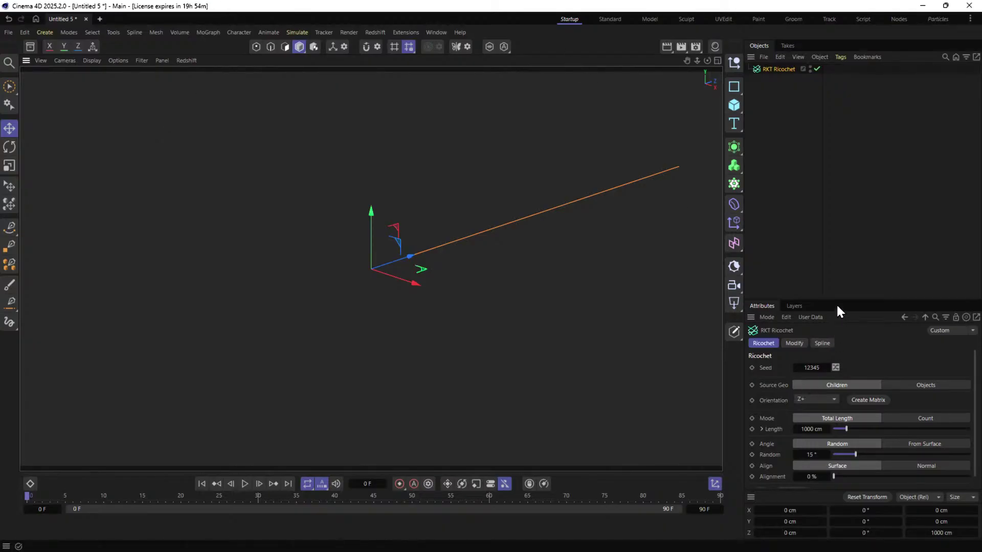
Enlarge the attribute settings area and set the Ricochet's alignment to Normal.
drag(837, 299, 828, 161)
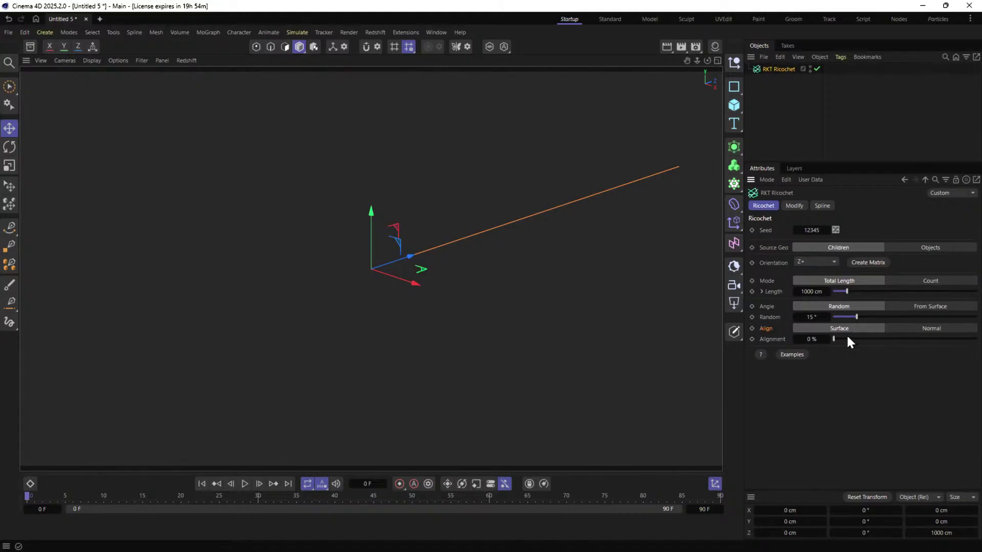
click(913, 331)
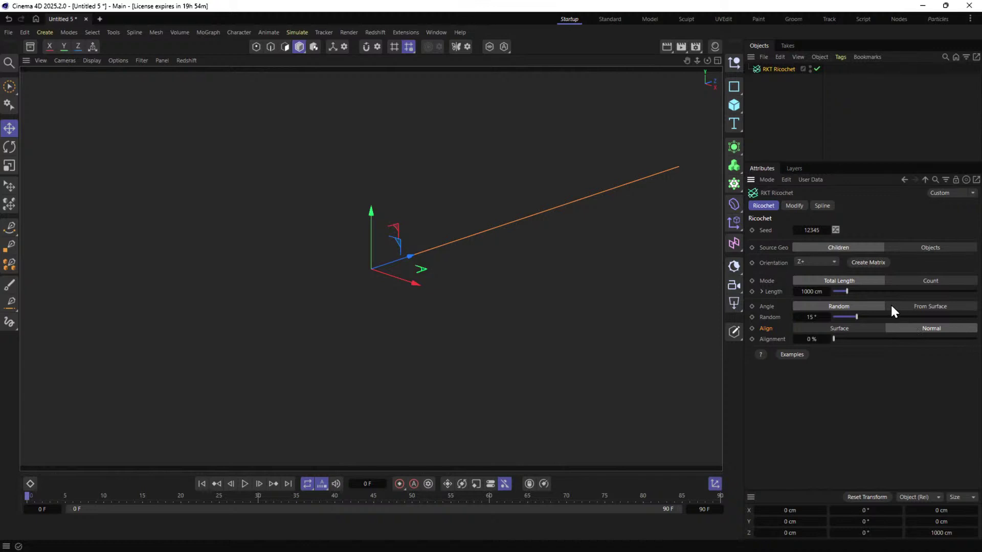
Examine the Ricochet's Modify settings, including the Multiplier Field section and the On Termination options under Technical.
click(793, 205)
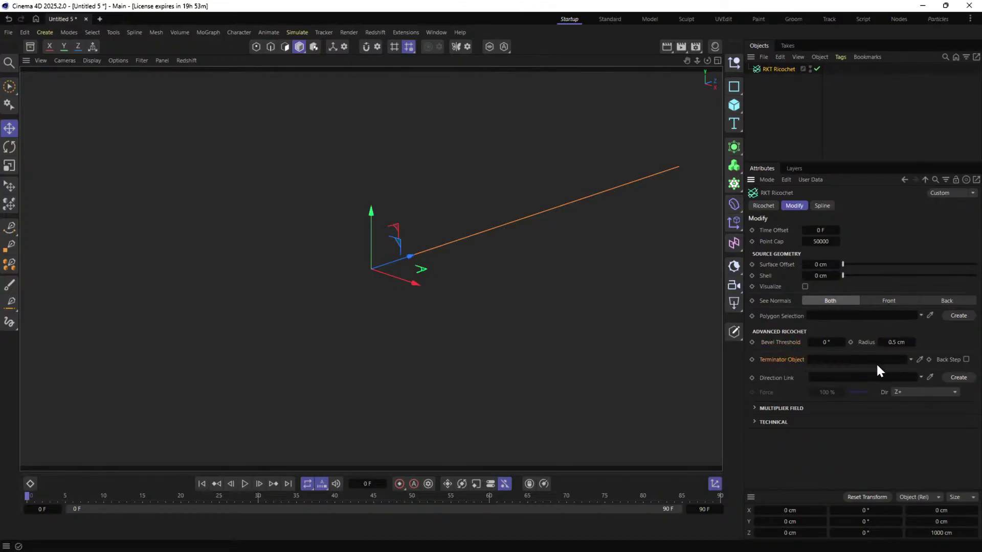
click(788, 408)
click(782, 408)
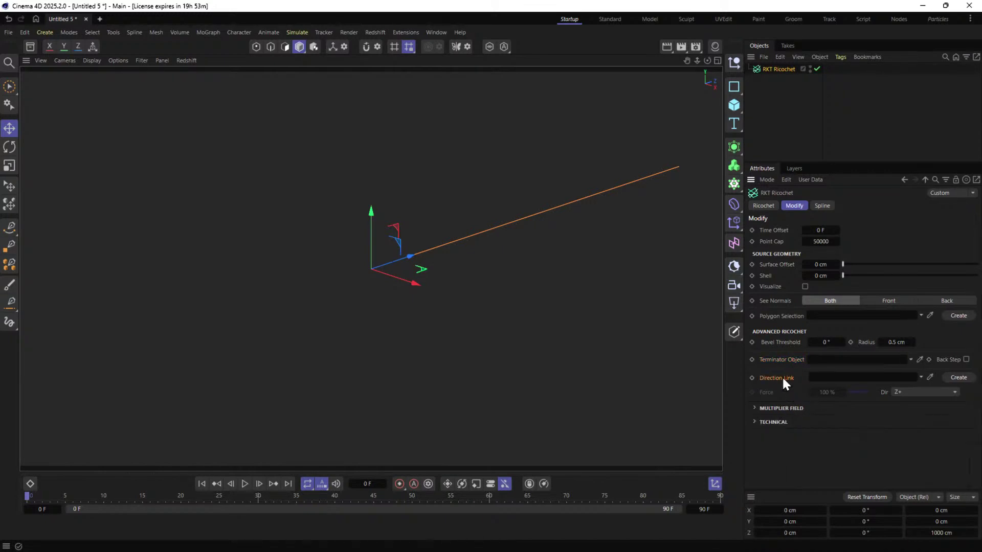
click(774, 423)
click(820, 434)
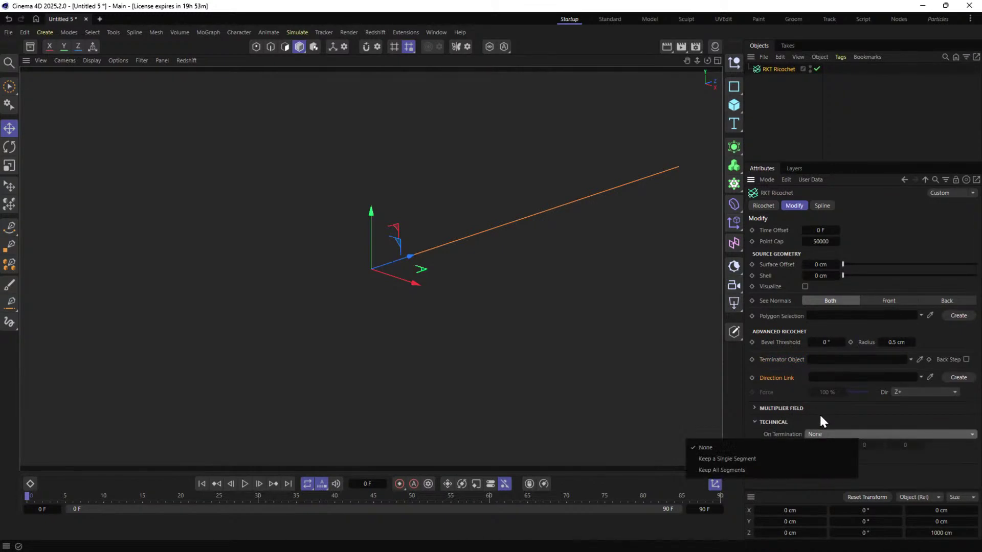
click(820, 420)
click(782, 408)
scroll(780, 360, down, 2)
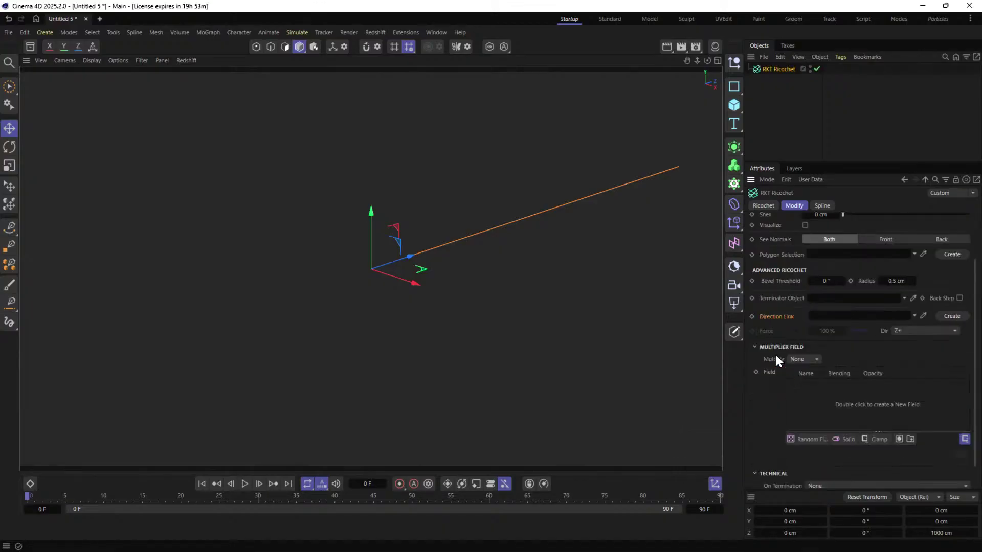
scroll(774, 323, down, 1)
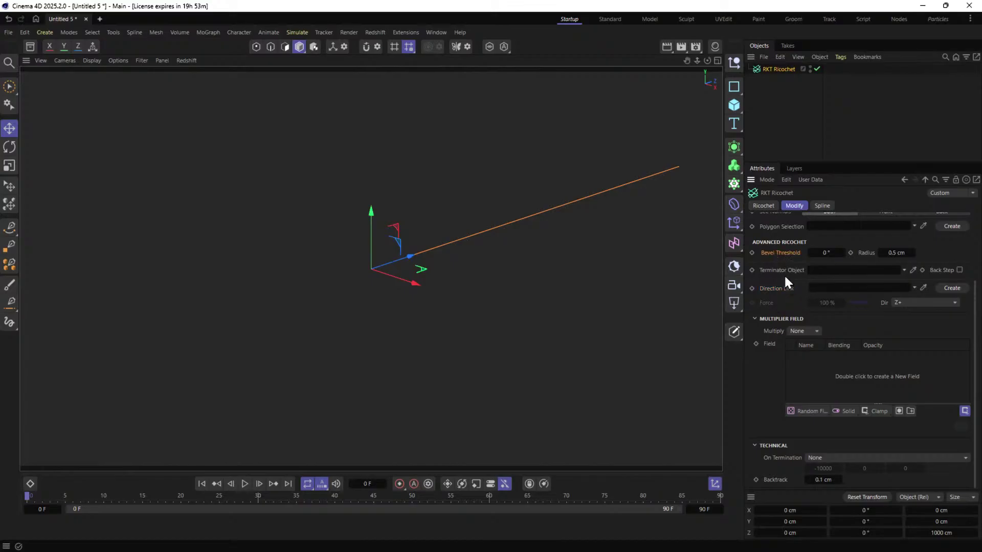
click(774, 330)
click(827, 458)
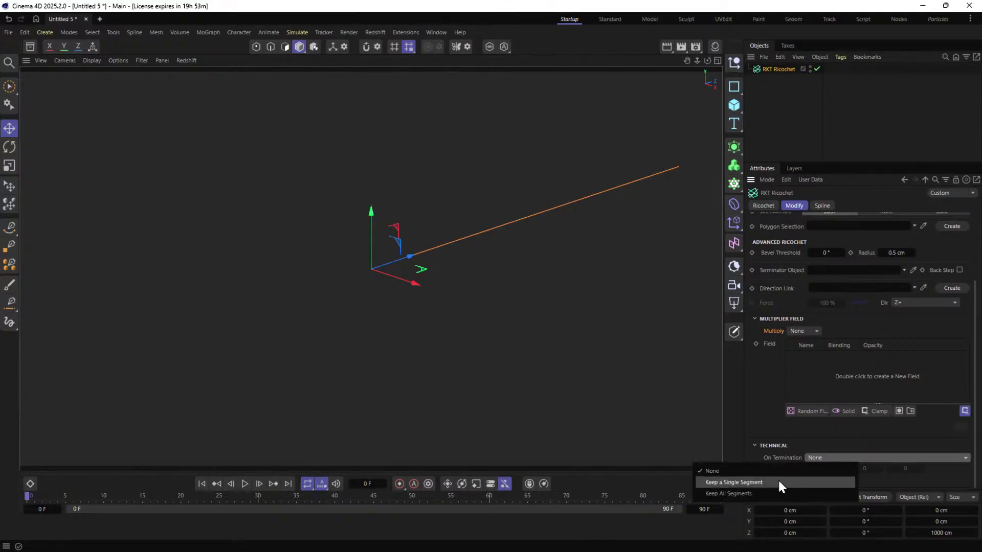
scroll(775, 277, up, 4)
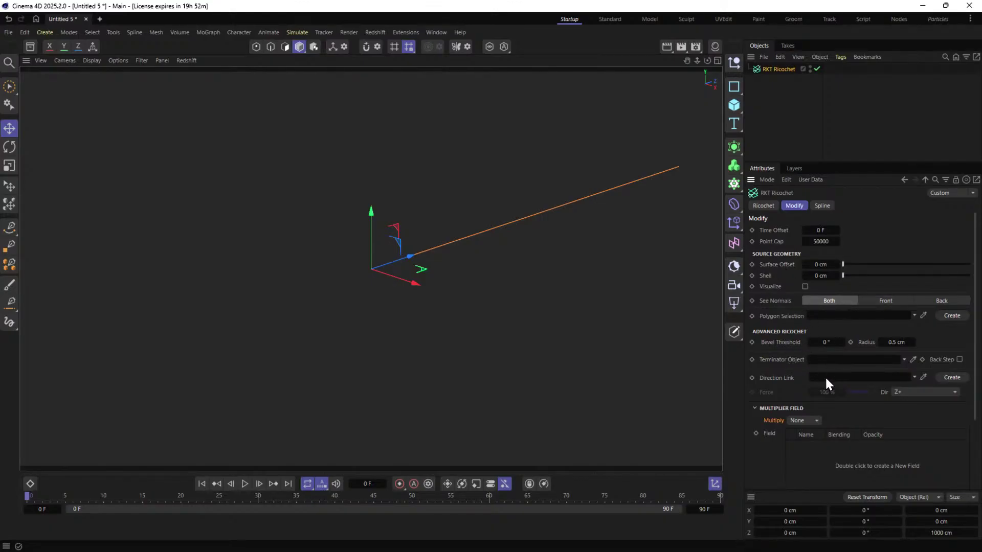
Create a linked force direction null for the Ricochet and review its direction options, keeping Z+.
click(951, 378)
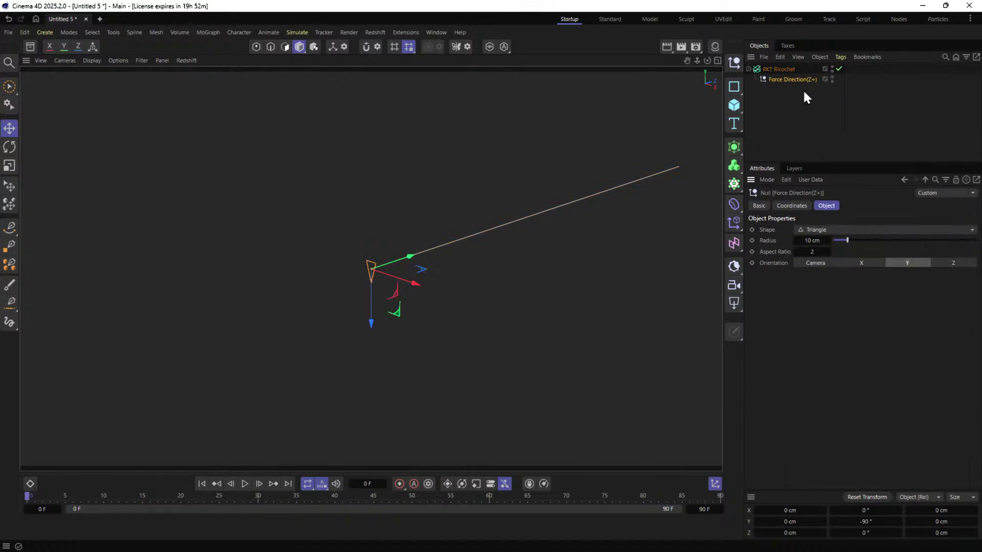
click(778, 69)
click(911, 392)
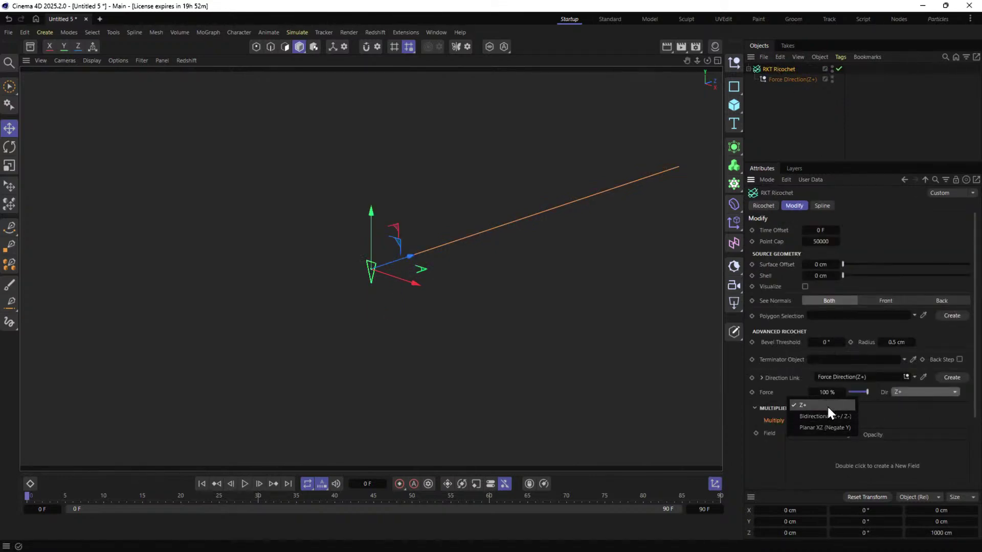
click(888, 406)
drag(862, 392, 855, 393)
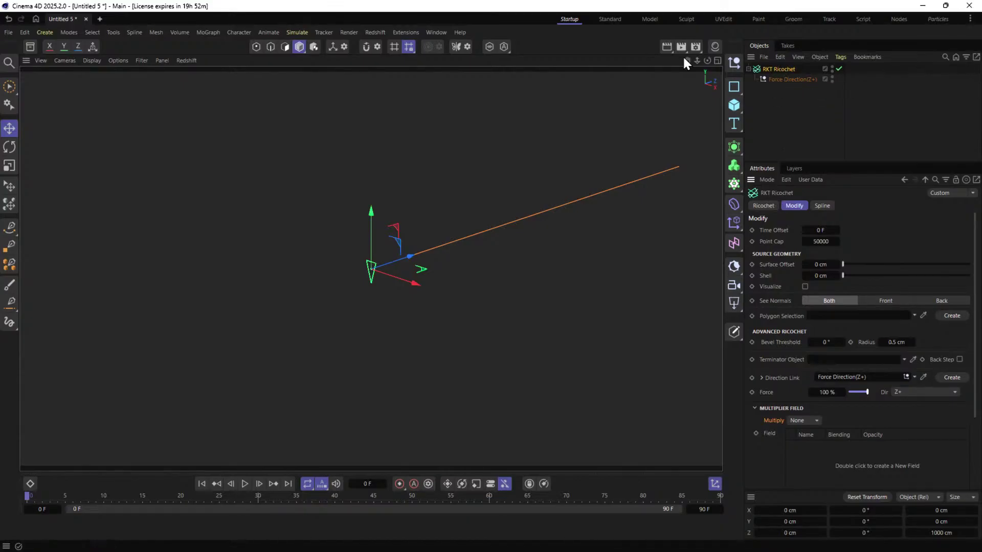
Delete all objects from the scene.
key(ctrl+a)
key(Delete)
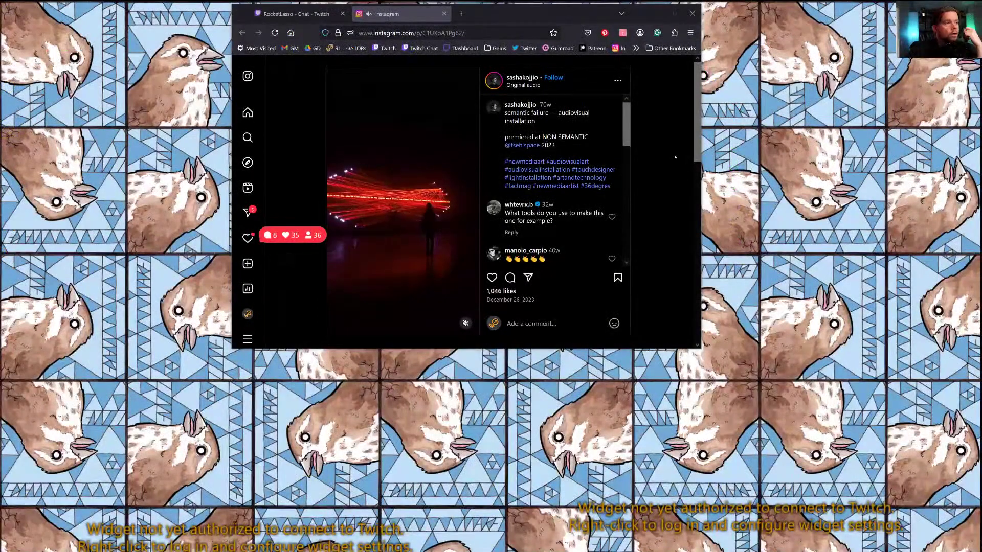
Switch to the Instagram post in a maximized browser and look through the red light installation and the artist's other posts.
key(super+Up)
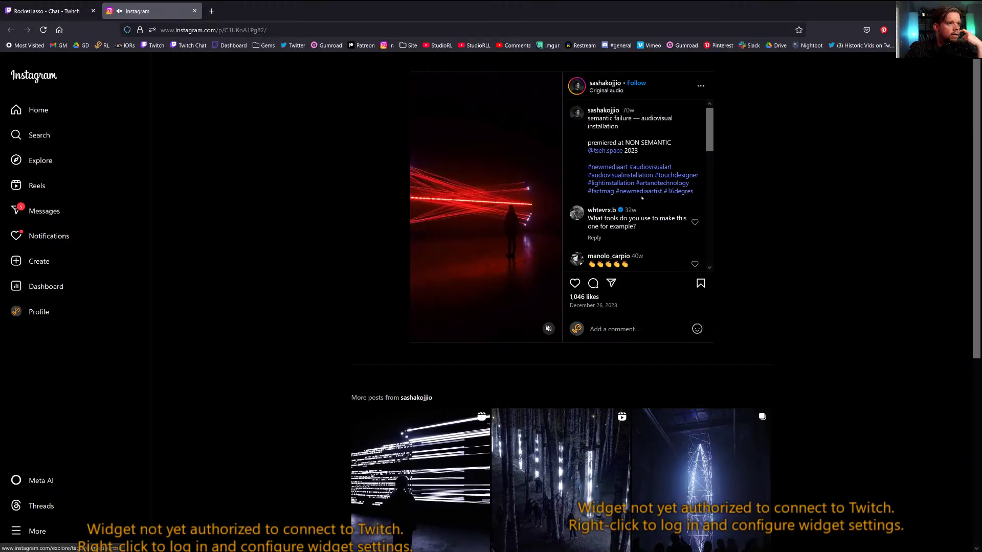
scroll(645, 214, down, 4)
scroll(648, 228, down, 6)
scroll(815, 341, down, 3)
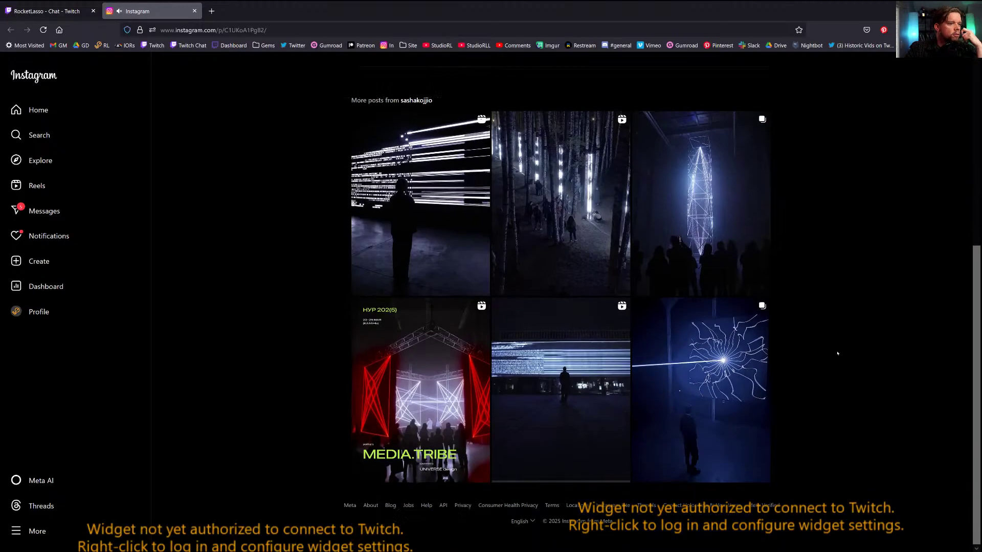
scroll(782, 307, up, 4)
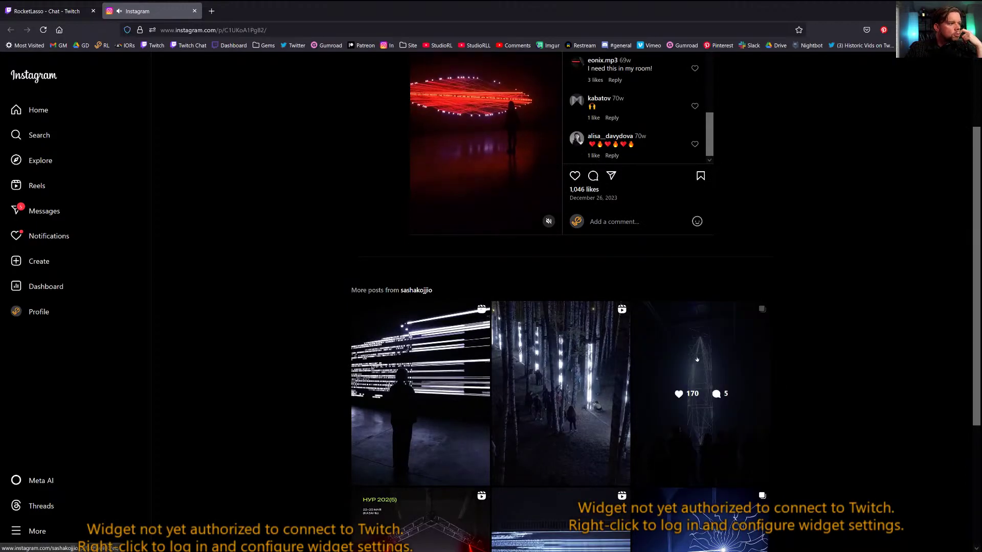
scroll(447, 323, up, 2)
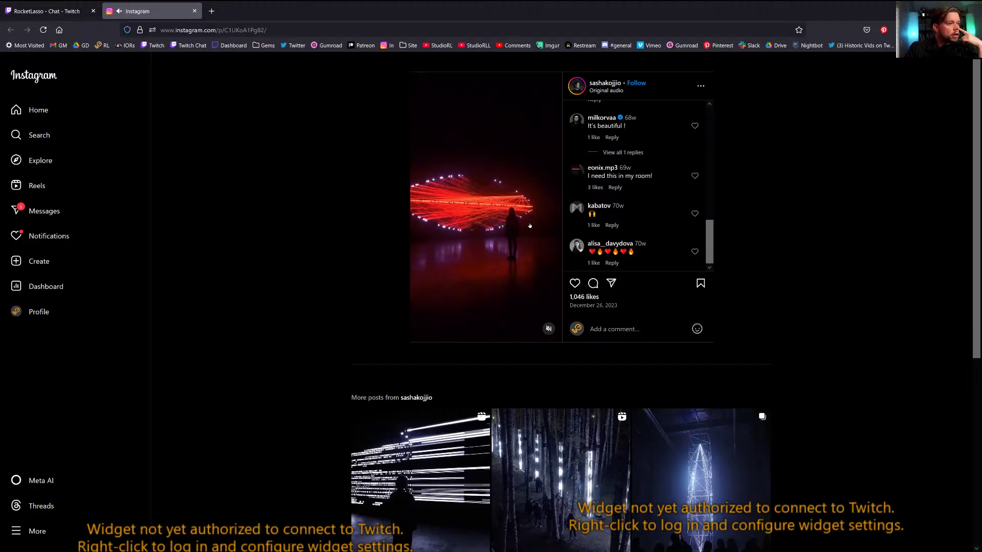
scroll(741, 294, down, 3)
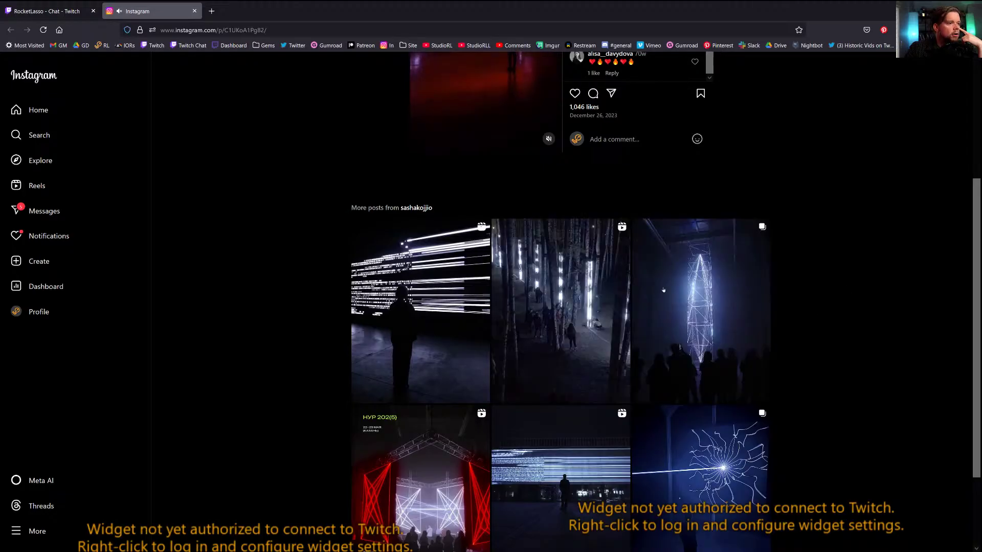
scroll(789, 295, down, 1)
scroll(818, 304, down, 1)
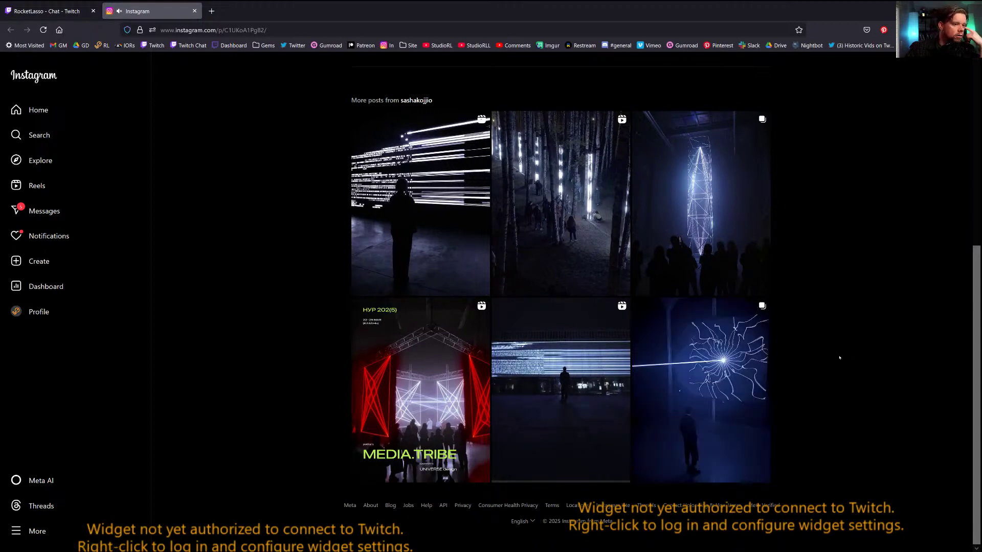
Open the post with white light lines radiating from a central beam and browse its images.
click(732, 366)
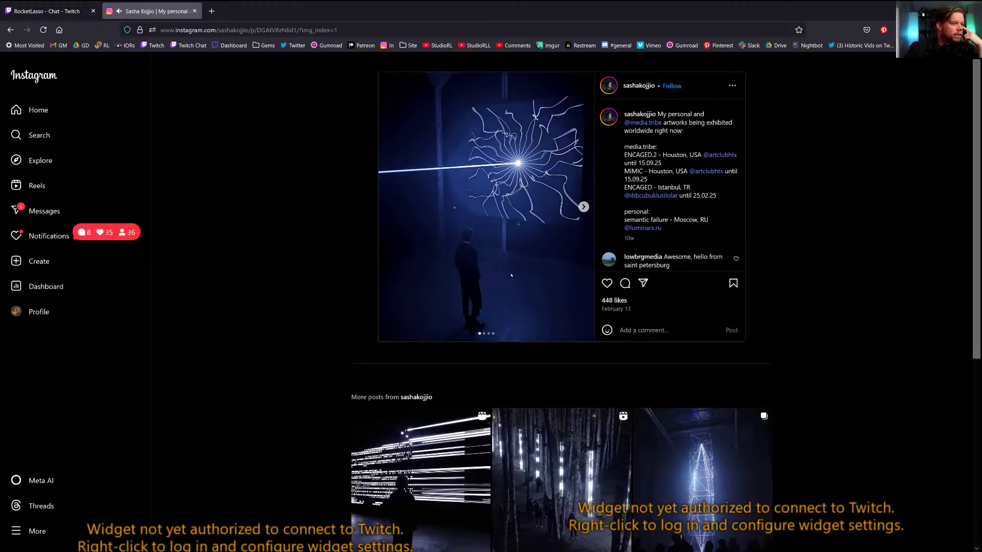
click(584, 207)
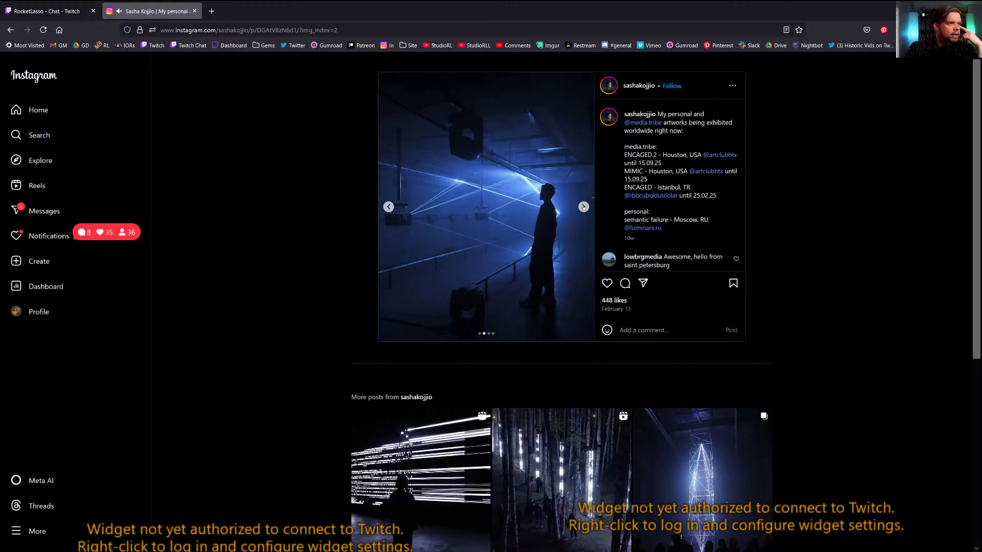
click(583, 207)
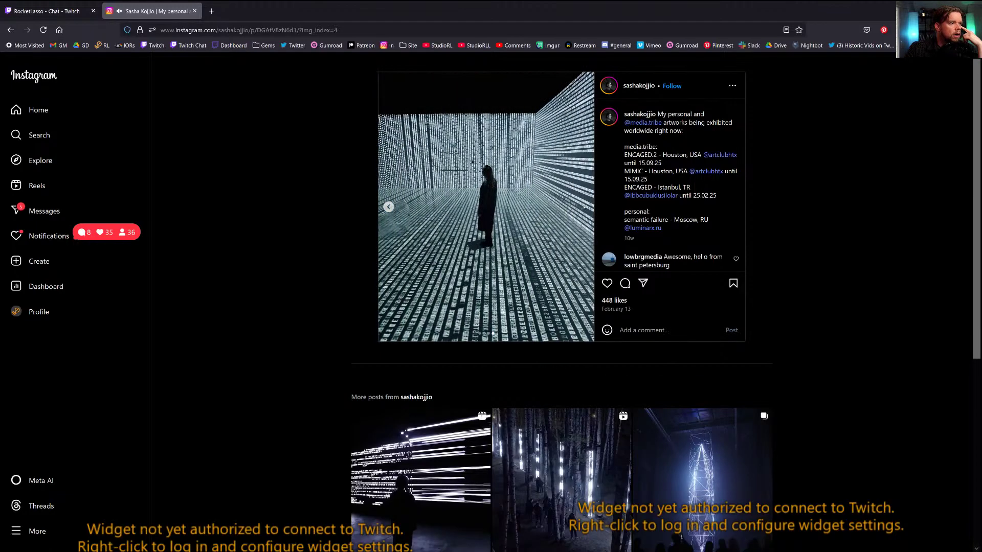
click(388, 207)
click(389, 207)
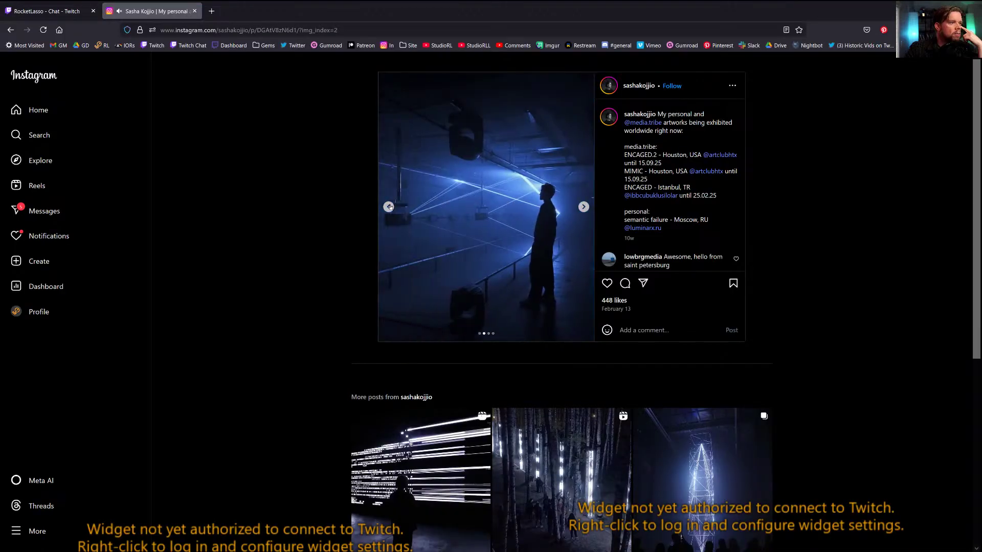
click(389, 207)
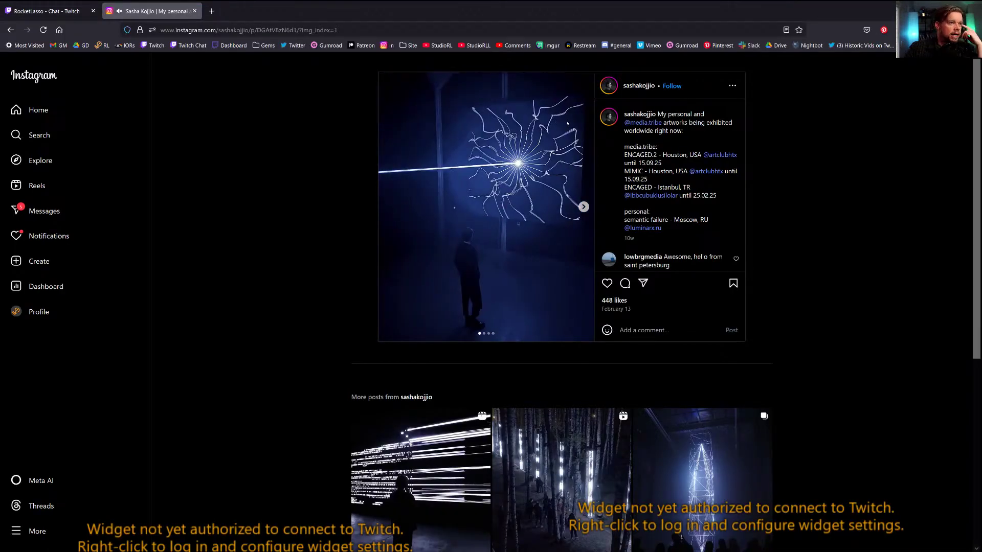
Return to the red light installation post and enlarge the page to study its video.
click(11, 30)
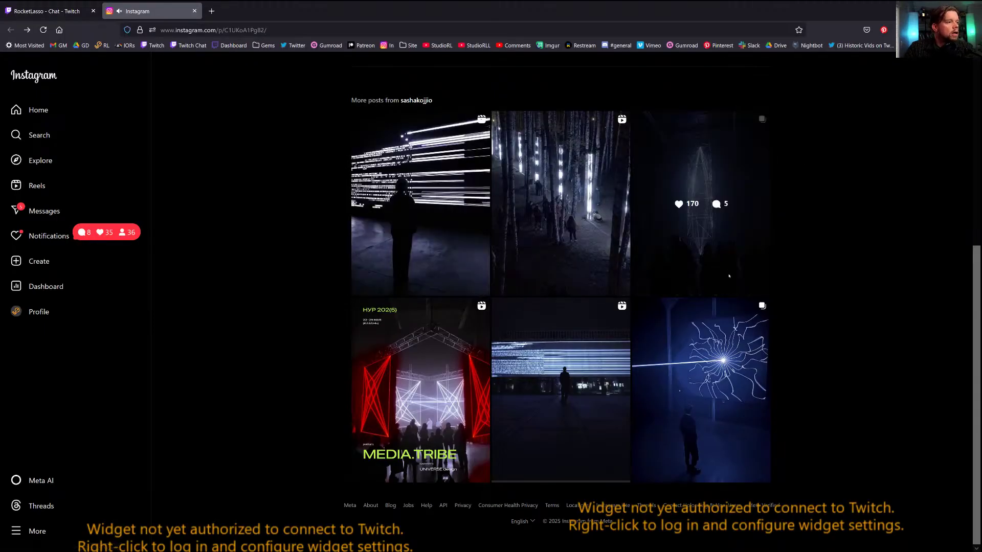
scroll(543, 190, up, 5)
click(543, 190)
click(532, 263)
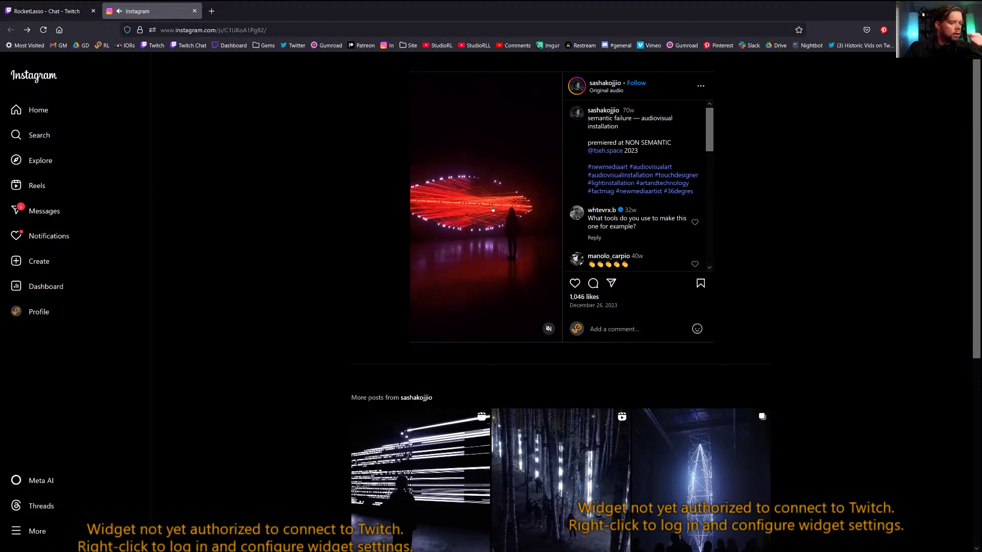
ctrl+scroll(493, 209, up, 6)
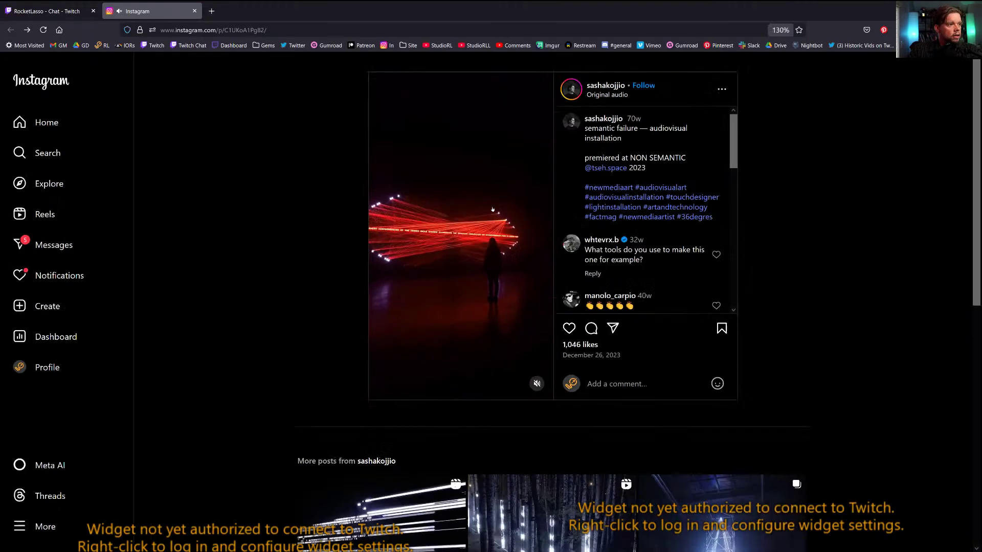
ctrl+scroll(312, 400, up, 1)
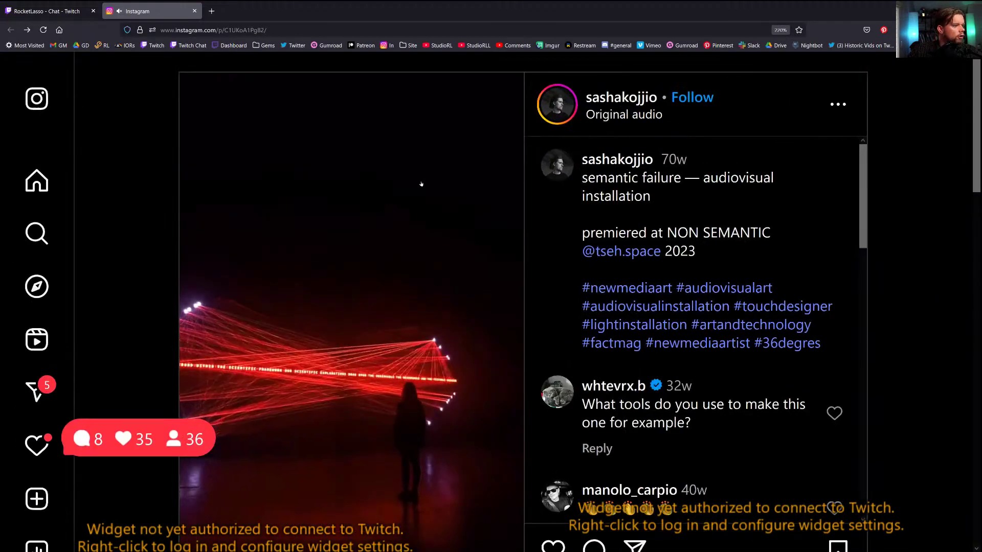
mouse_move(621, 97)
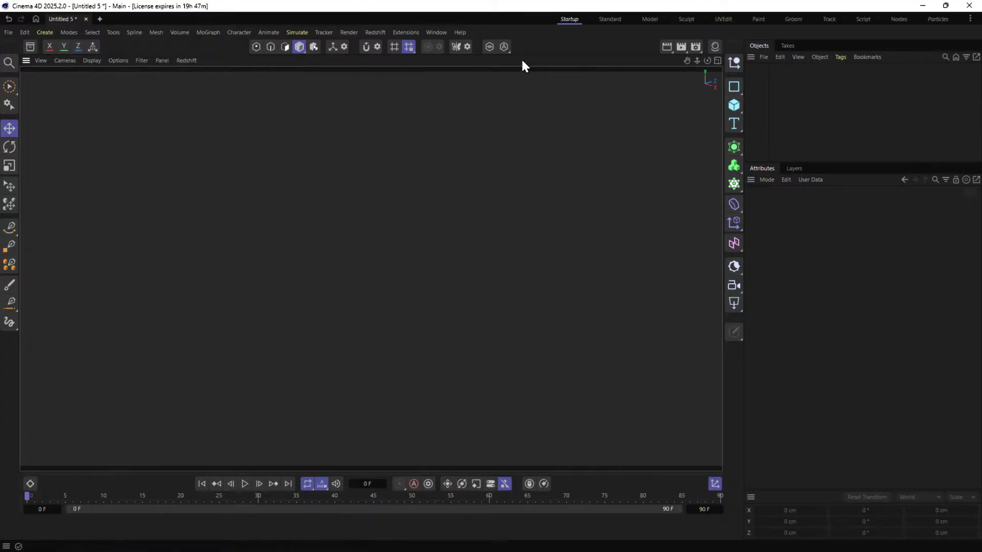
Back in Cinema 4D, add a Line spline along X, aligned to Center, with a length of 1000 cm.
click(739, 105)
click(734, 87)
click(767, 197)
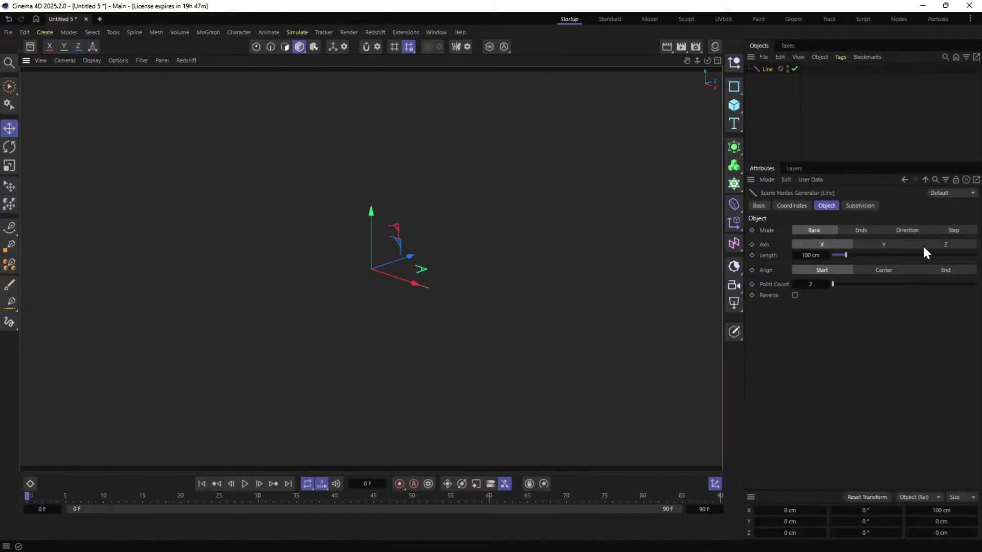
click(883, 270)
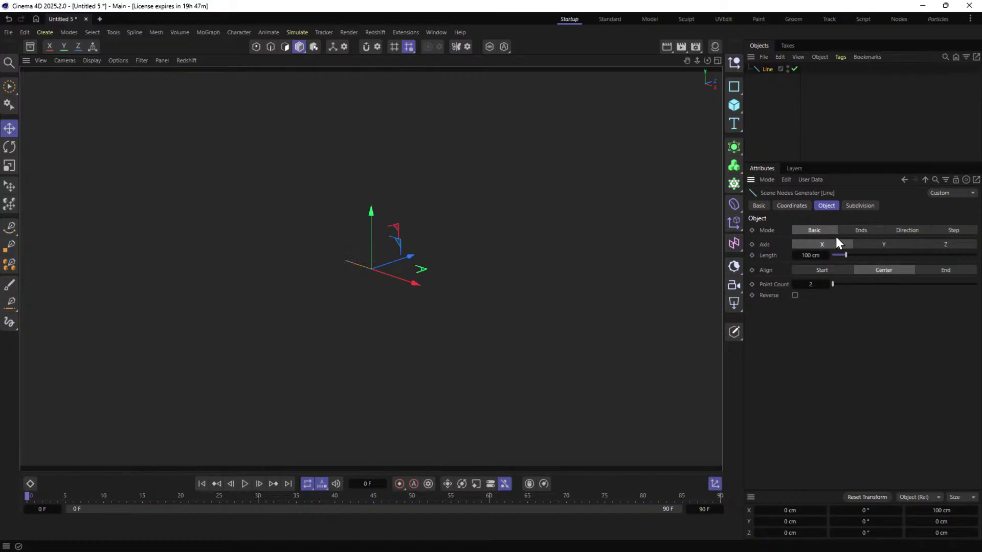
click(804, 255)
alt+drag(423, 284, 685, 153)
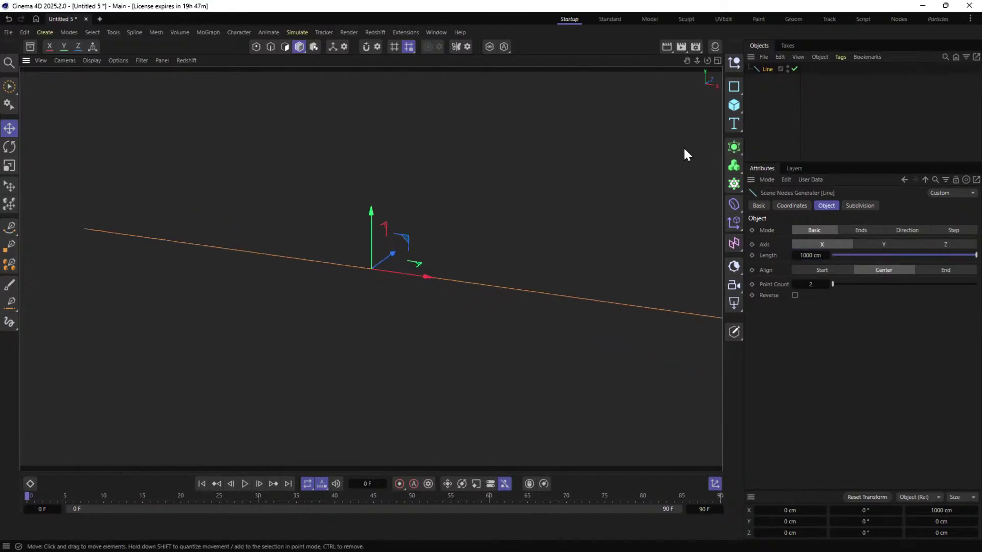
click(732, 108)
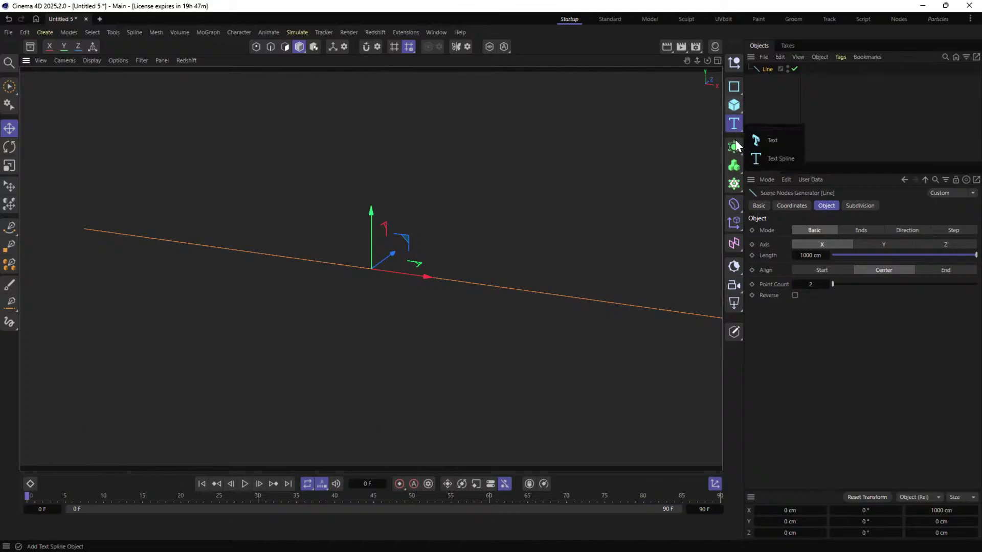
click(737, 86)
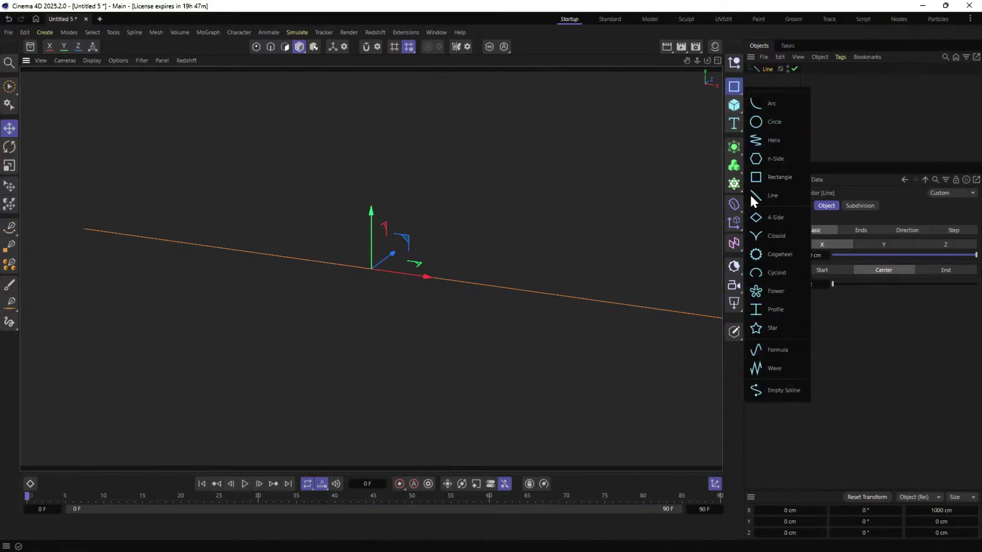
scroll(441, 264, down, 3)
alt+middle_drag(408, 278, 374, 295)
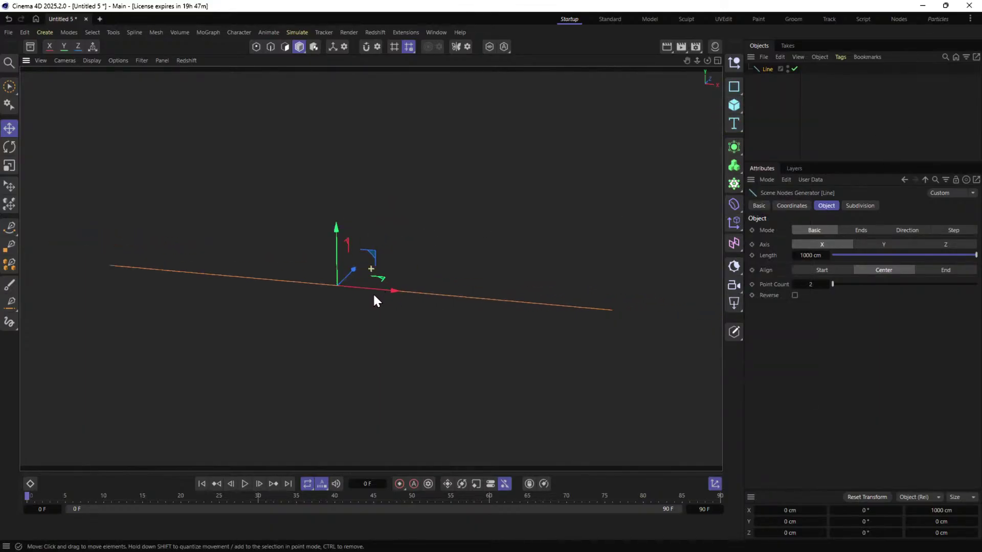
Add a Matrix in Object mode that distributes its points along the Line, with a count of 10 and a rate of 19%.
click(734, 186)
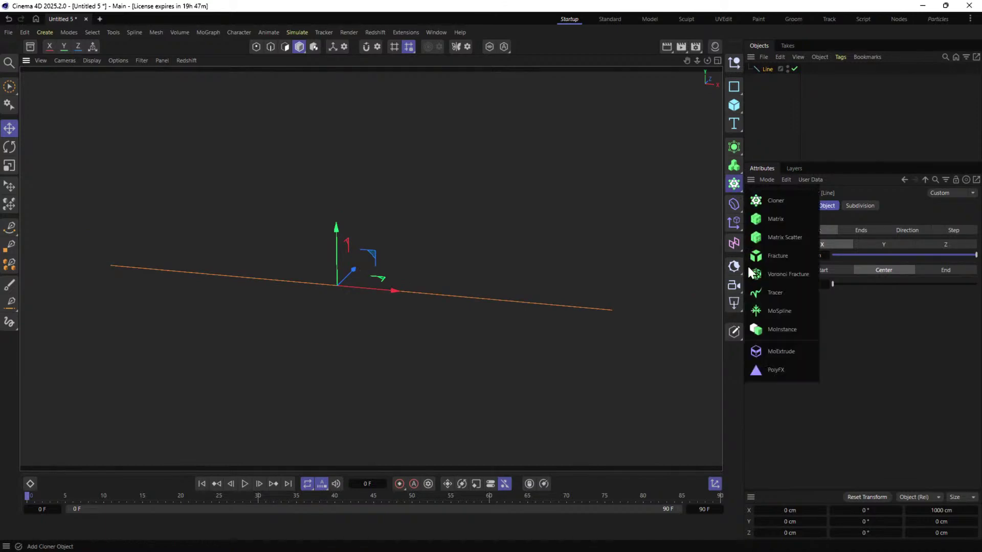
click(766, 221)
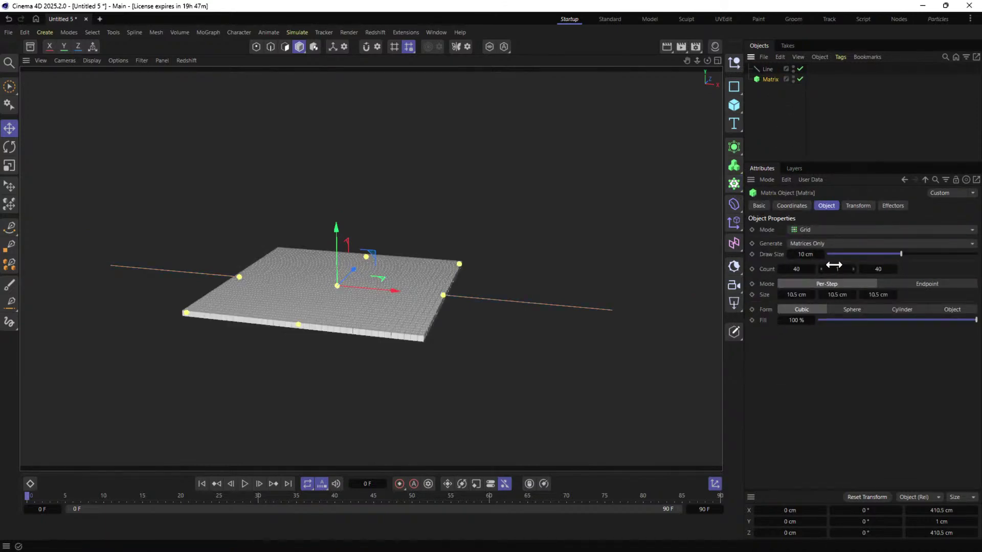
click(821, 229)
click(820, 247)
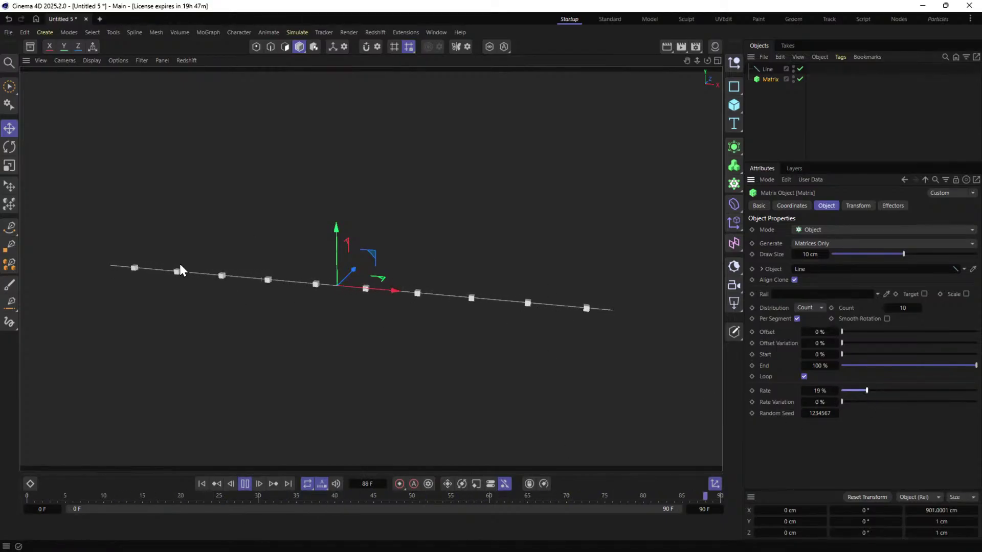
alt+drag(452, 316, 452, 267)
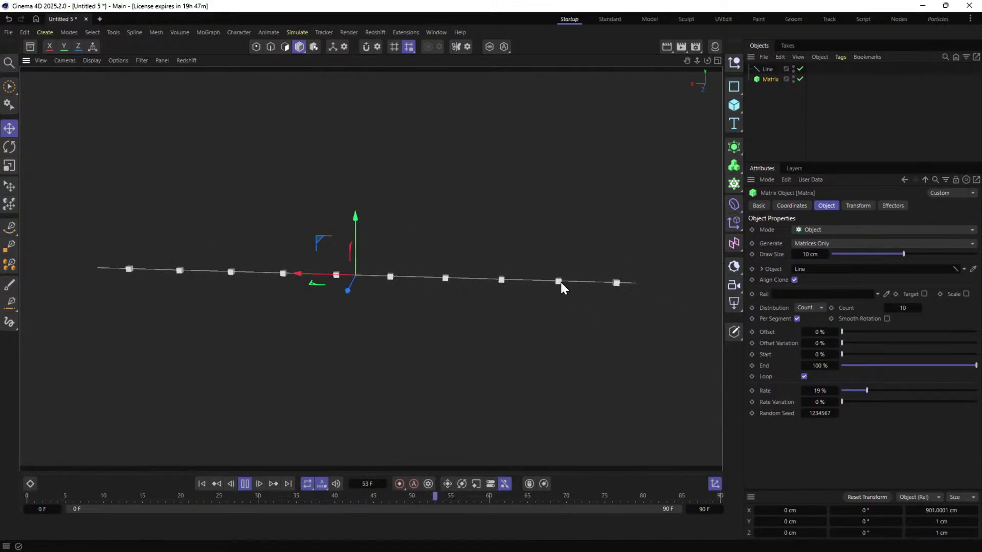
Add a sphere with a radius of about 11.4 cm and move it above the line's end, to about X -481 cm, Y 240 cm.
click(733, 114)
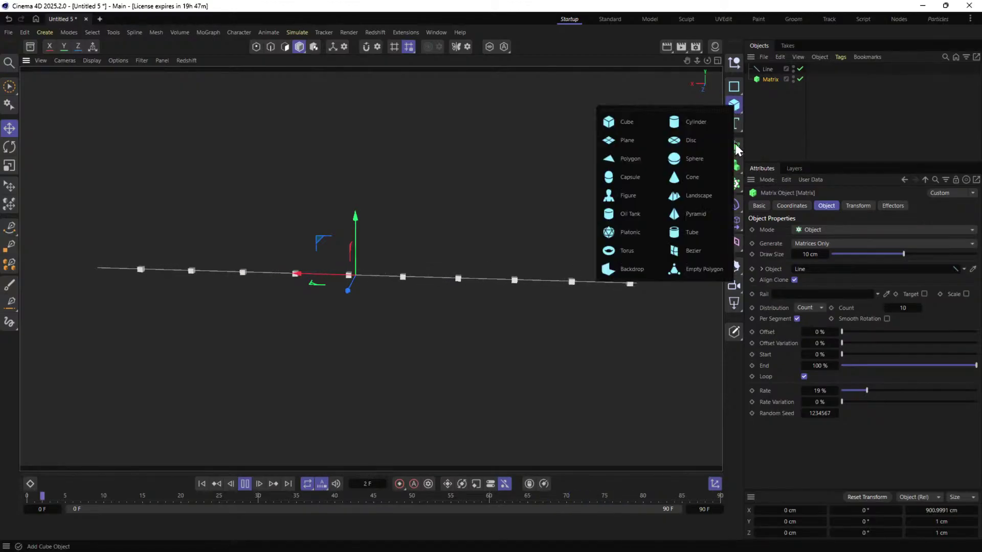
click(694, 160)
drag(303, 273, 349, 279)
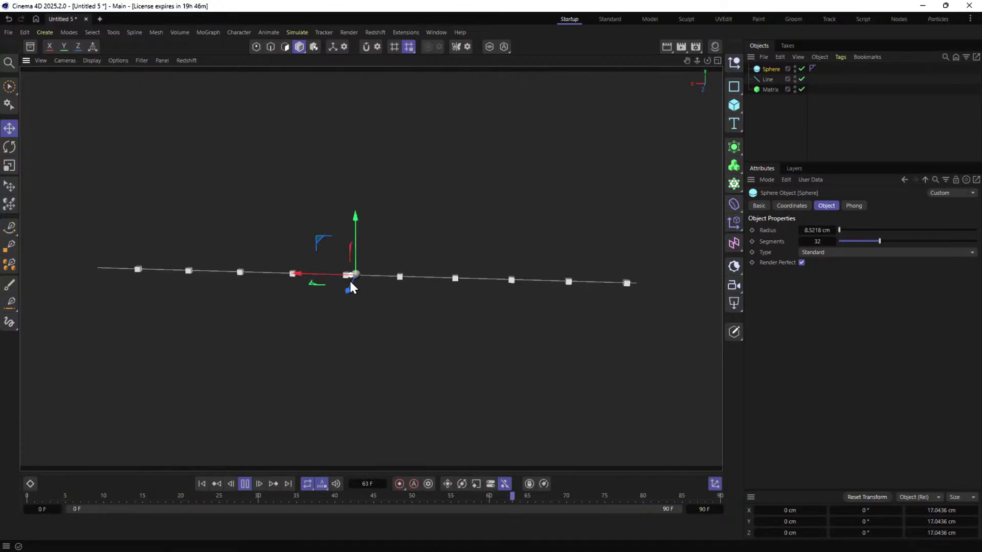
drag(323, 238, 601, 119)
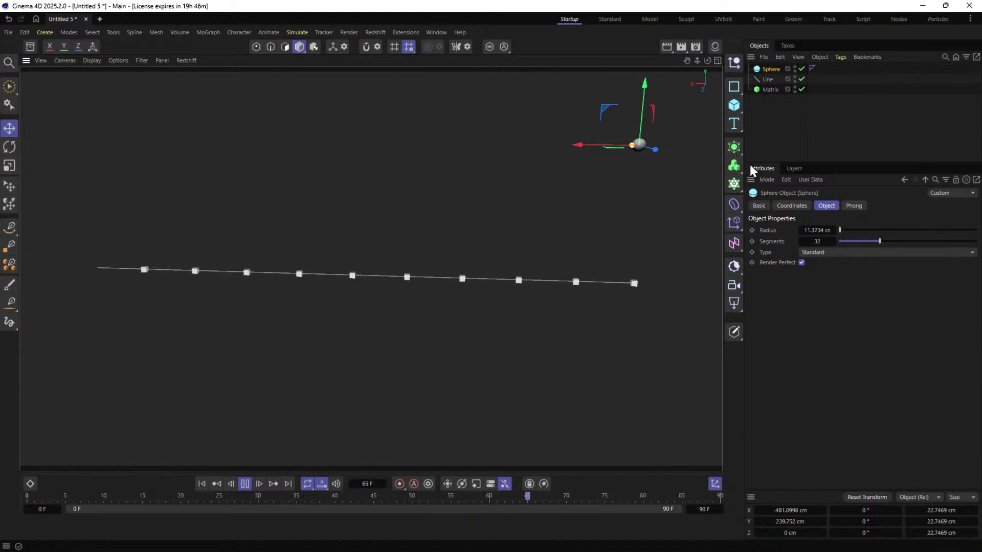
Add a Cloner containing a second Line spline, oriented along Z and aligned to Start.
click(735, 185)
drag(771, 88, 773, 71)
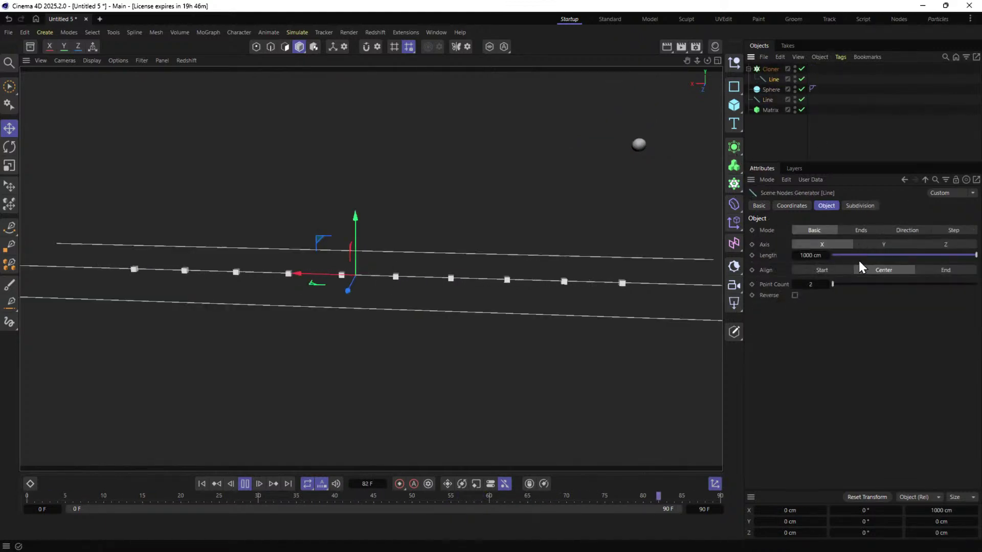
click(941, 245)
click(829, 271)
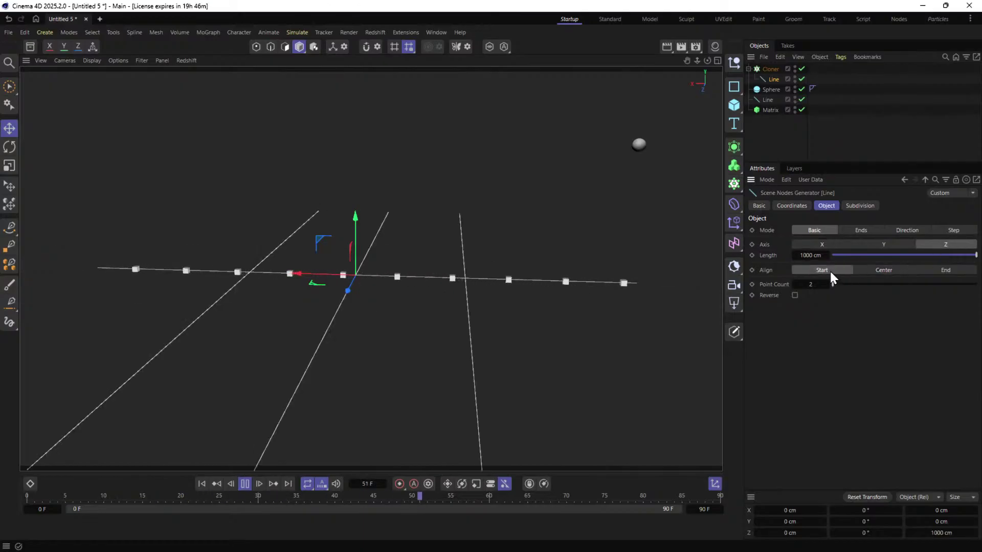
Switch the Cloner to Object mode and distribute its line clones on the Matrix.
click(771, 69)
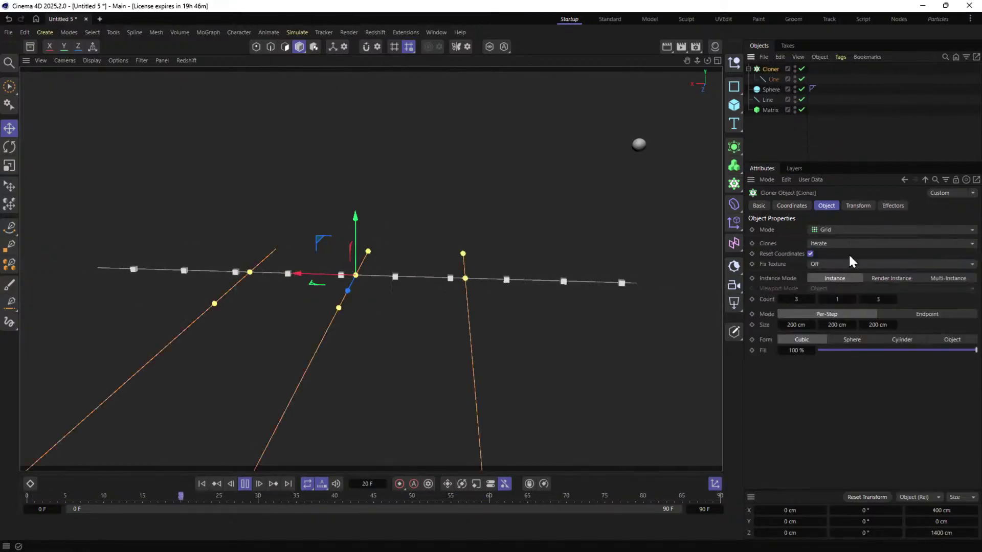
click(826, 229)
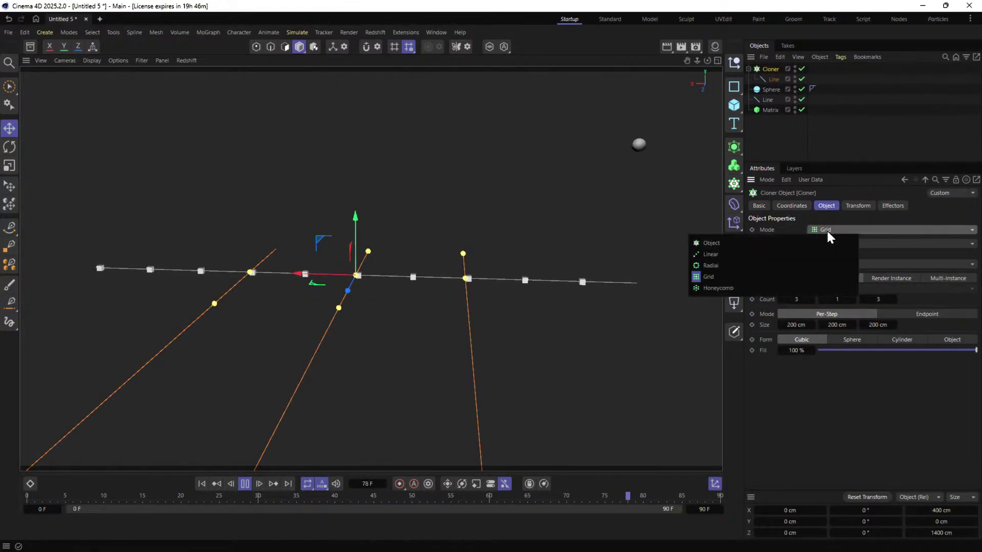
click(810, 245)
drag(775, 108, 849, 302)
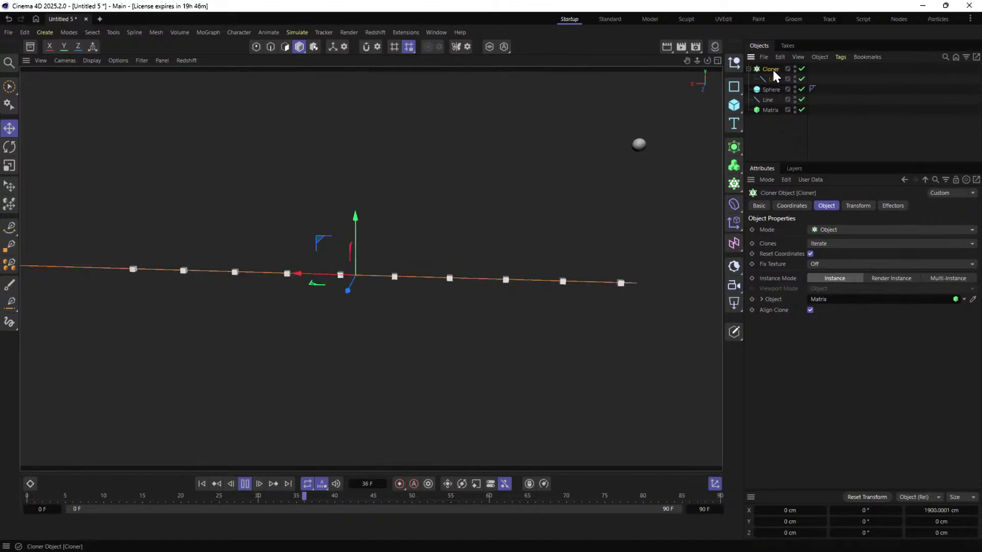
Apply a Target effector to the Cloner and set the Sphere as its target object.
click(734, 222)
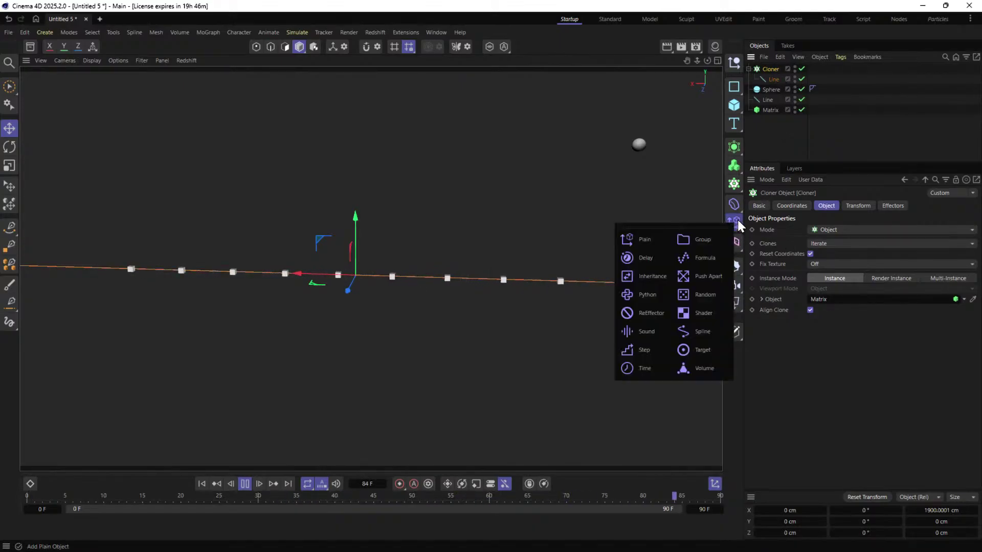
click(716, 349)
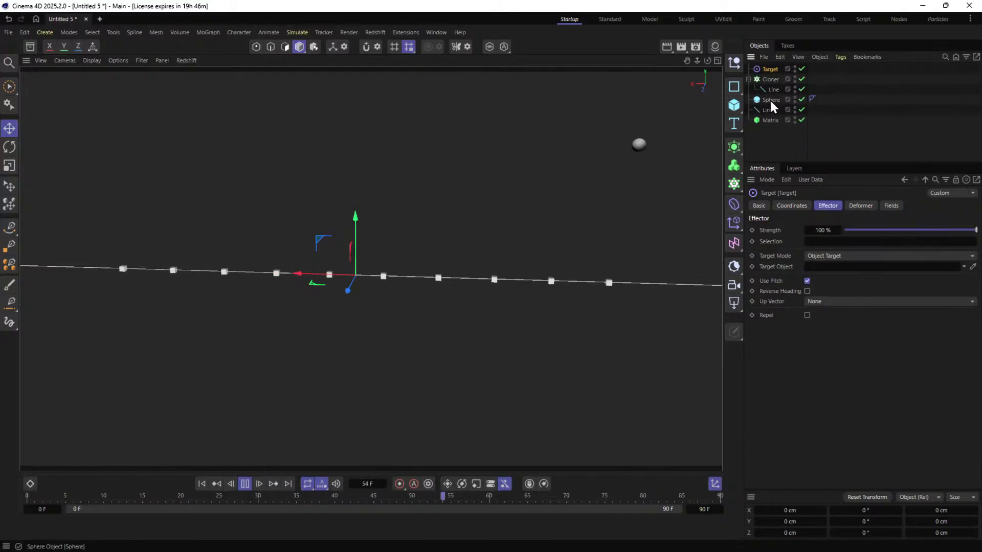
drag(824, 269, 824, 265)
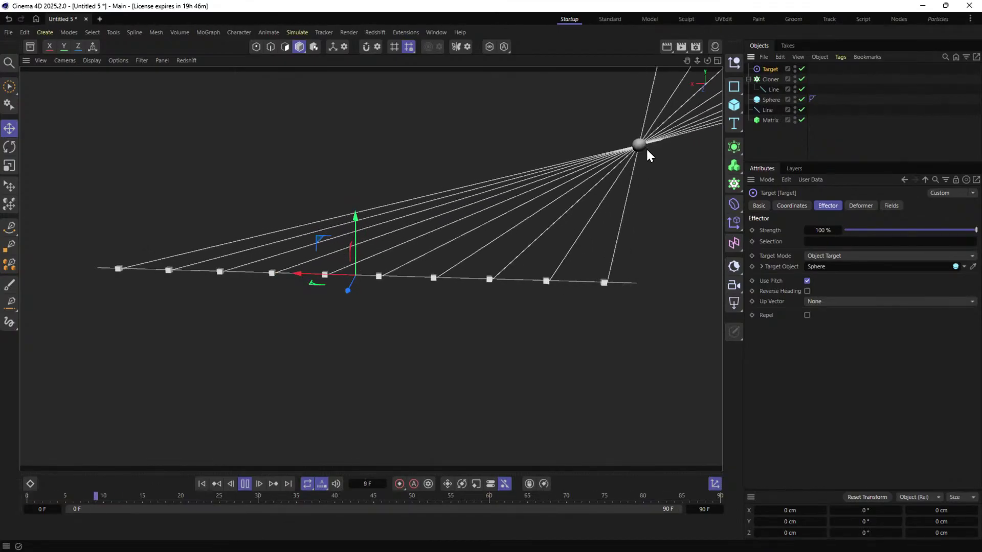
Raise the target sphere farther from the base line, to about X -559 cm, Y 437 cm.
alt+right_drag(637, 148, 532, 239)
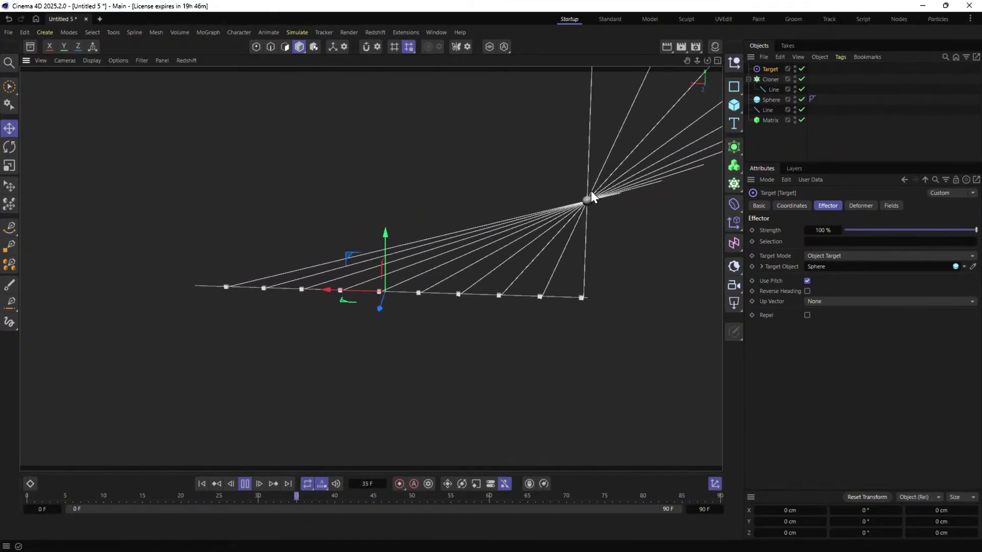
alt+middle_drag(587, 197, 459, 270)
alt+right_drag(460, 270, 528, 160)
alt+right_drag(575, 121, 519, 207)
alt+middle_drag(518, 209, 500, 251)
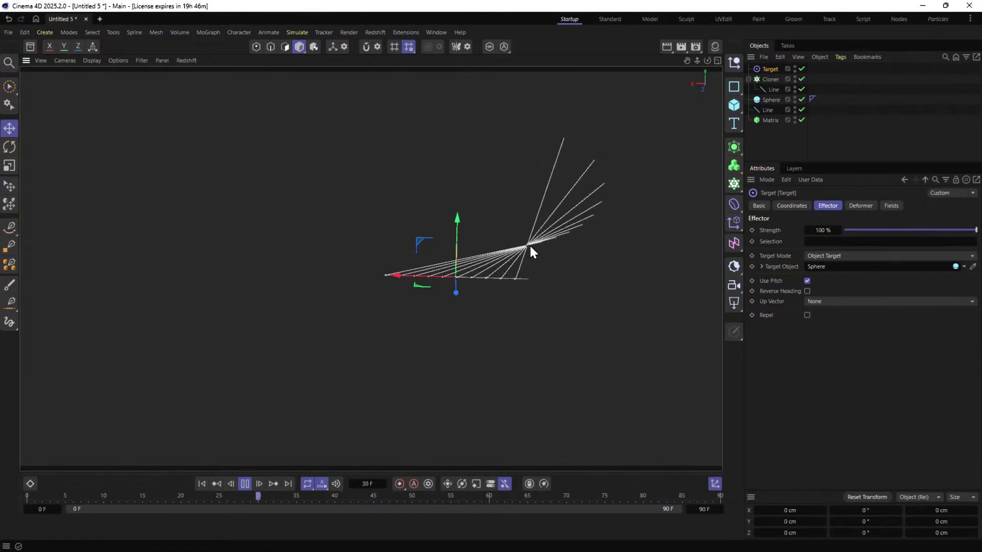
alt+right_drag(530, 231, 578, 234)
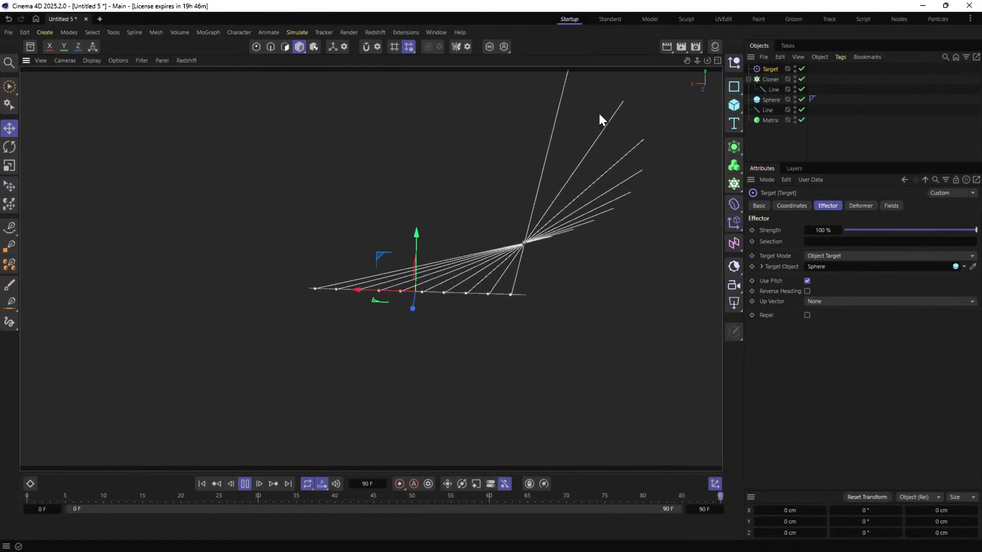
alt+middle_drag(537, 227, 501, 274)
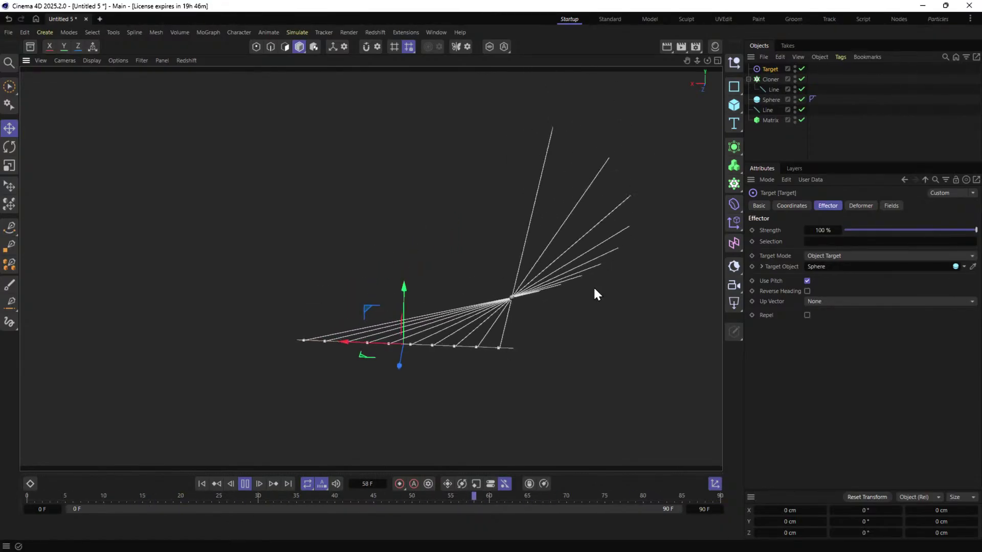
click(771, 100)
drag(474, 259, 494, 217)
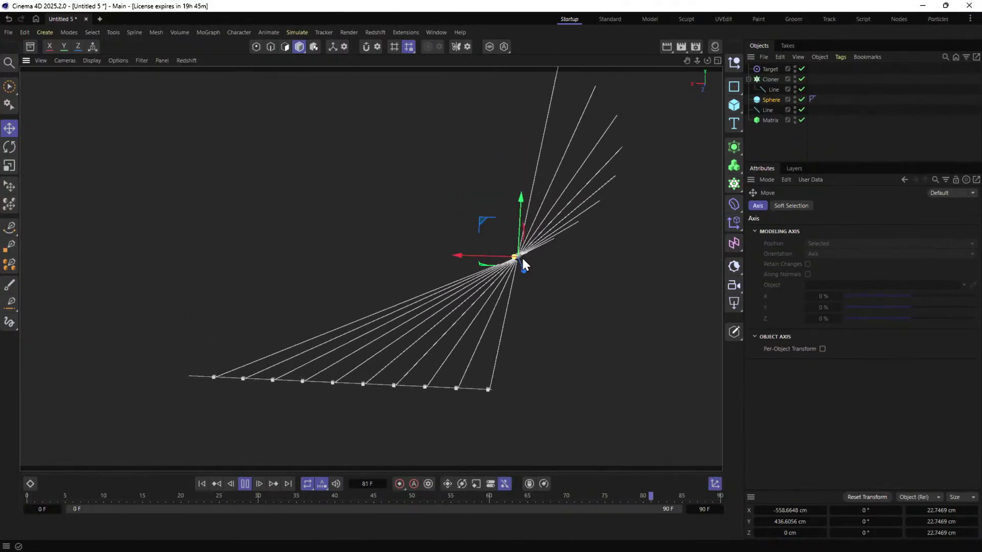
Scale the Line inside the Cloner to a length of about 1118 cm.
alt+drag(512, 291, 519, 250)
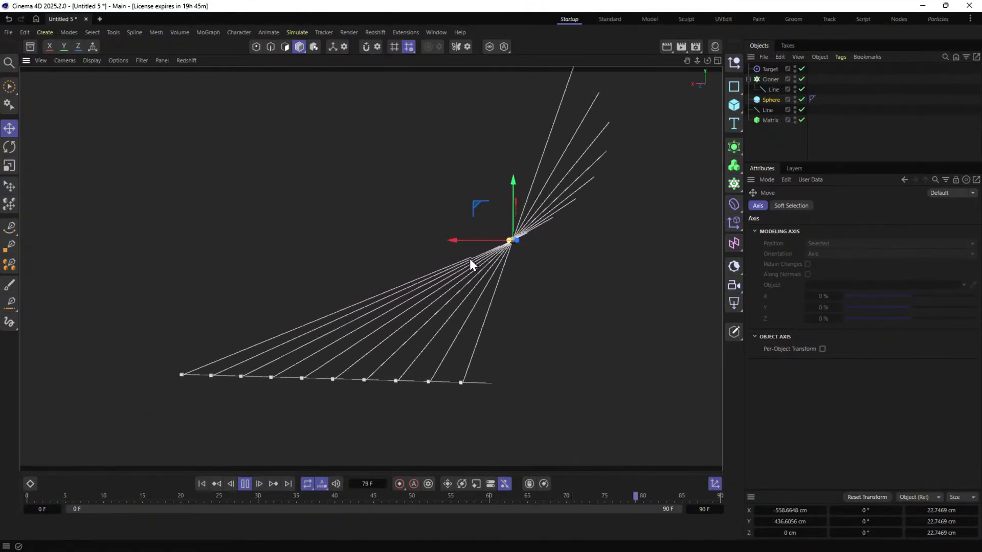
alt+right_drag(471, 259, 535, 232)
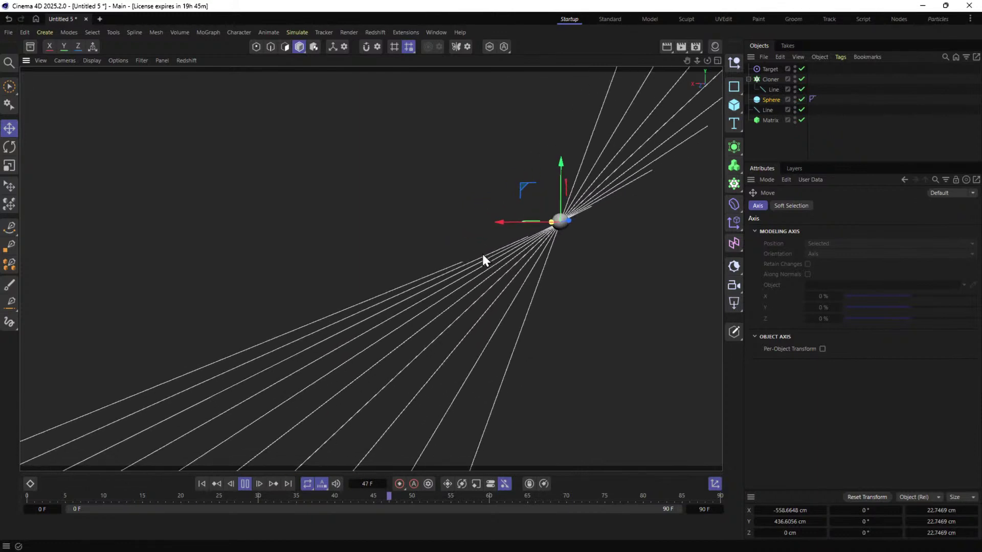
alt+right_drag(504, 263, 418, 287)
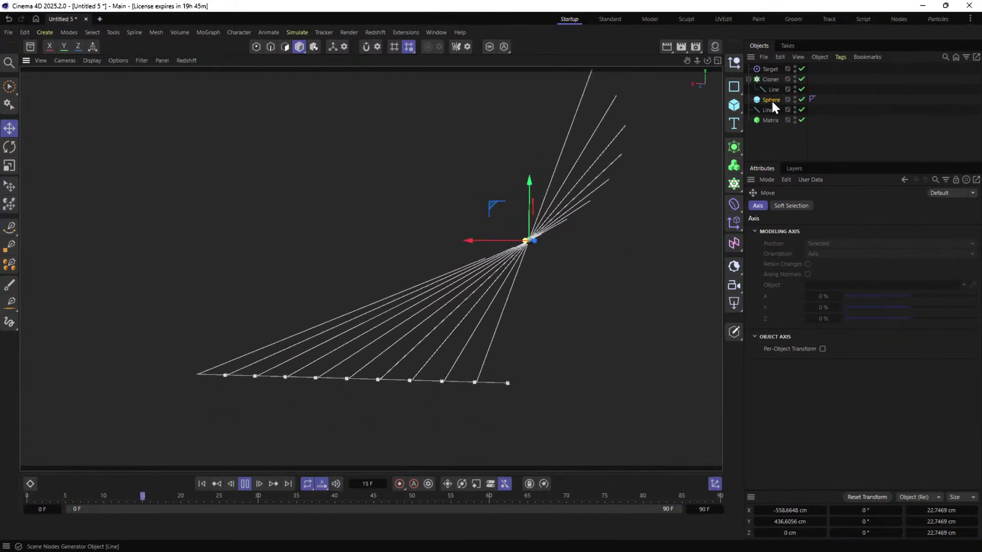
click(768, 79)
key(t)
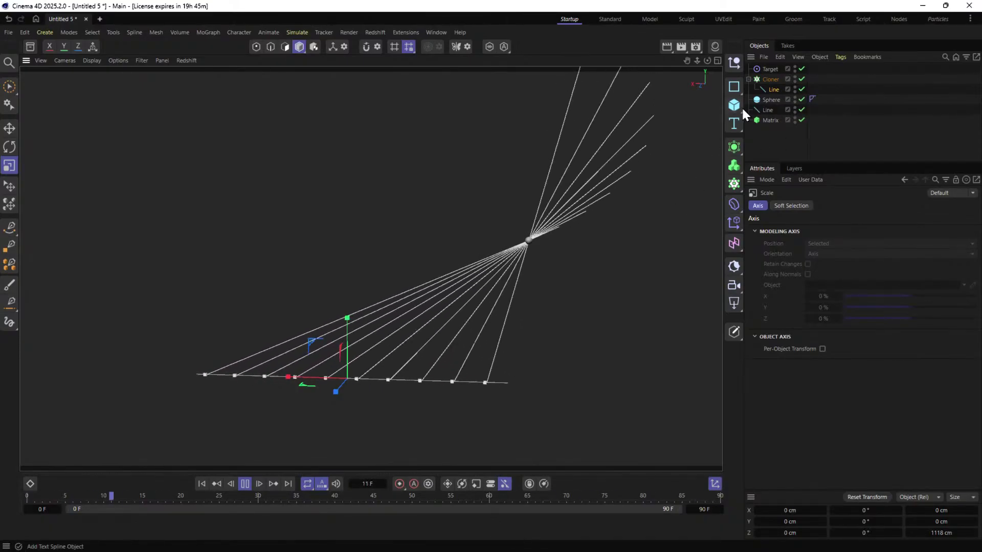
Apply a Plain effector to the Cloner, set its P.Y to 0 cm and disable its Position transform.
click(770, 79)
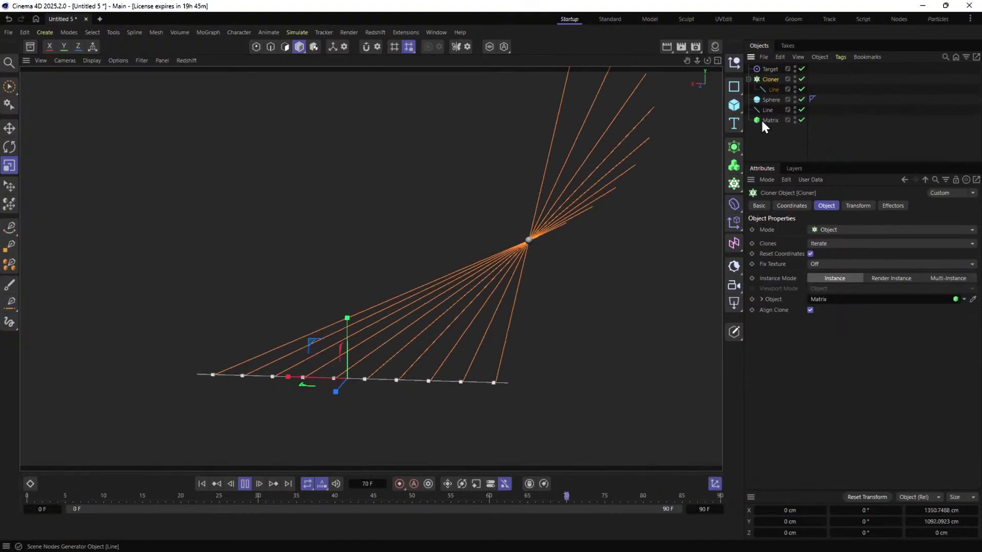
click(734, 222)
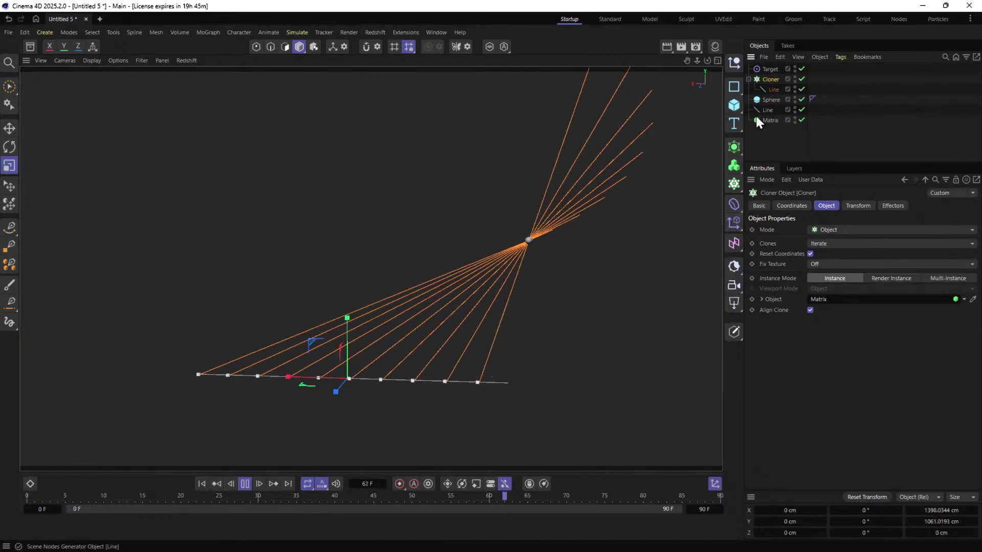
click(733, 223)
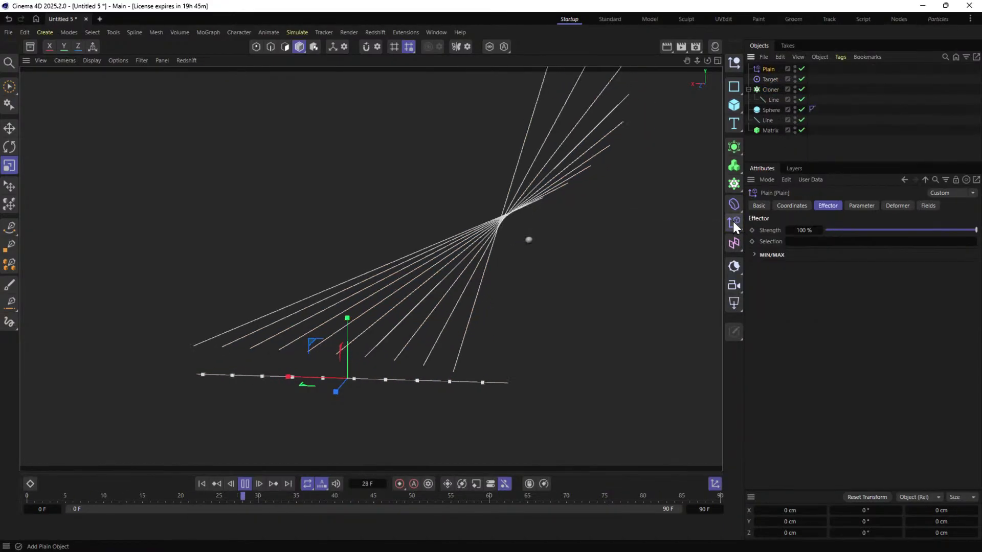
click(859, 206)
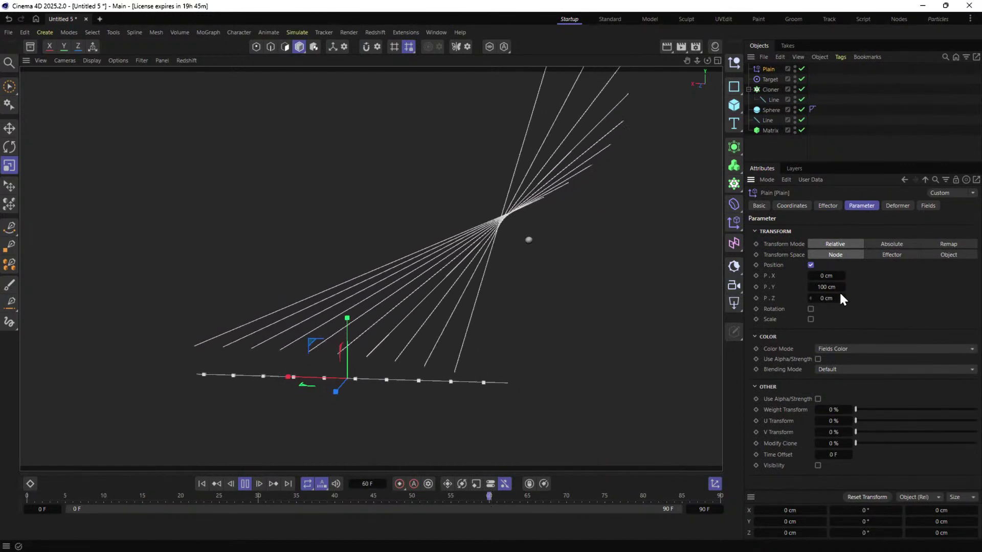
click(825, 287)
text(0)
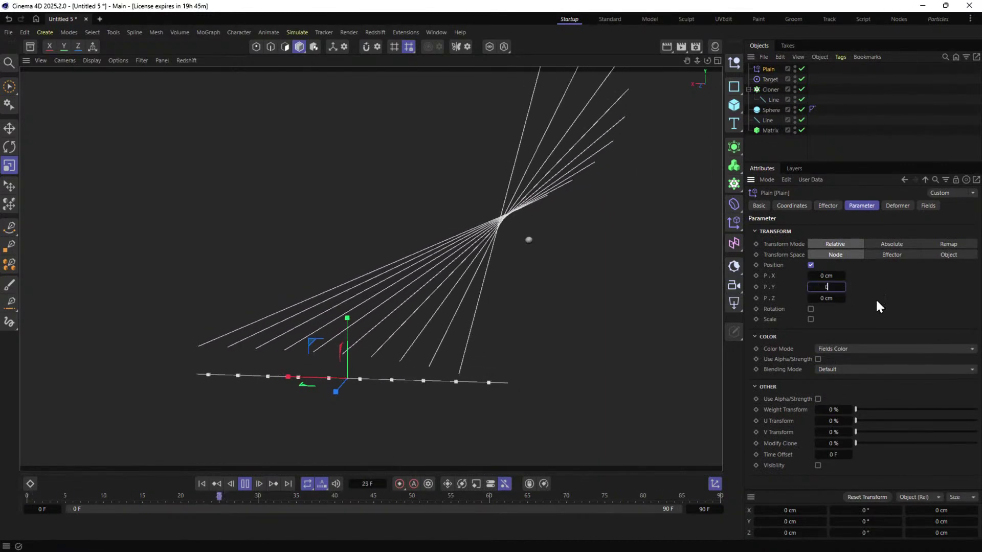
key(Return)
click(810, 264)
Enable Scale on the Plain effector with Uniform Scale and Absolute Scale, and set the scale to -1.
click(810, 286)
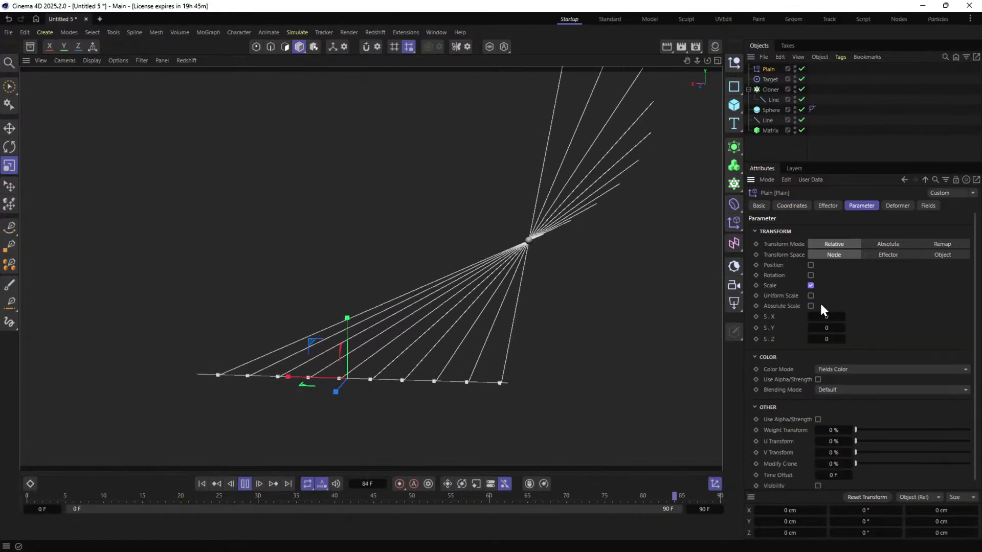
click(811, 295)
click(823, 317)
text(-1)
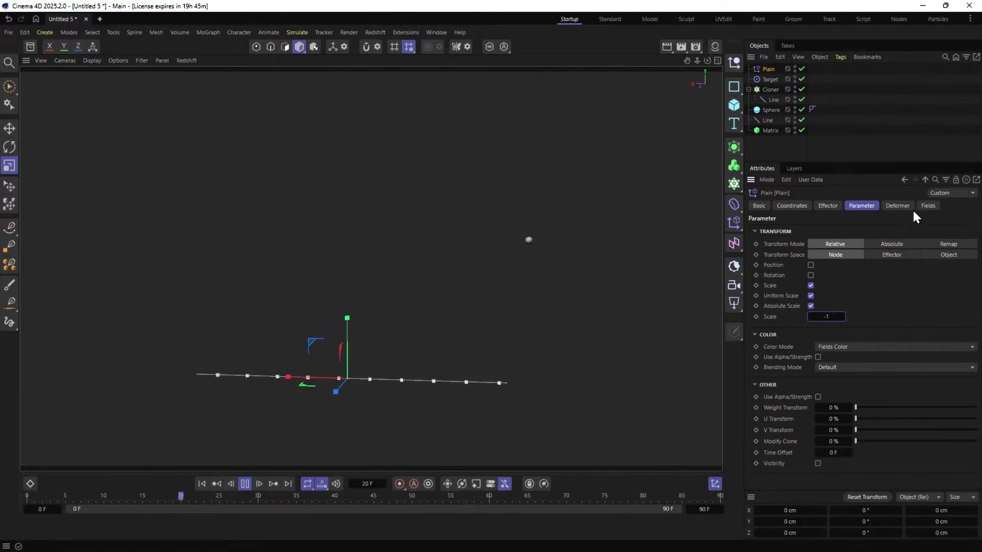
Add a Spherical Field to the Plain effector's falloff.
click(926, 205)
click(767, 304)
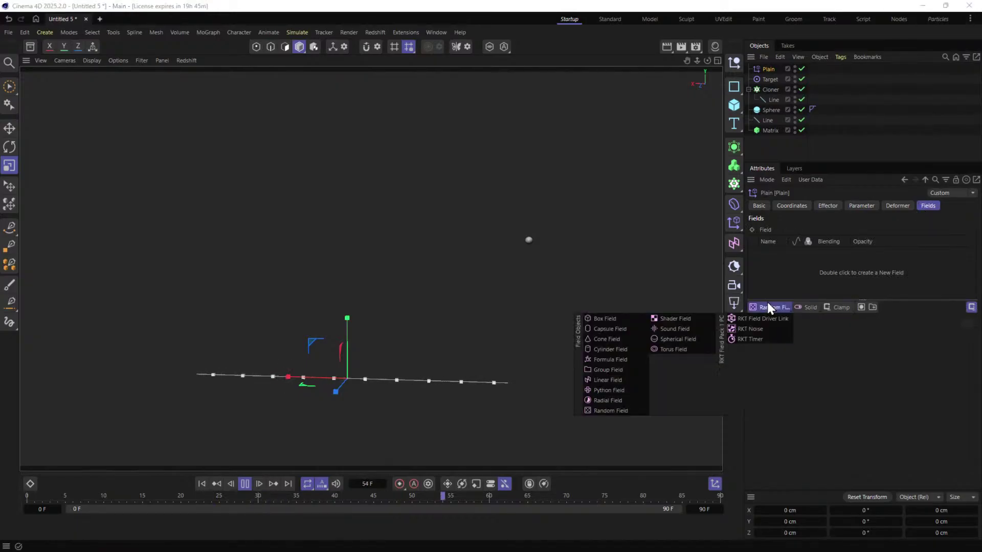
click(664, 339)
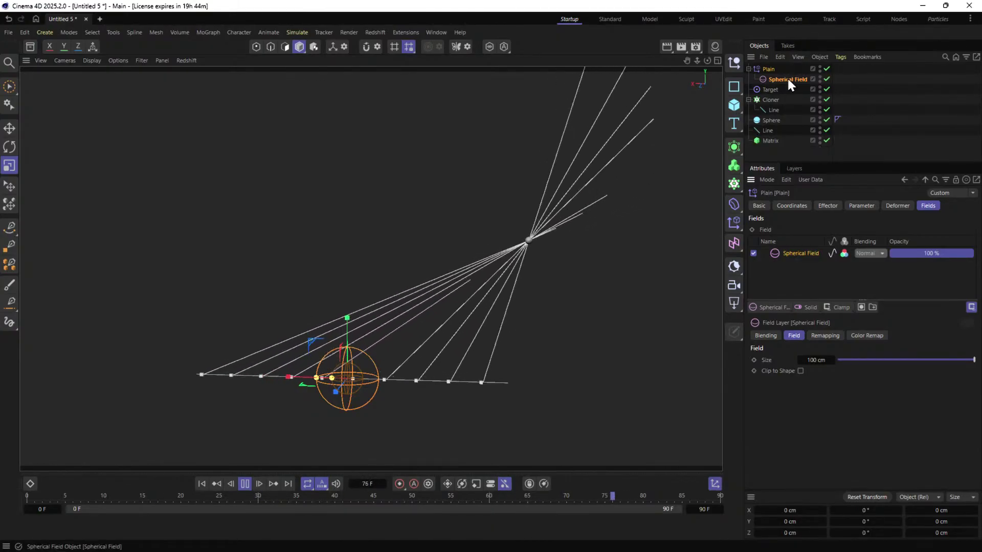
Make the Spherical Field a child of the Sphere and reset its transform so it centers on the sphere.
drag(785, 78, 775, 127)
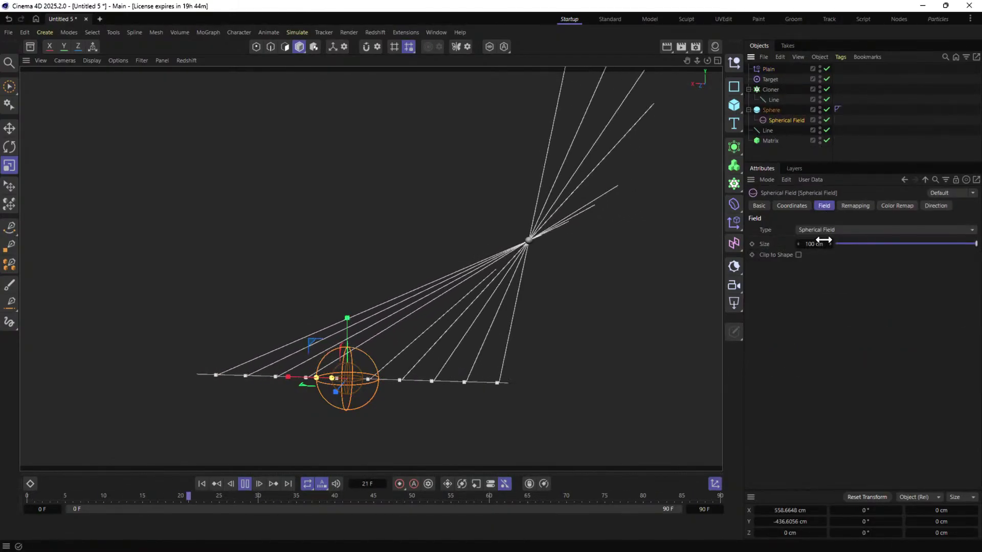
click(797, 206)
click(870, 495)
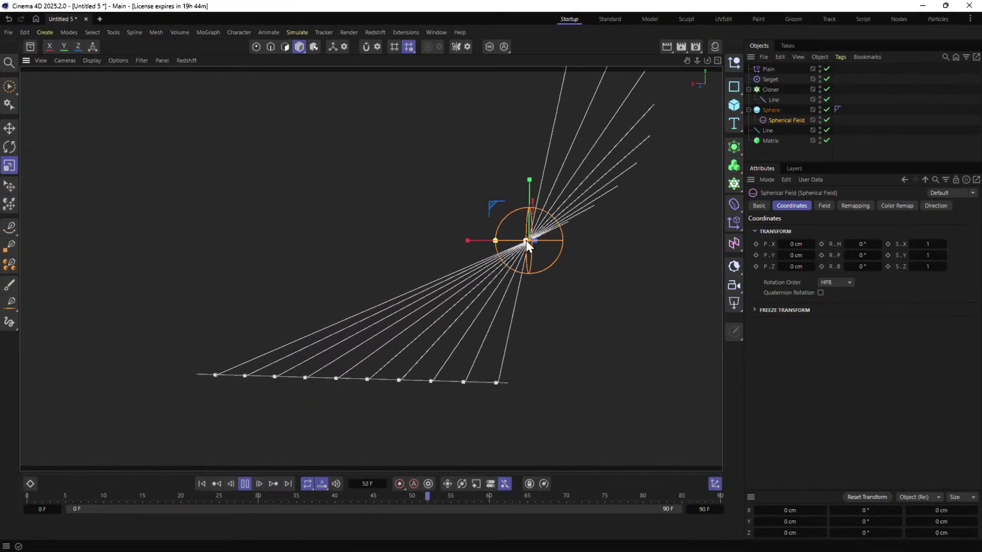
Enlarge the Spherical Field's radius until it covers the whole fan of line clones.
drag(480, 242, 178, 240)
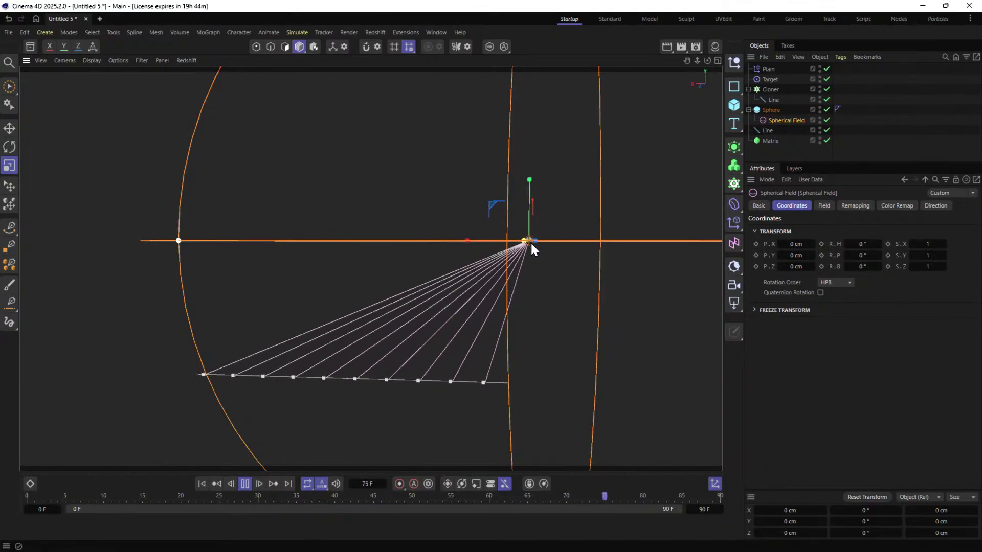
alt+drag(526, 241, 526, 281)
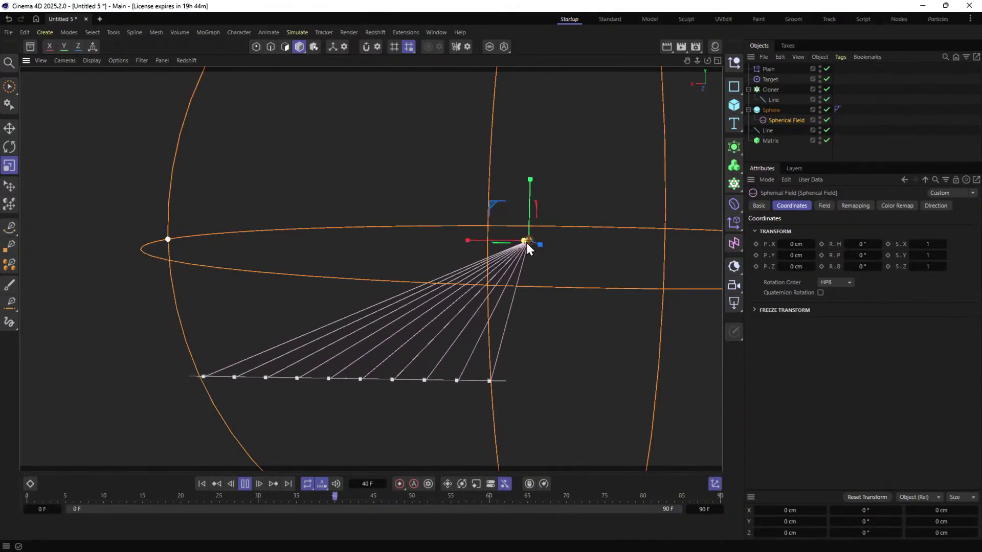
Try moving the Spherical Field away from the Sphere and undo the move.
key(e)
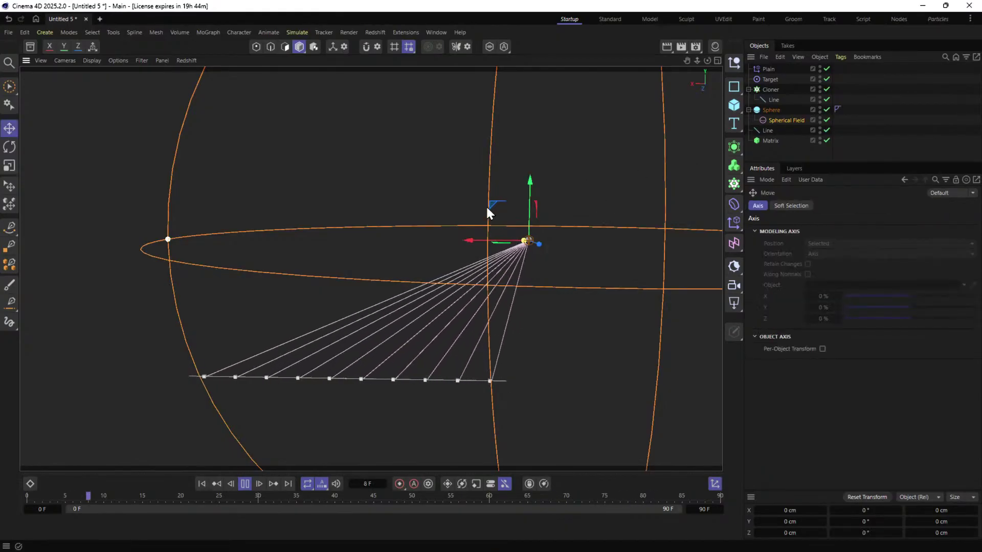
drag(492, 200, 229, 183)
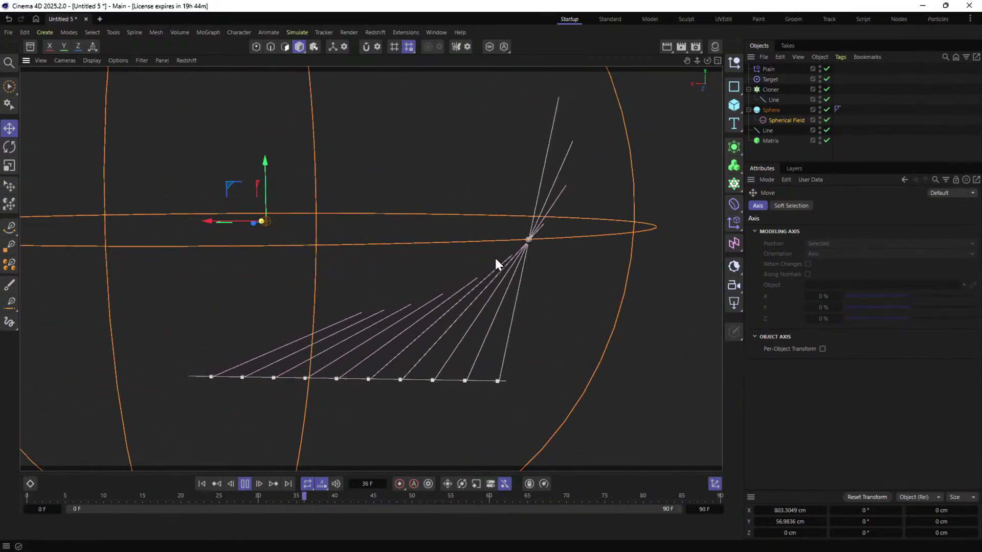
key(ctrl+z)
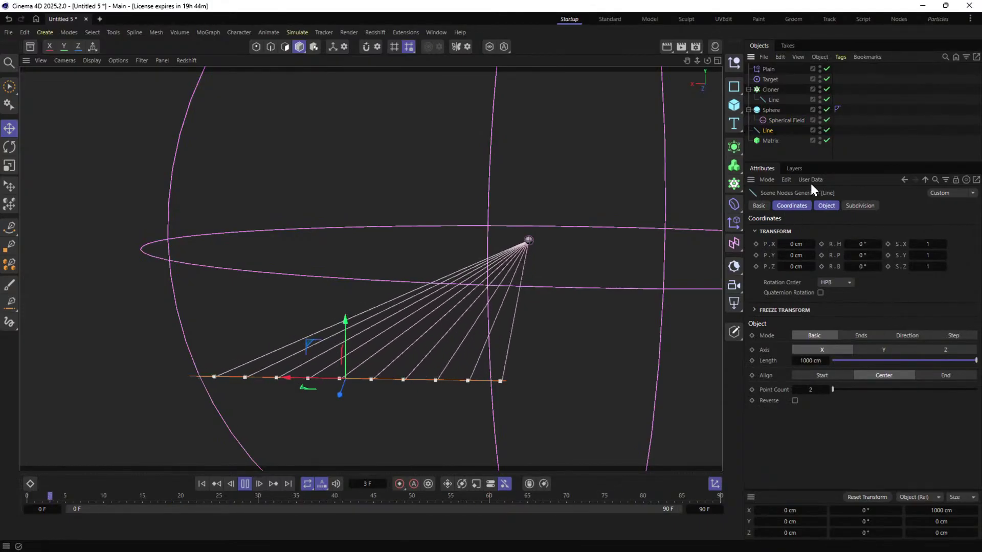
Test a 40% Inner Offset in the Spherical Field's remapping and set it to 0%.
click(783, 119)
click(895, 206)
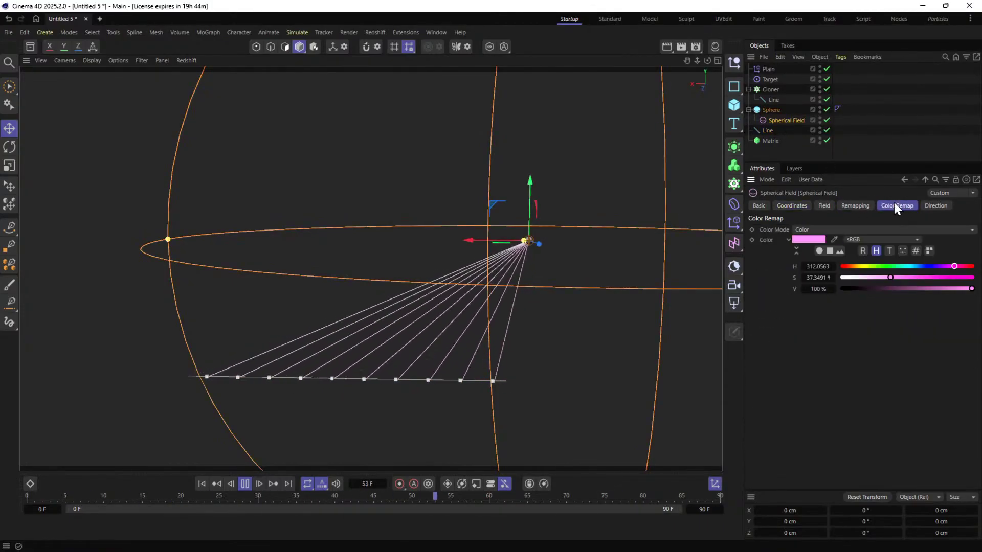
click(854, 207)
drag(842, 321, 890, 322)
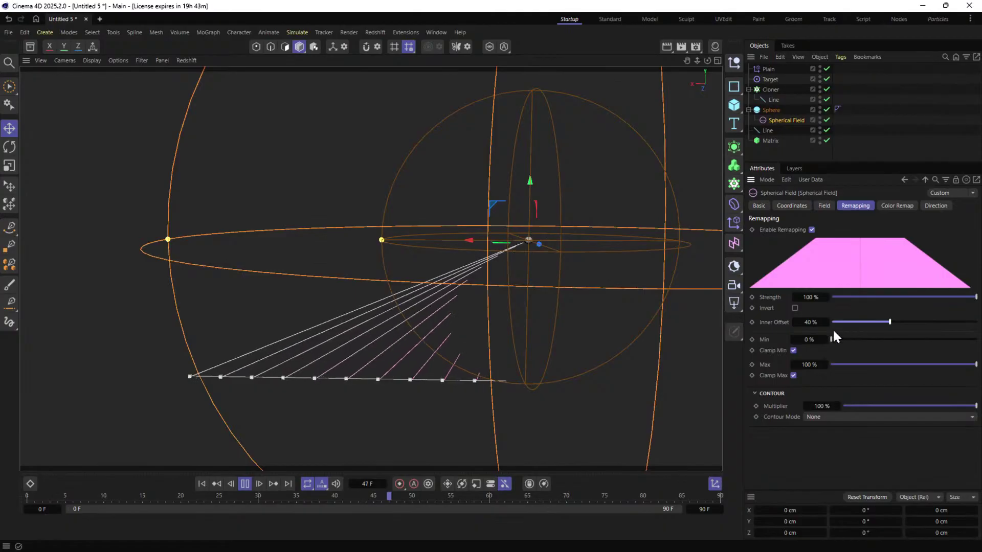
drag(889, 322, 767, 330)
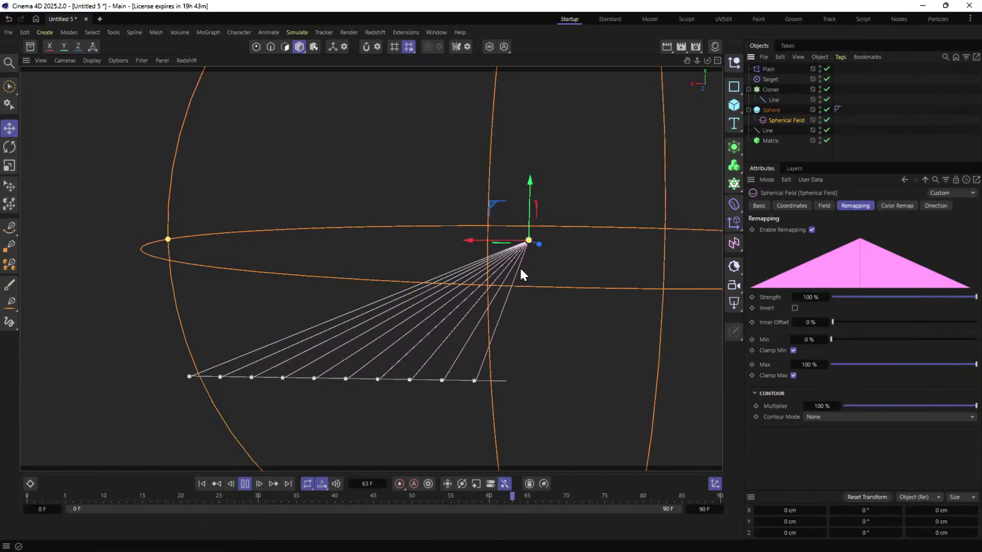
Set the Spherical Field's color remap mode to Gradient.
click(893, 205)
click(836, 229)
click(812, 270)
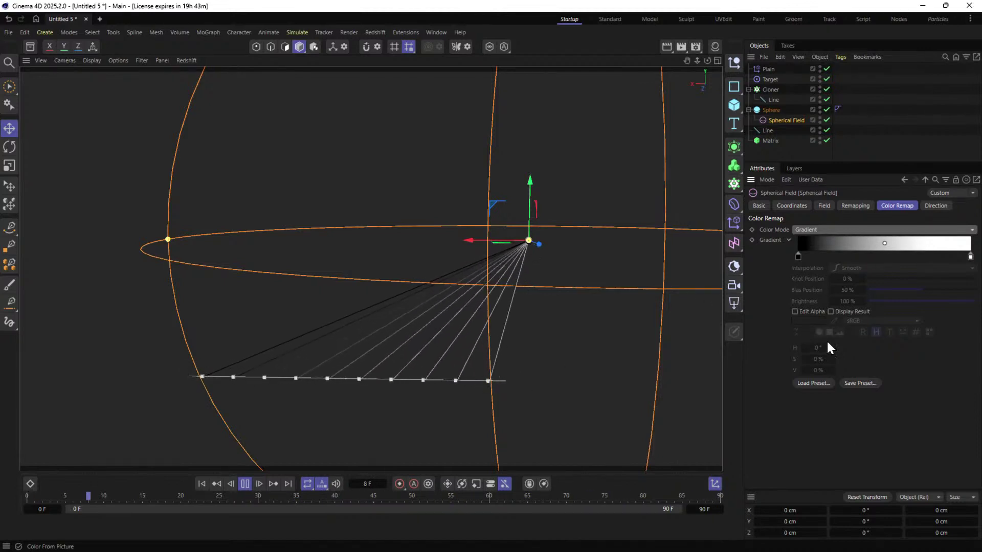
Try a rainbow gradient preset on the field and shift its warm color knots inward, with red at about 62%.
click(817, 382)
click(847, 382)
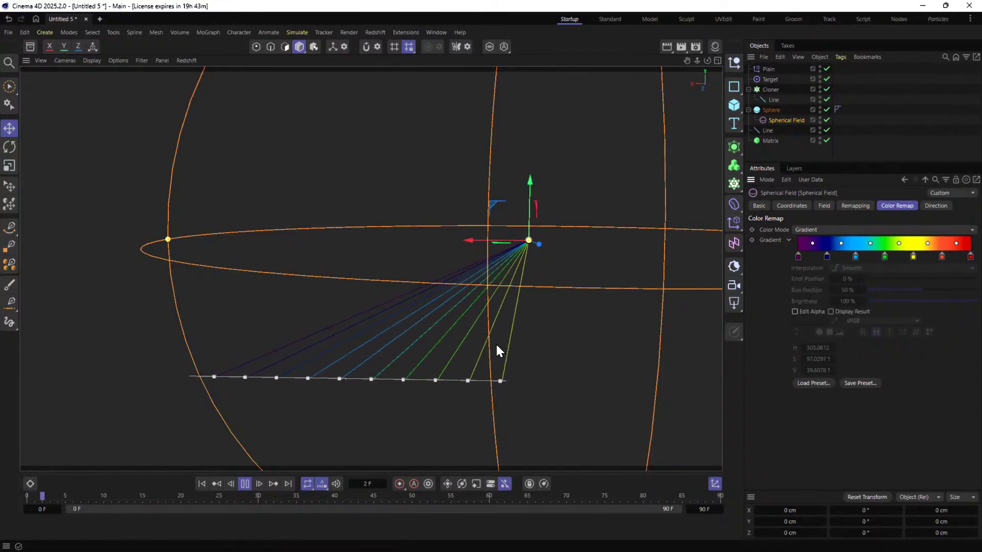
click(931, 258)
drag(913, 257, 900, 257)
drag(970, 257, 928, 257)
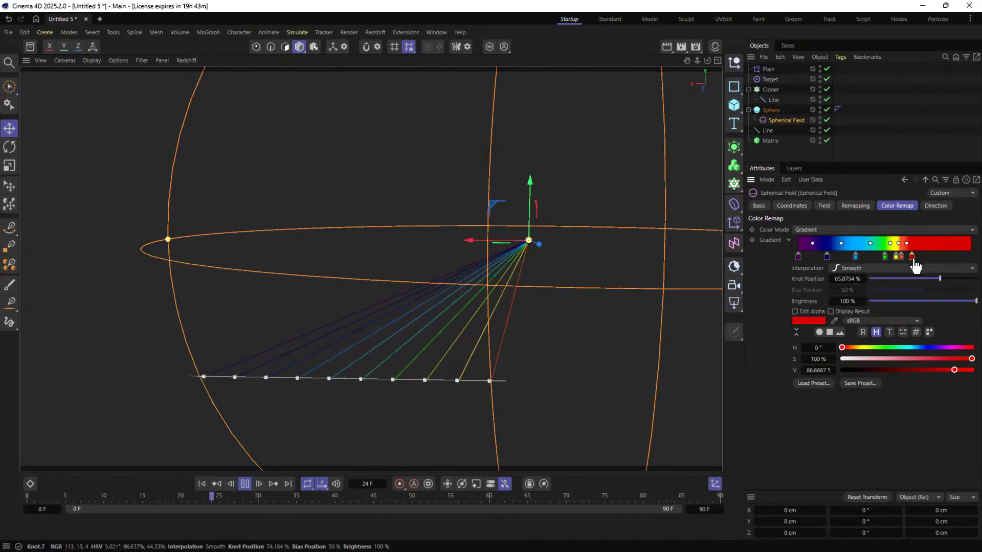
drag(909, 262, 900, 260)
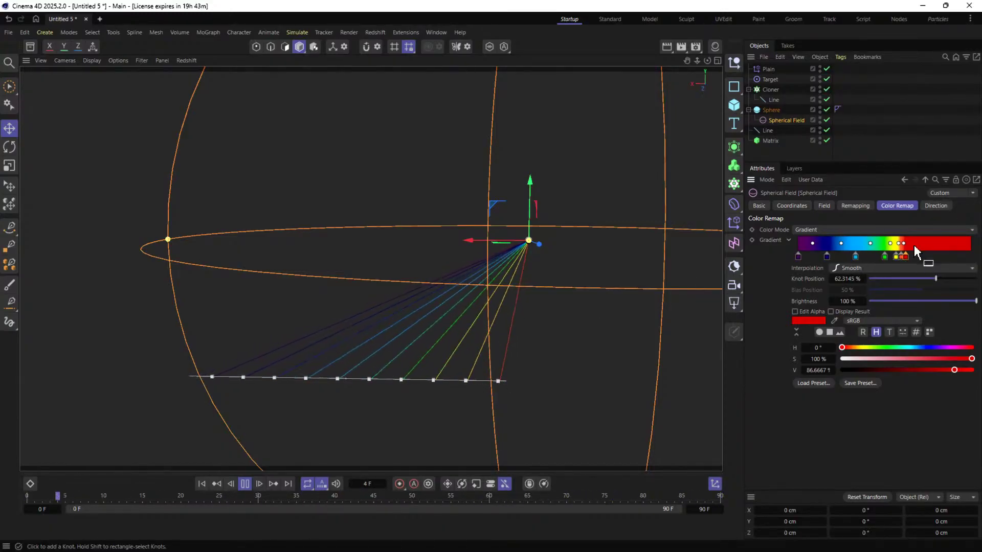
Load the B&W gradient preset for the field and move its white knot to about 62%.
click(824, 384)
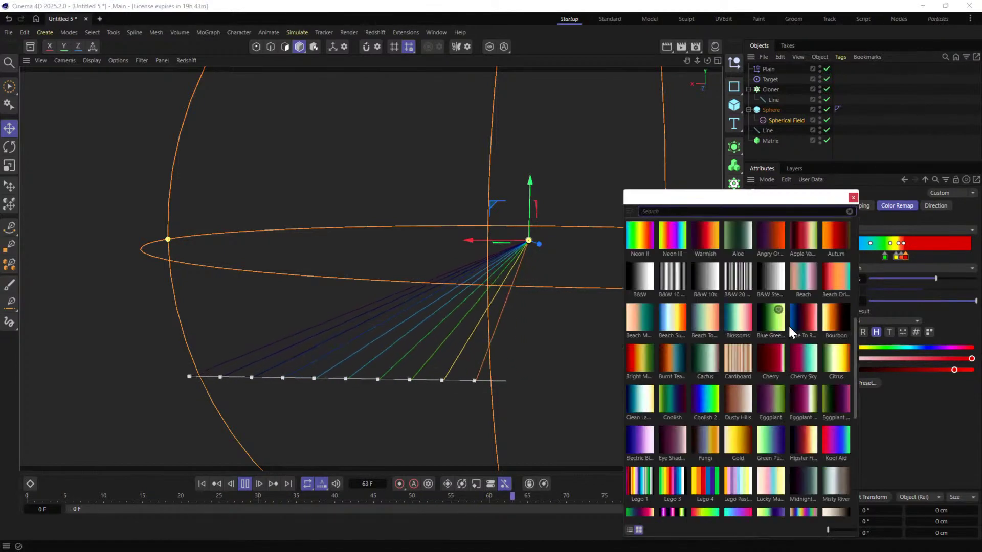
double_click(640, 279)
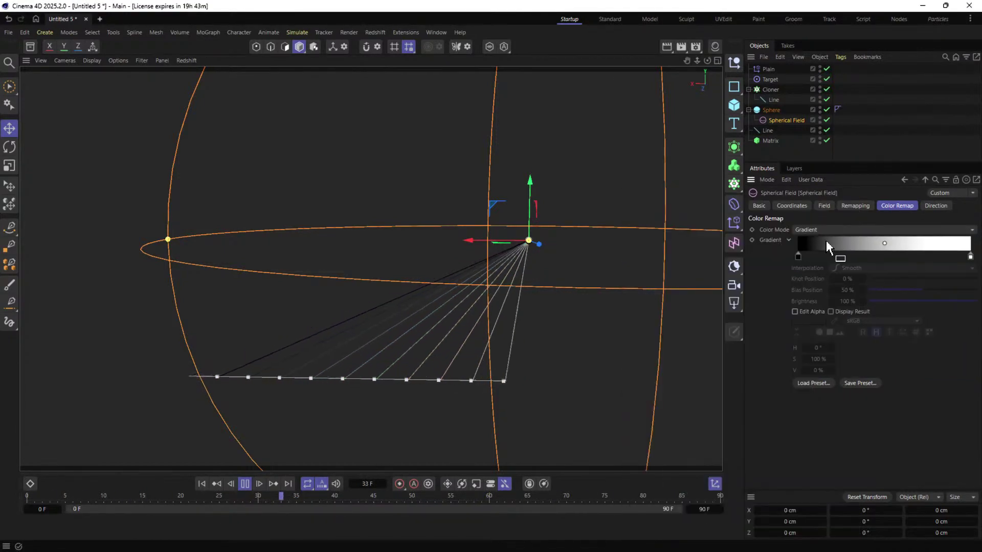
drag(970, 255, 919, 257)
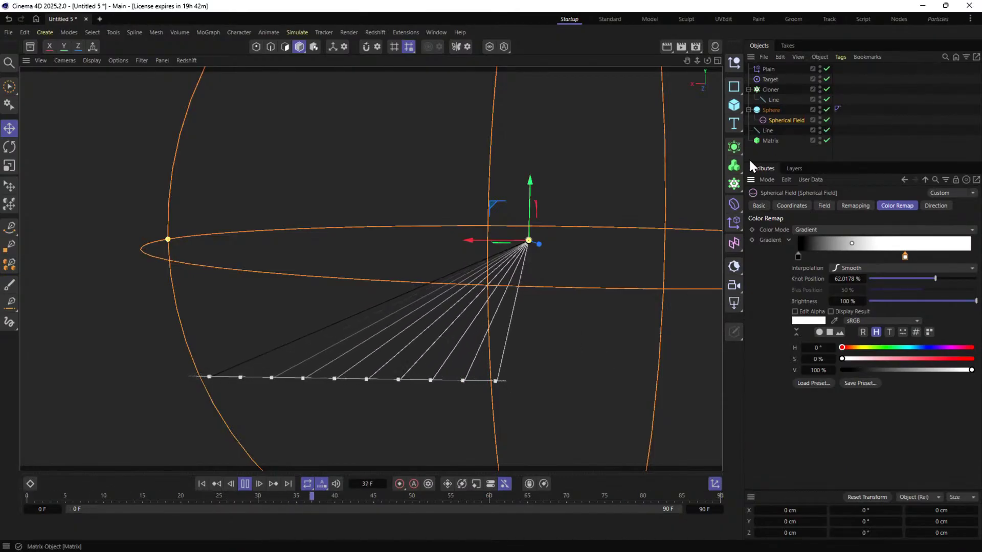
Hide the Spherical Field in the viewport and clear the selection.
click(876, 116)
click(820, 117)
alt+middle_drag(458, 348, 495, 254)
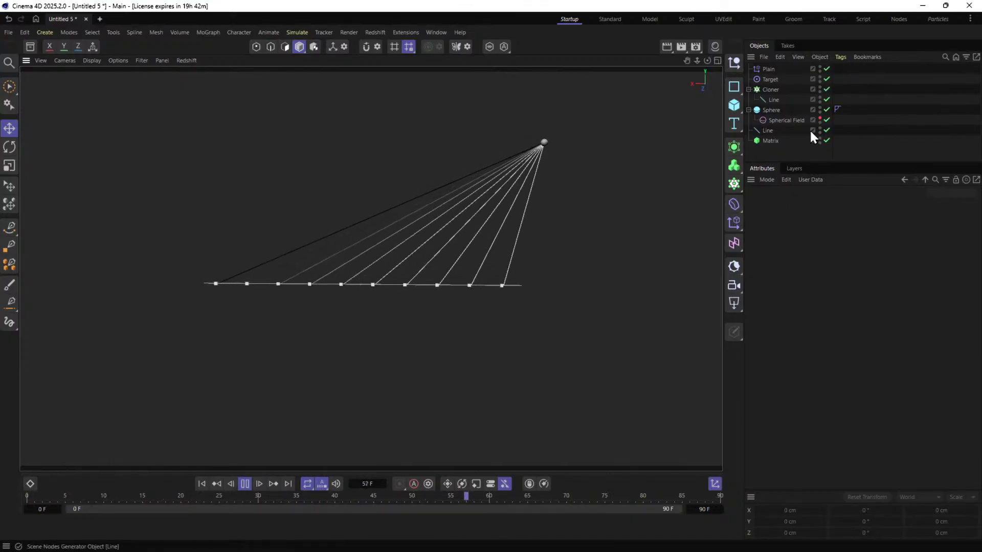
Add a Null and group every object except the path Line spline under it.
click(735, 64)
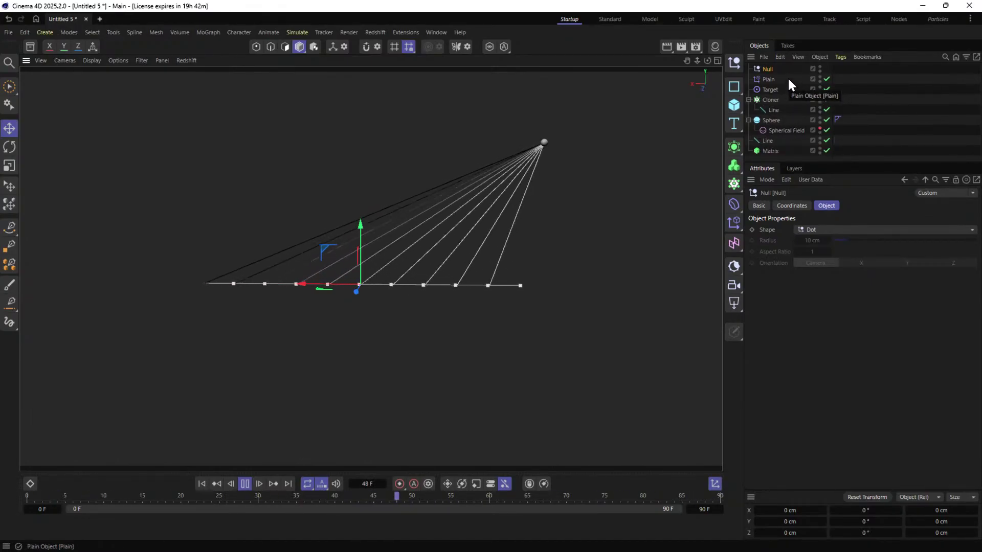
shift+click(784, 128)
ctrl+click(771, 150)
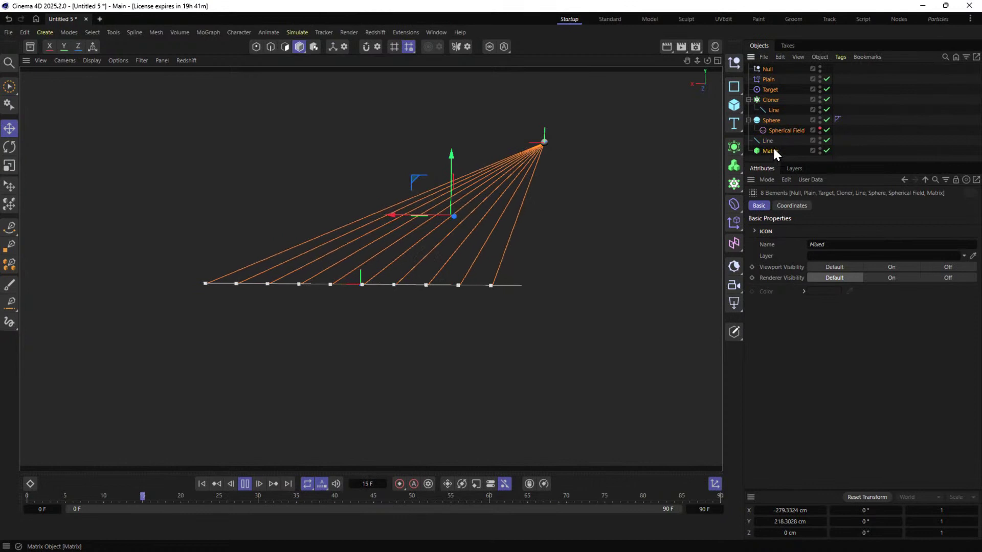
ctrl+click(766, 68)
drag(767, 79, 767, 75)
click(766, 68)
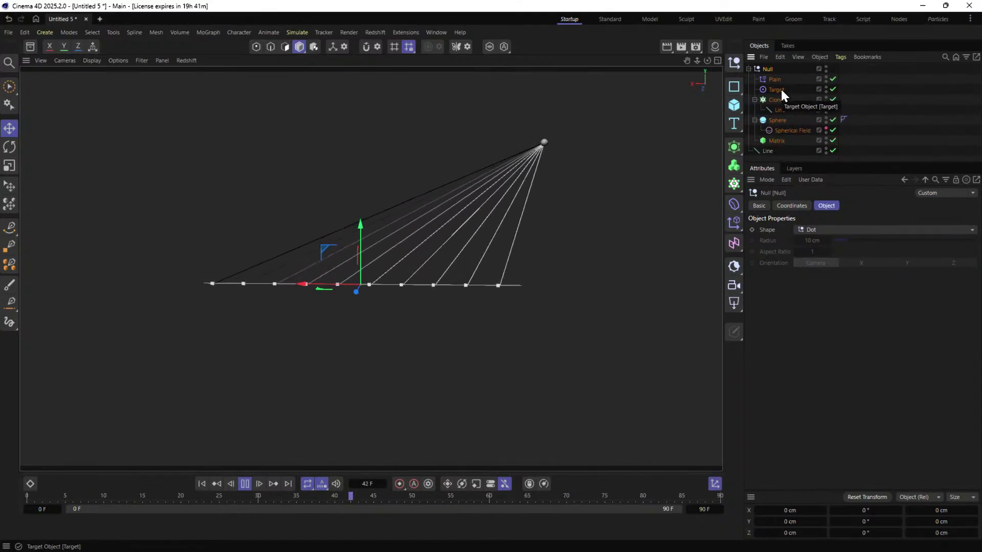
Make the Target effector a child of the Sphere and place the Plain effector below the Cloner.
click(780, 88)
drag(778, 90, 782, 117)
drag(773, 78, 775, 99)
click(784, 122)
click(799, 130)
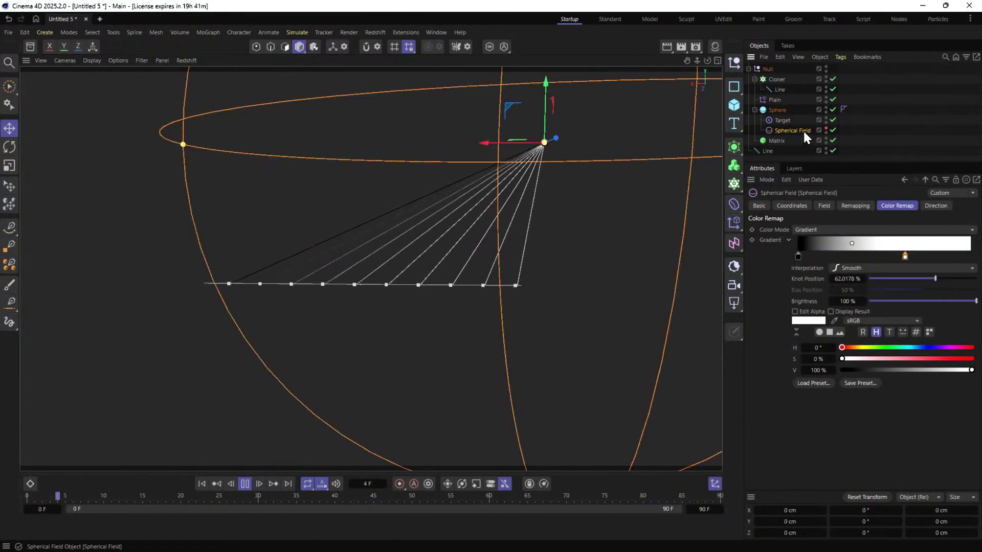
click(860, 127)
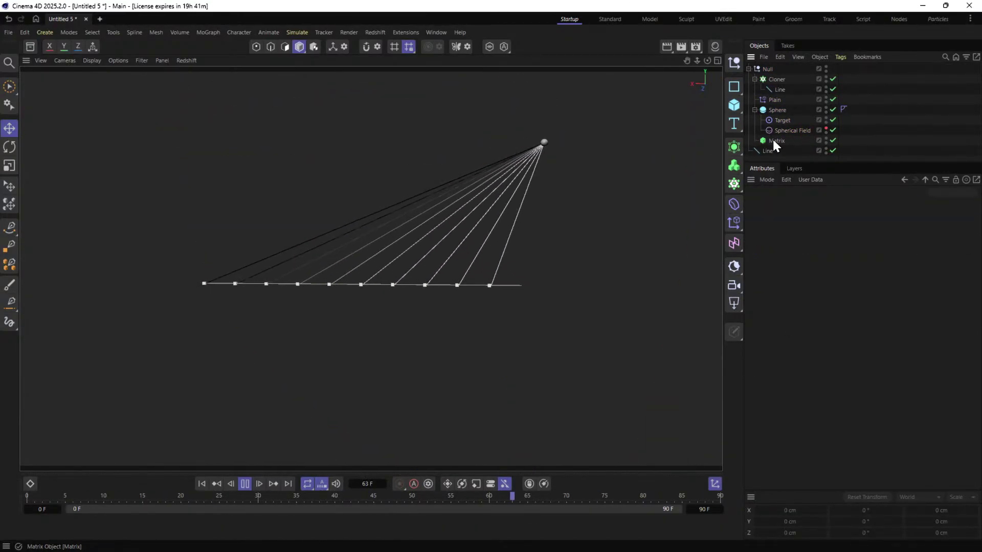
Move the Matrix to the top of the Null group, above the Cloner.
drag(771, 139, 775, 80)
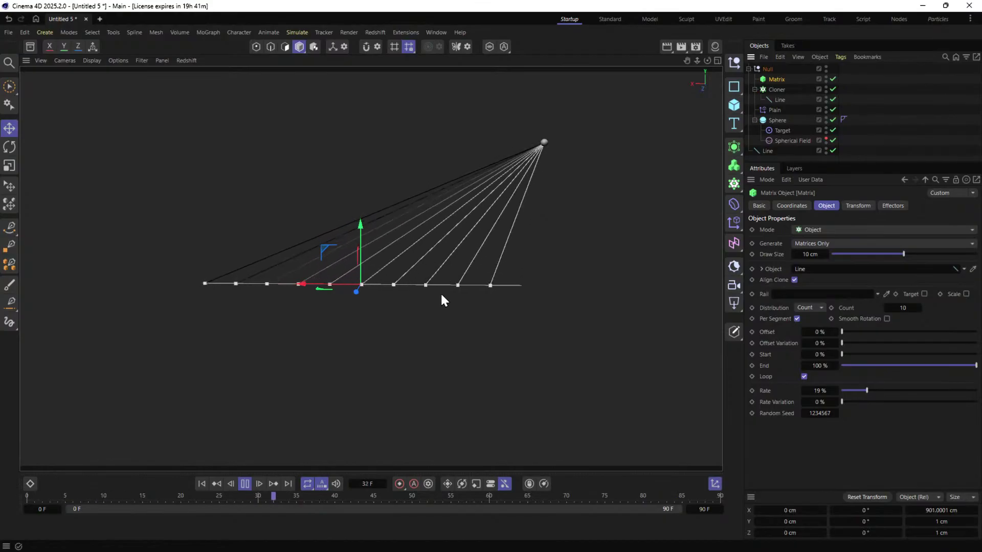
drag(770, 78, 778, 151)
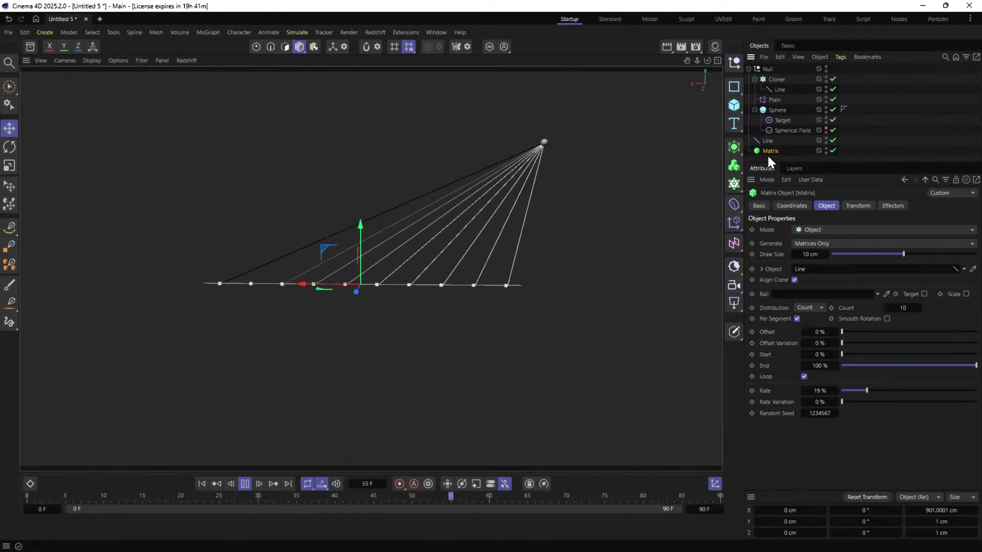
drag(769, 153, 789, 77)
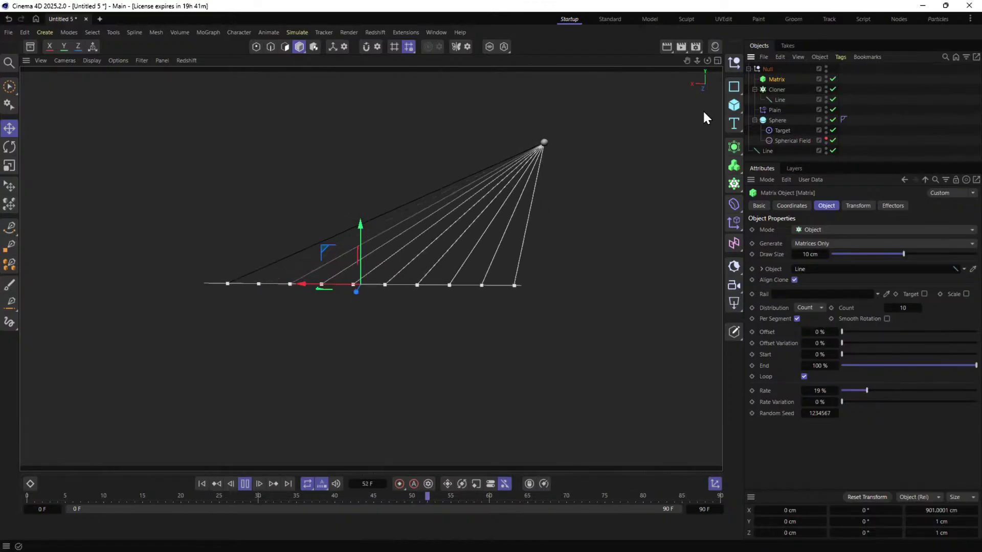
Wrap the Null group in a new Grid Cloner, inspect the cloned beams and disable that Cloner.
click(767, 69)
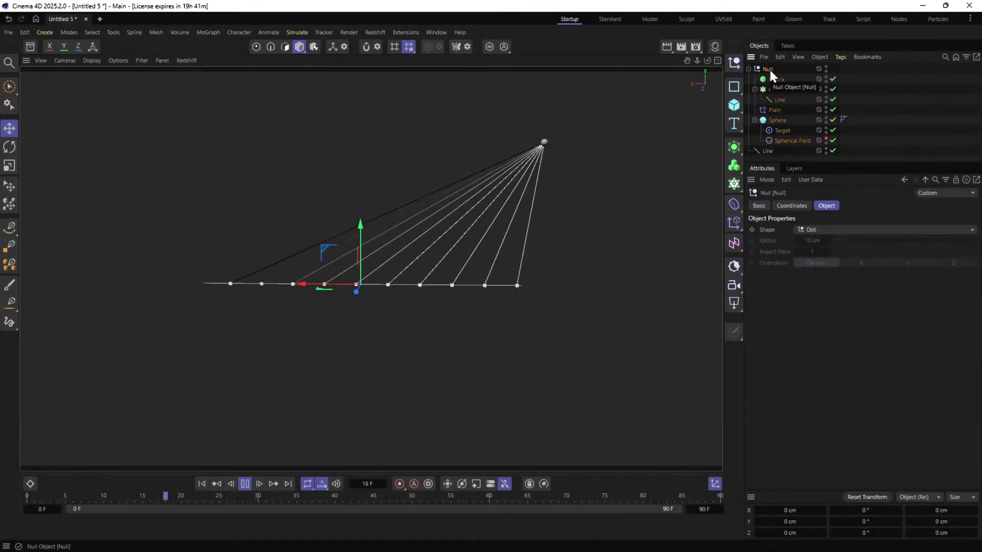
alt+click(736, 184)
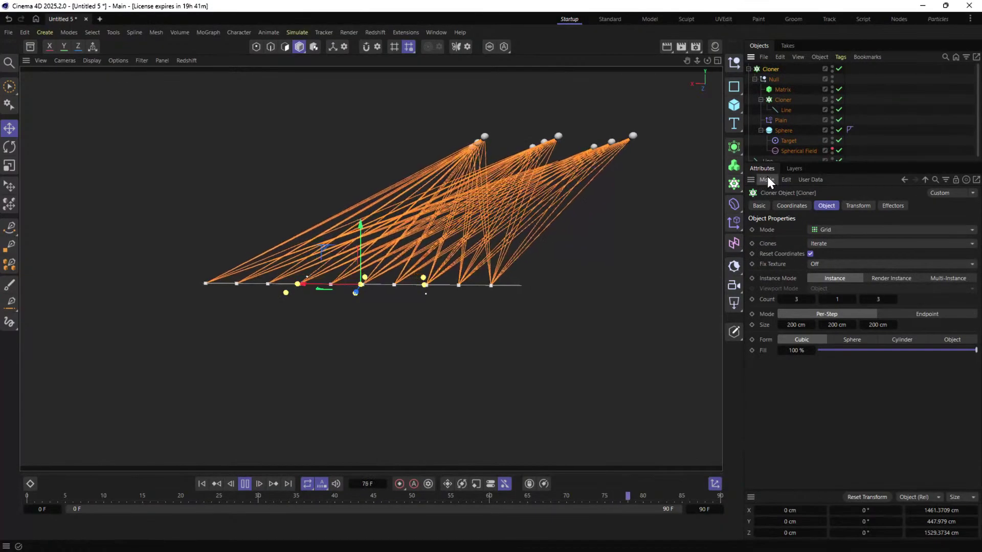
alt+drag(612, 180, 583, 189)
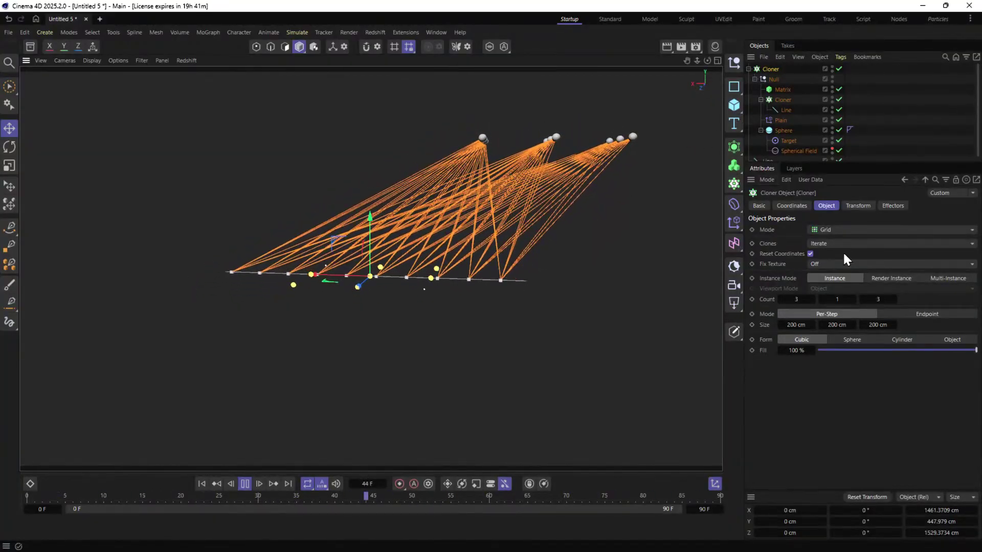
alt+drag(551, 225, 536, 199)
click(890, 98)
mouse_move(499, 253)
alt+mouse_down()
mouse_move(413, 262)
mouse_move(487, 264)
alt+mouse_up()
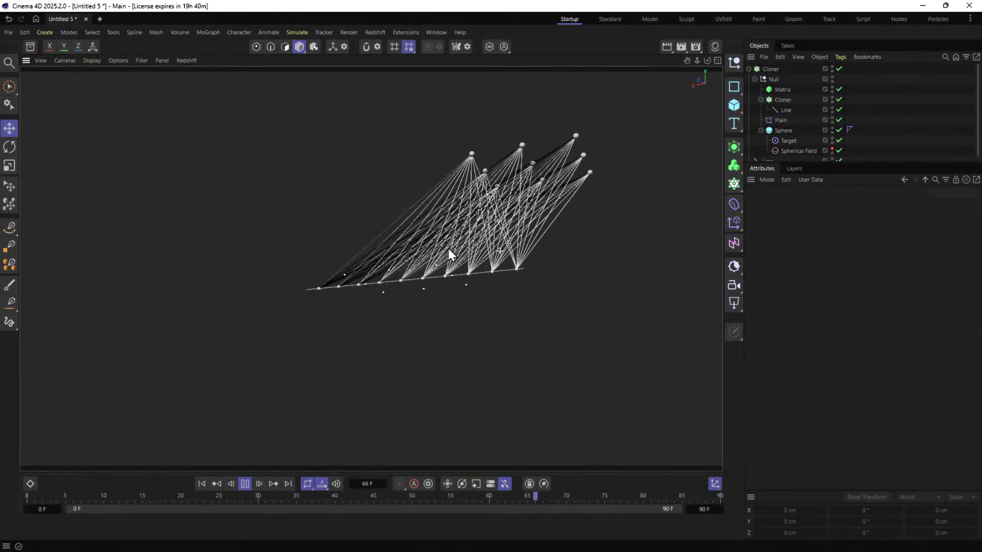
click(839, 69)
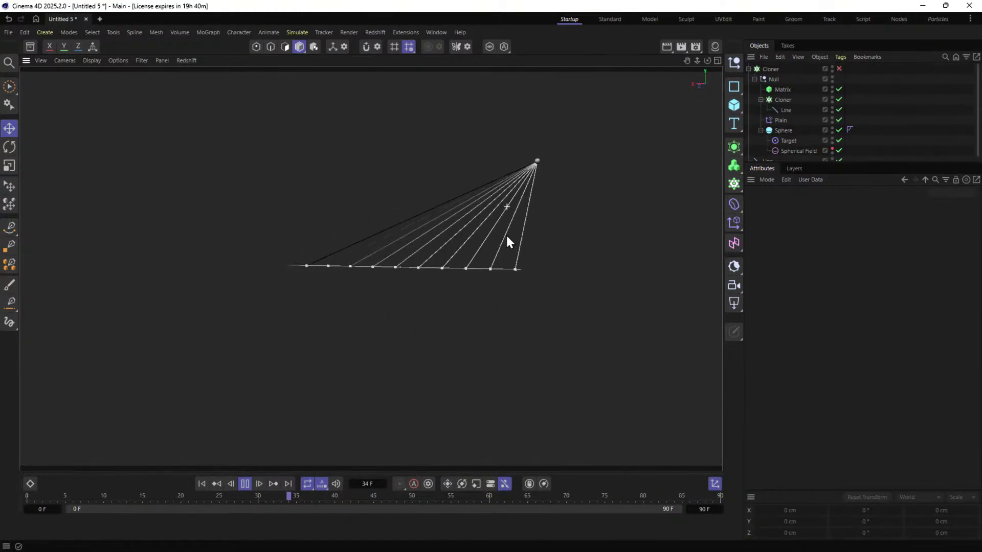
Duplicate the Null group out of the disabled Cloner to the top level of the hierarchy.
scroll(771, 151, down, 1)
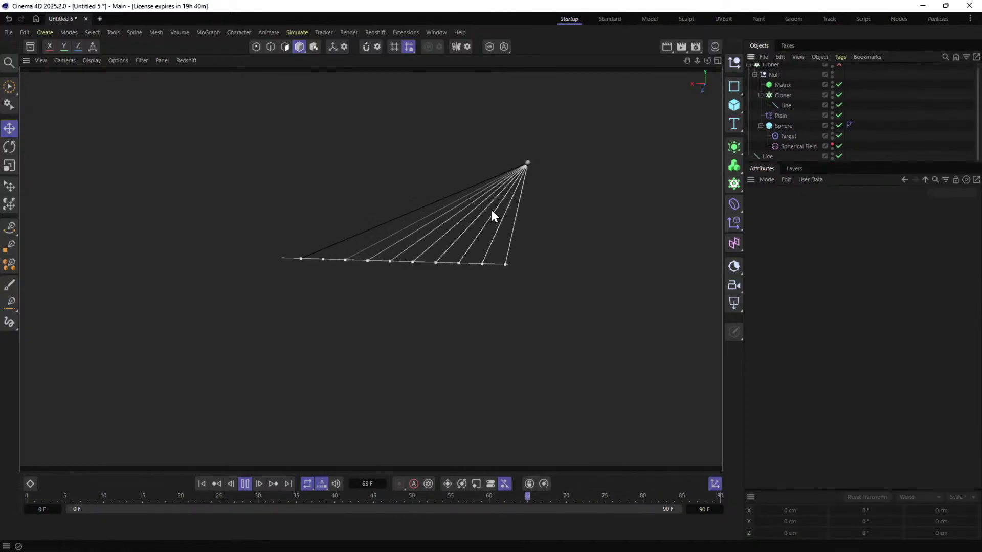
click(780, 85)
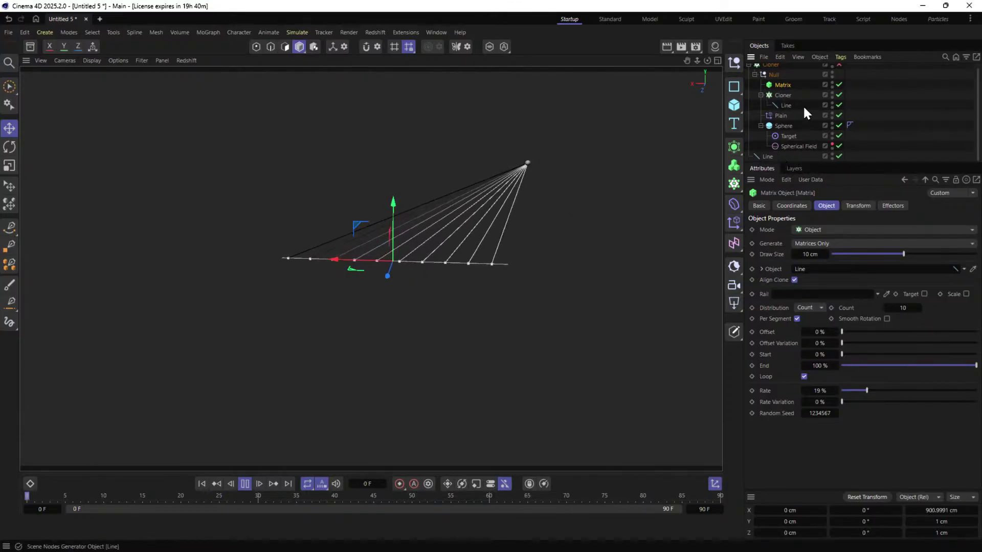
scroll(789, 106, up, 1)
click(749, 69)
click(749, 69)
click(754, 79)
click(774, 79)
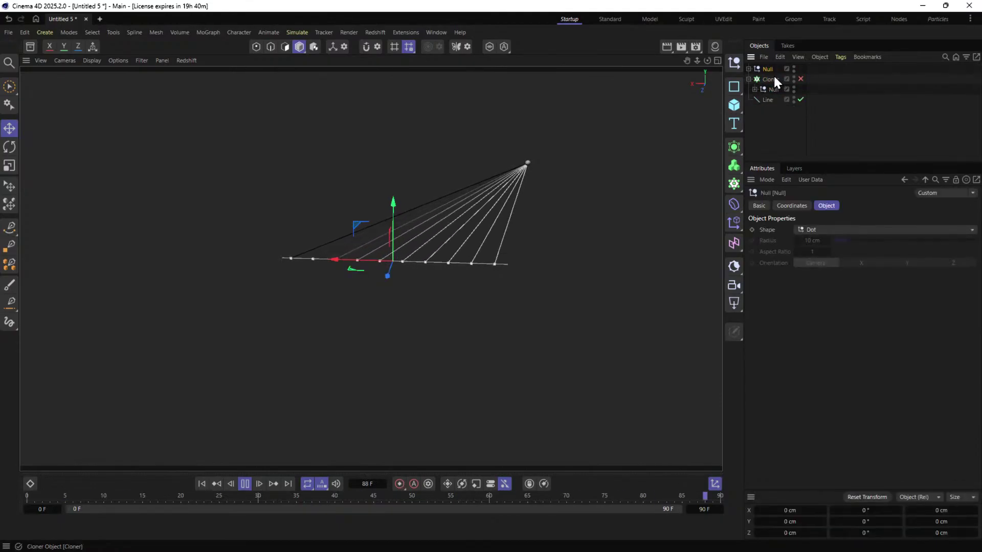
Move the duplicated Null group to about X 1068 cm and Y 148 cm.
scroll(761, 70, up, 4)
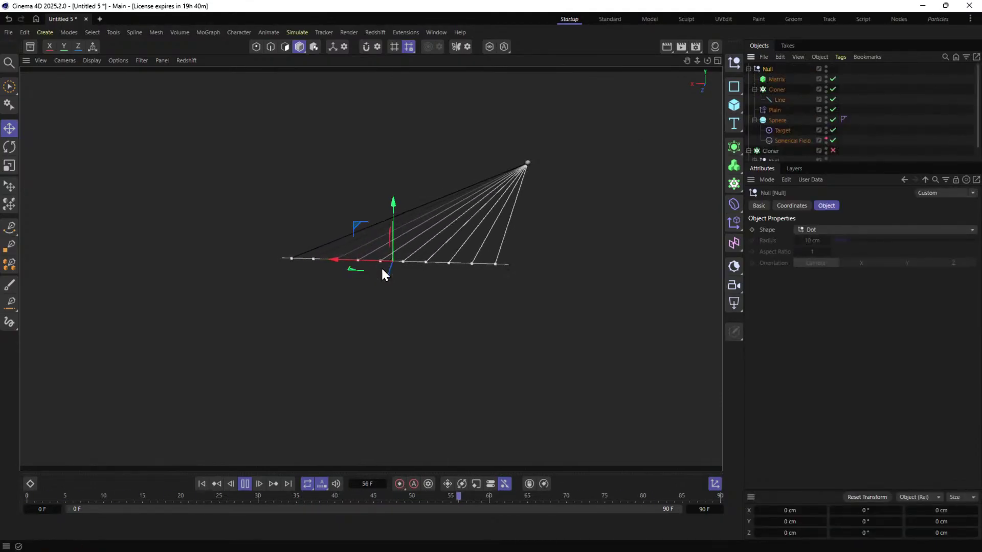
drag(359, 223, 123, 183)
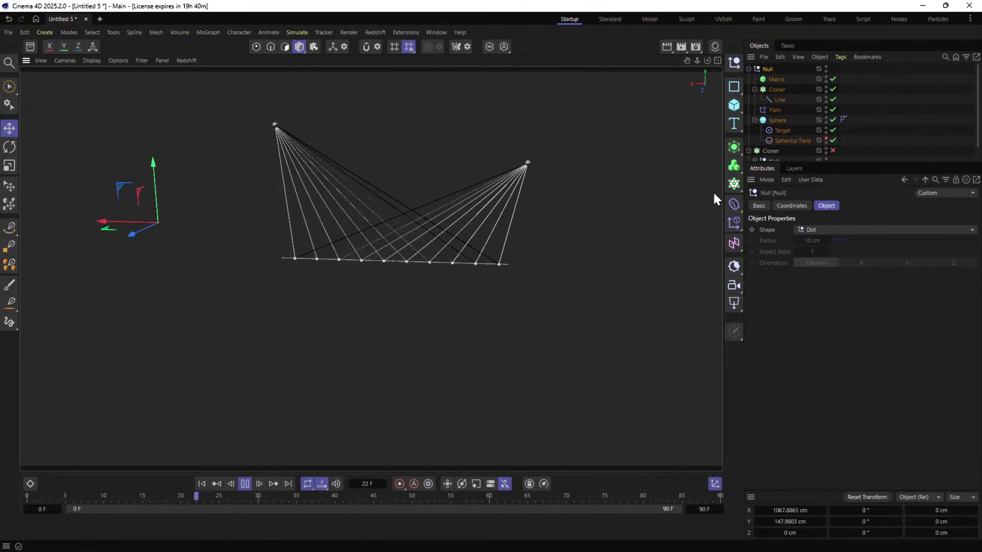
scroll(799, 142, down, 1)
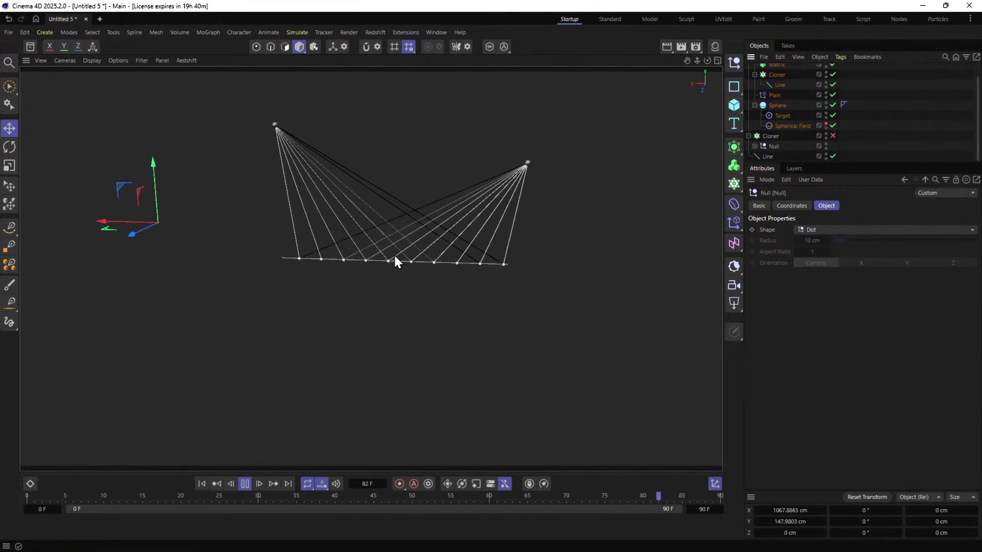
Delete the top-level duplicate of the Null group.
scroll(768, 93, up, 2)
click(773, 67)
key(Delete)
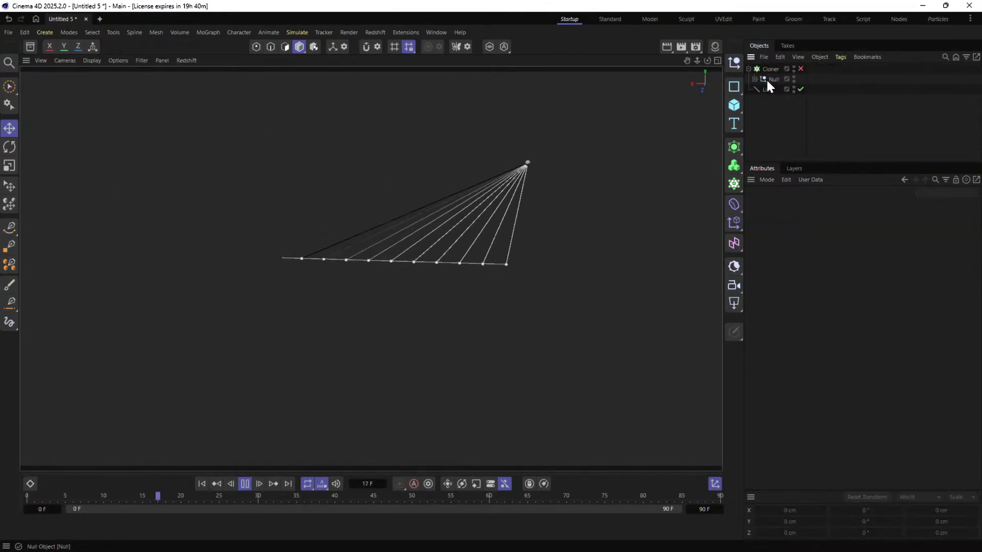
Add an n-Side spline with 124 sides and scale it to about 1431 cm across.
click(768, 69)
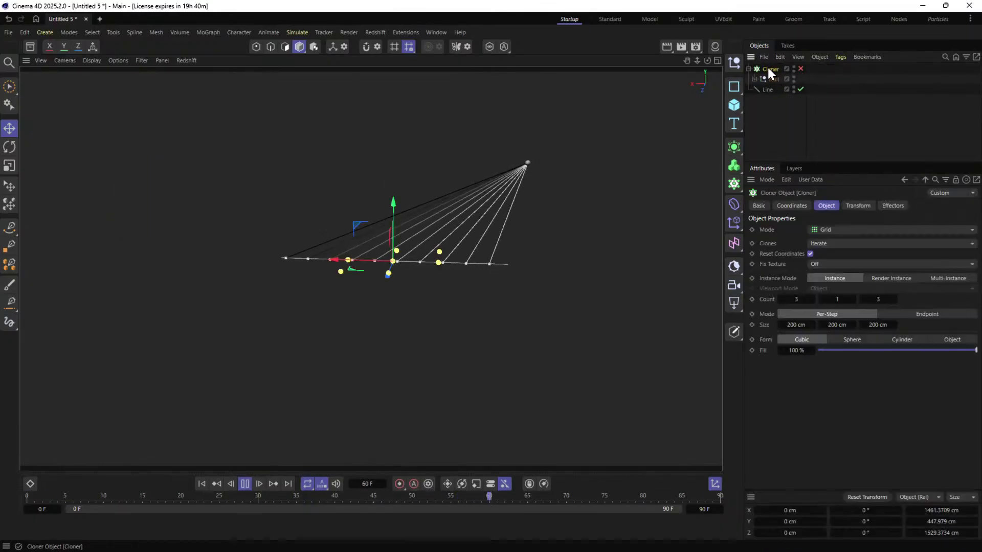
click(733, 86)
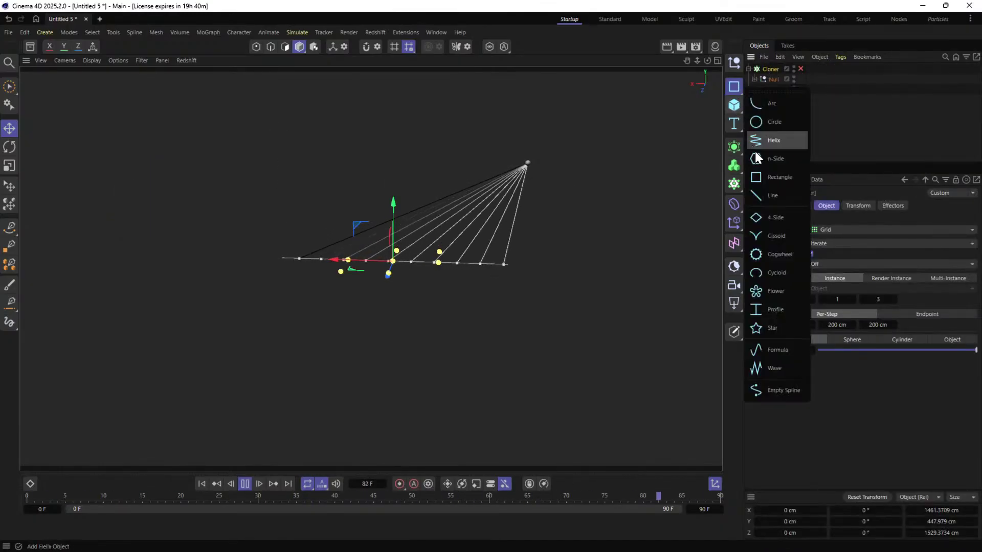
click(781, 158)
double_click(805, 242)
text(12)
key(Return)
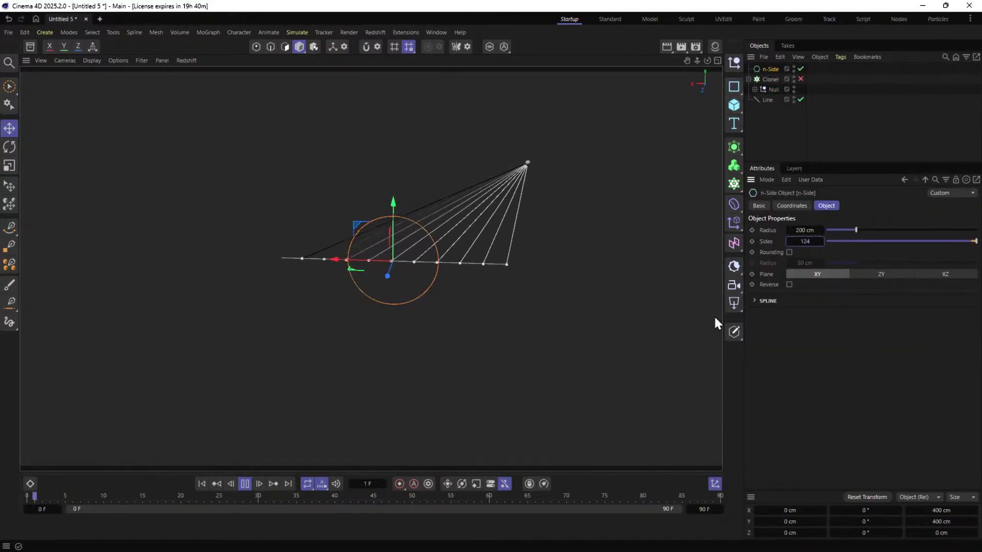
key(t)
drag(315, 369, 284, 381)
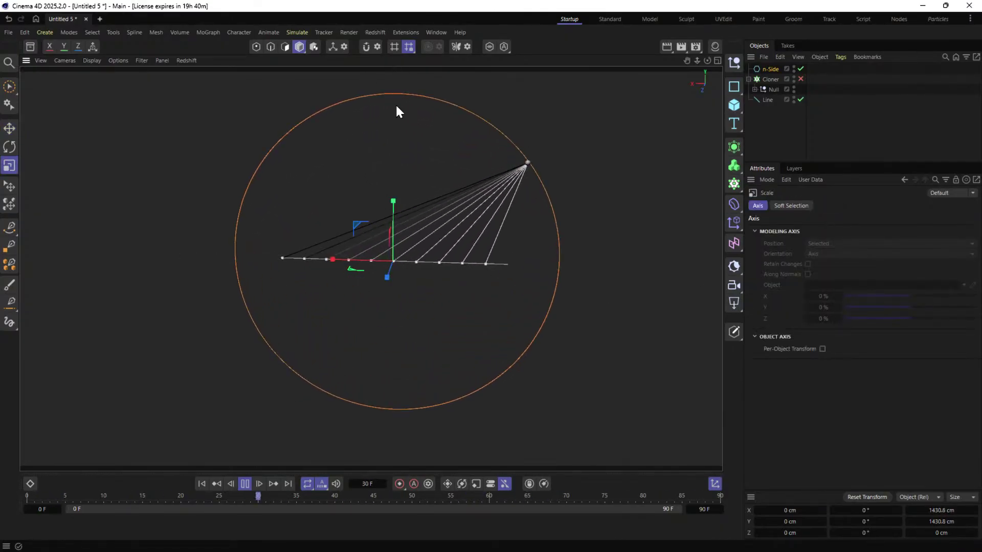
Enable the outer Cloner and set it to Object mode, distributing its clones along the n-Side spline.
click(800, 79)
click(771, 79)
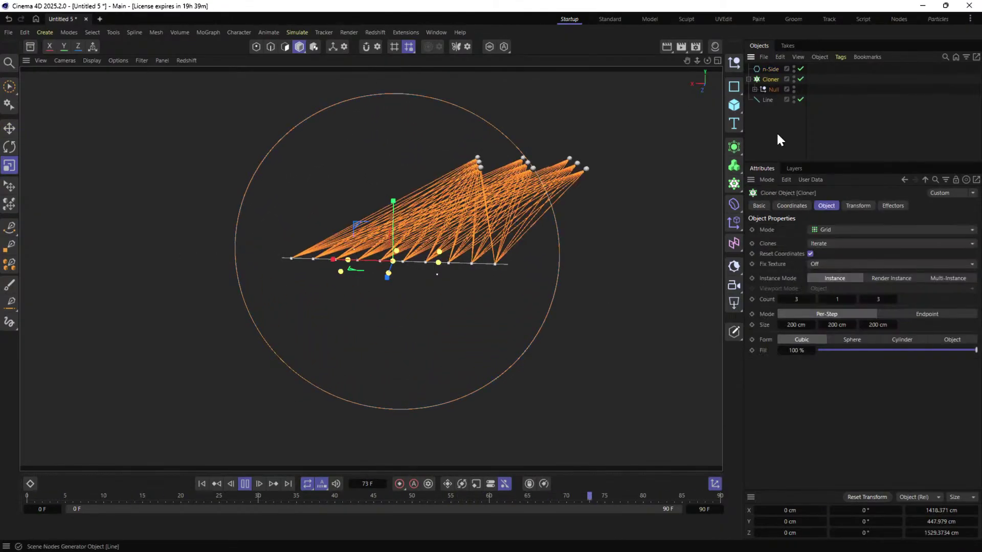
click(829, 231)
click(829, 240)
drag(765, 67, 846, 301)
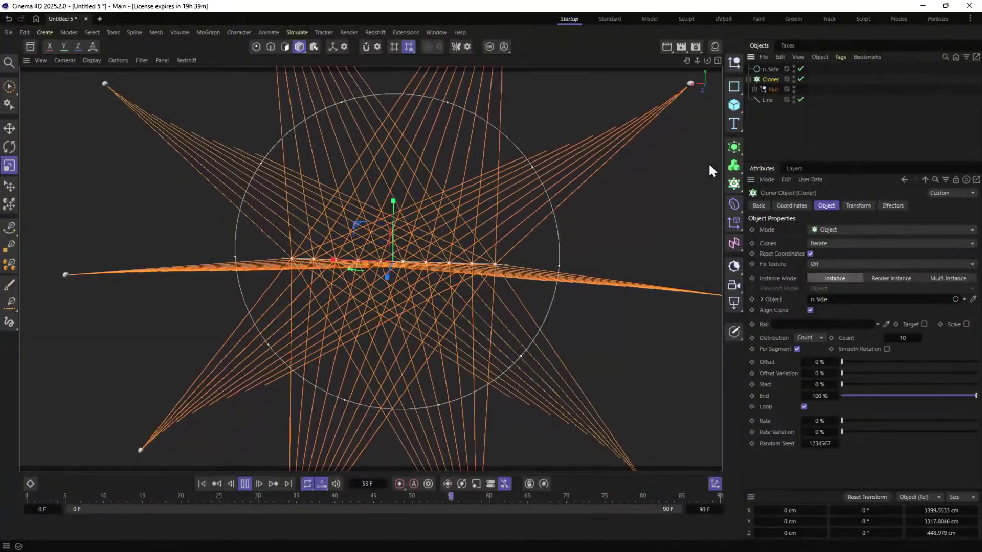
Reset the transform of the Sphere inside the Null group.
click(754, 89)
click(783, 140)
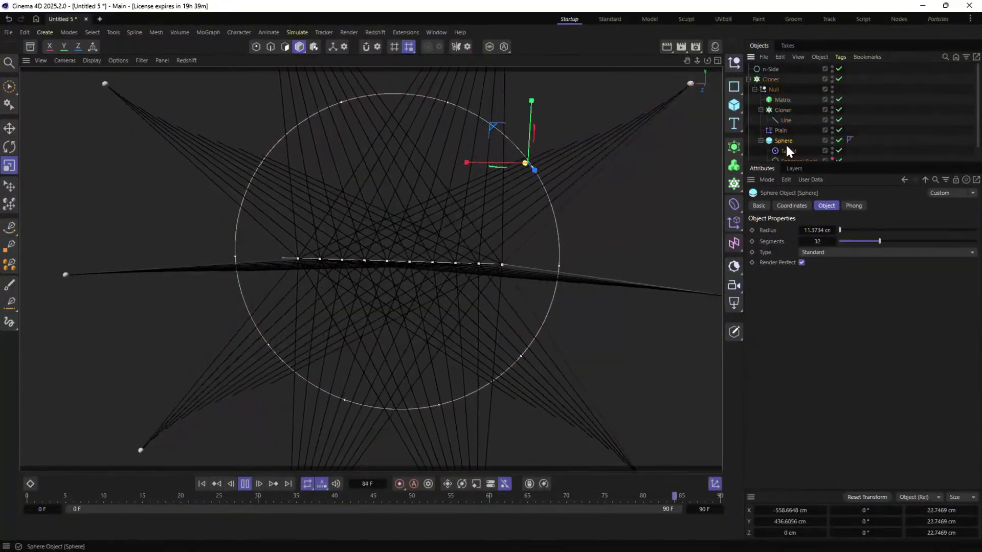
click(863, 497)
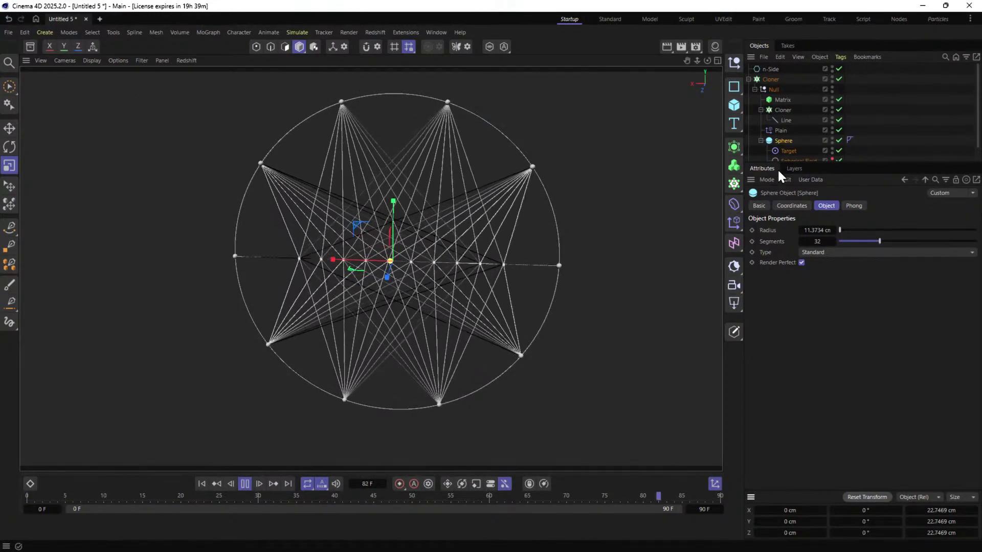
click(884, 119)
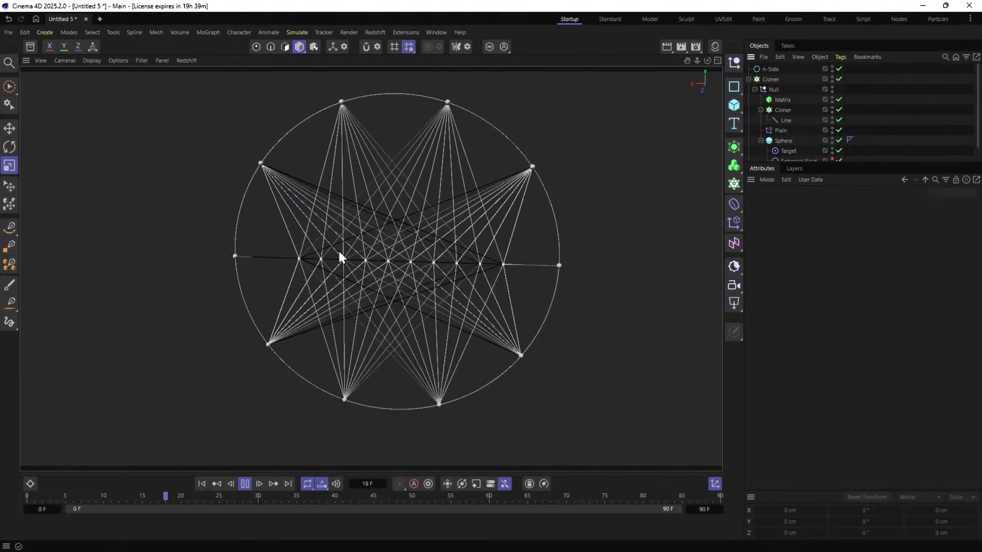
Set the outer Cloner's count to 12 and its offset to 4%.
click(771, 81)
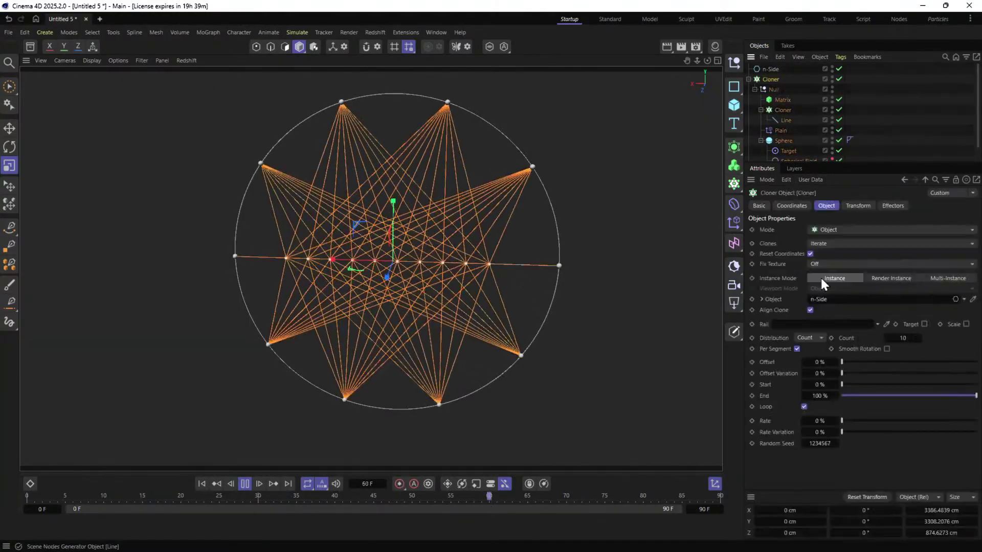
click(918, 338)
click(918, 338)
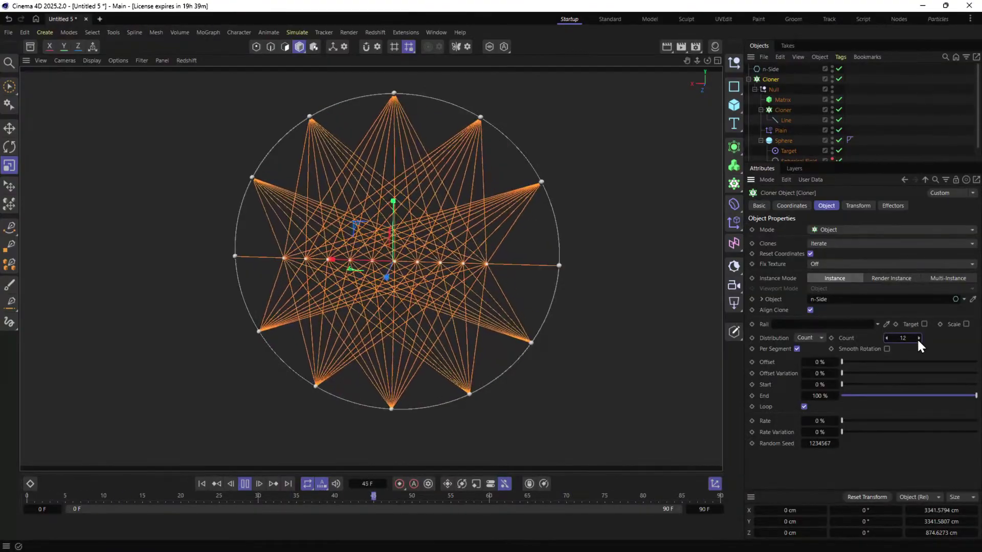
drag(845, 361, 839, 361)
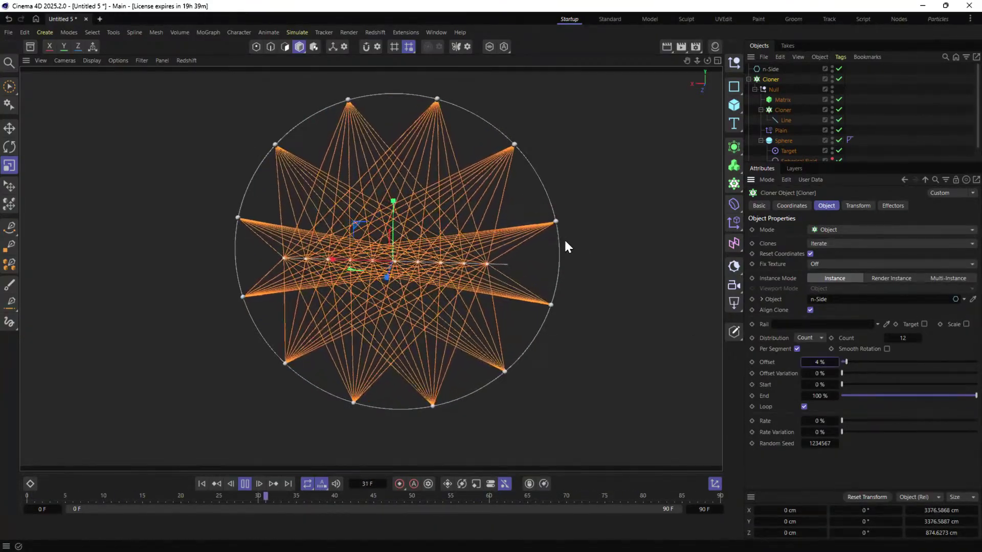
click(842, 146)
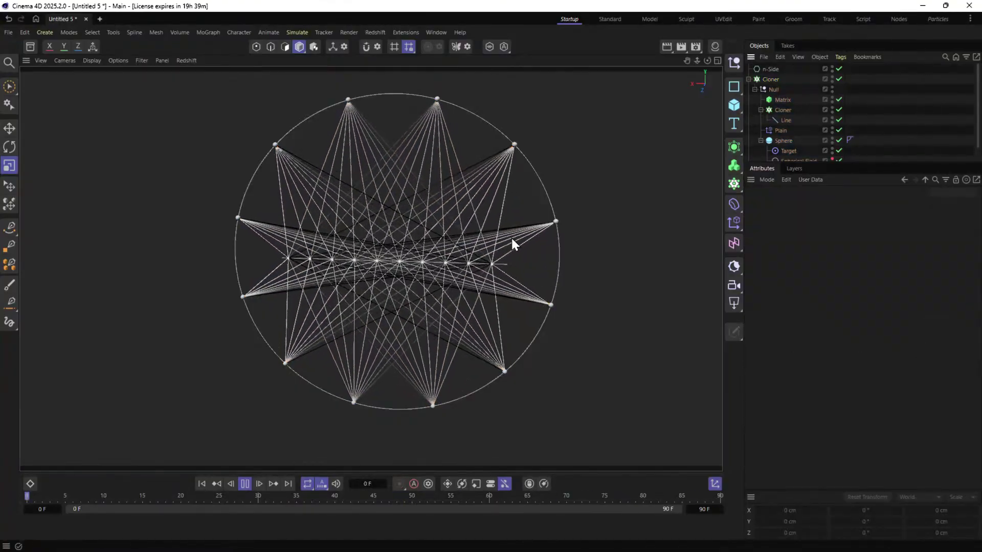
Try moving the n-Side spline along Z to about -477 cm and reset its transform.
scroll(440, 269, up, 4)
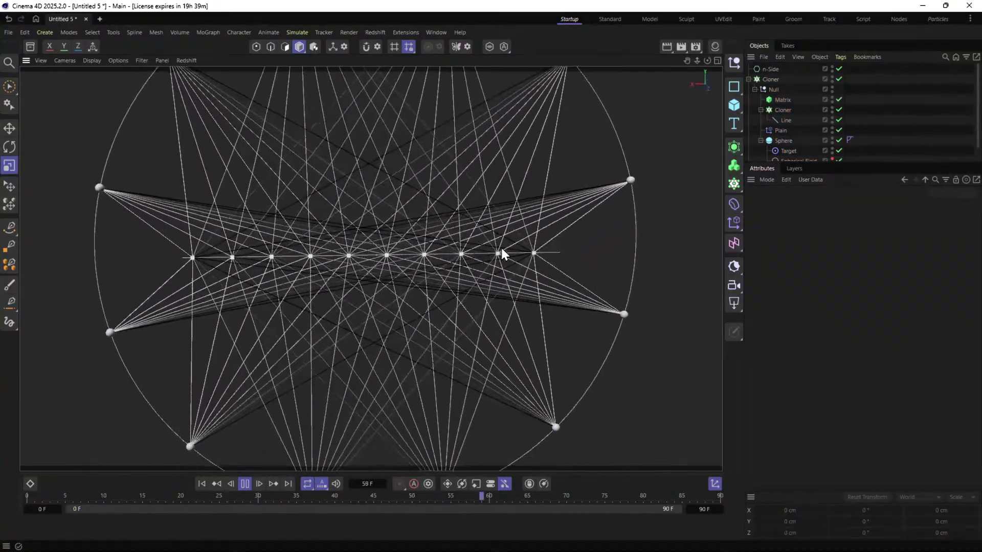
scroll(498, 247, down, 3)
scroll(461, 278, up, 1)
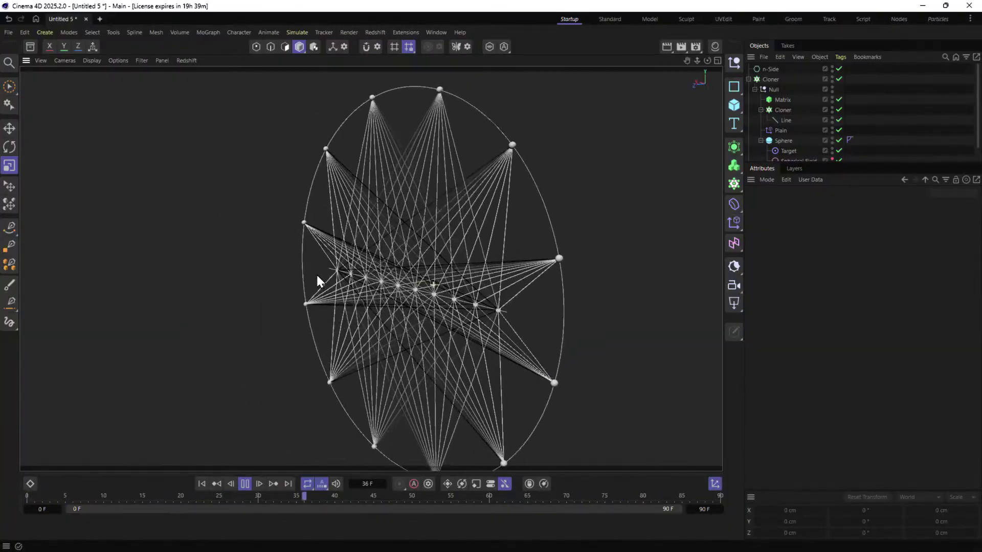
click(770, 69)
key(e)
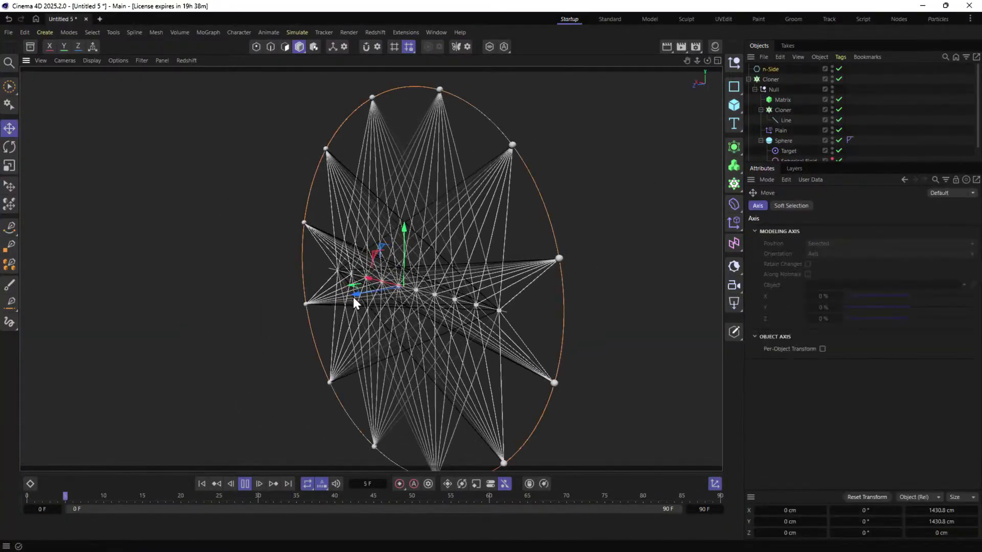
drag(350, 298, 674, 259)
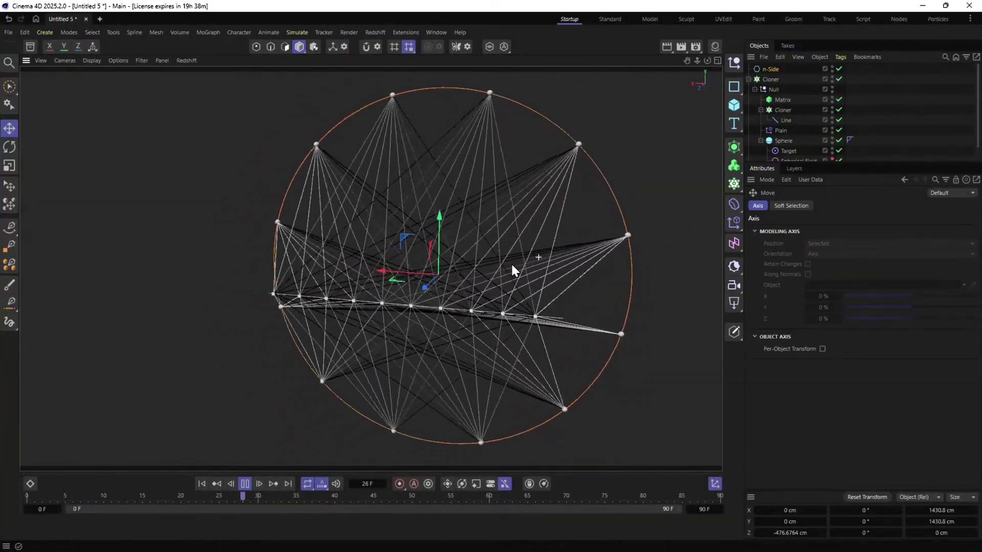
alt+drag(505, 263, 529, 265)
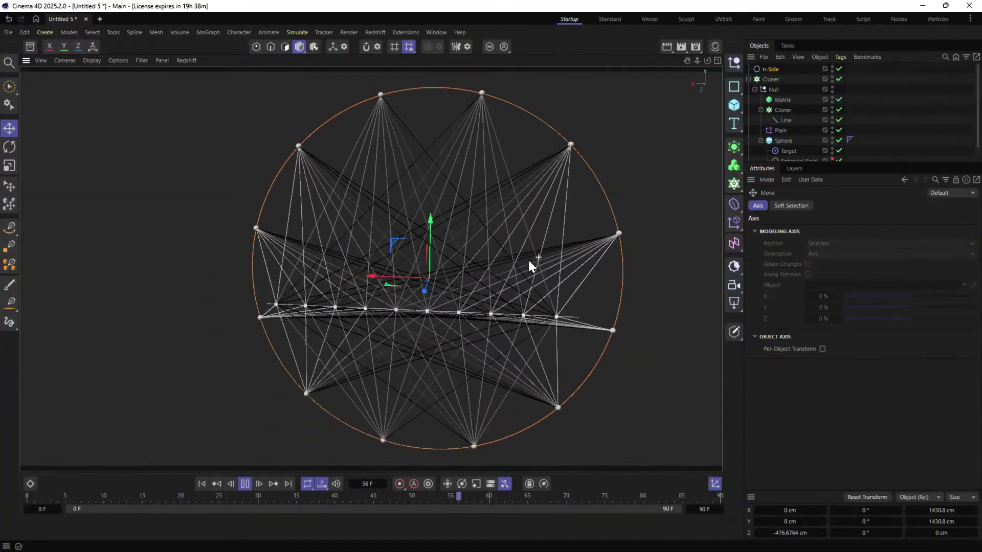
click(866, 497)
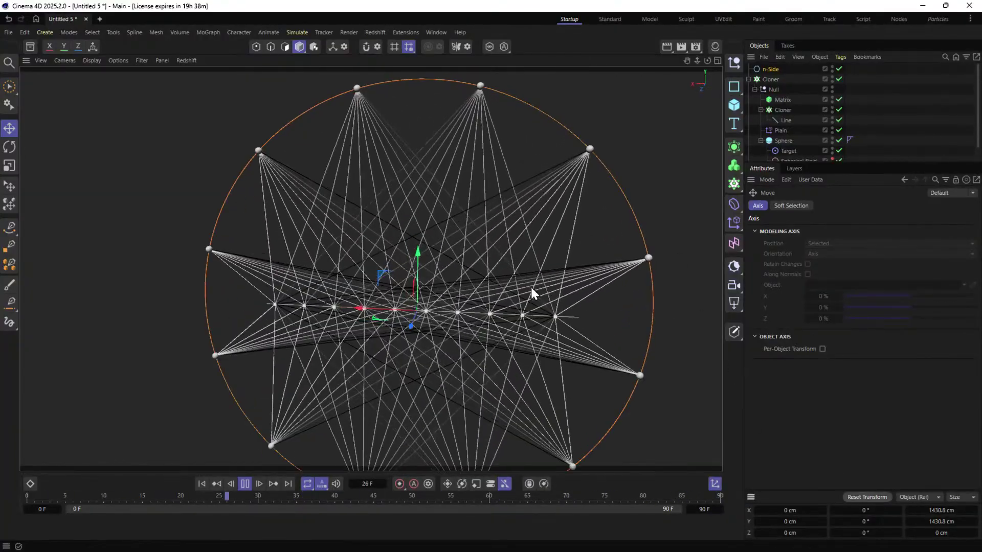
mouse_move(504, 281)
alt+mouse_down()
mouse_move(443, 257)
mouse_move(486, 258)
mouse_move(431, 257)
mouse_move(526, 241)
mouse_move(511, 248)
mouse_move(516, 299)
mouse_move(513, 265)
alt+mouse_up()
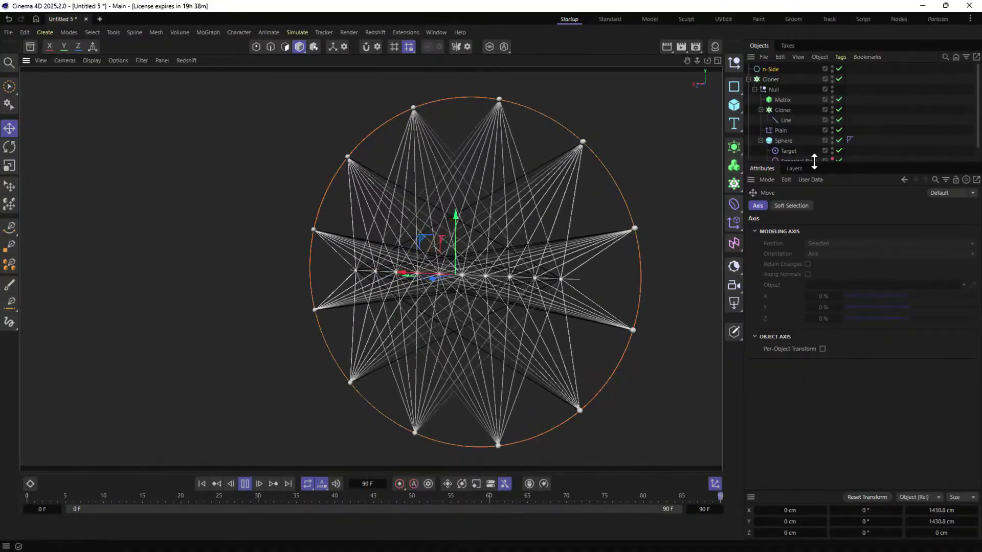
Enlarge the object hierarchy and inspect the outer Cloner, the Spherical Field and the Matrix.
drag(813, 161, 838, 287)
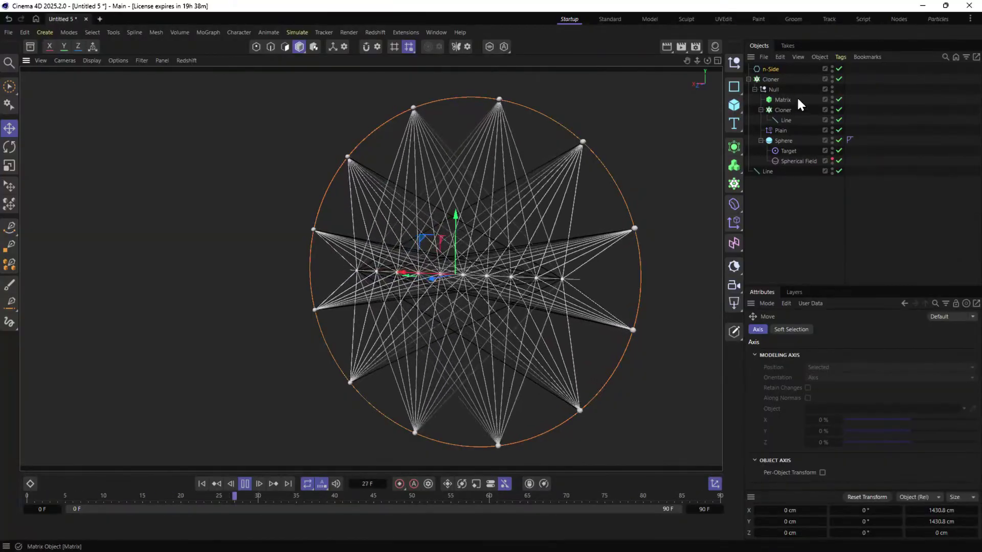
click(770, 80)
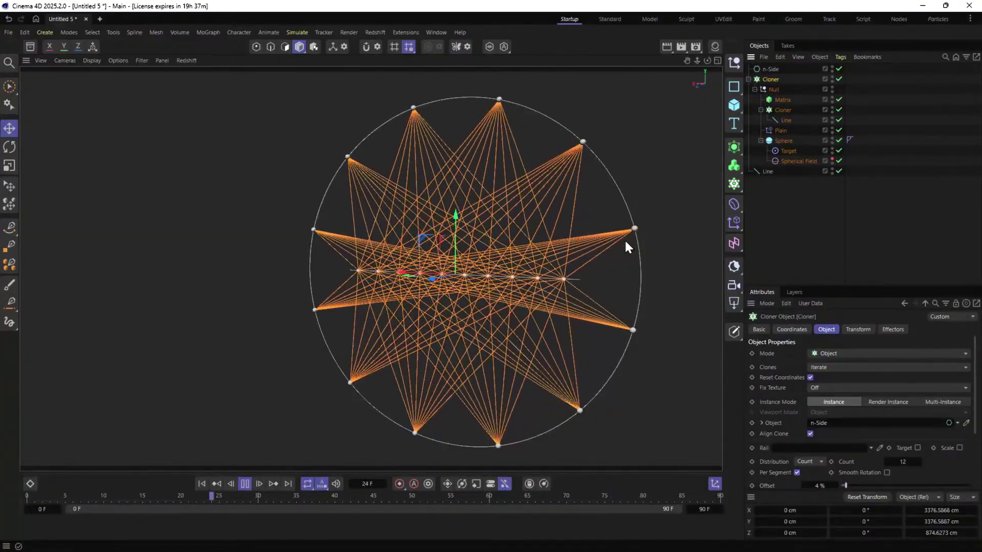
click(792, 161)
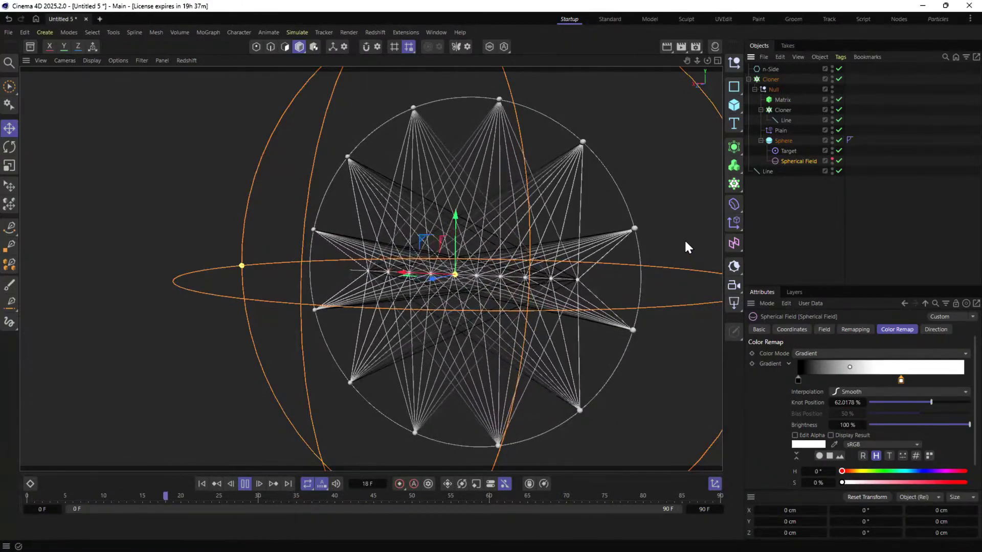
alt+drag(482, 271, 505, 293)
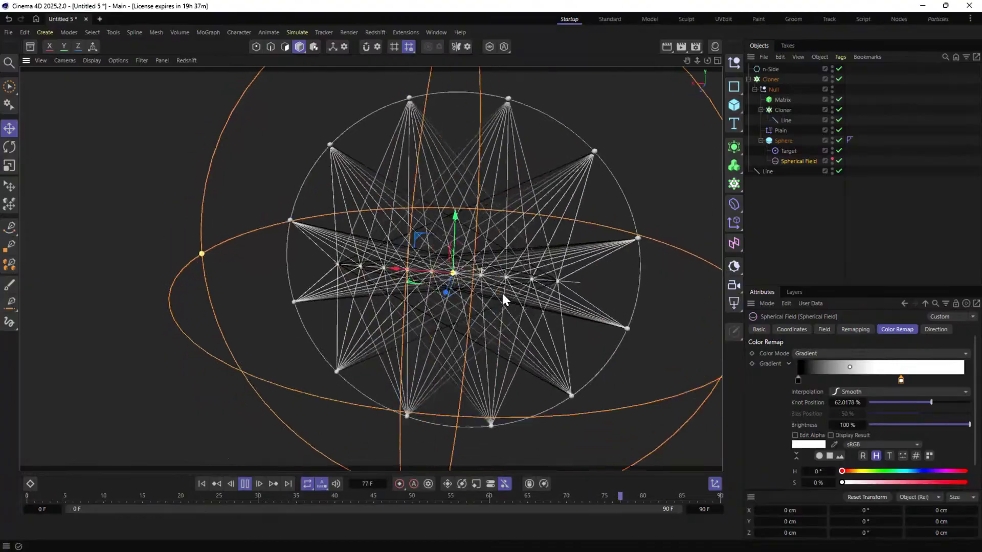
click(874, 168)
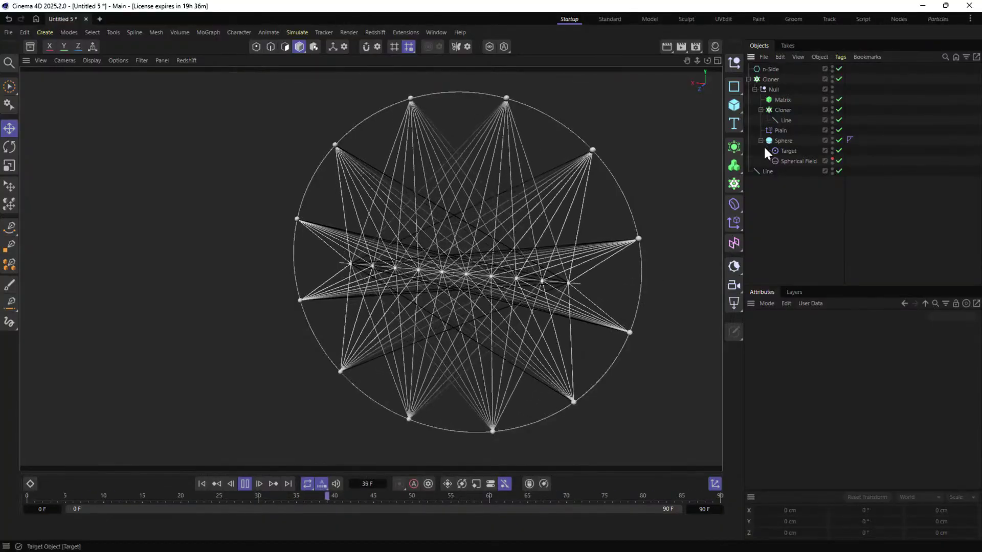
click(774, 99)
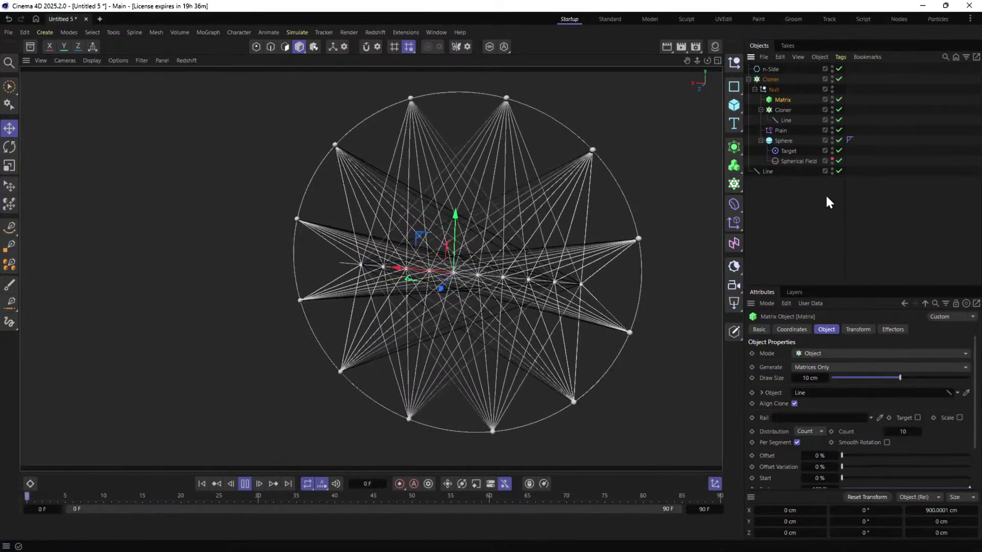
Set the Color Mode of the Plain effector inside the Null group to Off.
click(781, 131)
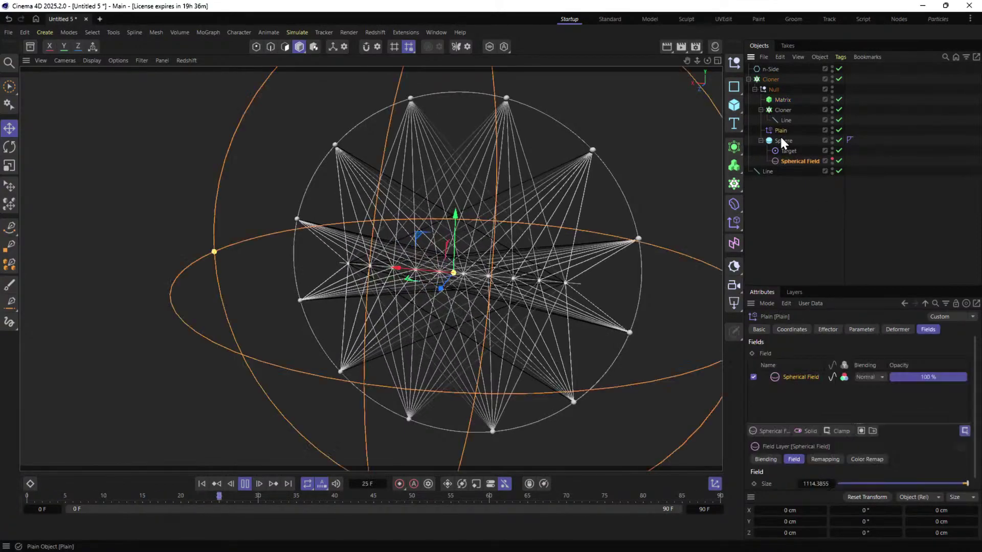
click(862, 329)
click(835, 469)
click(809, 484)
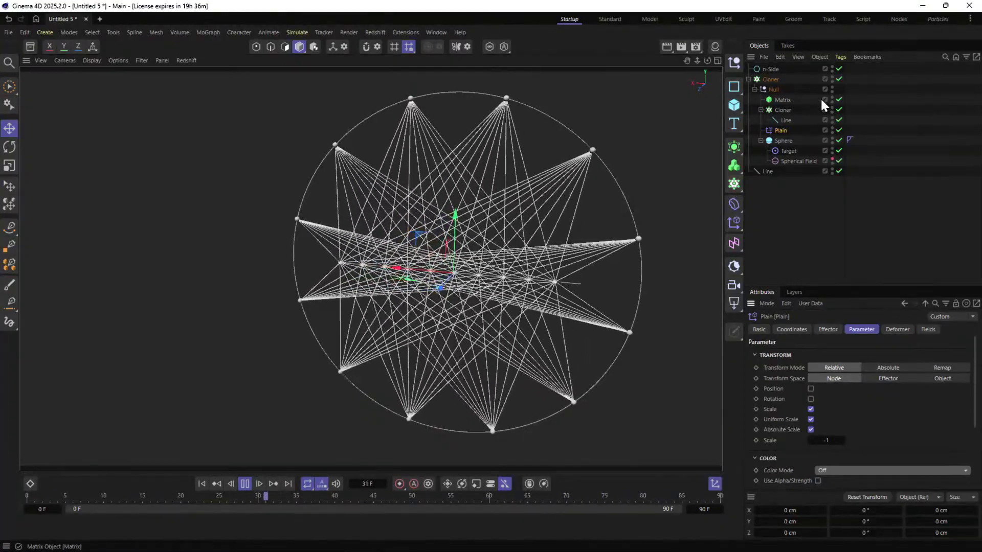
Add a new Plain effector to the Matrix.
click(775, 101)
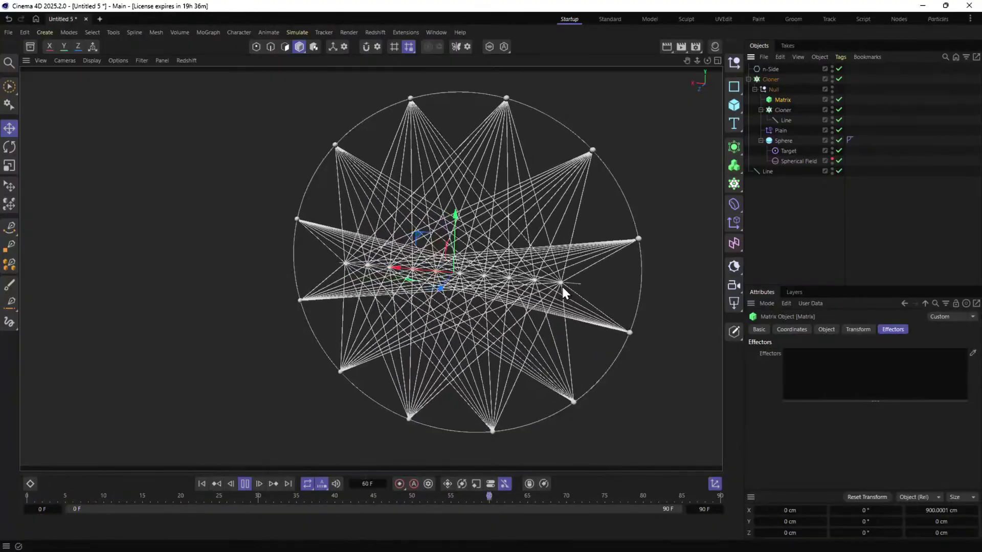
scroll(572, 287, up, 4)
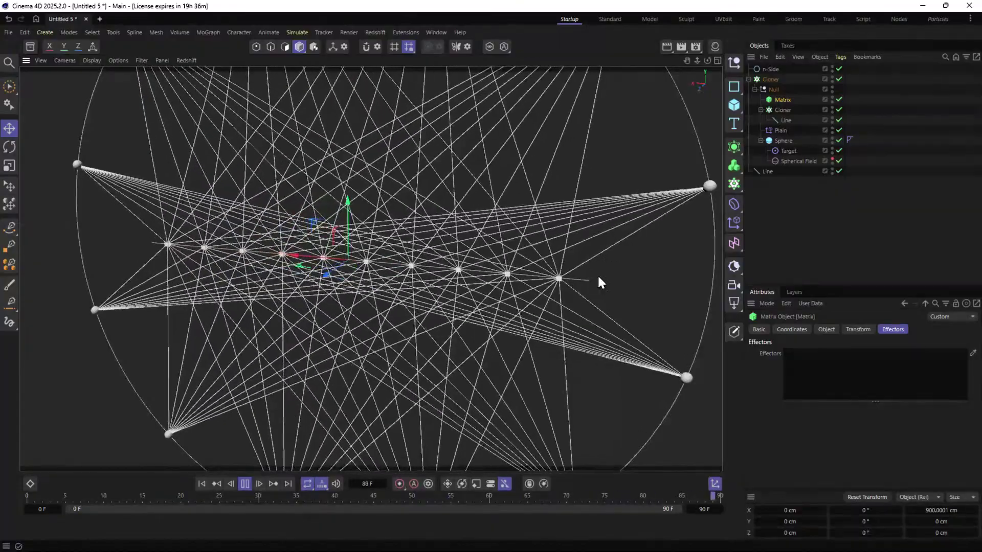
scroll(588, 283, down, 4)
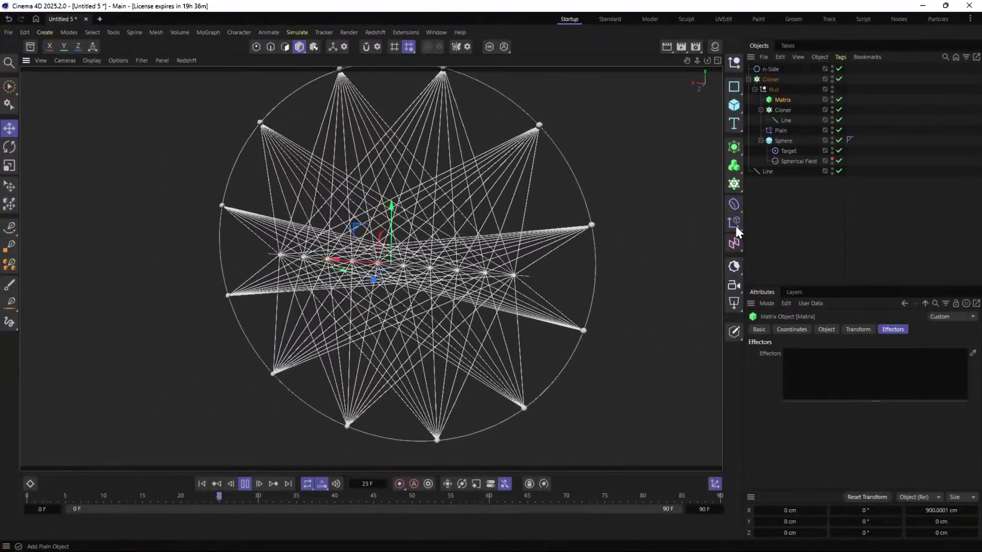
click(733, 221)
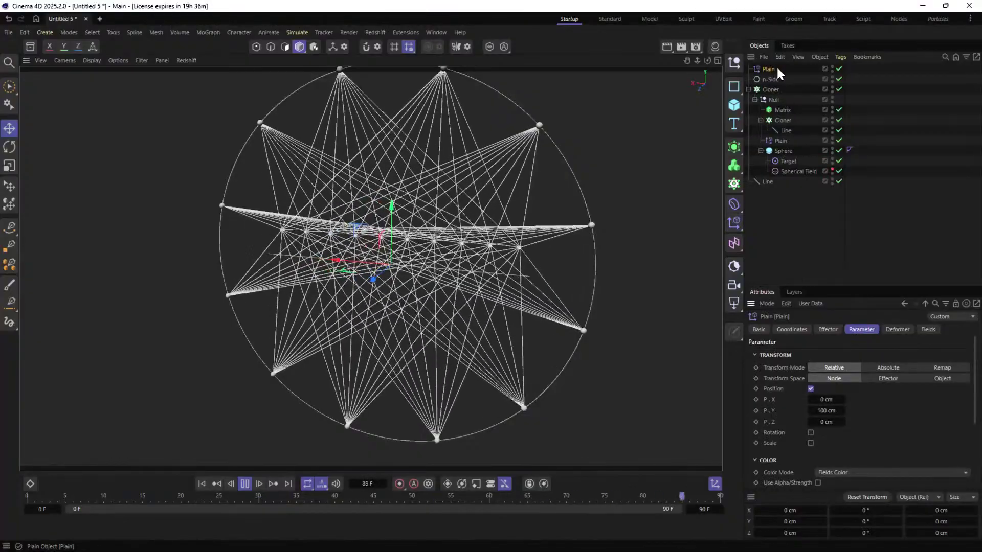
Rename the new effector to Plain.Color and the effector inside the Null group to Plain.Scale.
double_click(770, 68)
text(.Color)
key(Return)
double_click(787, 141)
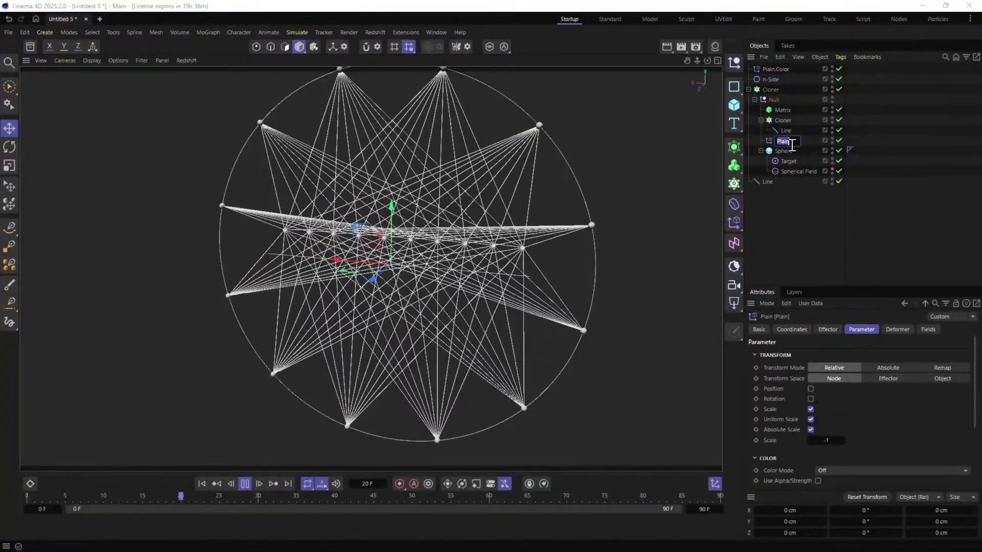
text(.Scale)
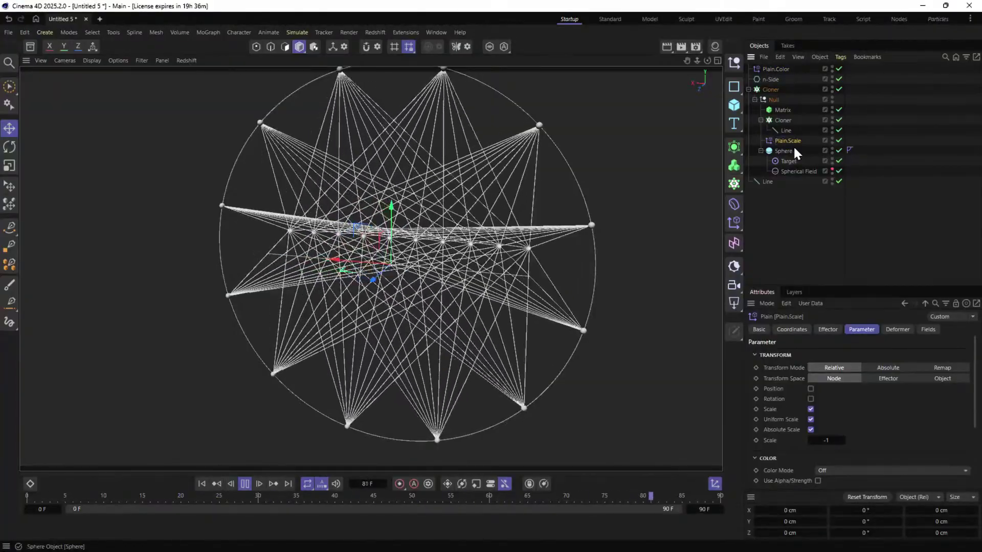
Move the Plain.Color effector into the Null group below Plain.Scale and open the inner Cloner's effectors list.
key(Return)
drag(767, 69, 786, 145)
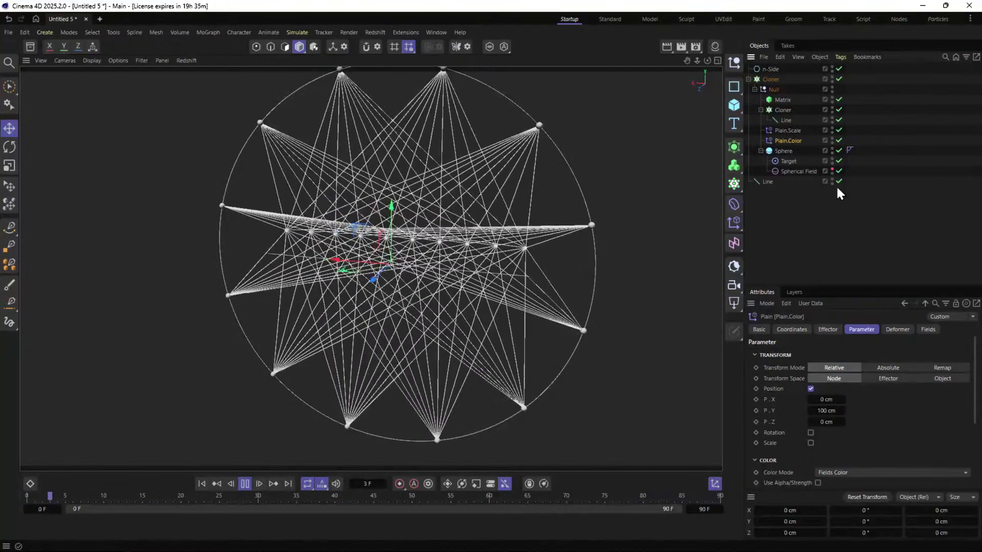
click(781, 110)
click(879, 330)
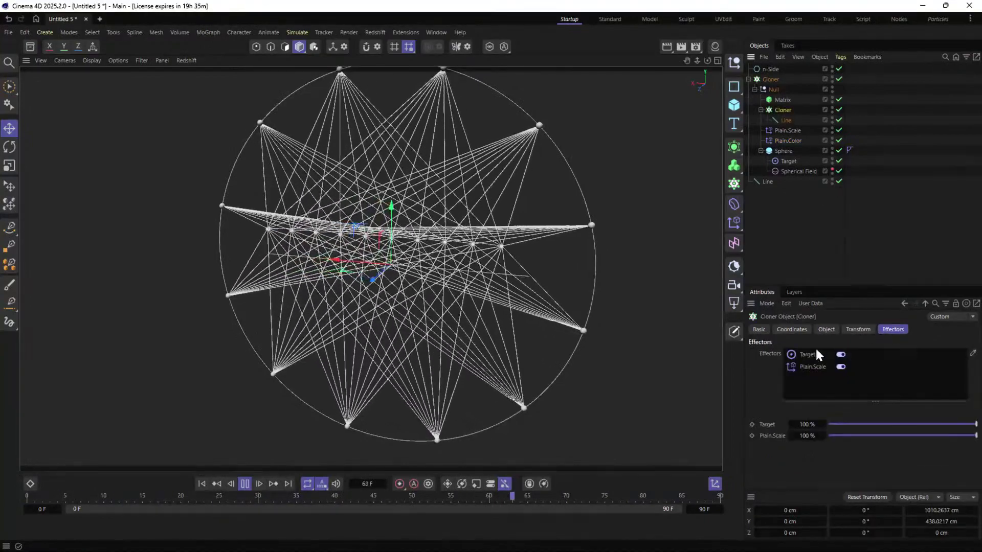
Remove Plain.Color from the Matrix's effectors and assign it to the inner Cloner's effectors instead.
click(782, 98)
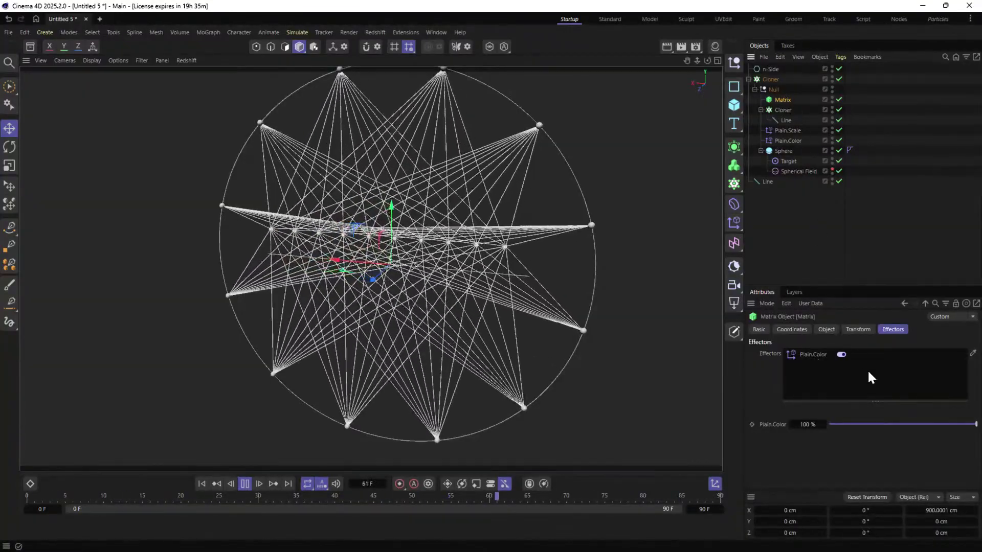
click(813, 355)
key(Delete)
click(782, 110)
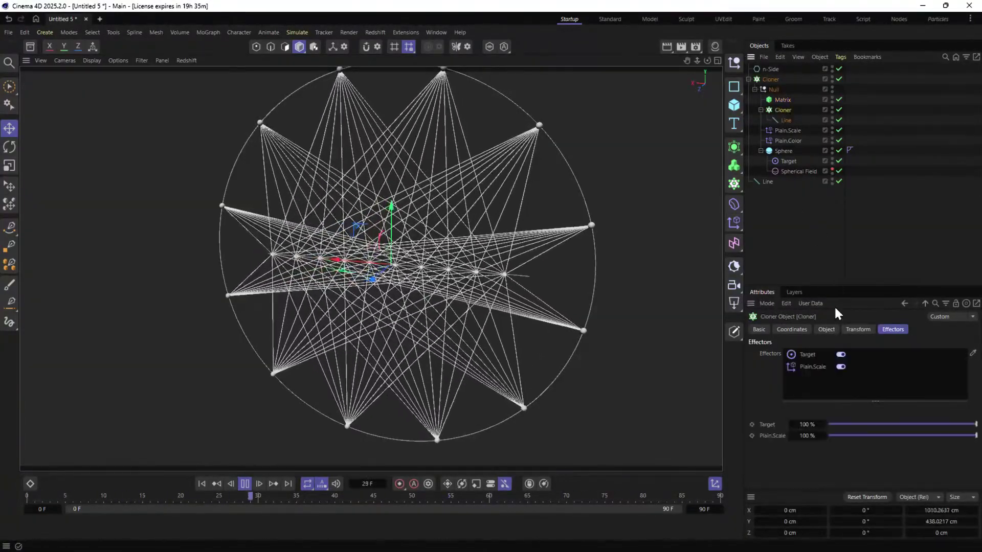
drag(795, 143, 811, 371)
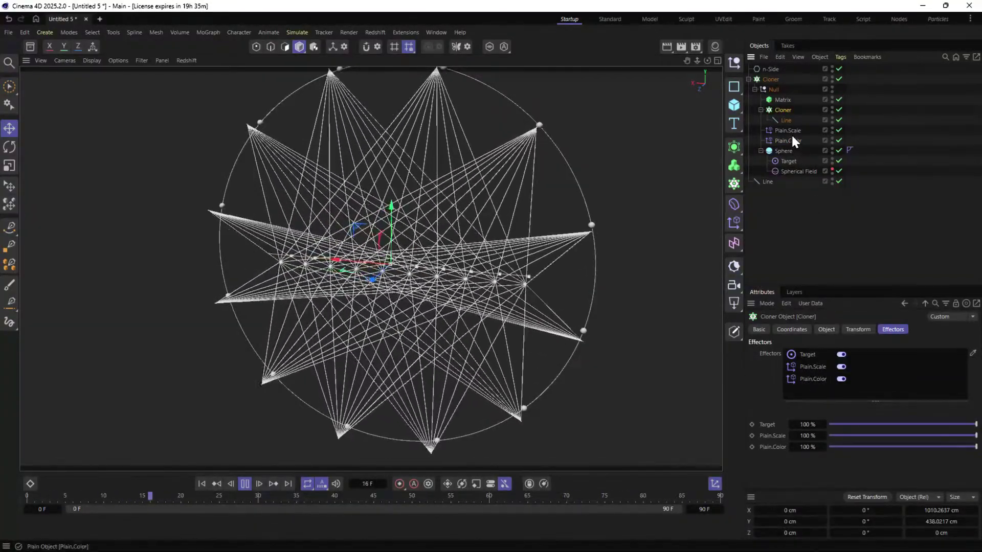
Turn off Position in Plain.Color and give it a new Spherical Field, placed outside the Cloner hierarchy at root level.
click(788, 140)
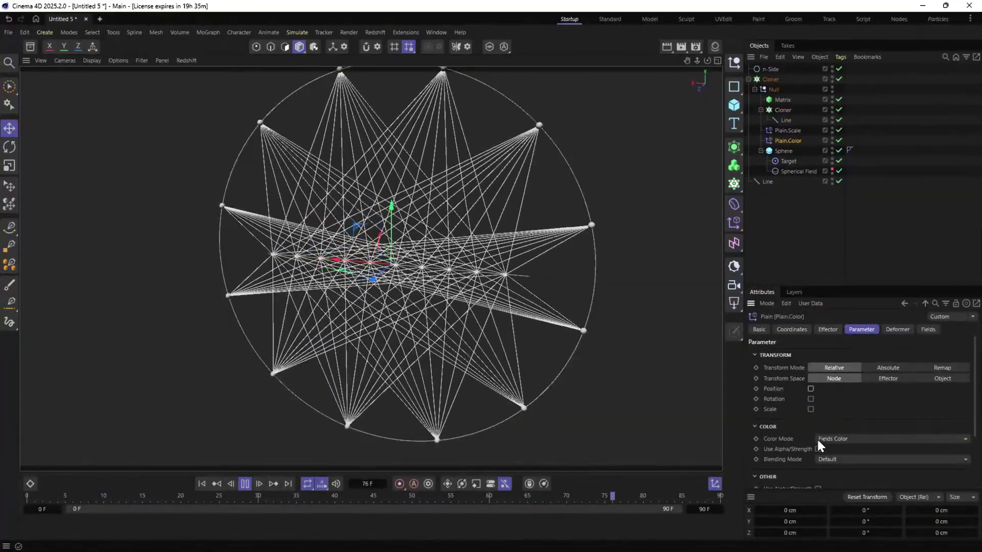
click(928, 329)
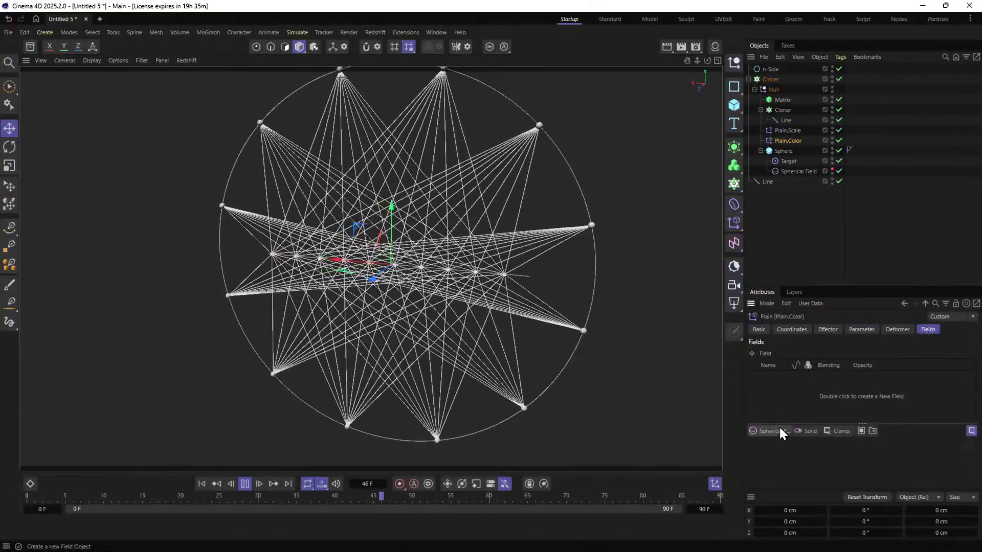
click(778, 435)
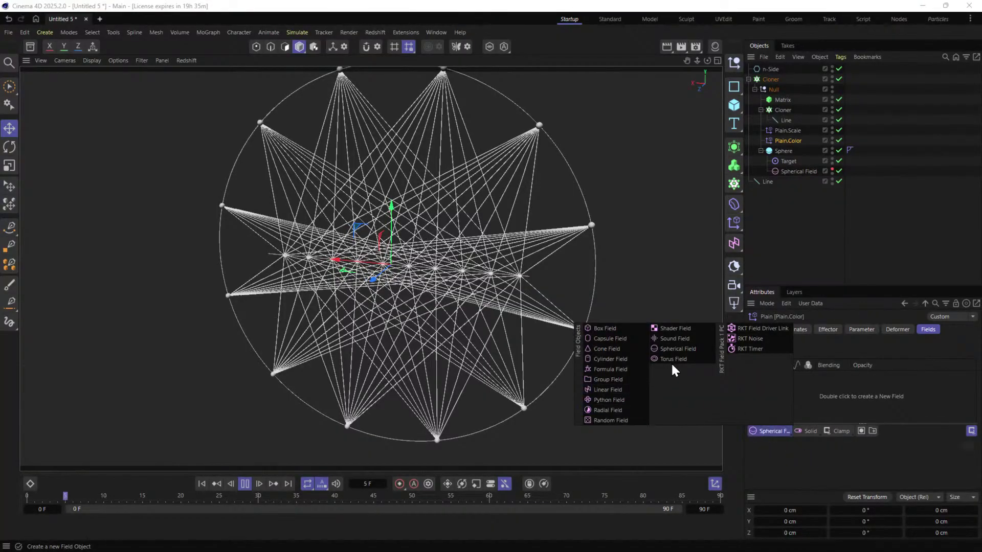
click(684, 348)
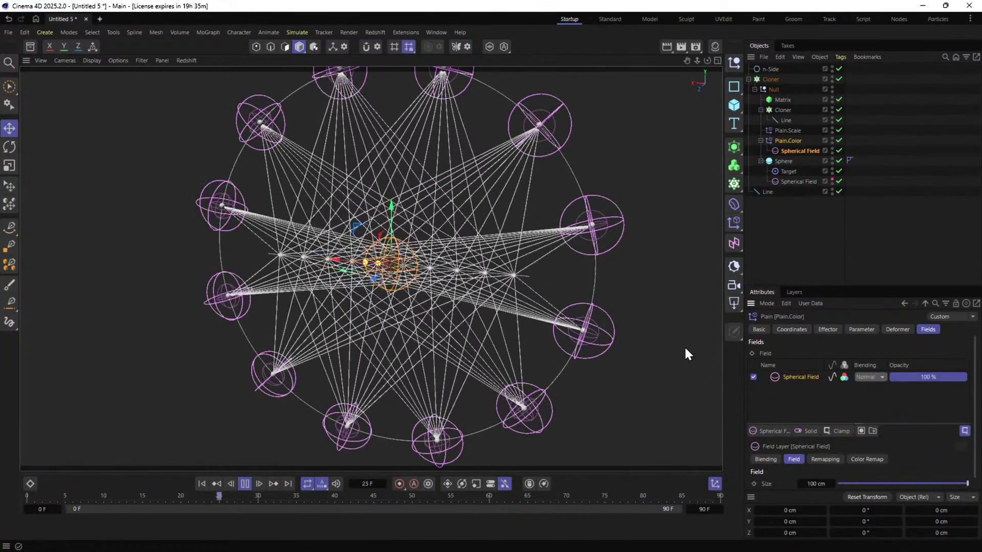
click(805, 153)
drag(806, 154, 791, 247)
Shift the root-level Spherical Field to about -484 cm in X and enlarge it to a size of about 1001 cm.
drag(336, 256, 261, 275)
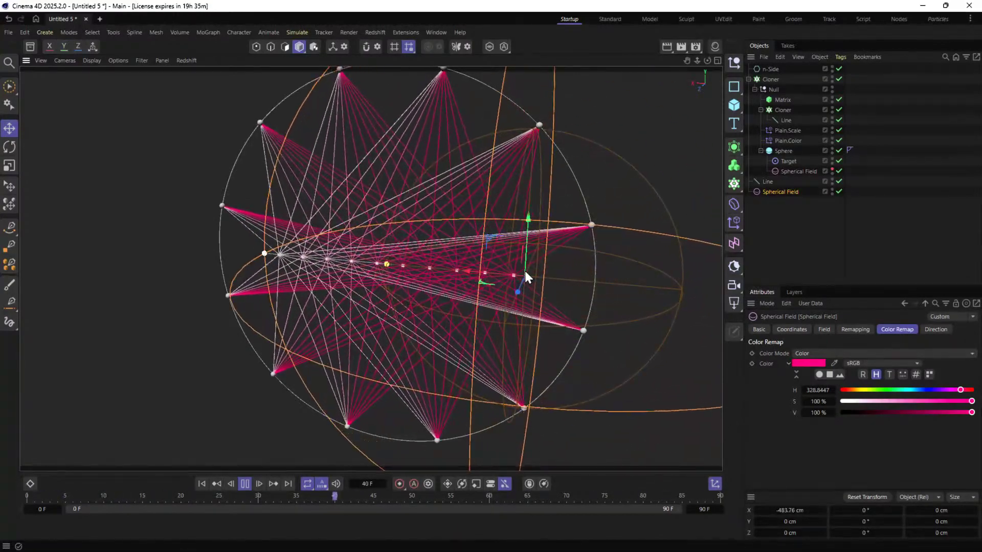
drag(386, 266, 528, 270)
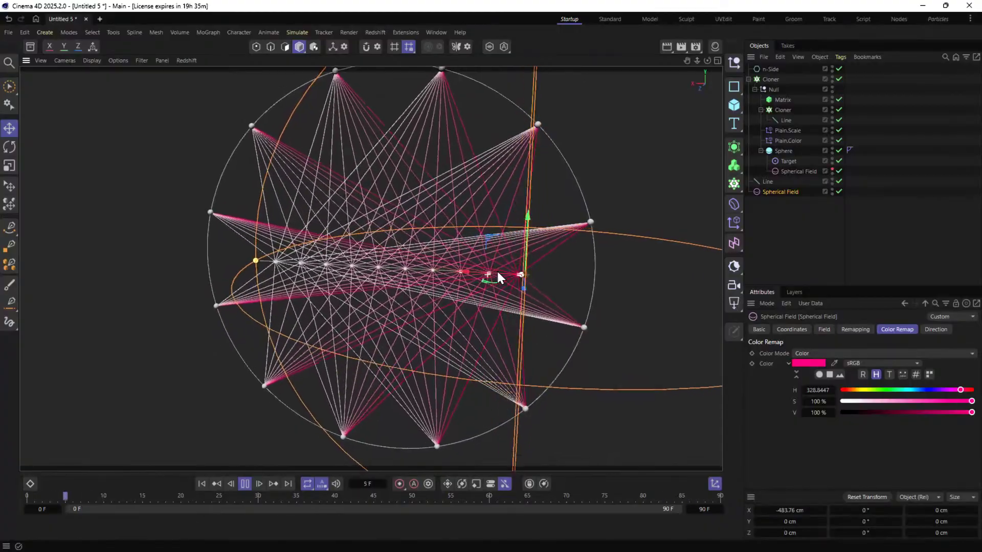
click(779, 141)
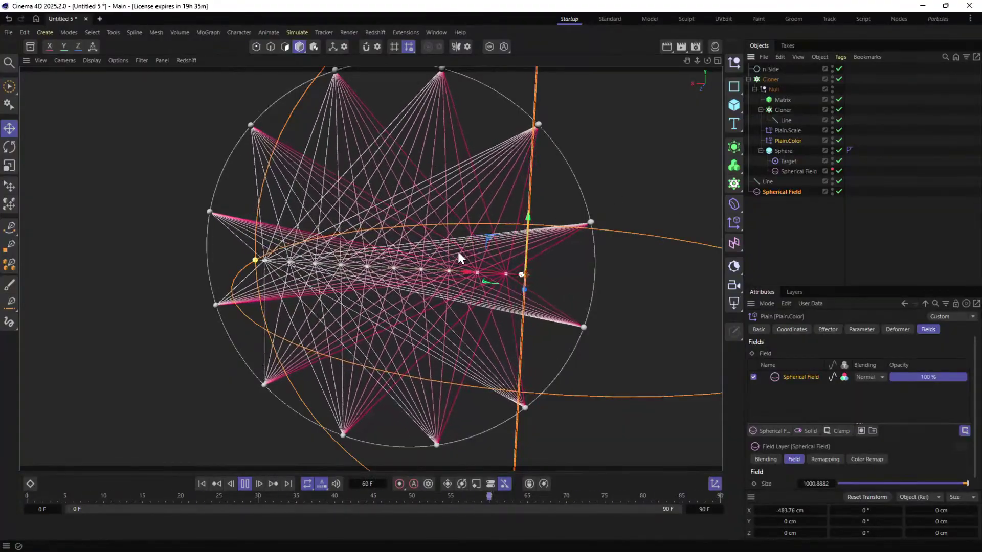
Set the Color Mode of the root-level Spherical Field's color remap to Gradient.
click(782, 192)
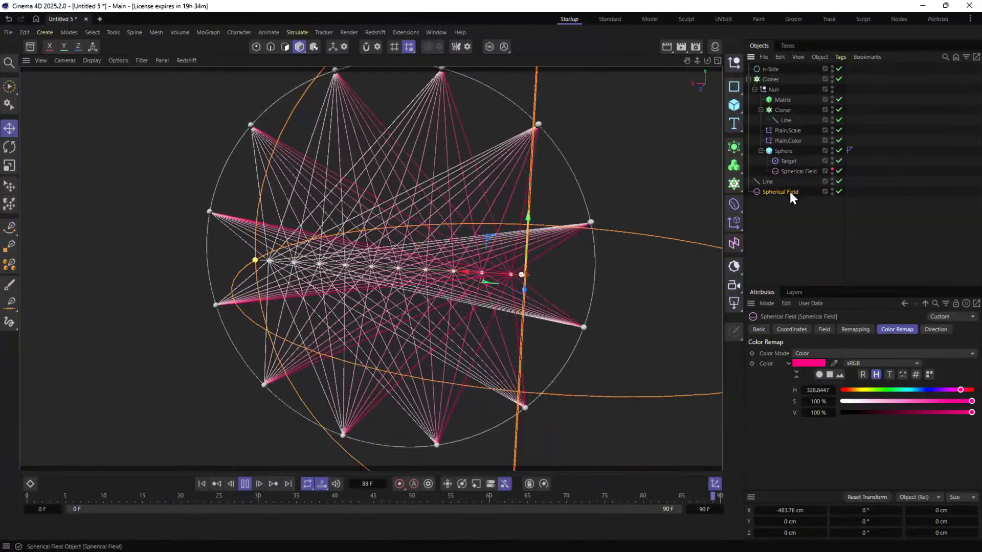
click(856, 350)
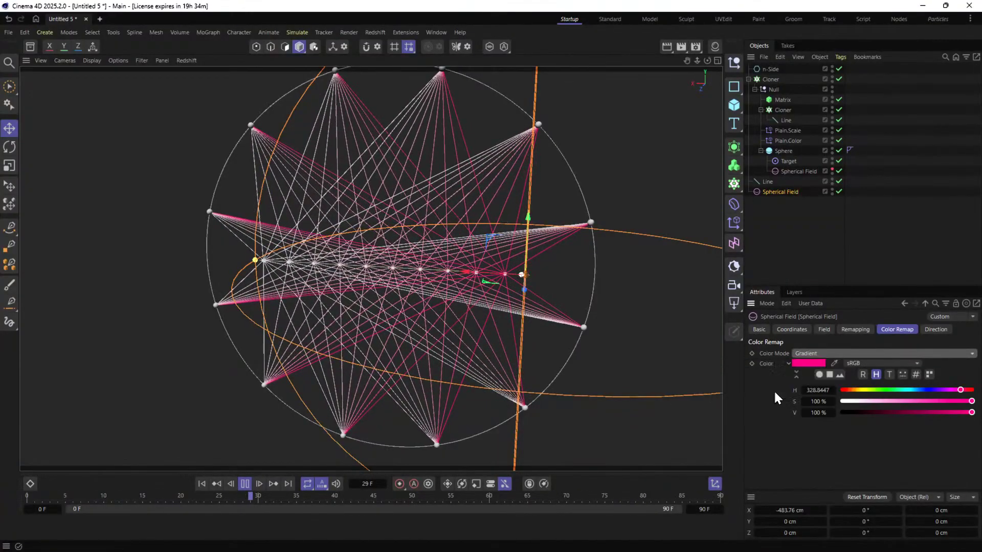
click(774, 390)
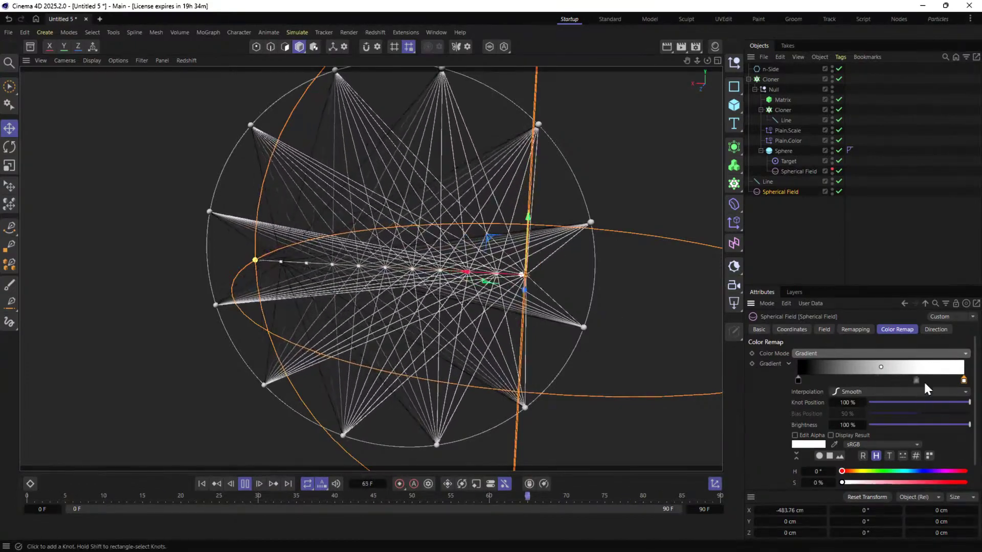
Shape the field's gradient with evenly distributed black, white, white and black knots, and hide the field in the viewport.
drag(963, 379, 876, 379)
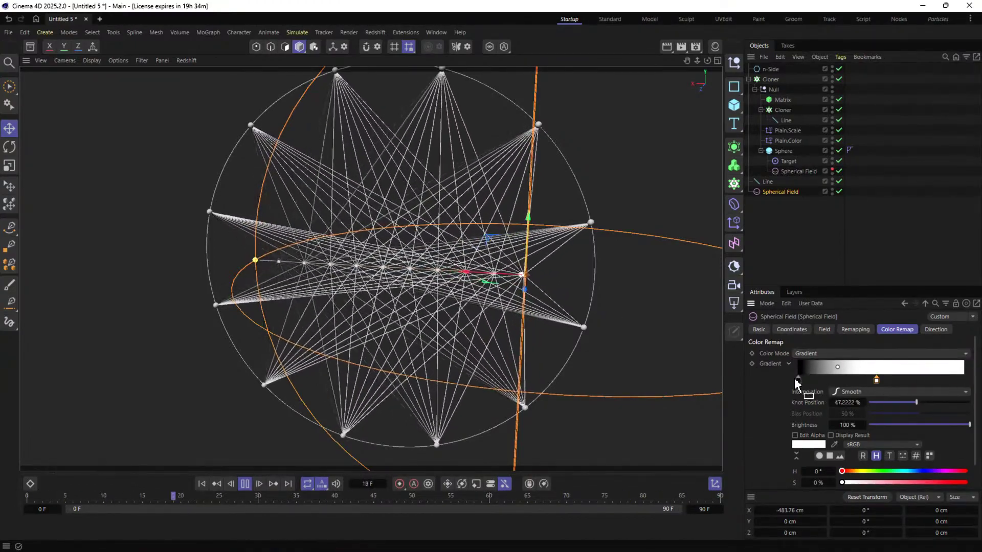
drag(798, 379, 815, 379)
click(851, 380)
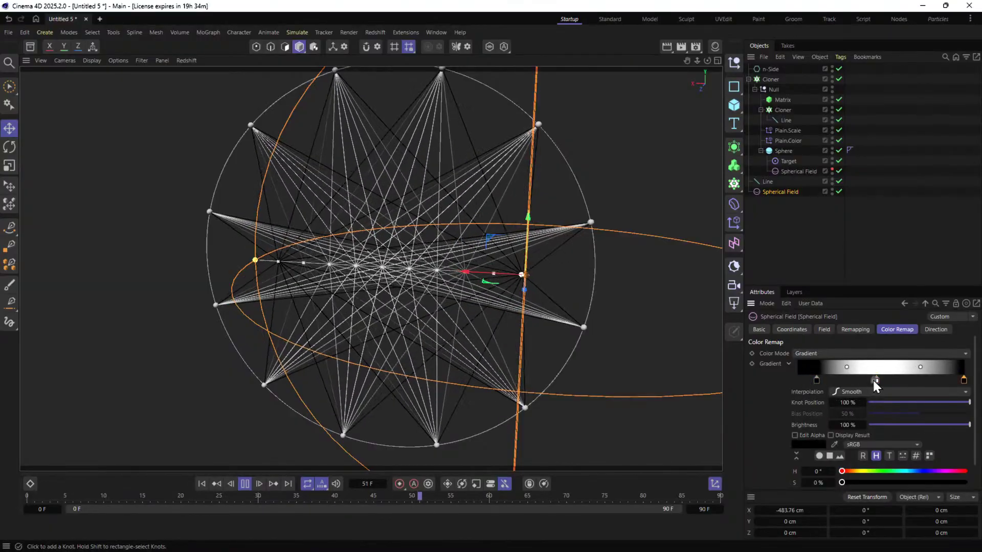
click(899, 380)
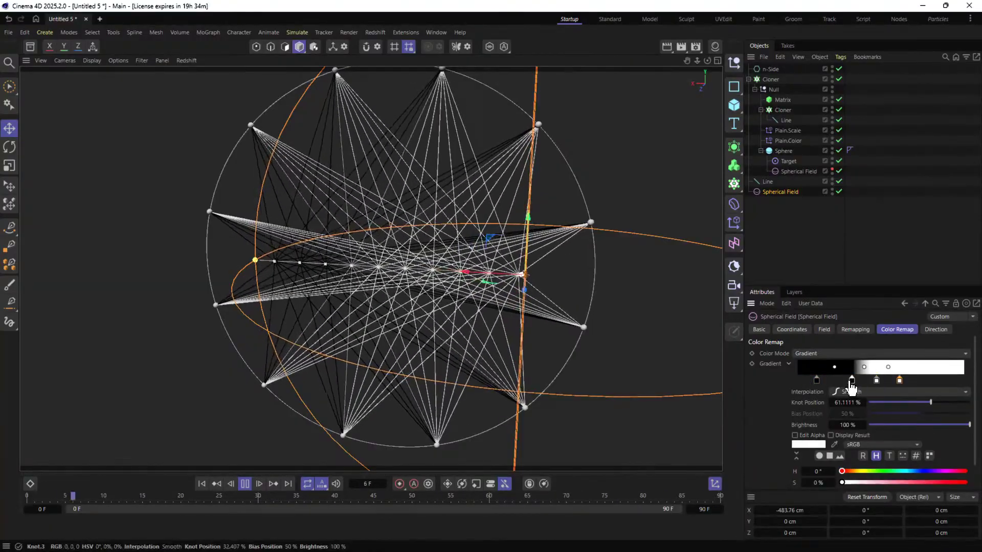
drag(852, 379, 966, 381)
right_click(859, 371)
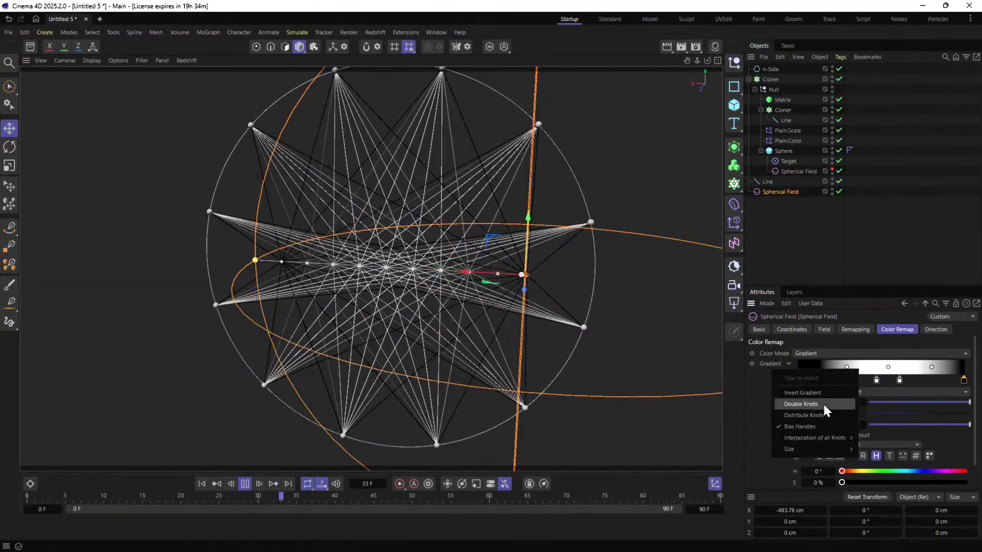
click(821, 415)
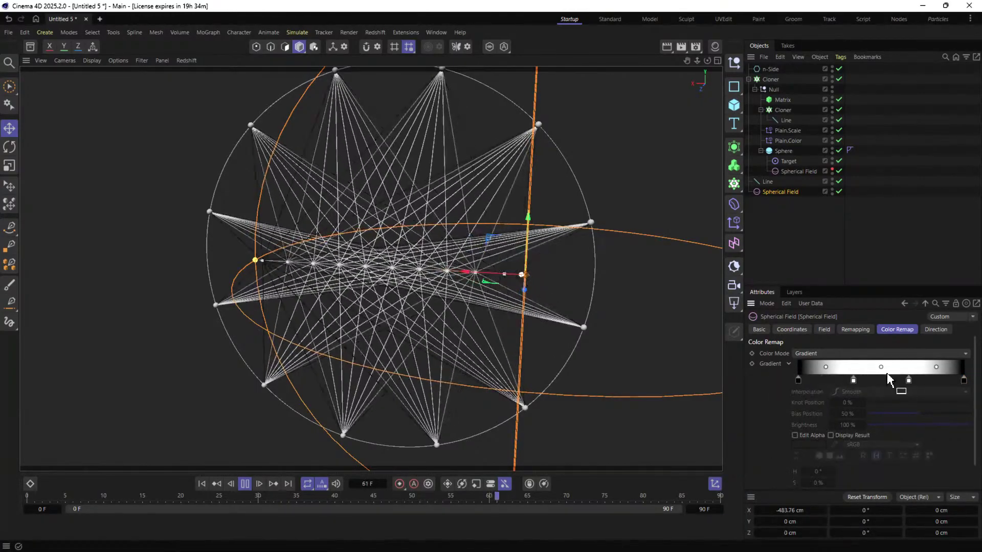
click(699, 260)
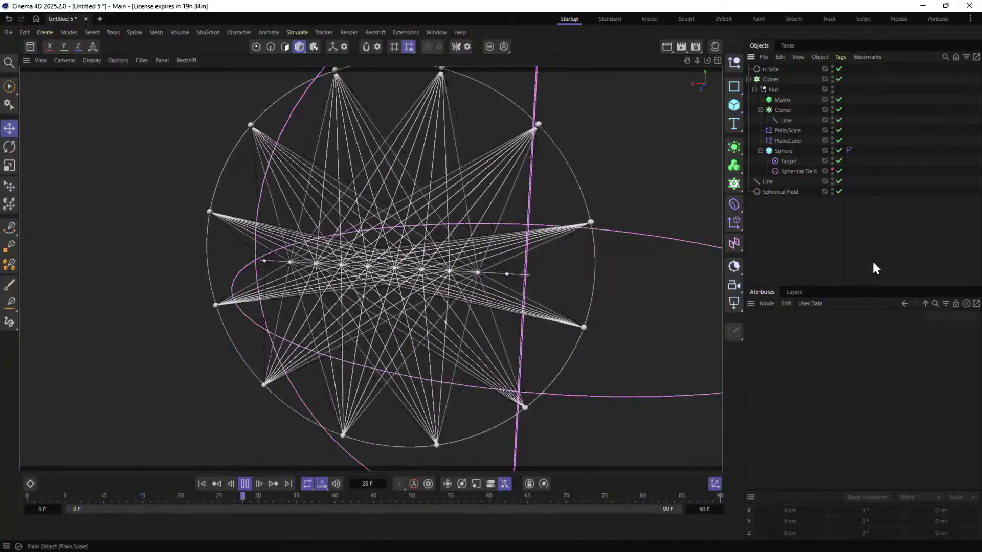
click(831, 189)
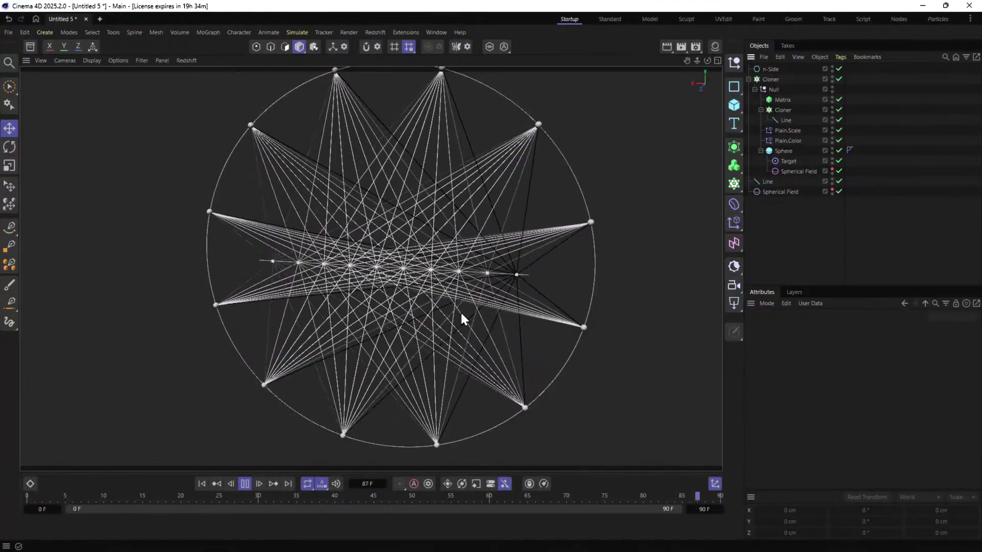
Add a Disc oriented to +Z and scale it up to an outer radius of about 1299 cm behind the beams.
click(733, 104)
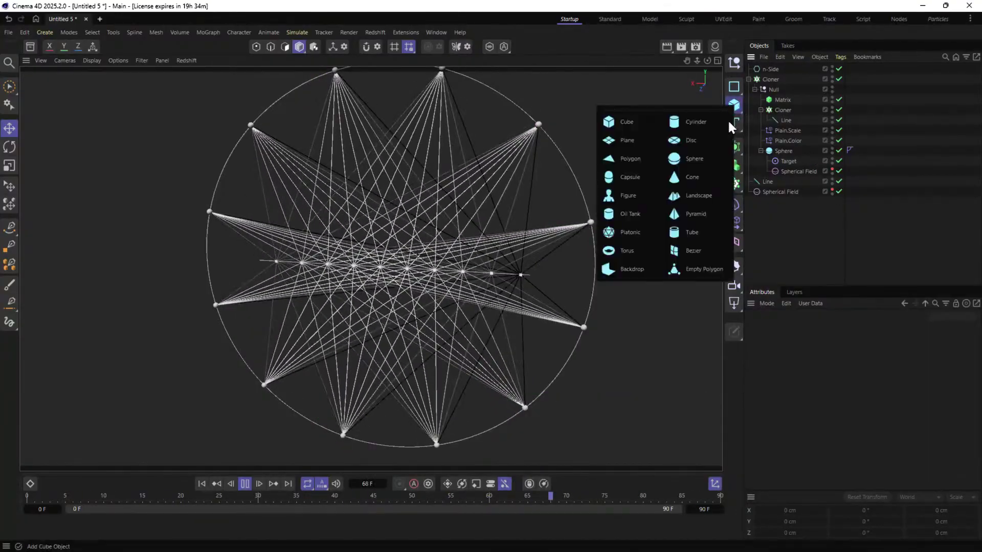
click(695, 140)
click(931, 399)
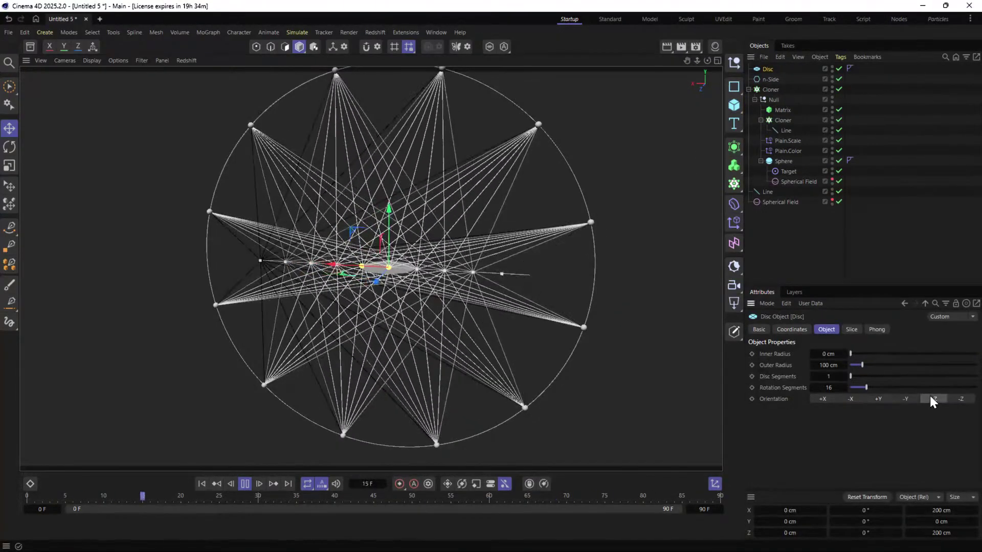
key(t)
drag(304, 344, 485, 341)
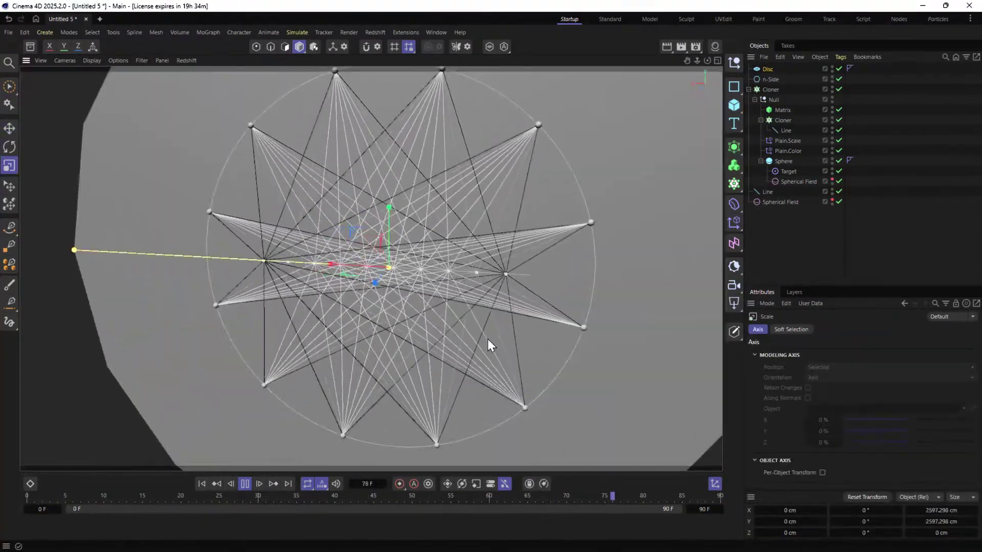
Give the Disc a custom display color of pure black.
click(759, 71)
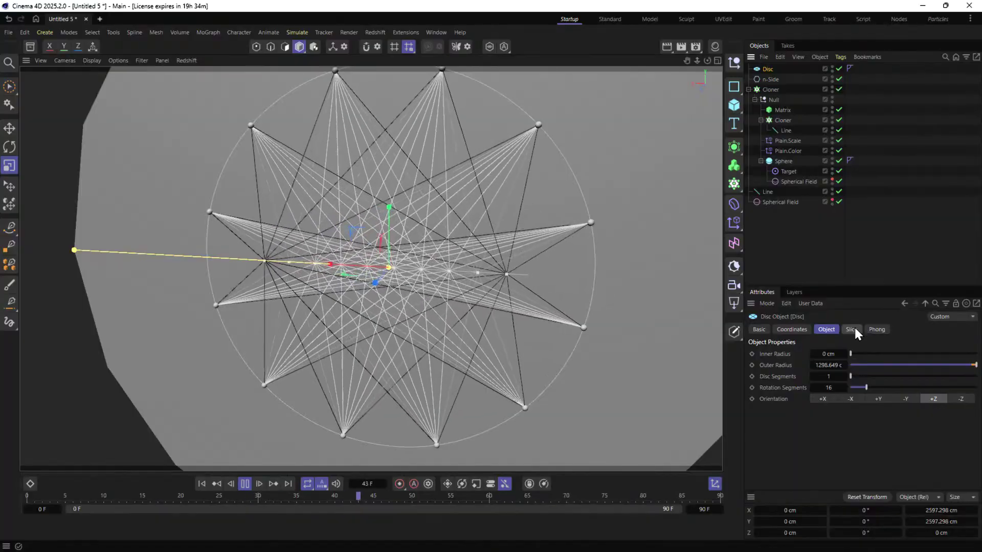
click(765, 330)
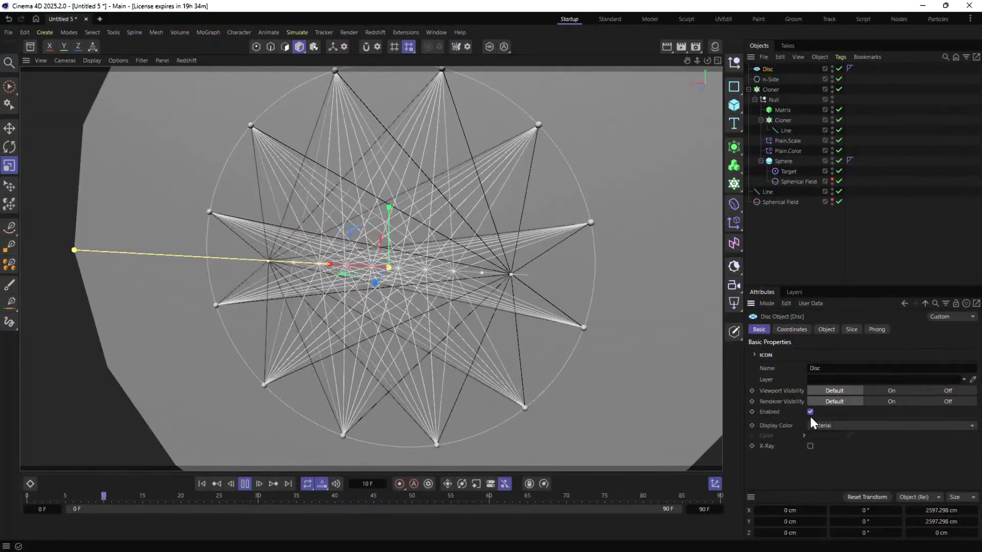
click(824, 426)
click(833, 472)
click(821, 437)
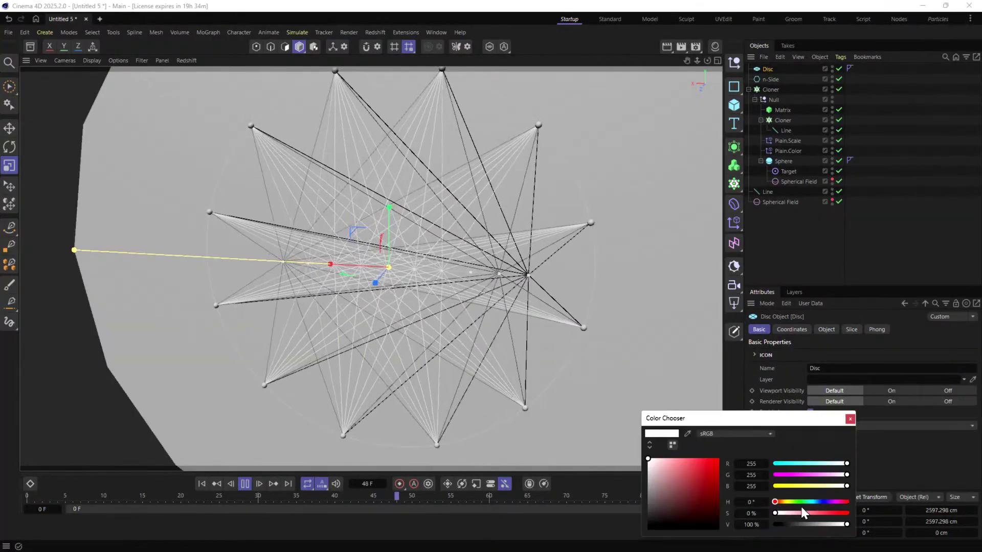
drag(849, 524, 752, 523)
click(609, 284)
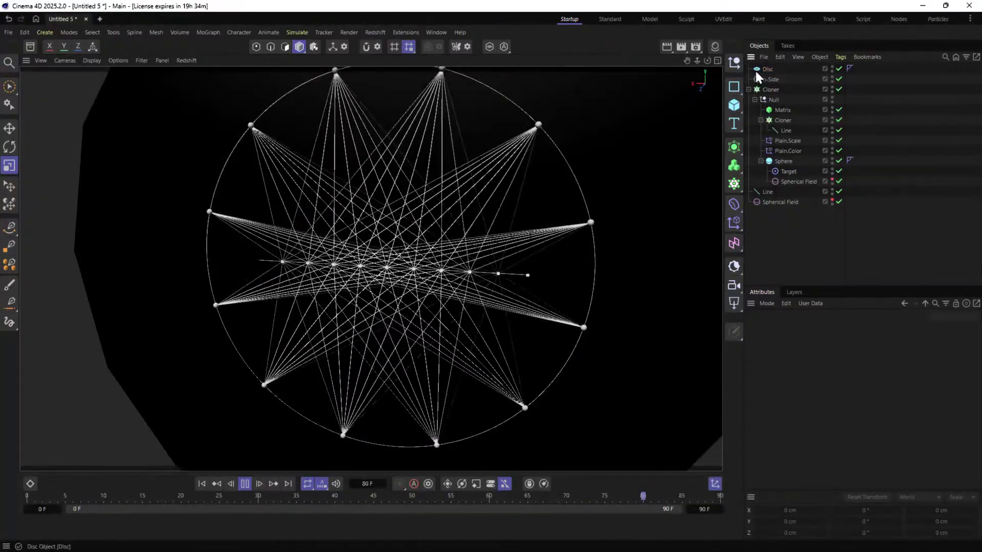
Move the Disc along its Z axis to about -79 cm so it sits behind the ring.
click(462, 223)
alt+drag(463, 222, 365, 281)
key(e)
alt+drag(668, 237, 550, 268)
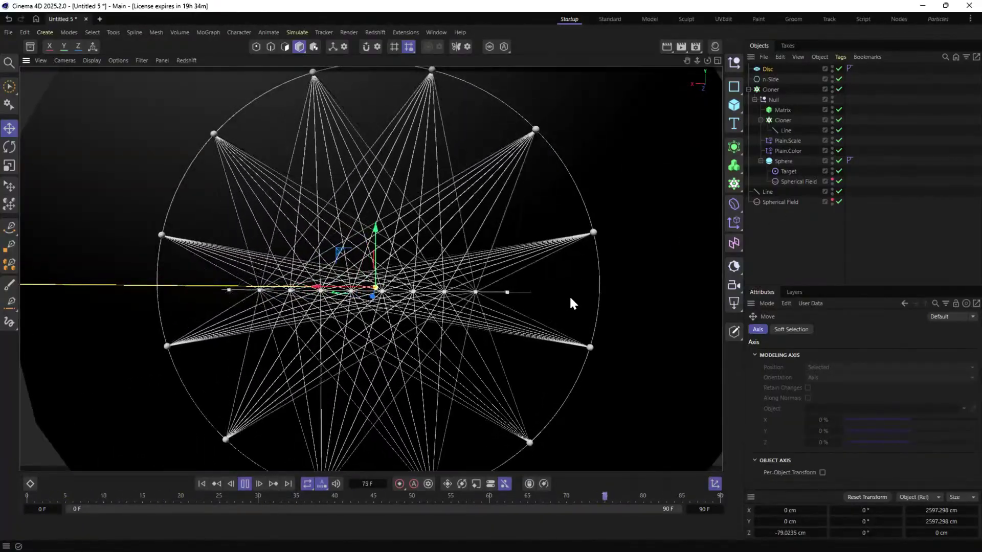
Hide the Matrix and the root-level Line in the viewport, and stop playback at frame 0.
click(785, 230)
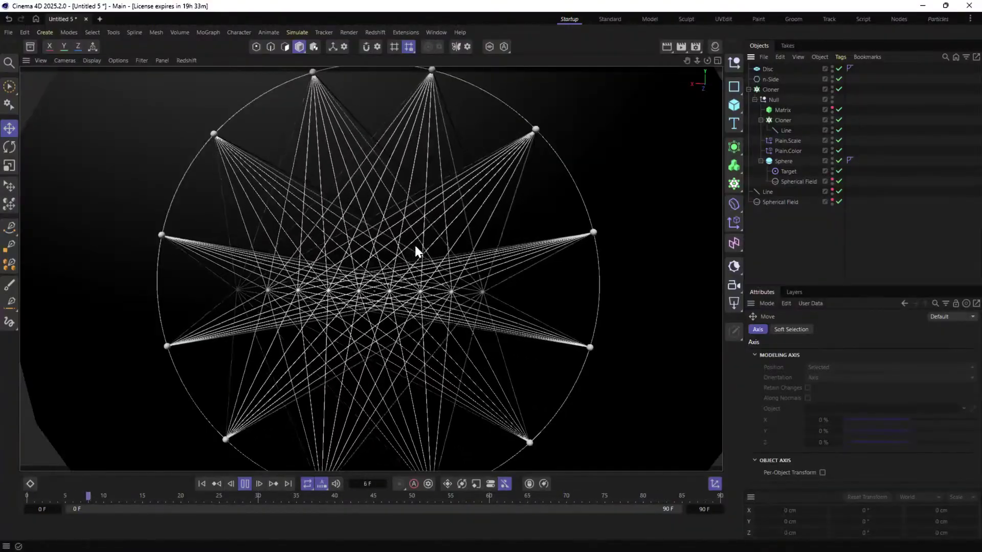
scroll(460, 276, down, 2)
click(244, 484)
click(215, 484)
Save the scene as [1a]CloningCloner_LaserLight.c4d in the Episode 3 SceneFiles folder.
key(ctrl+s)
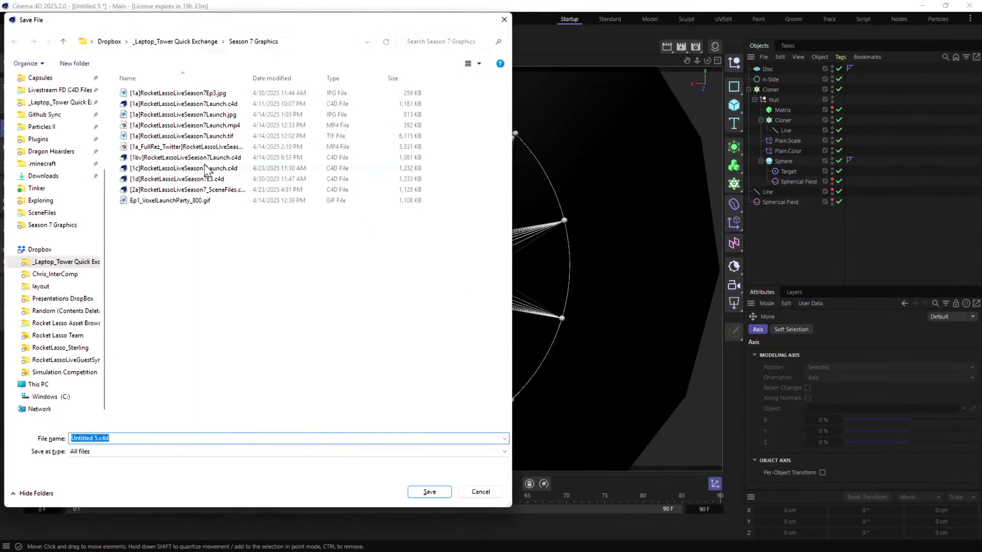
scroll(110, 225, up, 3)
click(57, 142)
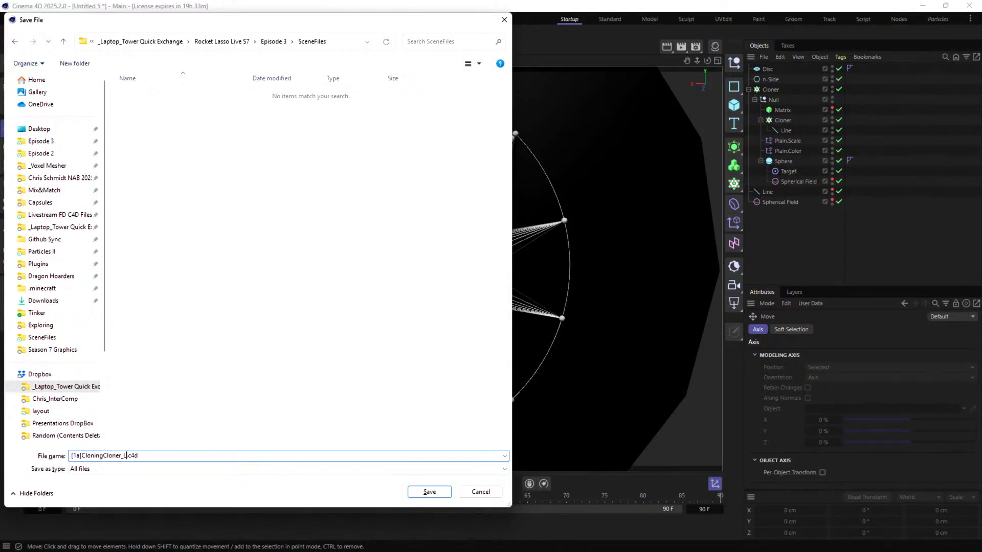
key(Return)
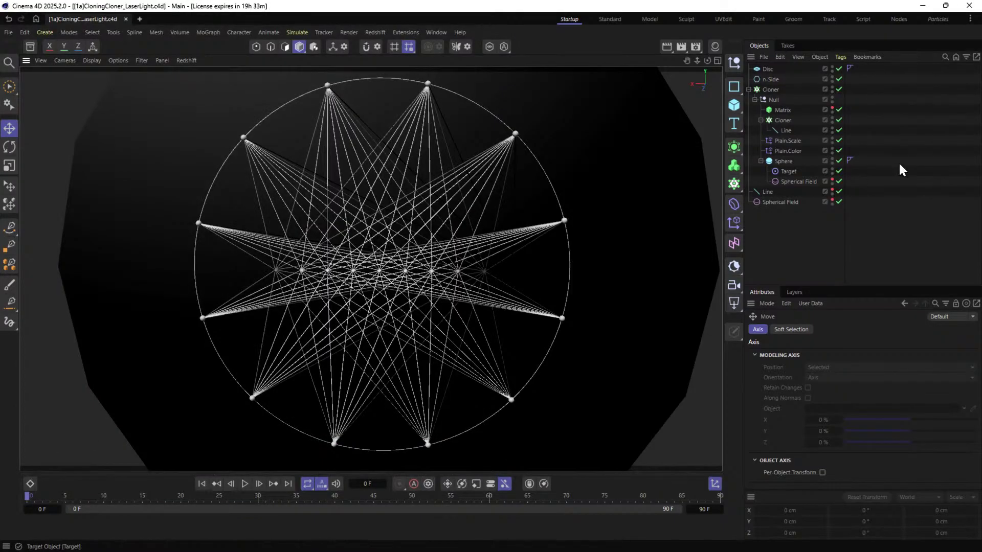
Rename the root-level Spherical Field to Spherical Field.Color.
double_click(787, 201)
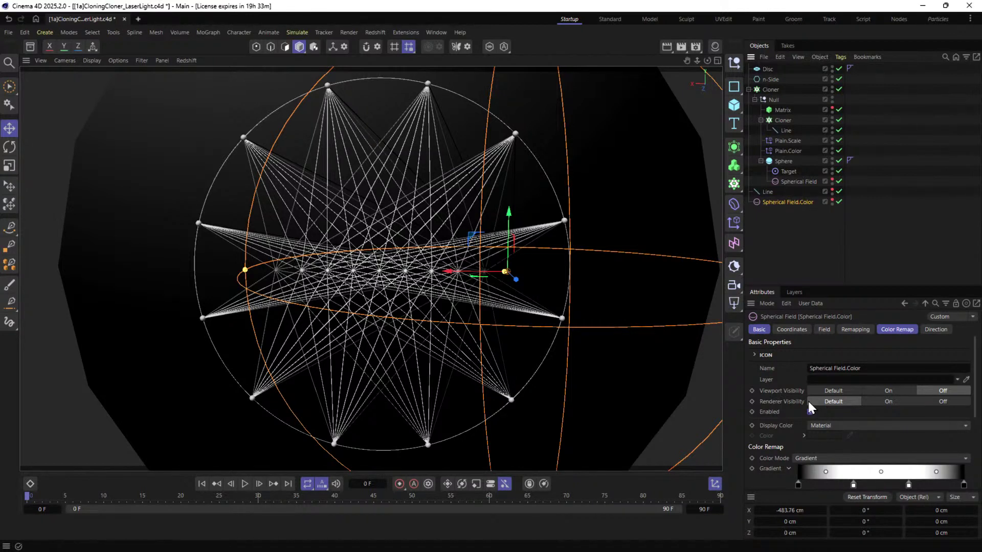
Color the Spherical Field.Color gradient's 33% knot yellow (RGB 255, 255, 72) and its 67% knot orange (hue 30°, saturation 80%).
scroll(818, 417, down, 3)
click(852, 424)
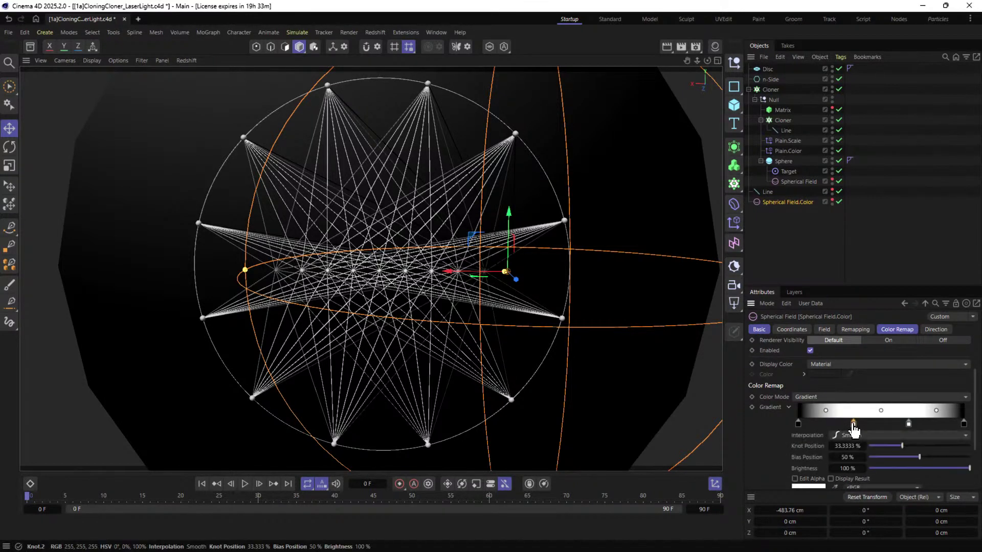
click(813, 486)
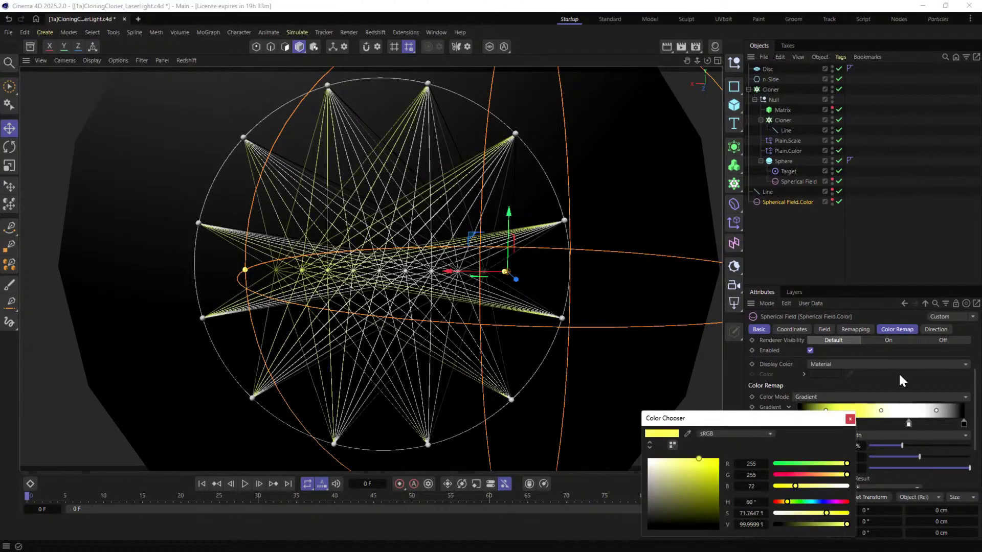
double_click(908, 424)
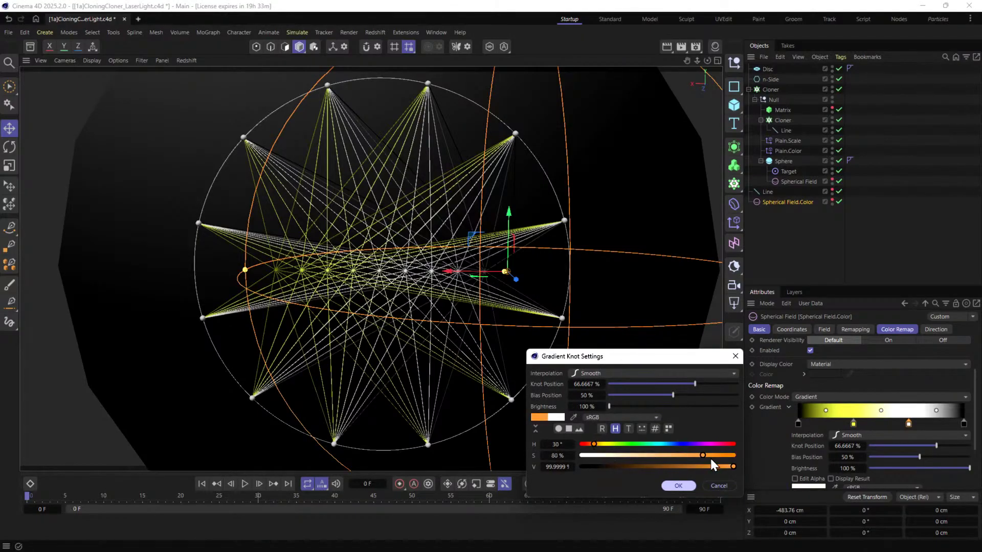
click(678, 486)
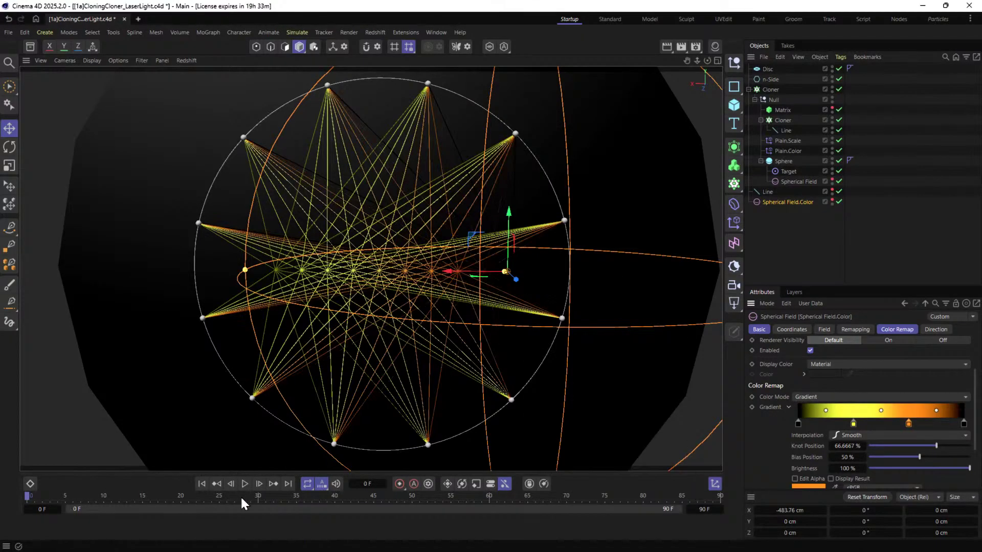
Play the animation, hide the n-Side spline in the viewport, and set the Sphere's Display Color to Automatic.
click(854, 100)
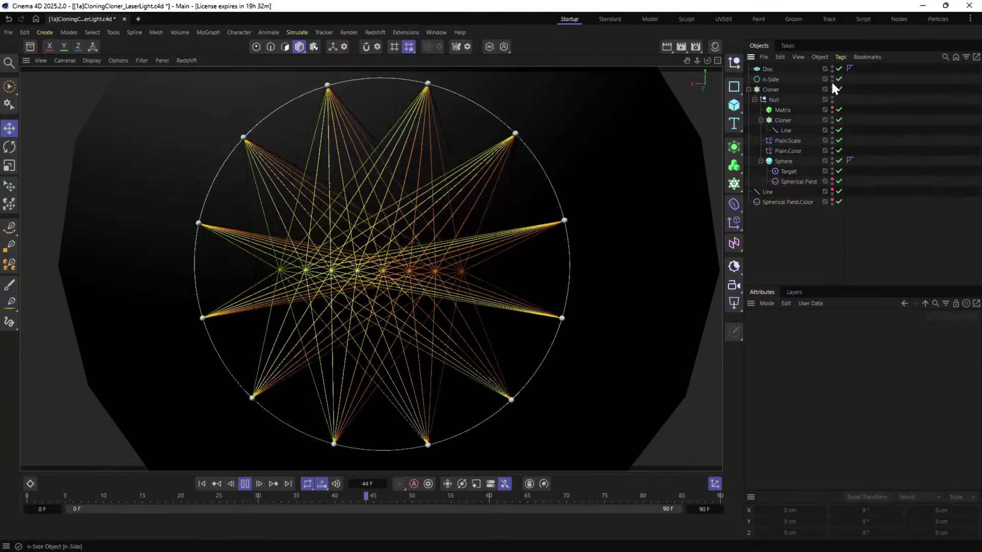
click(786, 120)
click(783, 161)
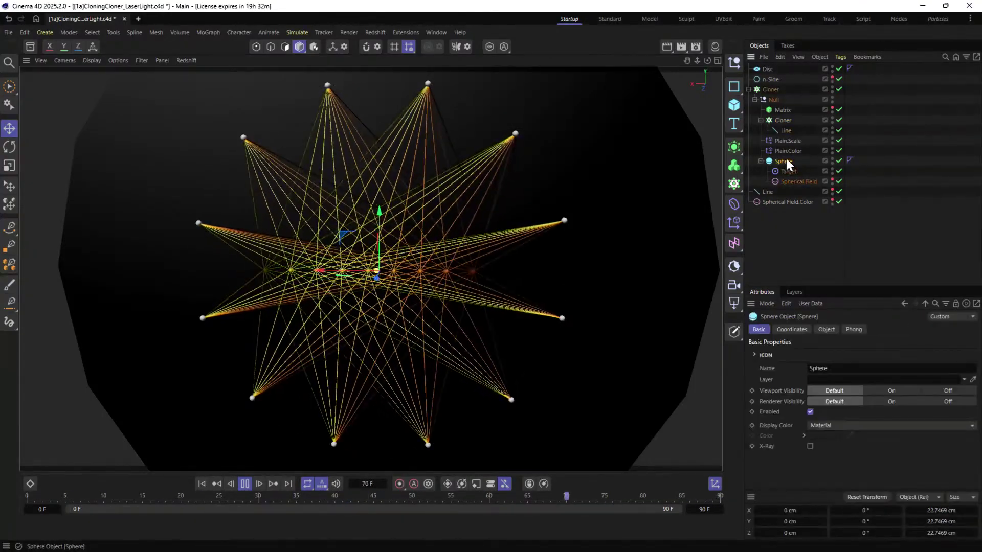
click(829, 426)
click(827, 462)
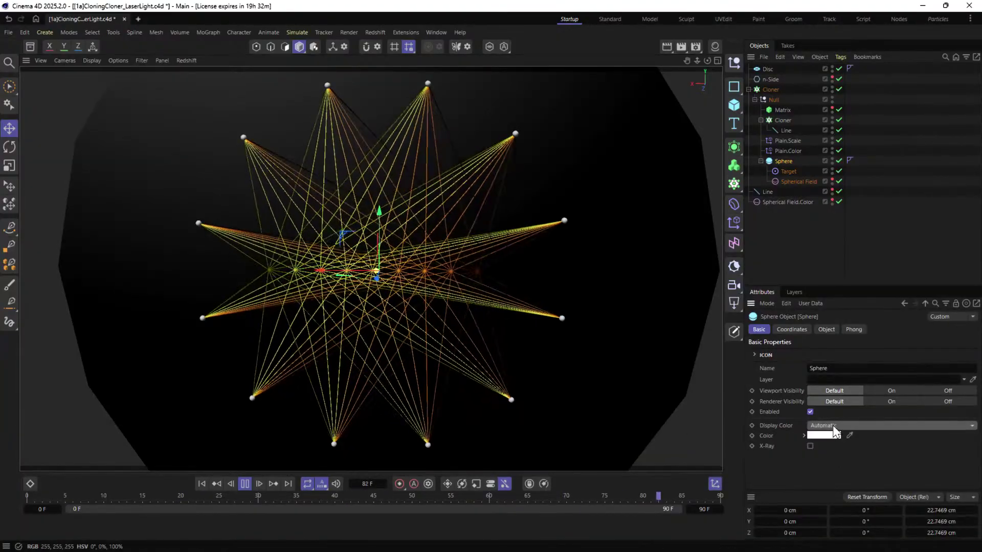
click(762, 210)
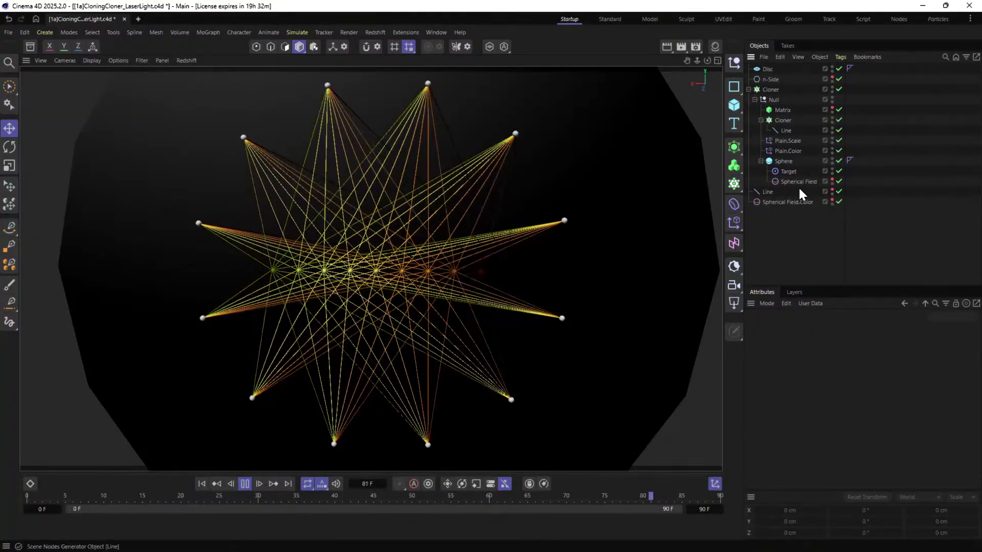
Set the Matrix's Rate to 22% and its Rate Variation to 100%.
click(786, 110)
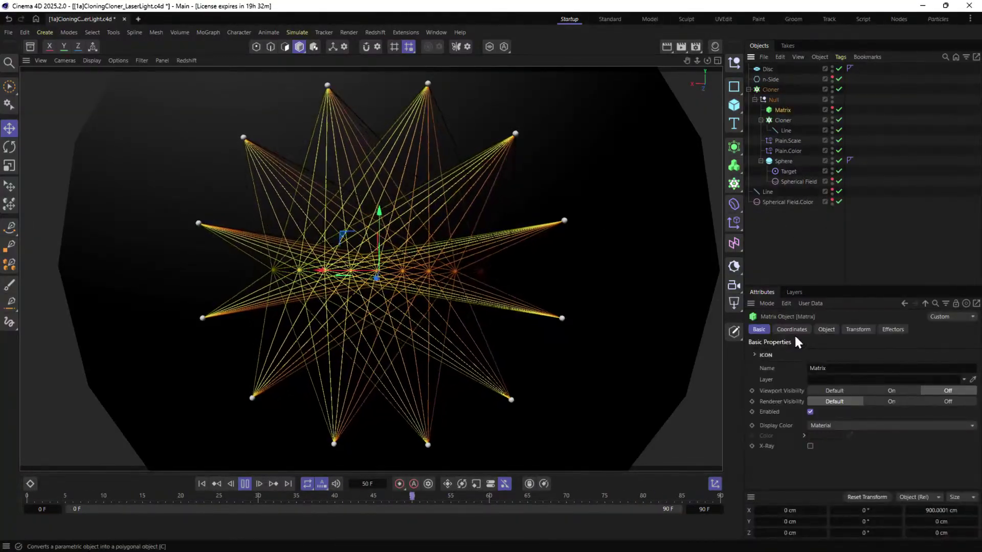
click(826, 330)
scroll(773, 449, down, 3)
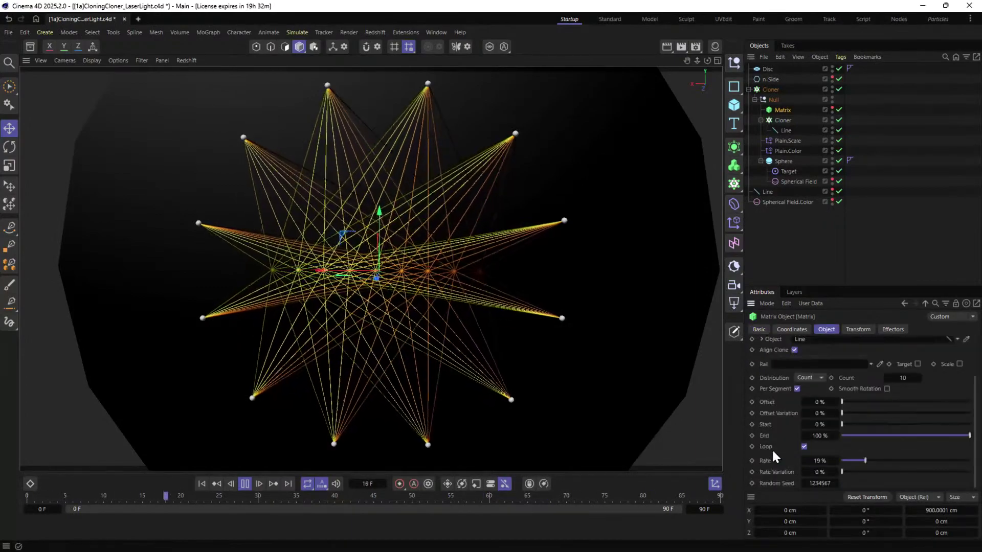
mouse_move(903, 459)
mouse_down()
mouse_move(922, 462)
mouse_move(847, 460)
mouse_move(914, 472)
mouse_up()
drag(848, 460, 895, 459)
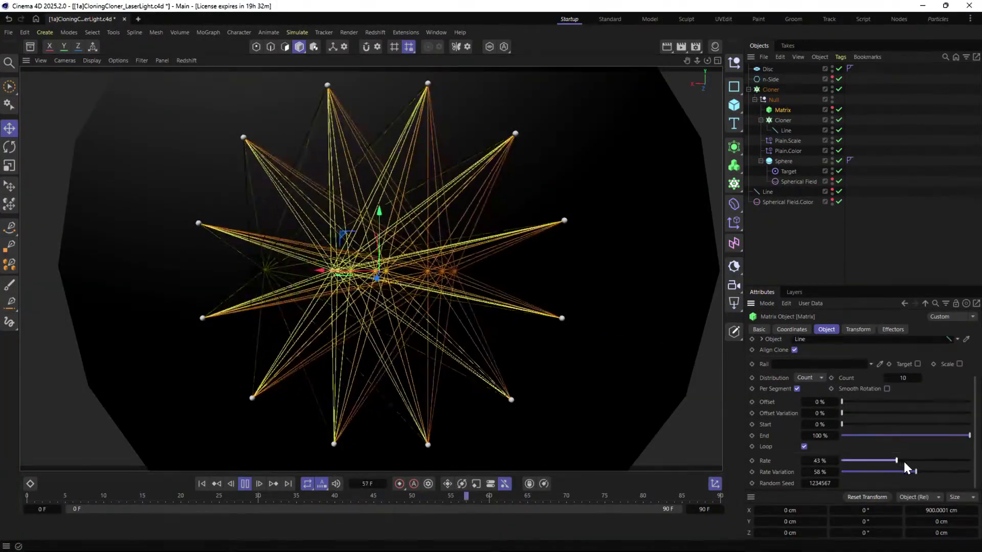
drag(916, 460, 961, 479)
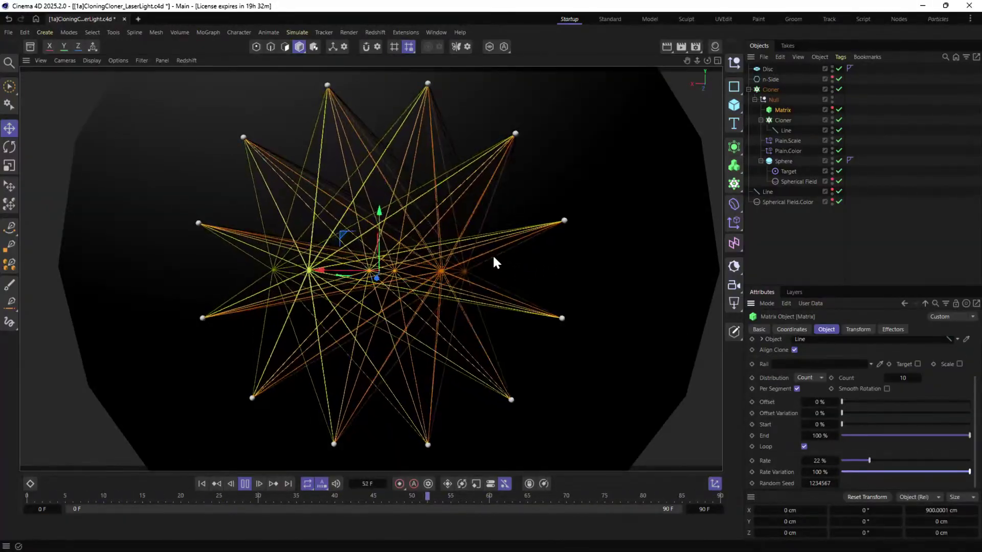
alt+drag(441, 261, 495, 219)
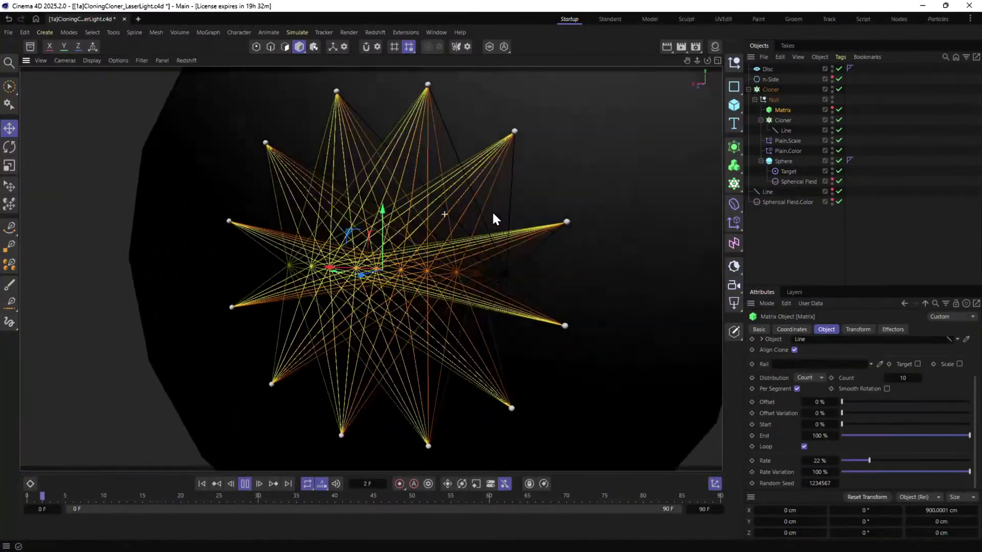
click(770, 80)
drag(358, 270, 458, 236)
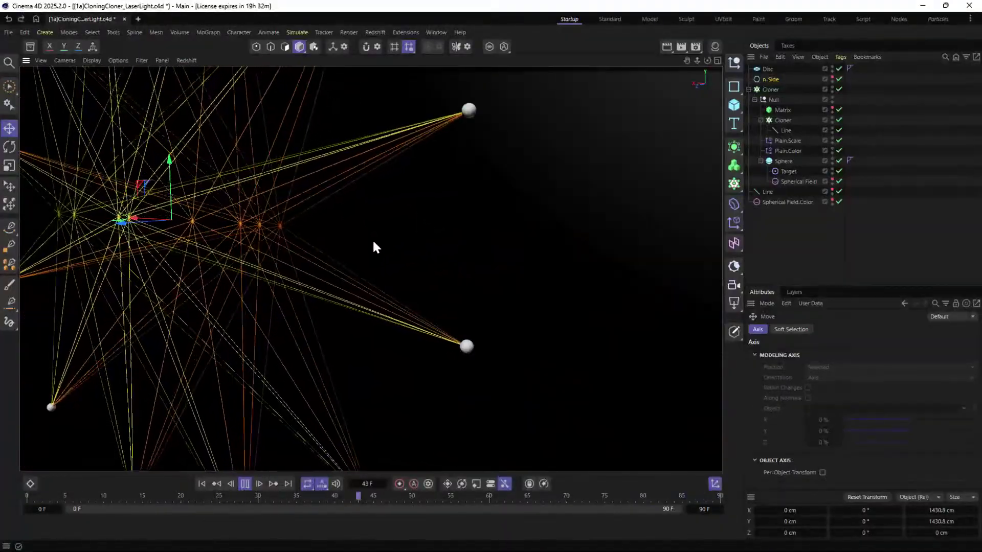
alt+drag(368, 282, 430, 259)
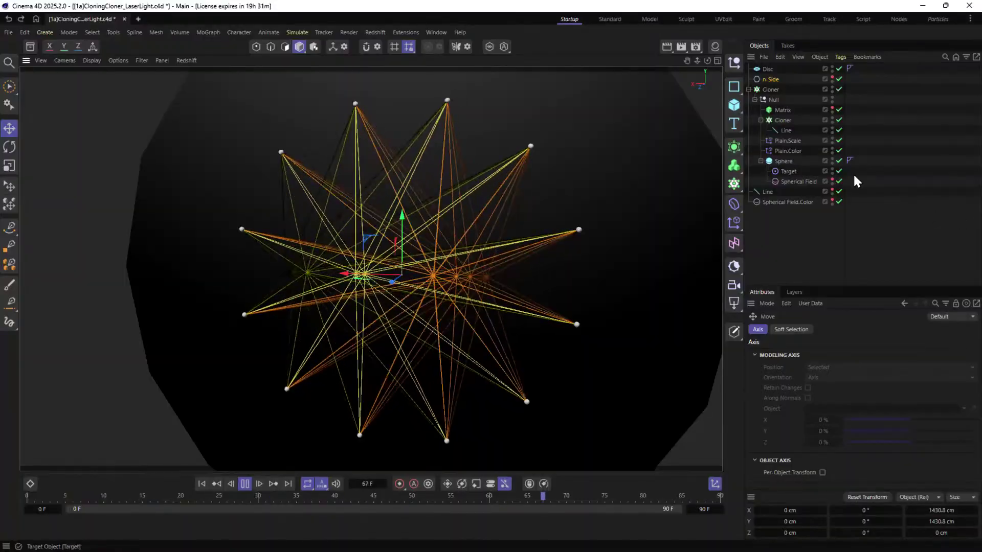
click(790, 160)
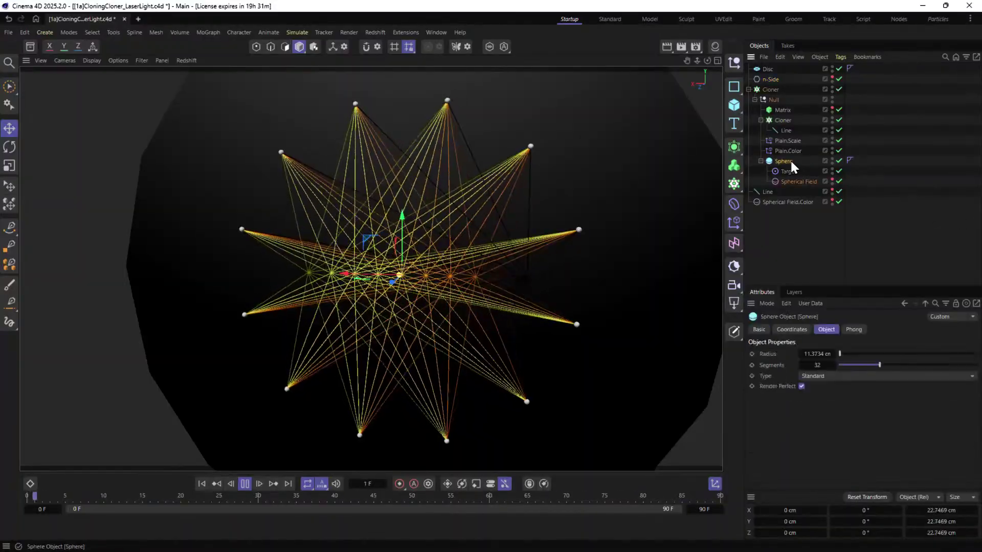
Set the parent Cloner's Offset to 0%, Rate to 7% and Rate Variation to about 95%.
click(772, 89)
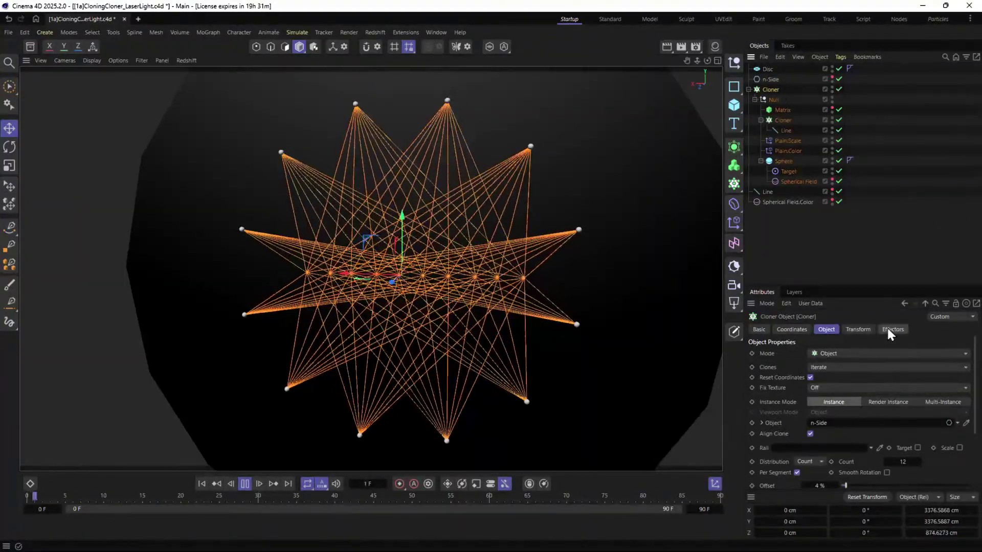
scroll(764, 376, down, 4)
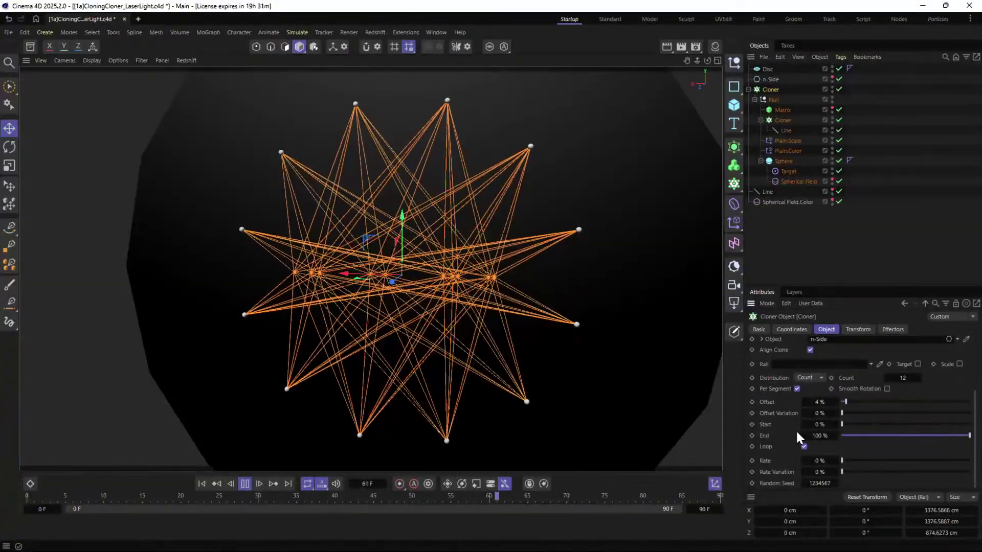
drag(845, 402, 838, 403)
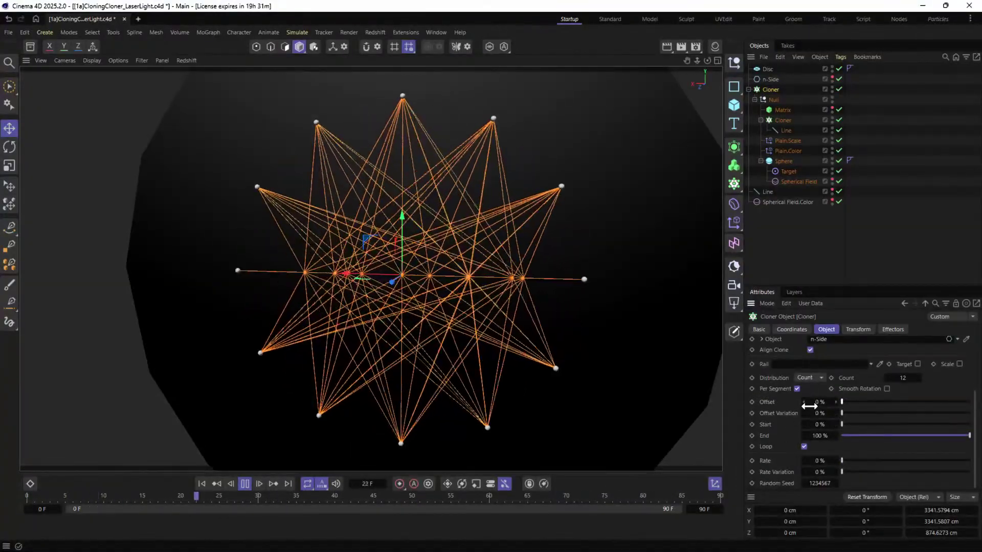
drag(844, 461, 849, 461)
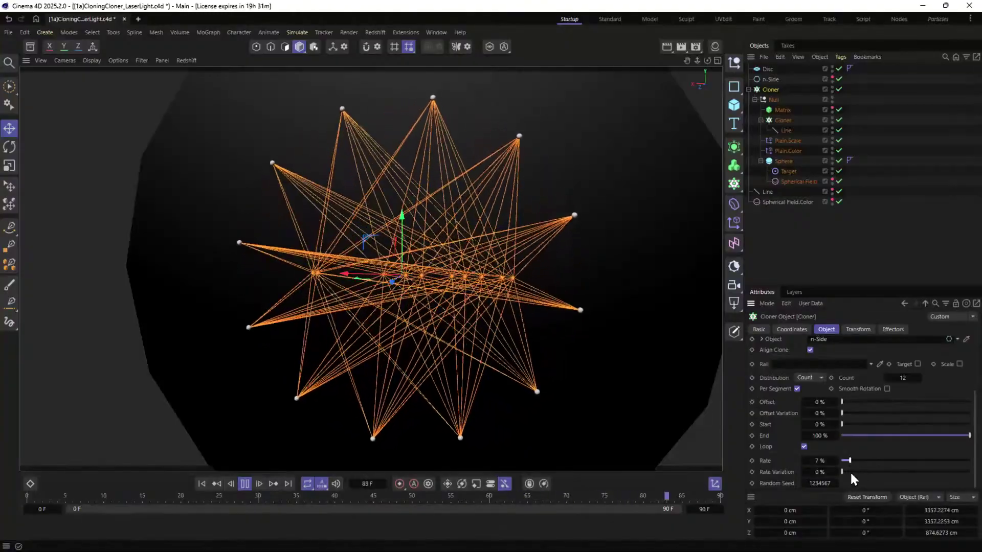
drag(862, 471, 964, 476)
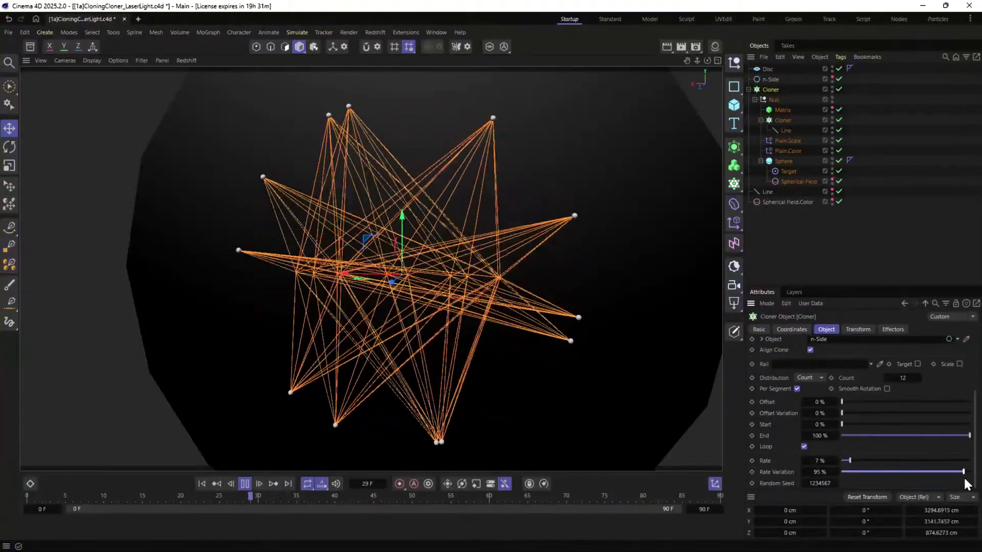
Save the scene with its current cloner animation.
click(885, 247)
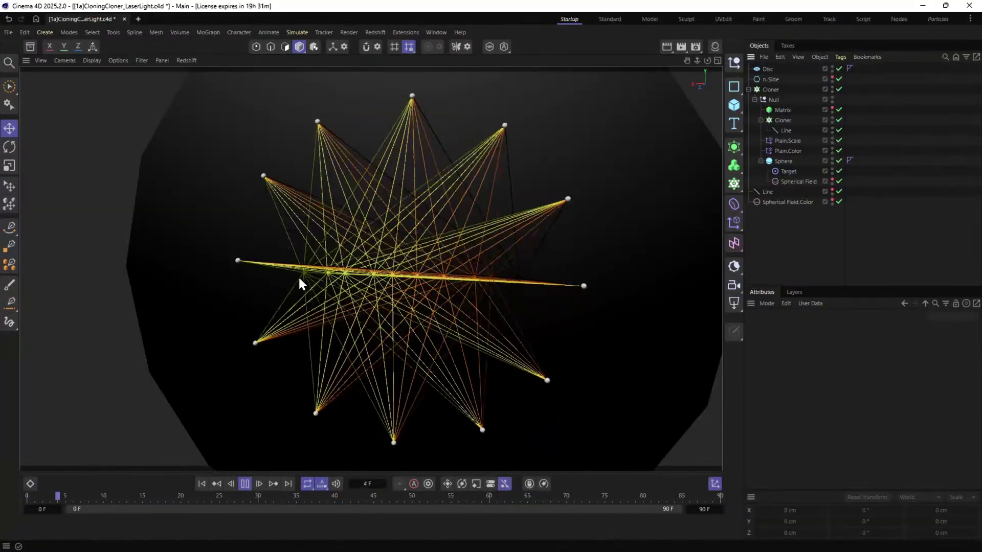
click(786, 130)
key(ctrl+s)
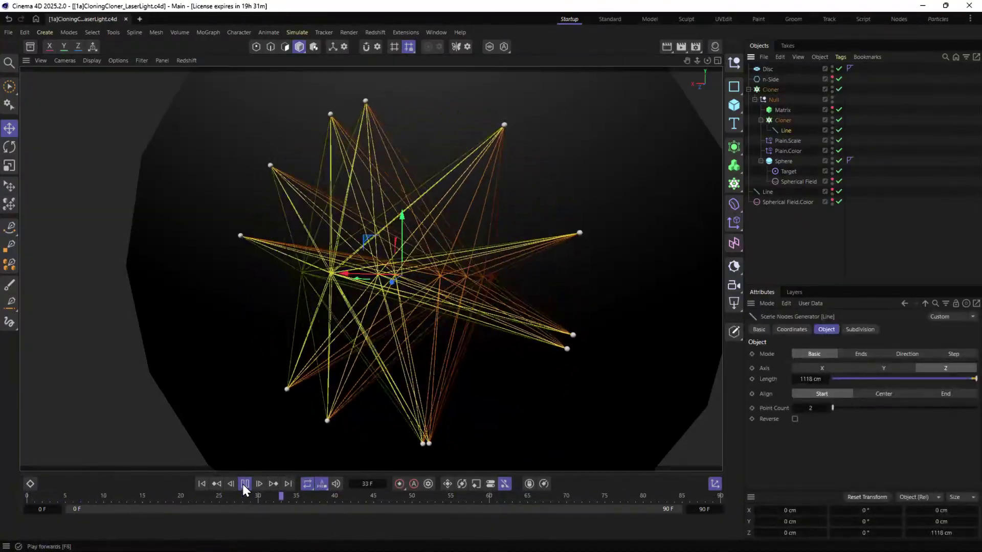
Add an Electric Spline Modifier and place it as a child of the root-level Line.
click(764, 192)
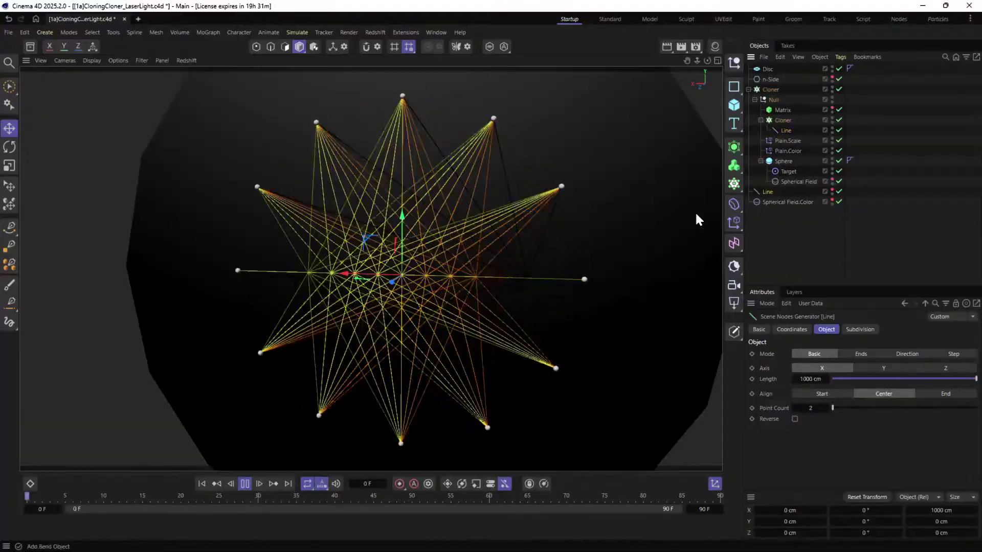
key(shift+c)
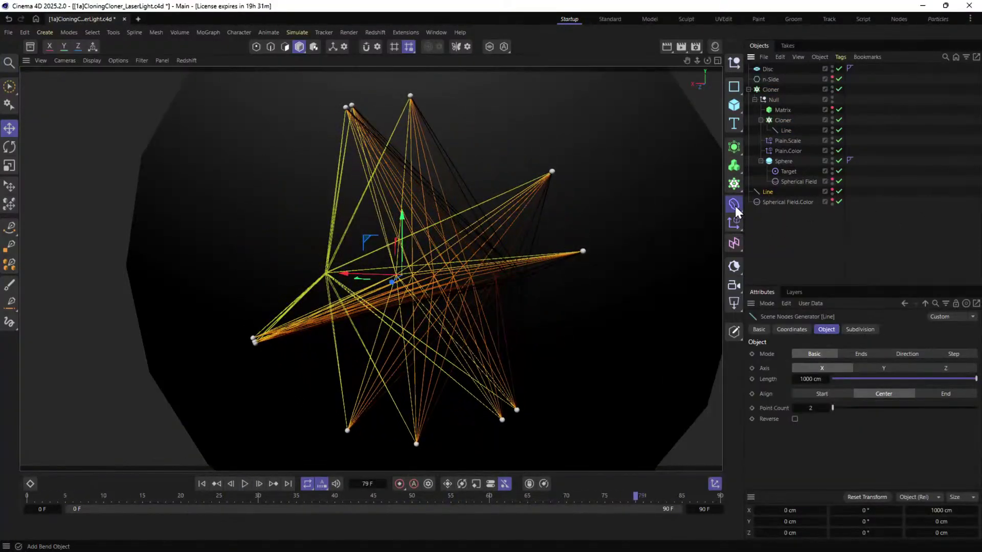
click(734, 205)
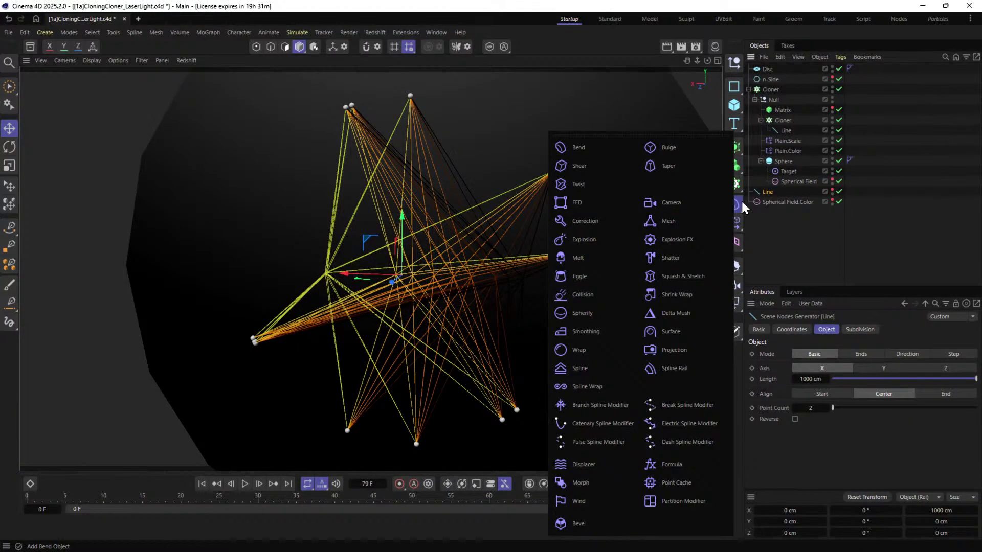
click(740, 204)
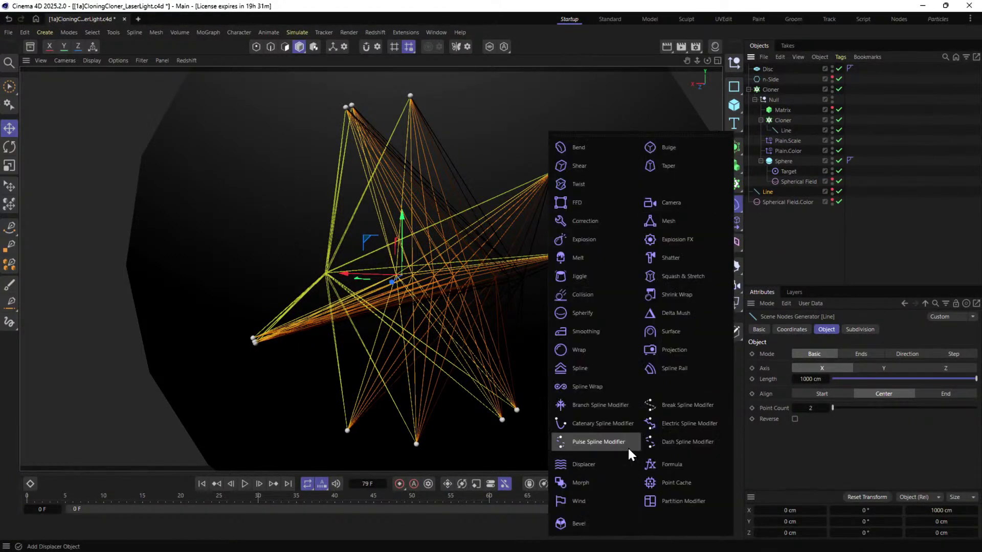
click(690, 423)
drag(765, 68, 764, 203)
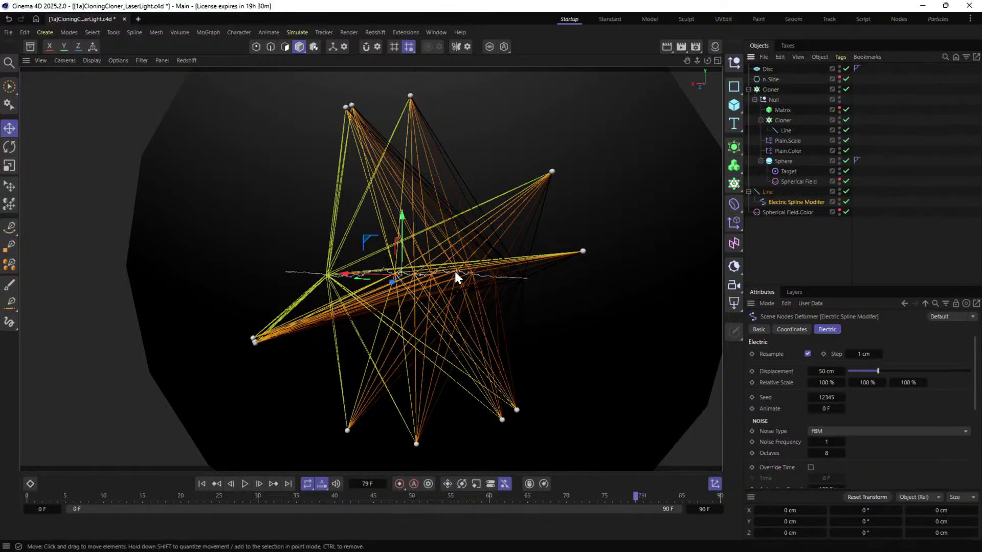
Play the animation and set the Electric Spline Modifier's Fix Start & End values for Start and End to 0%.
click(244, 484)
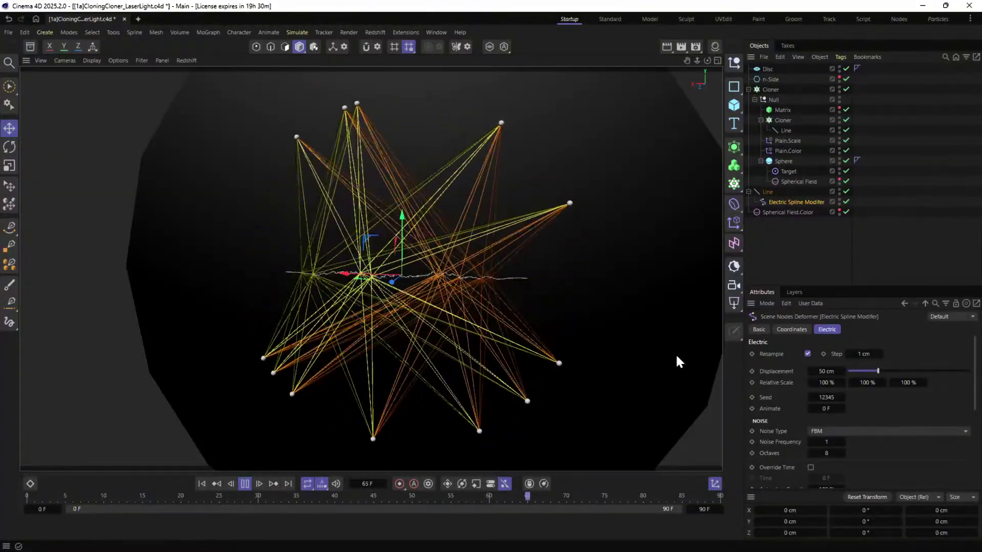
scroll(789, 424, down, 5)
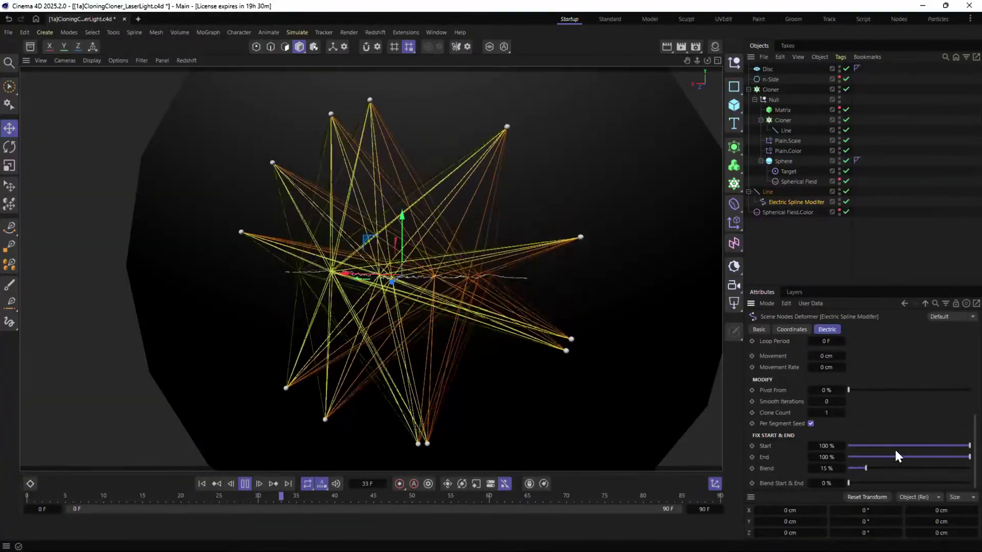
drag(823, 457, 769, 461)
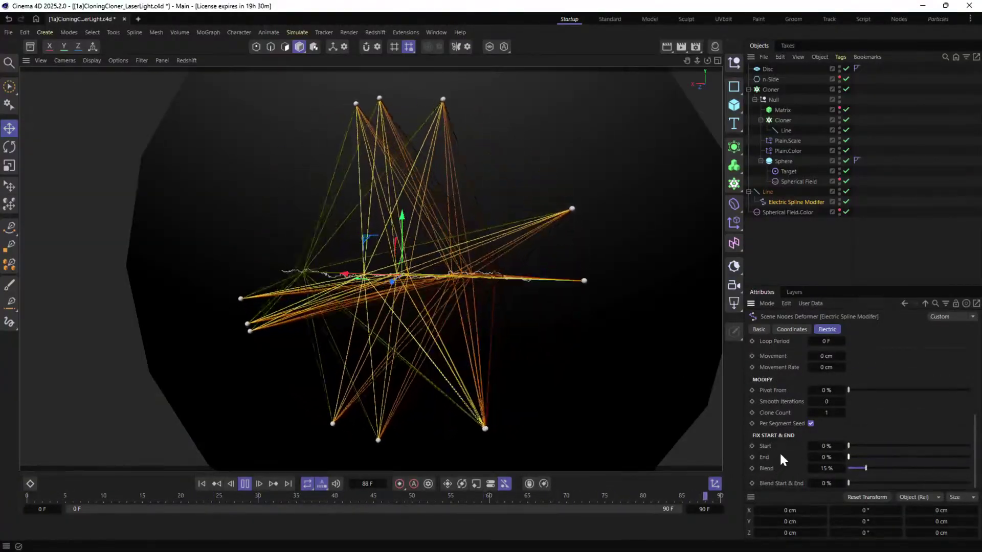
Set the first and third Relative Scale values of the root Line's Electric Spline Modifier to 0%.
alt+drag(486, 278, 360, 280)
scroll(547, 271, up, 5)
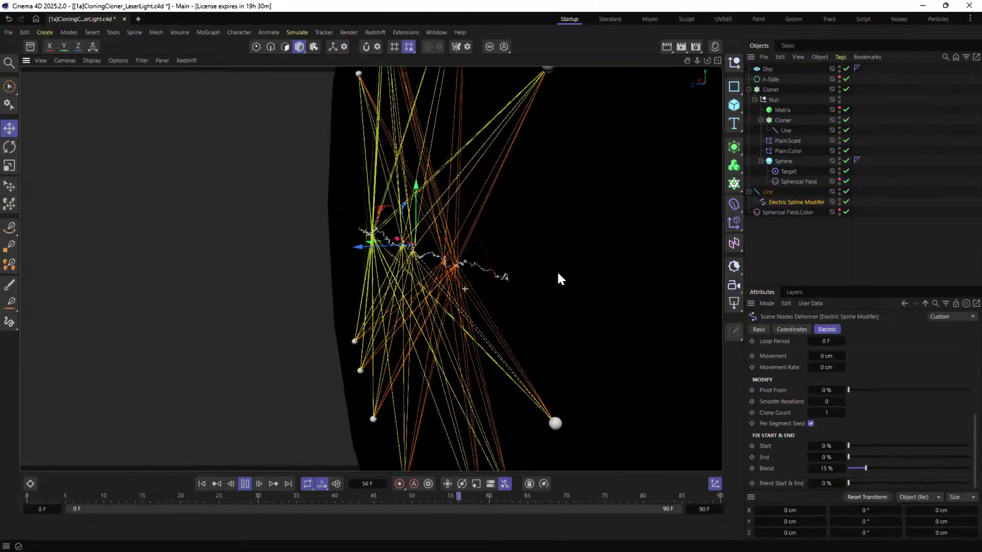
alt+drag(520, 251, 473, 252)
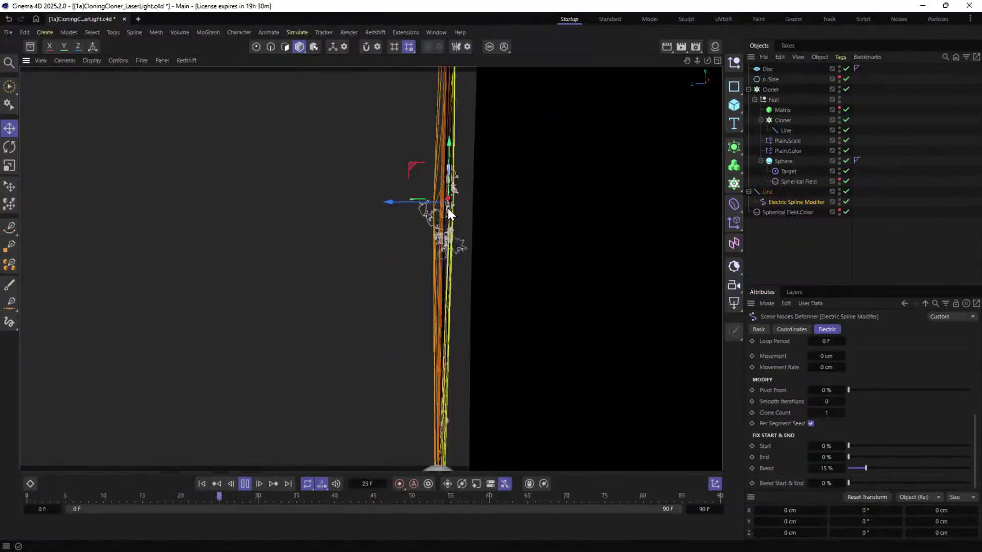
scroll(767, 391, up, 5)
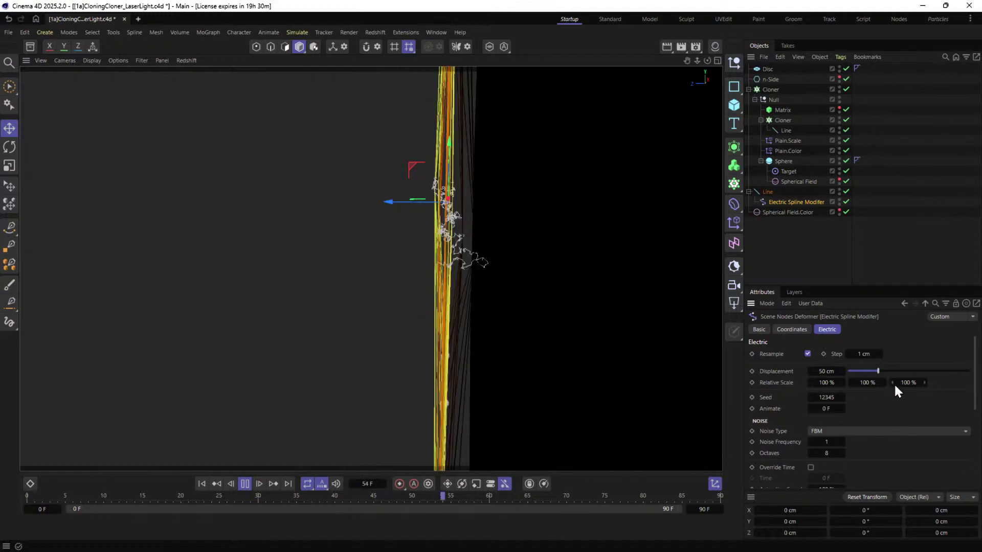
text(0)
key(Return)
alt+drag(444, 230, 381, 238)
double_click(826, 382)
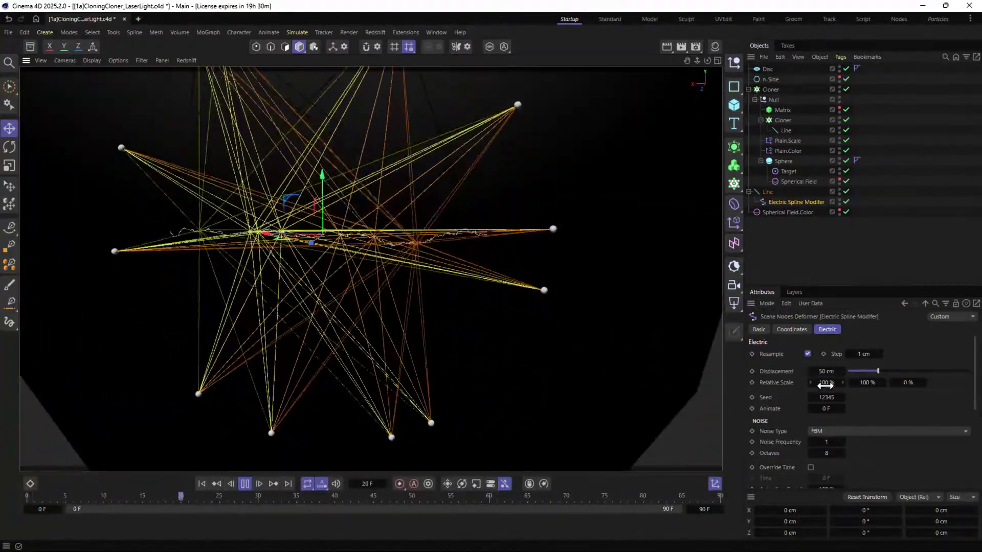
text(0)
key(Return)
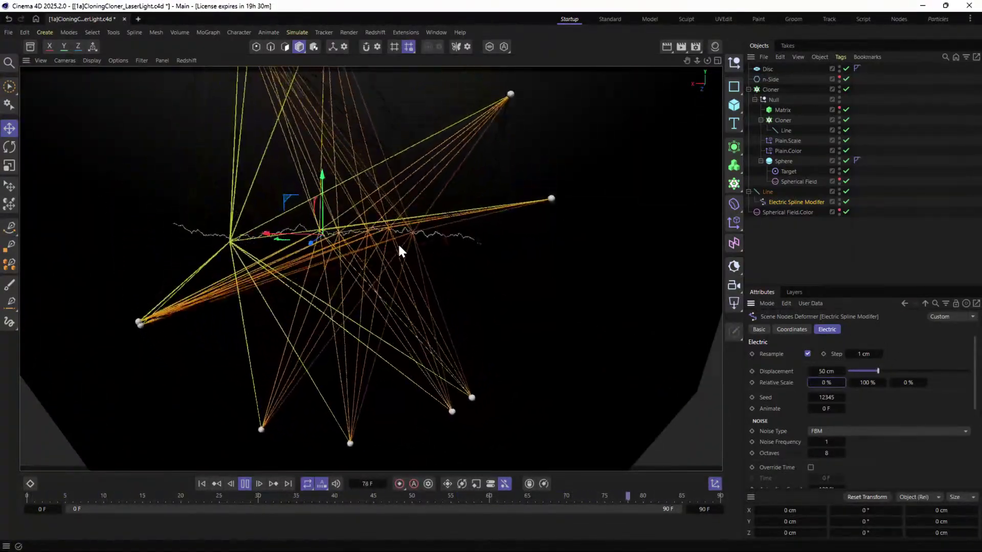
Set the modifier's Noise Frequency to 5 and its Noise Type to Perlin.
alt+drag(406, 242, 500, 333)
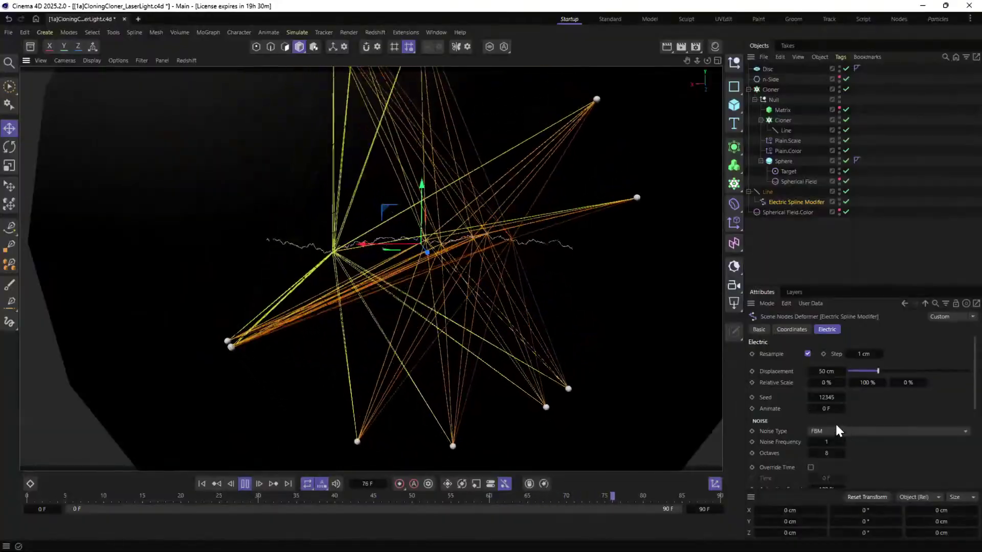
click(835, 443)
text(0.5)
key(Return)
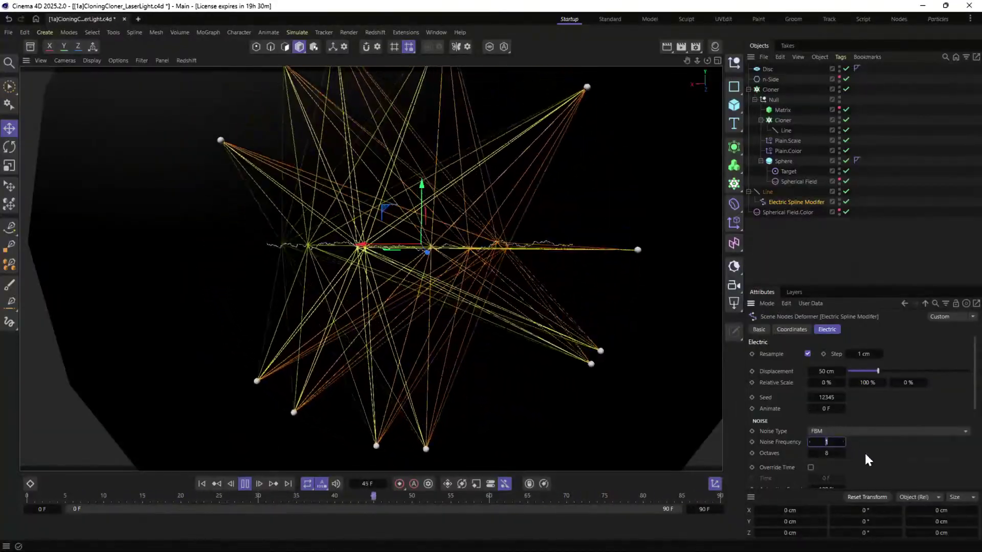
click(825, 442)
text(5)
key(Return)
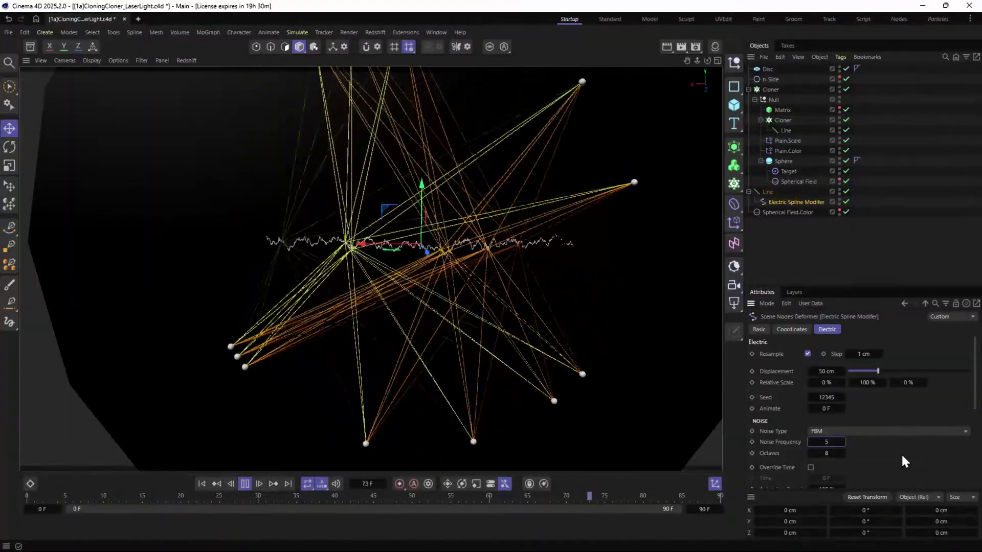
click(842, 431)
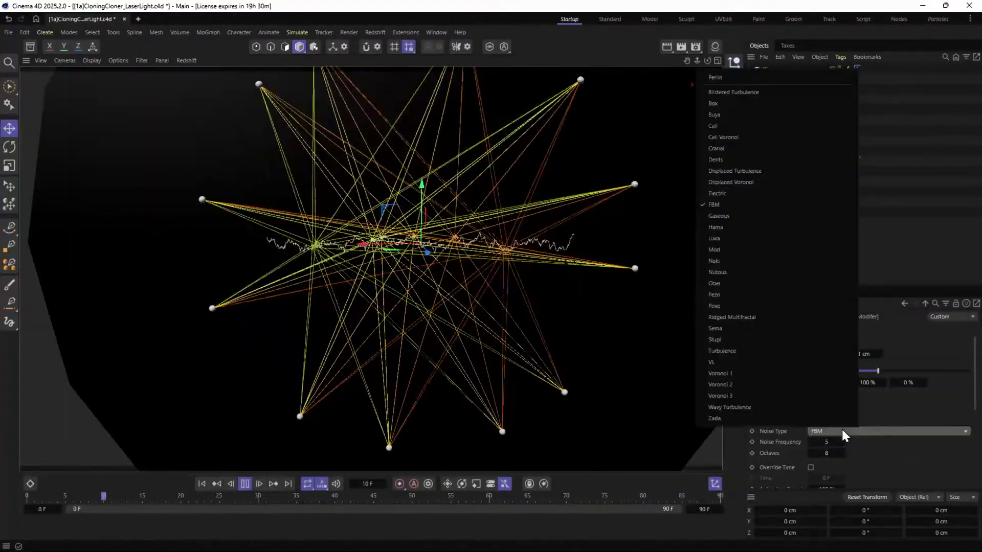
click(752, 76)
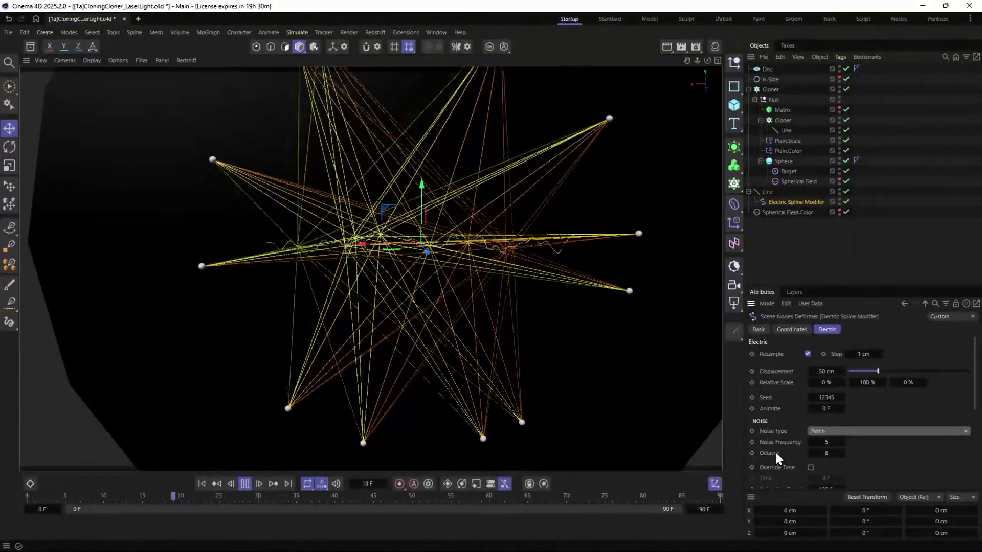
Raise the modifier's Displacement to 175 cm and lower its Noise Frequency for broader waves.
drag(878, 371, 954, 372)
drag(842, 442, 821, 442)
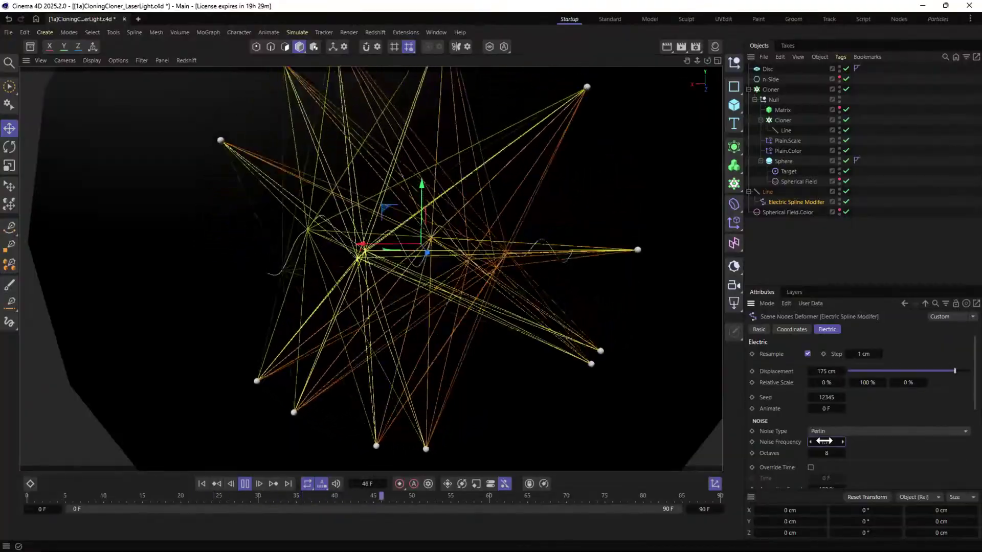
click(842, 220)
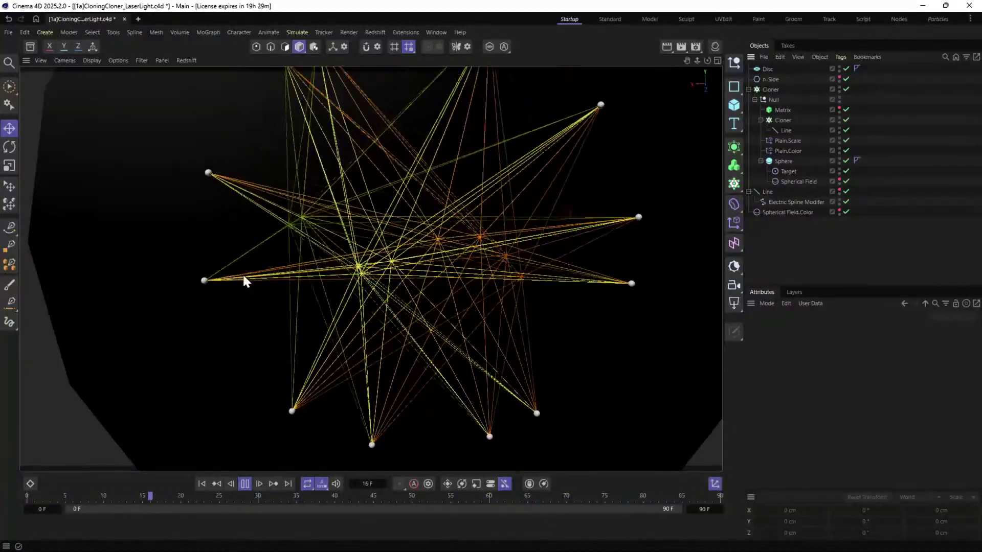
scroll(393, 240, down, 3)
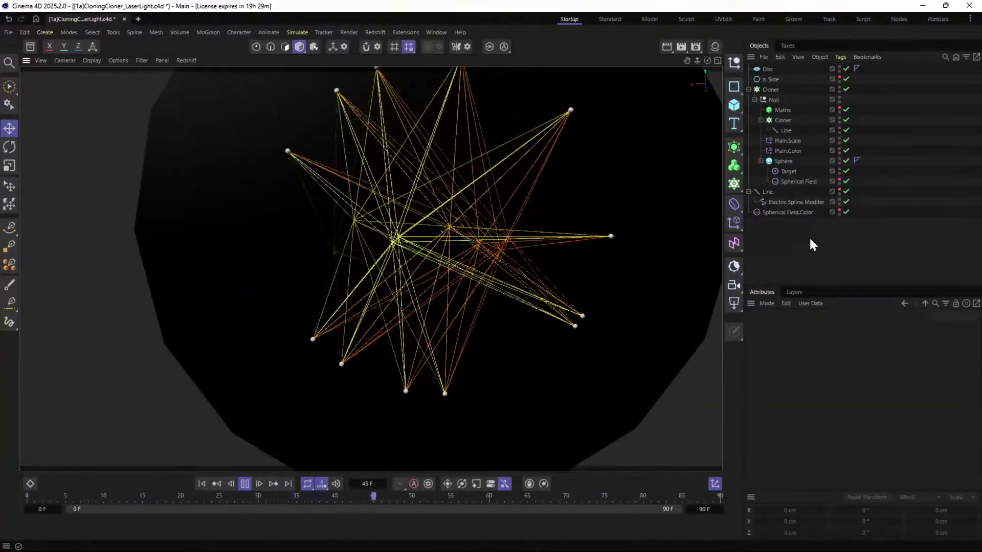
Add a second Electric Spline Modifier as a child of the Line inside the inner Cloner.
key(shift+c)
text(elec)
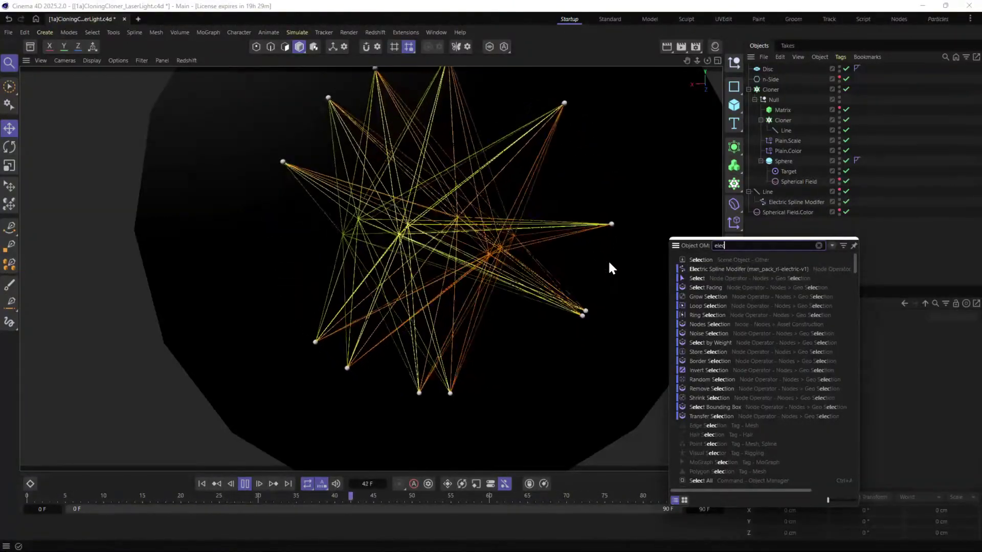
drag(690, 269, 766, 203)
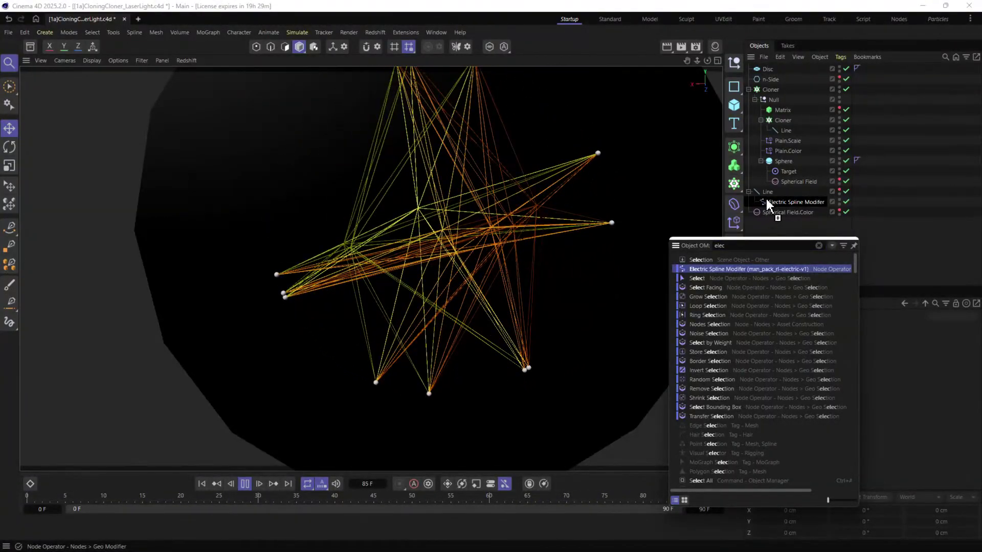
drag(785, 133, 785, 131)
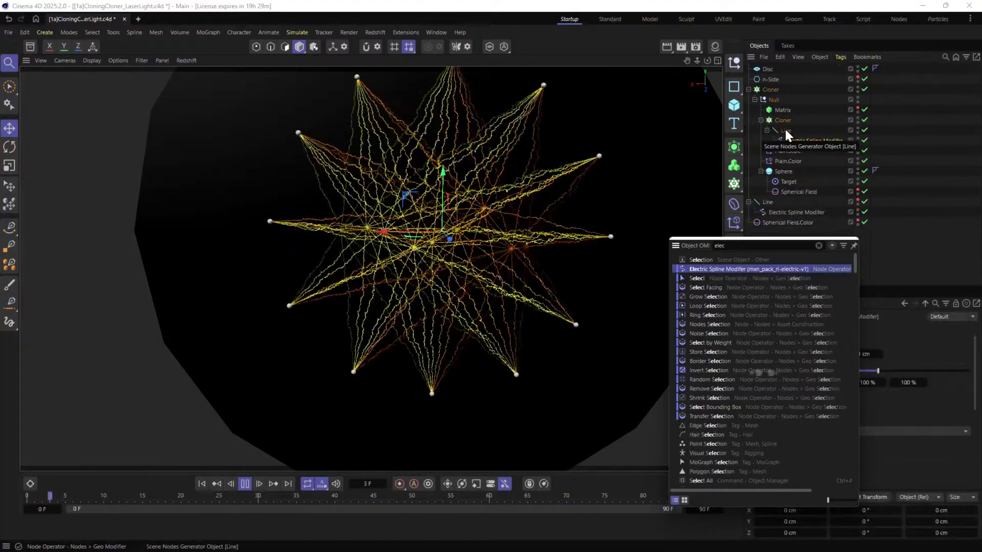
click(887, 145)
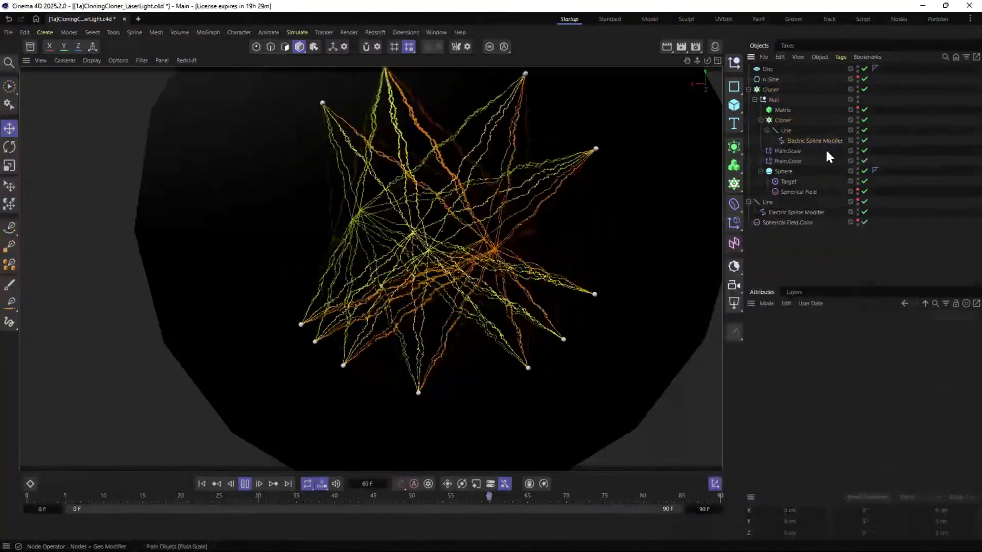
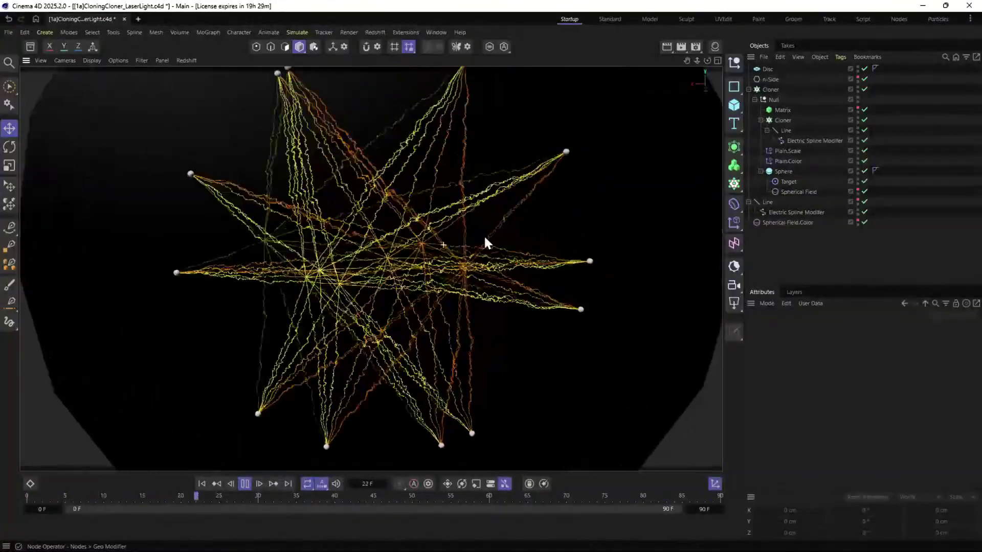
Raise the Displacement of the inner Line's Electric Spline Modifier to 160 cm.
alt+drag(435, 235, 407, 232)
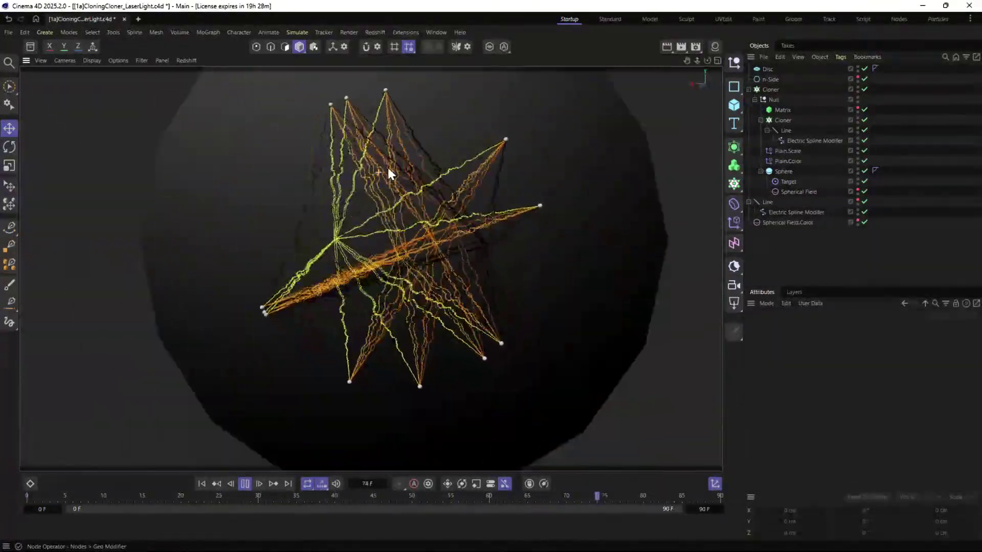
scroll(409, 158, up, 5)
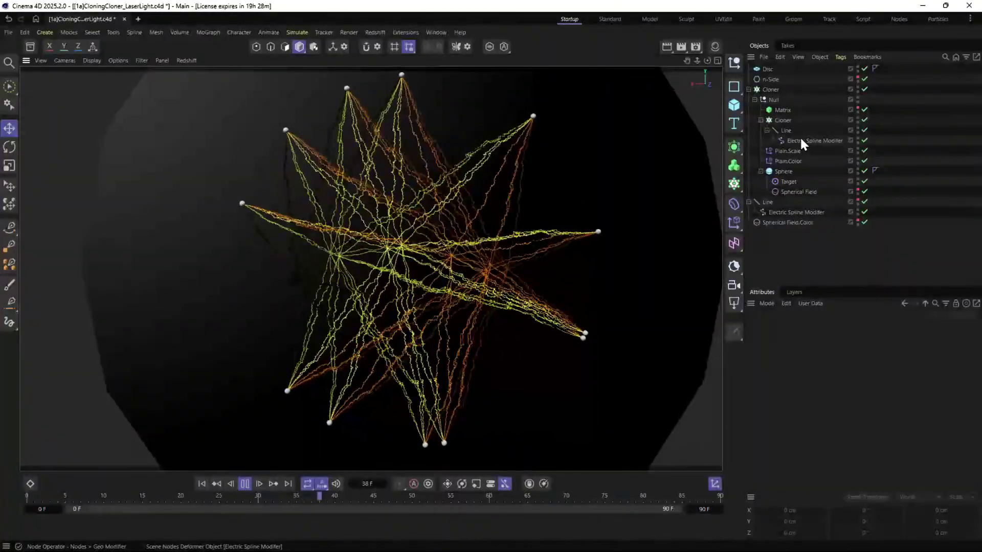
click(801, 141)
drag(925, 371, 944, 345)
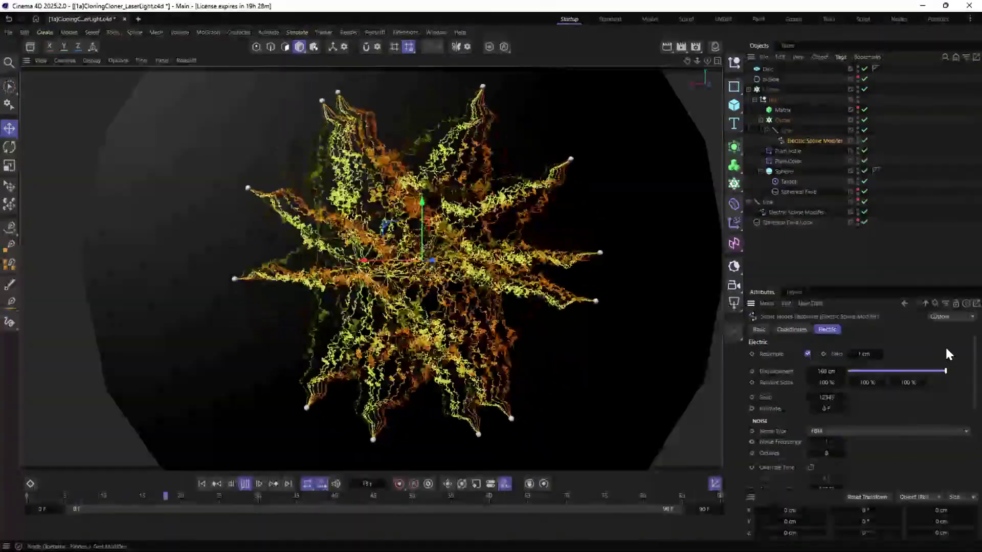
mouse_move(430, 220)
alt+mouse_down()
mouse_move(292, 213)
mouse_move(459, 222)
mouse_move(425, 226)
alt+mouse_up()
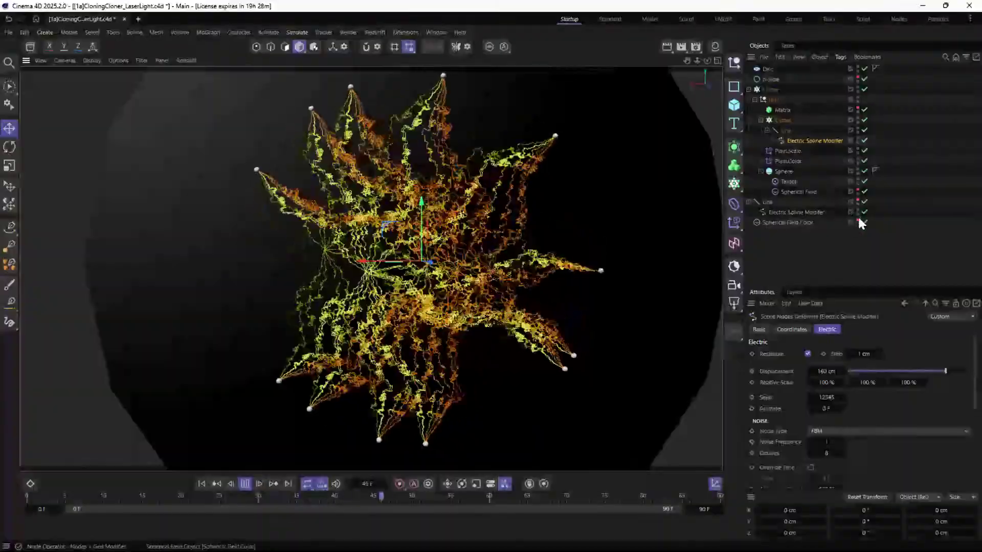
Disable the Electric Spline Modifier under the root-level Line and check the parent Cloner's rate settings.
click(863, 211)
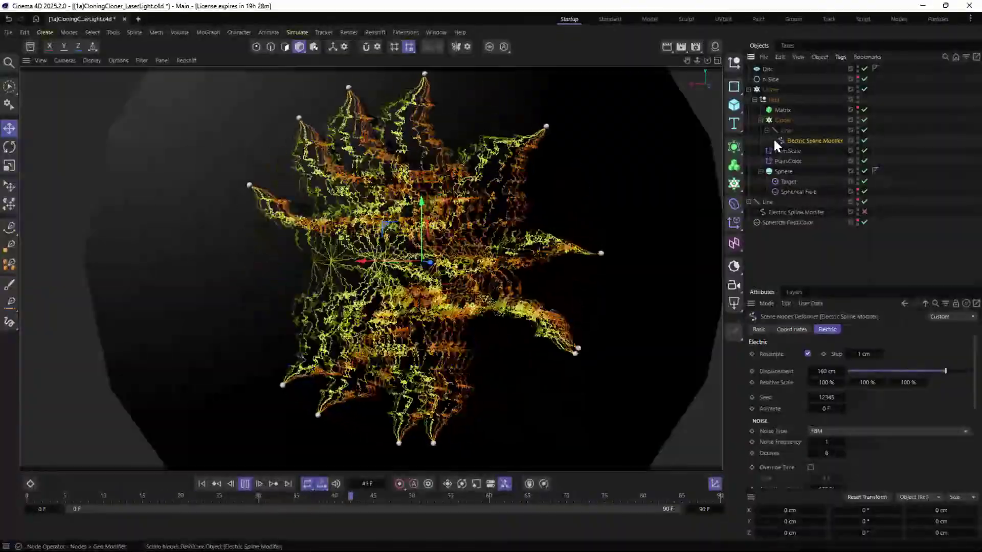
click(767, 90)
scroll(833, 445, down, 3)
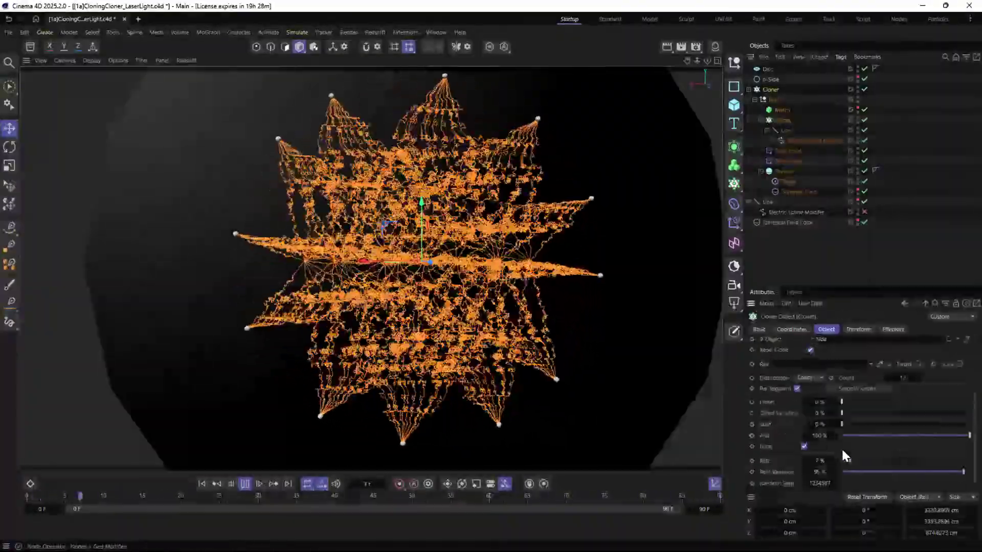
click(868, 247)
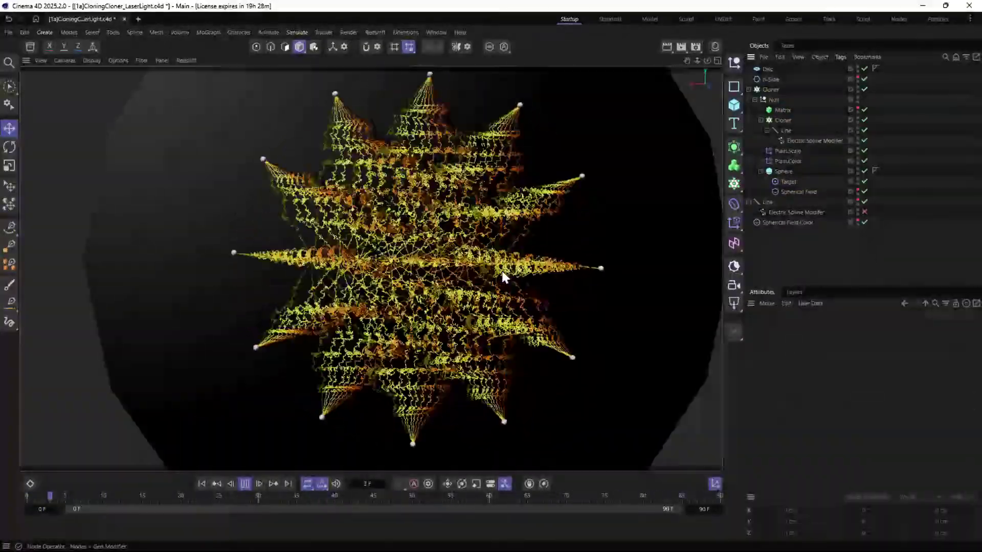
Duplicate the inner Cloner's Line with its Electric Spline Modifier three times and start selecting the modifiers.
click(796, 140)
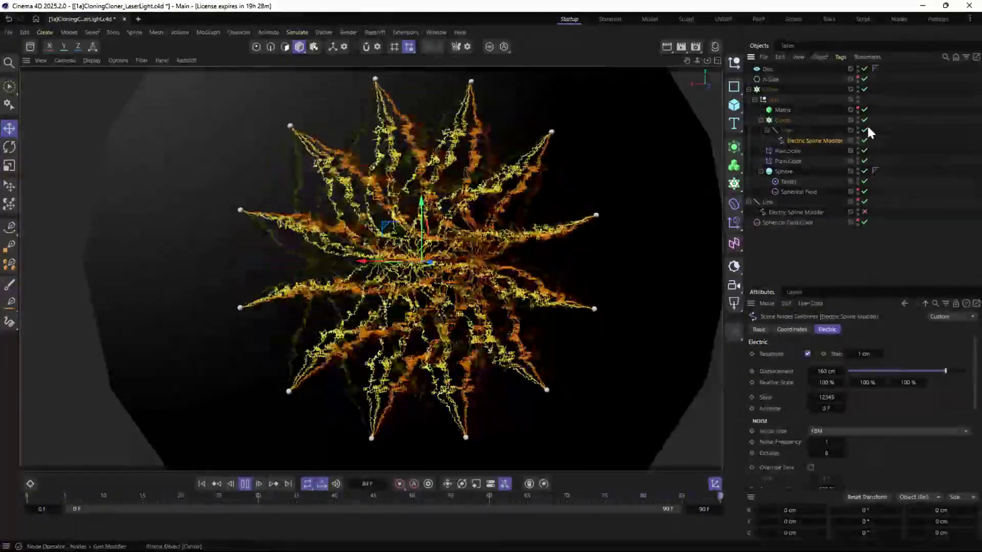
ctrl+drag(784, 129, 789, 125)
ctrl+click(816, 143)
ctrl+click(798, 161)
ctrl+click(796, 182)
ctrl+click(797, 202)
click(792, 329)
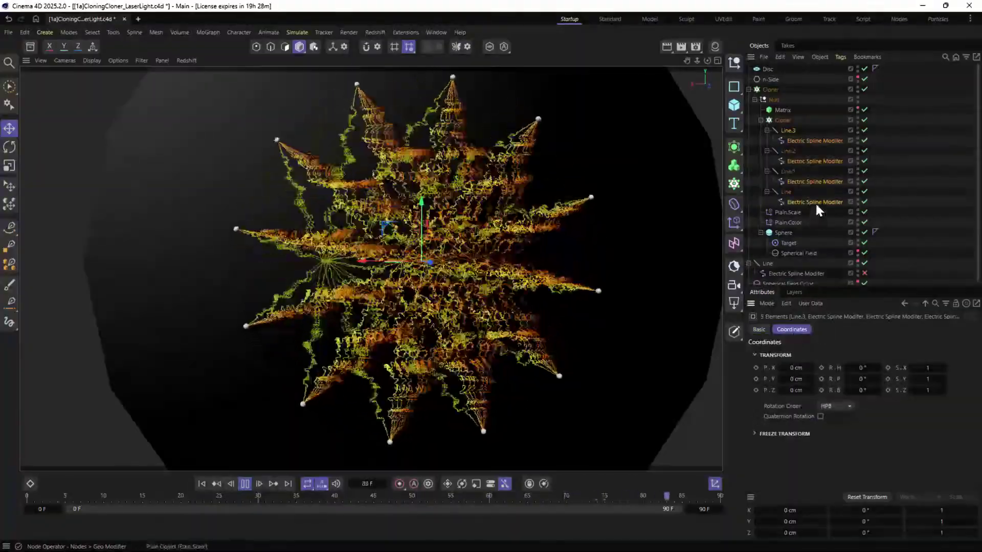
Select only the four Electric Spline Modifiers in the inner Cloner and vary their Seed with the expression num.
click(816, 204)
ctrl+click(806, 181)
ctrl+click(804, 161)
ctrl+click(804, 141)
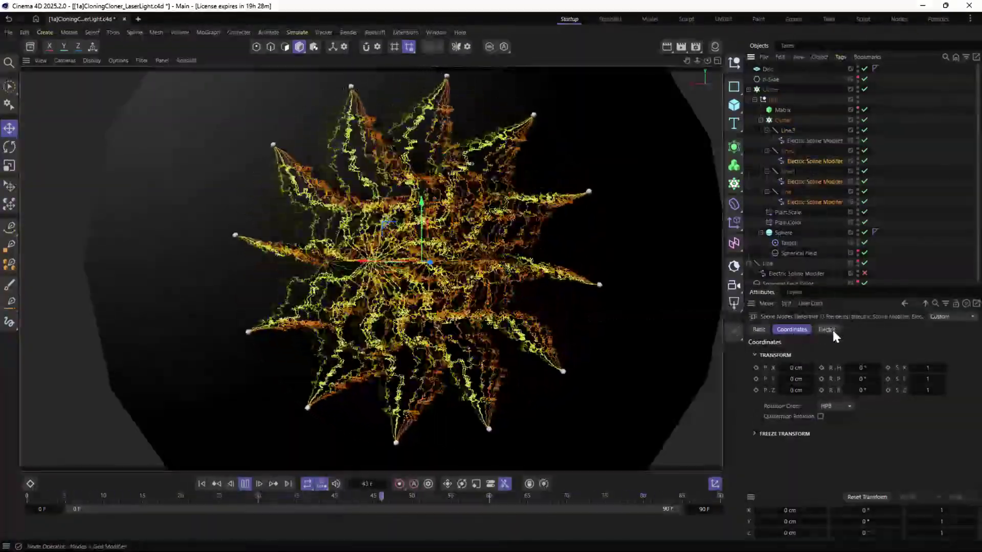
click(828, 330)
ctrl+click(796, 139)
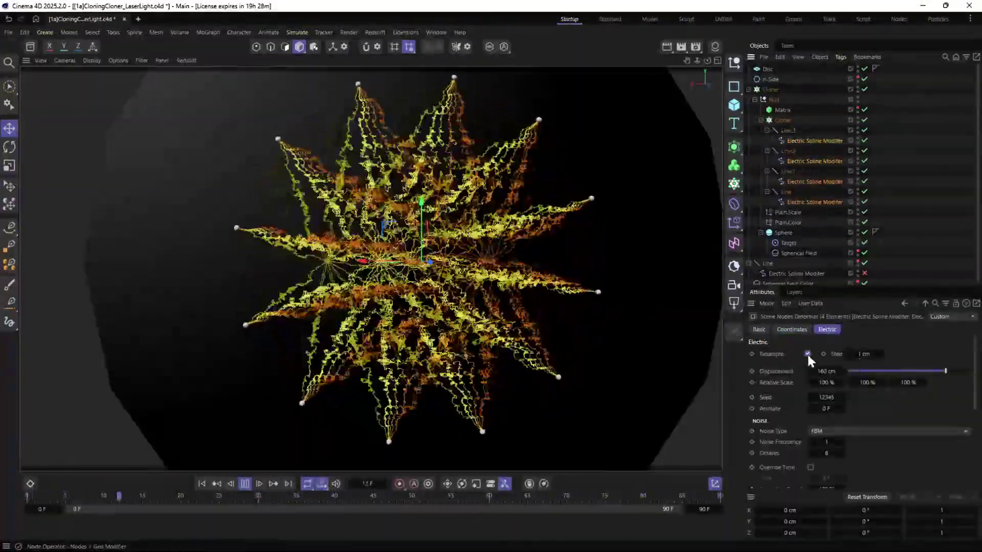
double_click(825, 398)
text(num)
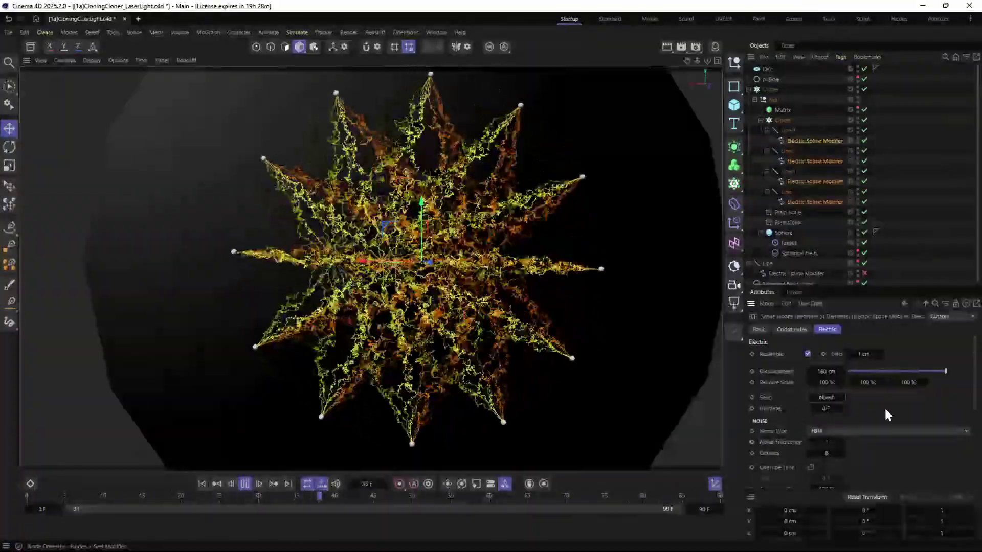
click(520, 188)
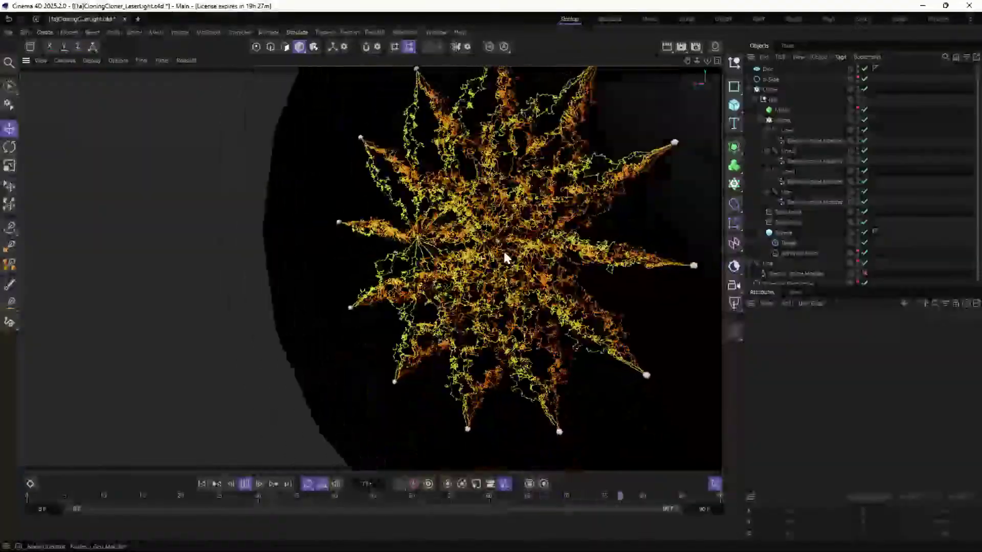
Lower the Displacement of all four Electric Spline Modifiers inside the inner Cloner together.
click(793, 139)
ctrl+click(813, 161)
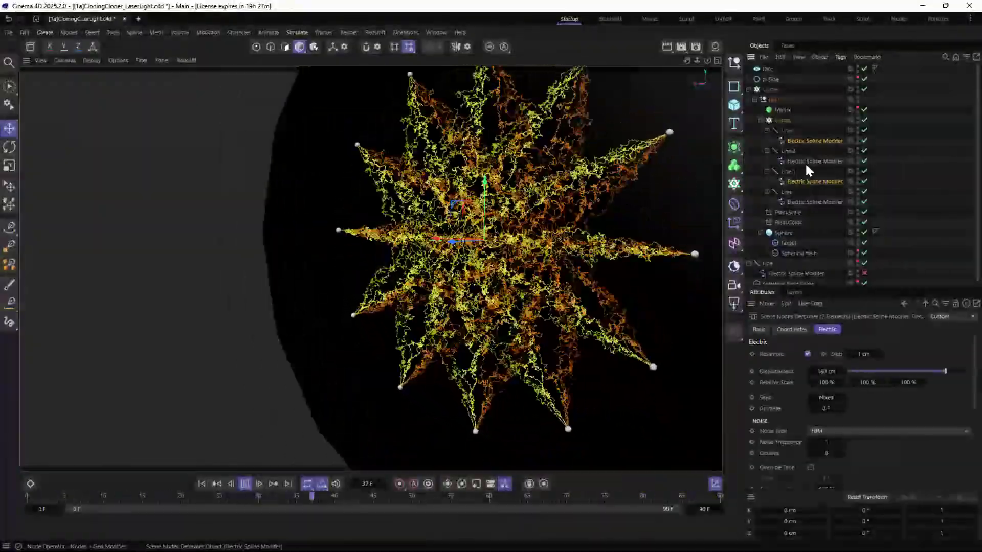
ctrl+click(813, 181)
ctrl+click(813, 201)
click(875, 371)
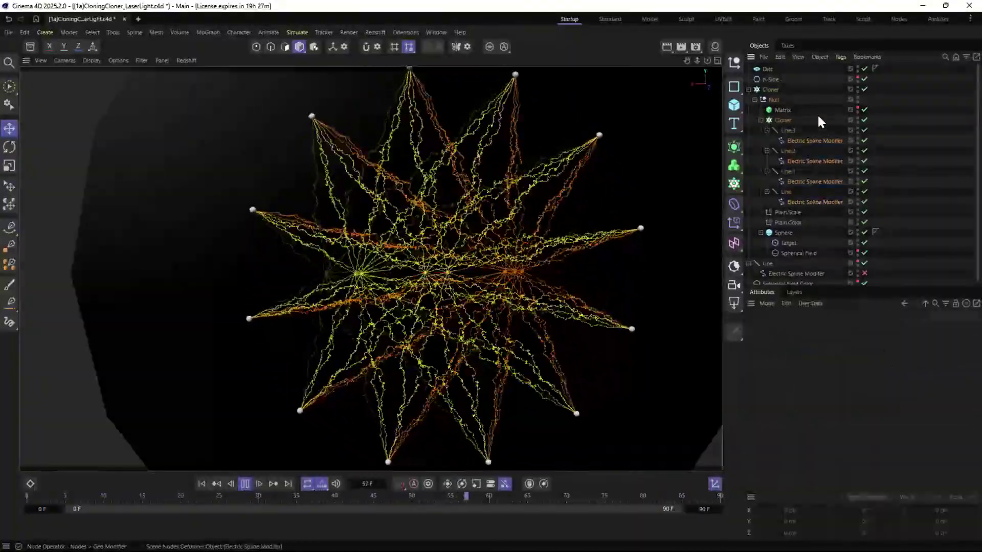
click(759, 133)
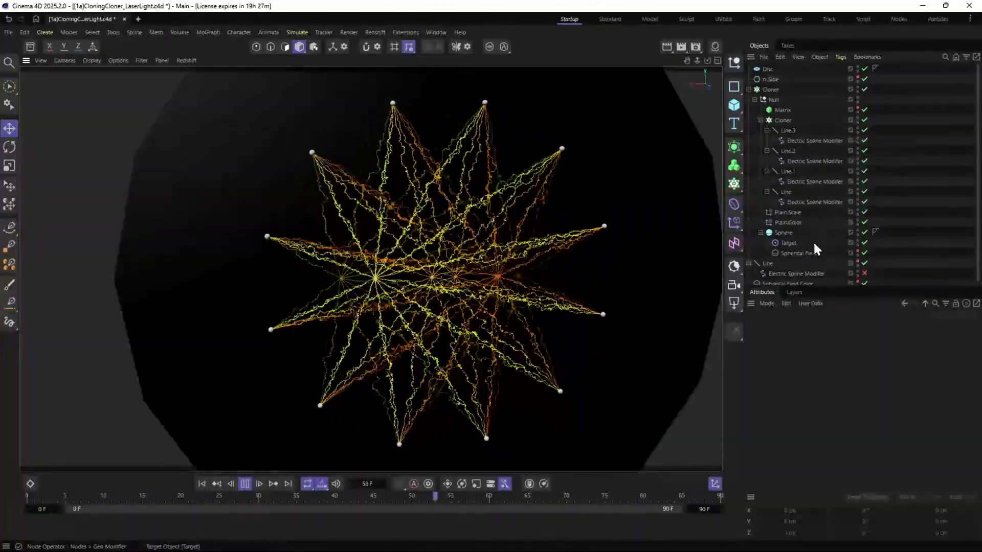
Load a cyan-to-green rainbow gradient preset into the Color Remap of Spherical Field.Color.
scroll(815, 240, down, 1)
click(806, 279)
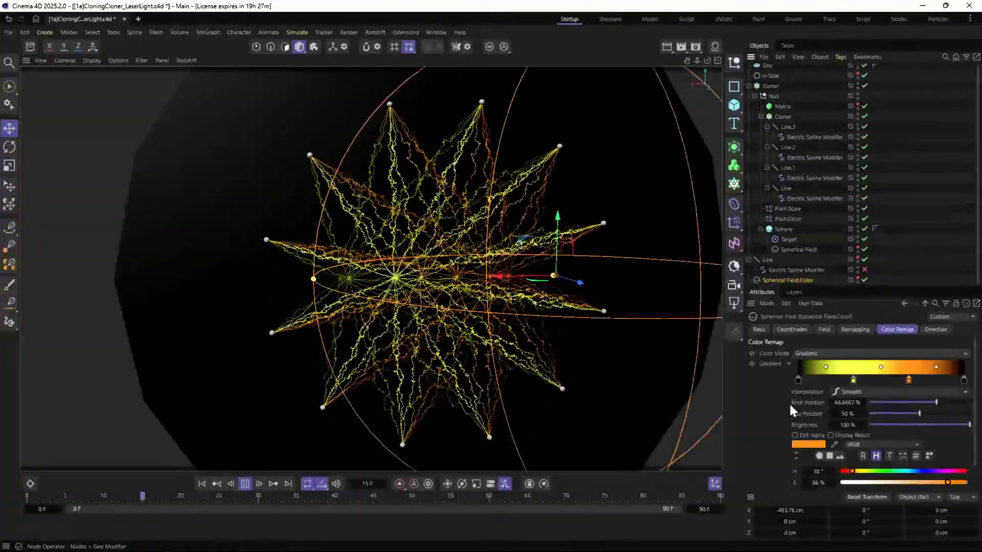
scroll(797, 448, down, 1)
click(817, 481)
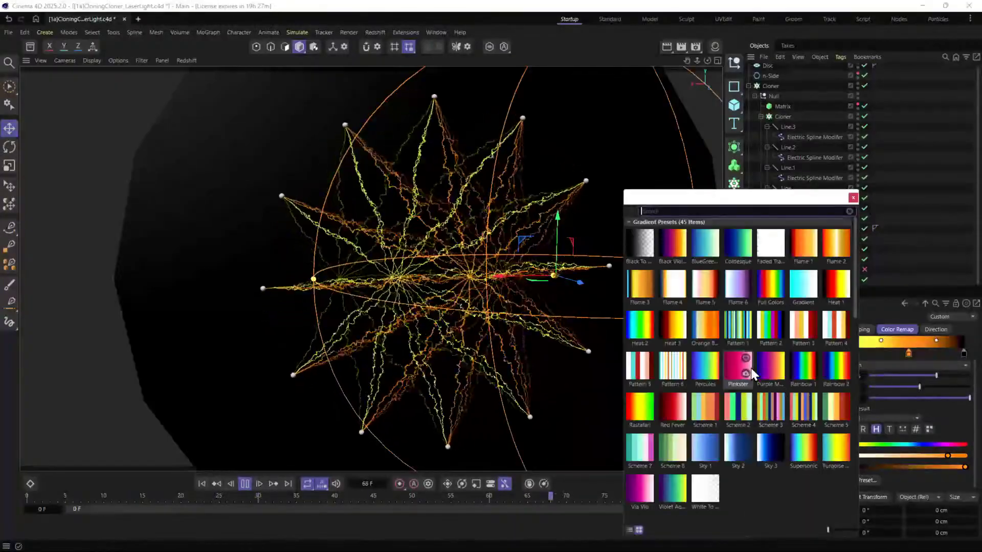
scroll(753, 365, down, 5)
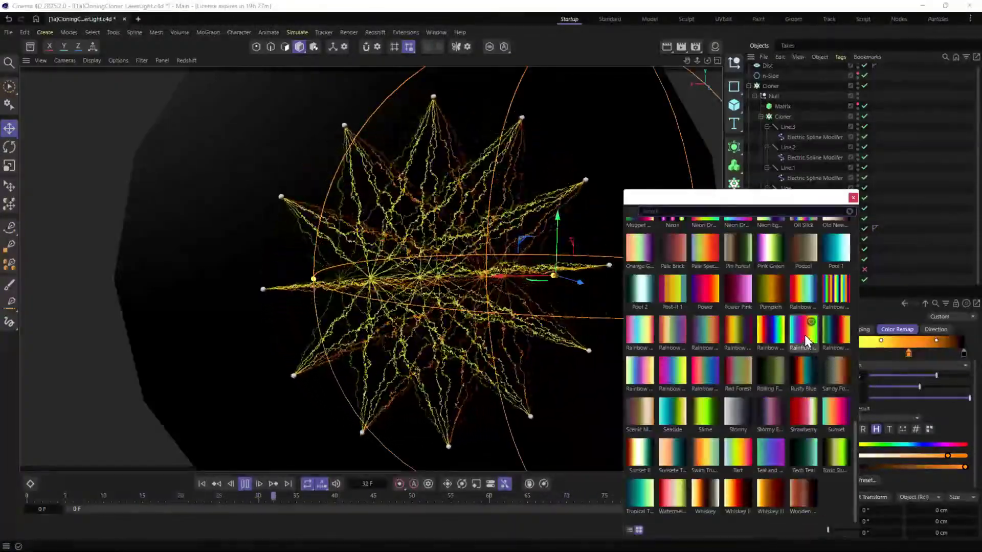
double_click(805, 337)
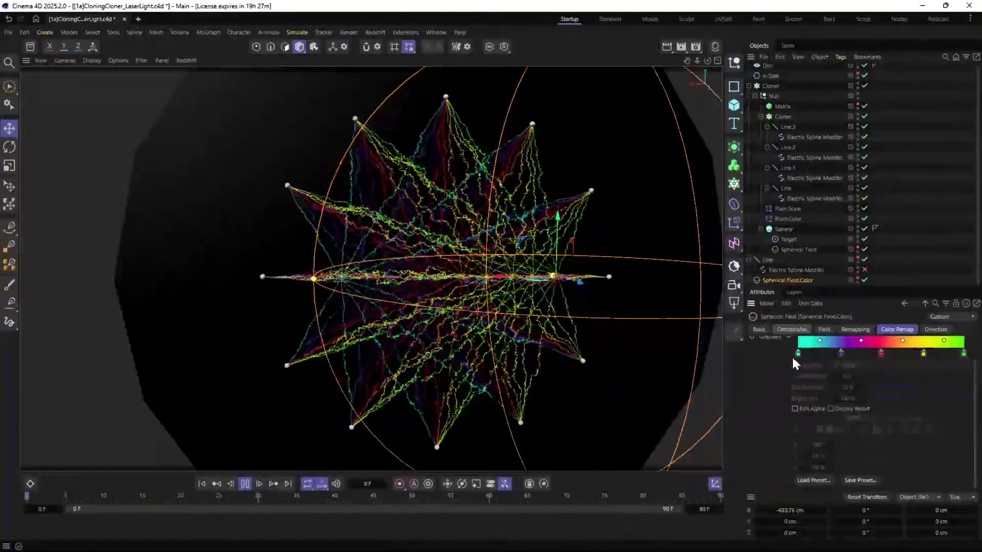
Darken both ends of the Spherical Field.Color gradient to black with extra knots just inside its first and last colors.
drag(798, 353, 809, 355)
double_click(808, 355)
drag(722, 398, 648, 399)
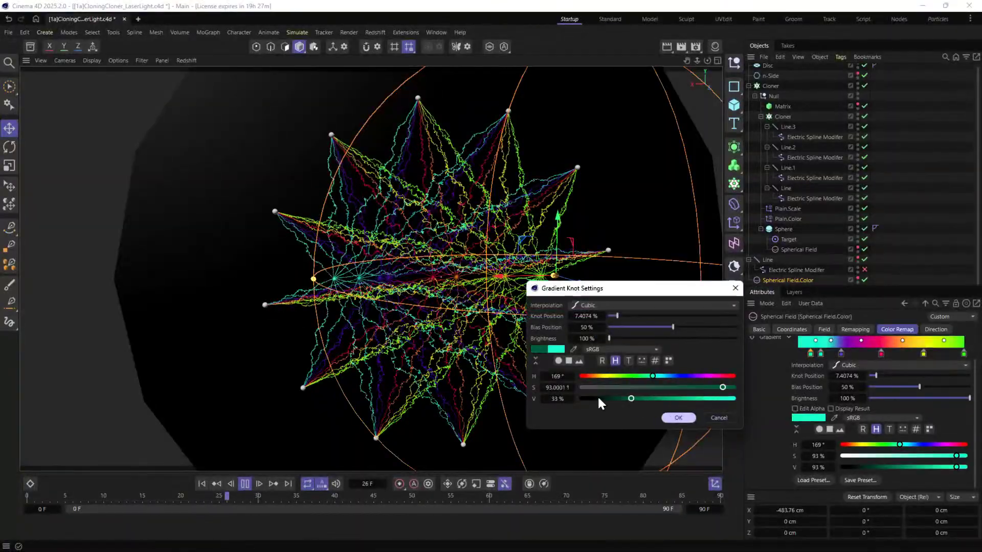
click(670, 418)
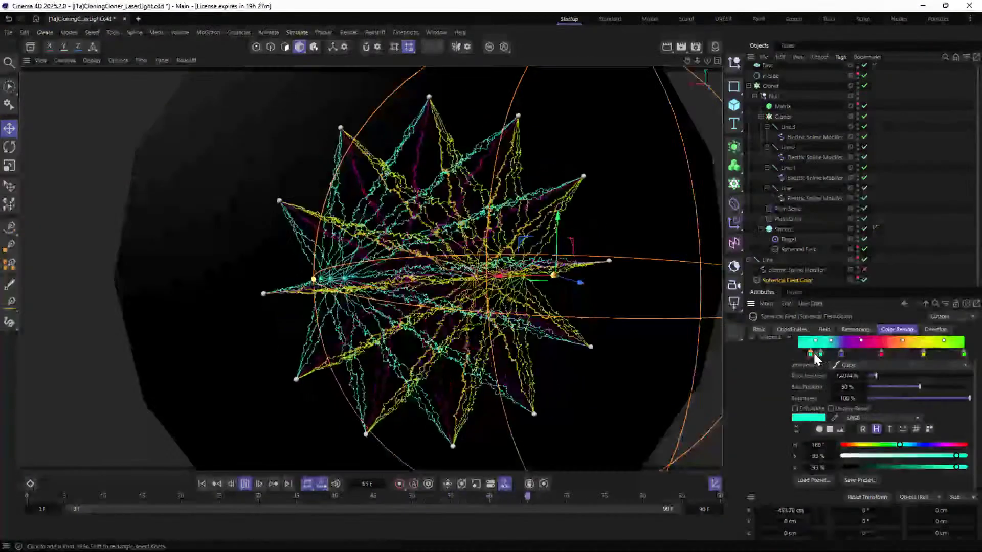
drag(851, 464, 820, 459)
drag(964, 354, 950, 354)
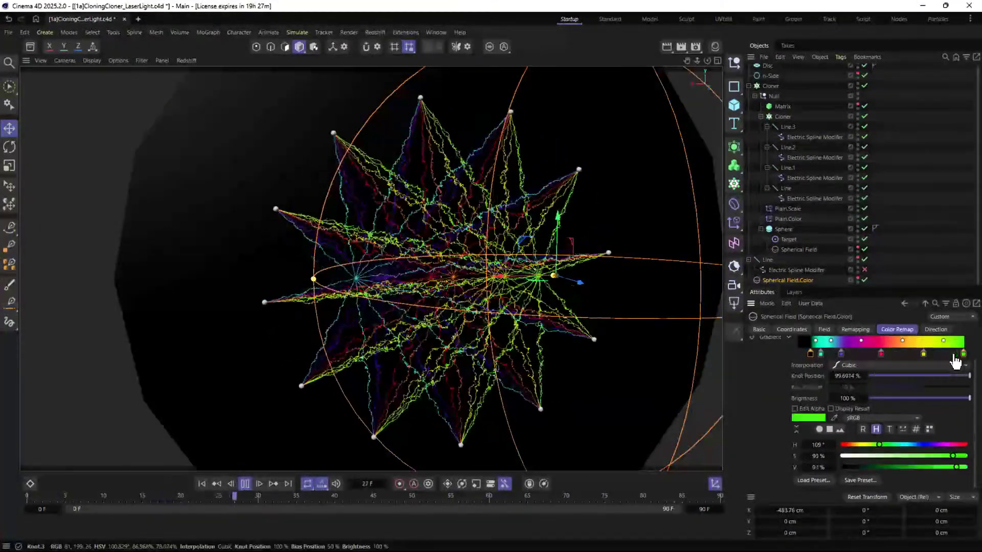
drag(890, 467, 811, 468)
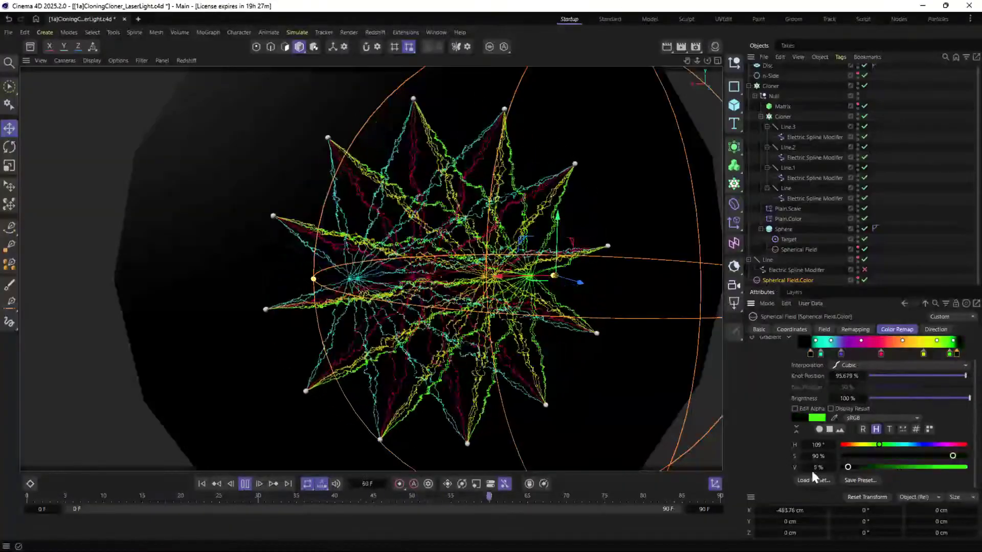
Distribute the knots of the Spherical Field.Color gradient evenly and deselect the field to view the beams.
right_click(878, 352)
click(807, 403)
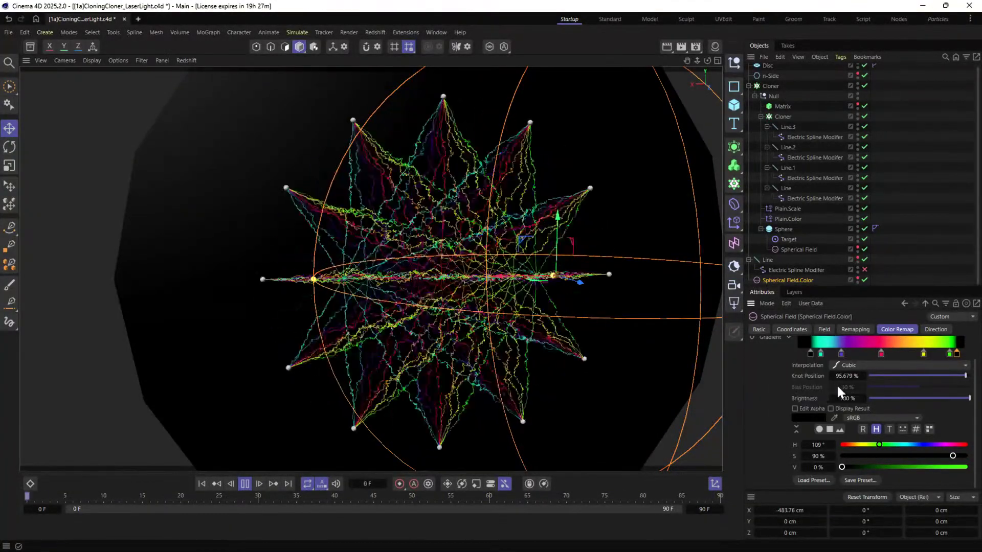
right_click(861, 338)
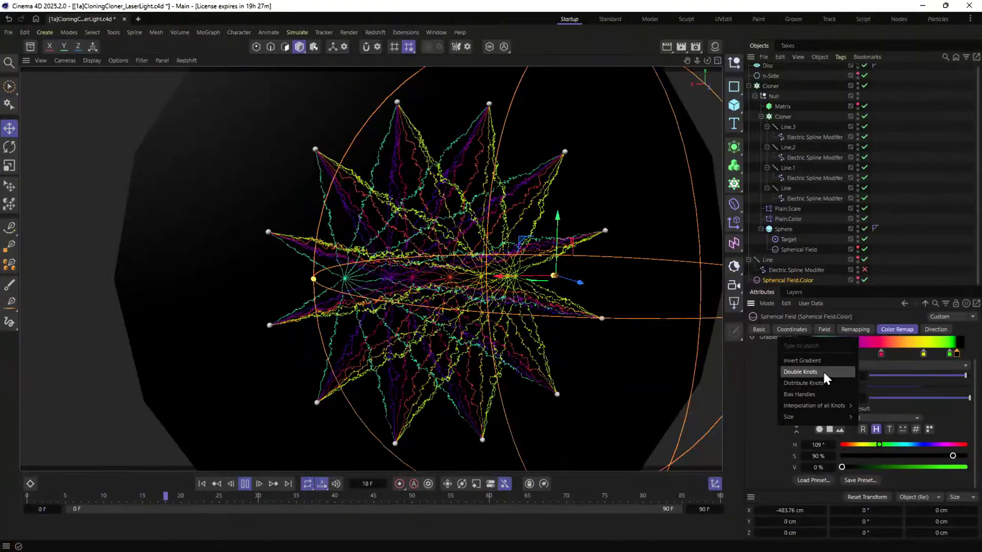
click(818, 383)
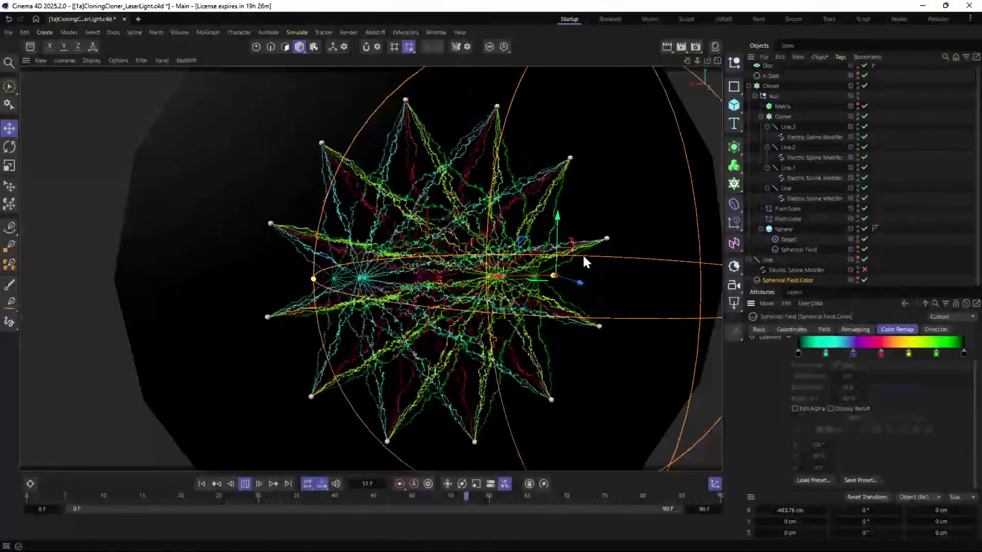
click(587, 236)
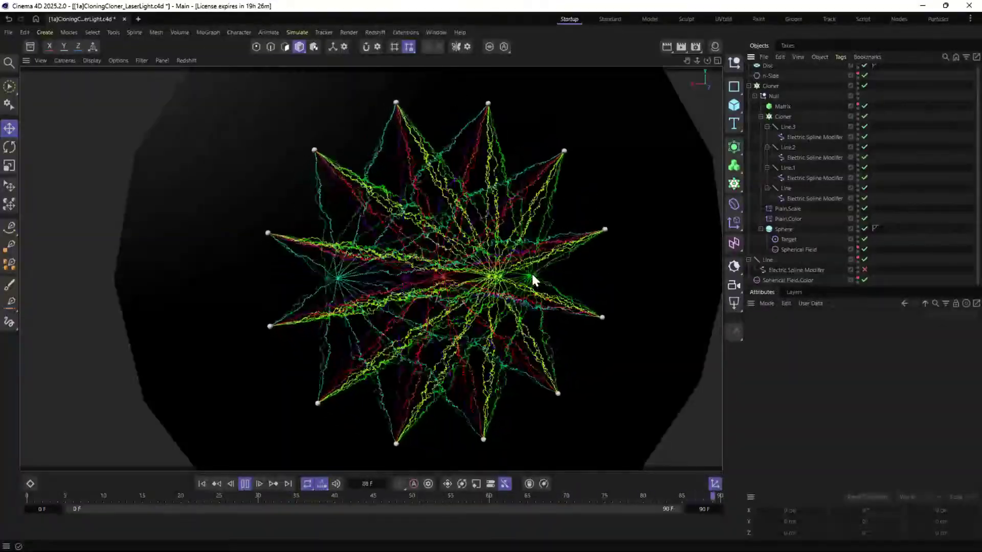
Try different Count values on the Matrix, including 55, and settle on a Count of 5.
click(785, 109)
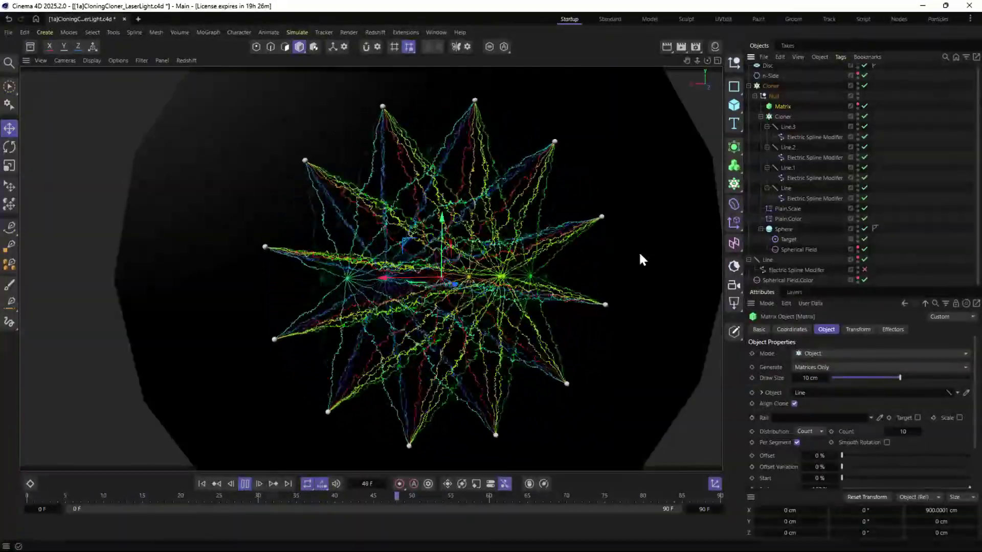
double_click(903, 432)
text(5)
key(Return)
double_click(902, 431)
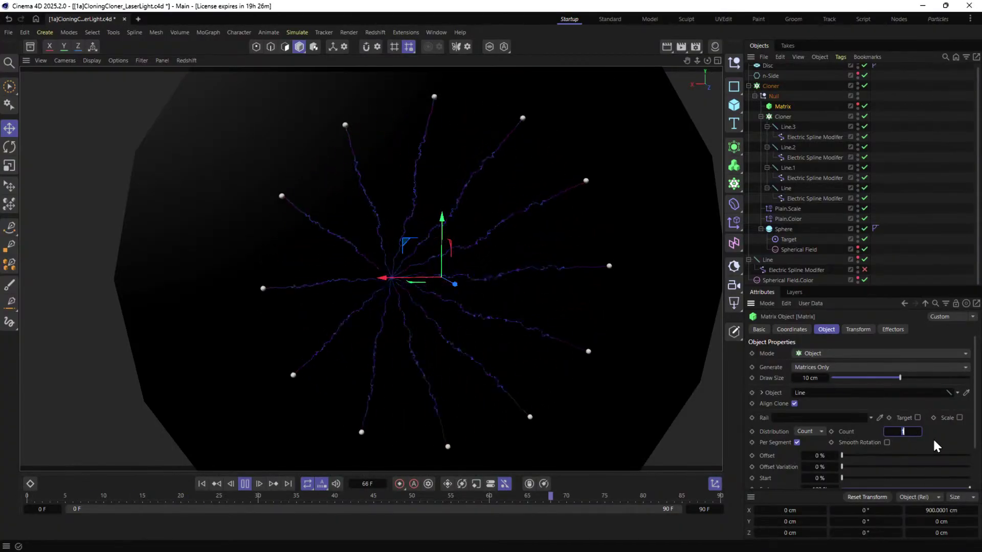
double_click(912, 432)
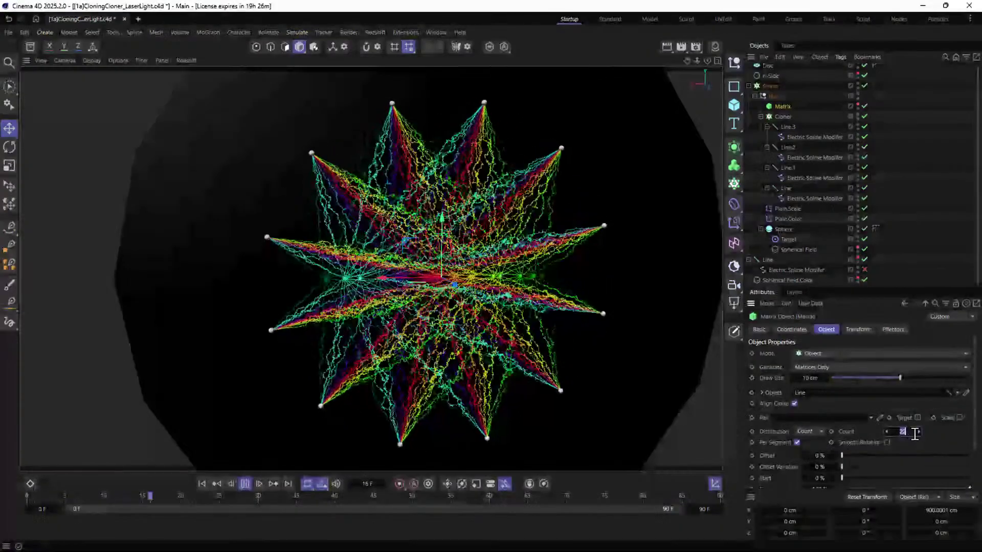
text(55)
key(Return)
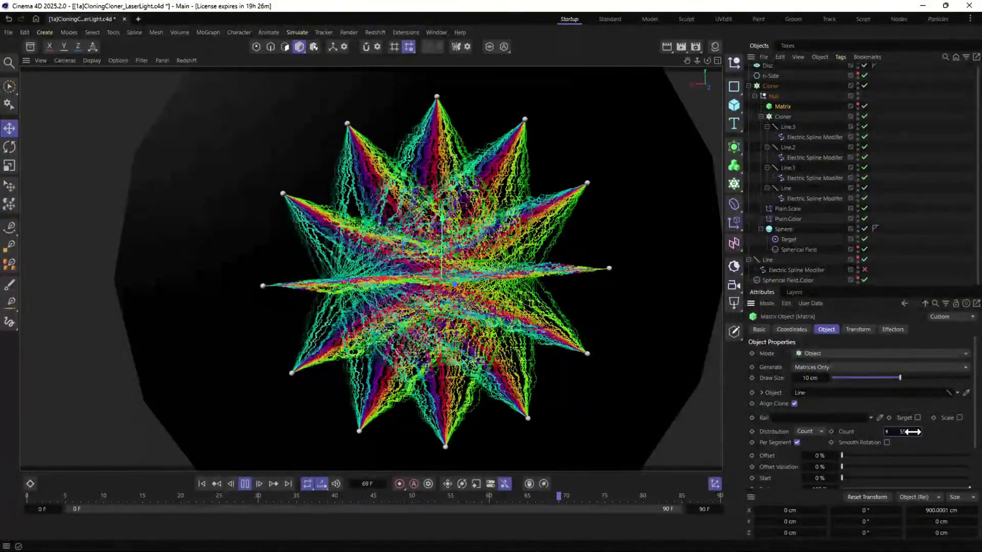
drag(932, 429, 904, 425)
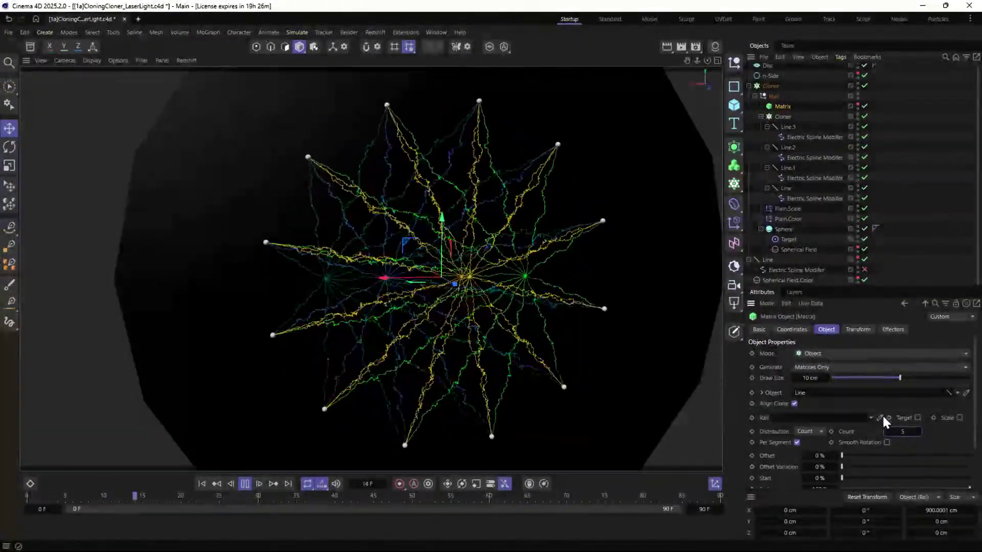
Rename the outer Cloner as Cloner Rig.
click(770, 84)
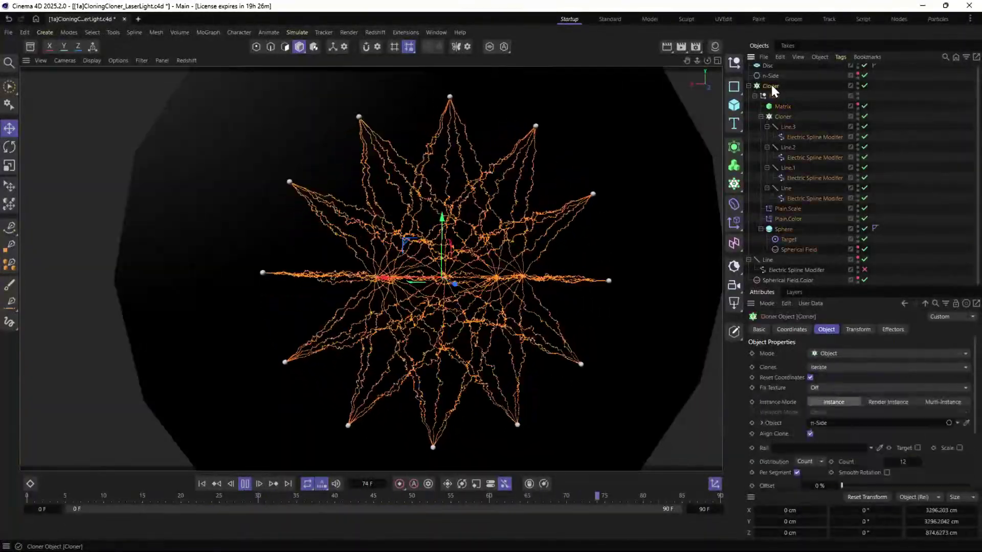
double_click(777, 86)
text(Rig)
key(Return)
Test the Cloner Rig with a Count of 4 and raise its Count to 22.
double_click(904, 462)
text(4)
key(Return)
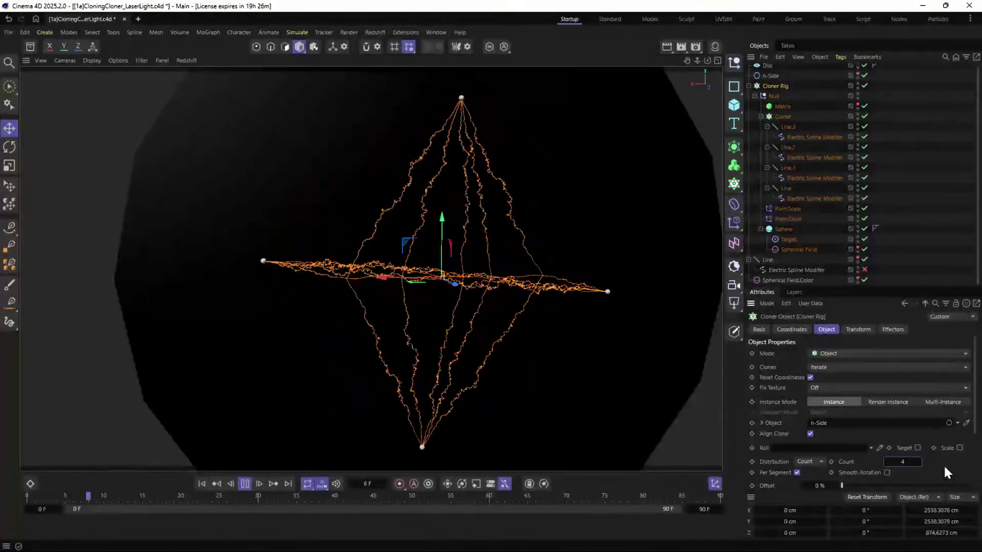
click(895, 196)
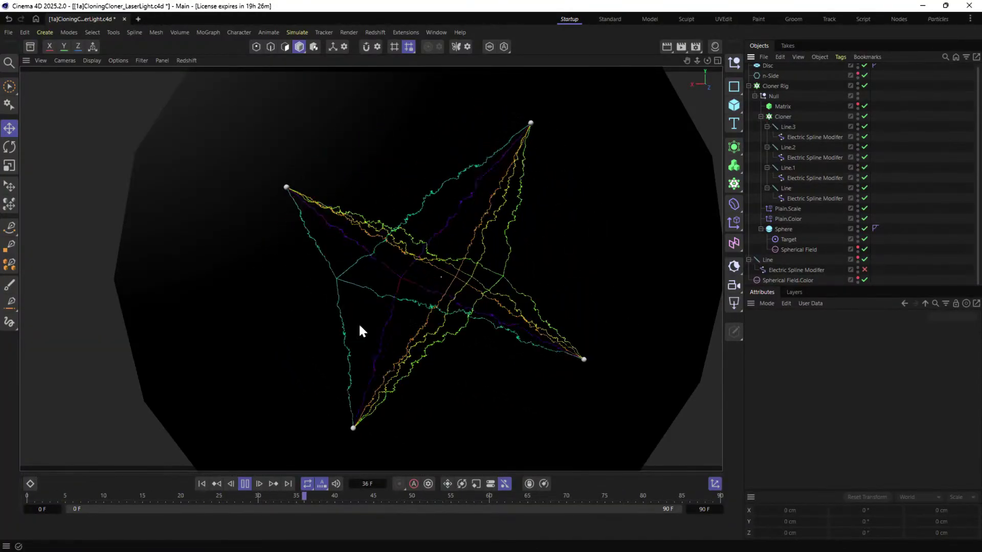
click(771, 93)
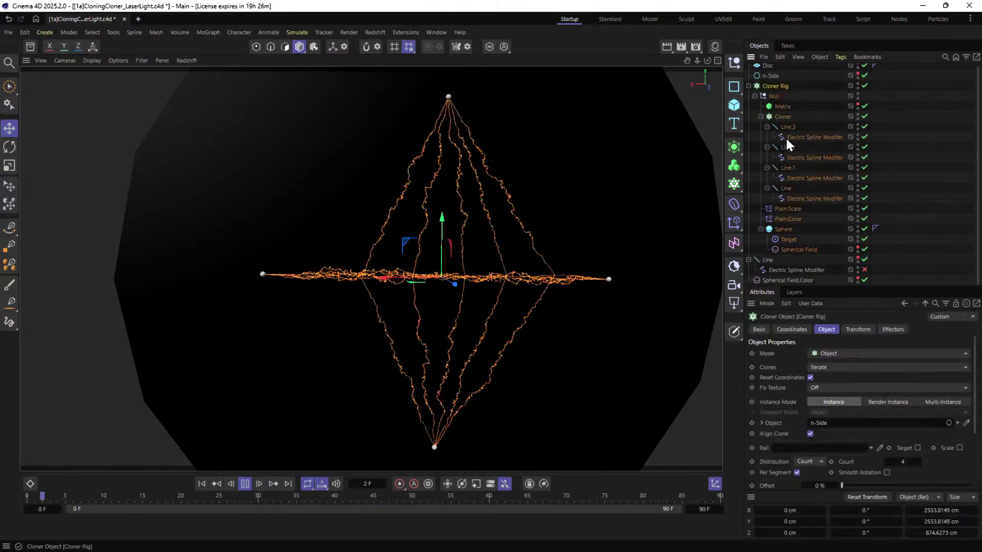
key(Return)
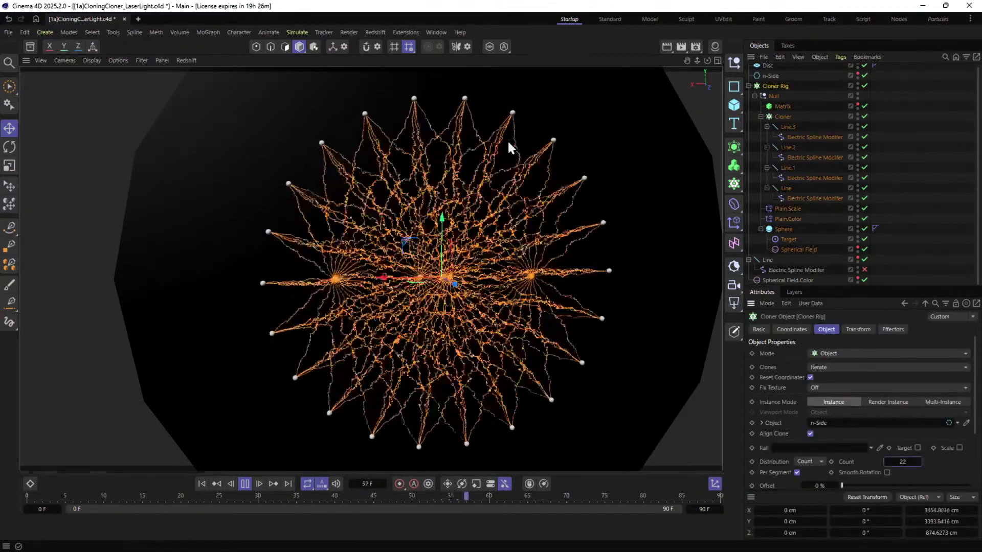
click(885, 189)
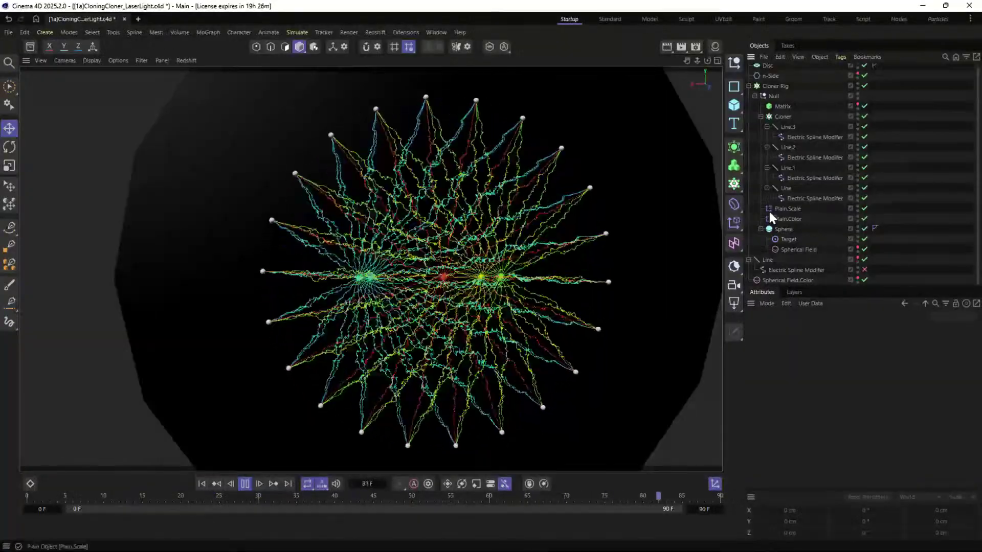
Review the Matrix's Rate and Rate Variation settings.
click(783, 106)
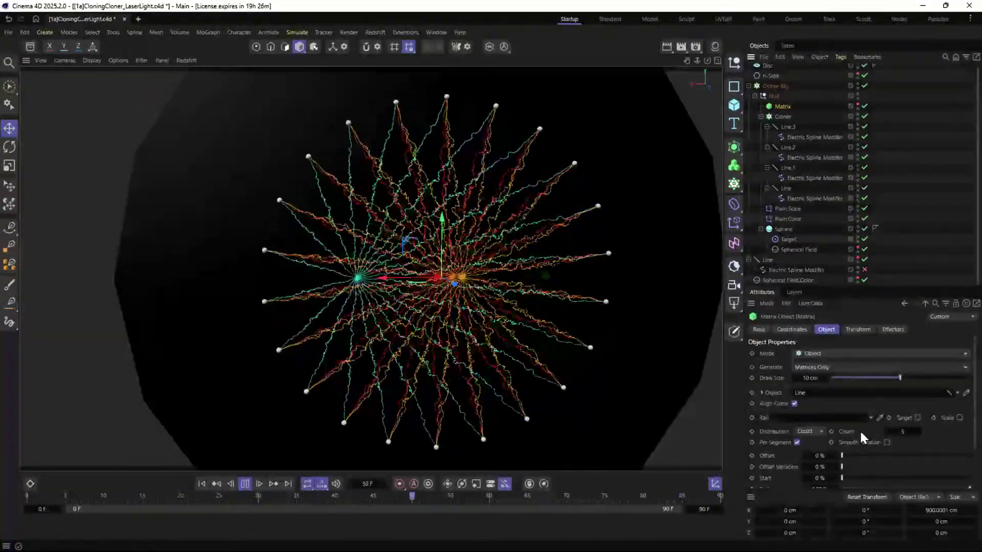
drag(878, 475, 785, 473)
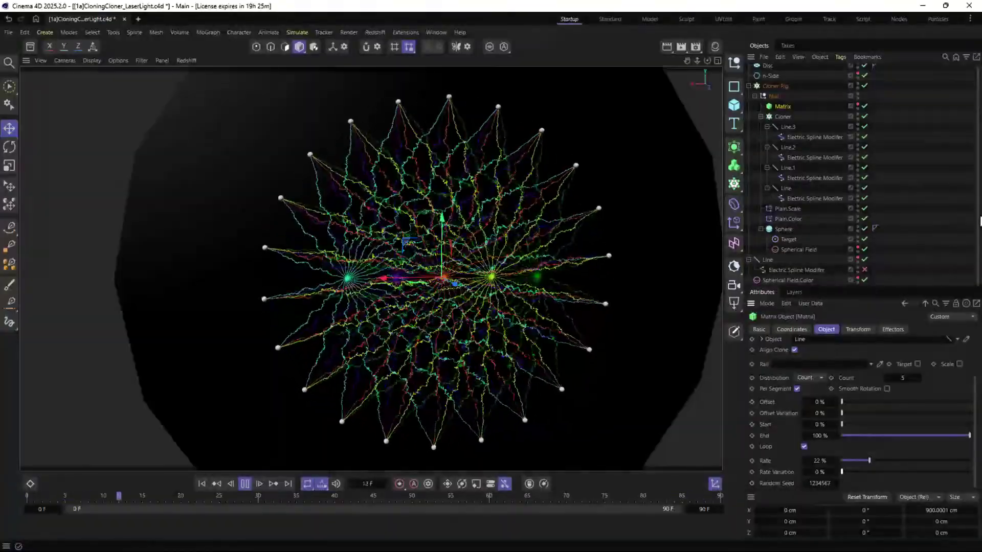
Set the Noise Type of all four Electric Spline Modifiers in the inner Cloner to Perlin.
click(793, 137)
ctrl+click(805, 158)
ctrl+click(798, 178)
ctrl+click(815, 199)
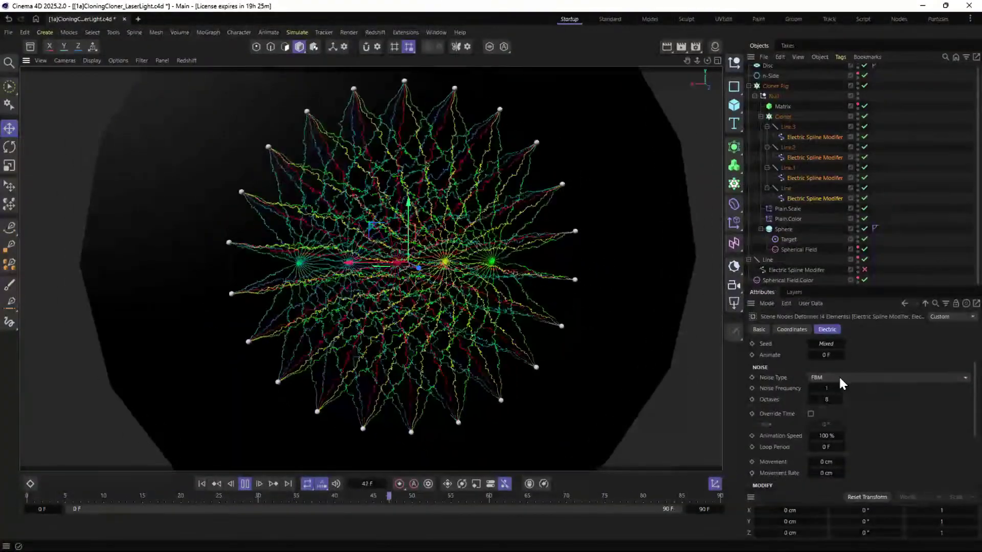
click(839, 378)
click(735, 24)
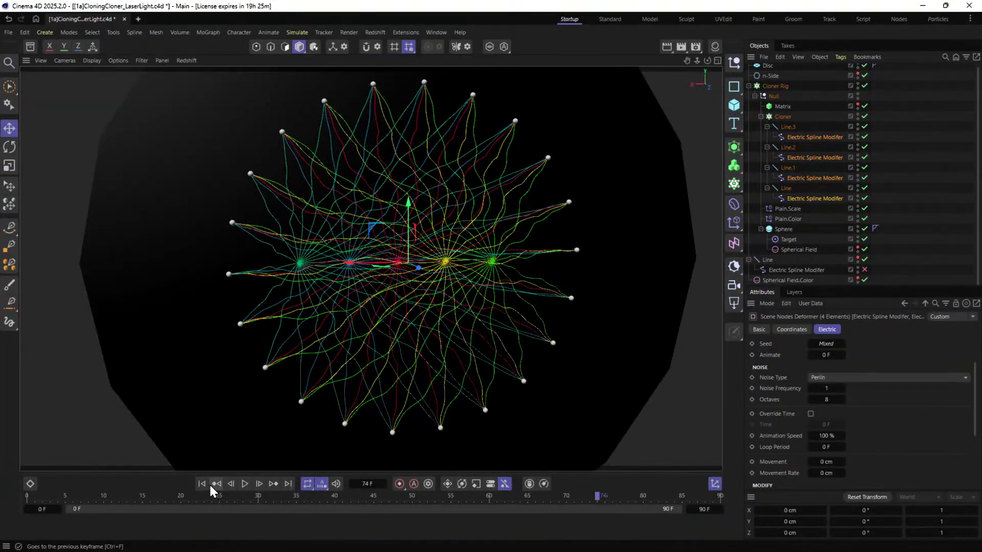
Save the scene as [1b]CloningCloner_LaserLight.c4d and start the animation playback.
key(ctrl+shift+s)
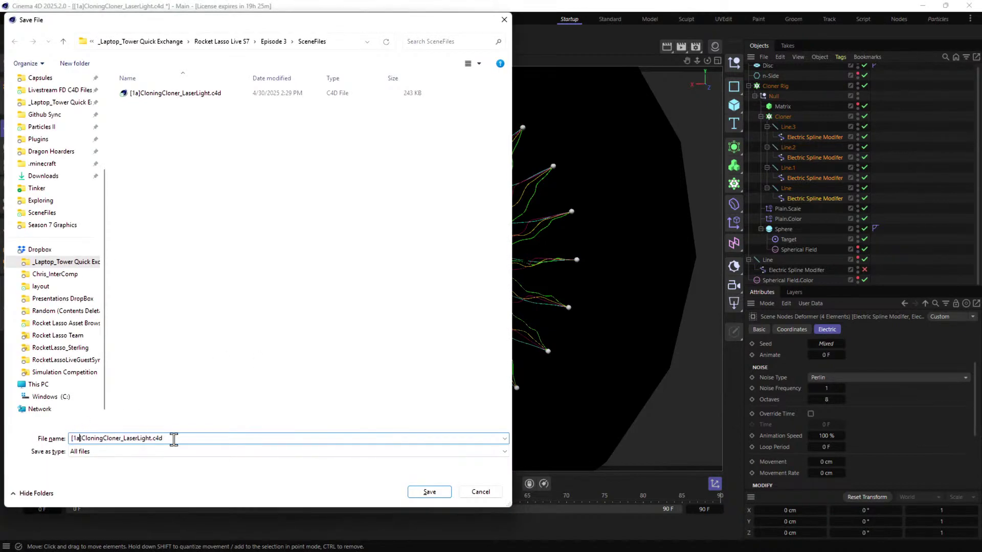
click(446, 496)
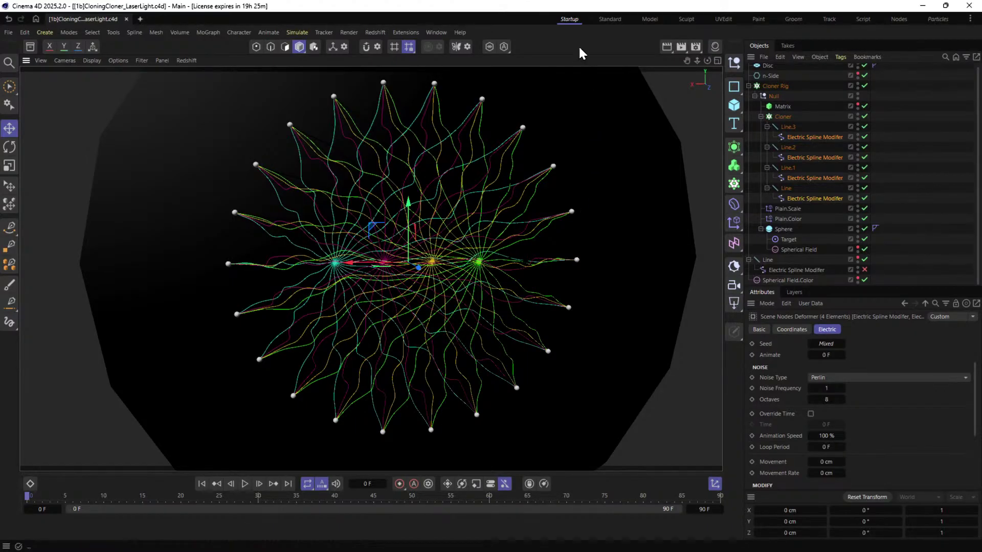
click(245, 483)
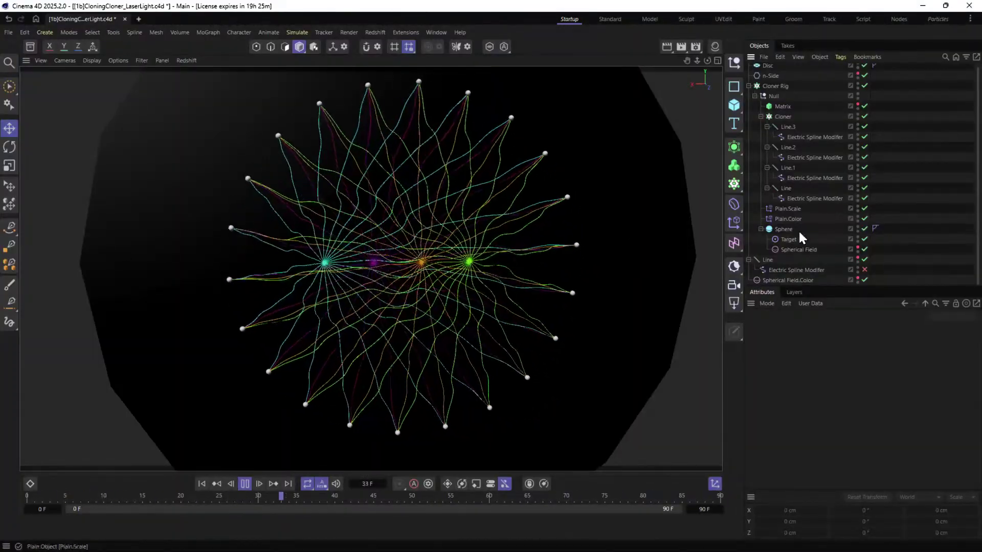
Scale the root-level Line up to about 2917 cm long.
click(771, 261)
key(t)
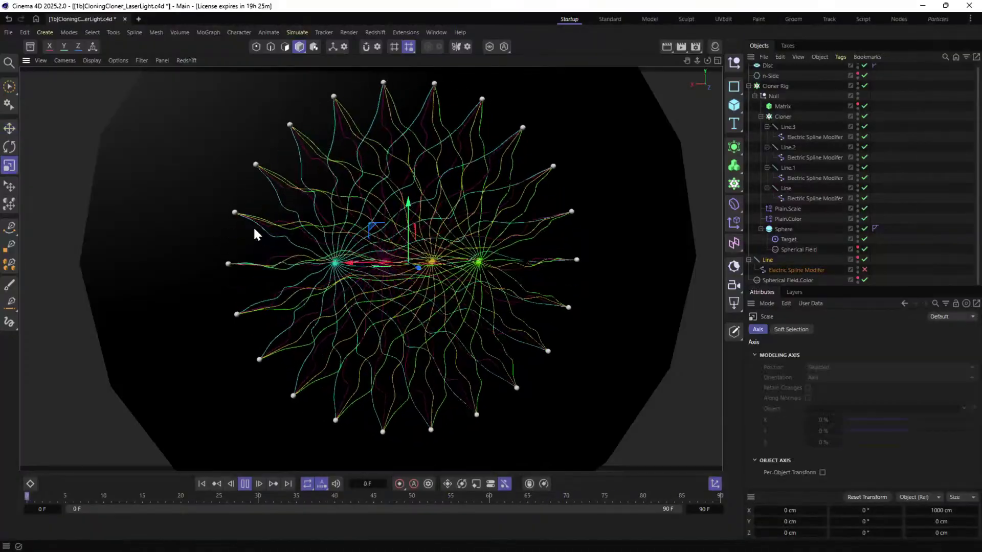
drag(538, 171, 690, 171)
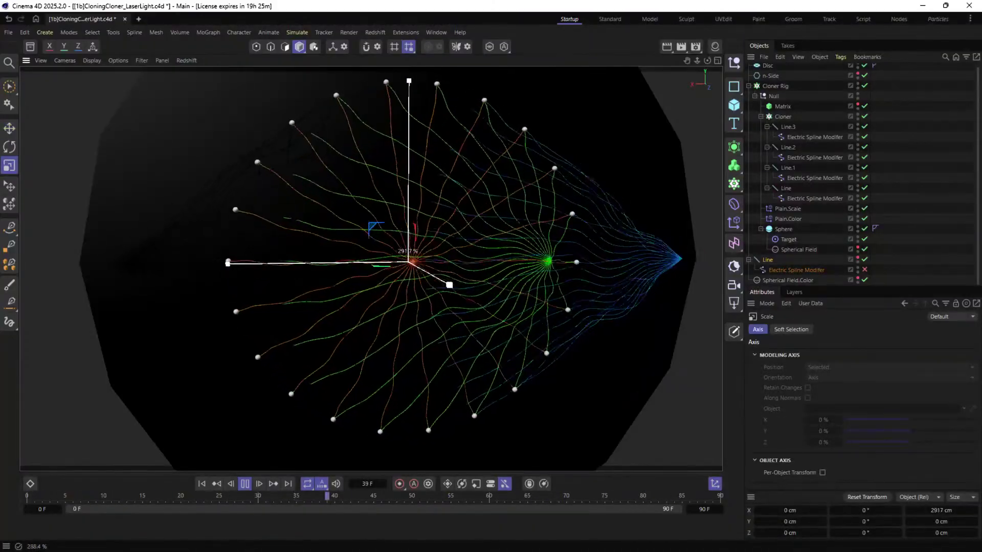
scroll(588, 242, down, 4)
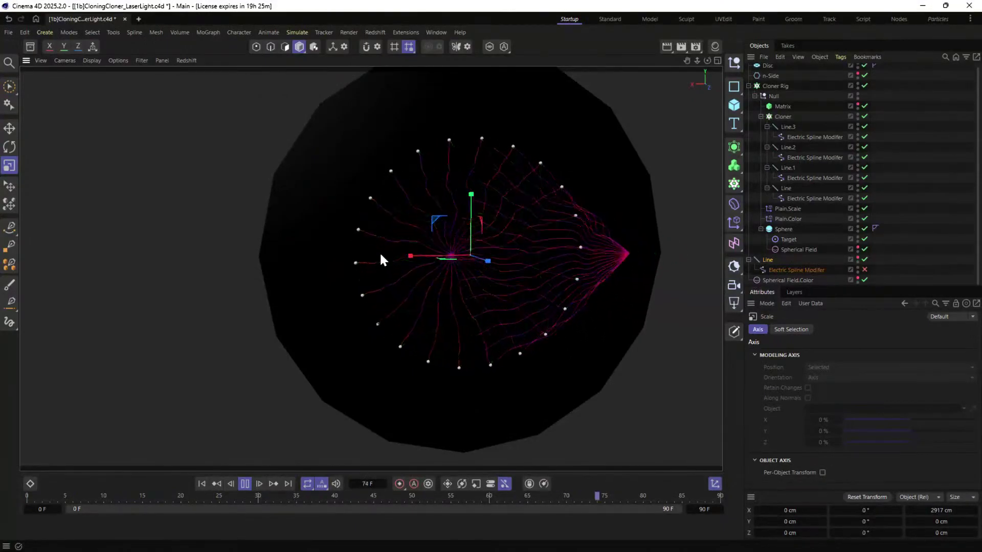
Try shifting Spherical Field.Color along X to about -1420 cm, and undo both the shift and the Line's scaling.
click(799, 281)
drag(393, 303, 721, 279)
key(e)
drag(492, 253, 630, 257)
drag(389, 276, 632, 265)
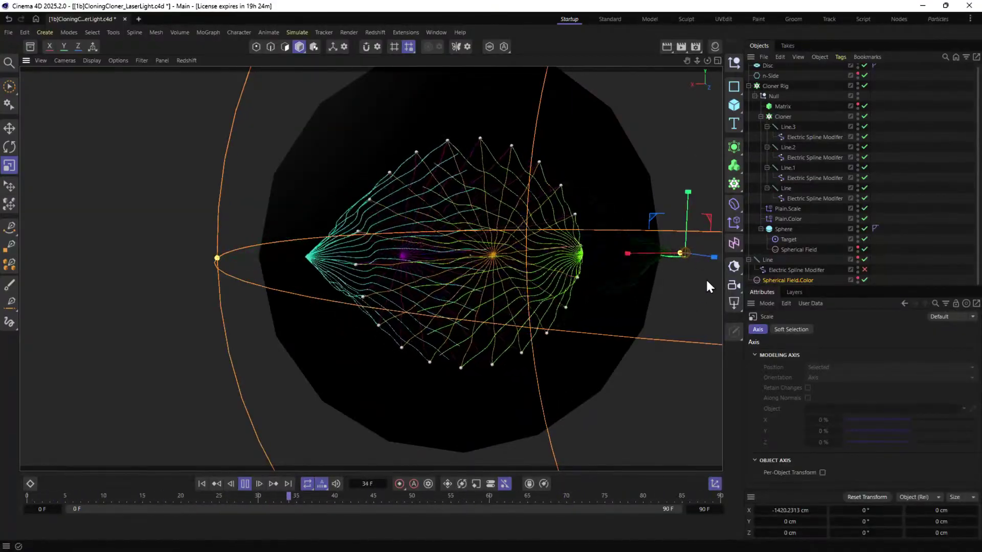
key(ctrl+z)
key(ctrl+z)
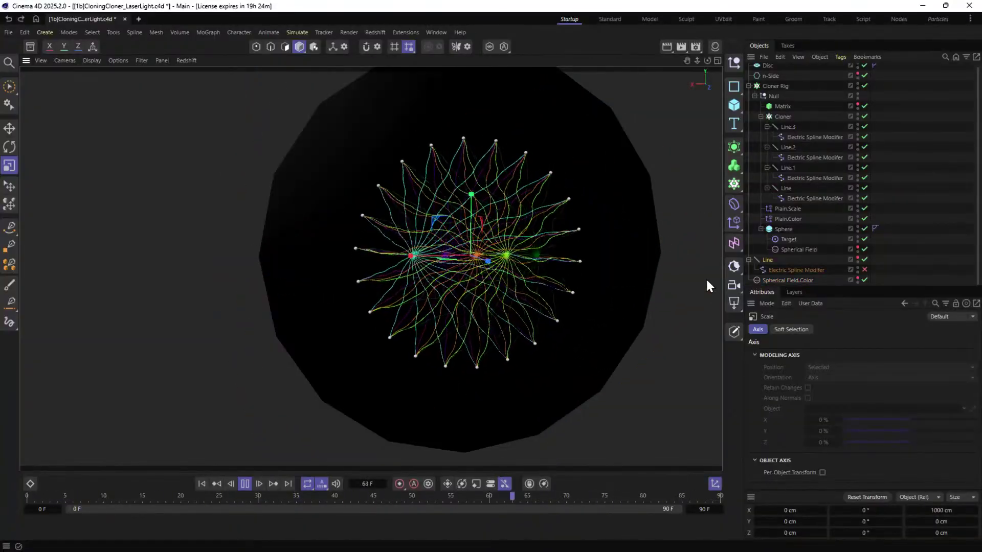
Add a Random effector to the Matrix inside the Cloner Rig.
scroll(516, 250, up, 3)
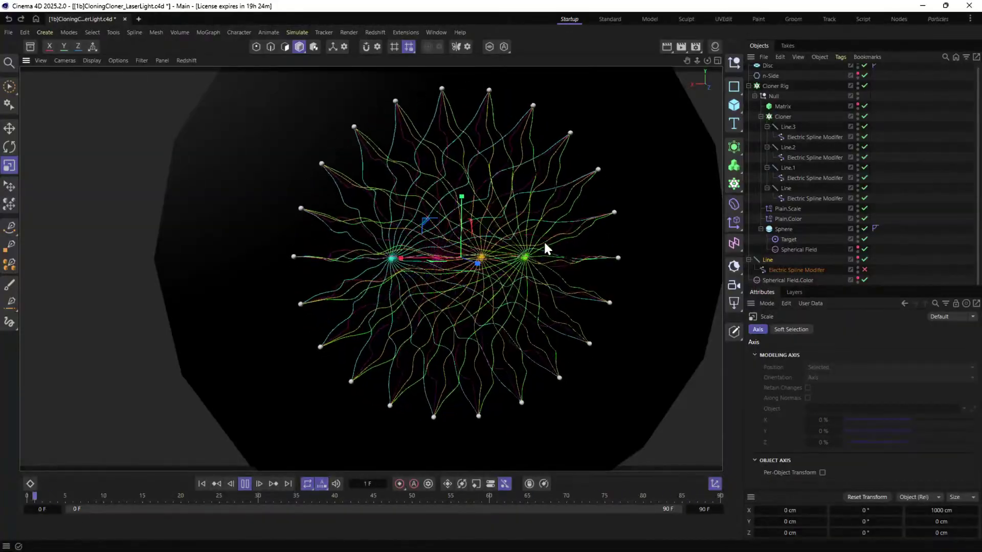
alt+middle_drag(502, 241, 455, 247)
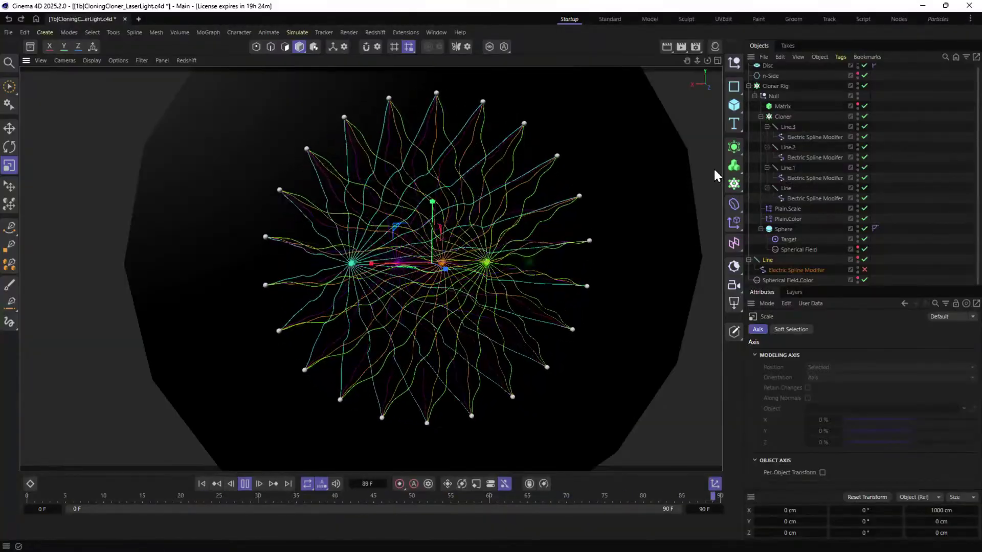
click(781, 107)
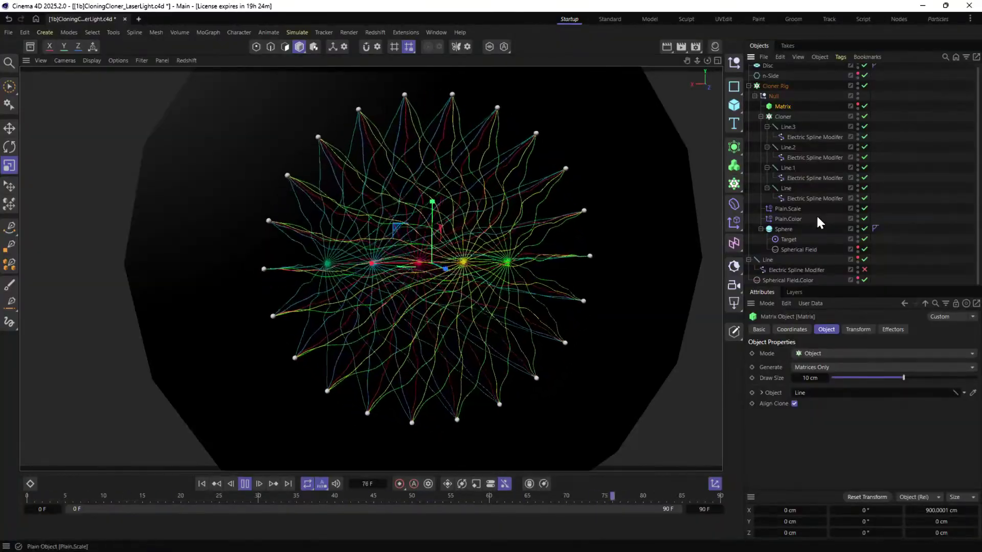
scroll(813, 235, up, 1)
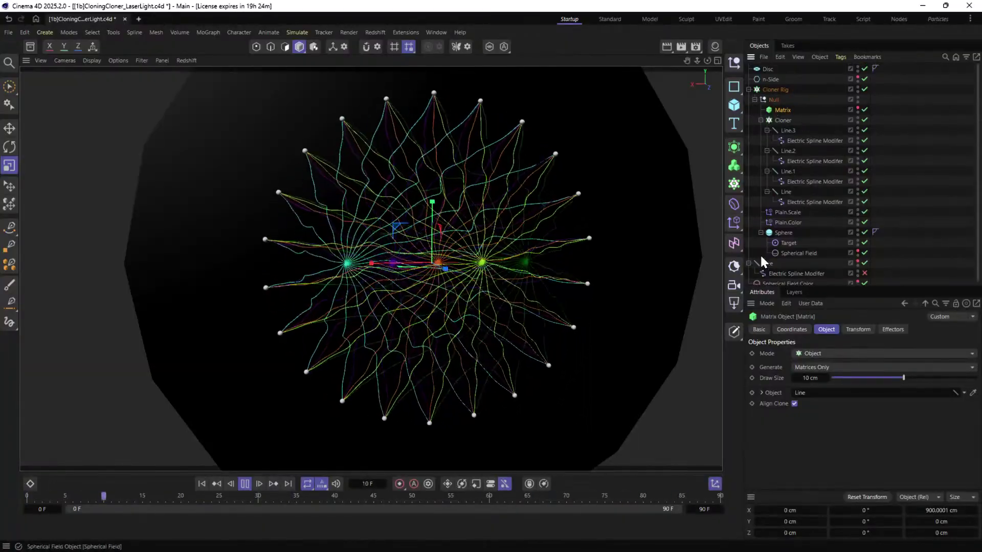
click(734, 223)
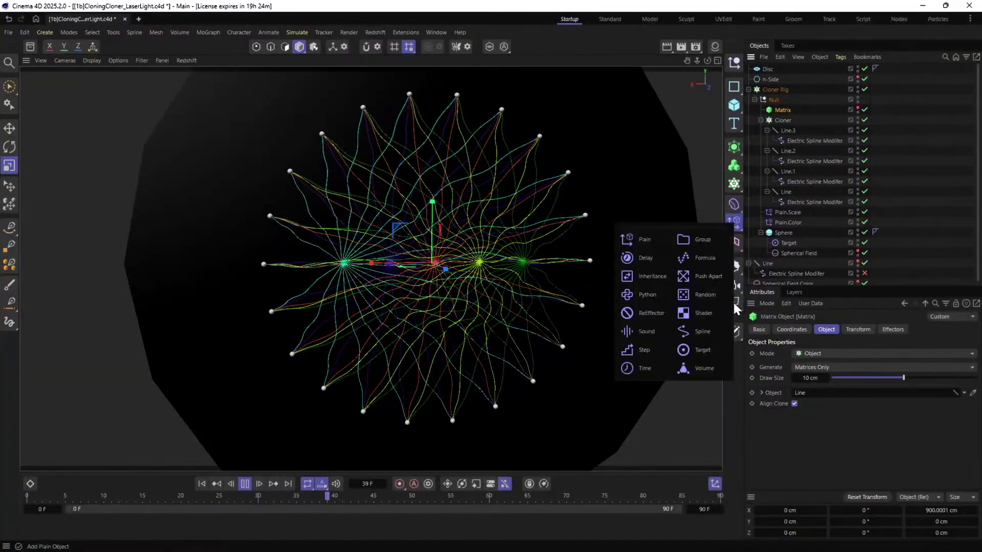
click(705, 292)
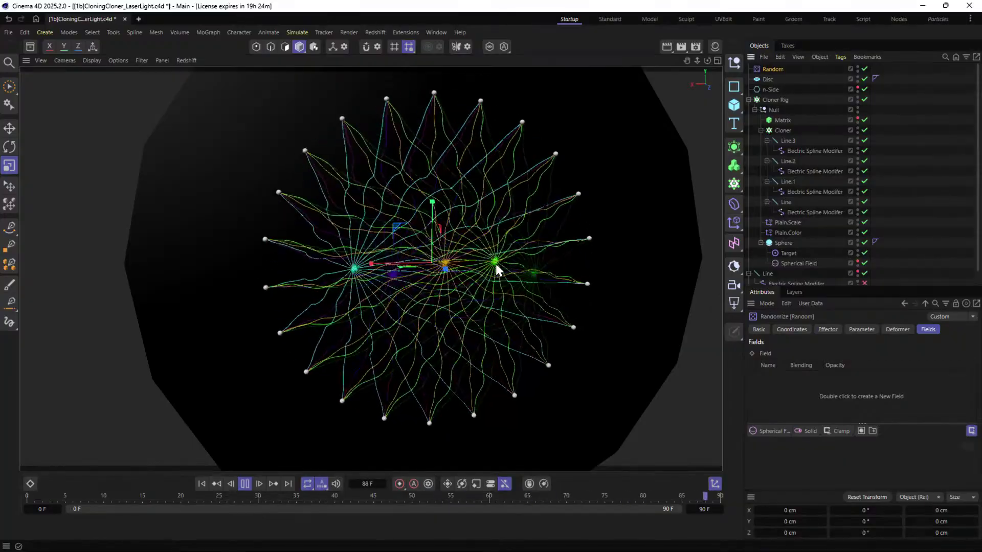
Set the Random effector's Strength to -960 %.
click(861, 330)
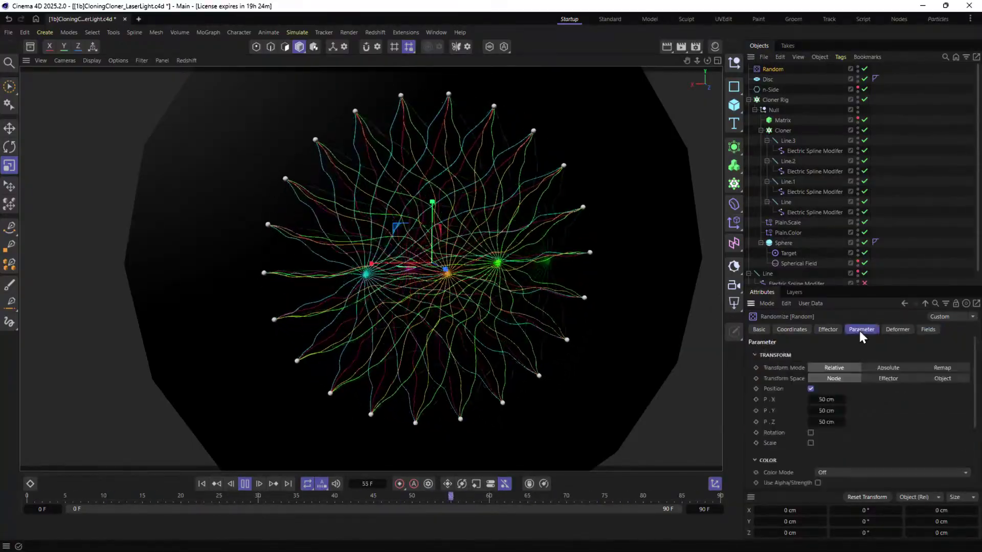
click(828, 330)
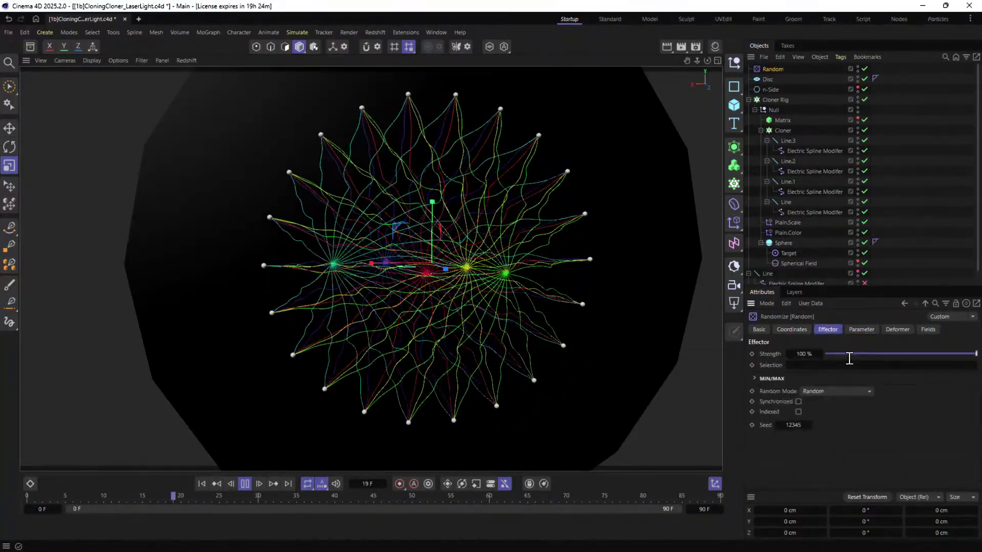
drag(820, 353, 857, 348)
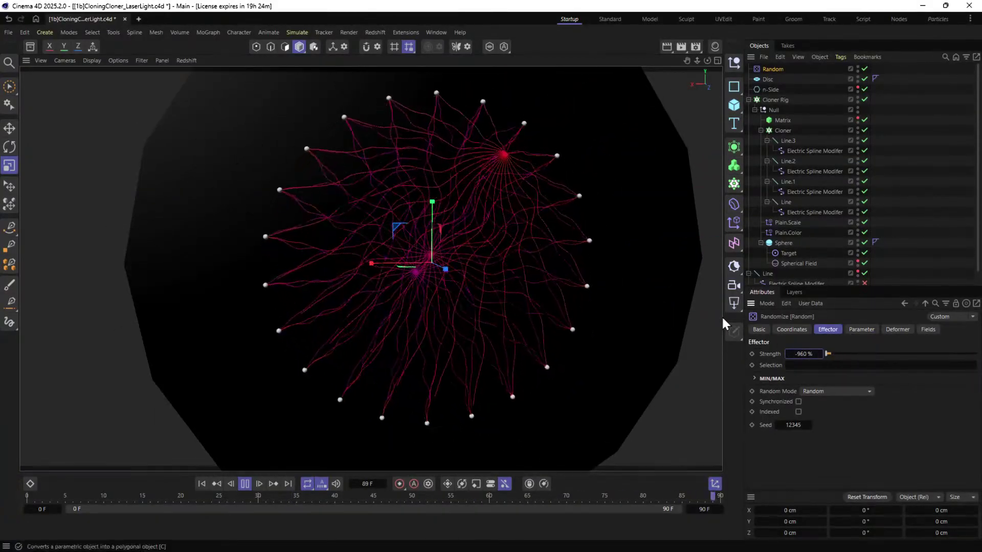
alt+drag(557, 256, 490, 233)
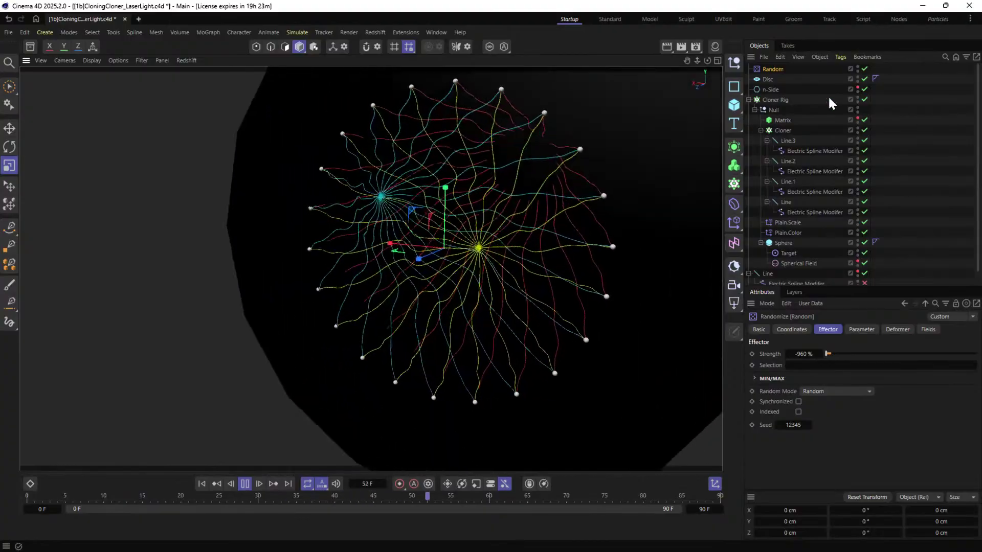
Set the Random effector's X and Z position offsets to 0 cm.
click(861, 329)
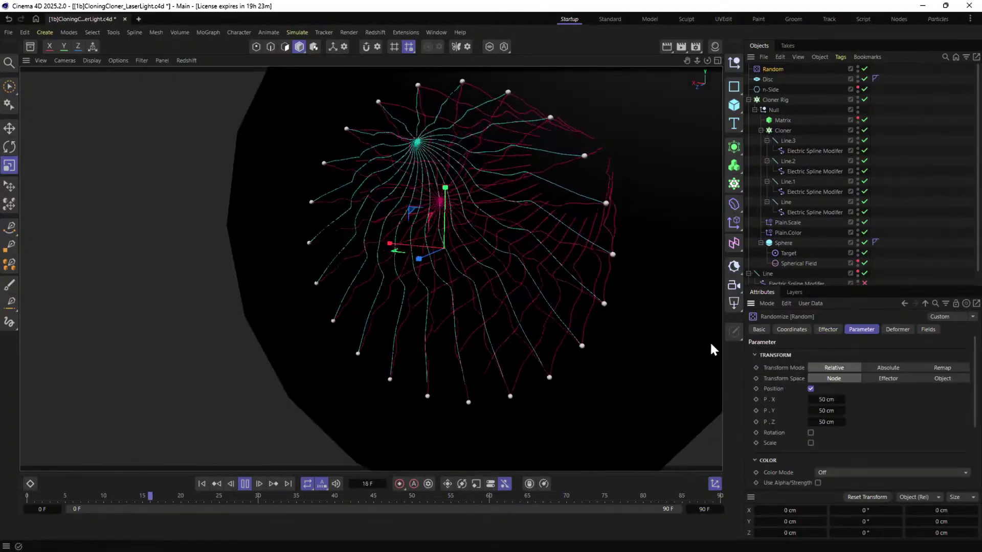
double_click(825, 422)
text(0)
key(Return)
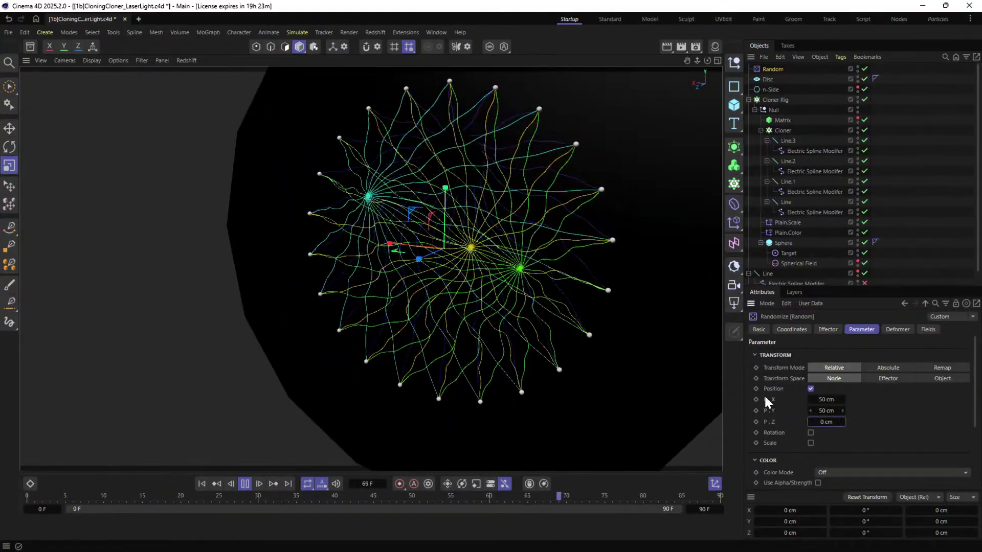
double_click(825, 400)
text(0)
key(Return)
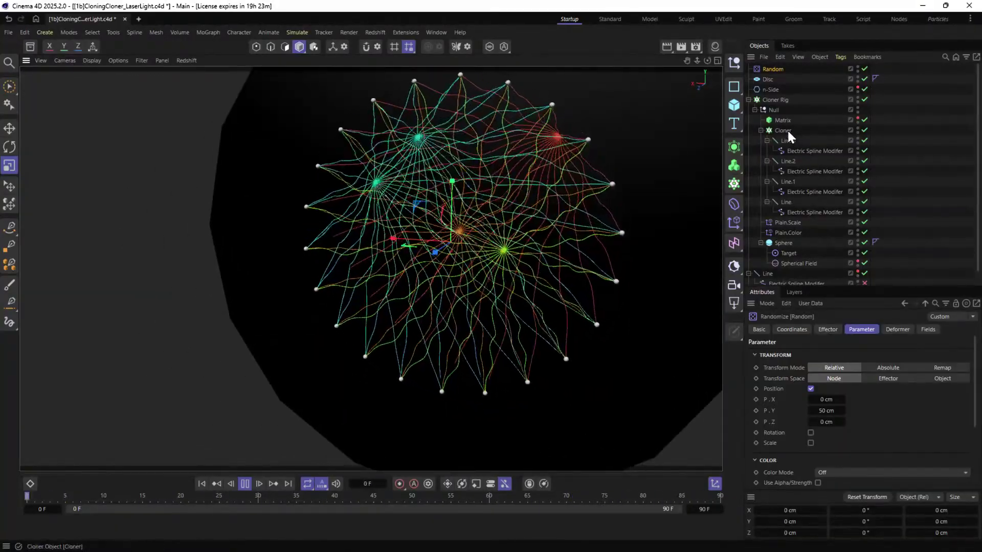
Check the Matrix's effectors and its linked Line, switching the Cloner Rig off and back on.
click(782, 120)
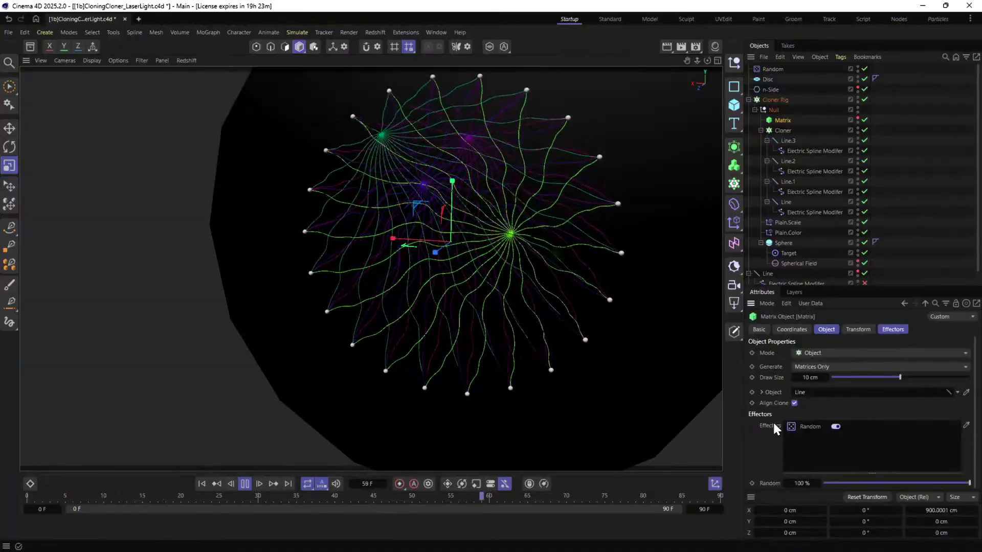
click(824, 330)
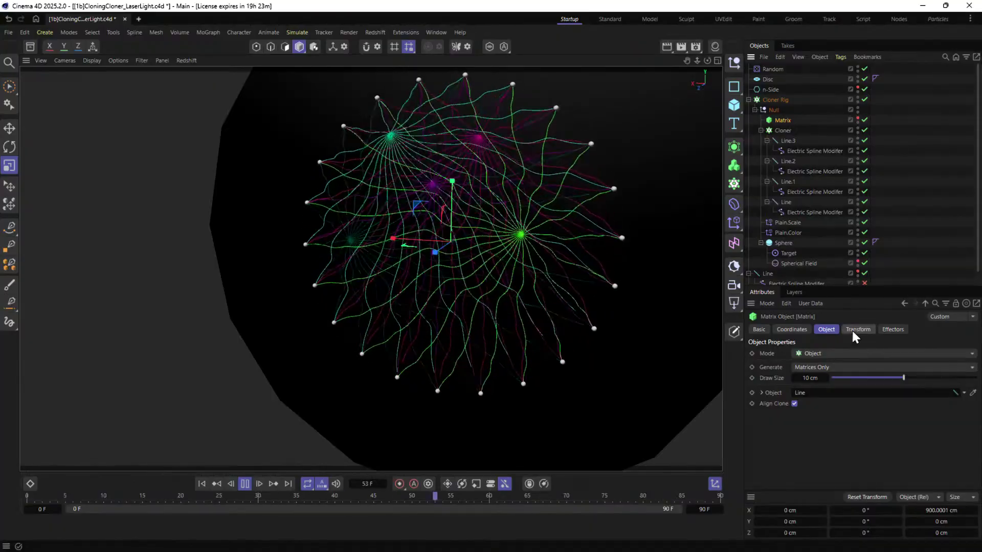
click(761, 393)
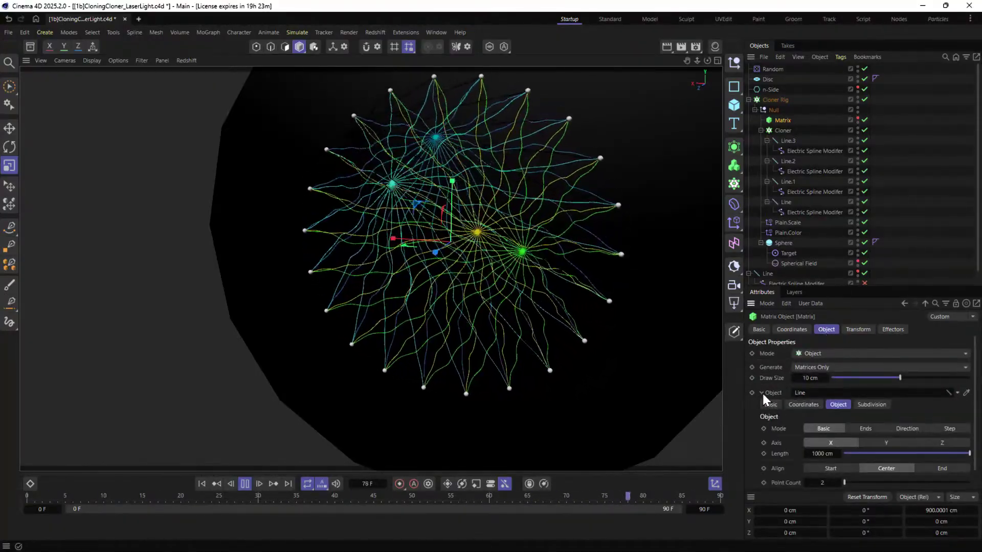
click(761, 392)
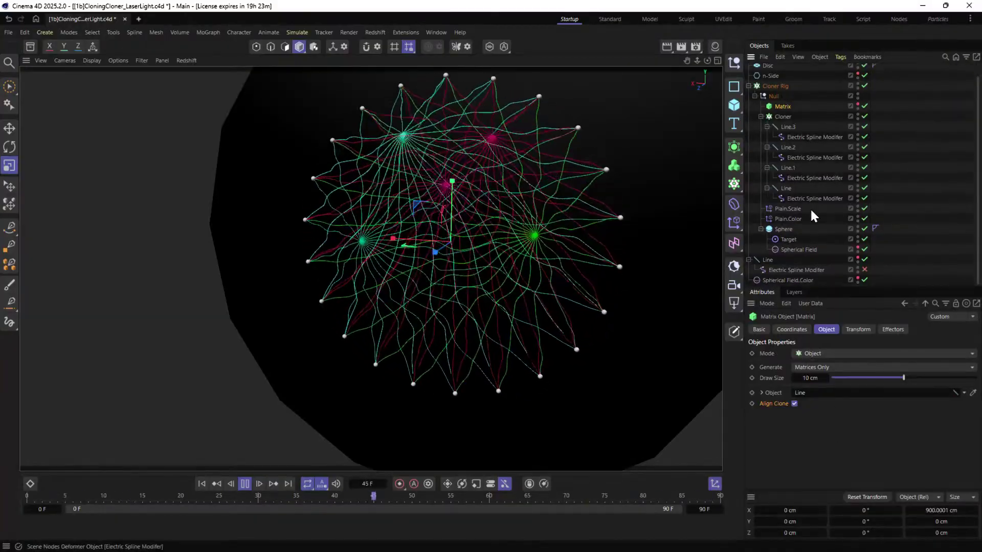
click(863, 120)
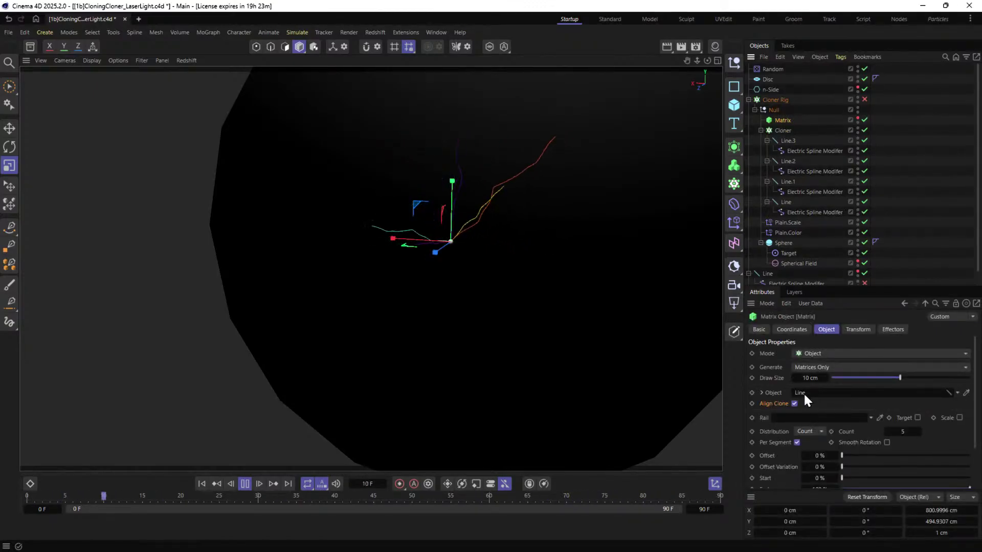
click(864, 100)
Try a Count of 15 on the Matrix and restore the Count to 5.
double_click(902, 431)
key(BackSpace)
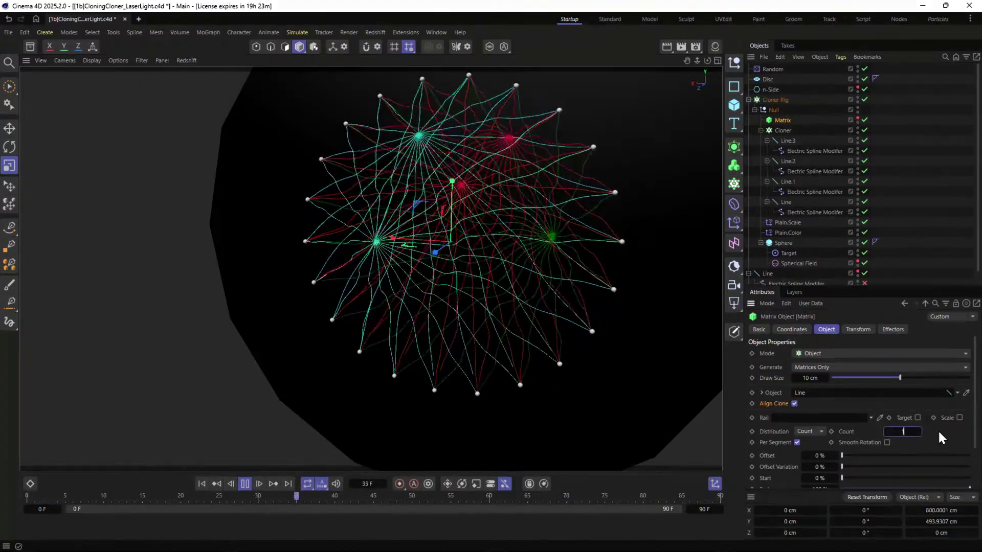
text(15)
key(Return)
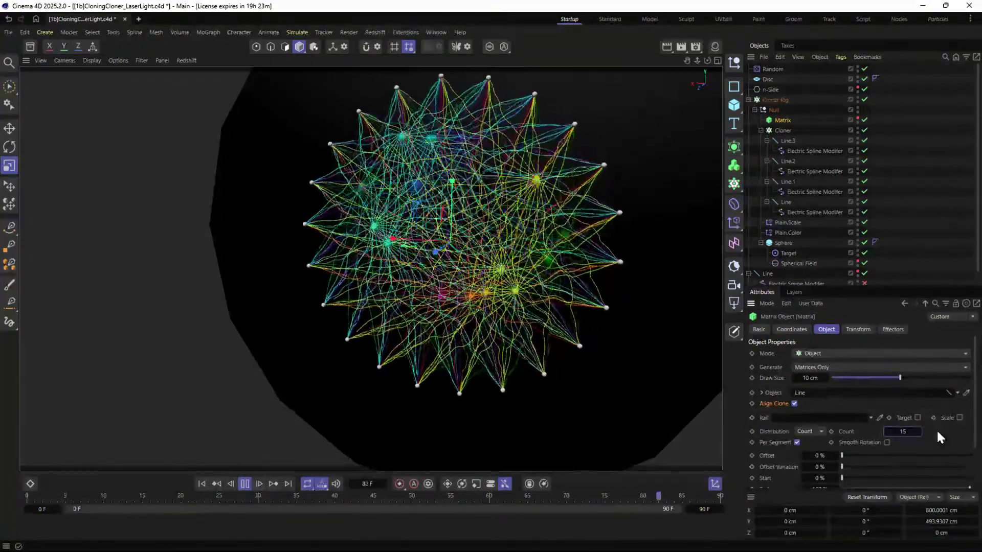
key(BackSpace)
text(1)
text(5)
key(Return)
key(BackSpace)
key(Return)
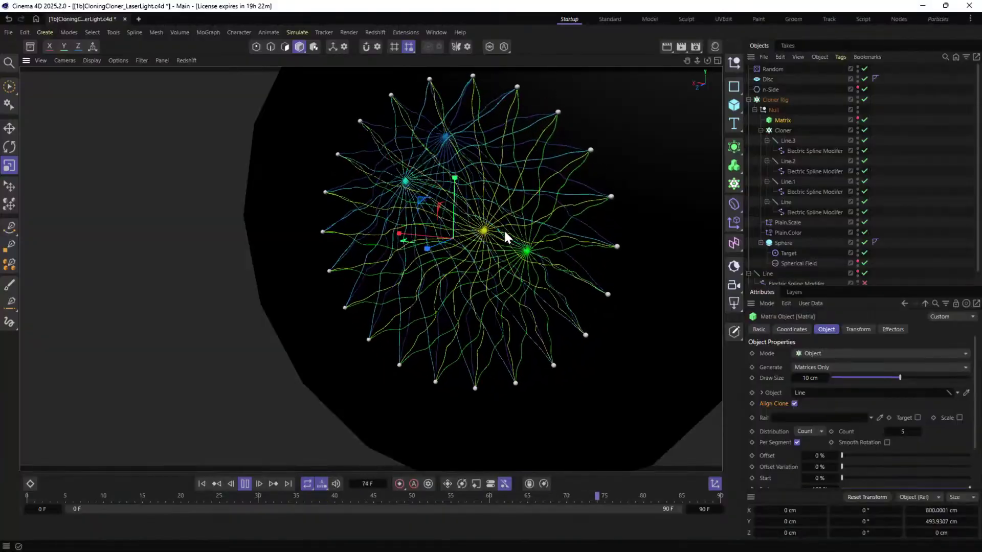
Stop playback and give the inner Cloner's four Lines RS Object tags with the Curve Mode set to Hair Strands.
alt+drag(506, 210, 444, 294)
click(245, 484)
alt+drag(406, 351, 416, 293)
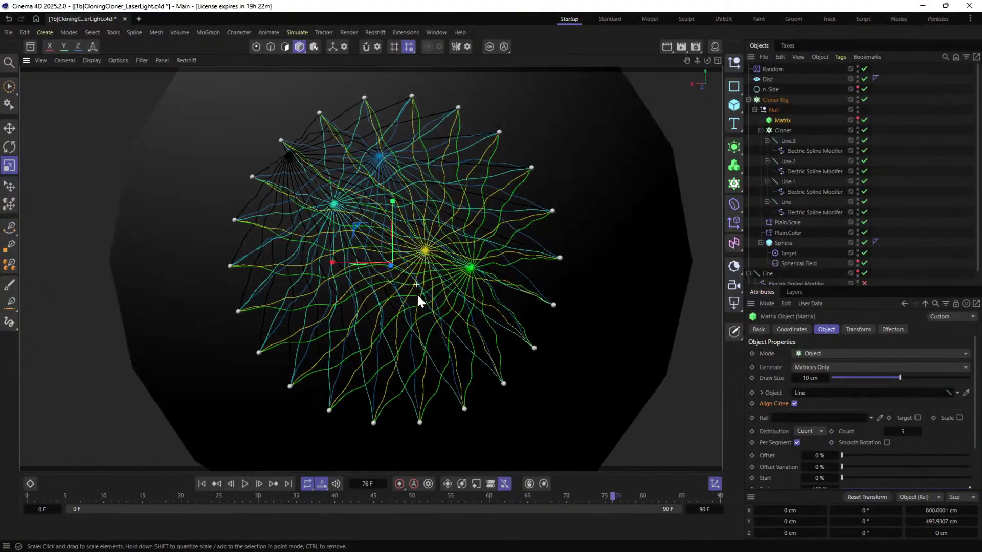
scroll(435, 301, up, 2)
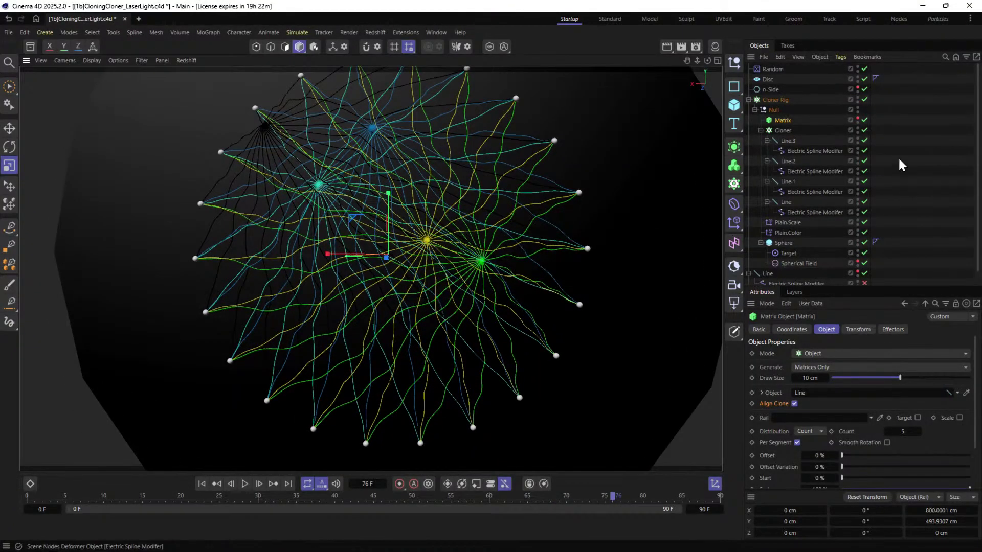
click(790, 143)
shift+click(790, 160)
right_click(781, 203)
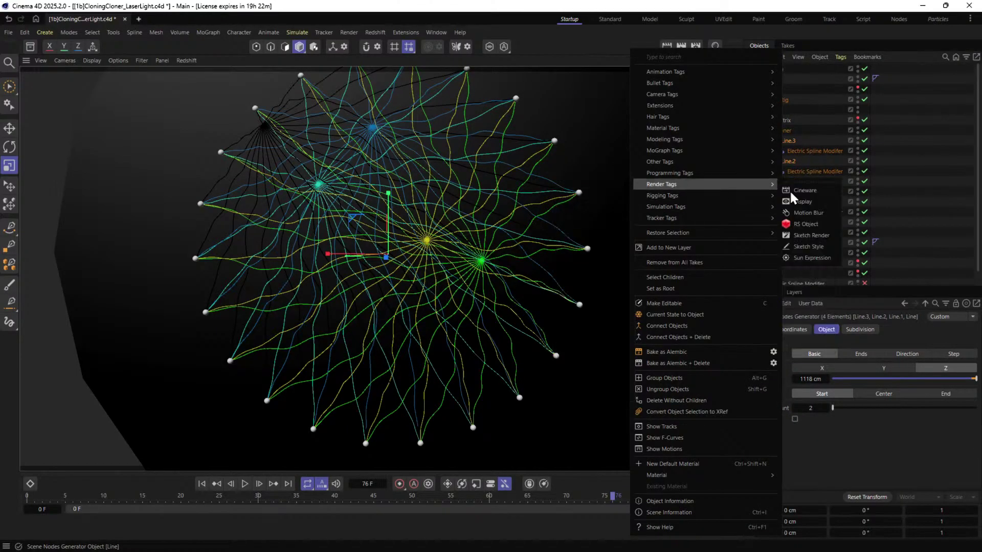
click(807, 221)
click(824, 365)
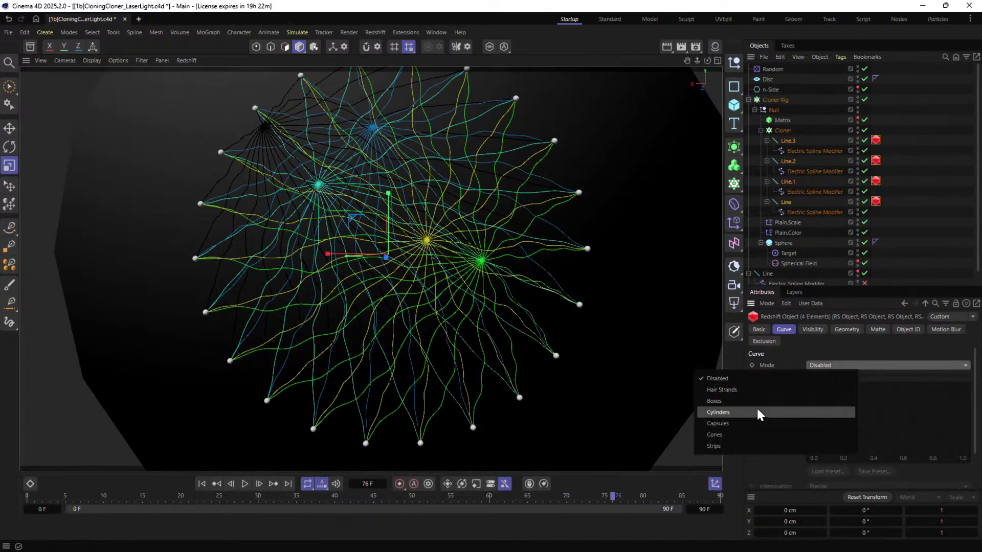
click(740, 391)
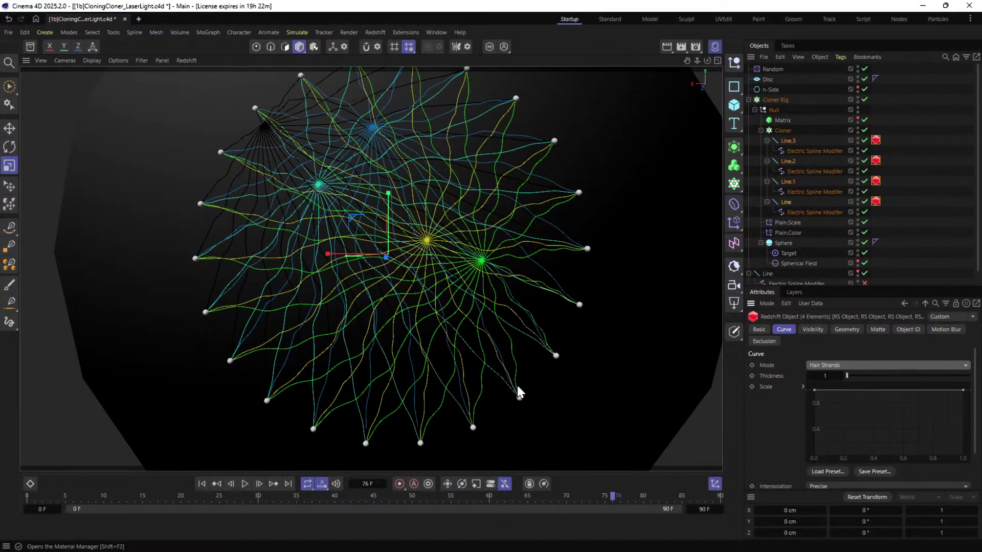
Switch to Windows and open Task Manager.
key(super)
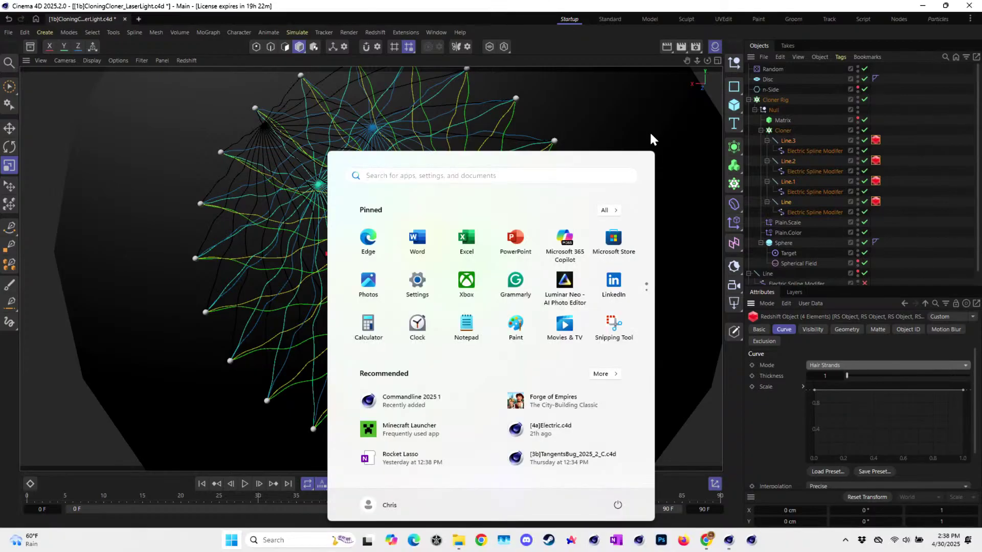
text(tas)
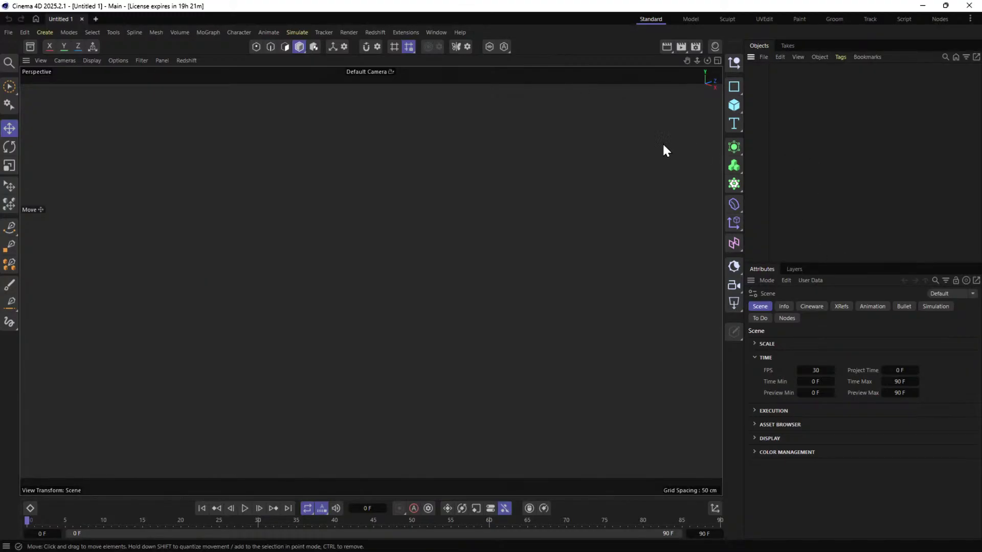
click(11, 31)
mouse_move(70, 87)
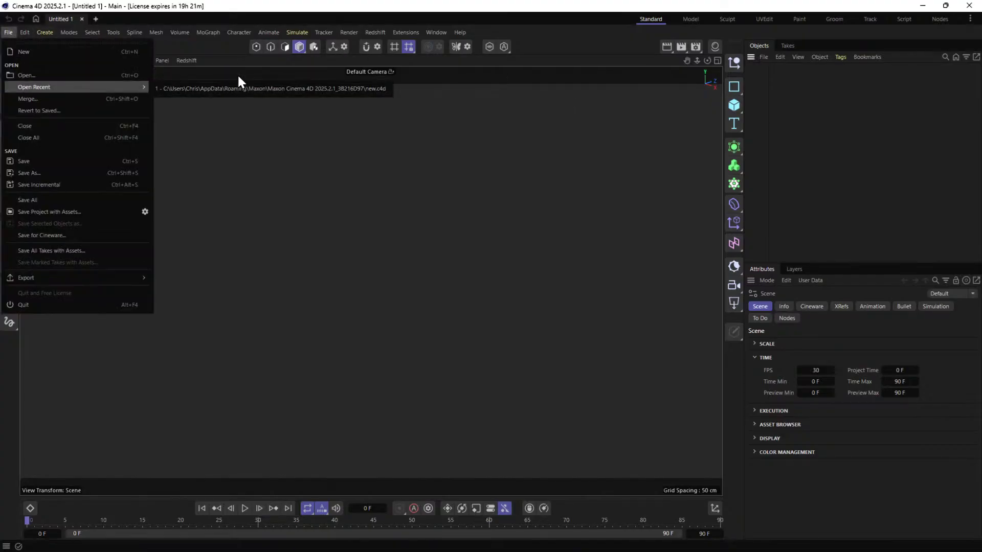
click(217, 47)
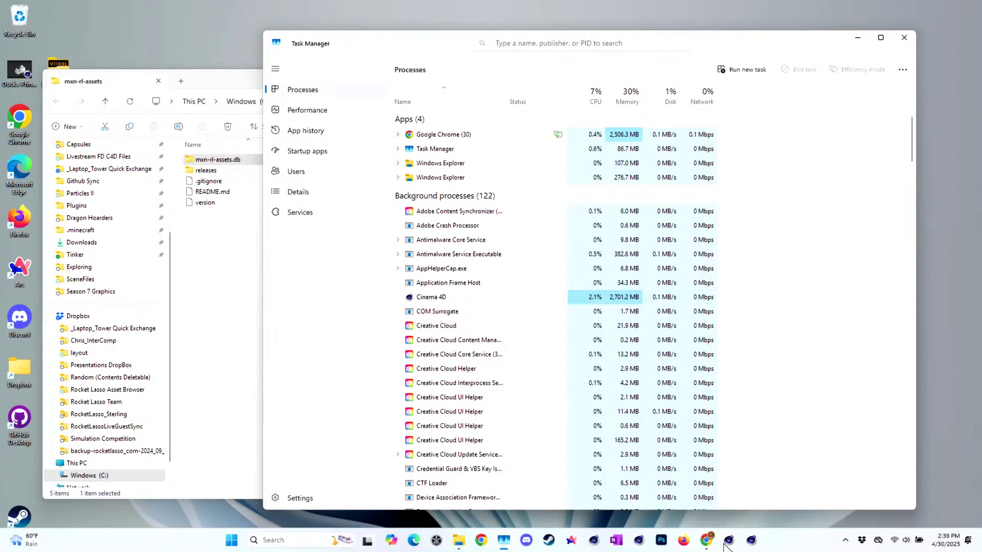
Relaunch Cinema 4D 2025.2.0 and dismiss the license notice.
click(728, 540)
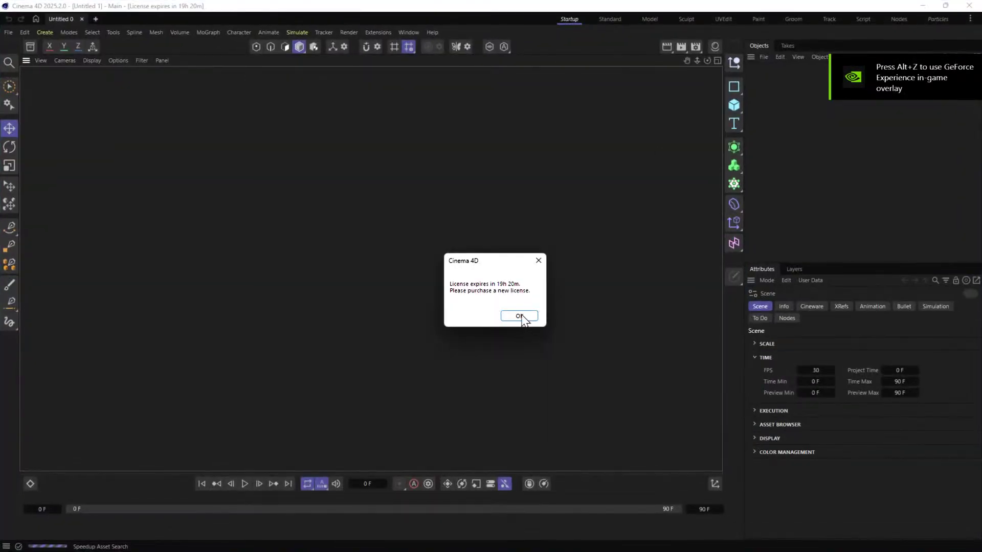
click(519, 316)
click(700, 9)
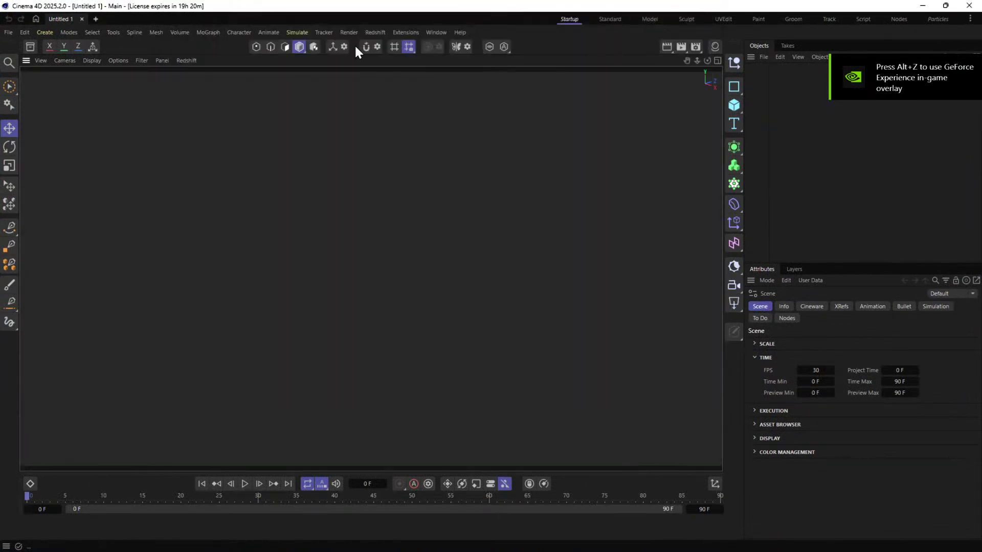
Open the scene file [1b]CloningCloner_LaserLight.c4d, play its animation briefly and return to frame 0.
click(8, 32)
mouse_move(99, 87)
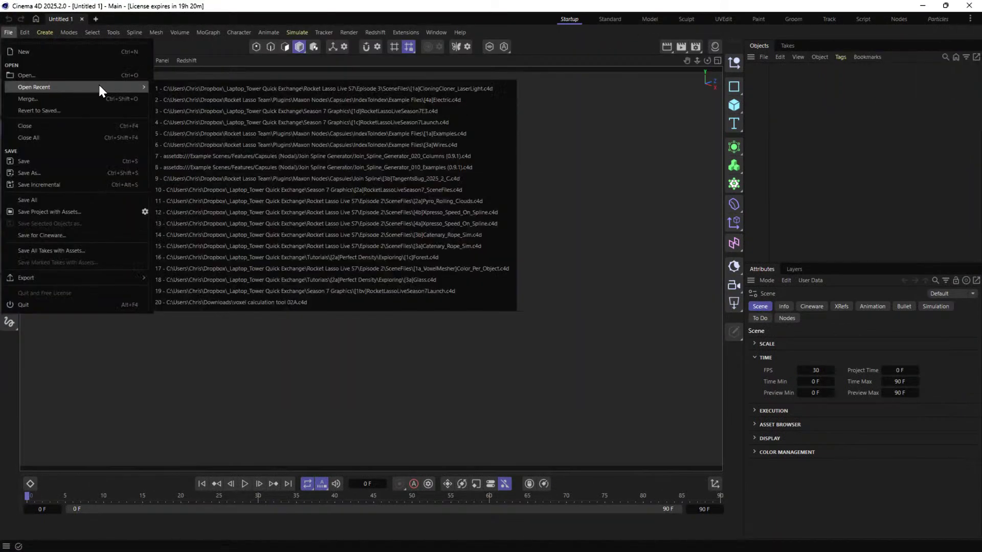
key(Escape)
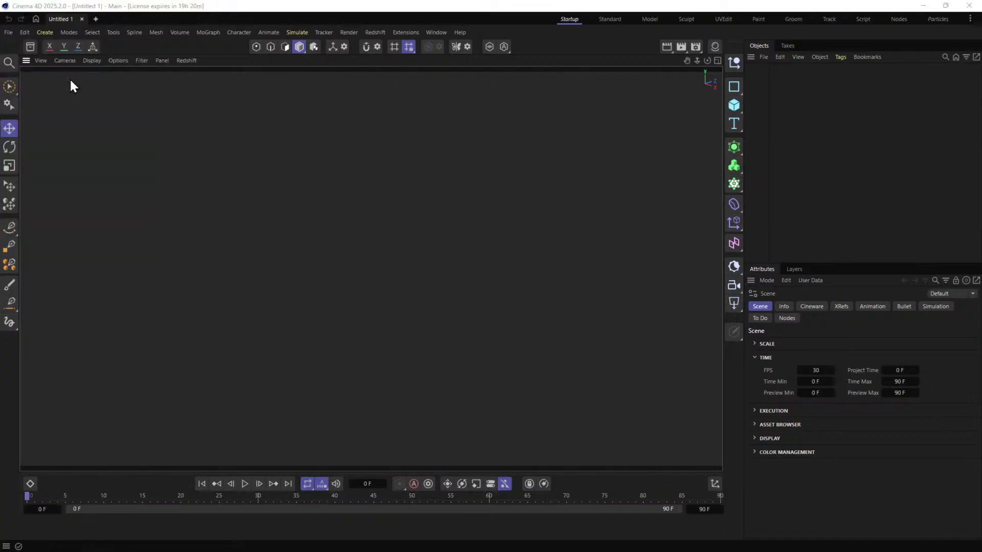
key(ctrl+o)
click(235, 104)
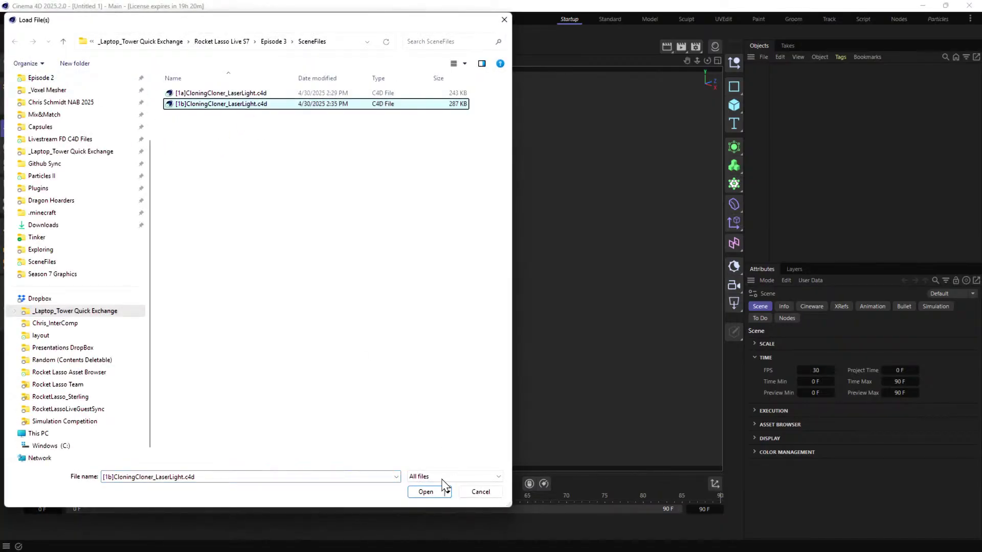
click(432, 492)
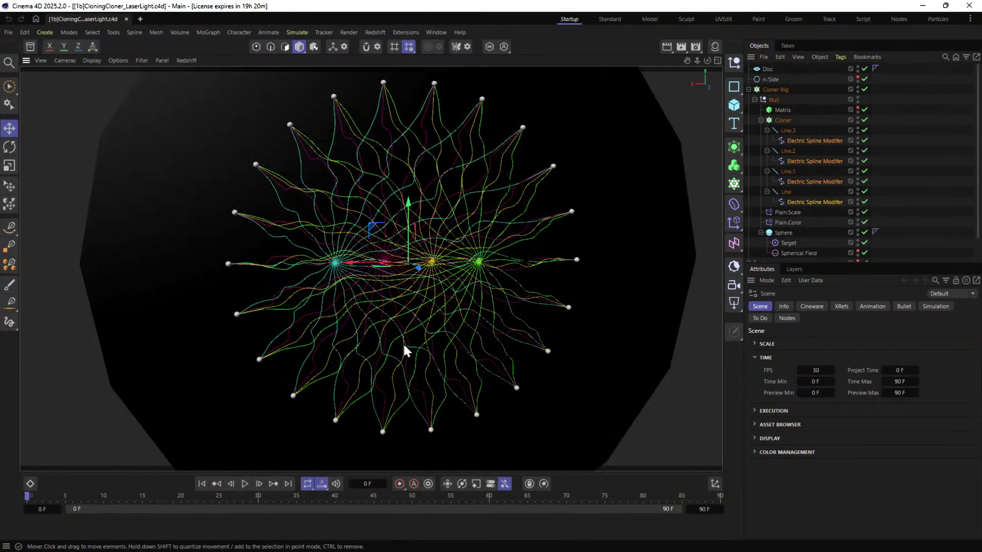
click(244, 484)
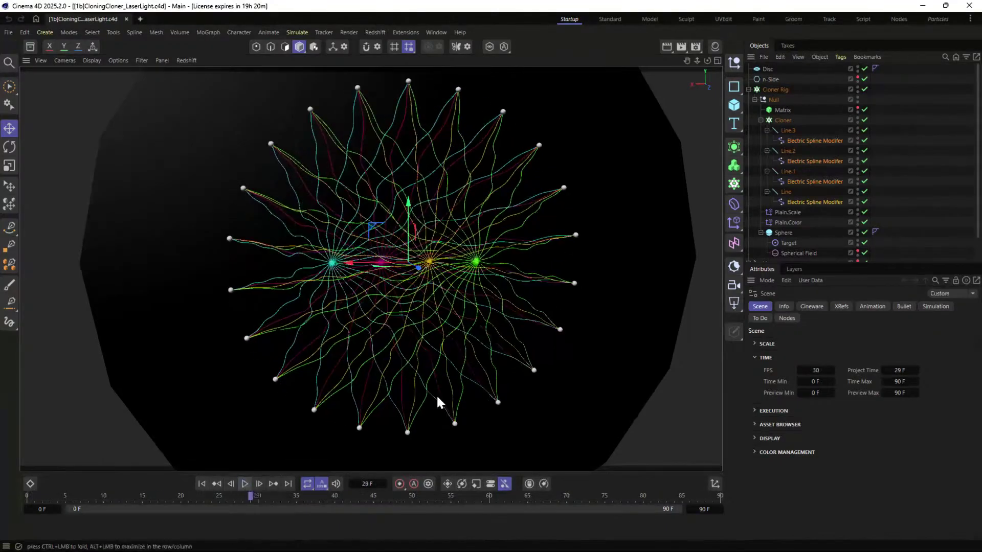
click(202, 484)
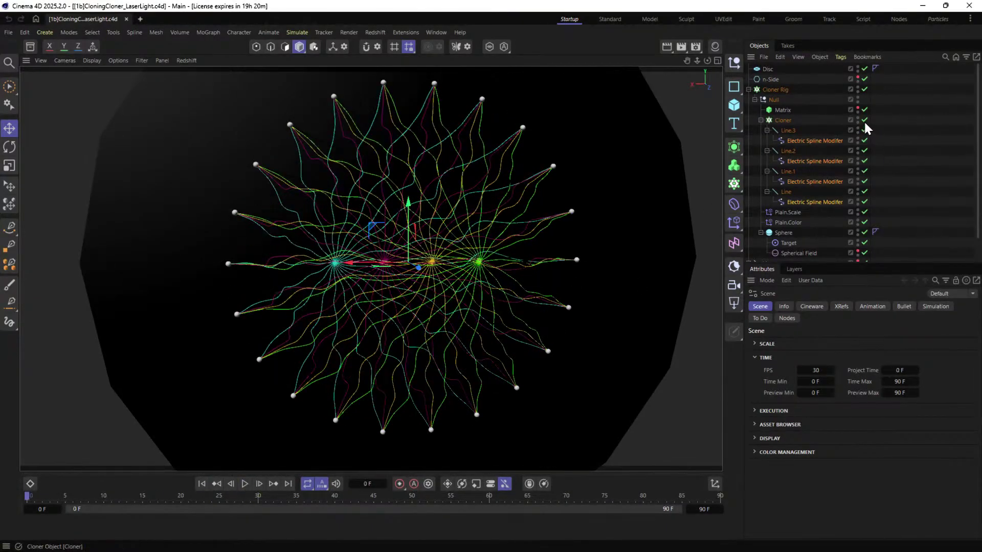
Disable the Cloner Rig, Matrix and inner Cloner, and add RS Object tags to the inner Cloner's four Lines.
drag(864, 119, 864, 89)
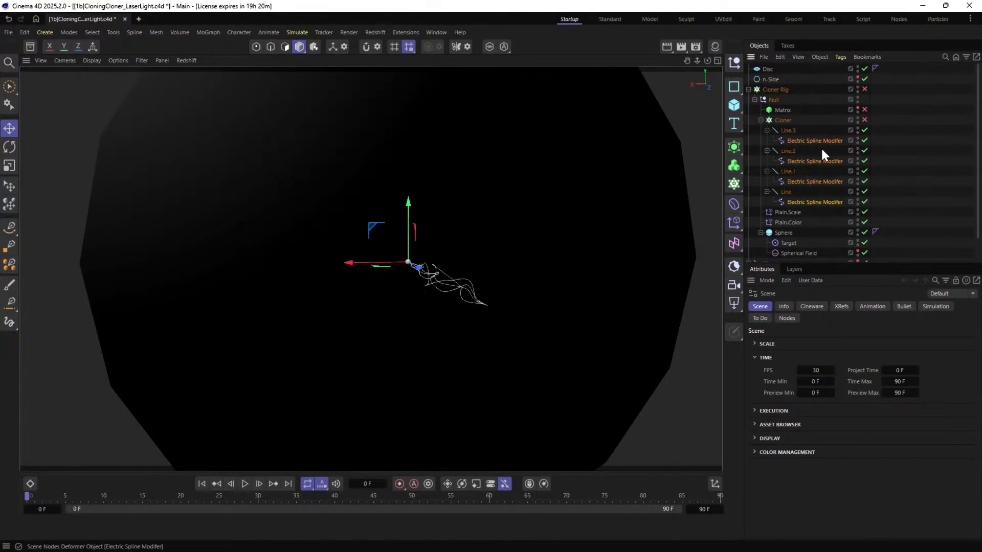
click(786, 131)
ctrl+click(787, 152)
ctrl+click(788, 171)
ctrl+click(787, 192)
right_click(788, 192)
mouse_move(837, 225)
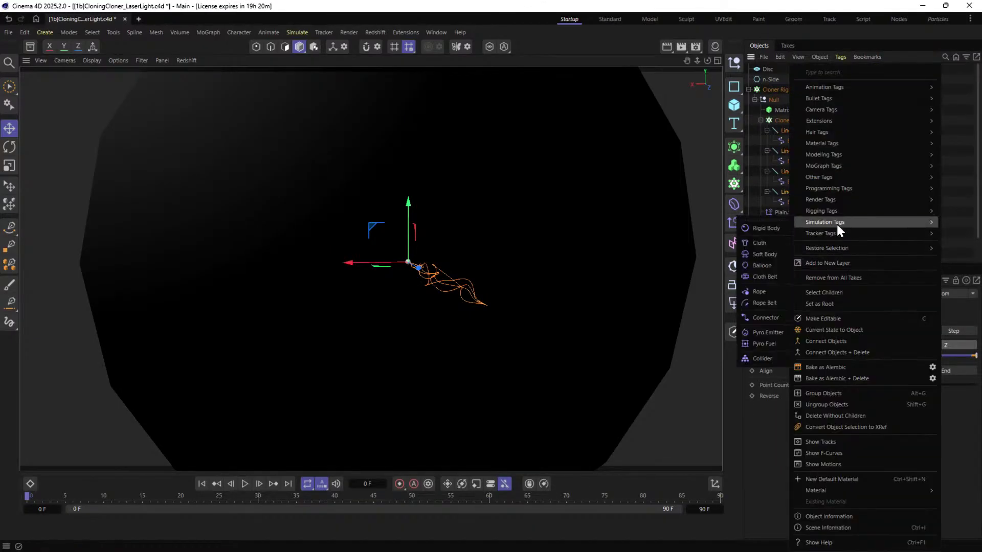
mouse_move(823, 198)
click(752, 238)
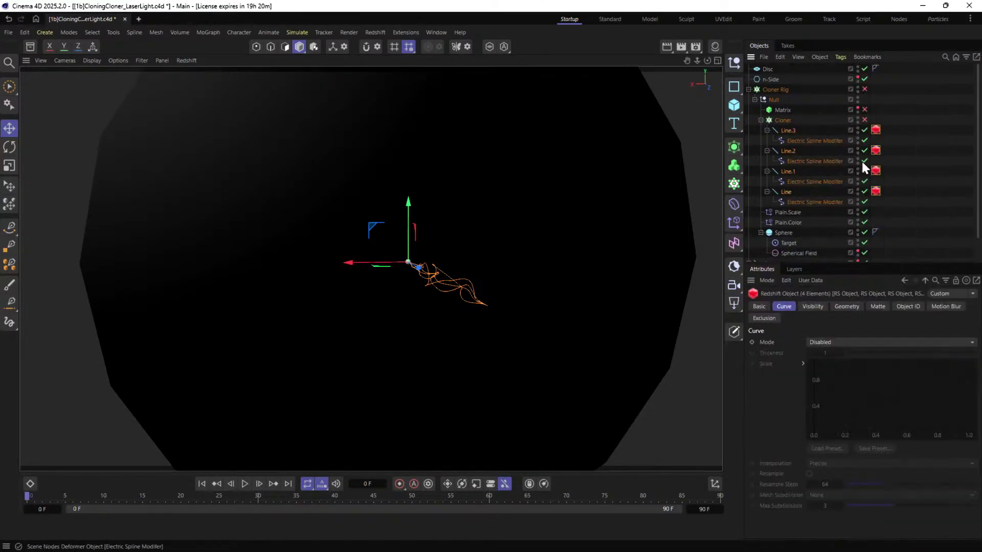
Set the Curve Mode of all four RS Object tags to Hair Strands.
click(875, 130)
shift+click(875, 191)
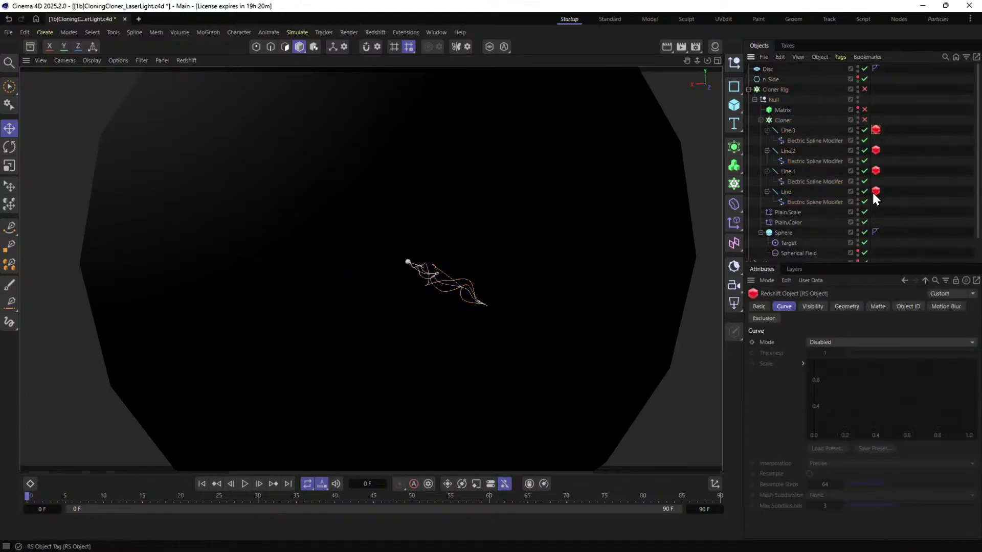
click(824, 340)
click(832, 366)
click(911, 197)
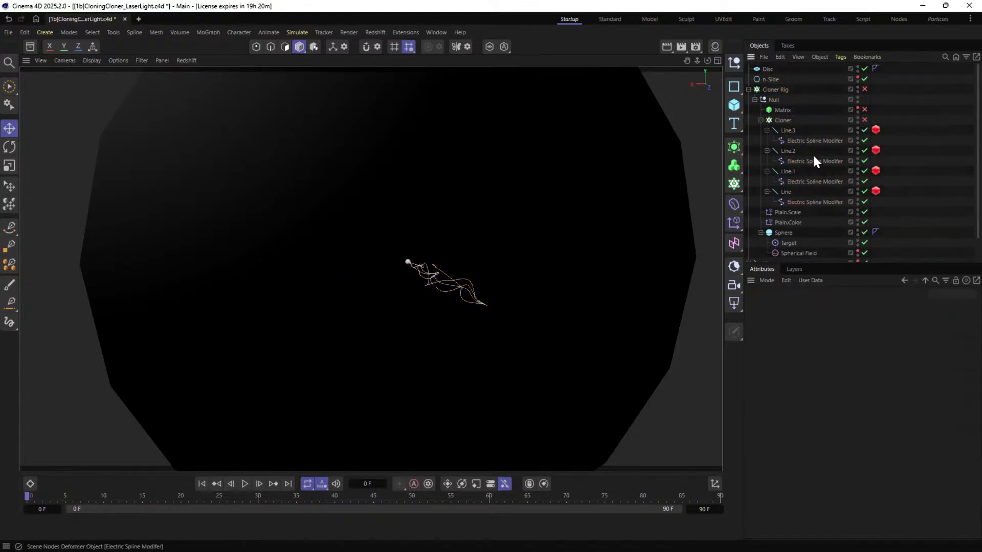
Play the animation of the four electric lines from the start with the cloners disabled.
click(803, 140)
click(245, 483)
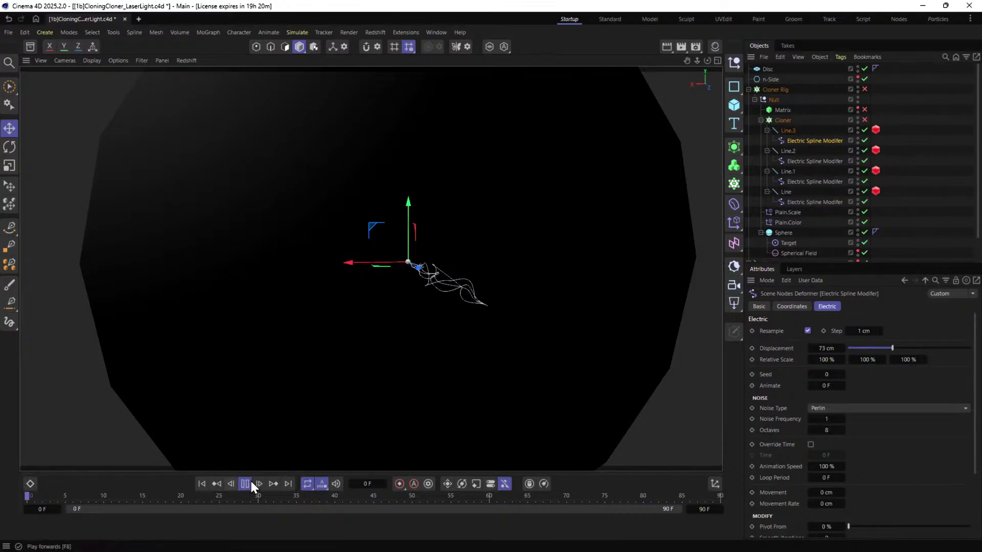
click(892, 163)
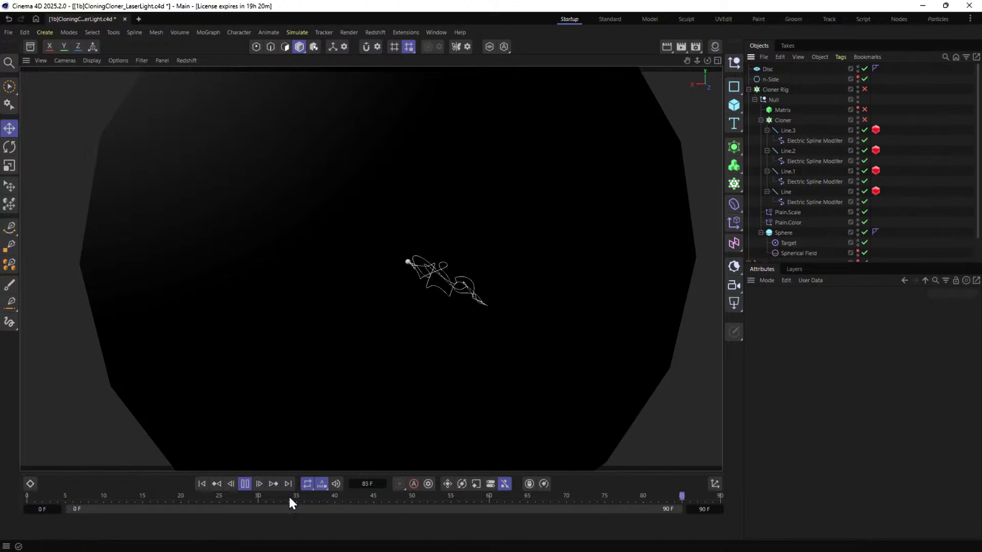
click(245, 484)
click(201, 483)
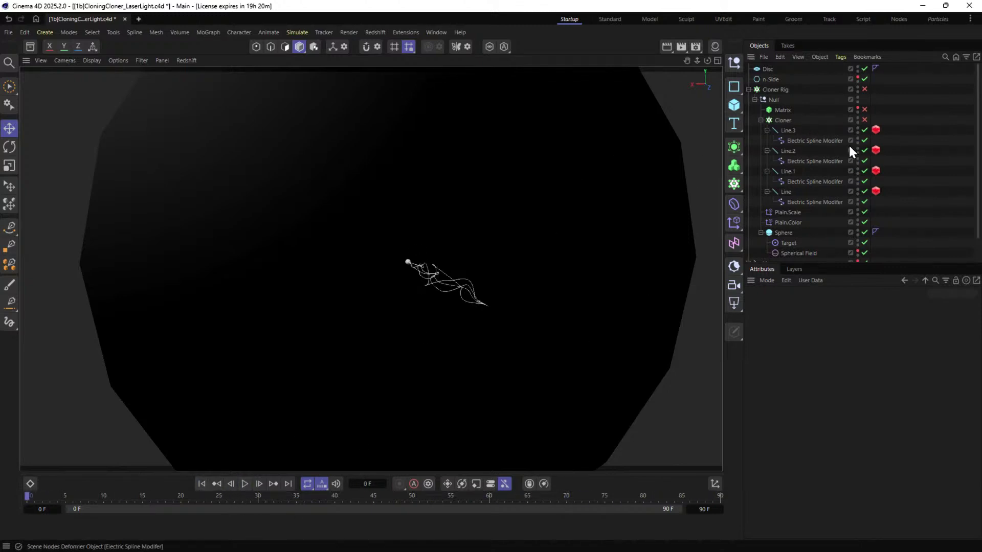
click(245, 484)
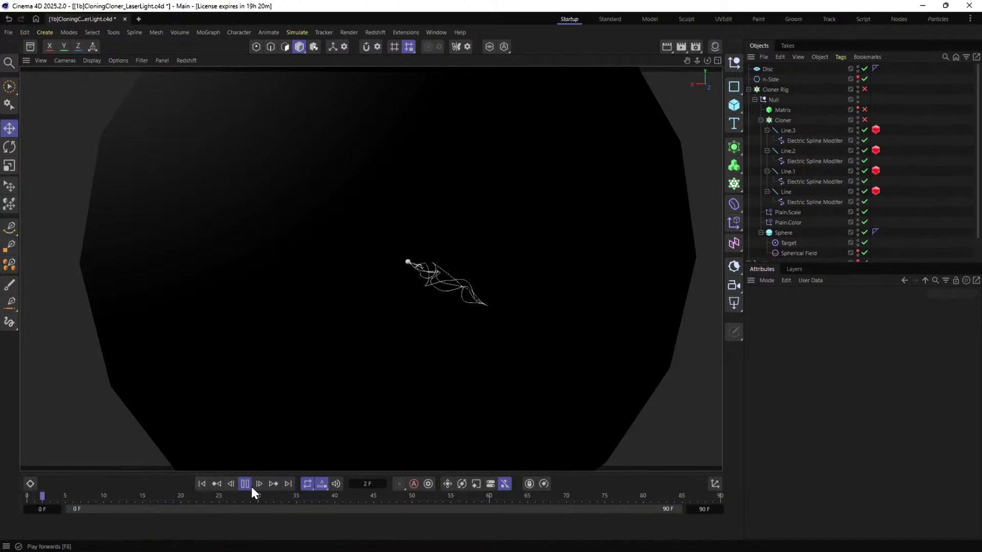
Re-enable the Matrix, inner Cloner and Cloner Rig, stop playback at frame 0 and save the scene.
click(864, 110)
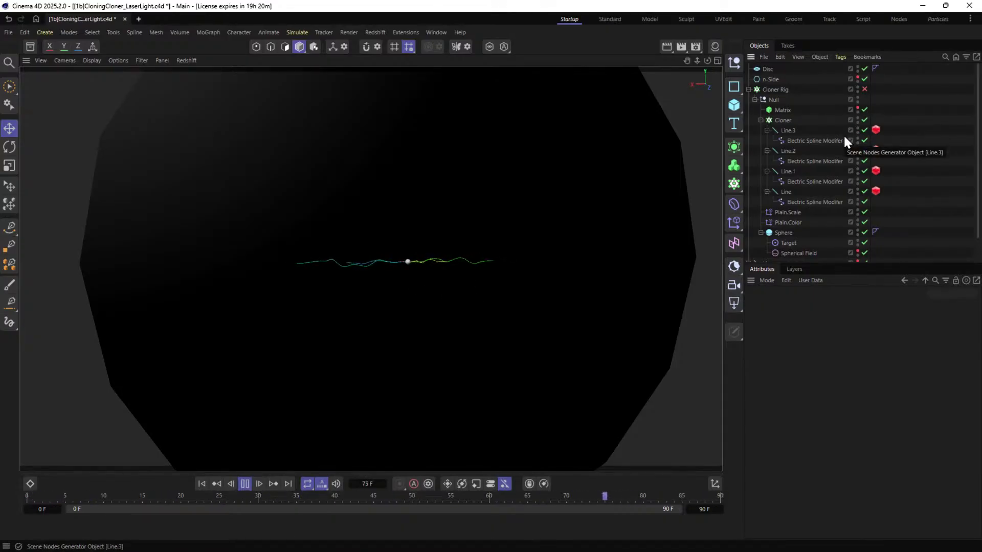
click(864, 89)
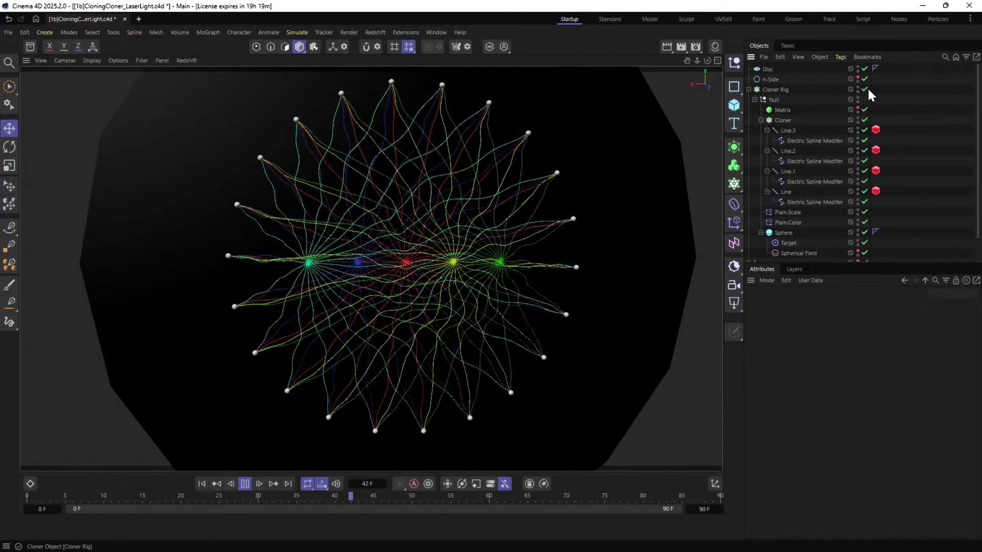
click(788, 130)
click(246, 483)
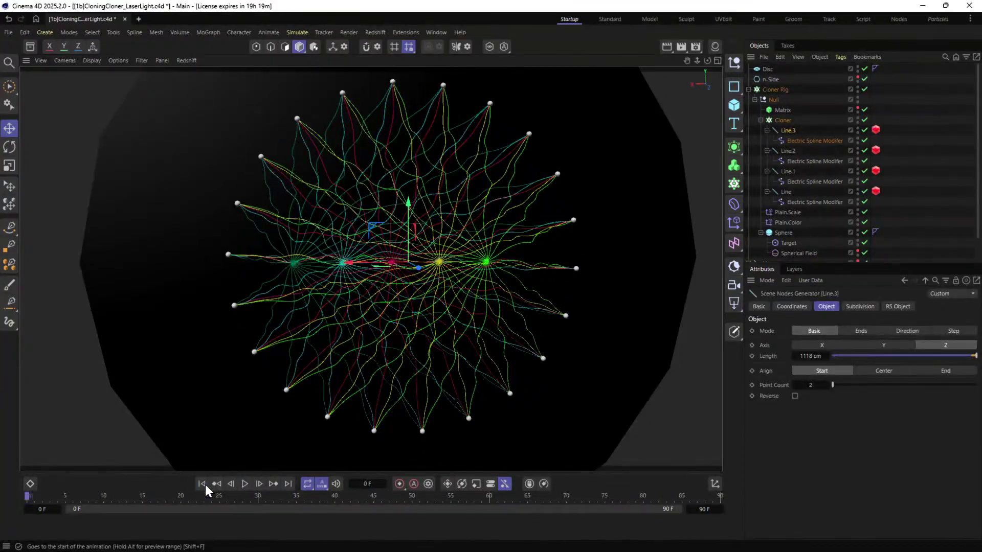
click(202, 483)
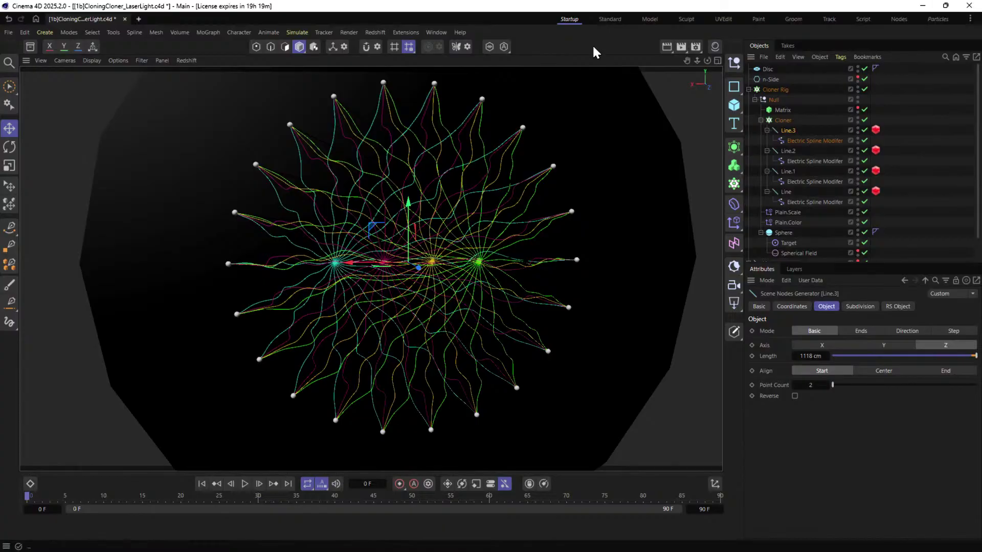
key(ctrl+s)
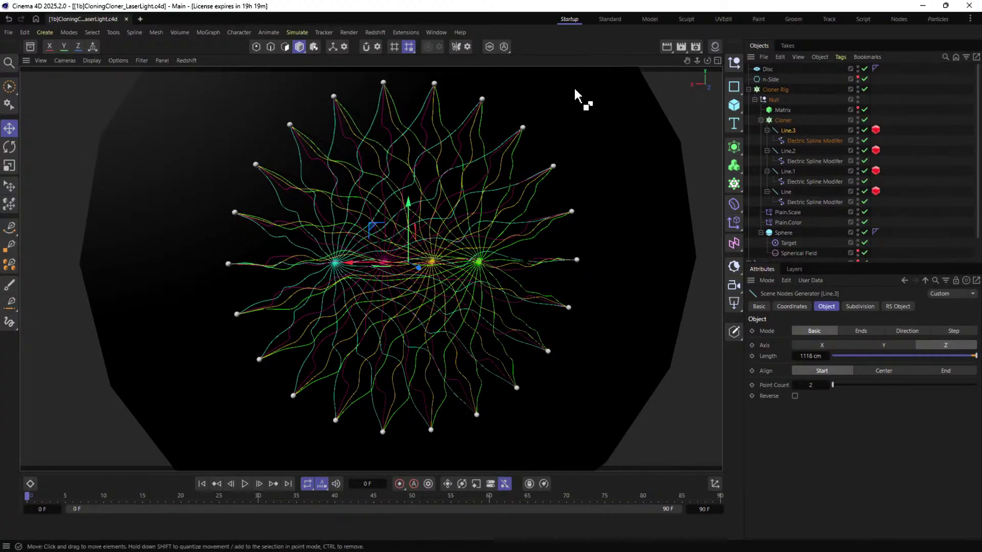
Bring up the Render Settings and an enlarged Redshift RenderView, keeping the object hierarchy visible beside them.
key(ctrl+b)
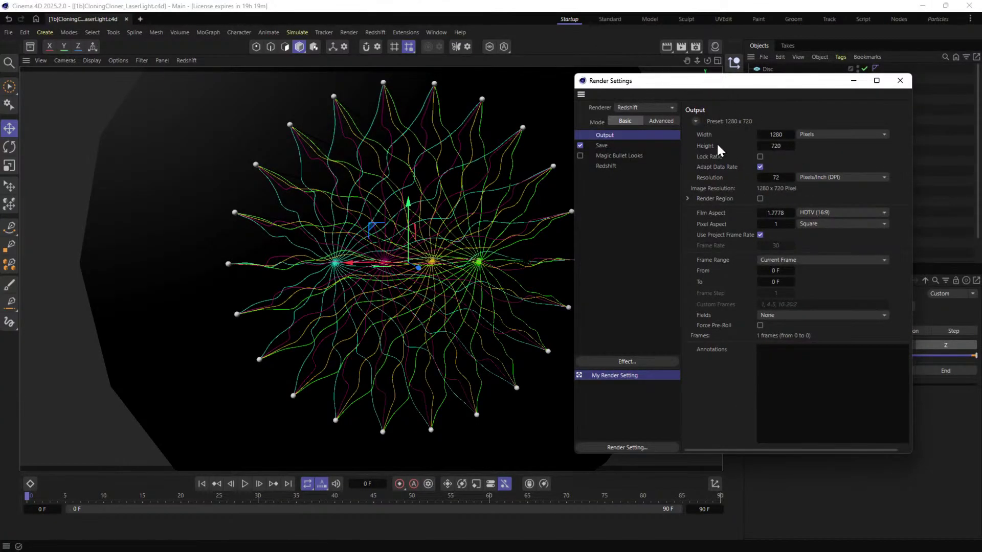
click(373, 32)
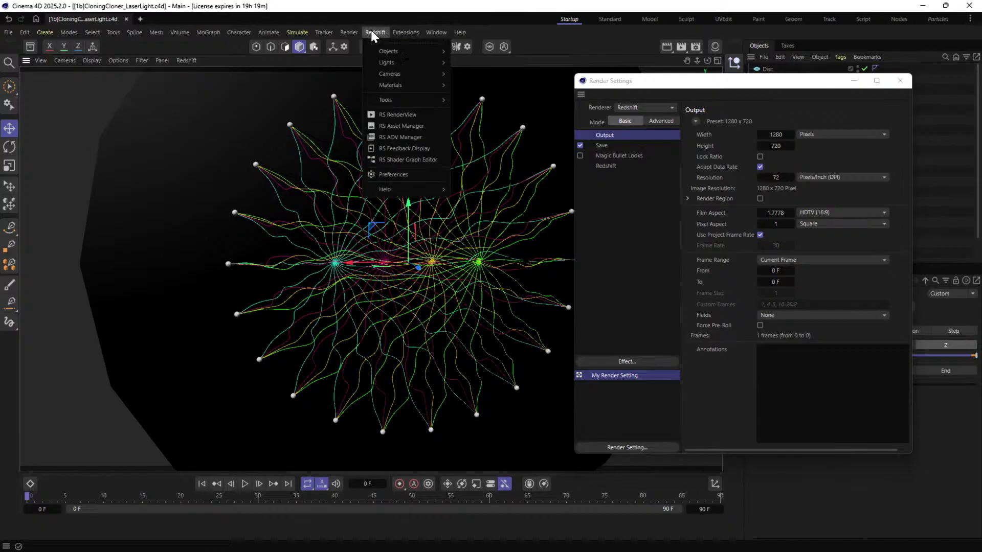
click(410, 118)
drag(473, 98, 58, 23)
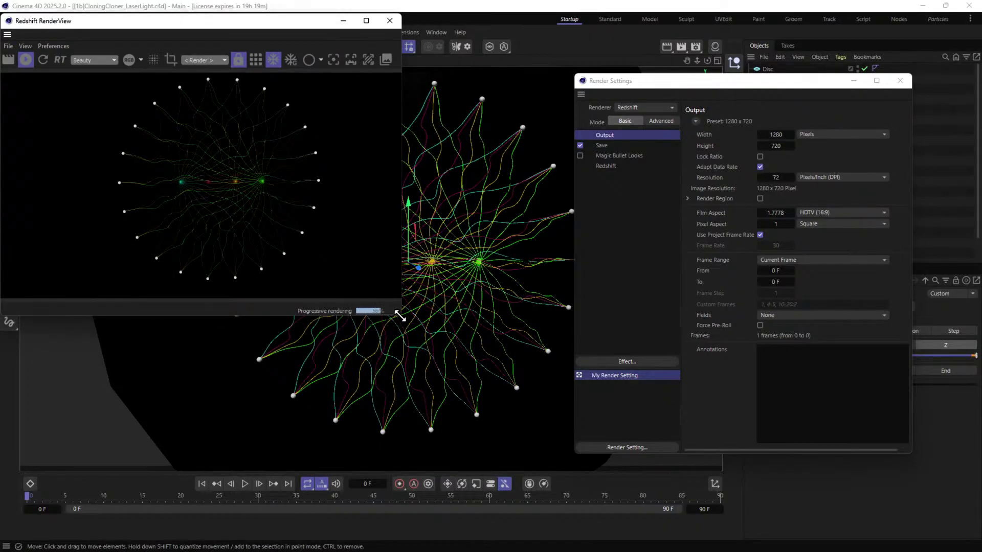
drag(397, 316, 603, 466)
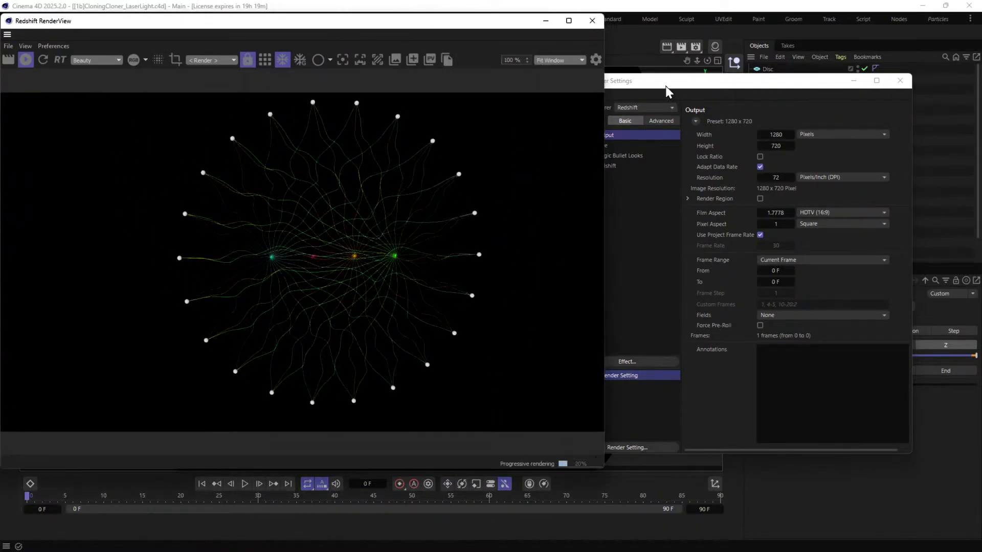
drag(666, 90, 701, 223)
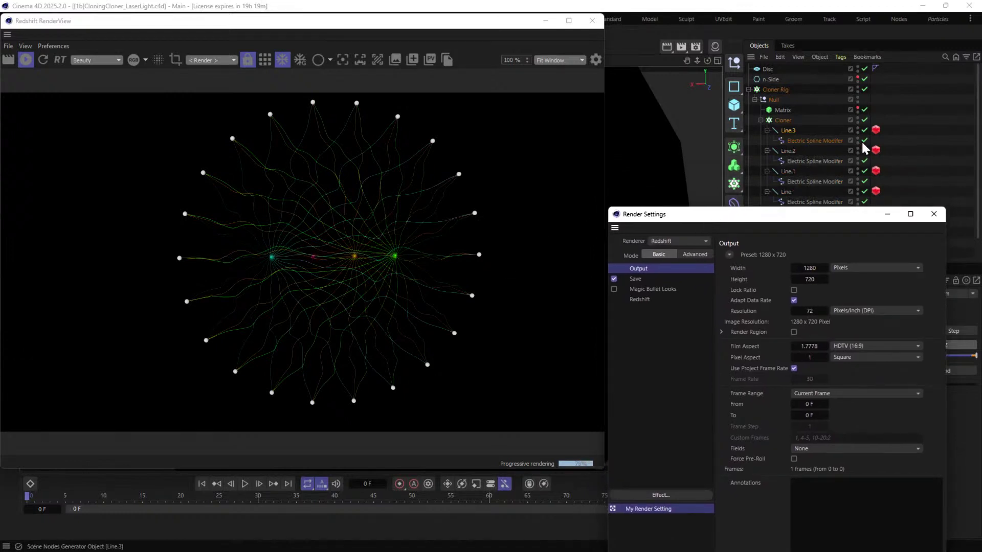
Create a new Redshift material, assign it to the inner Cloner and clear the Render Settings window out of the way.
click(714, 46)
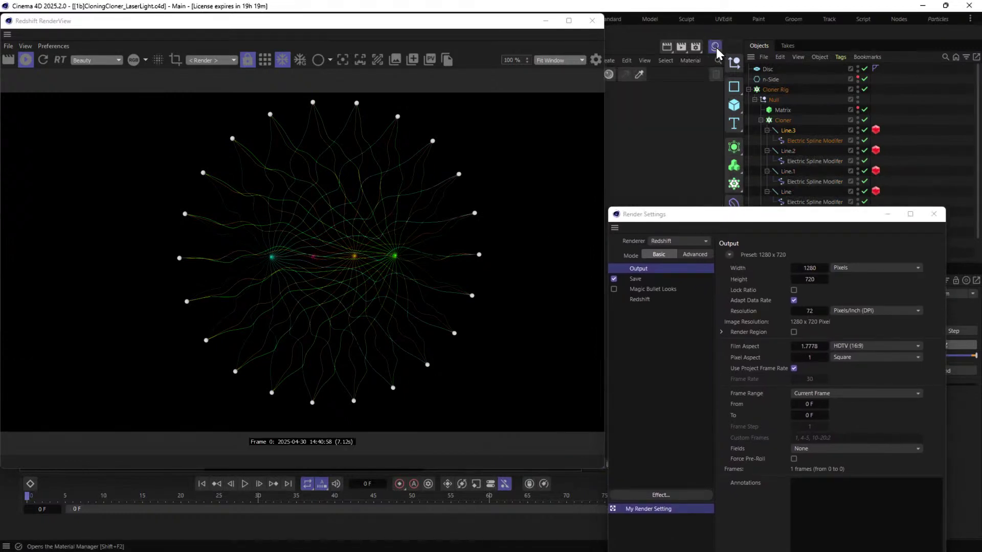
double_click(630, 113)
drag(611, 95, 784, 120)
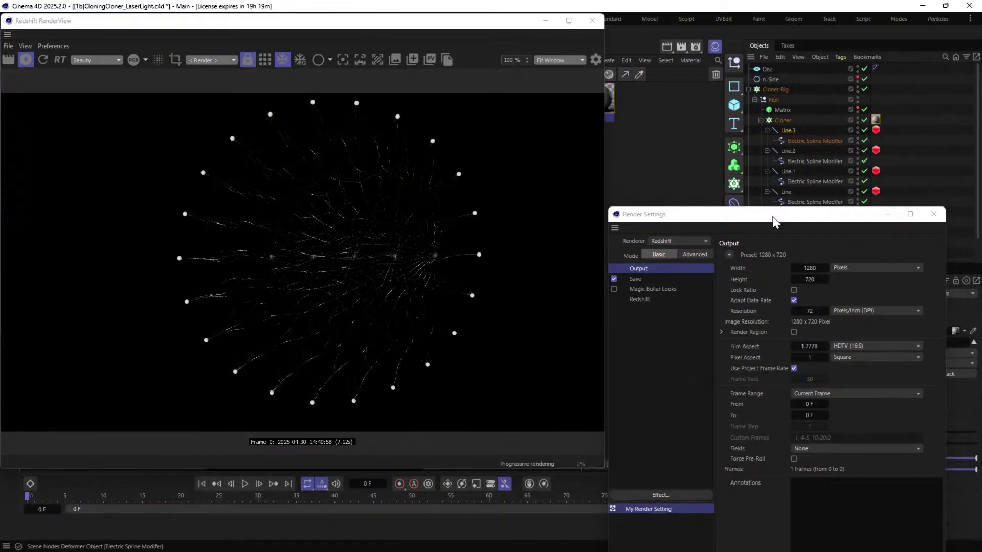
drag(774, 221, 675, 100)
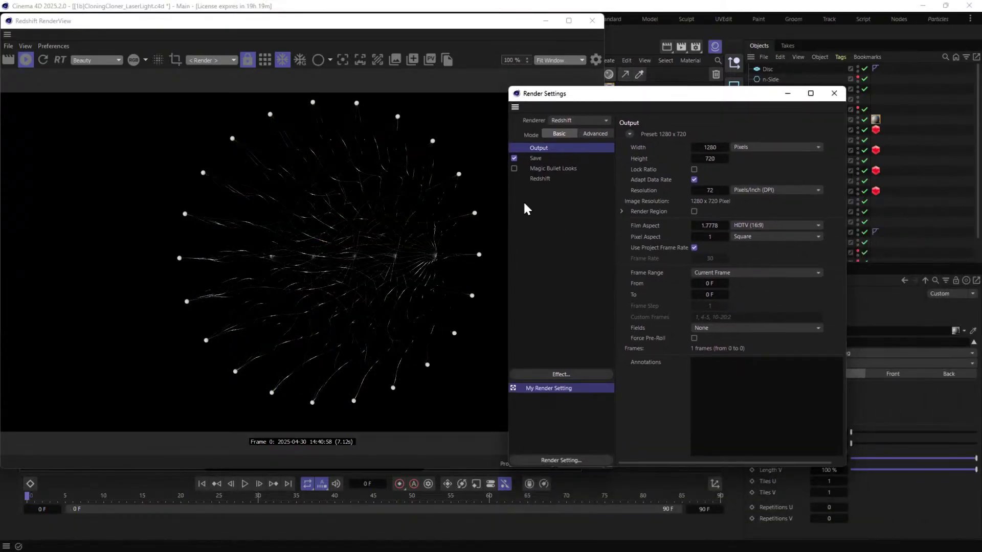
drag(590, 98, 435, 297)
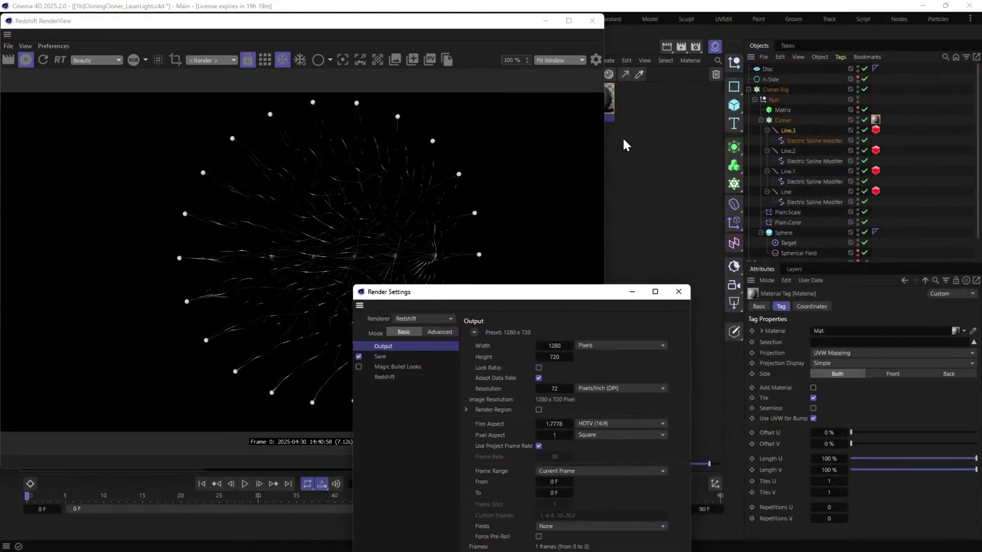
Add a Color User Data node to the Mat material's node graph and set its attribute to the MoGraph Color preset.
double_click(609, 95)
double_click(404, 240)
text(user)
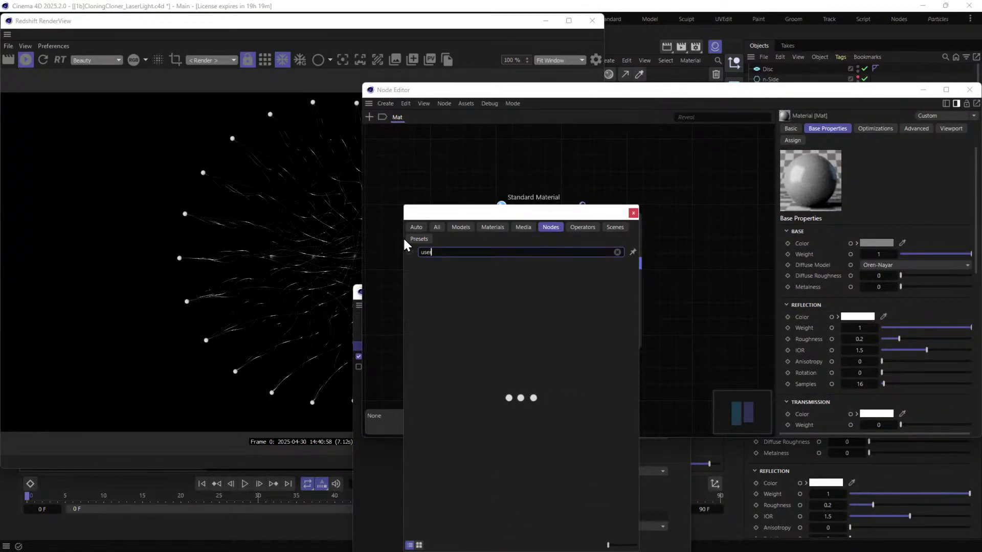
double_click(443, 265)
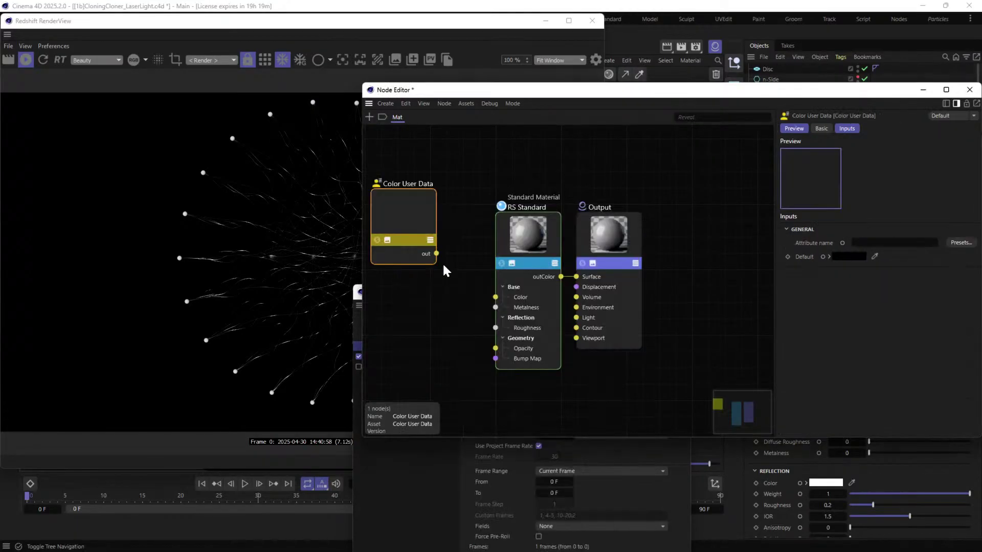
click(961, 243)
mouse_move(905, 256)
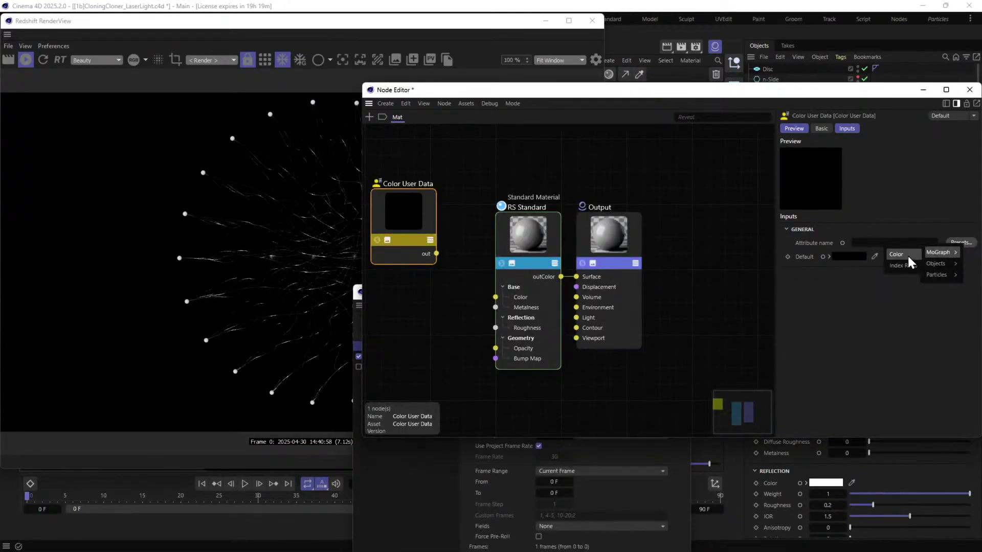
click(938, 252)
Remove the RS Standard node's base and reflection contribution and set its Emission Weight to 15.
drag(436, 254, 531, 200)
click(527, 207)
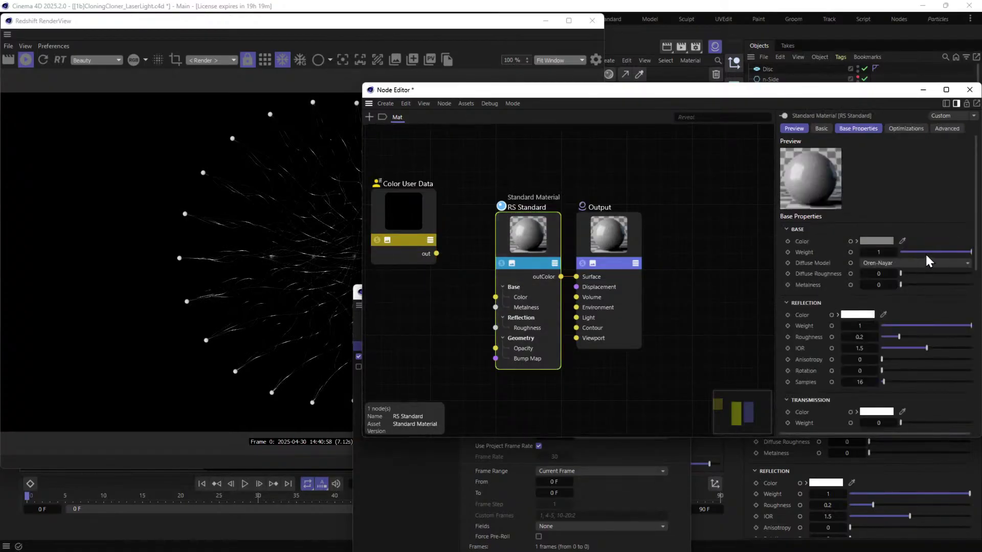
scroll(808, 325, down, 8)
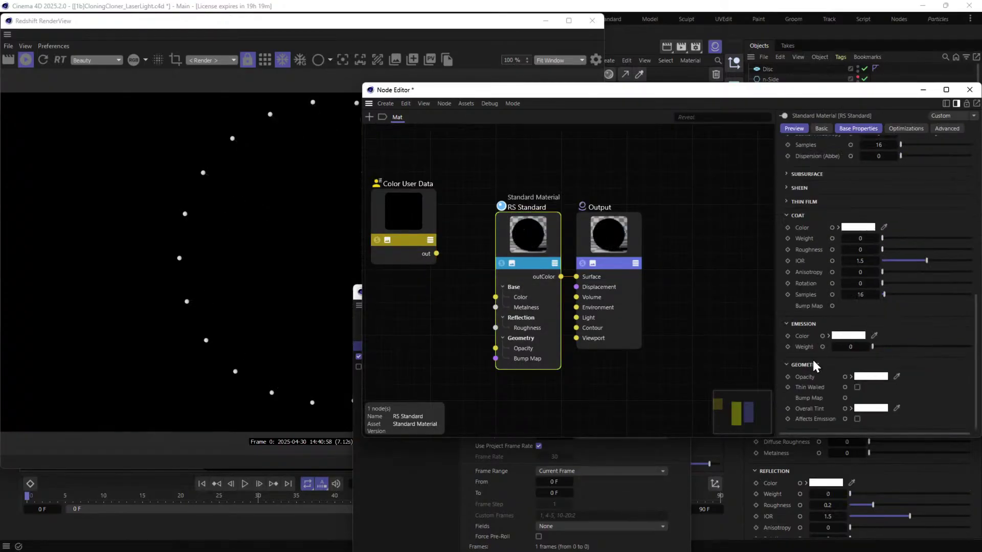
click(842, 348)
text(15)
key(Return)
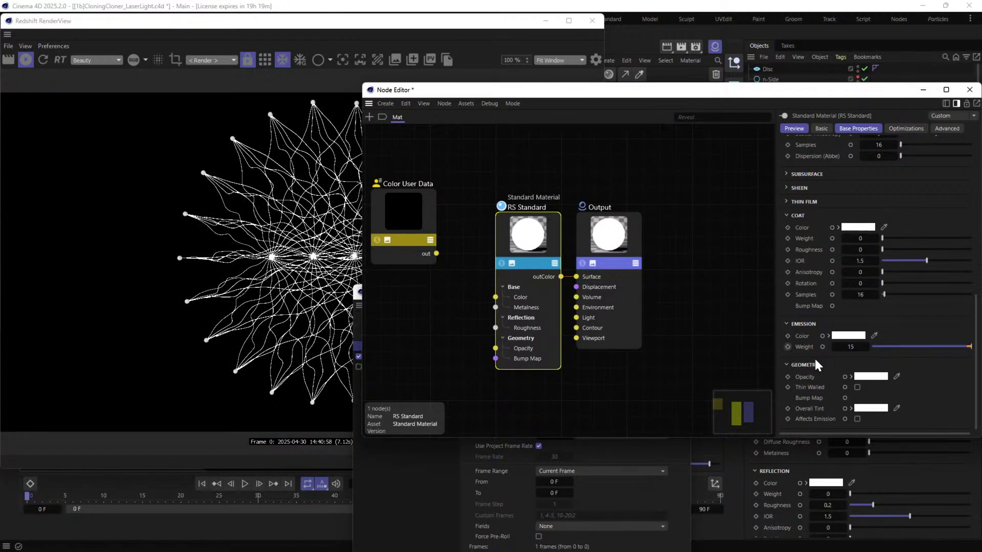
Connect the Color User Data output to the RS Standard node's Emission Color and close the Node Editor.
click(822, 347)
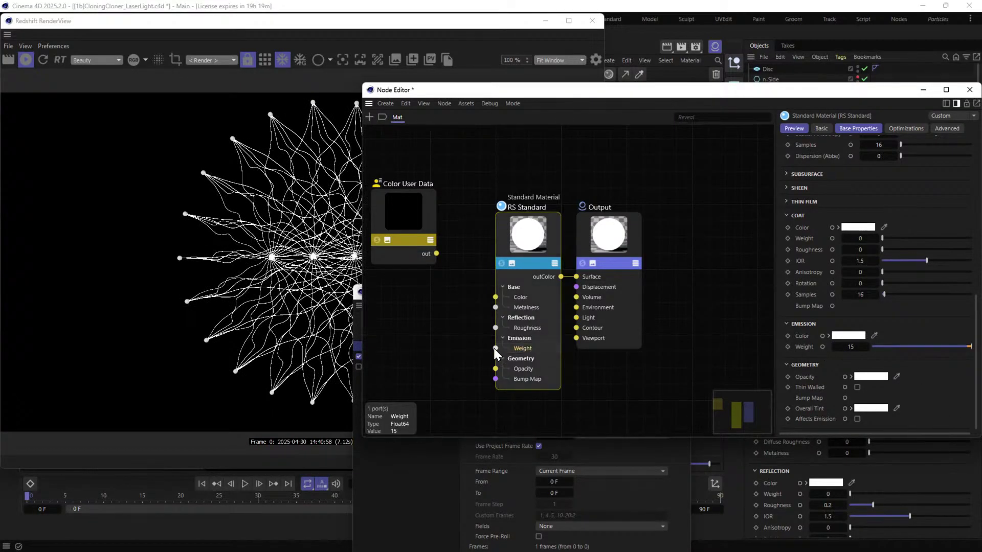
drag(493, 348, 436, 254)
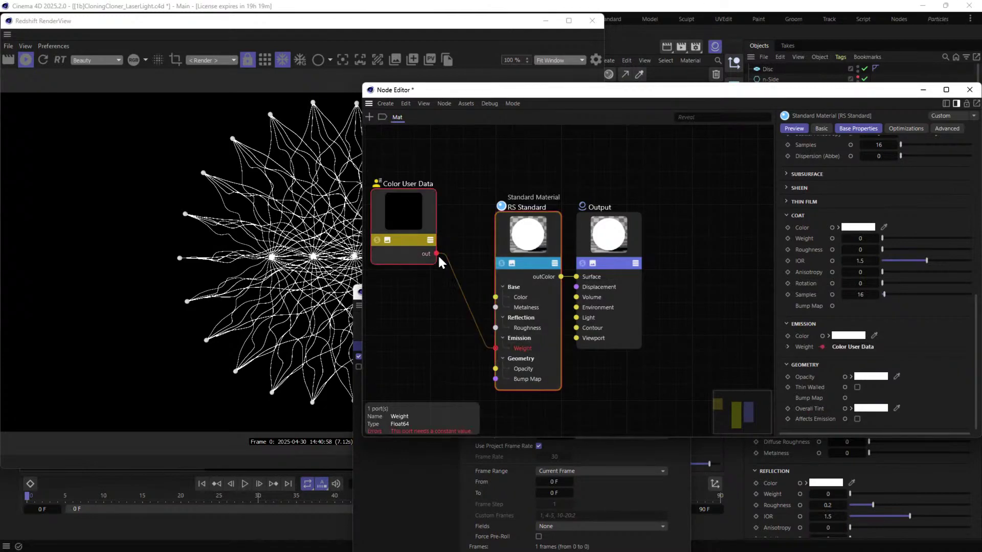
click(821, 336)
mouse_move(494, 351)
mouse_down()
mouse_move(484, 351)
mouse_move(496, 348)
mouse_up()
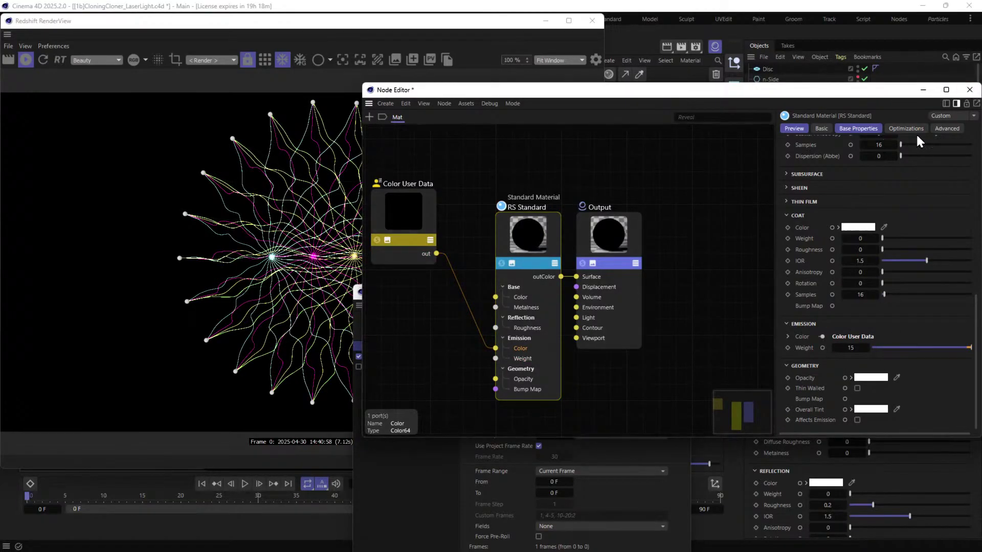
click(970, 90)
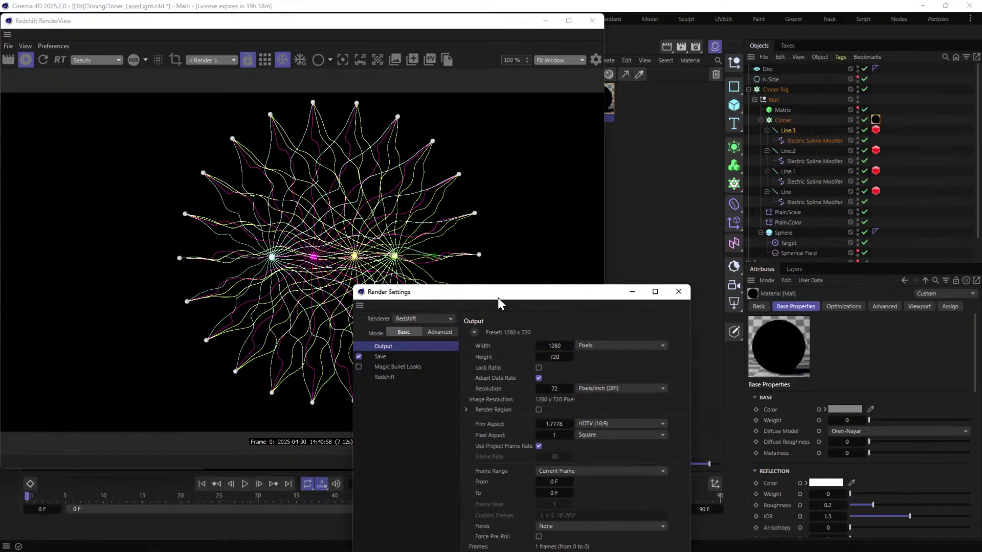
Bring the Render Settings fully into view and add the RS Post-Effects to them.
drag(497, 299, 561, 139)
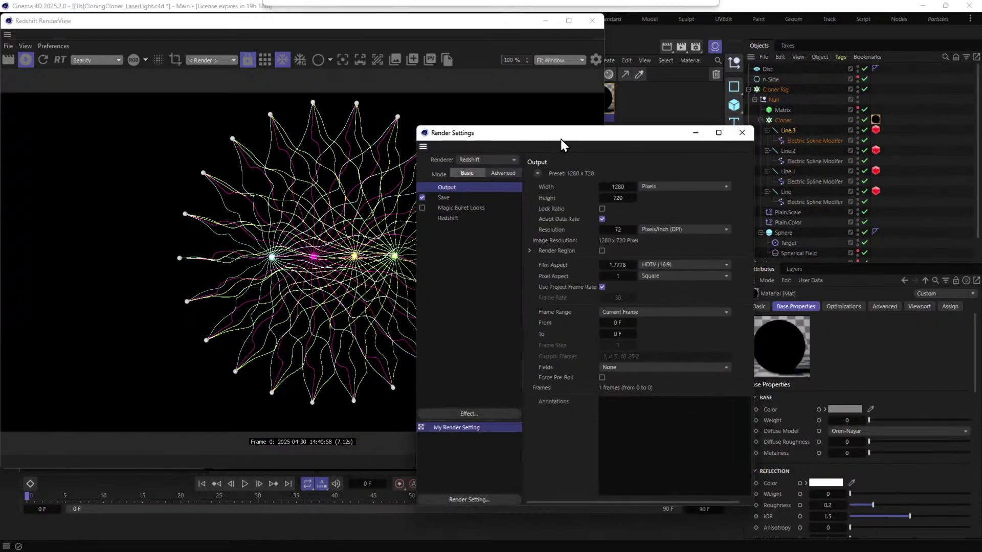
right_click(502, 291)
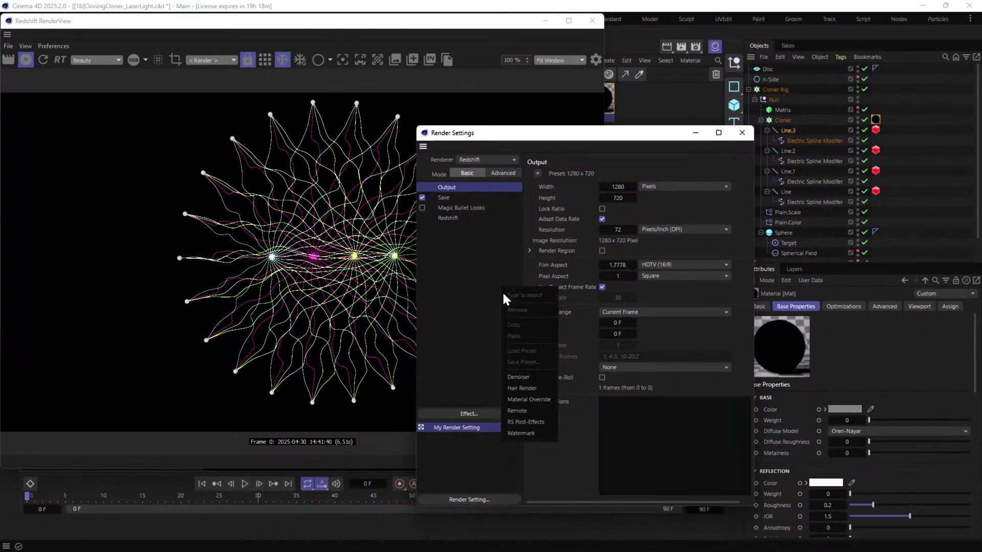
click(529, 423)
Enable the Bloom post-effect and set its Threshold to 1.
click(608, 175)
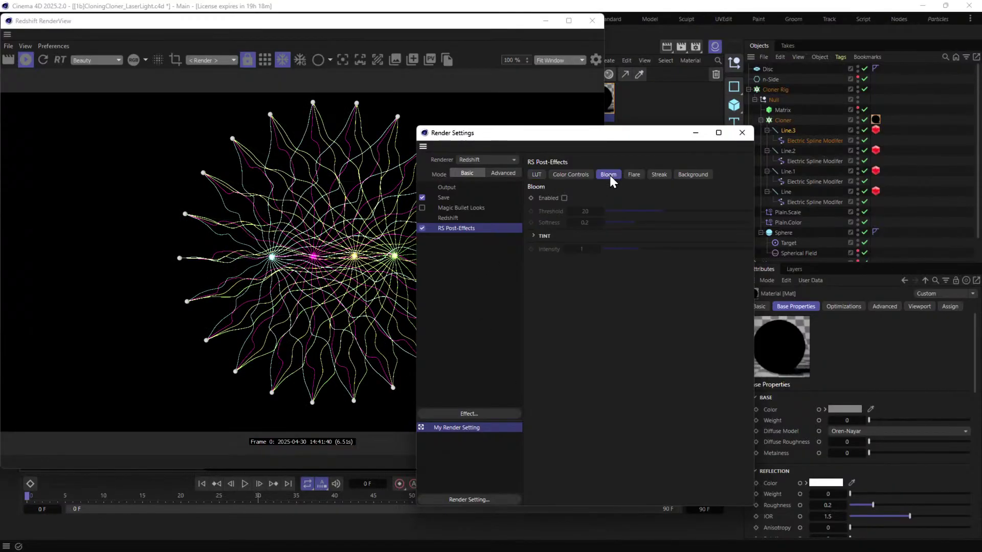
click(565, 198)
click(586, 212)
text(5)
key(Return)
click(585, 211)
text(1)
key(Return)
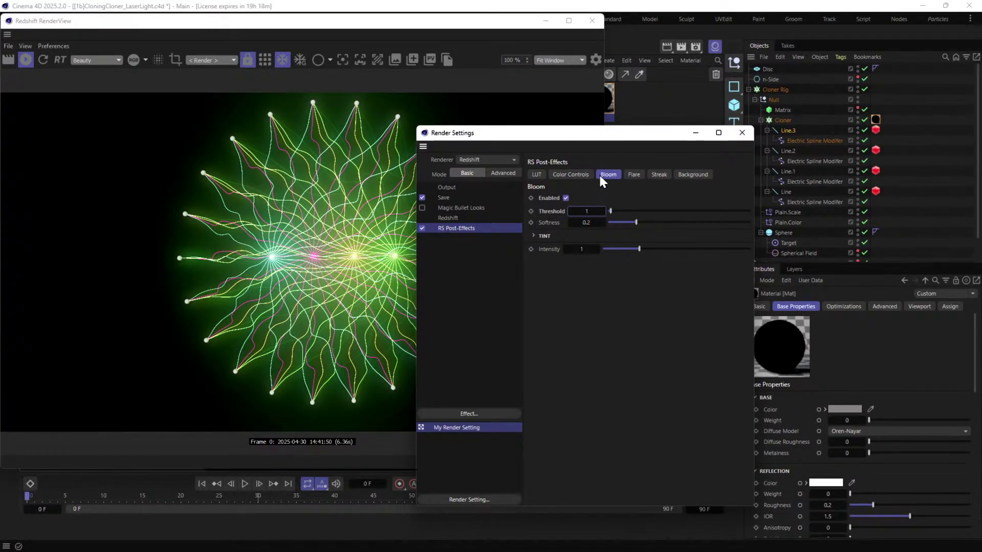
Enable the Streak post-effect and set its Threshold to 2.
click(658, 174)
click(564, 198)
text(5)
key(Return)
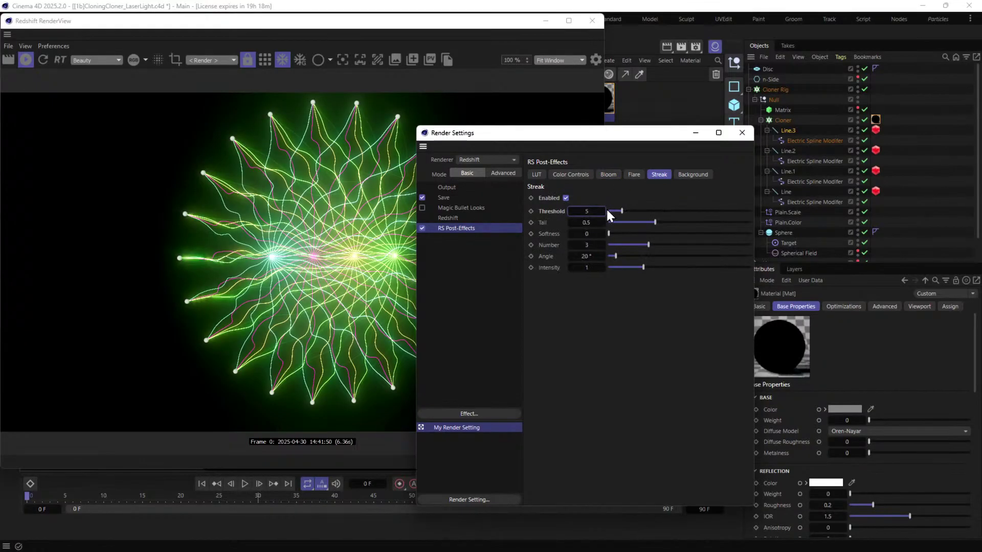
double_click(589, 211)
text(2)
key(Return)
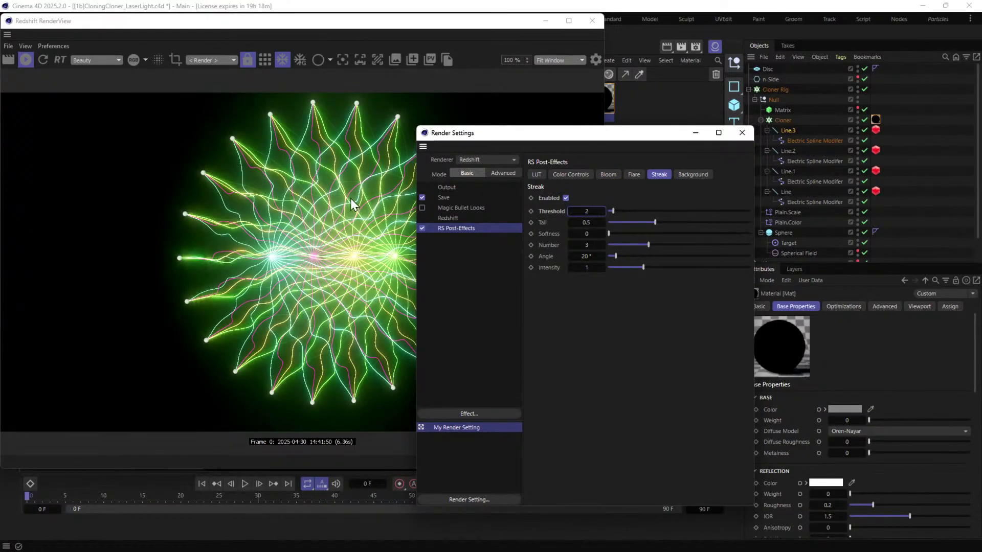
double_click(604, 211)
text(2)
key(Return)
Try the Flare post-effect with a Threshold of 1 and disable it again.
click(633, 175)
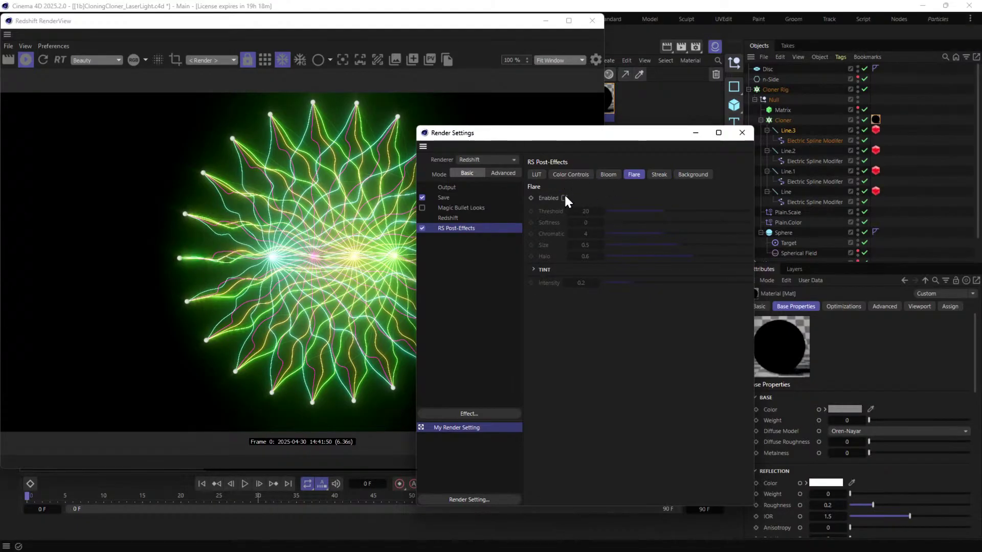
click(565, 197)
double_click(585, 212)
text(1)
key(Return)
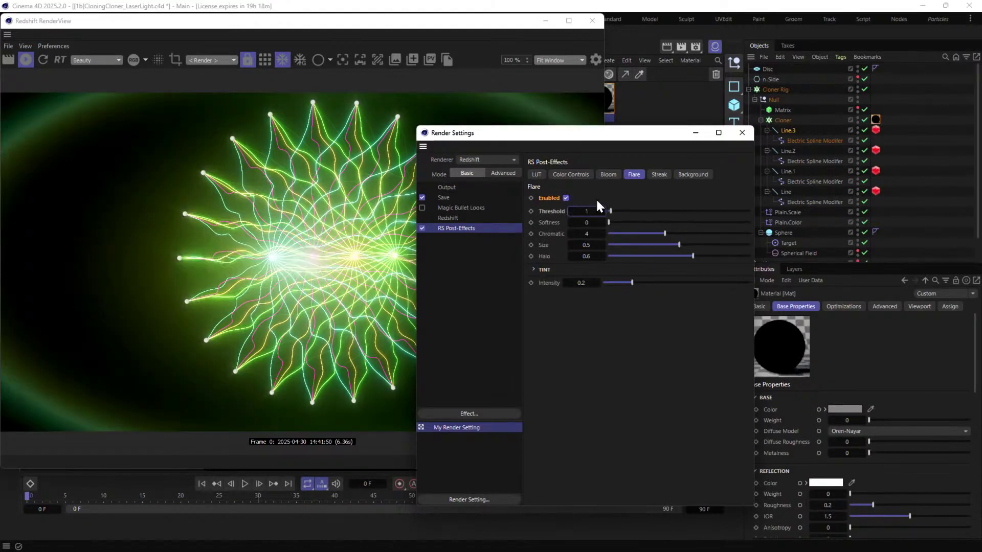
click(565, 197)
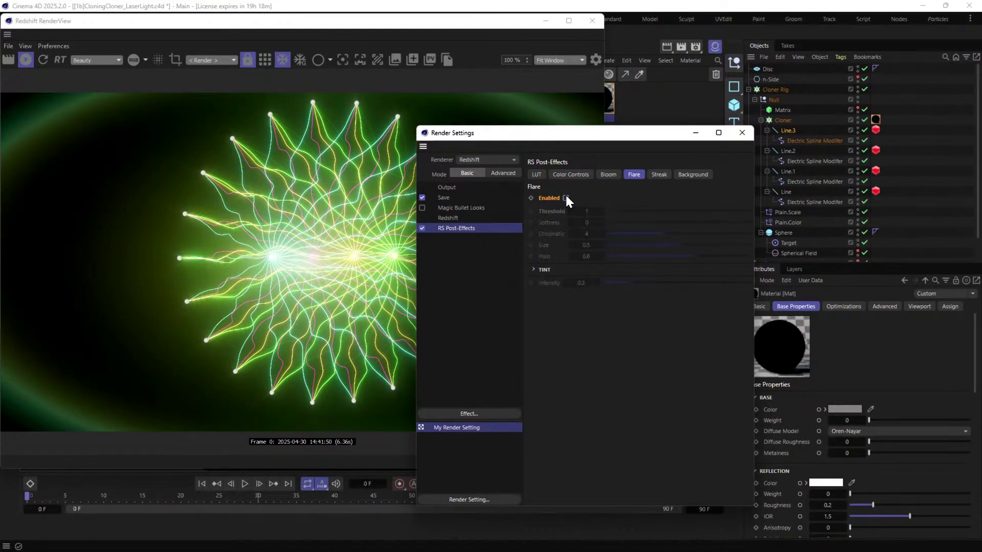
Close the Render Settings, add a Redshift camera to the scene and make it the active camera.
click(742, 134)
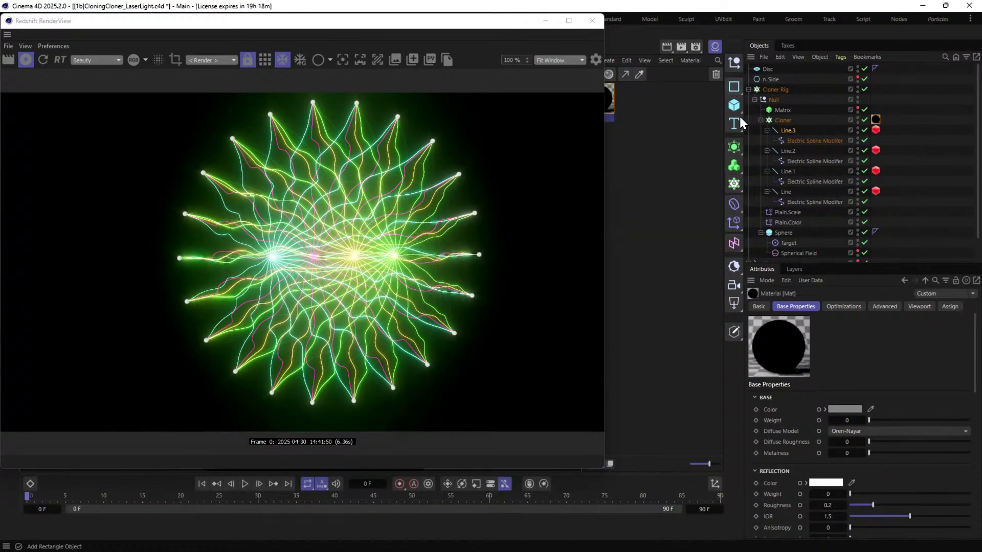
click(735, 288)
click(864, 68)
Try out the Exposure (EV) and Vignetting adjustments in the RS Camera's optical settings.
click(855, 307)
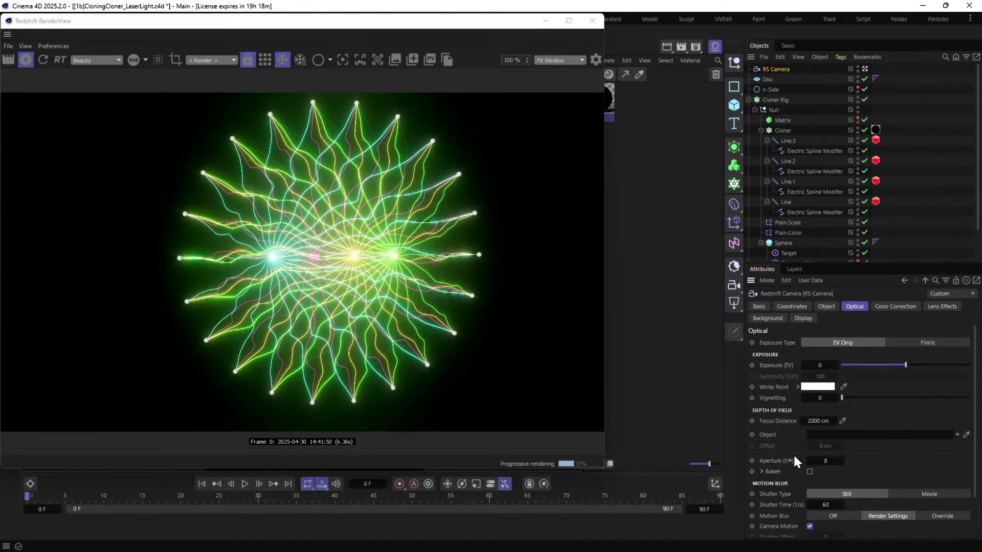
click(876, 306)
click(850, 306)
click(895, 306)
click(854, 306)
mouse_move(904, 364)
mouse_down()
mouse_move(882, 365)
mouse_move(939, 365)
mouse_move(898, 370)
mouse_up()
drag(838, 365, 833, 363)
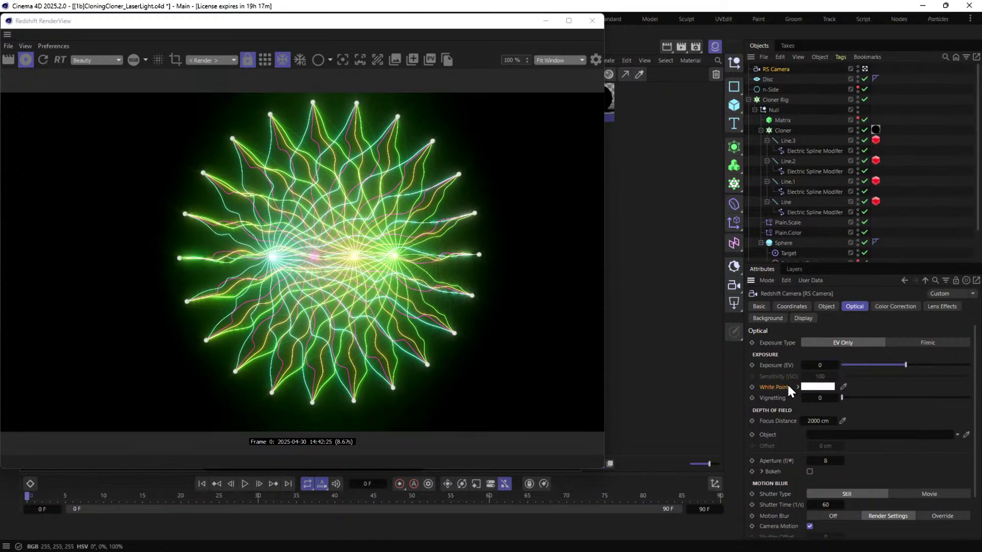
drag(851, 398, 743, 385)
Enable Tone-Mapping on the RS Camera with Blacks 0.165, Blacks Threshold 0.533 and Saturation 28%.
click(890, 308)
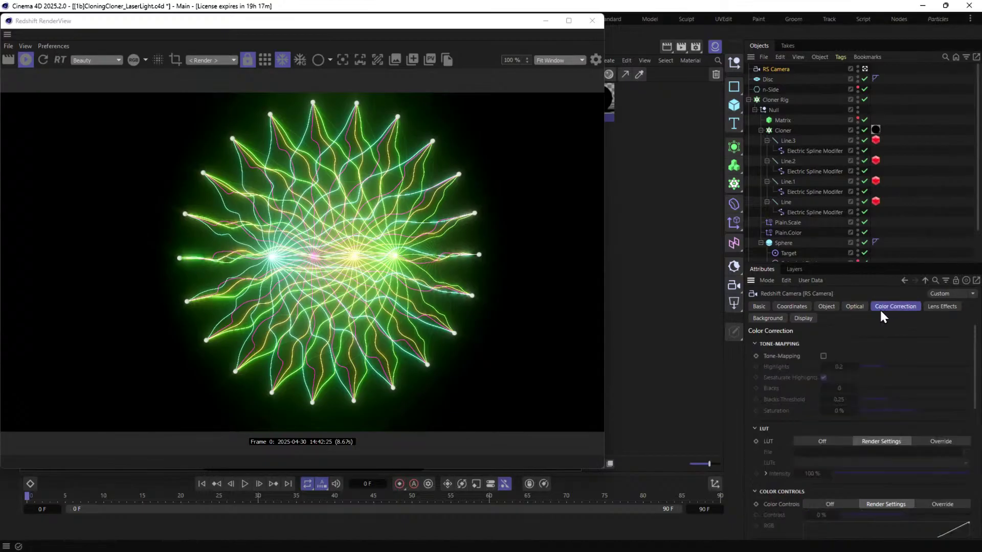
click(823, 357)
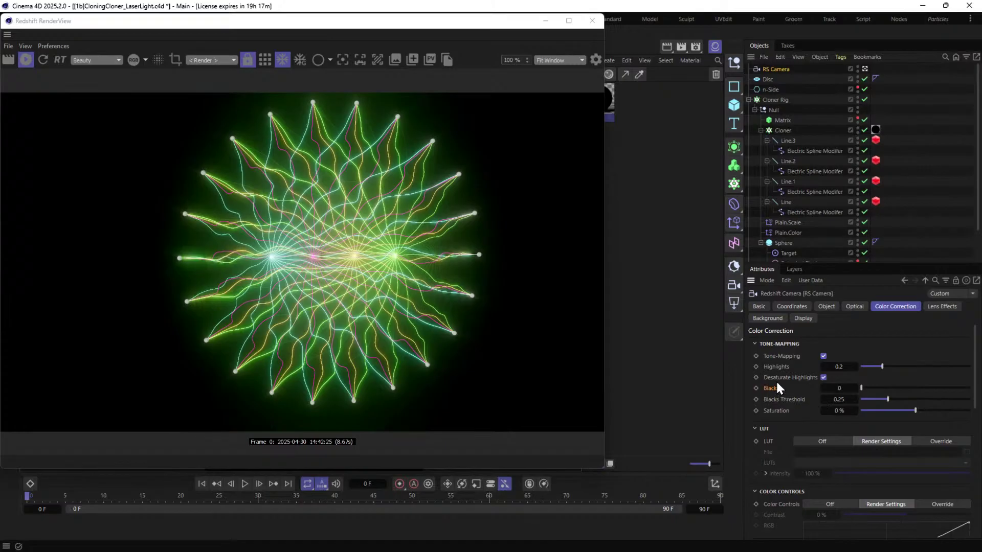
drag(910, 399, 918, 397)
click(891, 388)
click(906, 388)
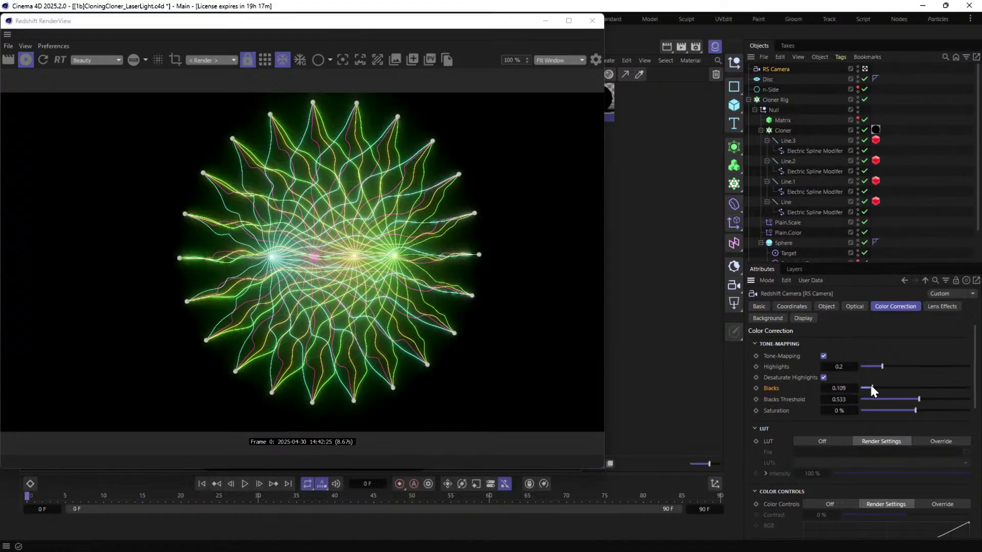
drag(879, 387, 893, 390)
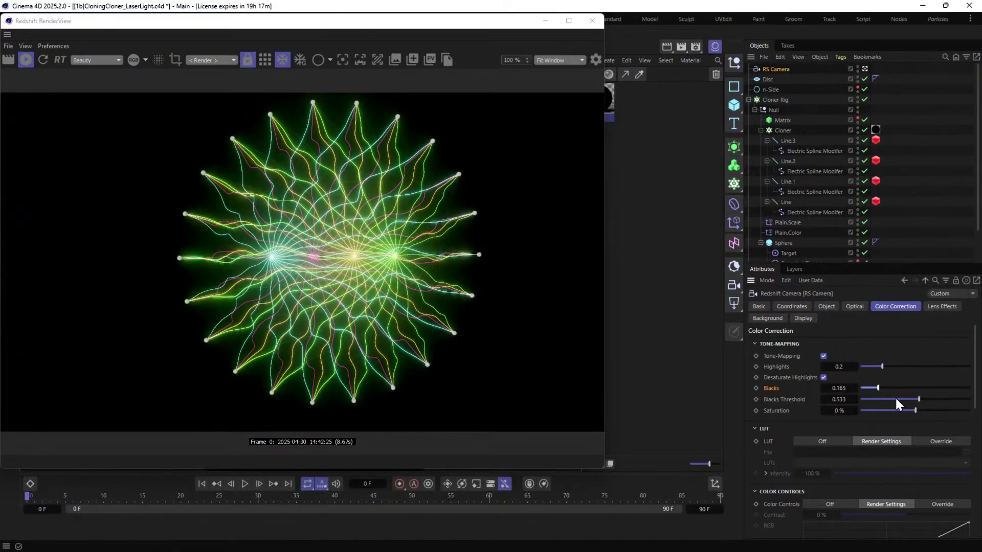
drag(955, 411, 915, 411)
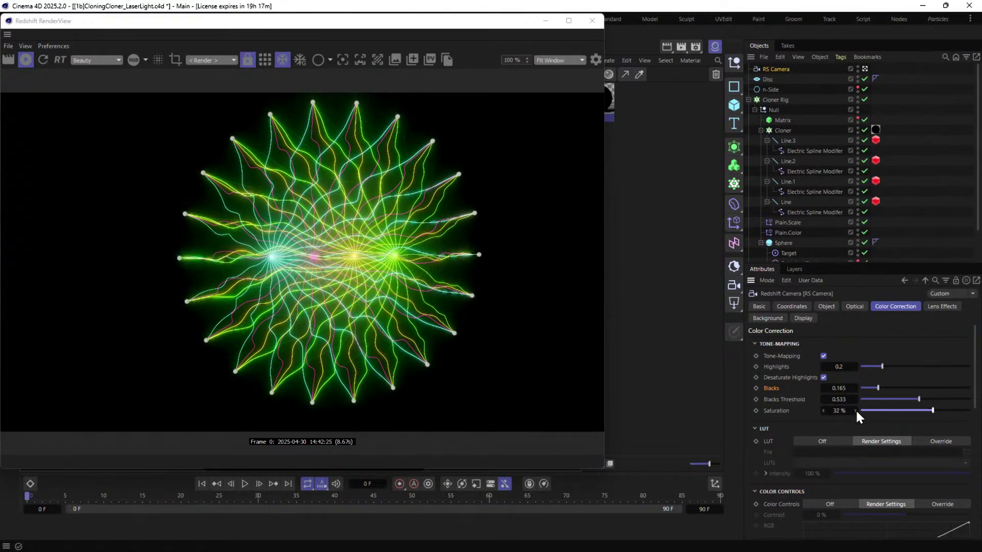
click(930, 411)
Shift the RenderView window slightly and hide the Sphere object from the render.
click(383, 21)
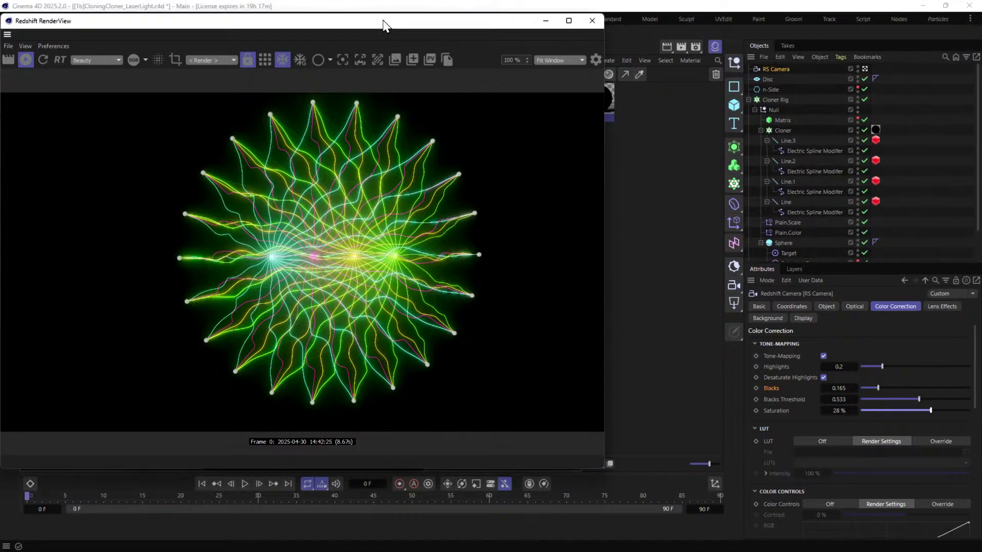
mouse_move(384, 22)
mouse_down()
mouse_move(451, 81)
mouse_move(388, 23)
mouse_up()
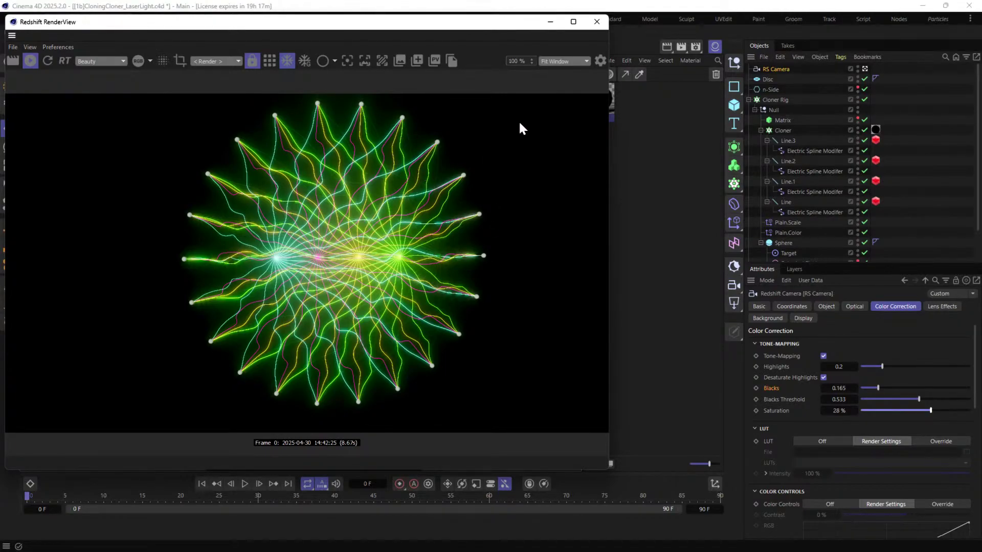
click(857, 243)
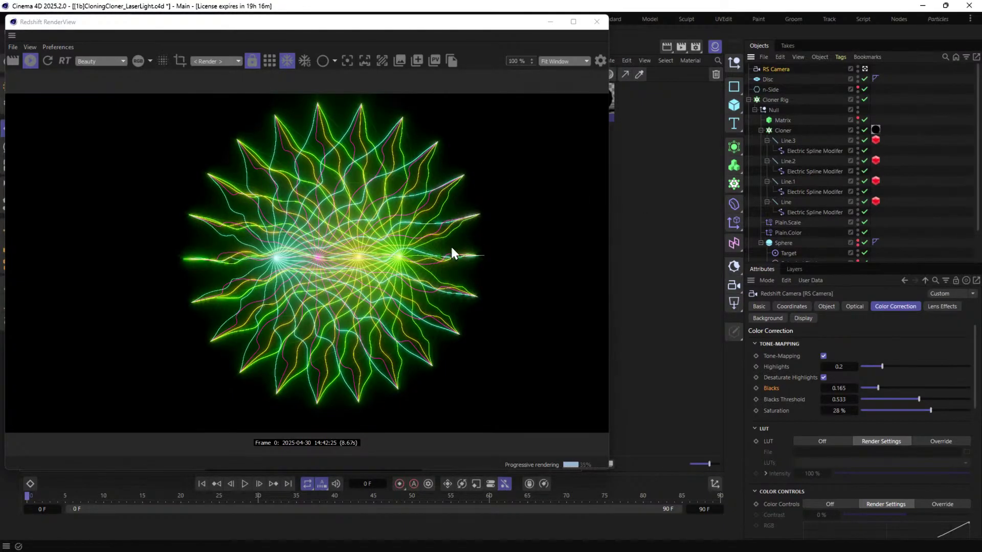
Try the FBM noise type on all four Electric Spline Modifiers and undo the change.
click(811, 211)
ctrl+click(805, 191)
ctrl+click(805, 172)
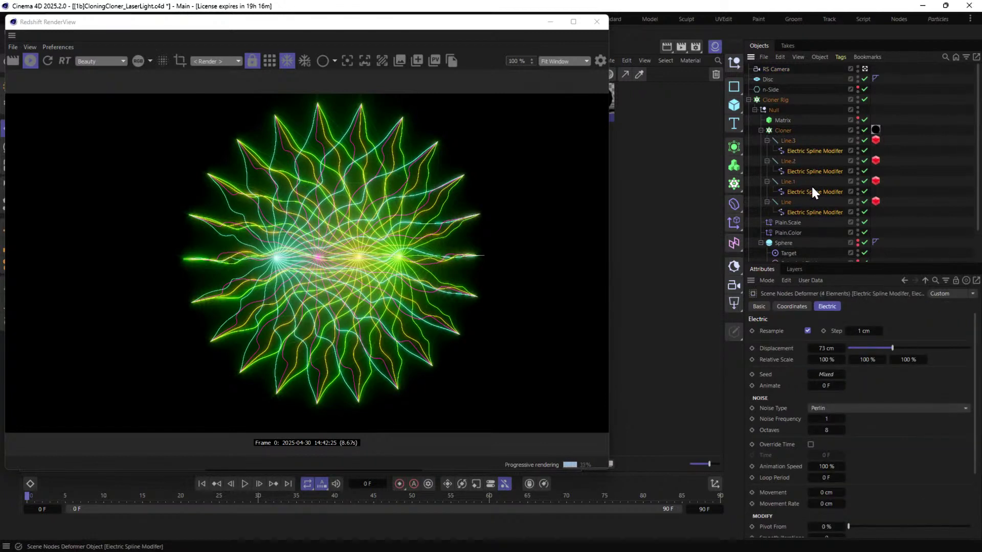
click(809, 408)
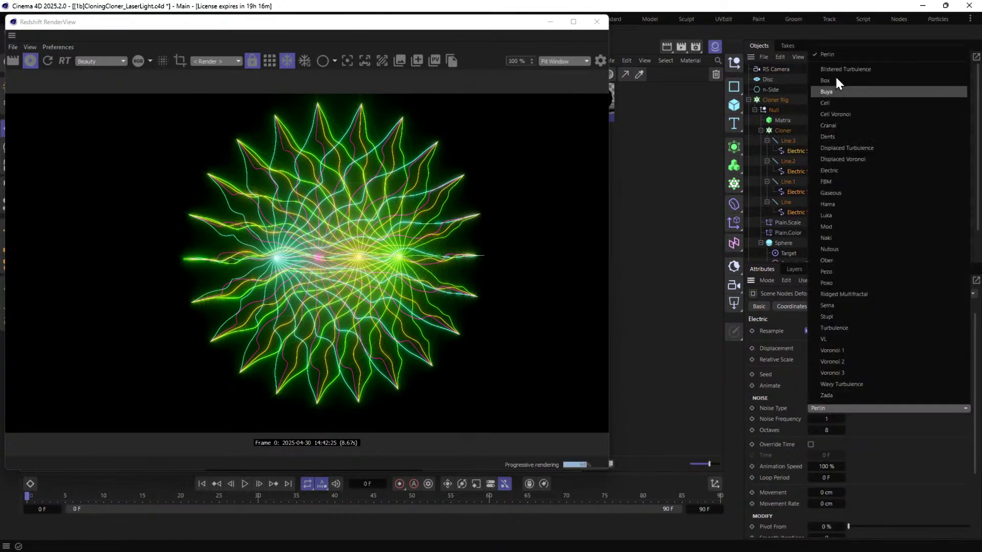
click(849, 182)
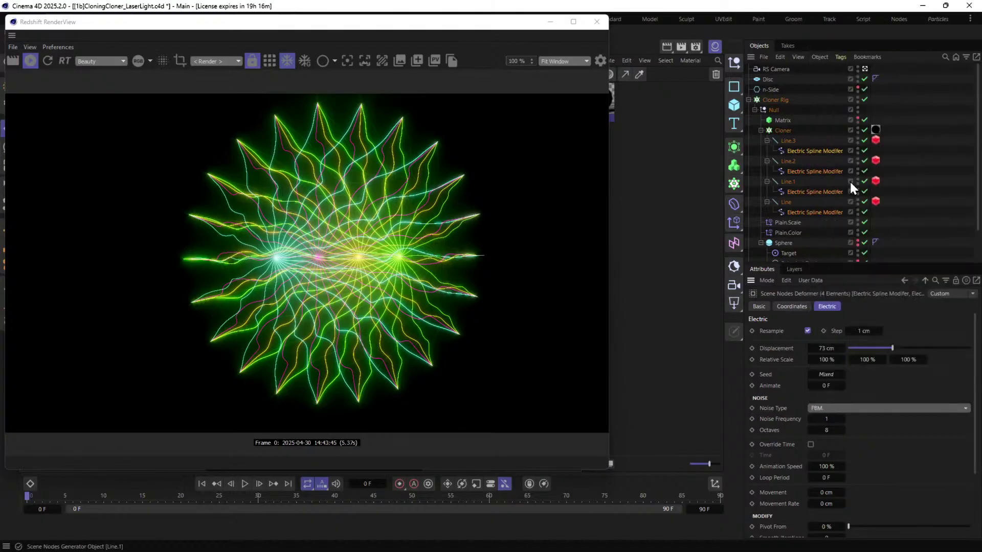
click(555, 318)
key(ctrl+z)
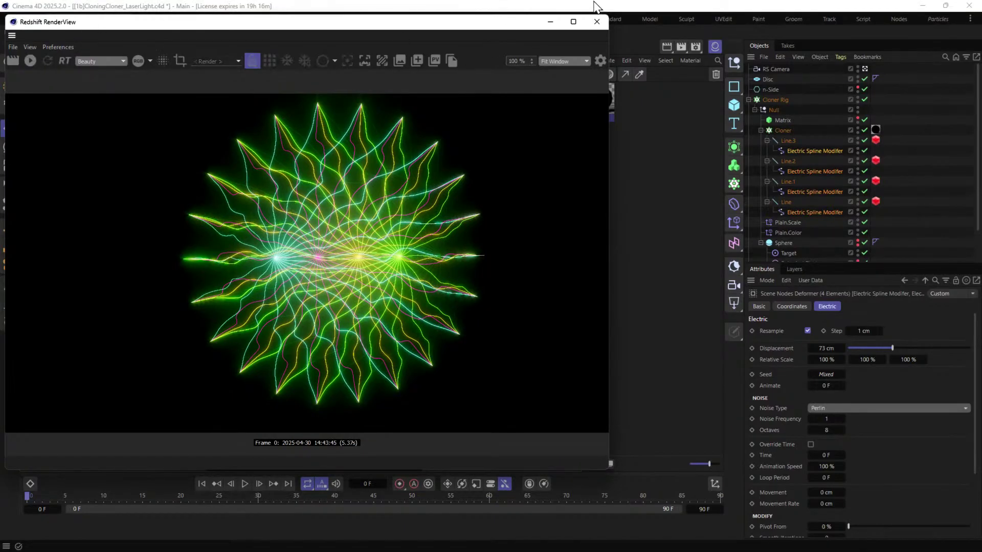
Close the Redshift RenderView and save the project.
click(596, 22)
click(713, 46)
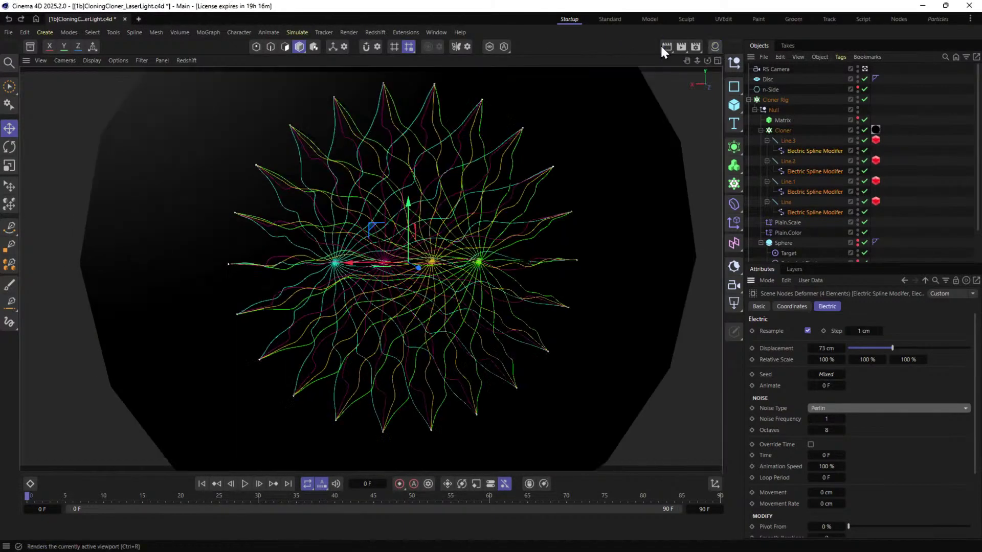
click(714, 46)
click(714, 47)
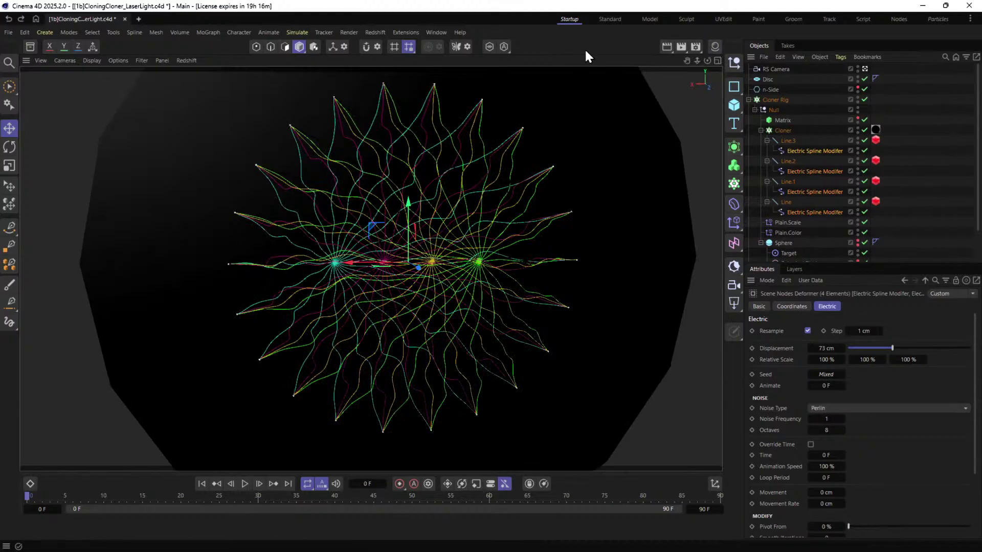
key(ctrl+s)
Deselect all objects, play back the beam animation in the viewport and stop it.
click(874, 235)
click(244, 484)
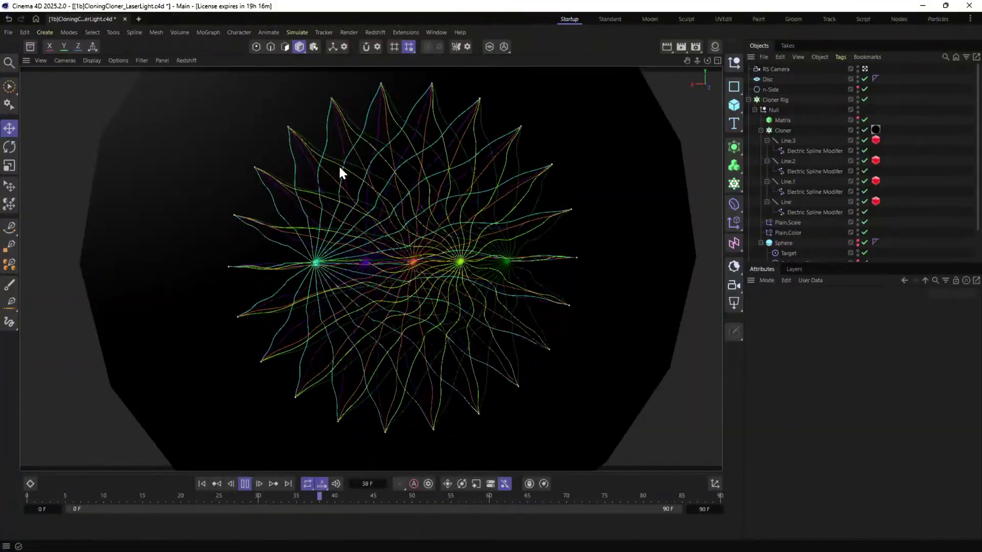
click(245, 483)
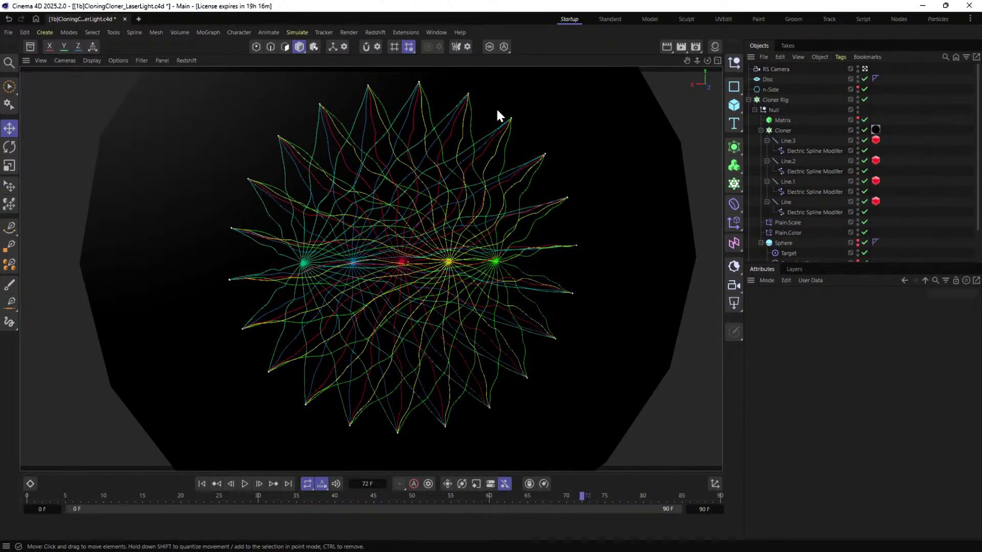
Review the RS Camera's Color Correction settings, including its Color Controls curves.
click(777, 69)
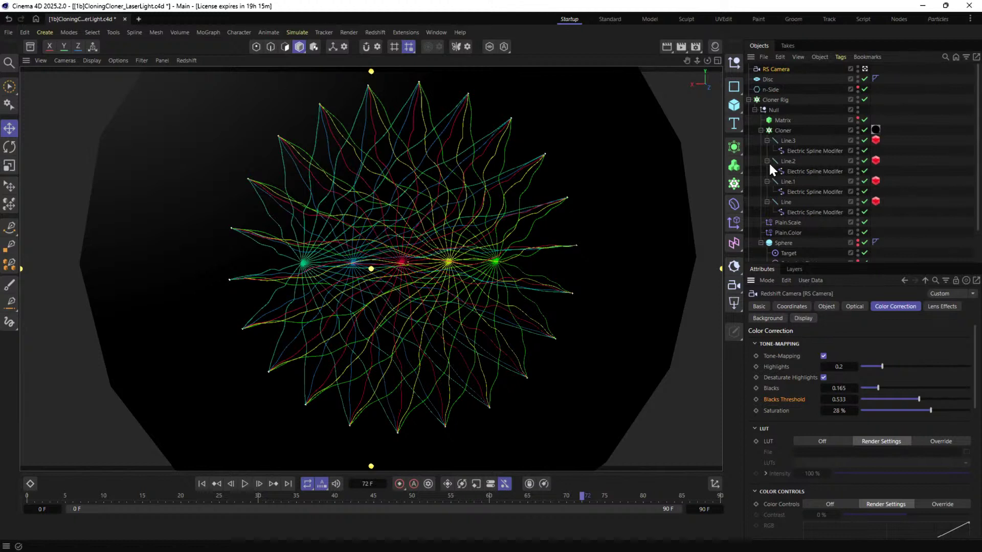
click(854, 306)
click(880, 306)
scroll(787, 453, down, 6)
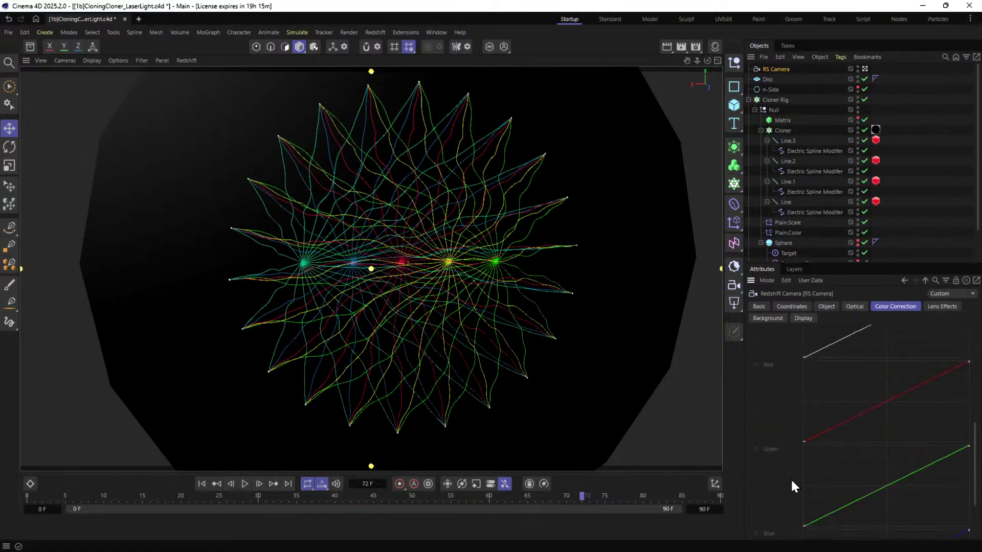
scroll(776, 400, up, 2)
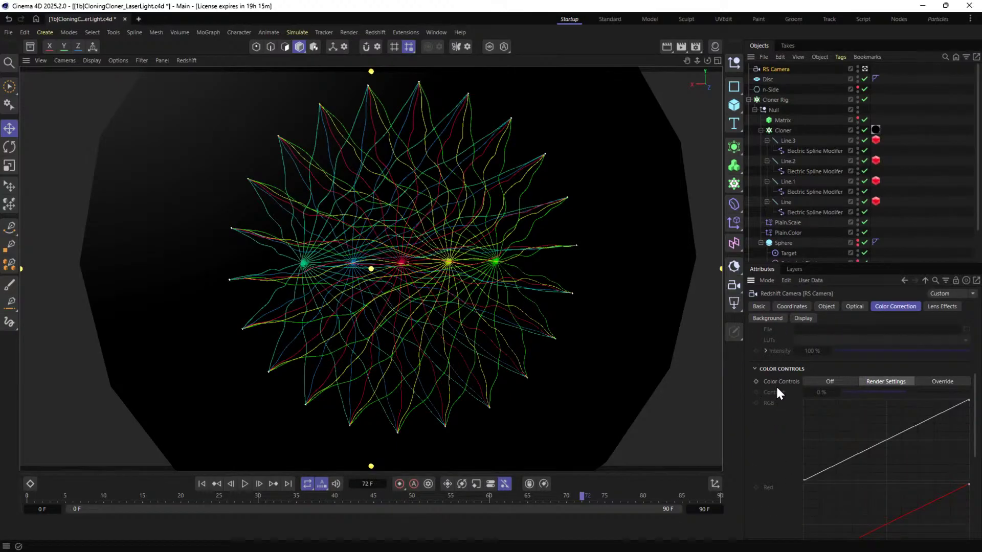
Review the object settings of the standalone Line spline that sits outside the Cloner Rig.
scroll(780, 382, up, 3)
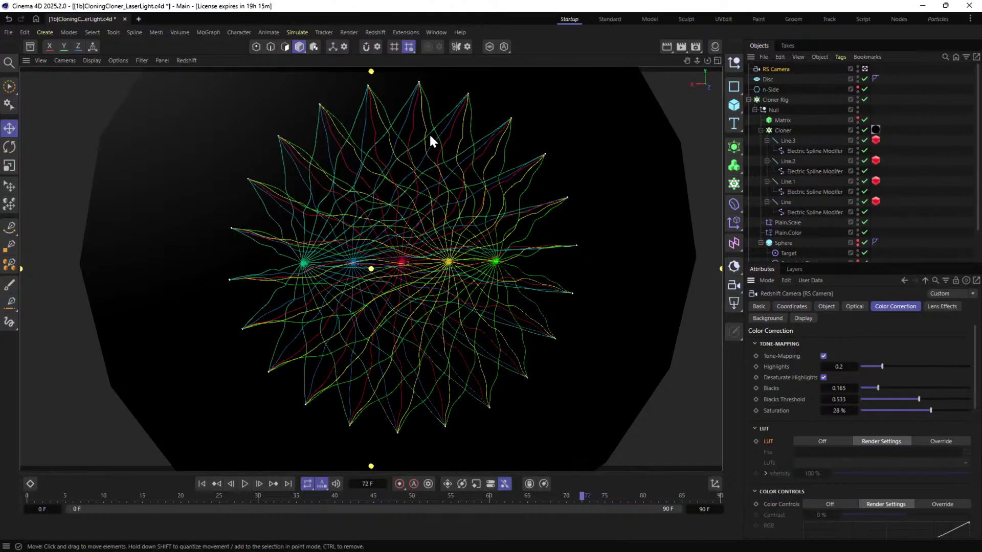
scroll(808, 215, down, 2)
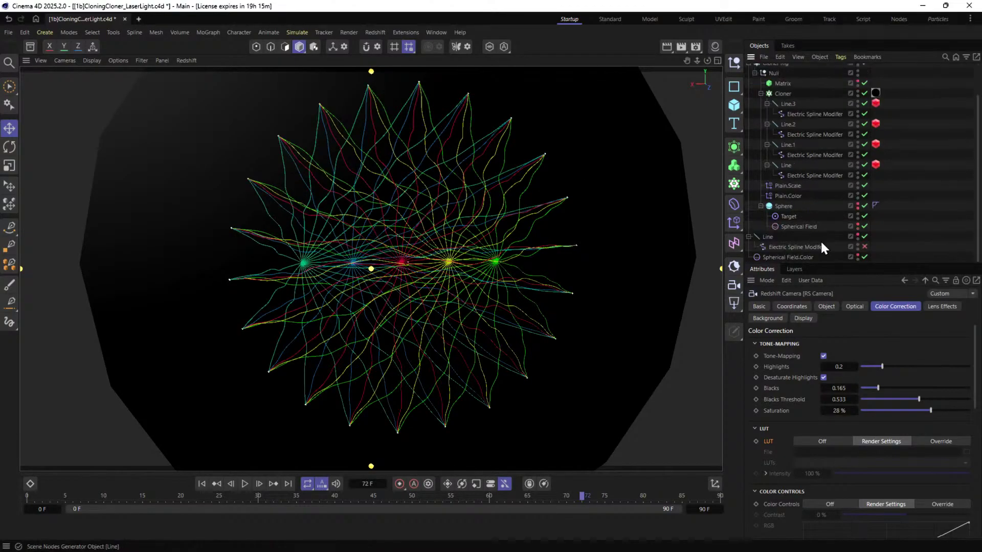
click(767, 236)
click(783, 247)
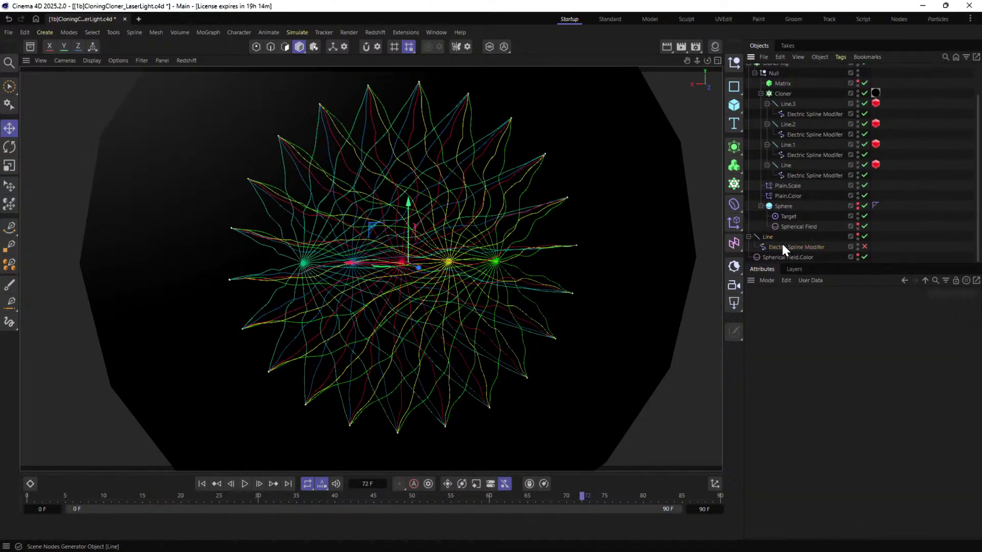
click(754, 236)
scroll(785, 91, up, 2)
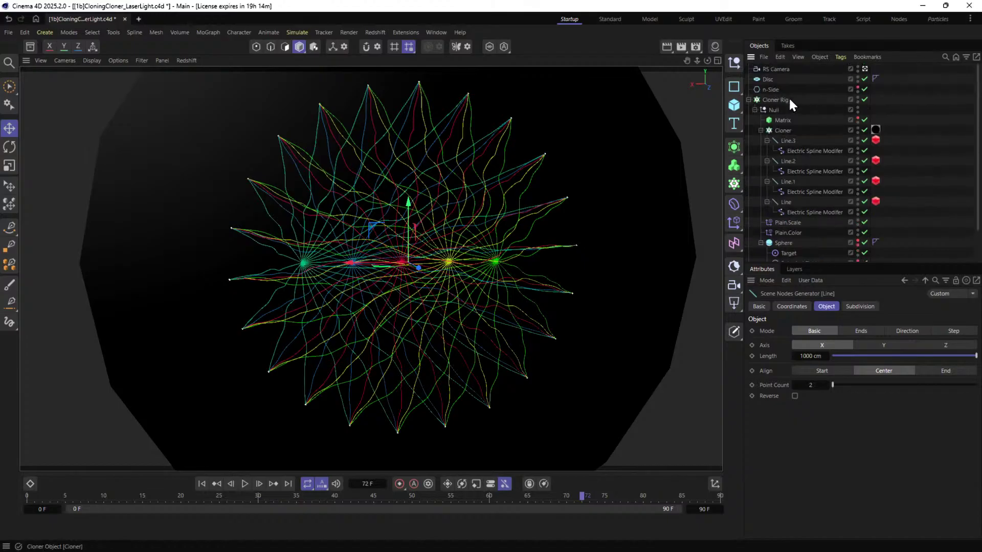
Duplicate the n-Side spline, make the copy visible in the viewport and scale it down to a small circle around the beam centers.
ctrl+drag(774, 90, 772, 96)
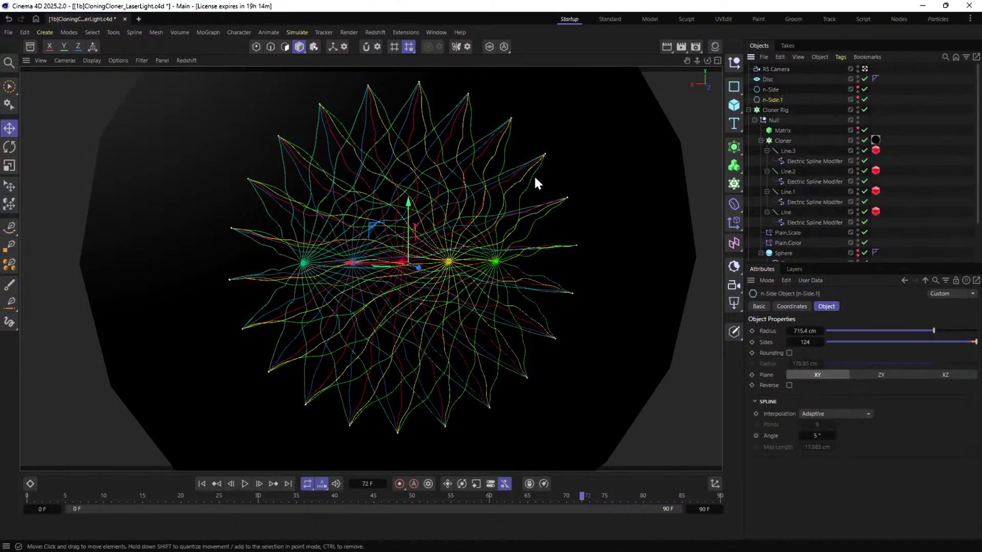
key(t)
click(857, 97)
drag(621, 135, 421, 200)
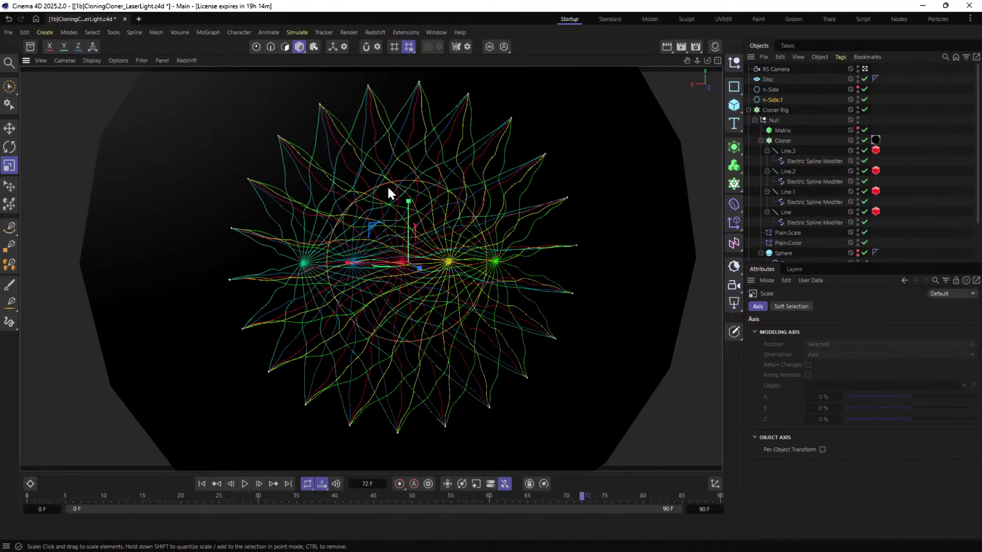
Open the object properties of the Matrix inside the Cloner Rig's Null.
scroll(795, 146, down, 3)
scroll(803, 94, up, 3)
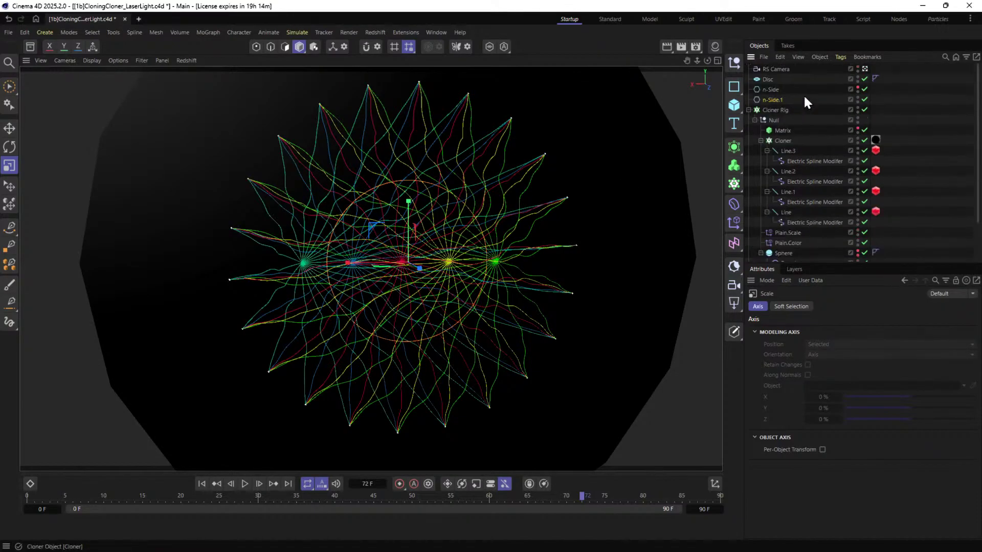
click(782, 130)
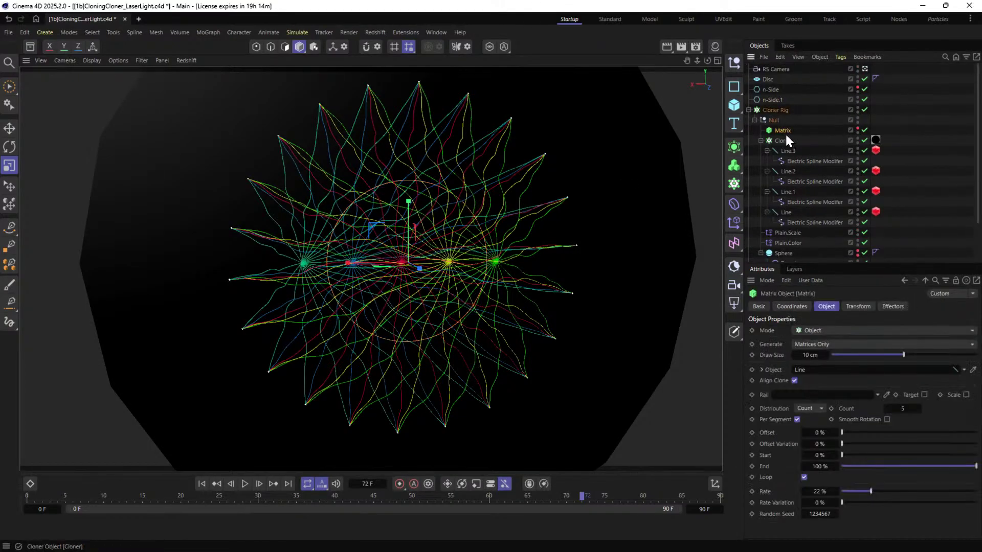
Distribute the Matrix along the n-Side.1 spline and, with the animation playing, set its Rate to -11 %.
drag(768, 100, 820, 378)
click(245, 484)
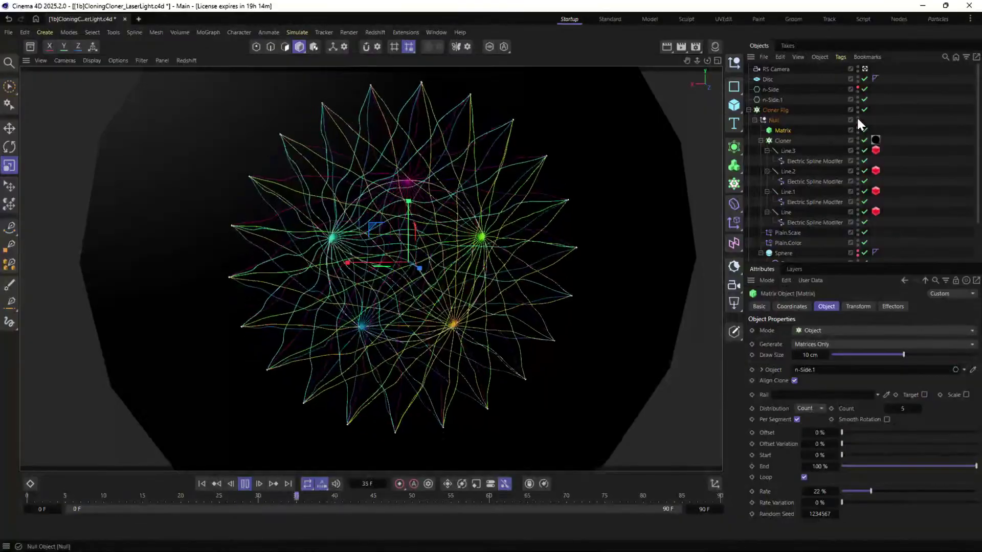
click(879, 132)
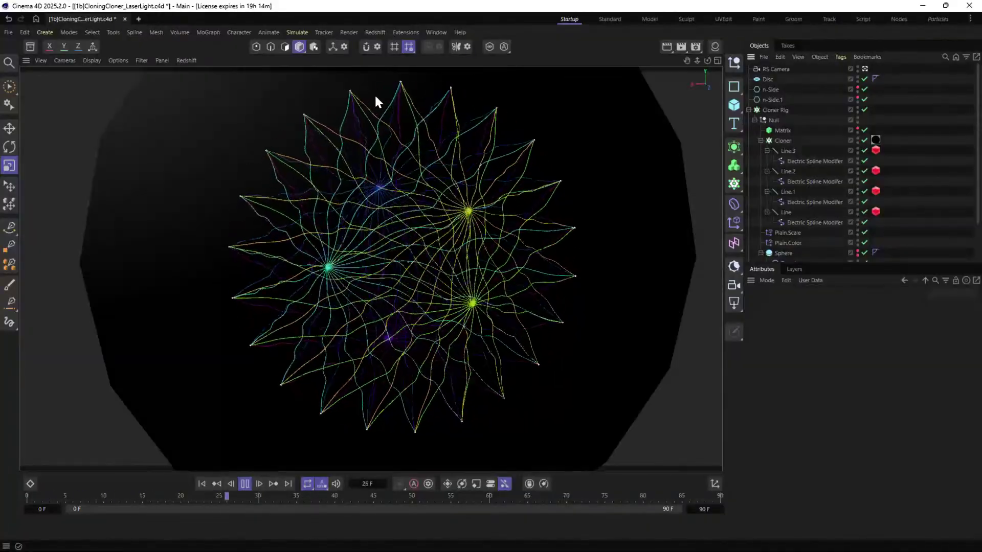
click(783, 129)
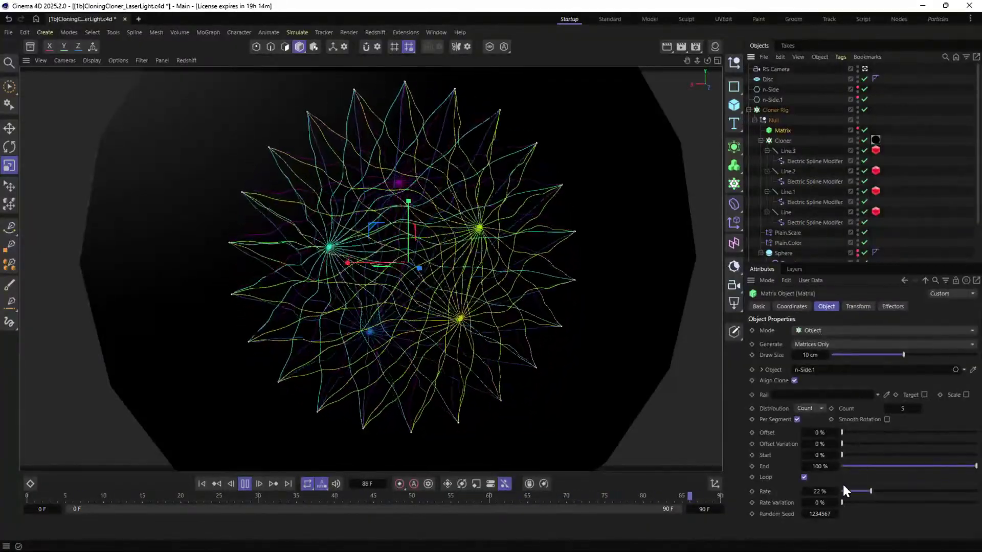
drag(821, 491, 818, 491)
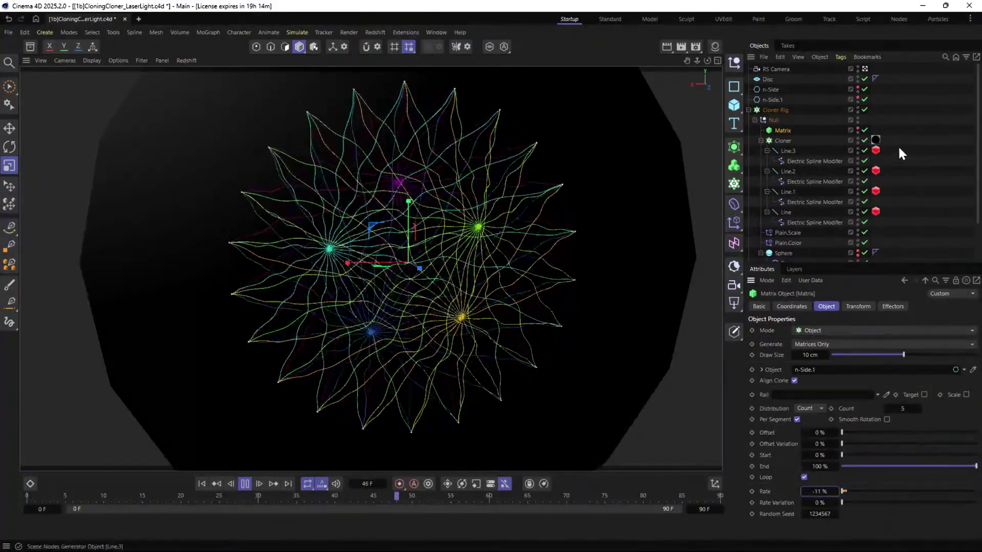
Set the Cloner Rig's distribution Rate to 3 % and deselect it.
click(774, 109)
click(819, 521)
text(1)
key(Return)
drag(827, 521, 771, 495)
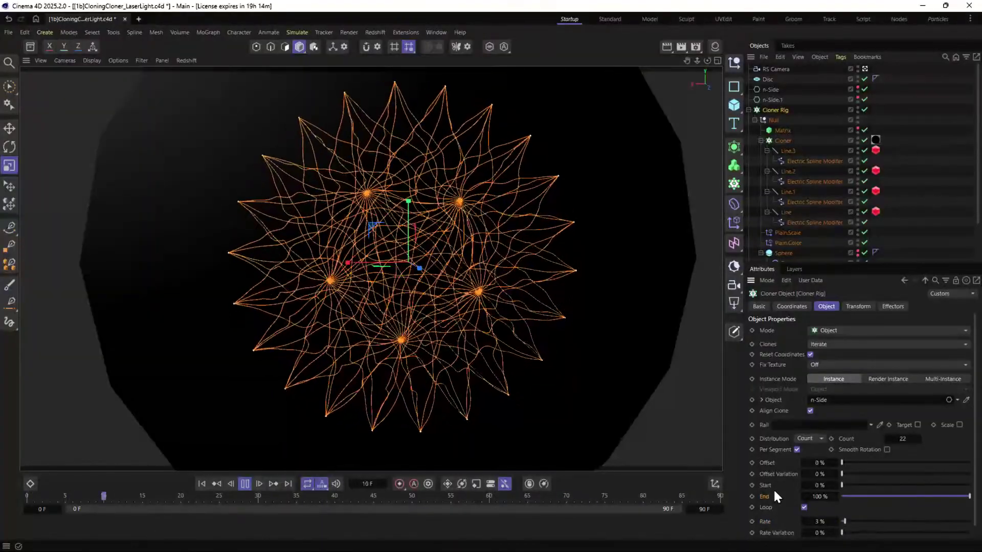
click(929, 221)
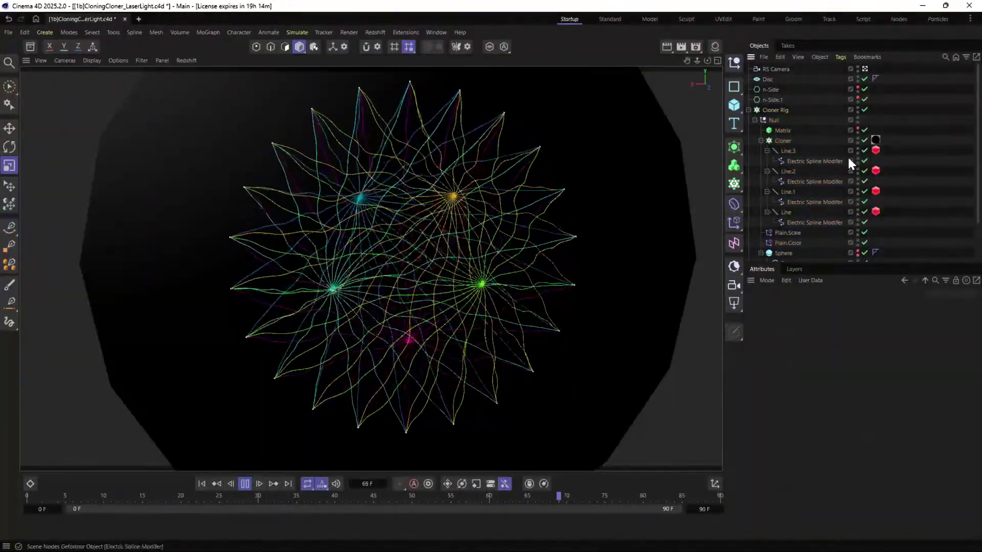
Scale down the n-Side.1 spline that positions the line hubs and toggle the Spherical Field.Color object.
click(773, 99)
drag(480, 256, 519, 287)
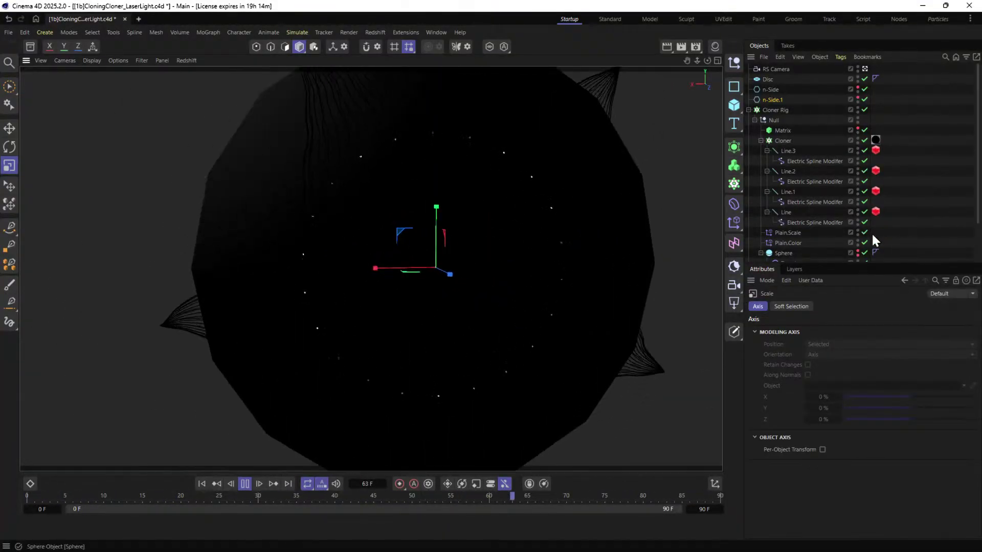
scroll(862, 244, down, 3)
click(864, 257)
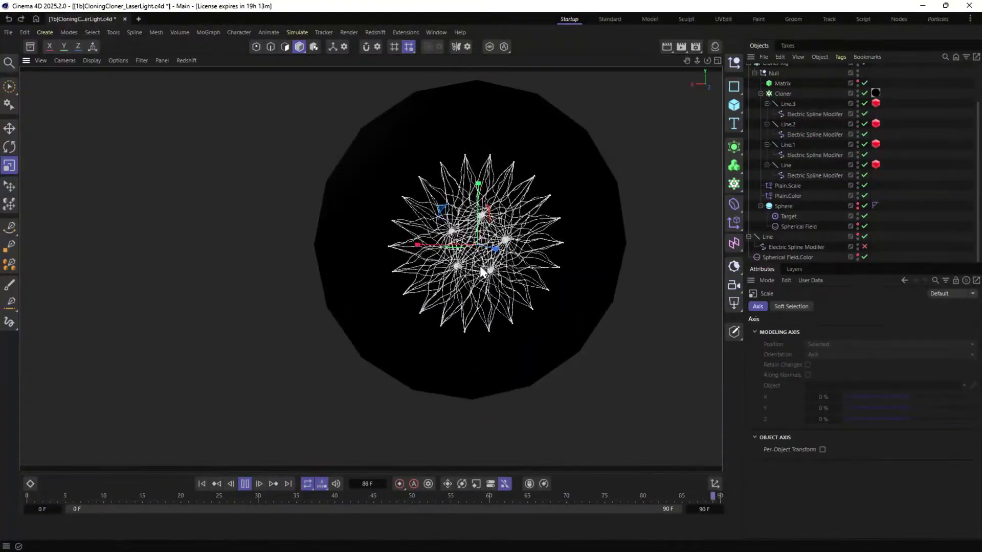
scroll(468, 271, up, 3)
middle_drag(533, 241, 457, 250)
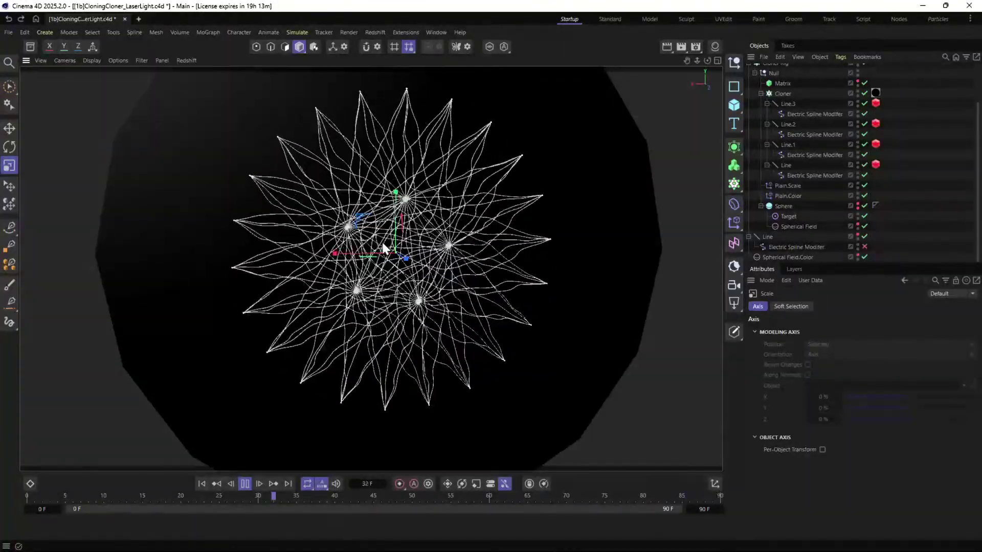
Stop the animation, return to frame 0 and create a new empty project.
click(245, 483)
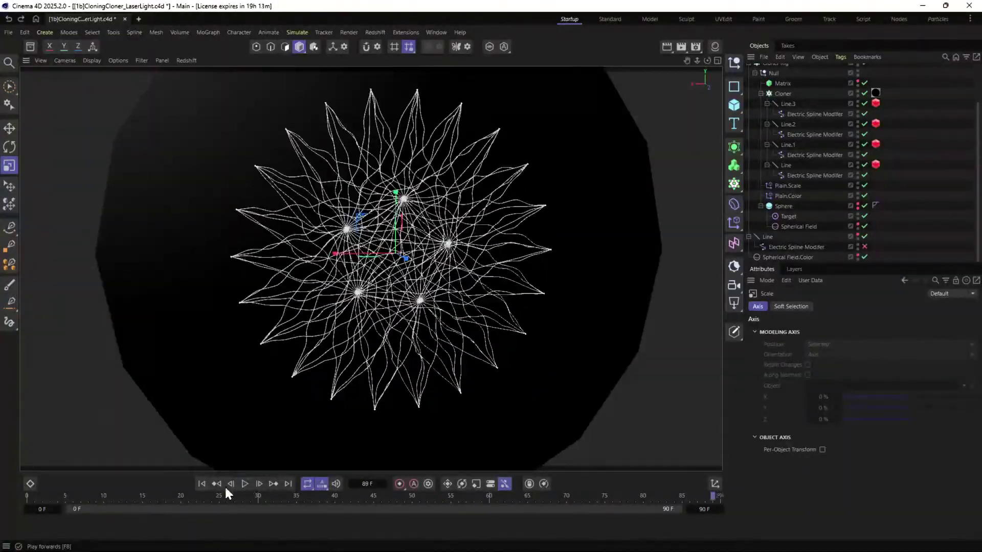
click(202, 484)
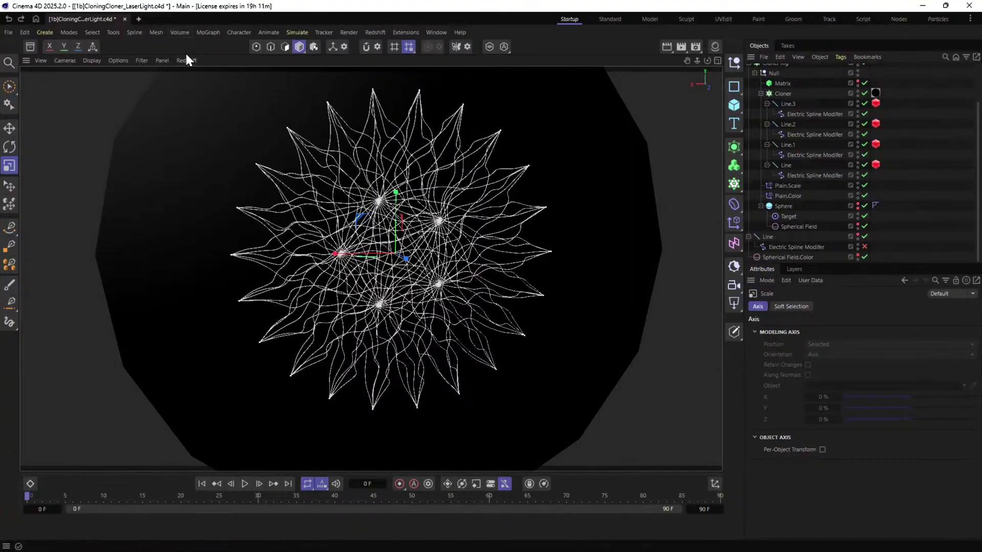
click(139, 19)
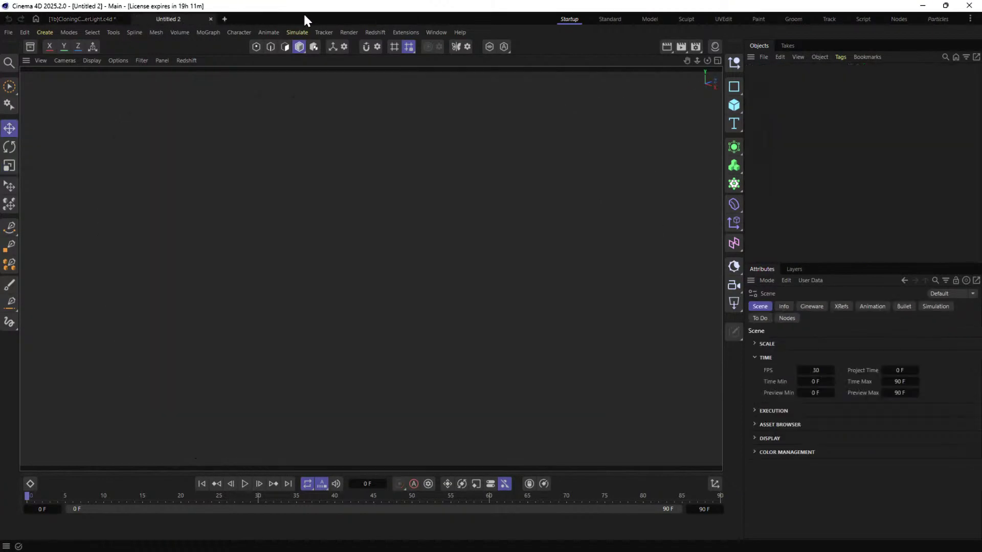
Create a sphere and make it a child of a new Volume Builder.
click(738, 102)
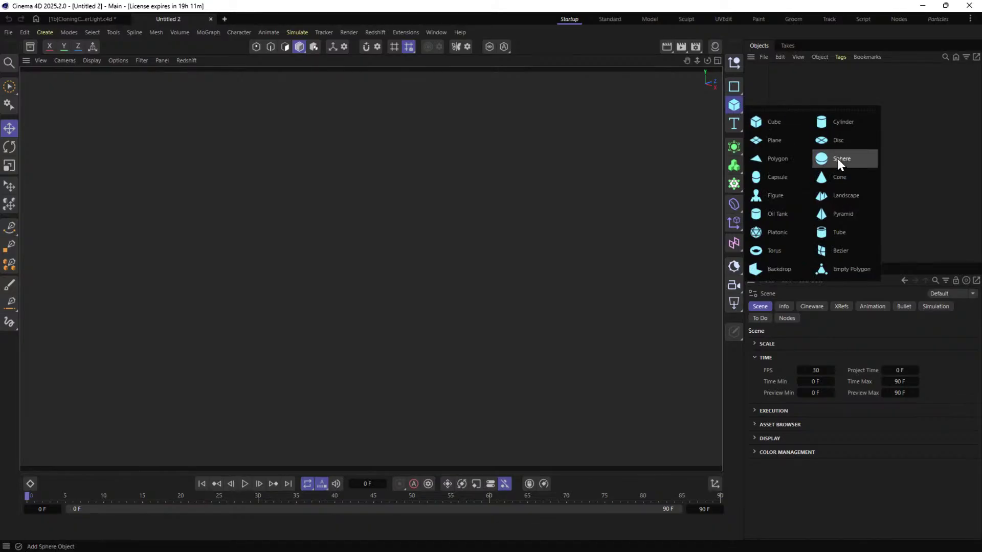
click(835, 161)
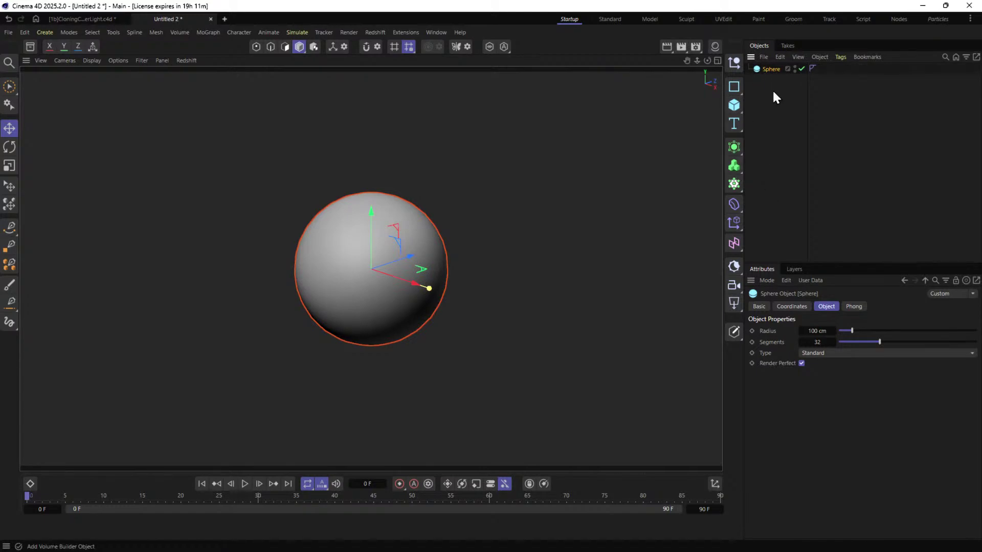
click(738, 167)
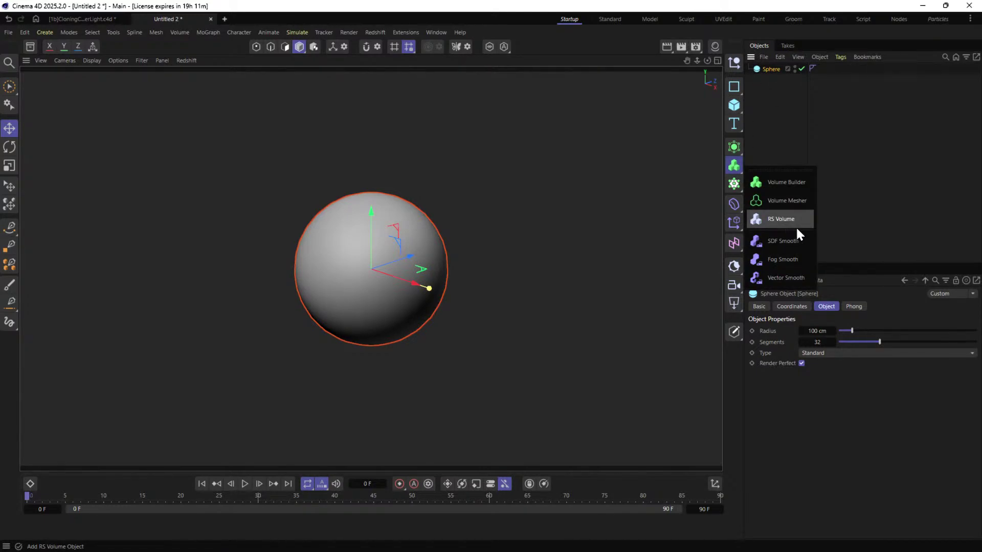
alt+click(787, 182)
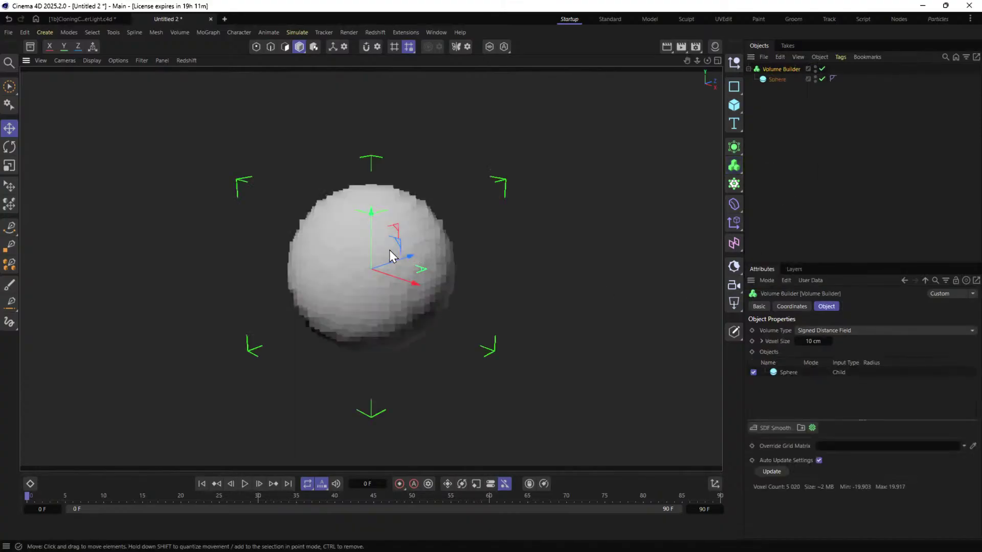
Set the Volume Builder's Volume Type to Vector and look through the available vector filters.
click(813, 368)
scroll(449, 239, up, 3)
alt+drag(450, 239, 358, 185)
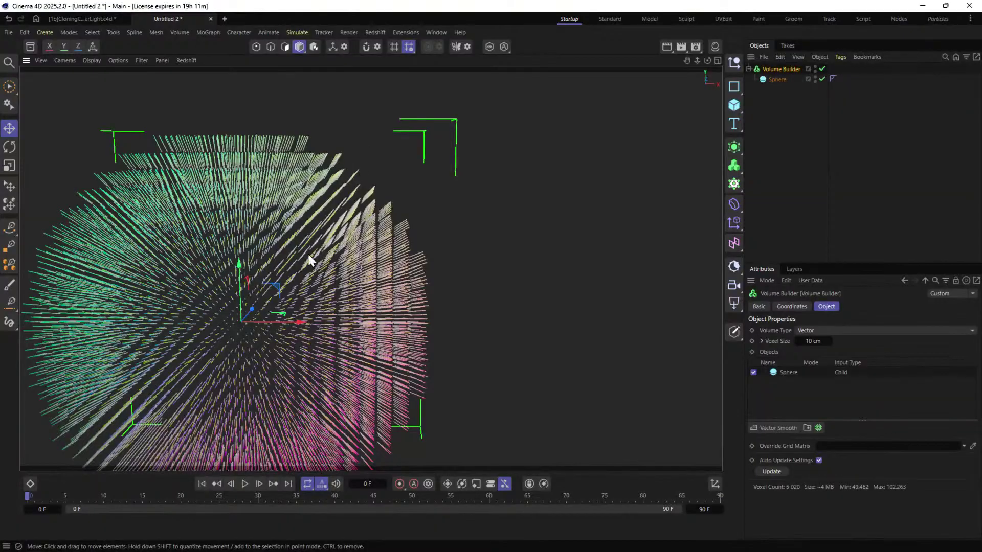
alt+drag(313, 256, 307, 284)
mouse_move(391, 263)
alt+mouse_down()
mouse_move(373, 254)
mouse_move(394, 271)
alt+mouse_up()
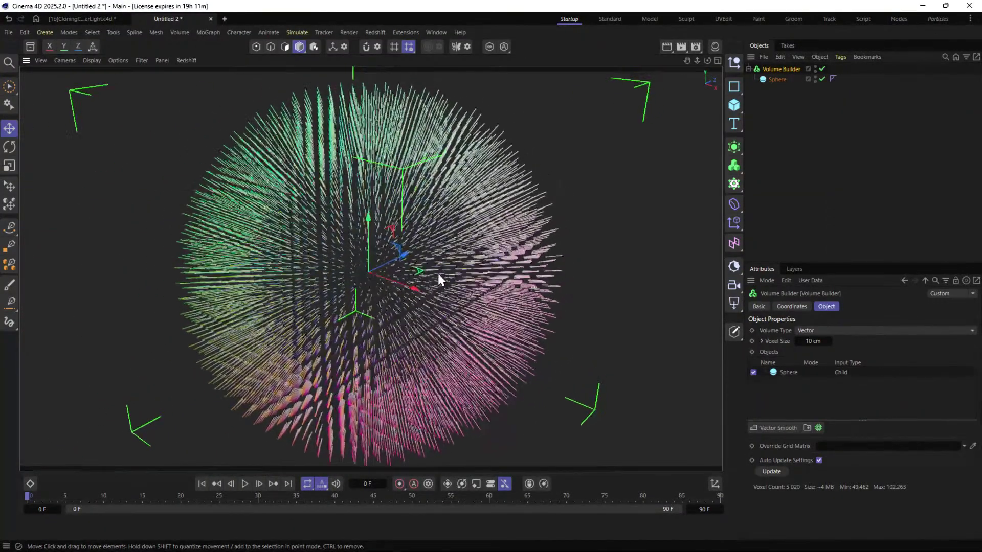
click(775, 429)
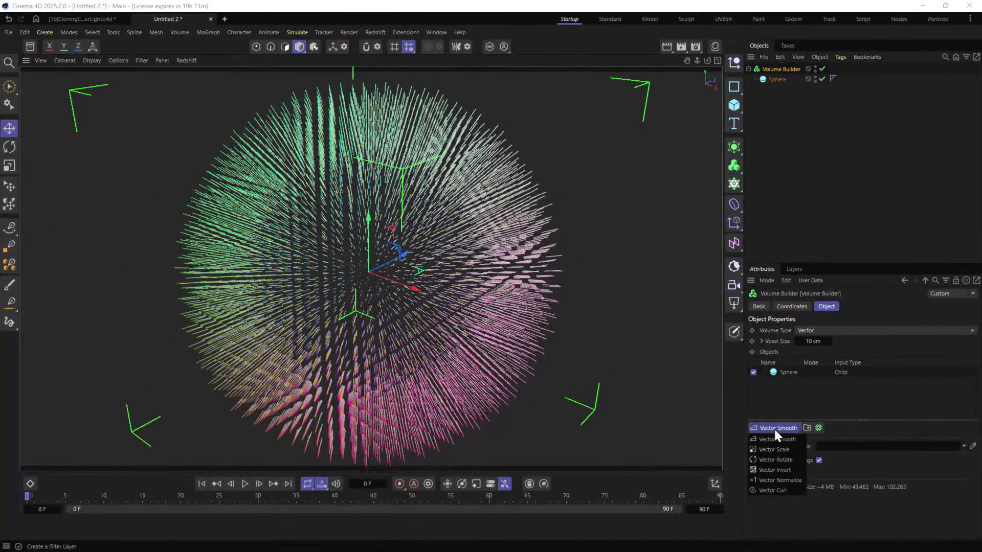
click(876, 305)
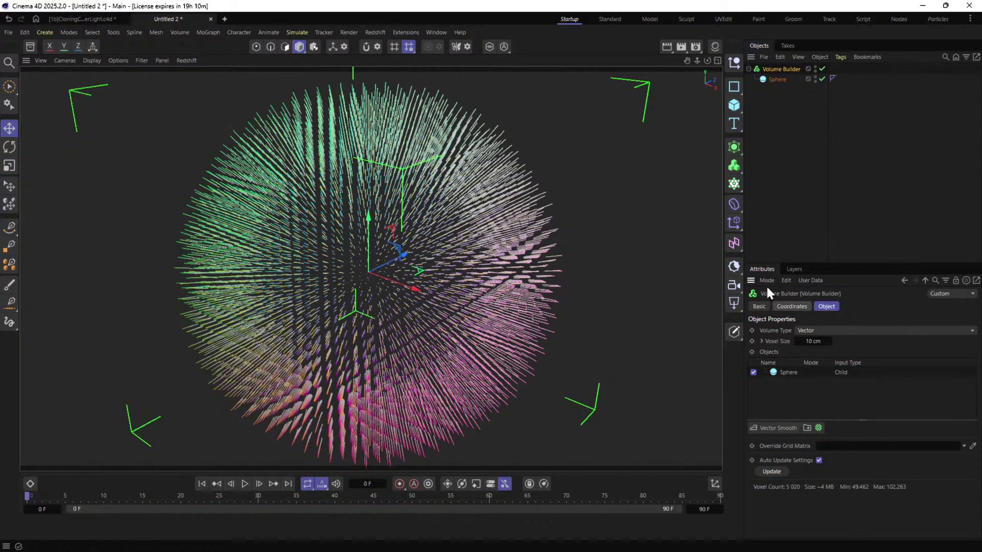
Create a Random Field and add it above the sphere in the Volume Builder's object list.
click(735, 241)
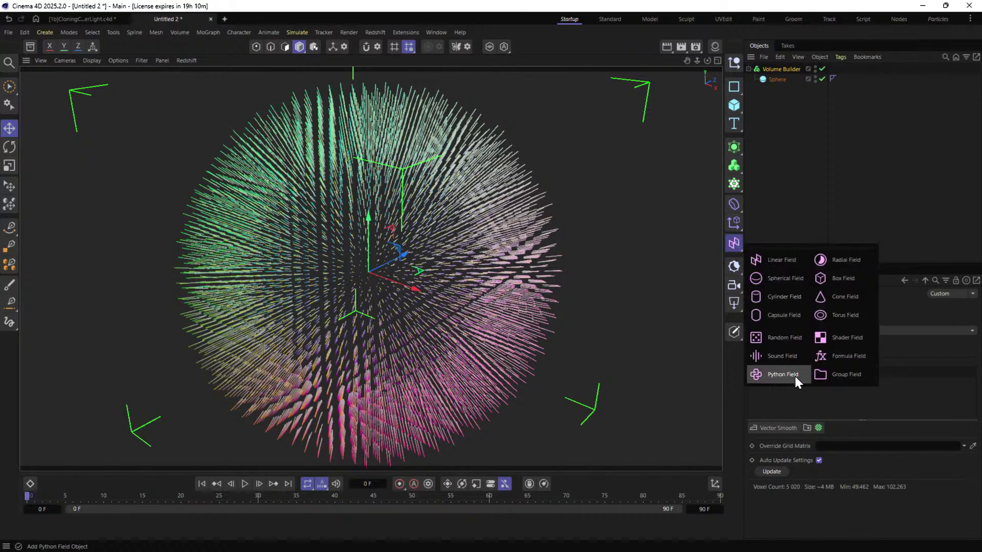
click(797, 338)
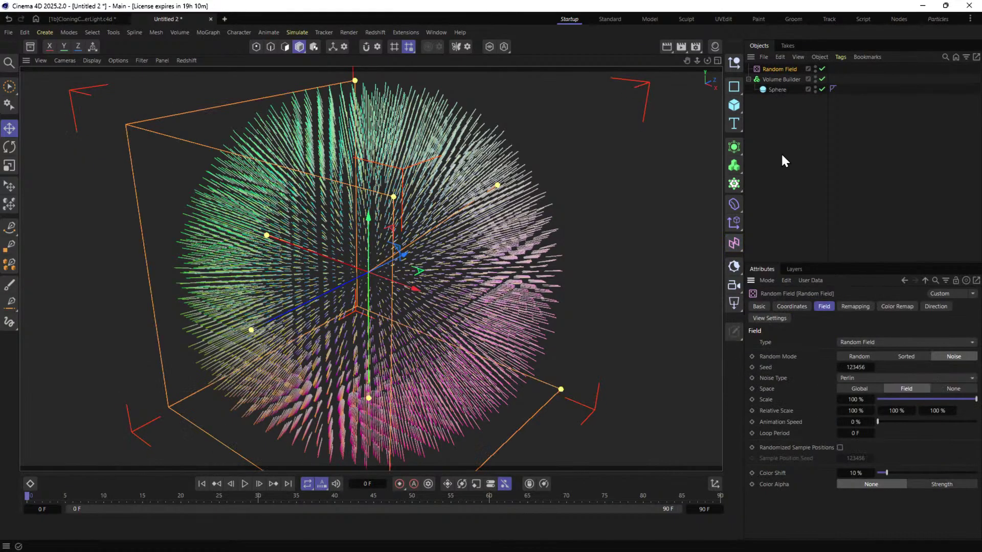
click(777, 79)
drag(777, 69, 794, 377)
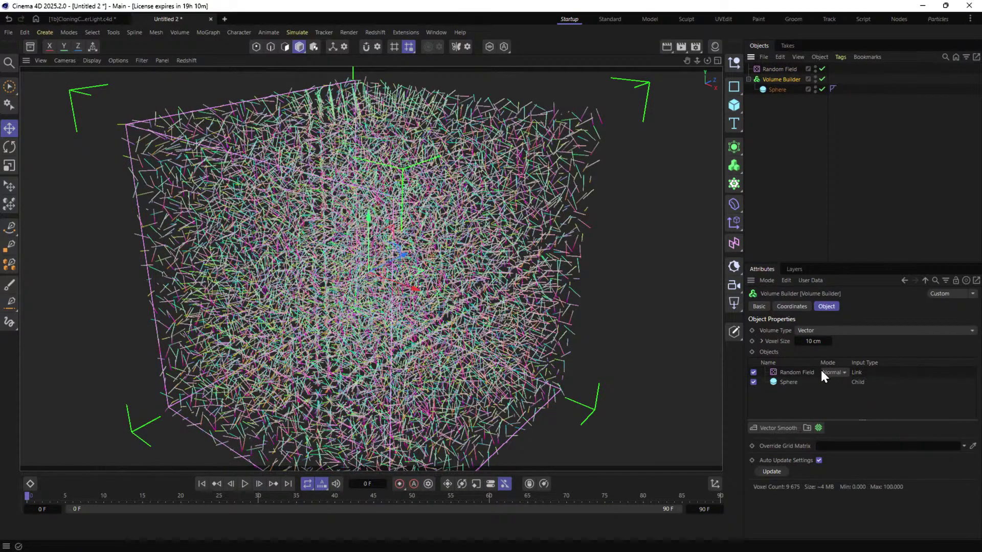
Set the Random Field's Creation Space to Objects Below so its vectors follow the sphere volume.
click(798, 373)
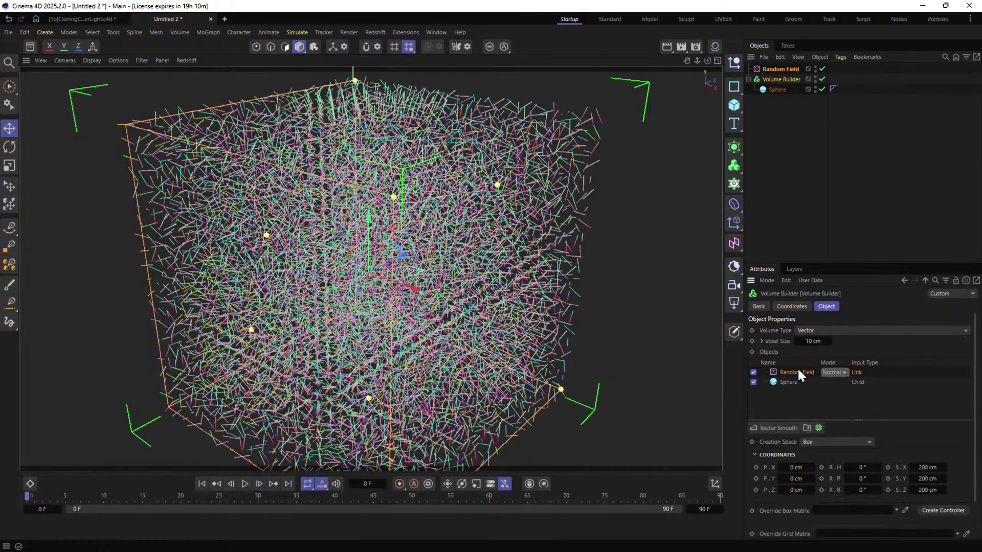
click(818, 442)
click(820, 464)
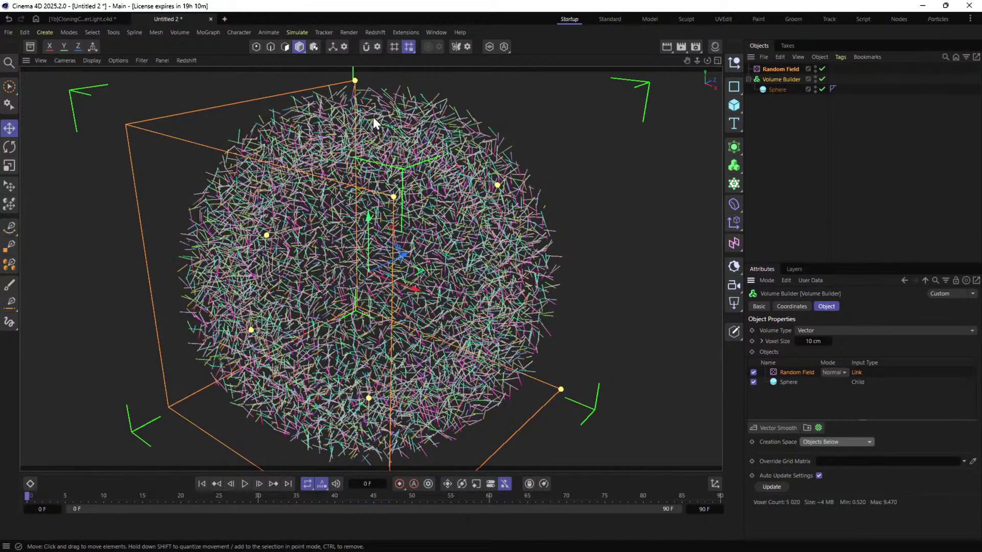
alt+drag(378, 114, 358, 118)
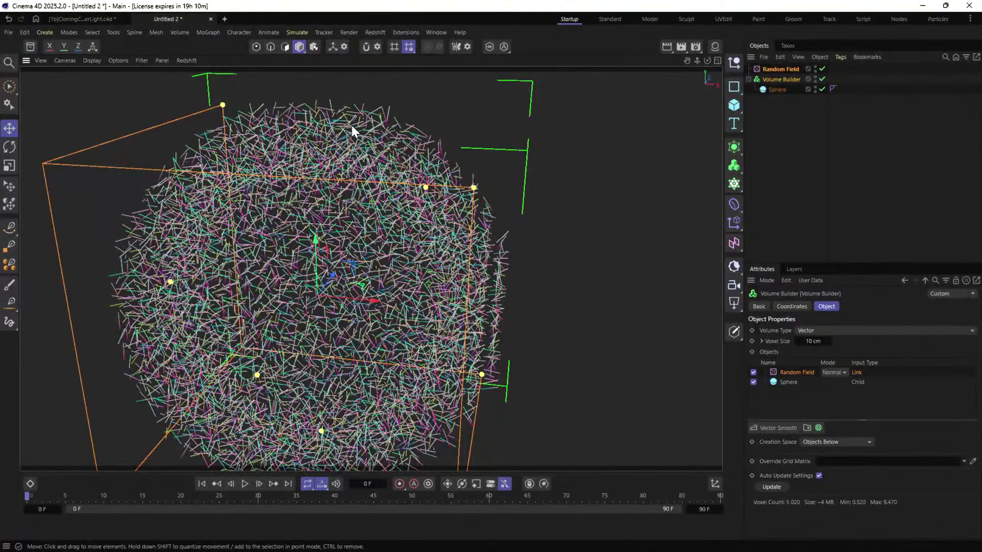
alt+drag(377, 154, 394, 239)
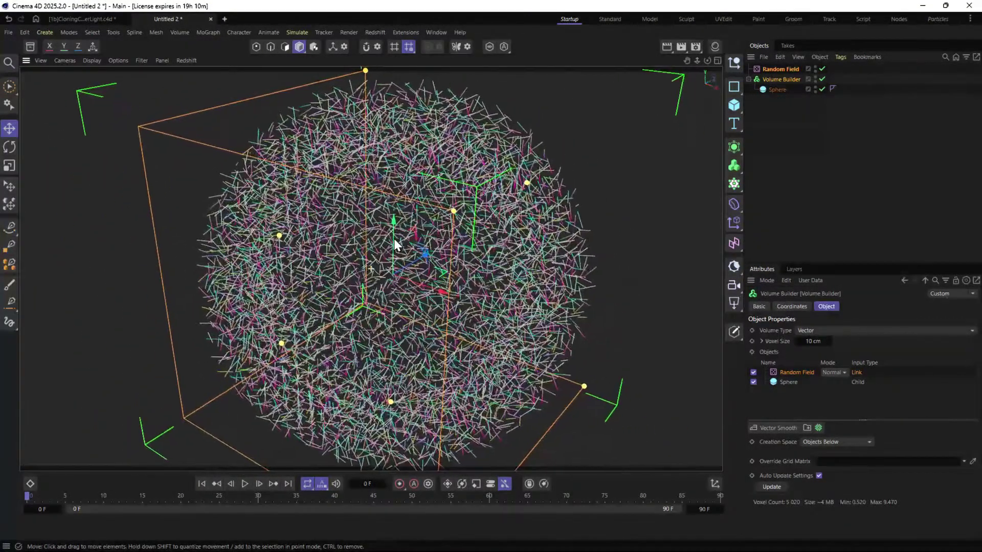
Set the Random Field's blend mode to Cross and expand the Volume Builder's Voxel Size settings.
click(833, 372)
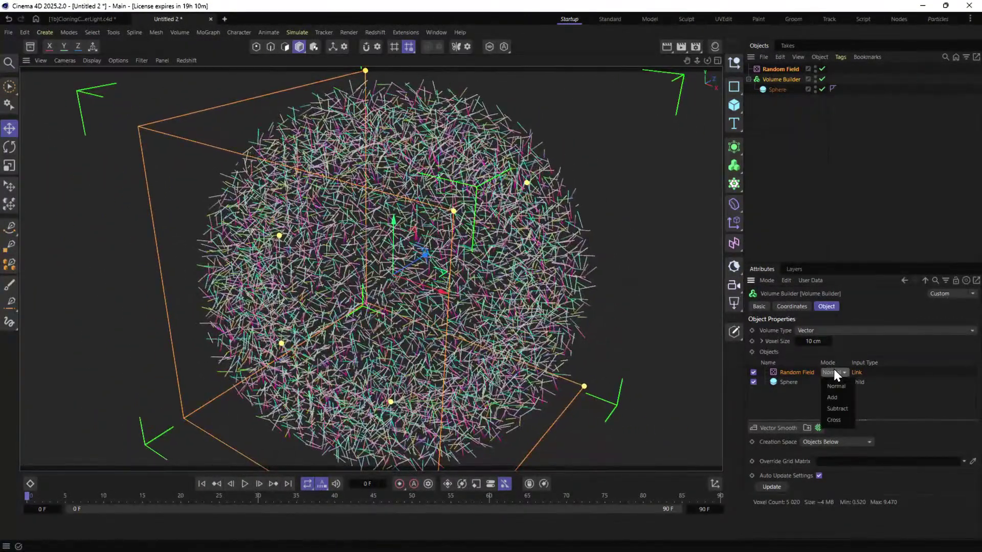
click(842, 420)
mouse_move(507, 231)
alt+mouse_down()
mouse_move(437, 223)
mouse_move(408, 194)
mouse_move(490, 236)
mouse_move(506, 229)
alt+mouse_up()
click(761, 341)
drag(824, 343, 842, 344)
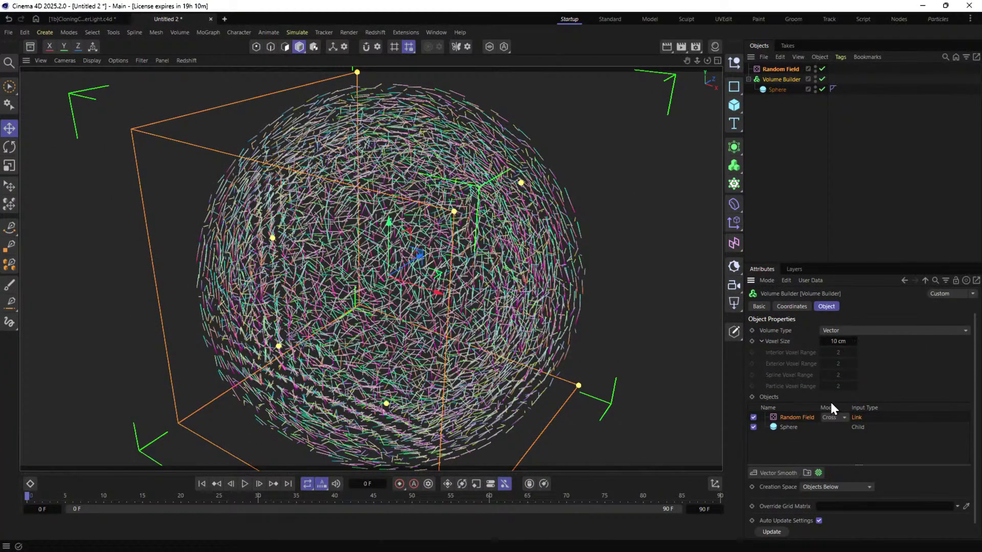
Set the sphere's Interior Voxel Range and Exterior Voxel Range to 1 in the Volume Builder.
click(792, 427)
scroll(792, 498, down, 3)
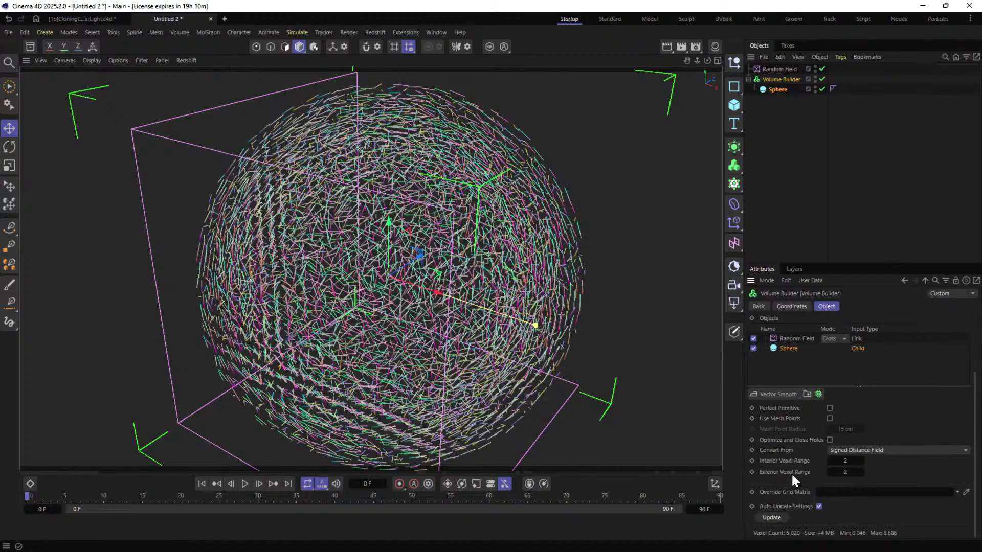
click(843, 461)
text(1)
key(Tab)
text(1)
key(Return)
alt+drag(563, 249, 527, 266)
Try Distance Field and Fog as the sphere's Convert From option and return it to Signed Distance Field.
click(864, 449)
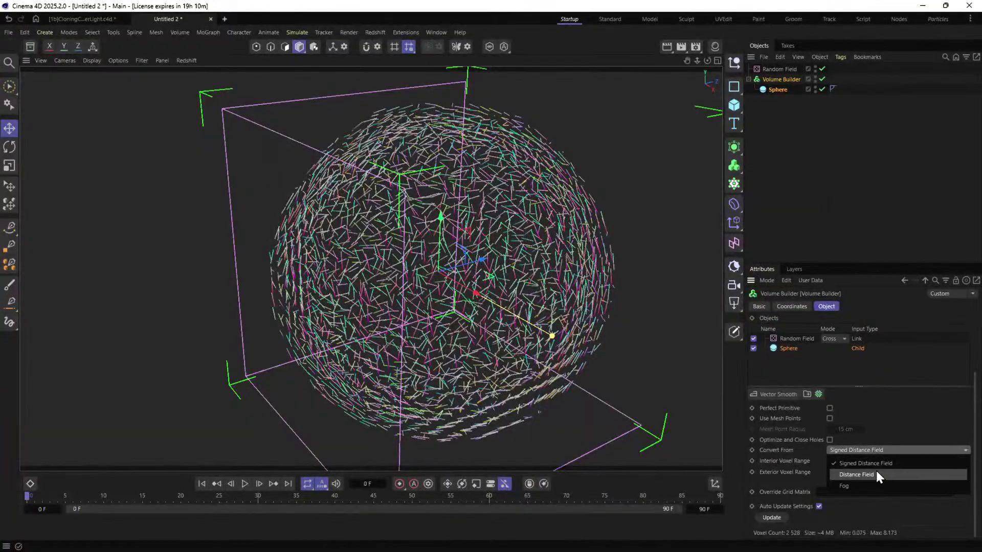
click(877, 474)
click(869, 451)
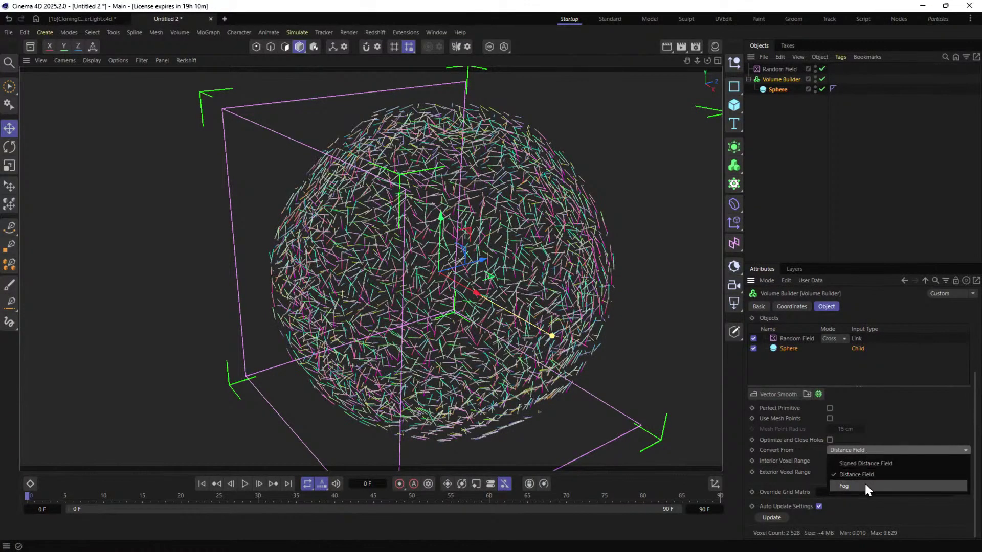
click(865, 486)
click(855, 449)
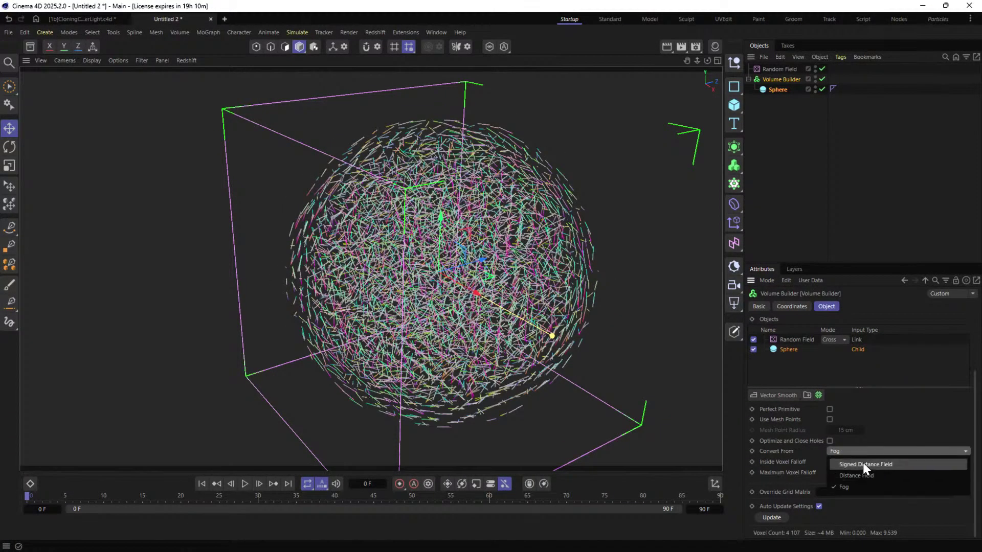
click(863, 464)
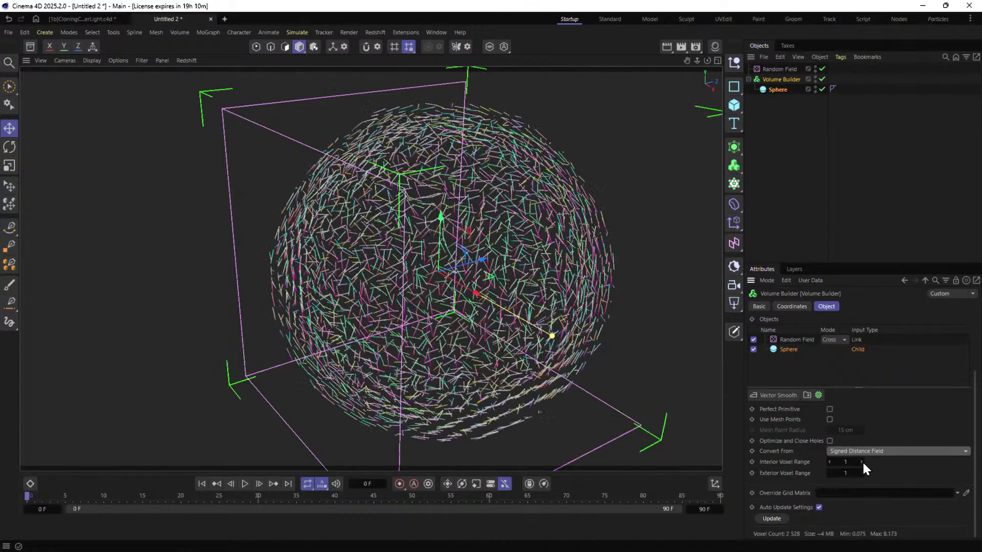
Try the Perfect Primitive option for the sphere in the Volume Builder and switch it back off.
click(829, 409)
click(829, 408)
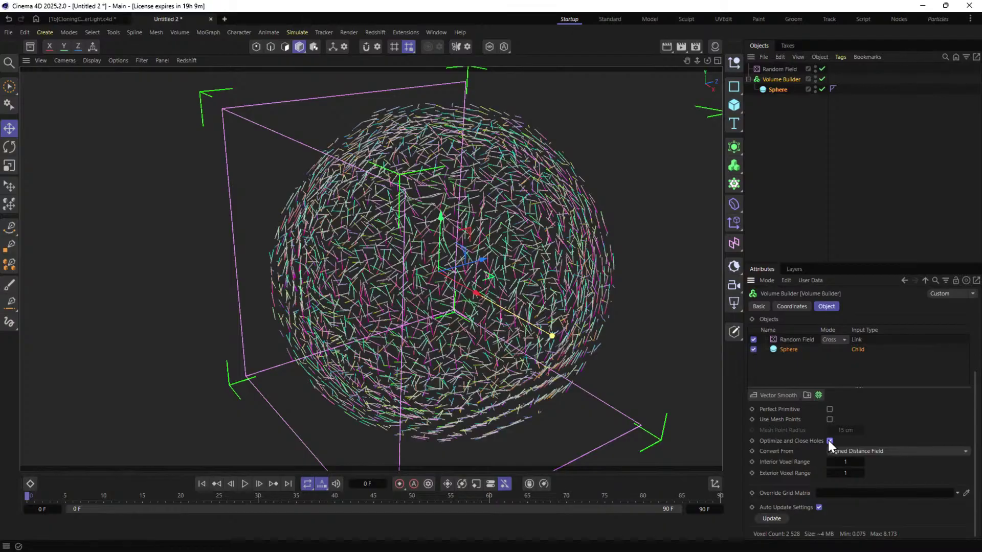
Turn off Optimize and Close Holes for the sphere and set its Convert From option to Distance Field.
click(851, 452)
click(859, 473)
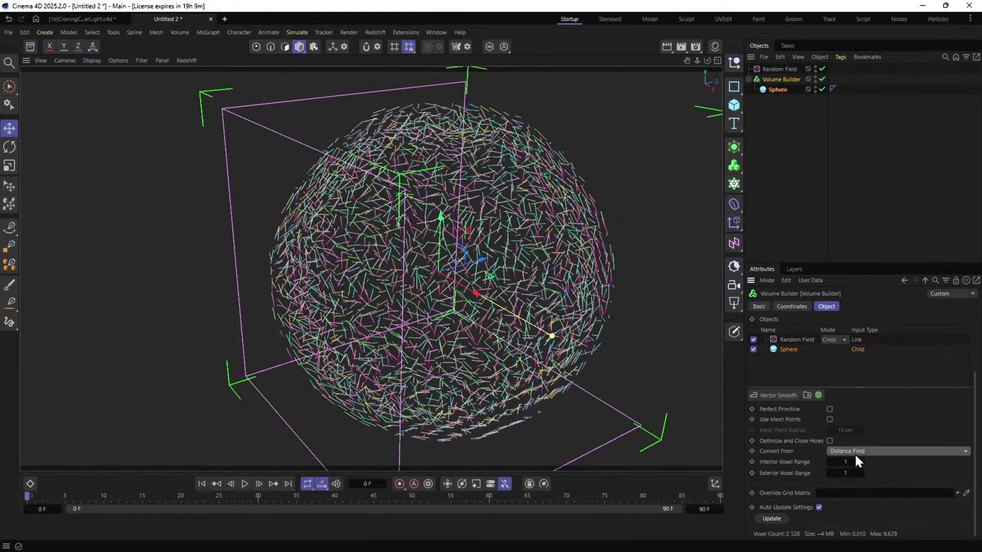
alt+drag(493, 278, 594, 220)
Raise the Random Field's noise scale to about 1477%.
click(764, 71)
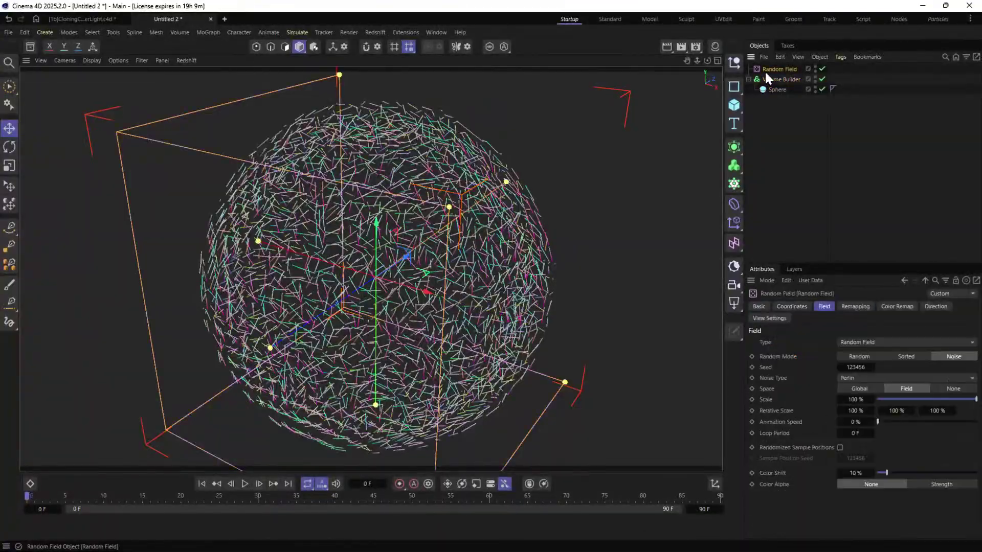
drag(859, 400, 978, 400)
alt+drag(585, 324, 425, 236)
scroll(516, 223, up, 3)
alt+drag(516, 223, 386, 283)
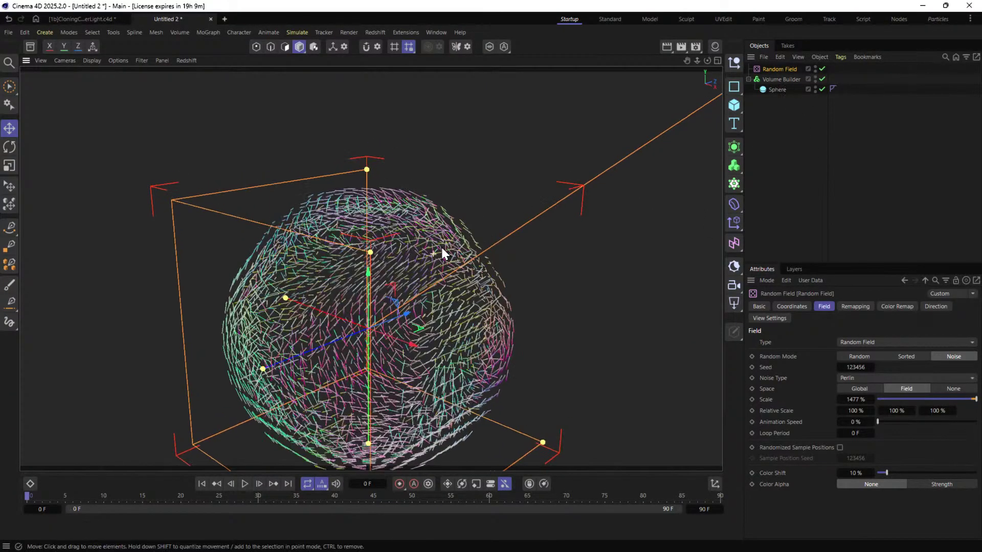
Set the sphere's segment count to 64.
click(777, 89)
double_click(817, 331)
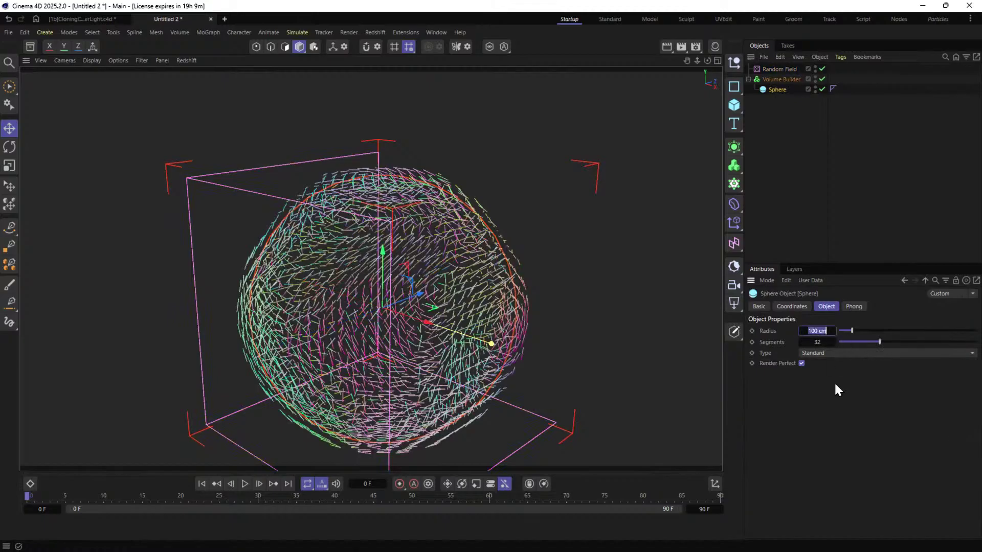
double_click(817, 342)
text(64)
key(Return)
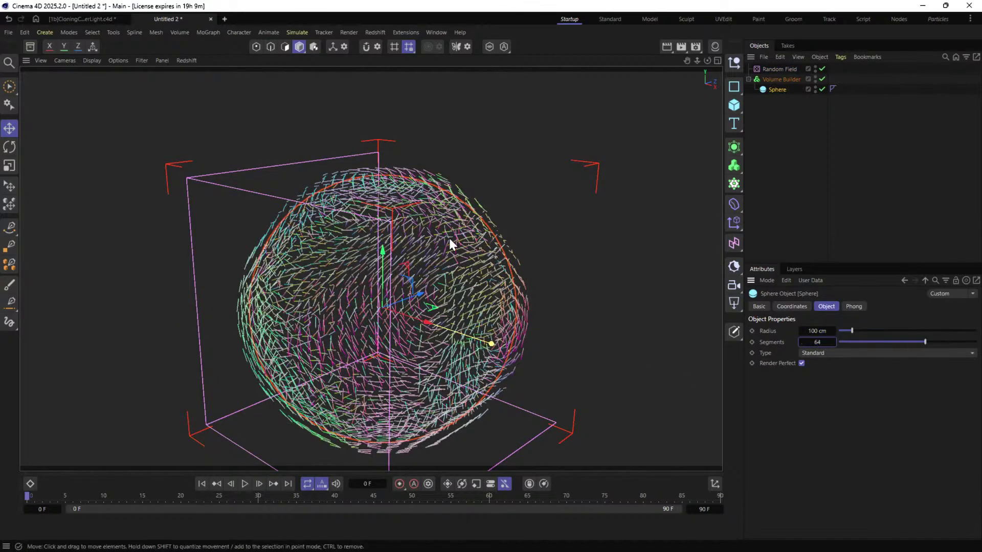
alt+drag(405, 211, 399, 234)
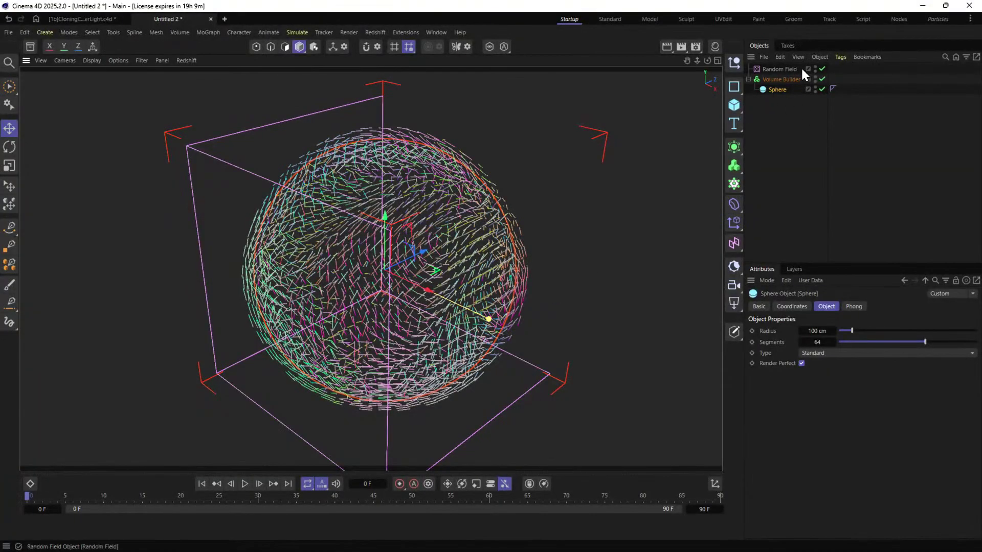
Review the Random Field and Volume Builder settings against the vector directions on the sphere.
click(783, 69)
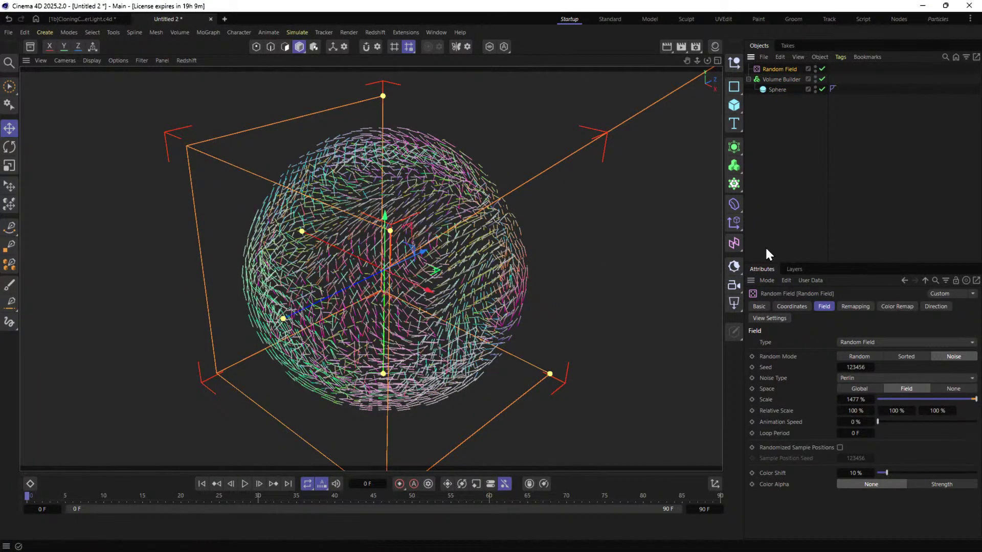
click(782, 80)
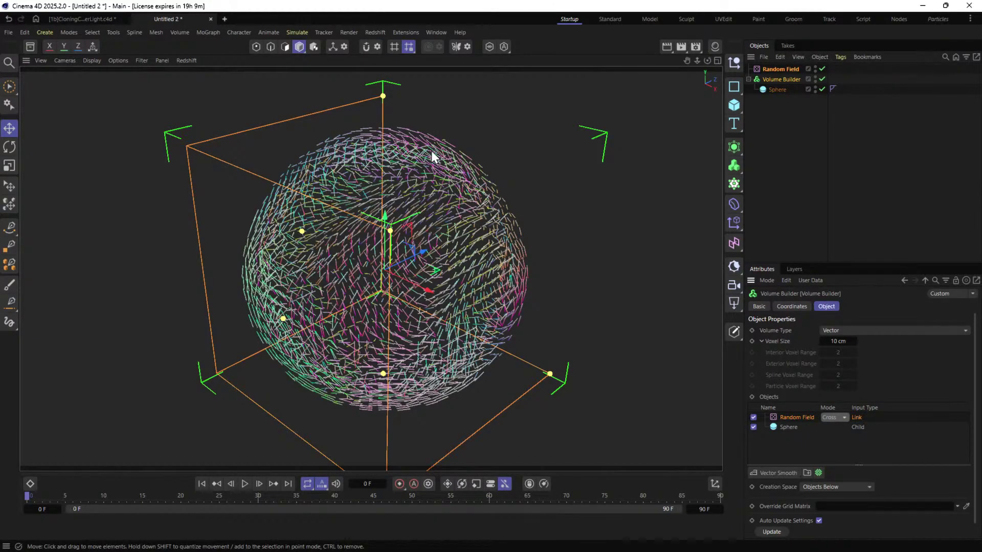
mouse_move(418, 225)
alt+mouse_down()
mouse_move(508, 179)
mouse_move(443, 230)
mouse_move(424, 231)
alt+mouse_up()
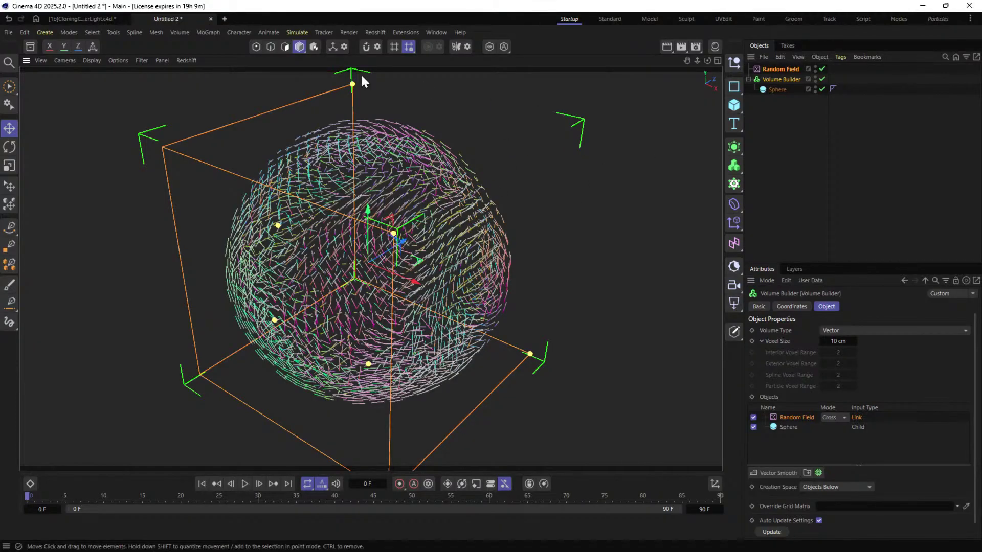
Create a new project and add a slim cone about 449 cm high with a bottom radius of about 43 cm.
click(224, 19)
click(735, 105)
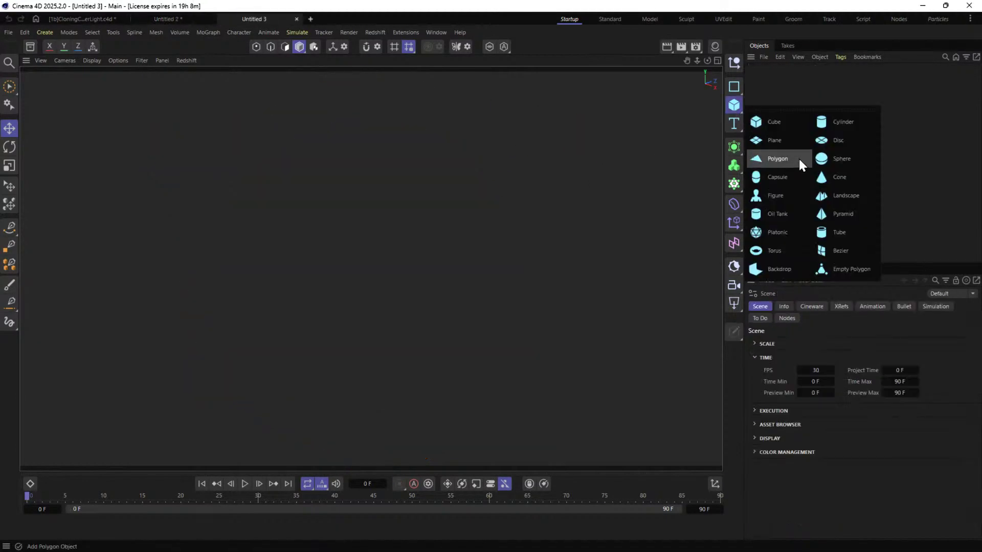
click(836, 177)
drag(373, 197, 417, 196)
alt+drag(419, 261, 203, 283)
drag(325, 417, 343, 408)
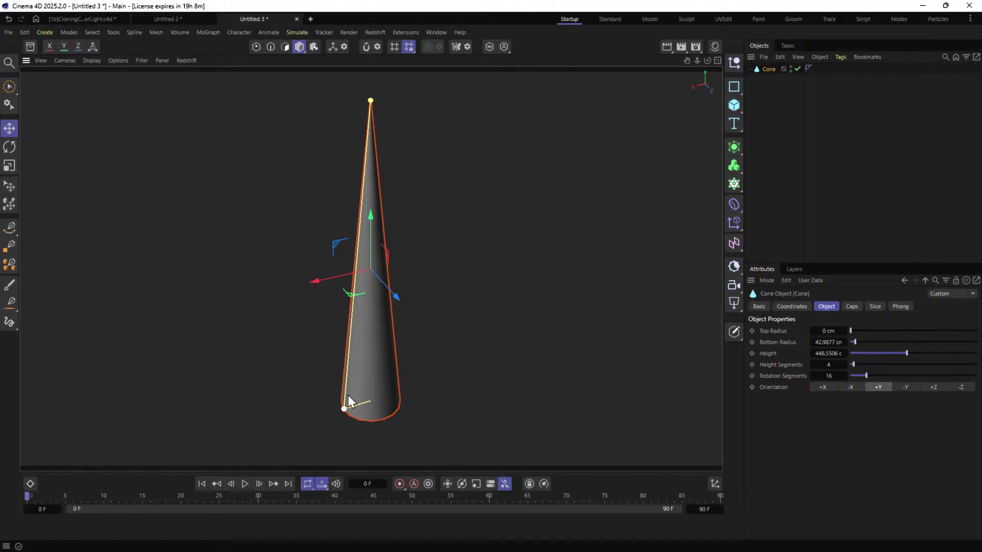
Add a second cone of the same size and tilt it freely so that it crosses the upright cone.
click(732, 106)
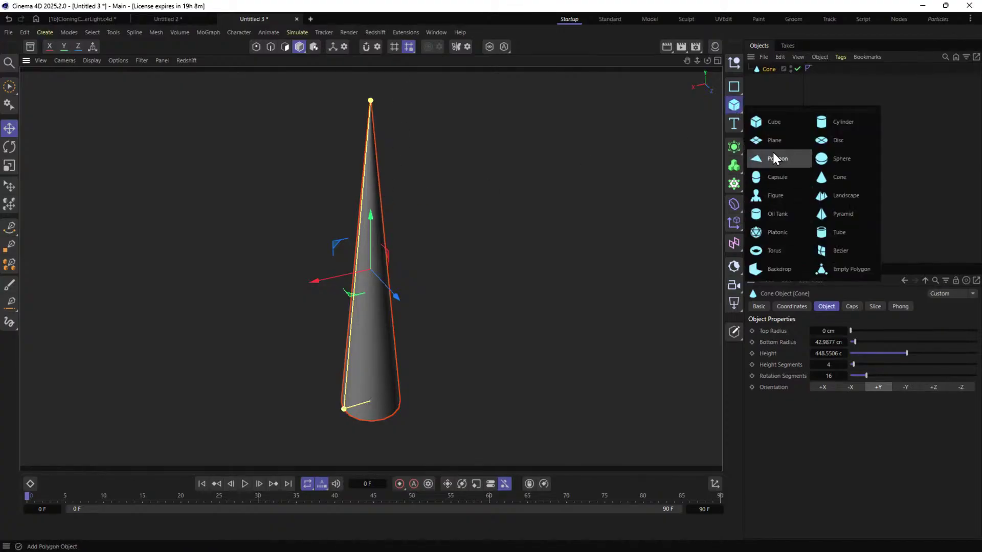
click(827, 176)
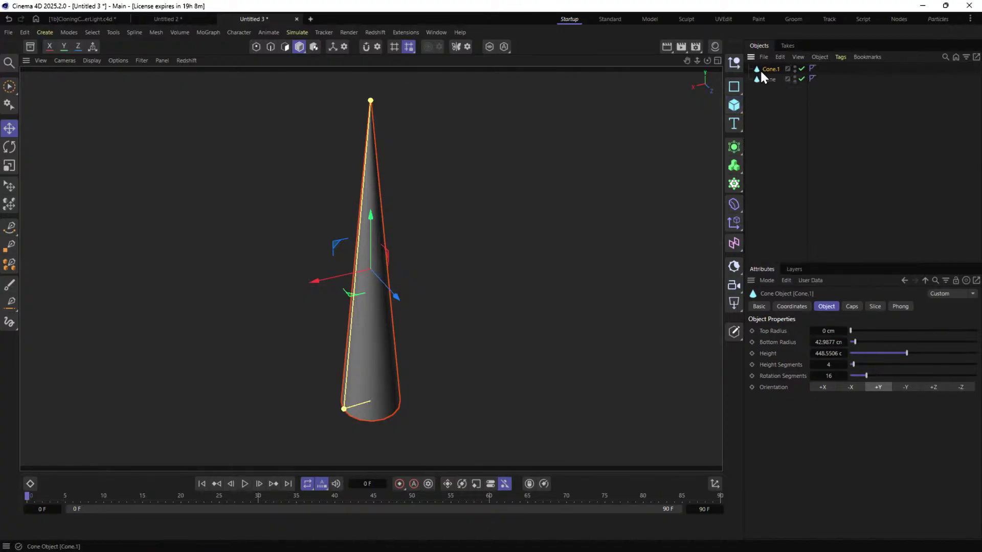
key(r)
drag(346, 252, 500, 271)
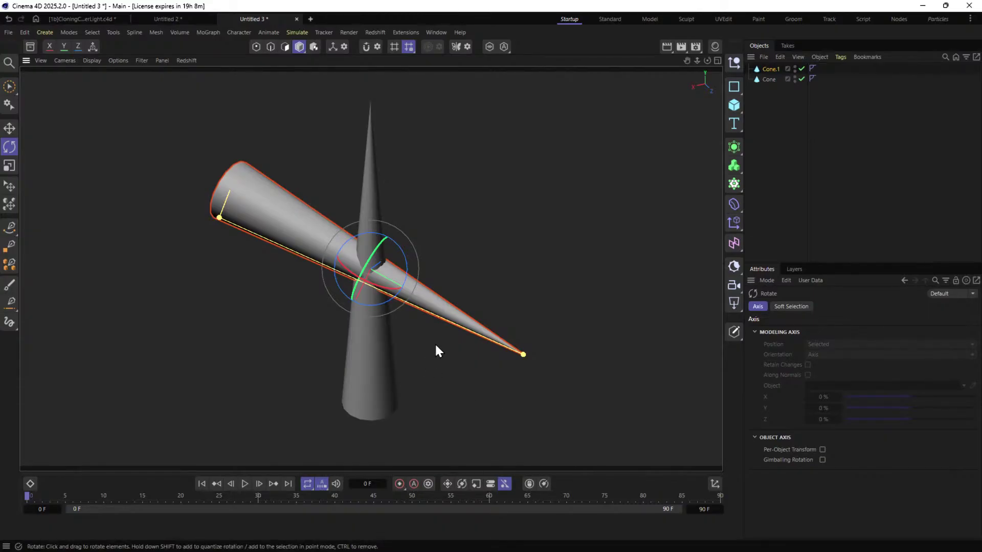
Duplicate the tilted cone and reset the duplicate's transform.
ctrl+drag(775, 66, 771, 88)
key(r)
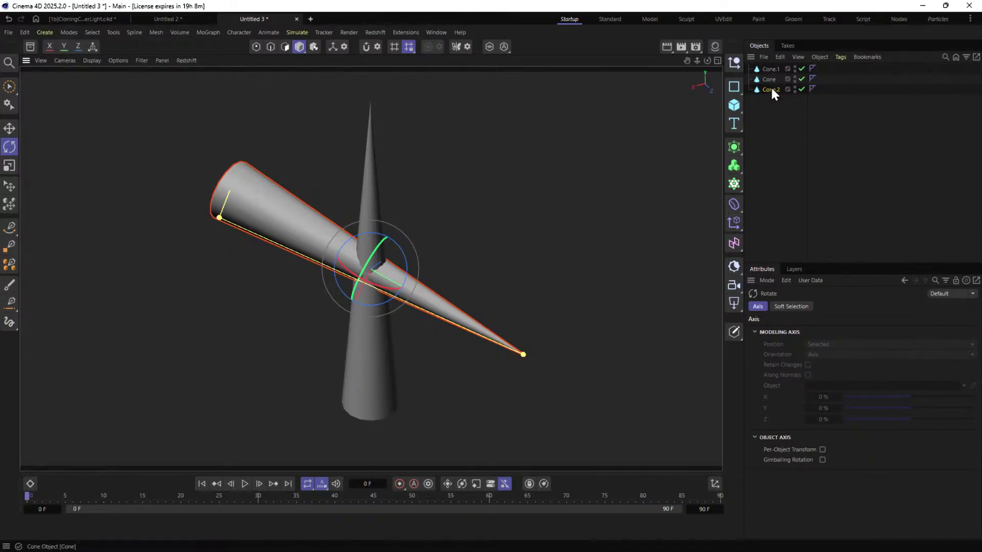
click(713, 483)
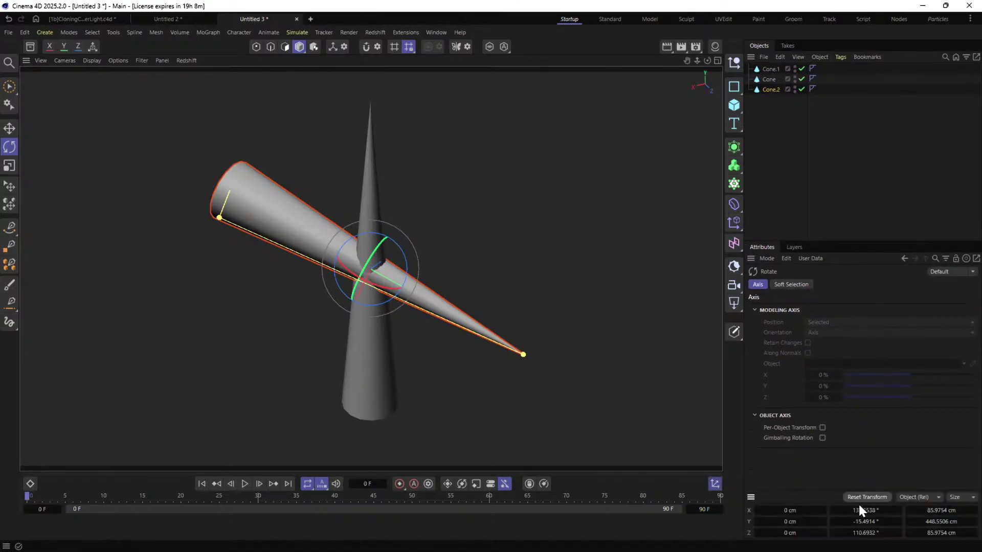
click(866, 497)
Nest the duplicate cone under the tilted cone and set its orientation to +Z.
drag(769, 87, 770, 68)
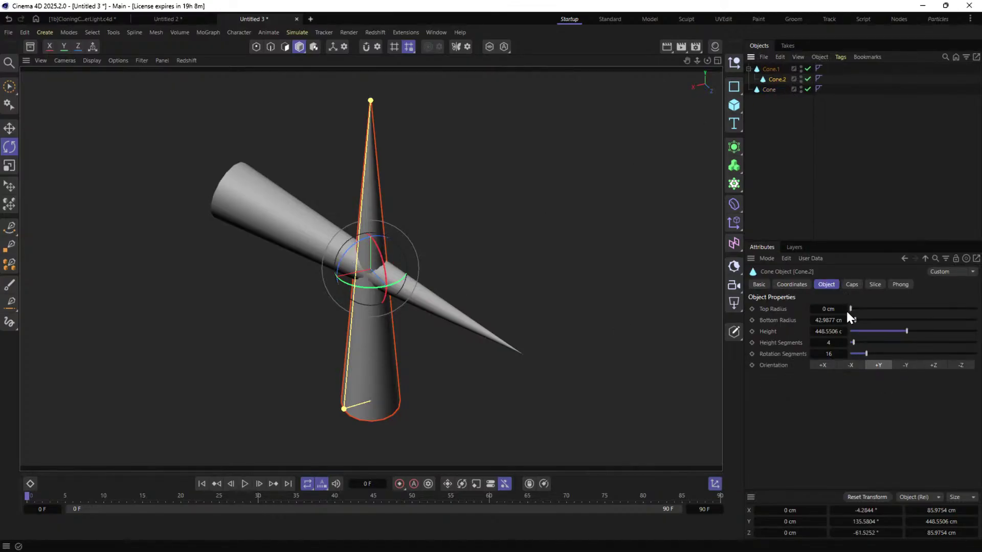
click(935, 365)
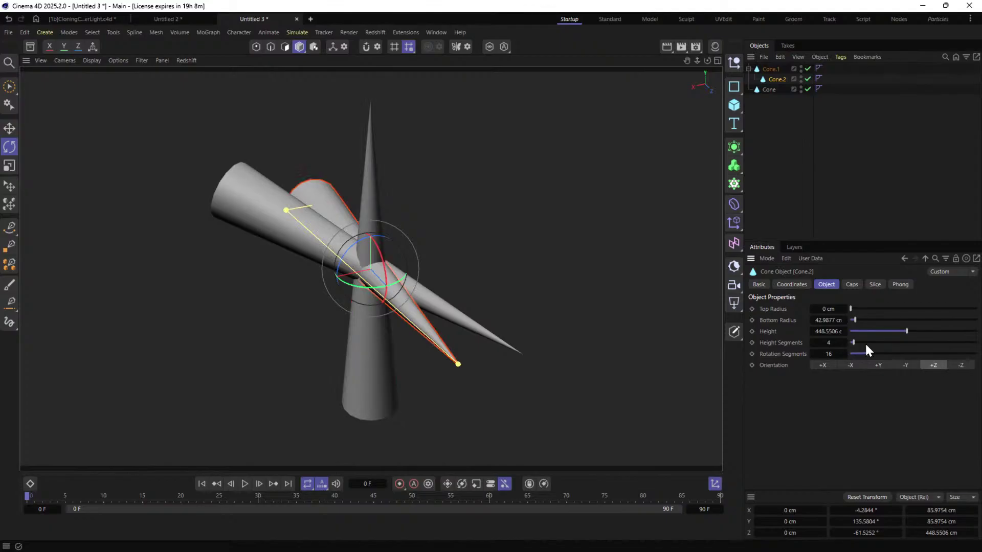
click(771, 70)
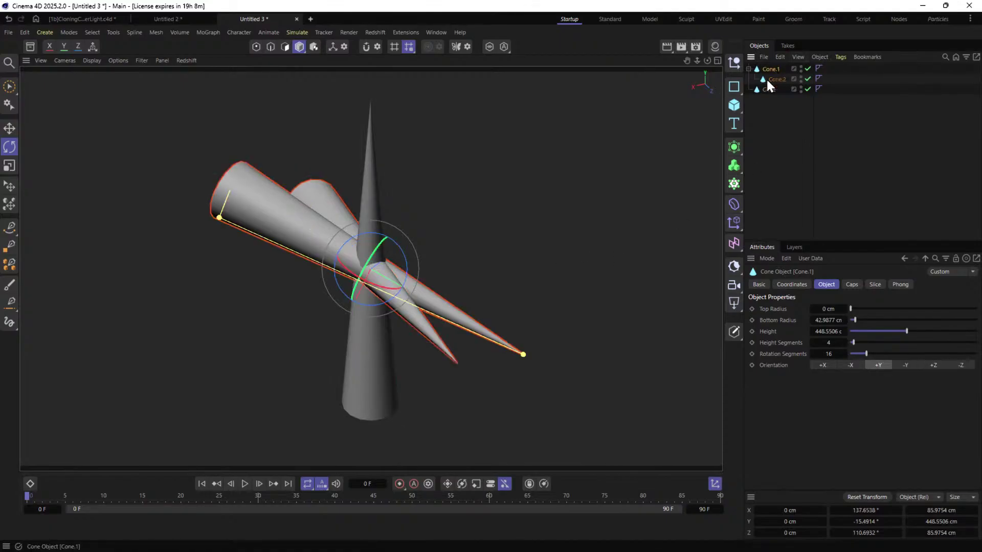
click(775, 80)
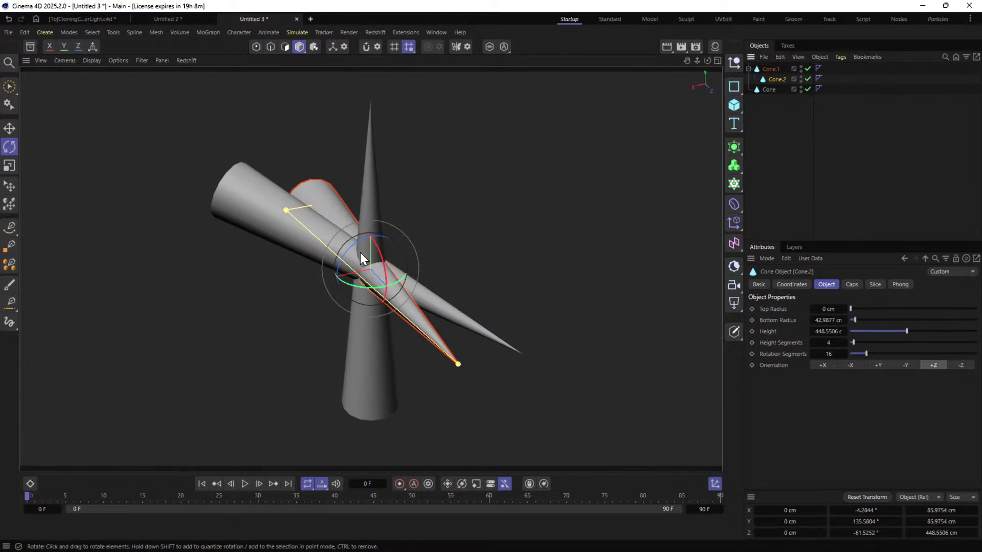
Examine the directions of the tilted cone and its nested child from several angles.
alt+drag(360, 197, 389, 214)
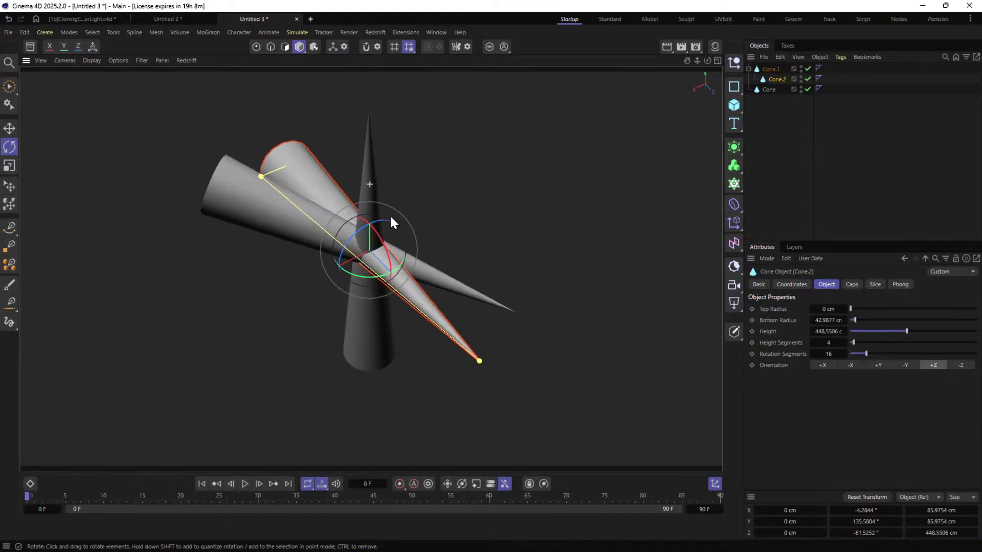
alt+drag(400, 267, 358, 327)
key(r)
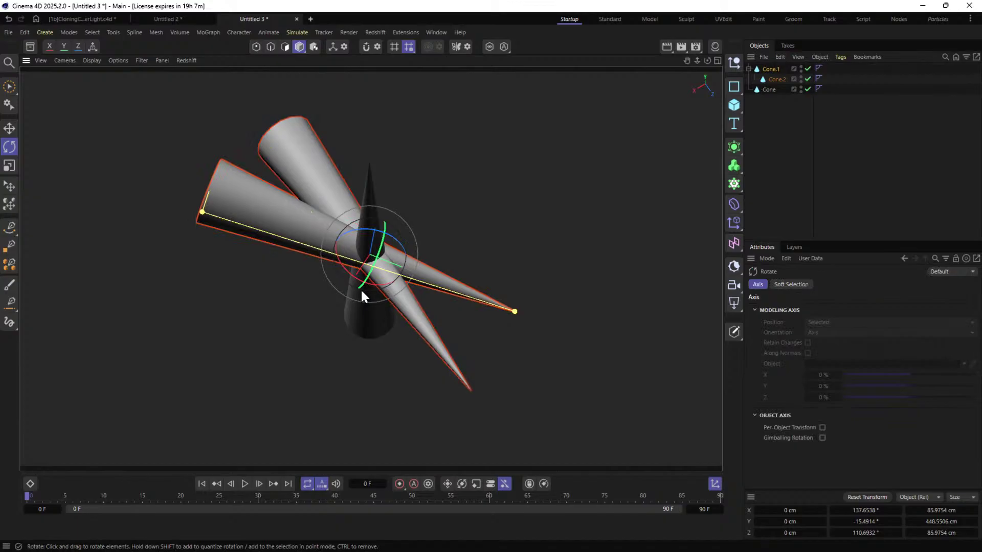
click(771, 69)
alt+drag(410, 271, 406, 140)
Move the +Z cone under the upright cone and spin the upright cone around its vertical axis to about -1039°.
click(768, 88)
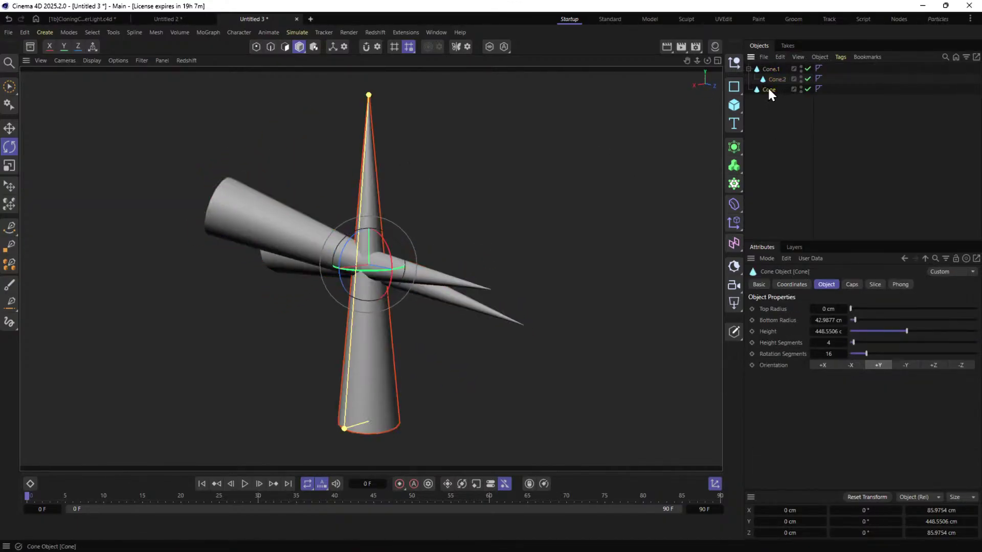
drag(772, 88, 773, 86)
alt+drag(424, 347, 527, 351)
alt+drag(344, 212, 357, 239)
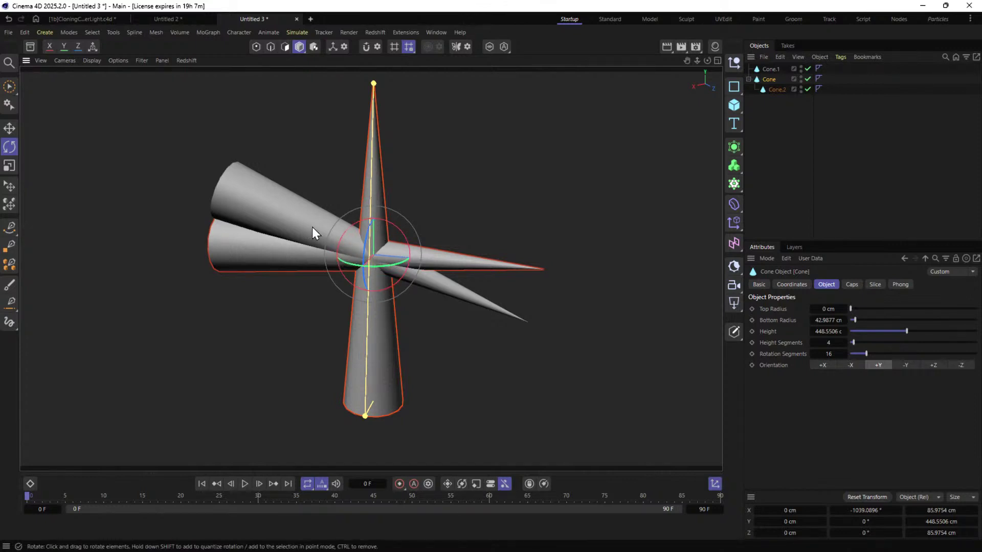
Add a sphere scaled to about 873 cm across and lower it to about -442 cm in Y, beneath the cones.
drag(732, 106, 831, 160)
key(t)
drag(172, 248, 516, 249)
key(e)
drag(374, 199, 397, 479)
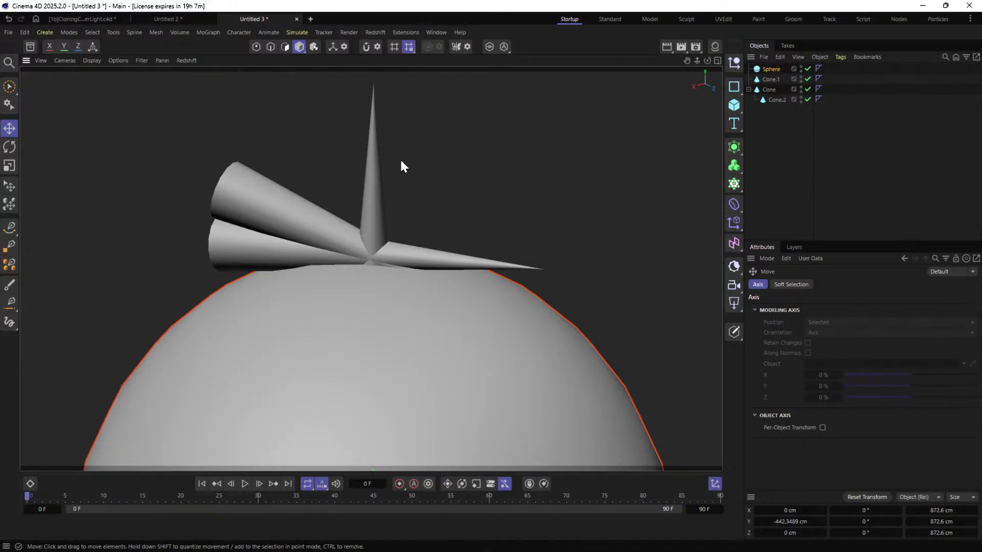
Close the cone demonstration project without saving and return to the vector volume sphere.
click(297, 19)
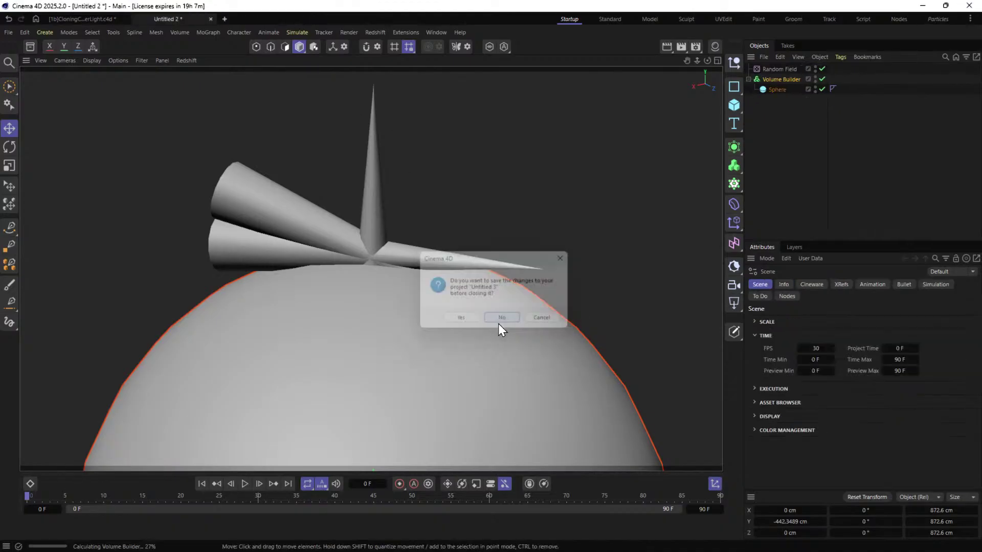
click(498, 322)
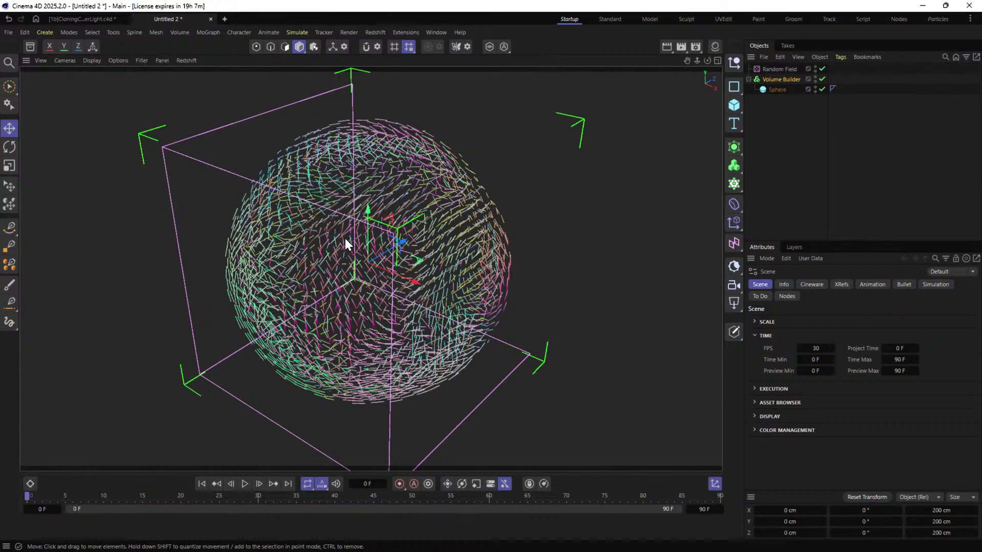
alt+drag(388, 249, 400, 237)
alt+right_drag(400, 237, 384, 270)
mouse_move(384, 269)
alt+mouse_down()
mouse_move(397, 242)
mouse_move(373, 275)
mouse_move(368, 268)
alt+mouse_up()
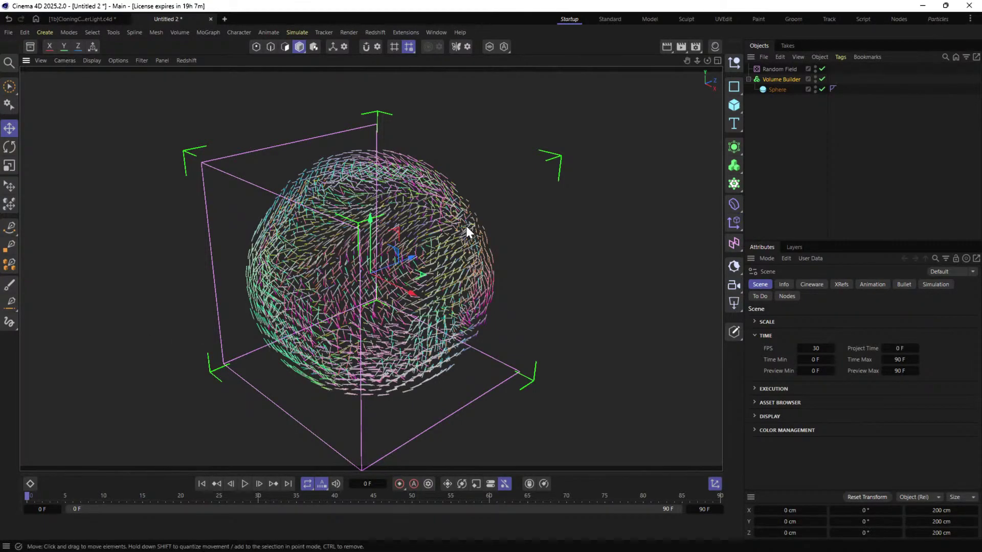
alt+drag(415, 249, 413, 245)
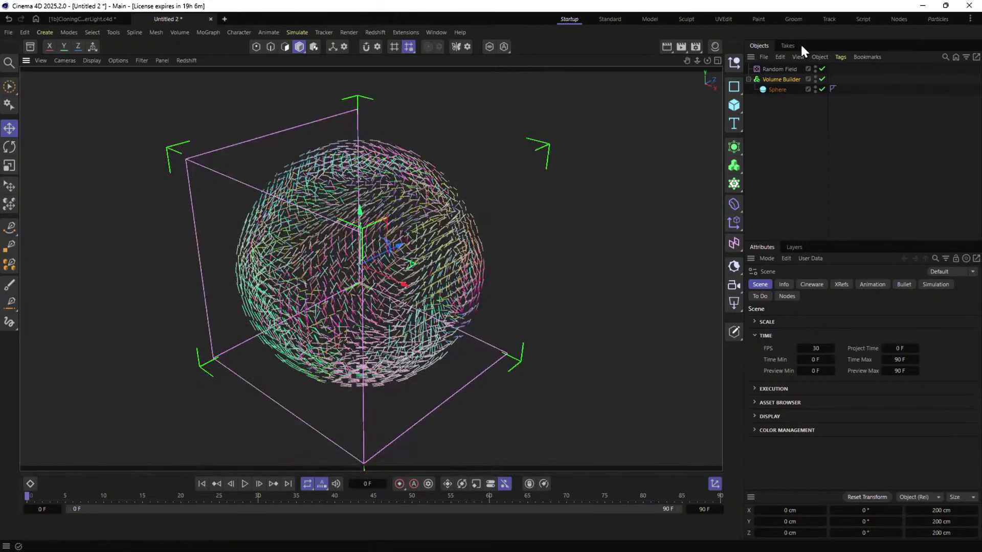
Switch to the Particles layout and add a Mesh Emitter placed below the Volume Builder in the object hierarchy.
click(935, 19)
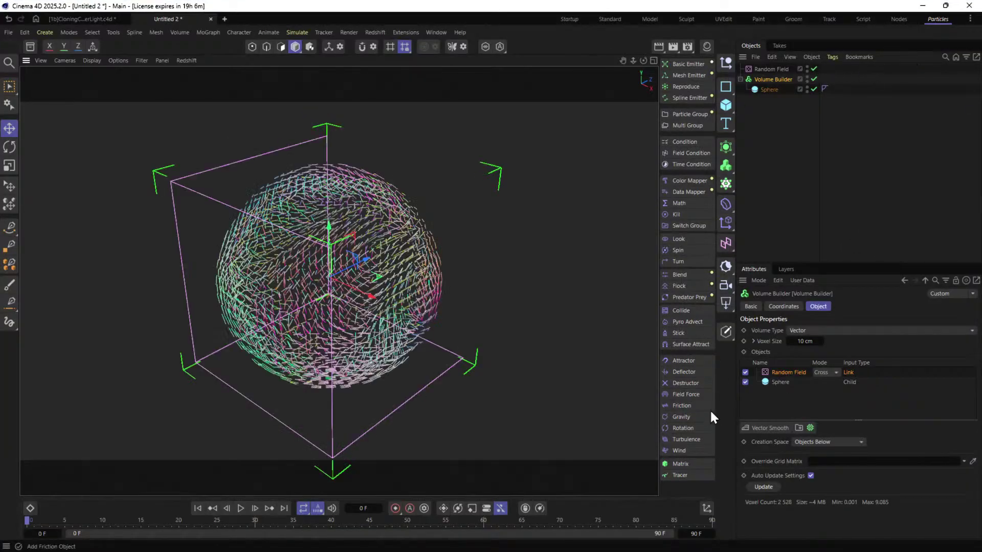
click(689, 75)
drag(757, 73, 775, 162)
Assign the sphere as the Mesh Emitter's geometry and set it to Shot emission with a count of 1000.
click(821, 307)
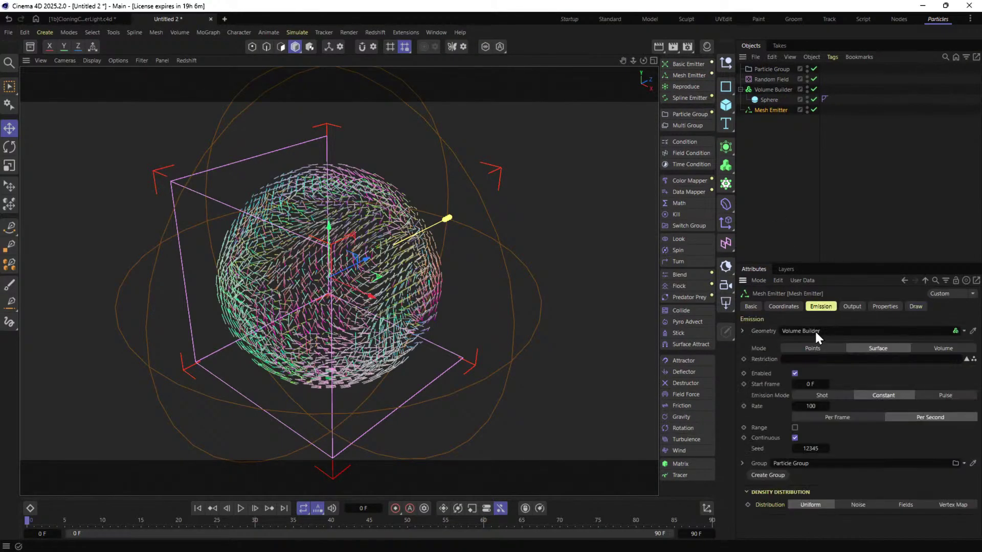
drag(762, 100, 812, 337)
click(839, 394)
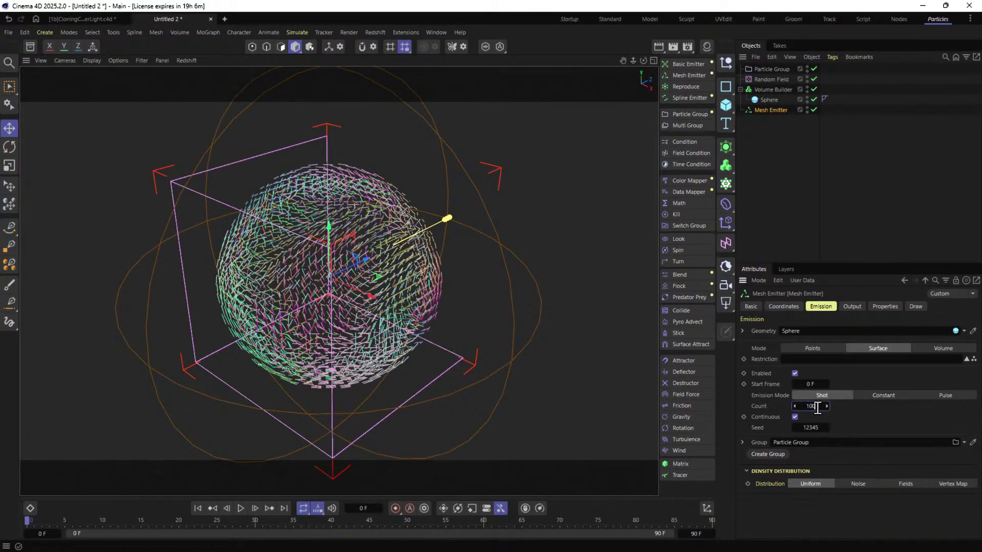
text(0)
Set the Mesh Emitter's particle speed to 0 cm and play the simulation.
click(876, 307)
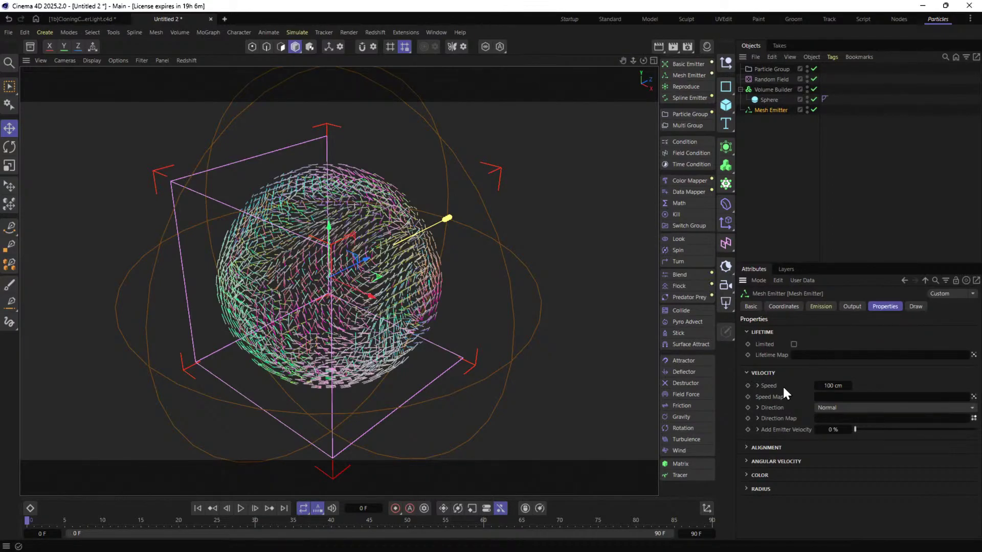
double_click(834, 385)
text(0)
key(Return)
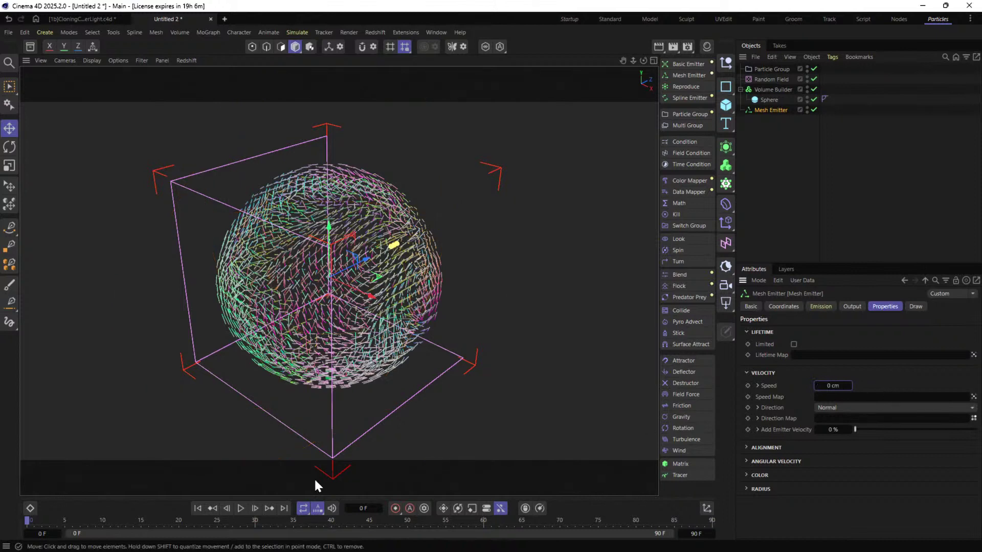
click(240, 508)
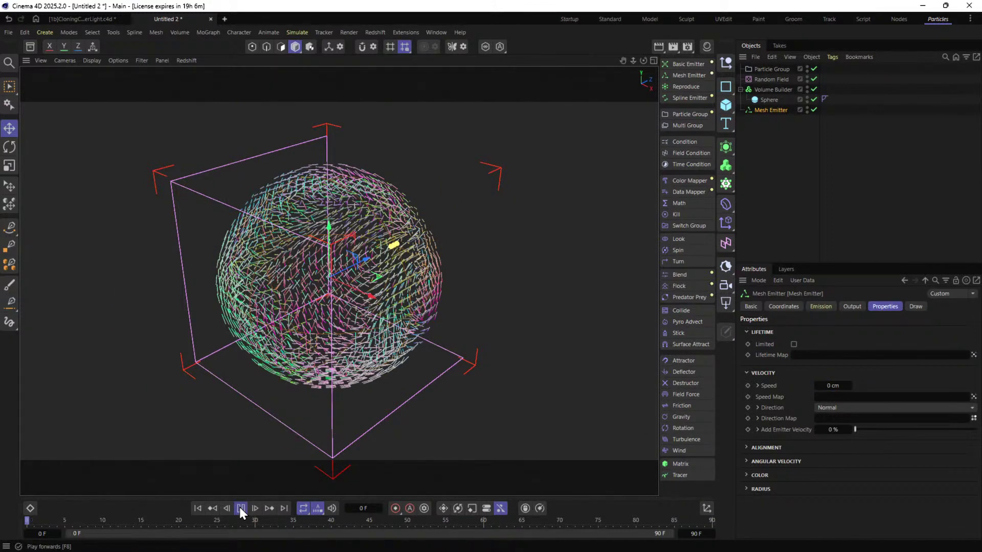
Stop the simulation playback and hide the Volume Builder in the viewport so that only the particles on the sphere are displayed.
click(241, 507)
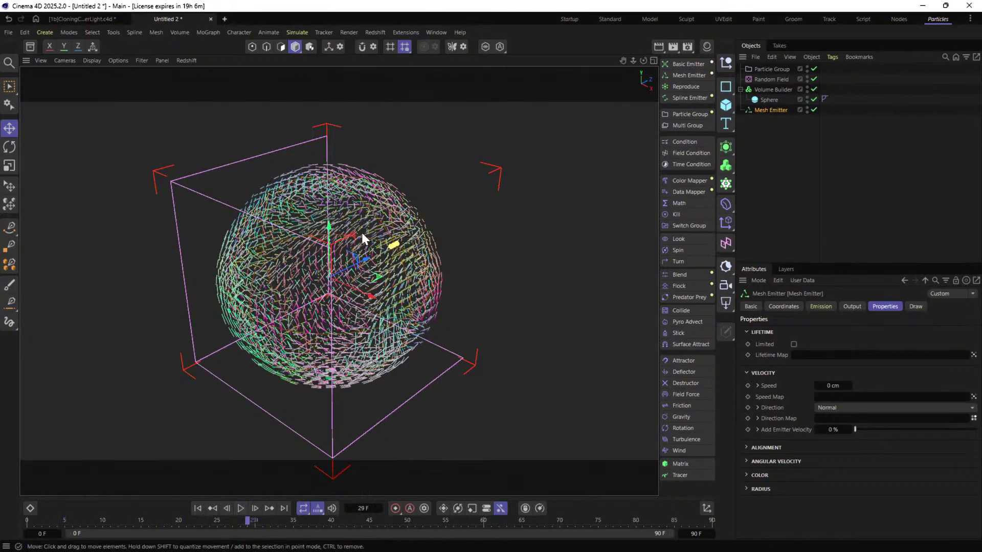
scroll(531, 217, up, 5)
scroll(400, 228, down, 5)
alt+drag(400, 228, 366, 284)
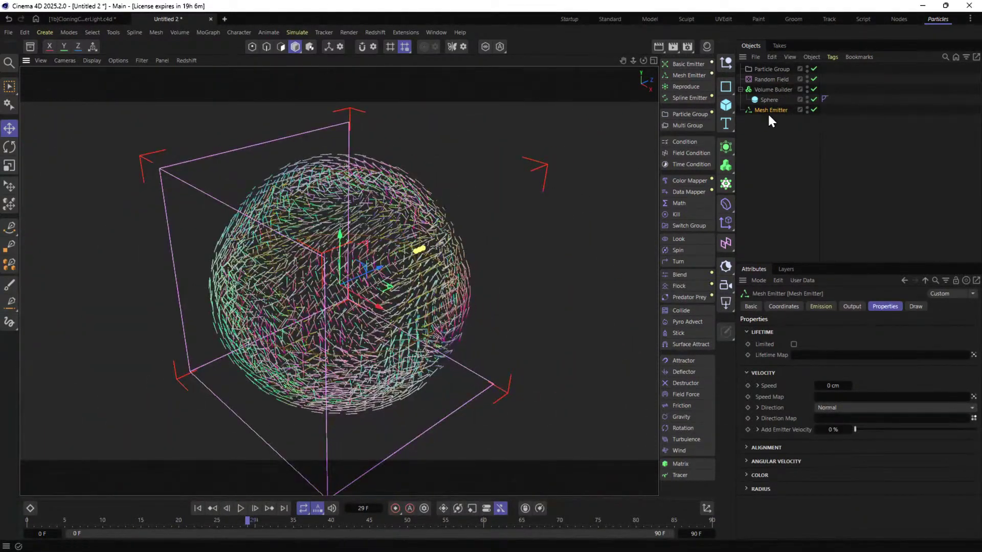
click(807, 81)
click(806, 91)
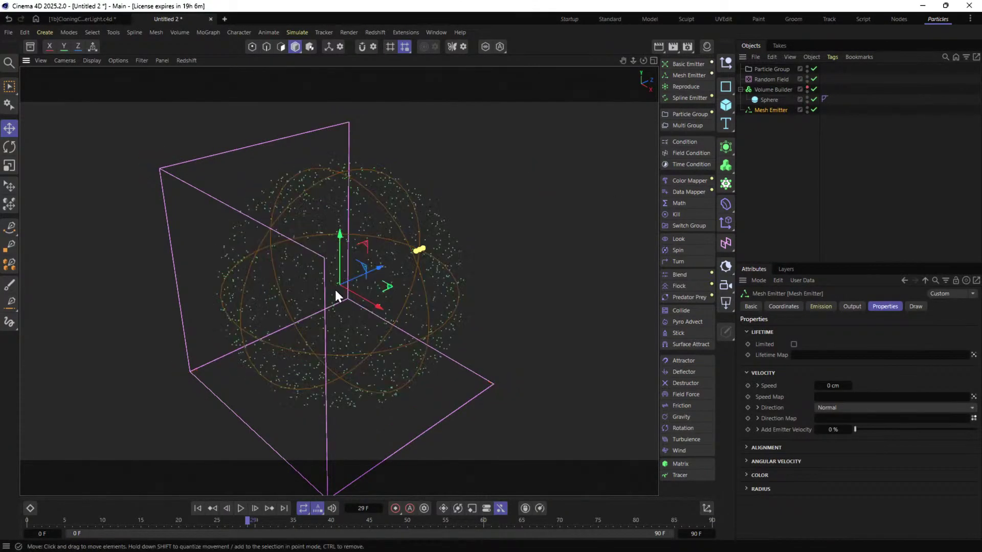
alt+drag(333, 287, 357, 286)
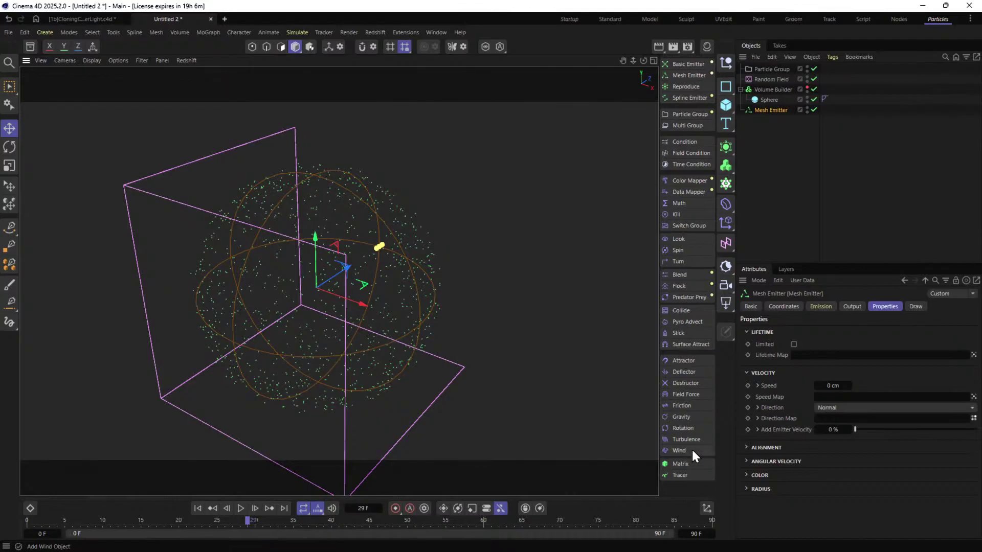
Add a Field Force with strength 55 and assign the Volume Builder to its field list as a Volume Object layer.
click(685, 394)
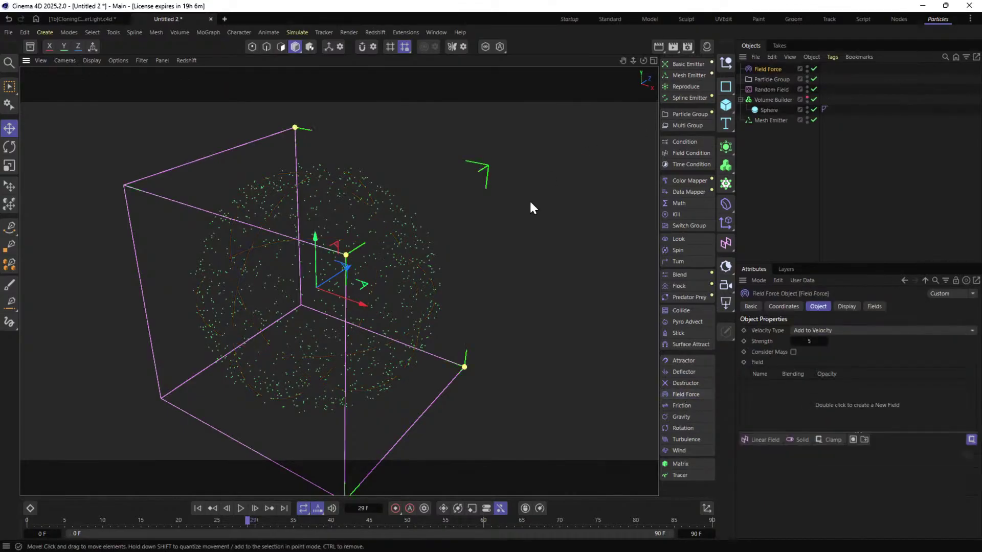
double_click(809, 341)
text(55)
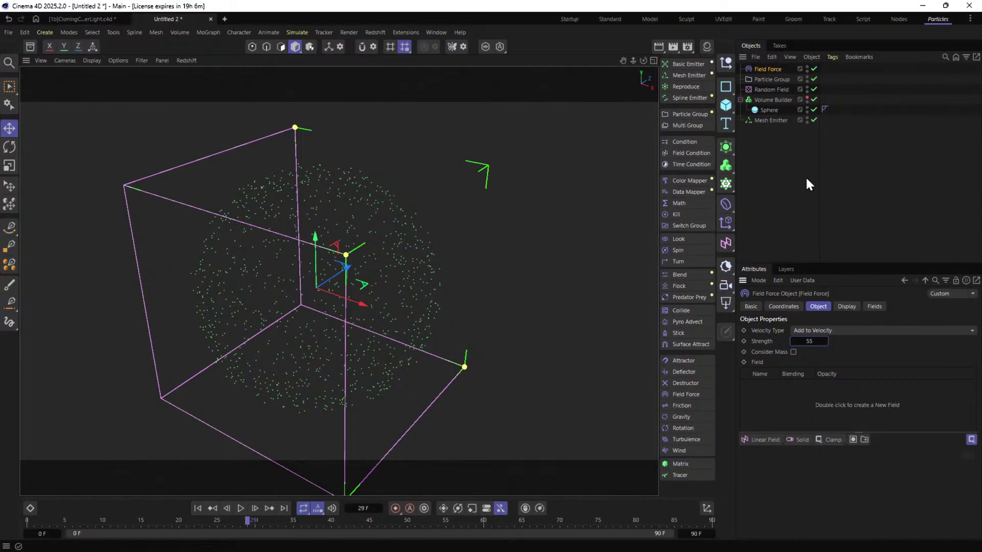
drag(771, 100, 797, 417)
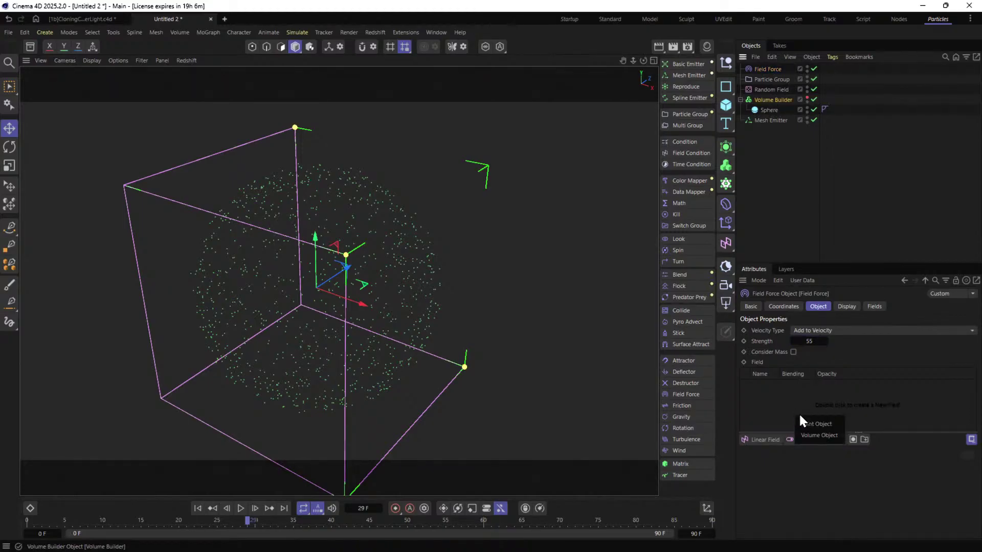
click(824, 435)
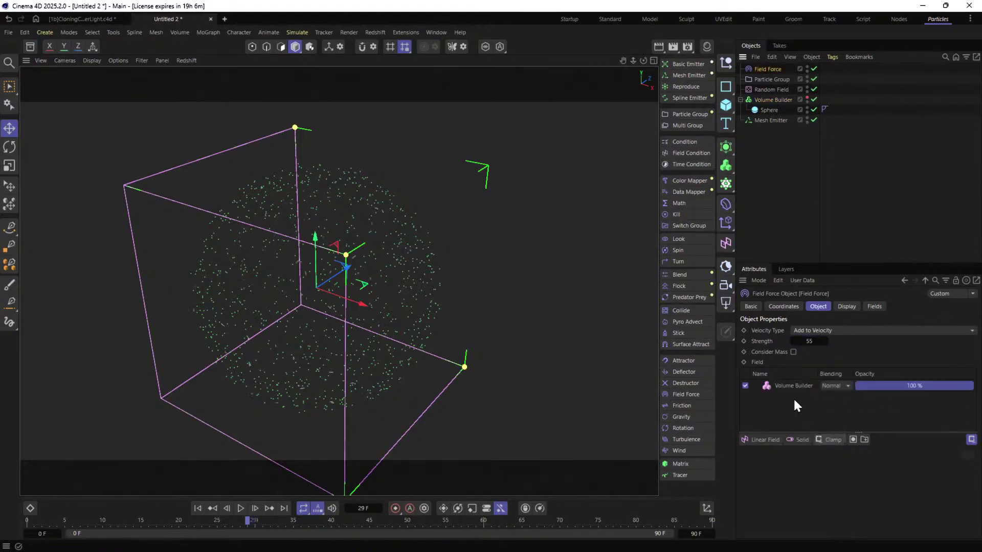
click(786, 386)
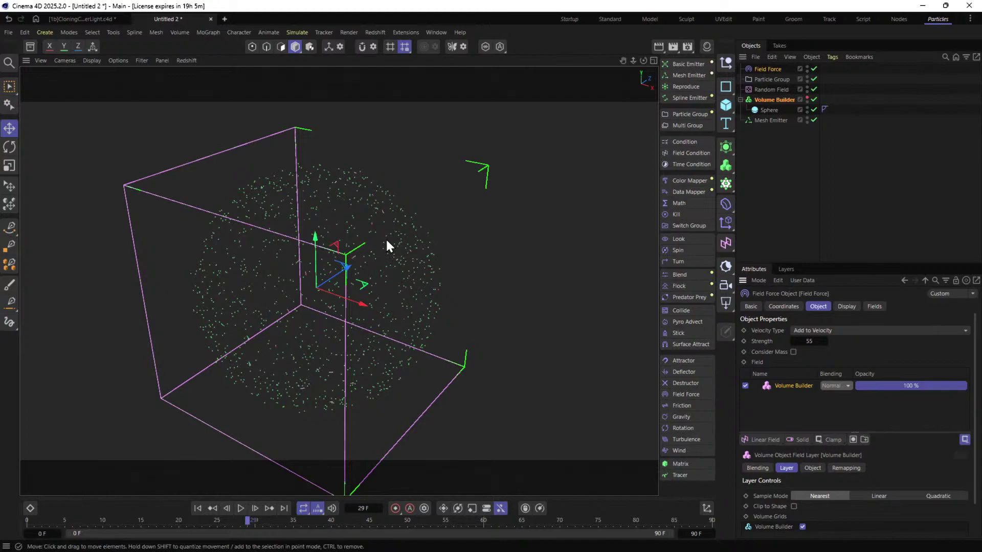
scroll(379, 230, up, 6)
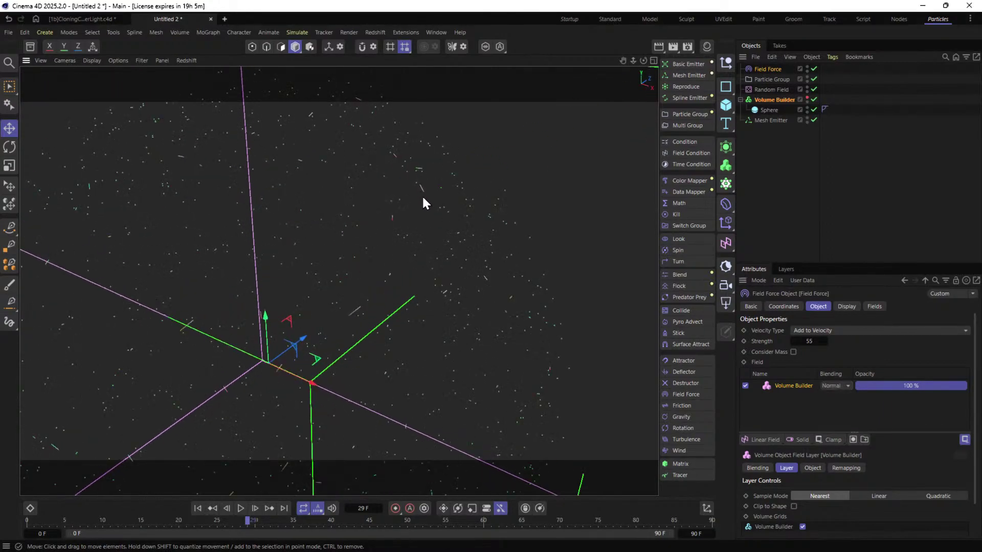
Raise the Field Force's display line density to 99% and inspect the vector directions around the sphere.
click(847, 306)
drag(865, 353, 966, 357)
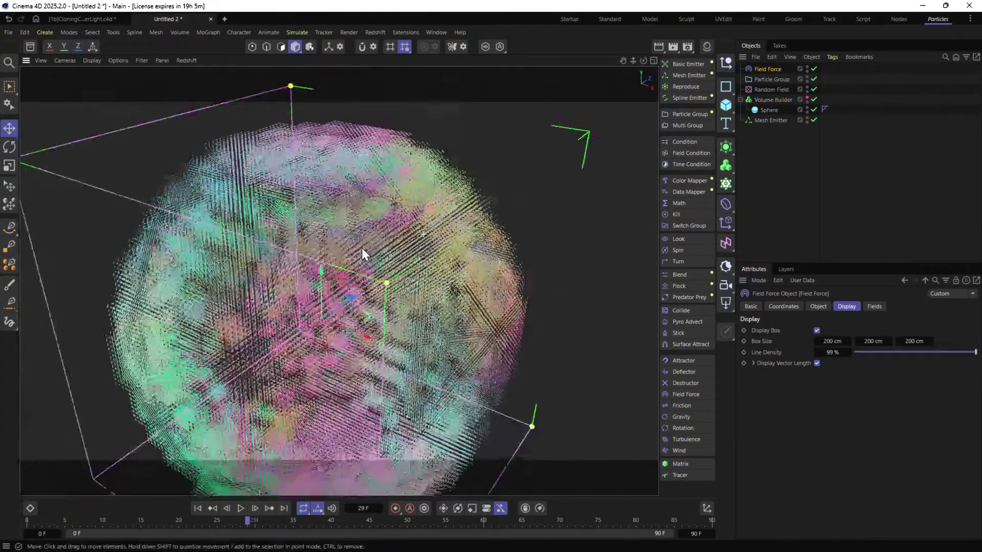
alt+drag(361, 247, 301, 206)
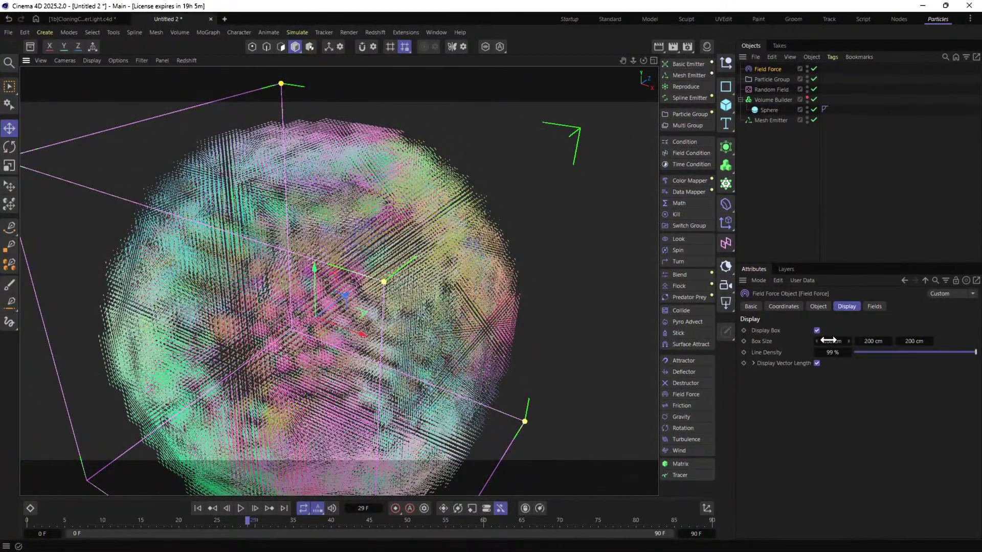
Set the sample mode of the Field Force's Volume Builder layer to Linear, then replay the simulation from the start and stop it.
click(817, 306)
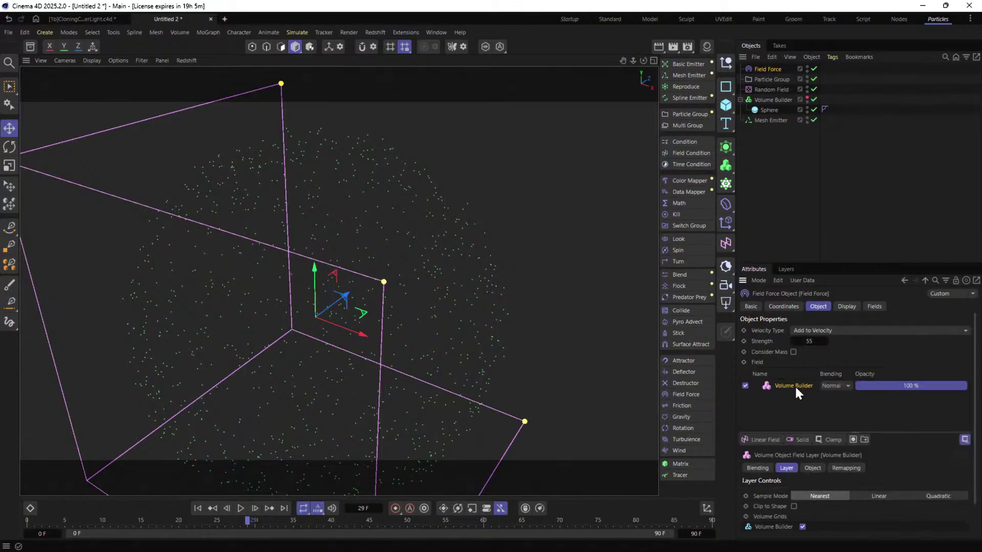
scroll(808, 472, down, 2)
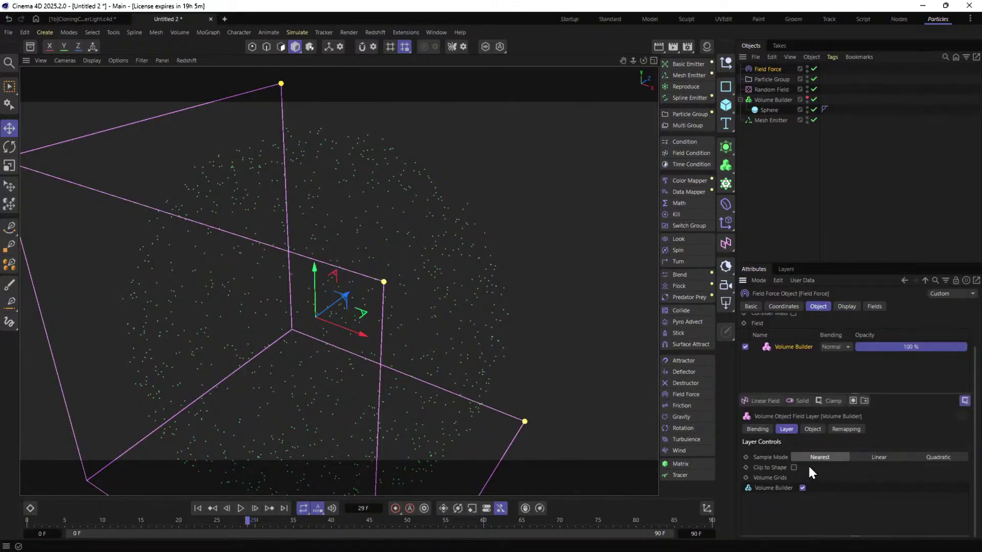
click(864, 457)
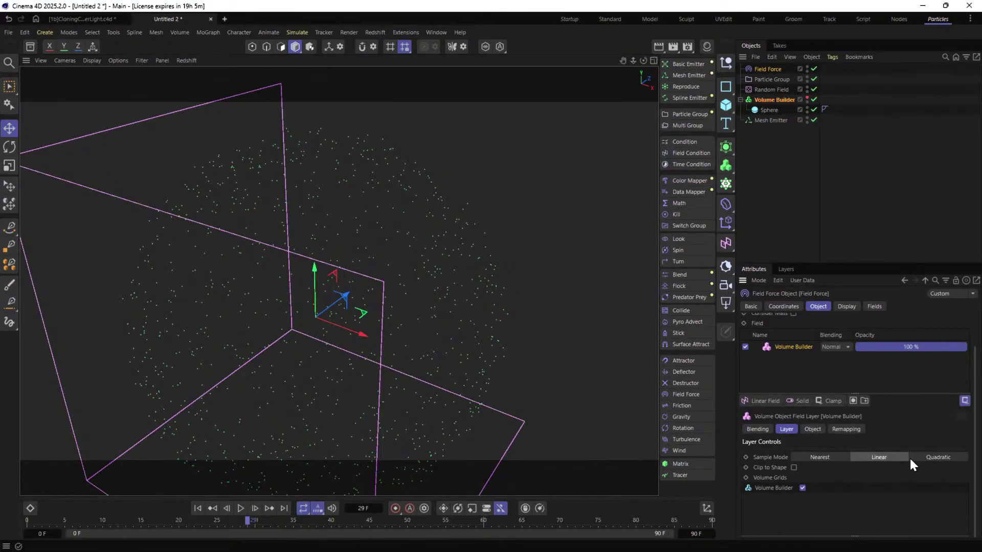
click(198, 508)
click(240, 508)
click(241, 508)
alt+drag(417, 283, 345, 304)
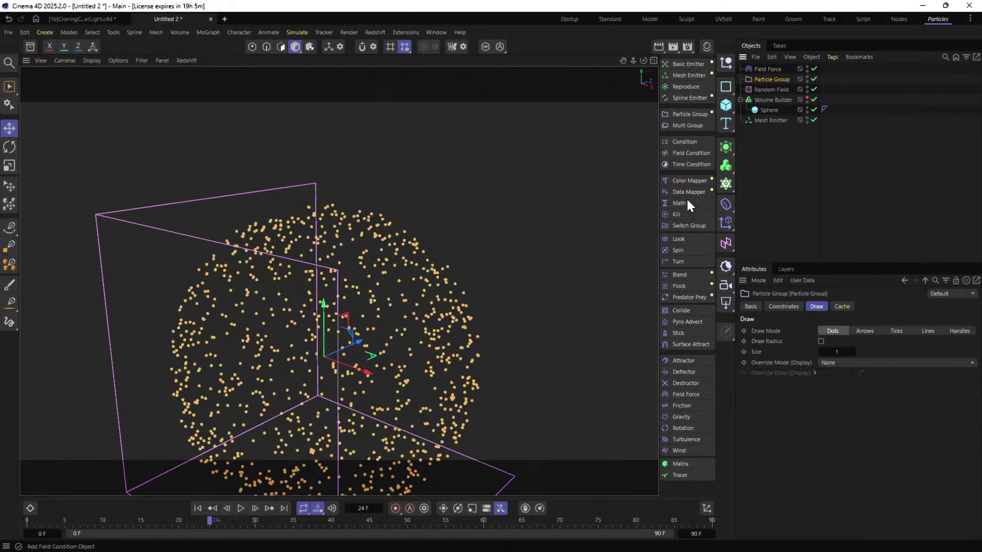
Add a Tracer for the Particle Group, limit its trails From End with an amount of 55, and play the simulation.
click(681, 475)
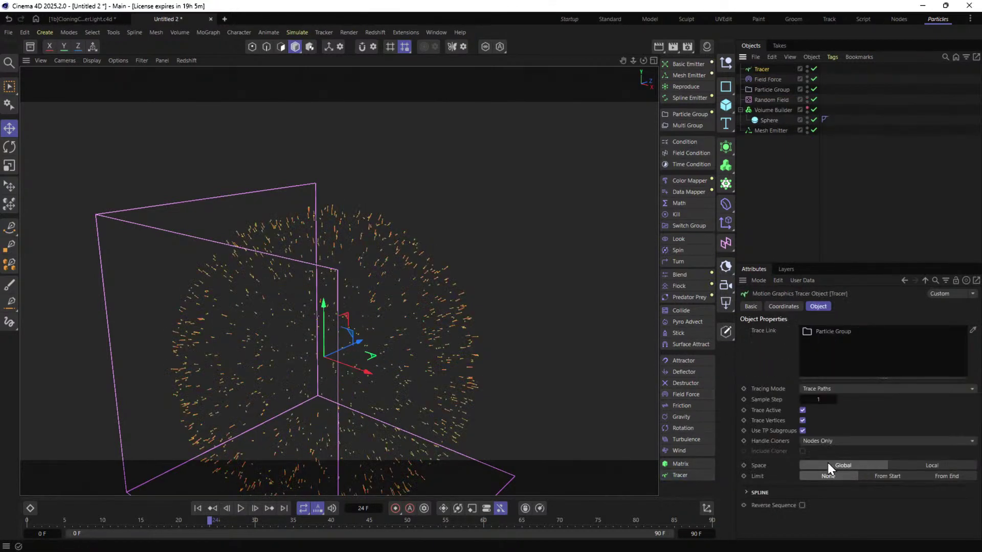
click(934, 476)
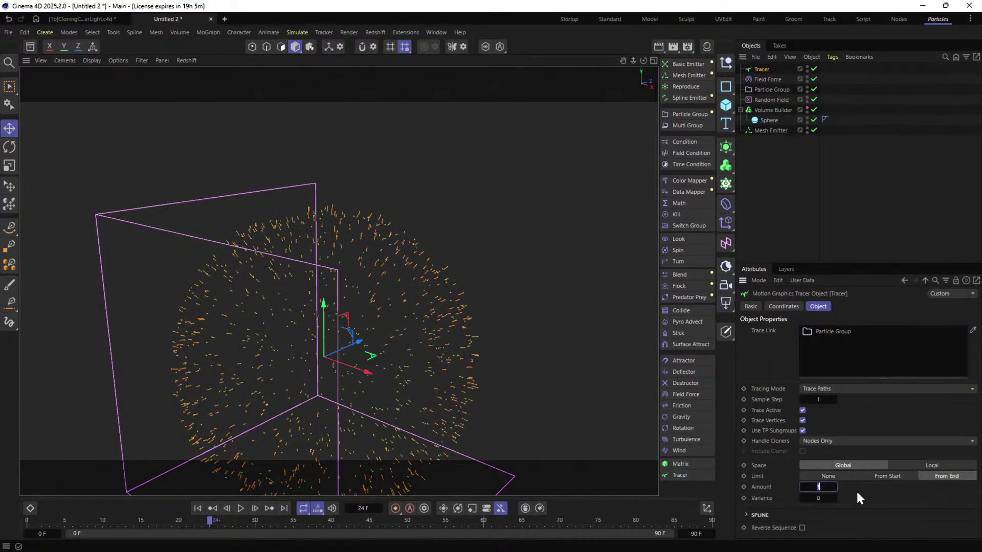
click(240, 508)
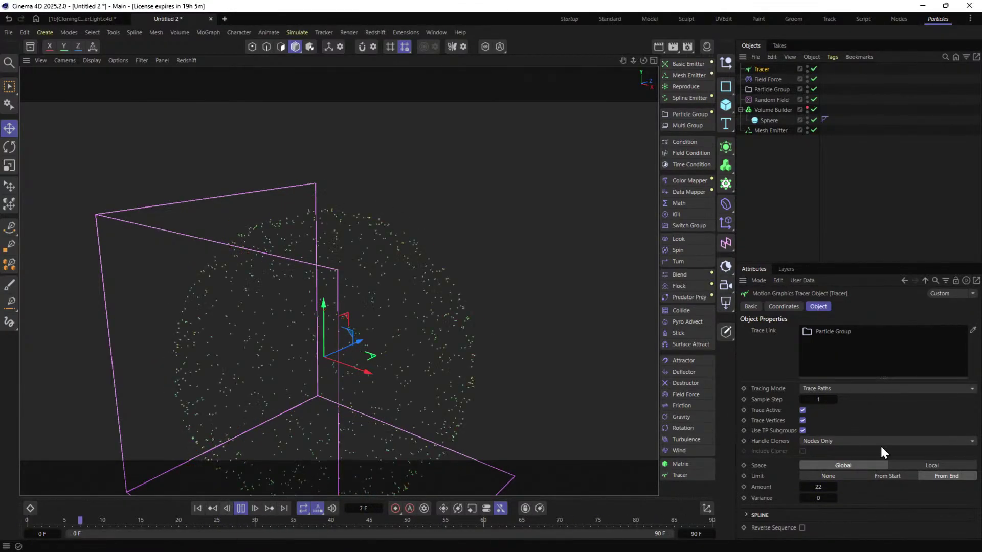
drag(815, 491, 852, 430)
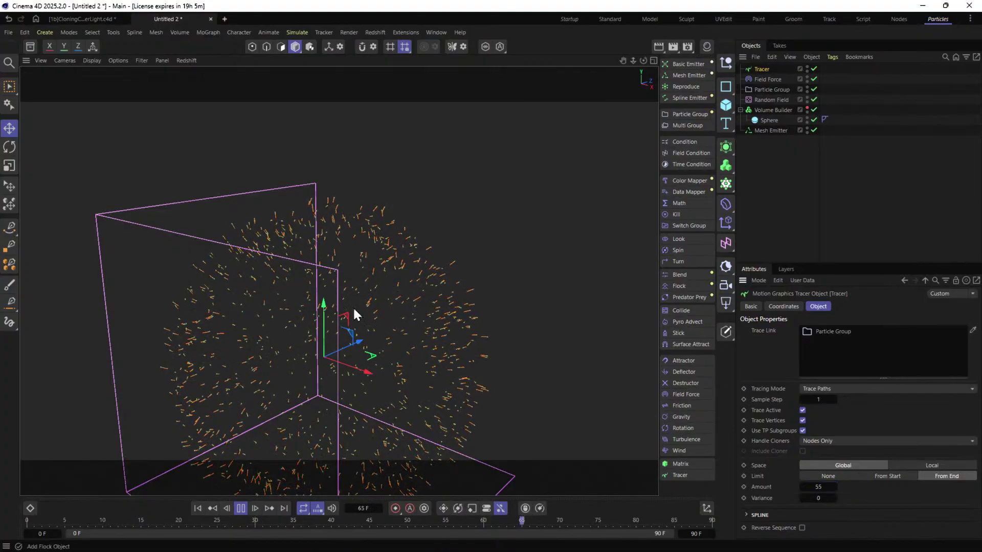
Extend the animation length to 999 frames and watch the traced particles move around the sphere.
alt+drag(356, 313, 343, 338)
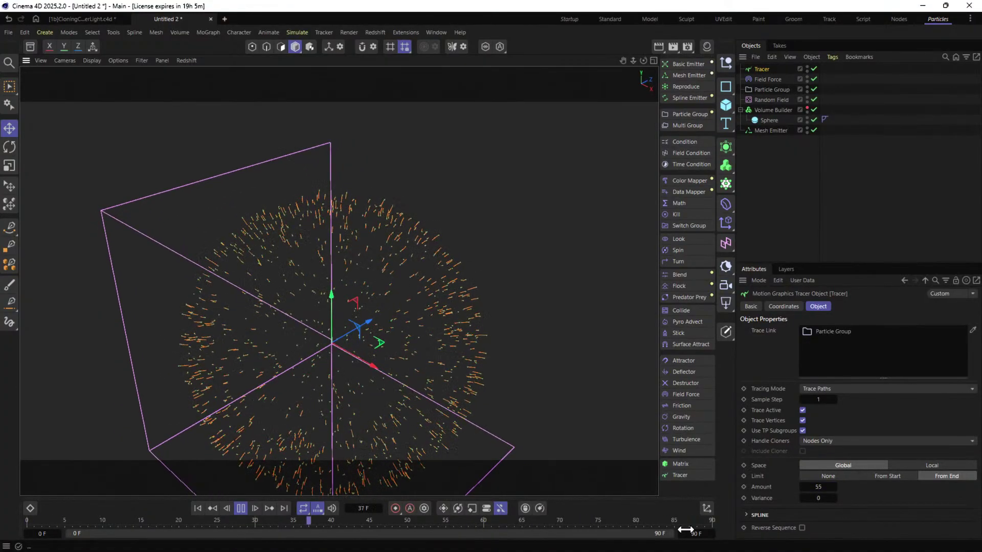
drag(692, 533, 850, 532)
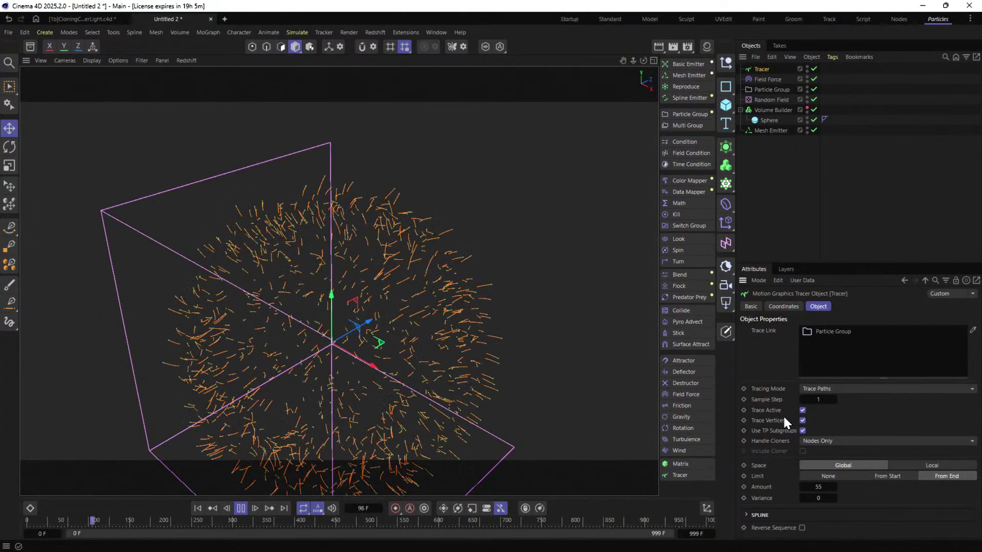
alt+drag(389, 304, 435, 299)
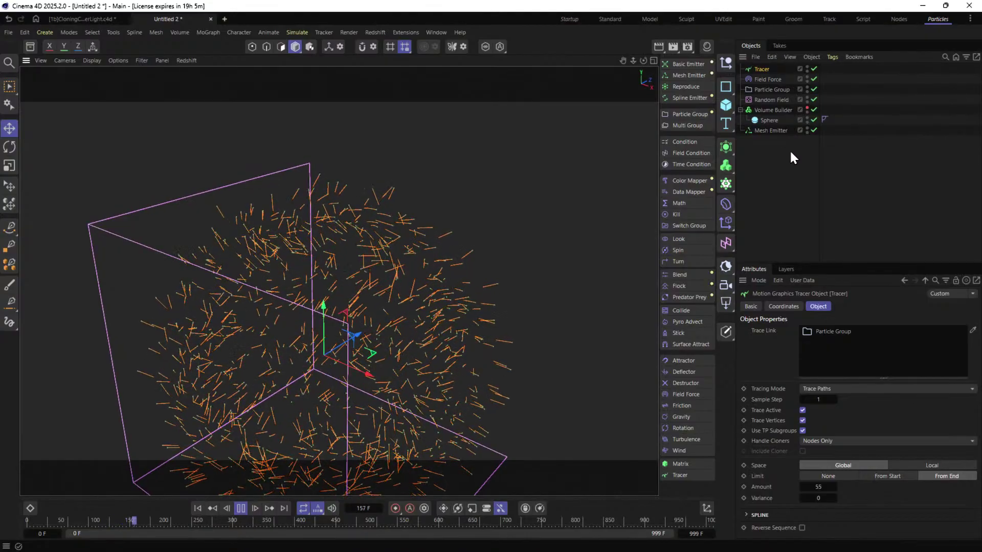
Add the sphere to the Field Force's field list in Surface mode with a radius of 100 cm, and replay the simulation.
click(767, 78)
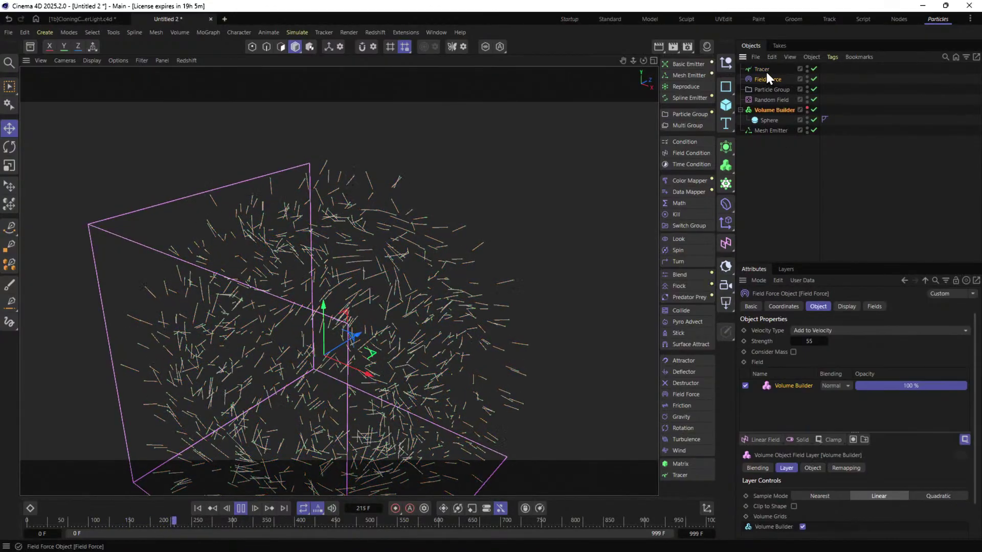
drag(768, 120, 808, 395)
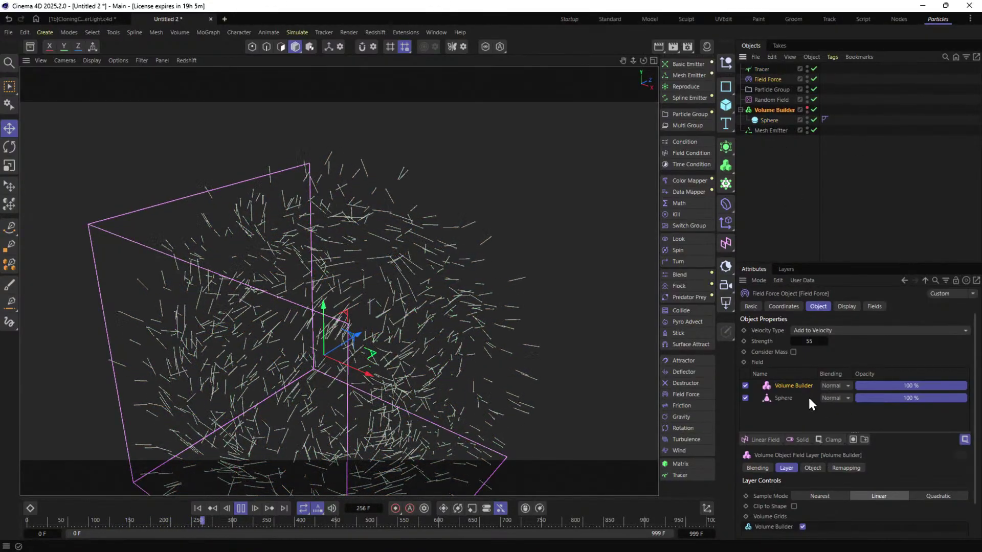
click(781, 397)
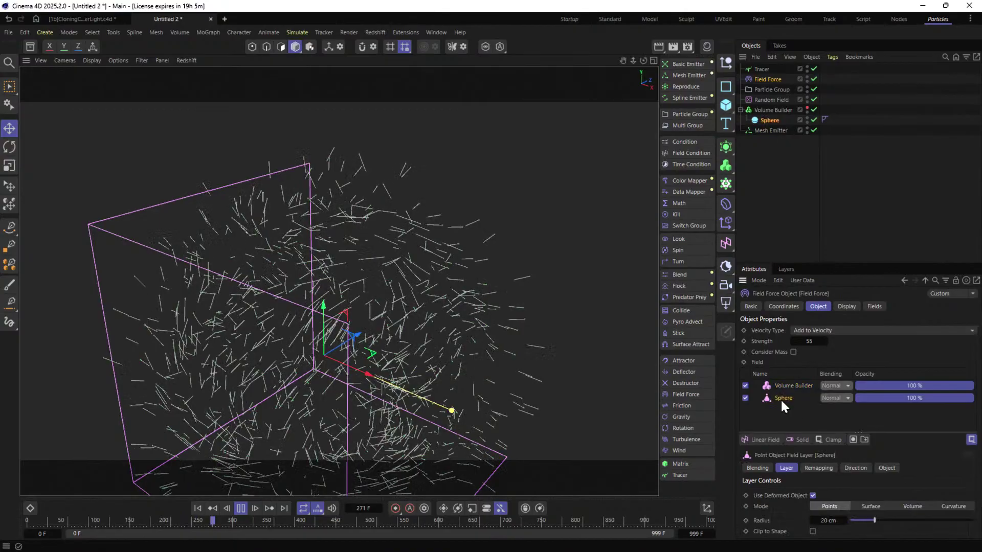
click(870, 506)
scroll(792, 511, down, 1)
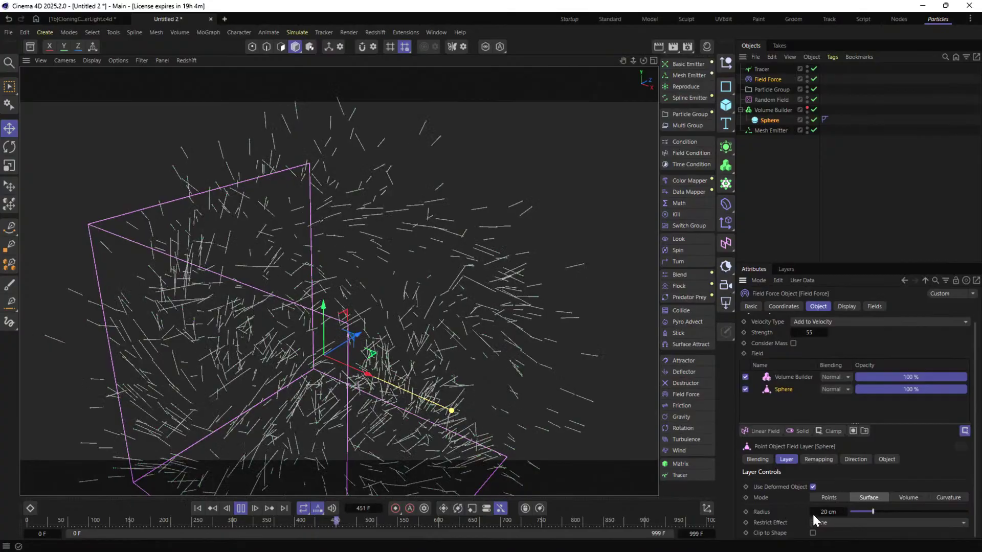
drag(873, 510, 968, 511)
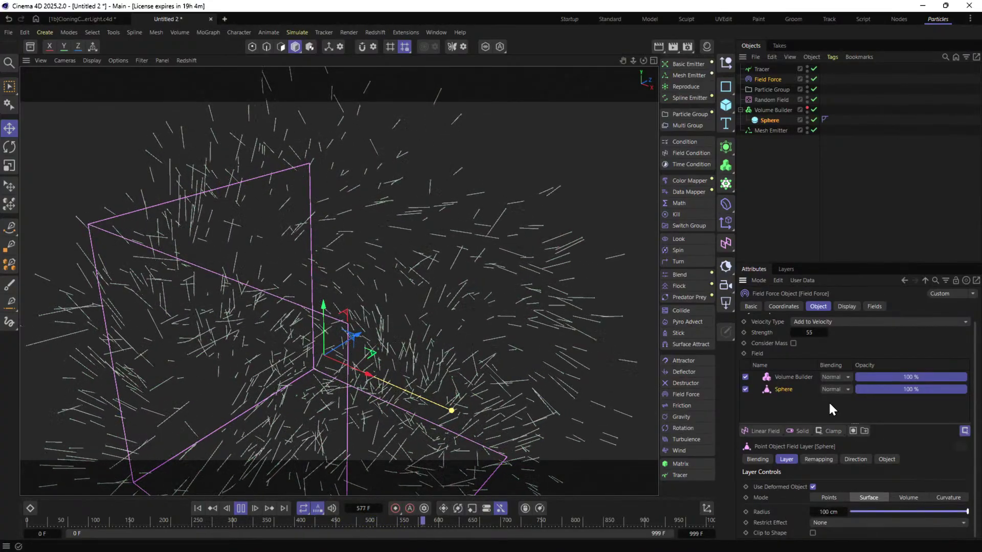
click(198, 507)
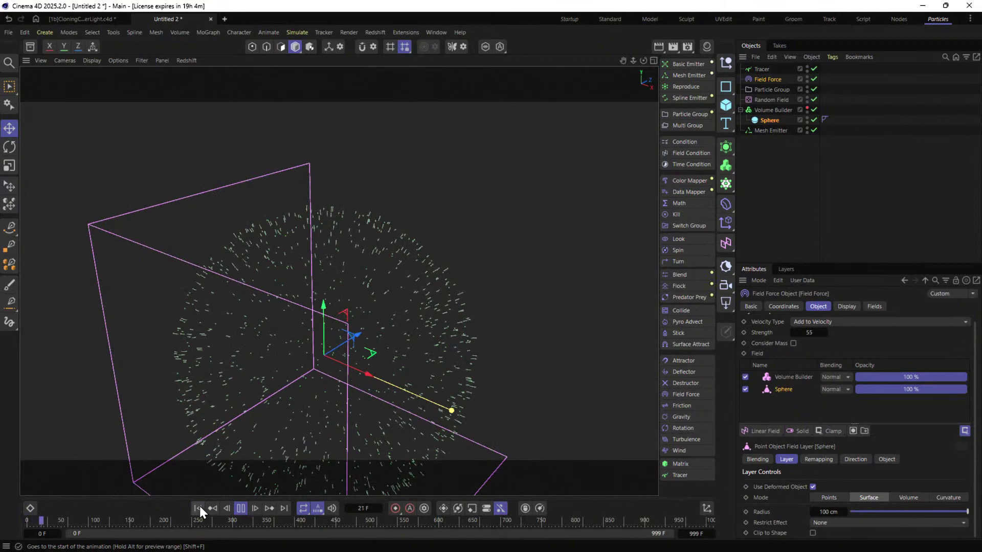
mouse_move(428, 315)
alt+mouse_down()
mouse_move(459, 283)
mouse_move(416, 314)
alt+mouse_up()
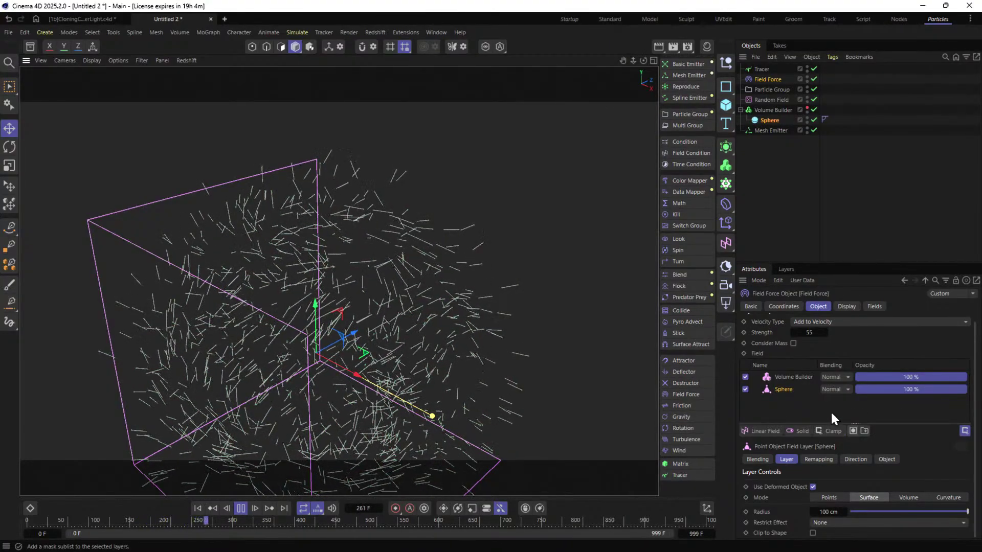
Invert the direction of the Field Force's Sphere layer and restart the simulation.
click(856, 459)
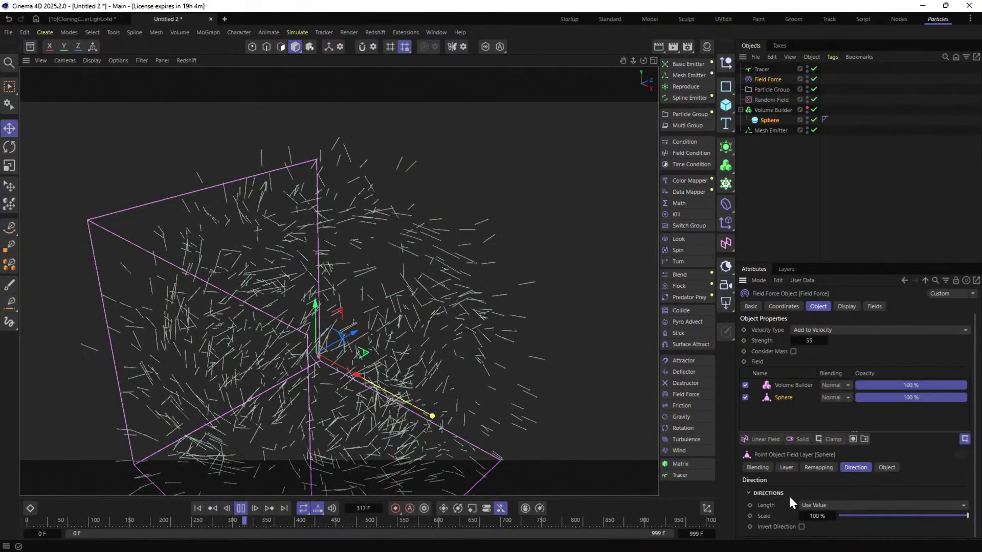
click(801, 527)
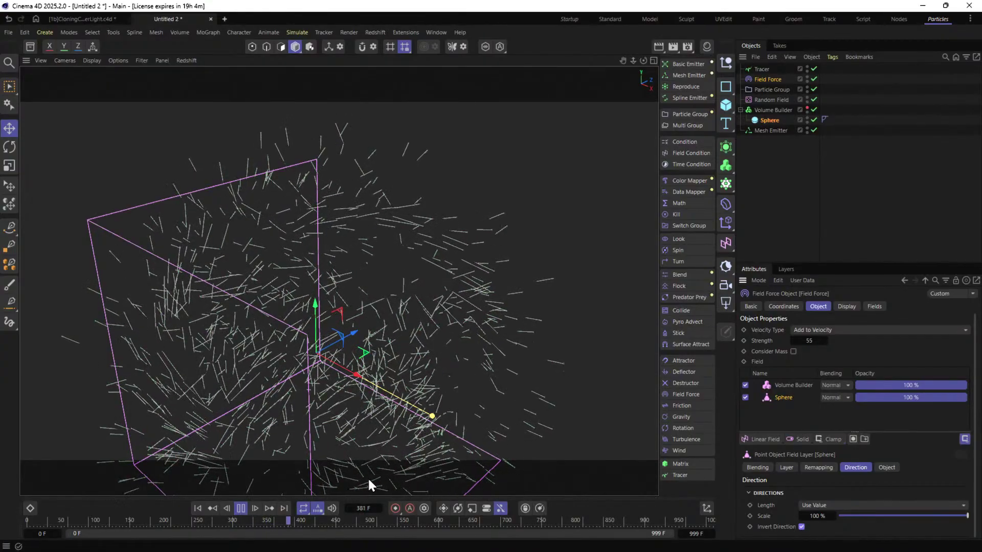
click(199, 507)
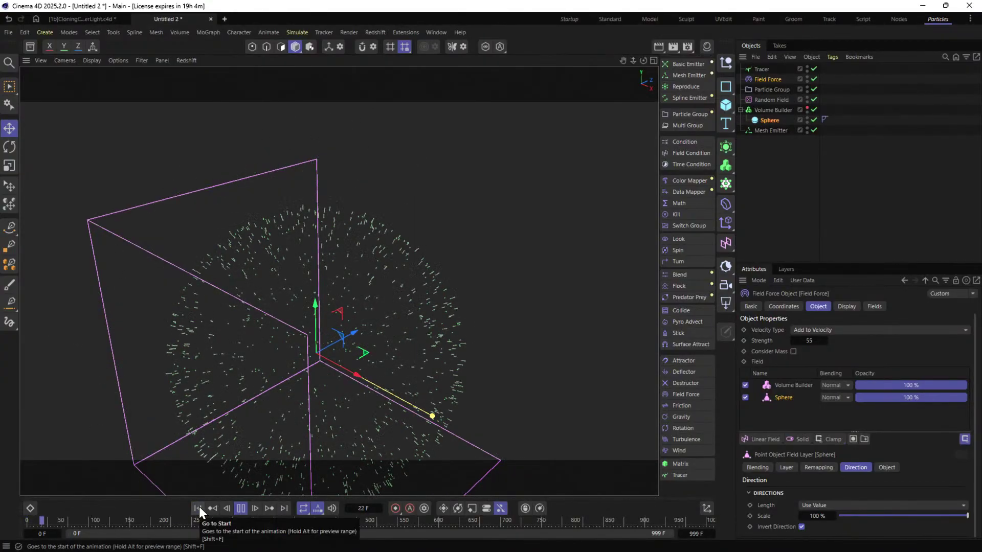
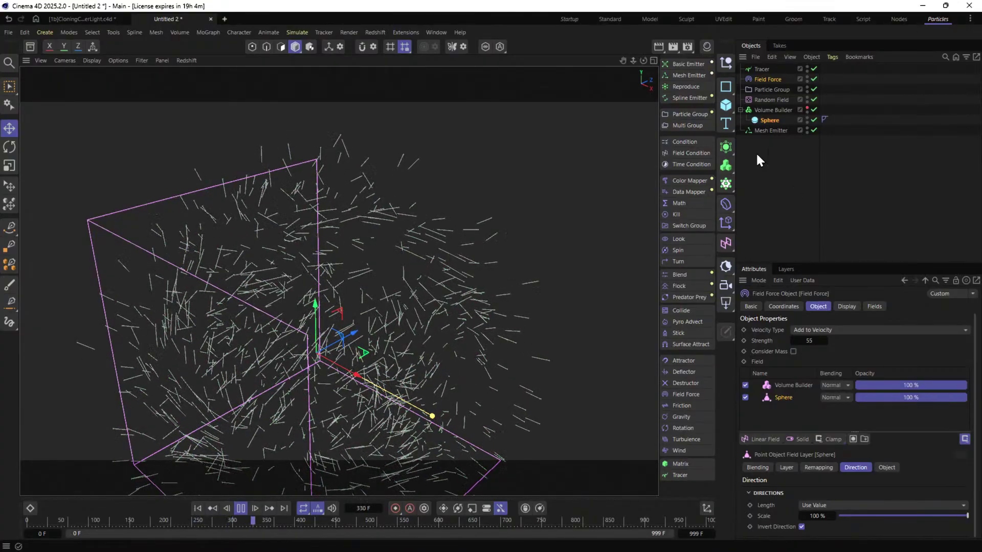
Add a Friction force with strength 55 and restart the simulation.
click(697, 406)
double_click(818, 331)
text(55)
key(Return)
click(200, 506)
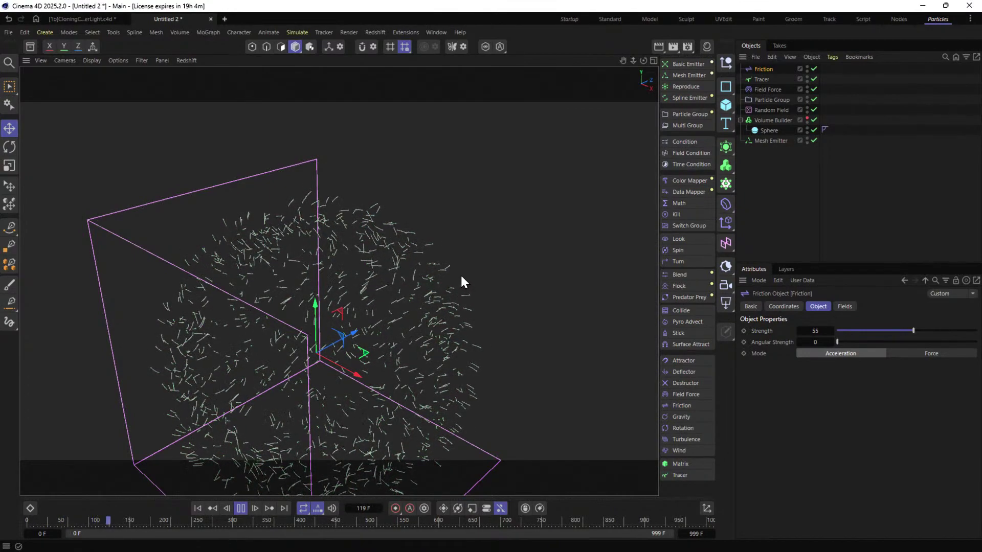
Disable the Volume Builder layer in the Field Force's field list and restart the simulation.
alt+drag(449, 286, 470, 287)
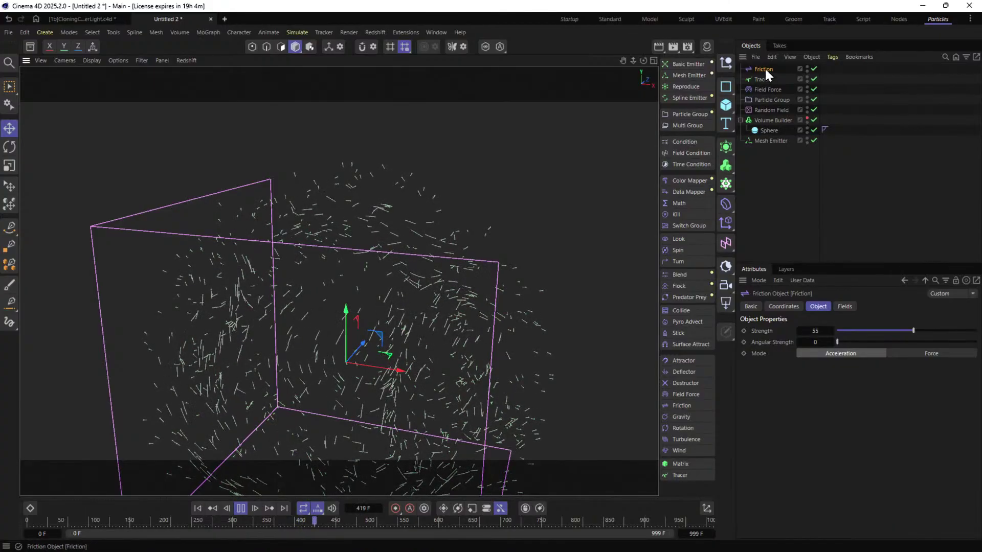
click(766, 99)
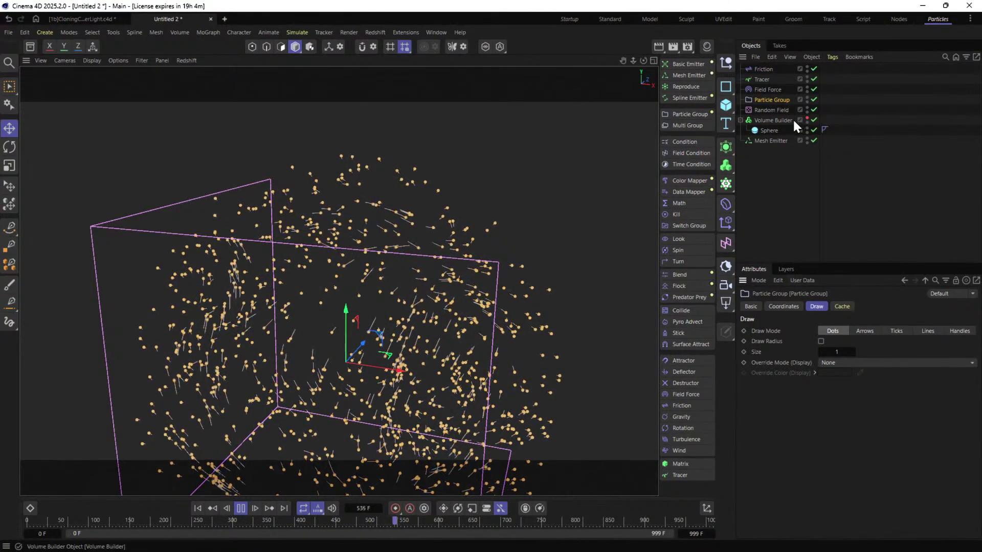
click(760, 68)
click(757, 89)
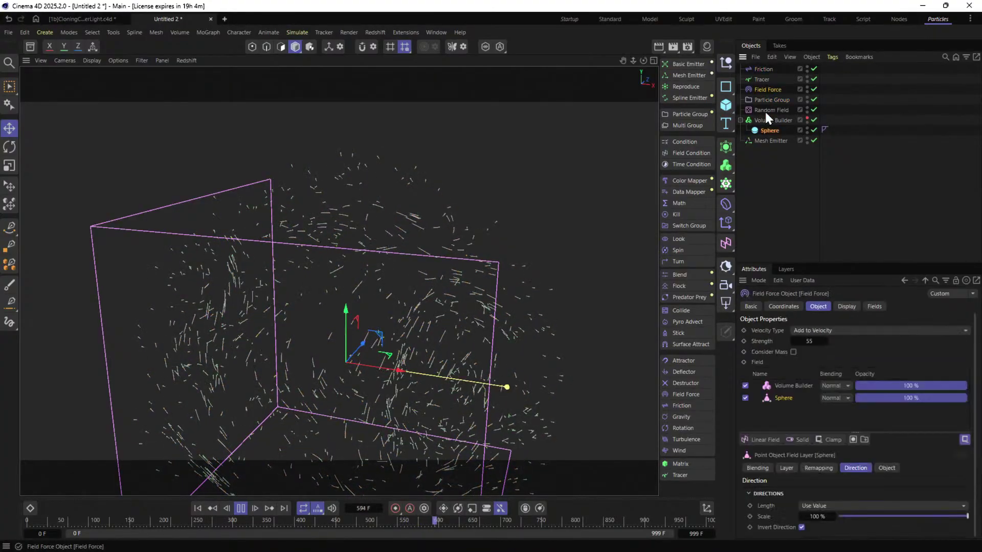
click(792, 385)
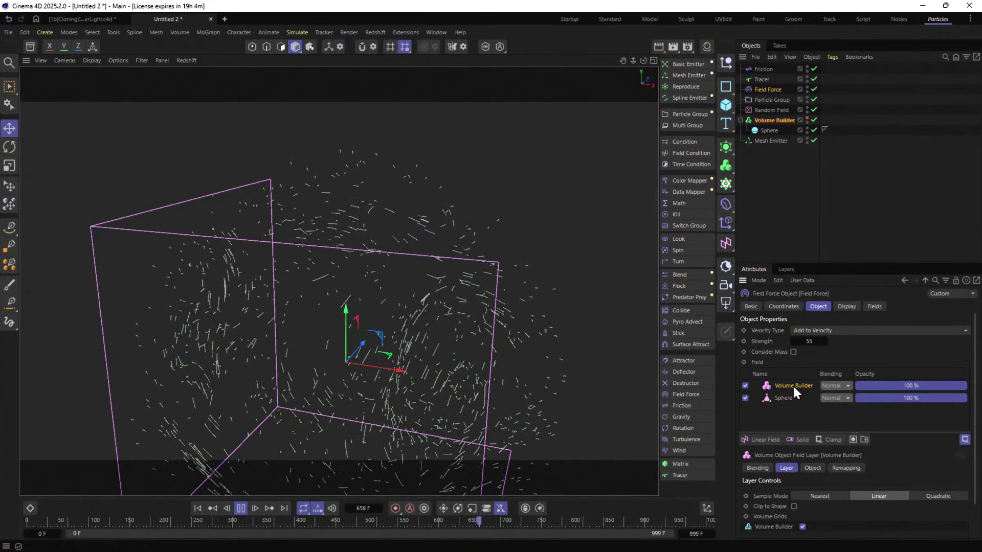
click(745, 385)
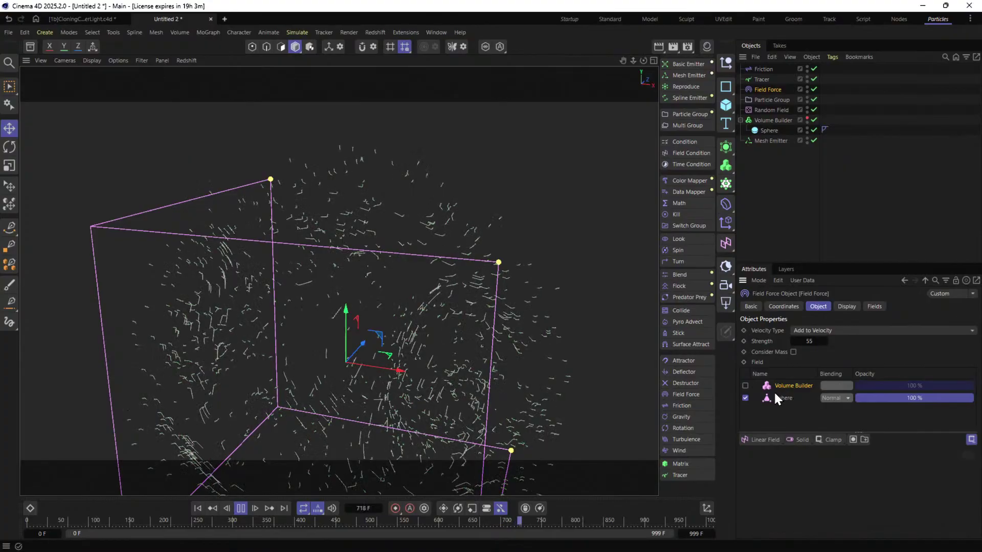
click(198, 508)
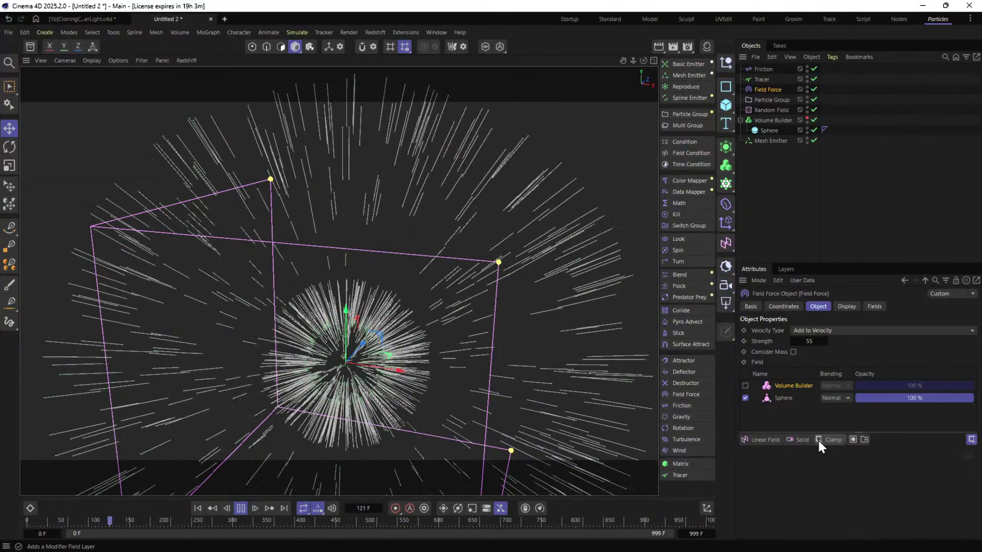
Turn off the inverted direction of the Field Force's Sphere layer and restart the simulation.
click(786, 397)
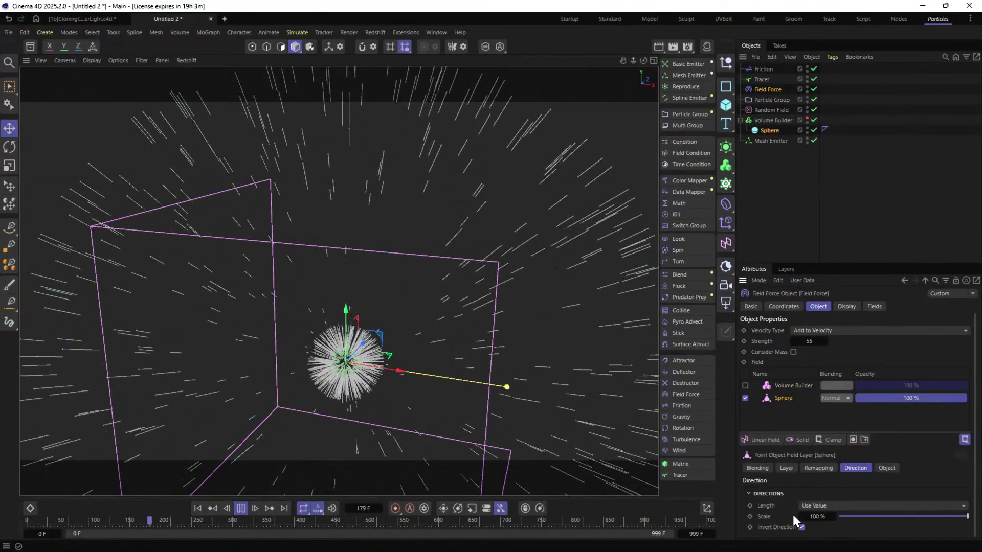
click(197, 508)
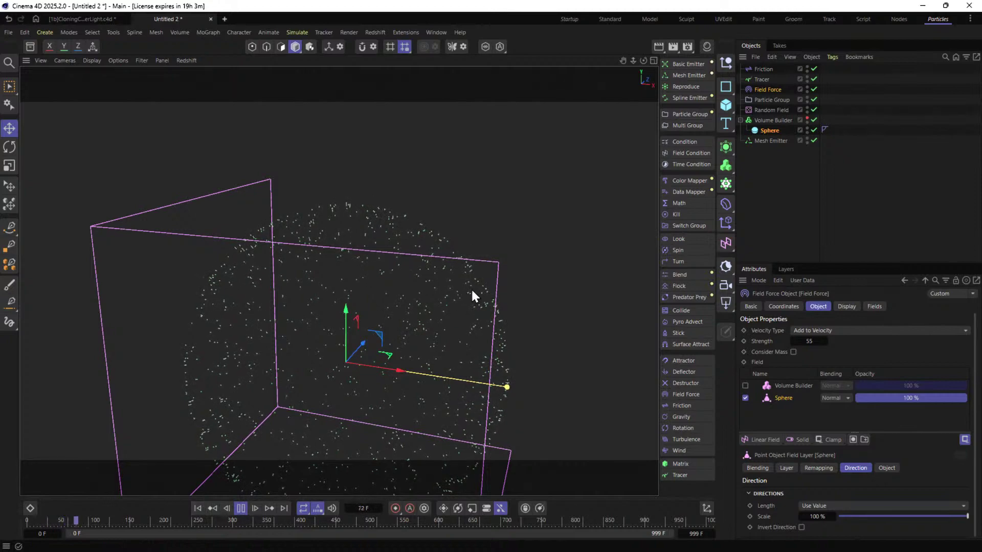
scroll(426, 245, up, 5)
scroll(468, 204, down, 5)
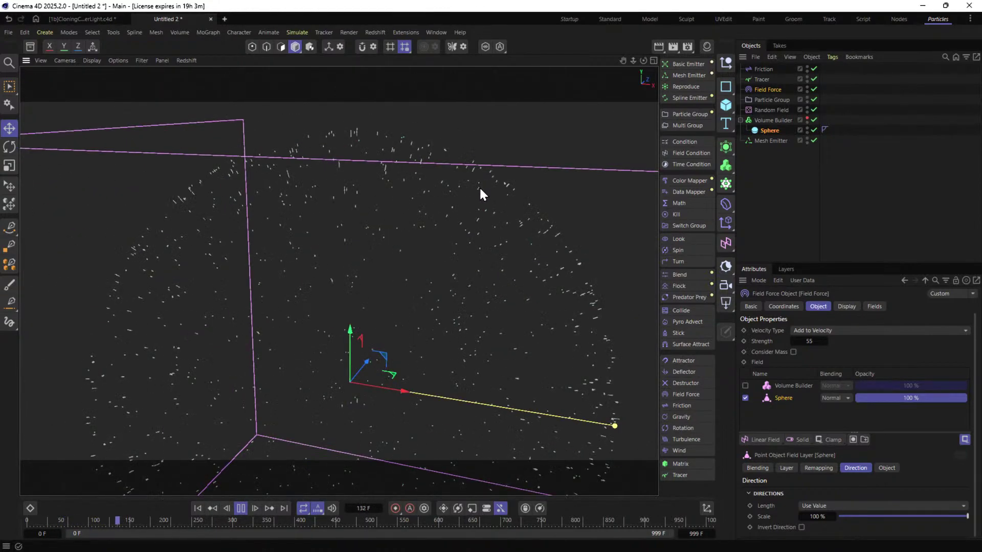
Re-enable the Field Force's Volume Builder layer with its blending set to Add, and restart the simulation.
click(745, 385)
click(789, 385)
click(834, 385)
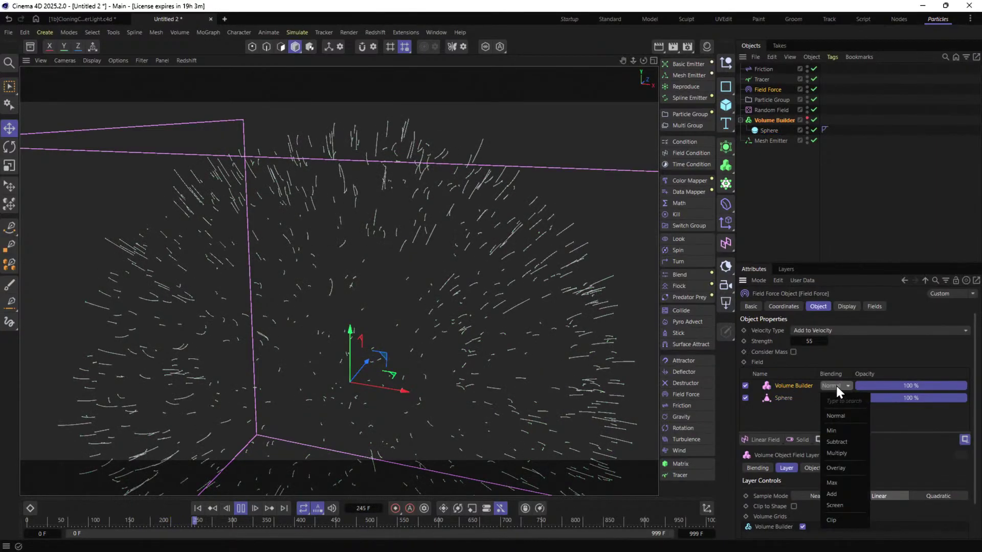
click(842, 494)
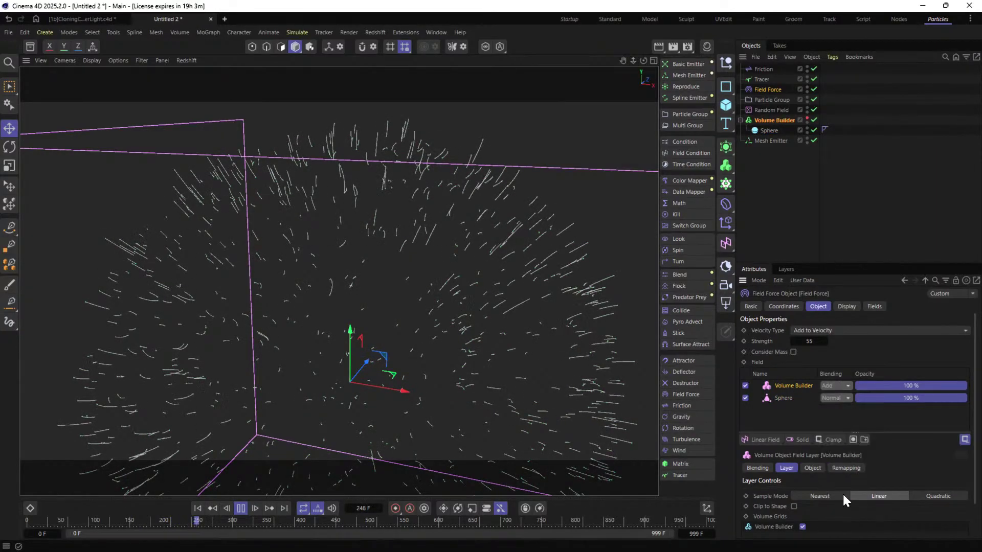
click(197, 508)
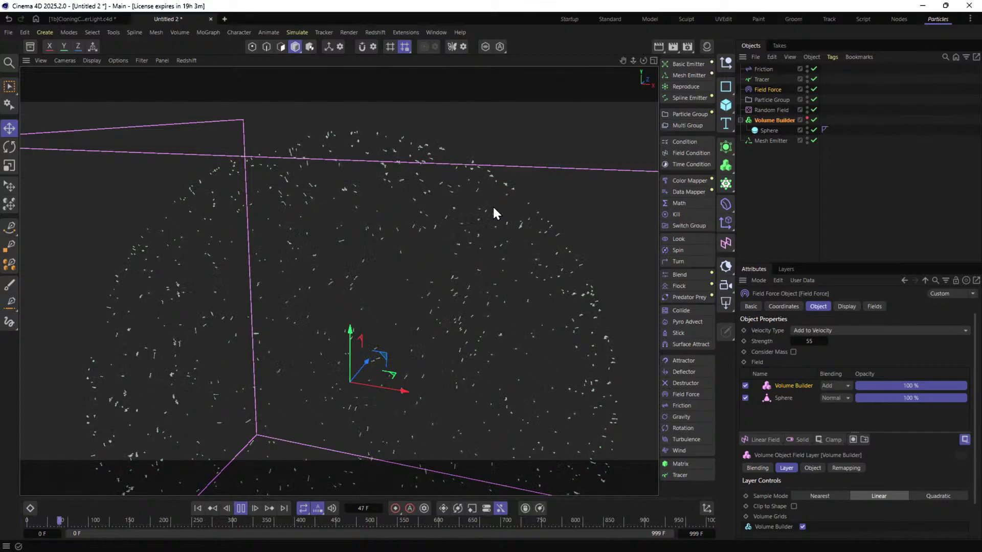
Inspect the zigzagging particle trails up close and set the Field Force strength to 555.
alt+drag(532, 223, 530, 237)
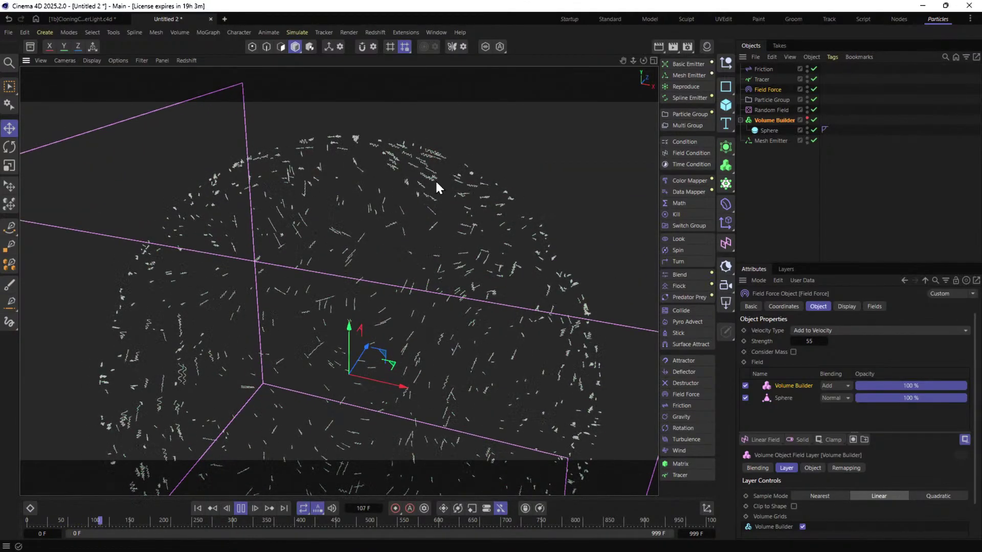
alt+drag(438, 186, 459, 151)
scroll(459, 151, up, 5)
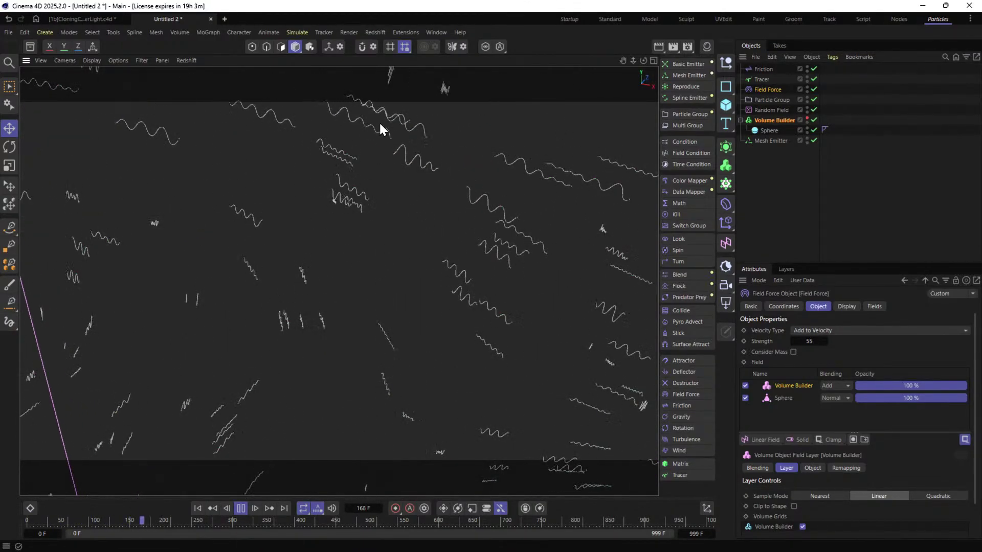
scroll(372, 308, down, 5)
alt+drag(449, 319, 434, 251)
scroll(423, 262, up, 4)
click(809, 341)
text(555)
key(Return)
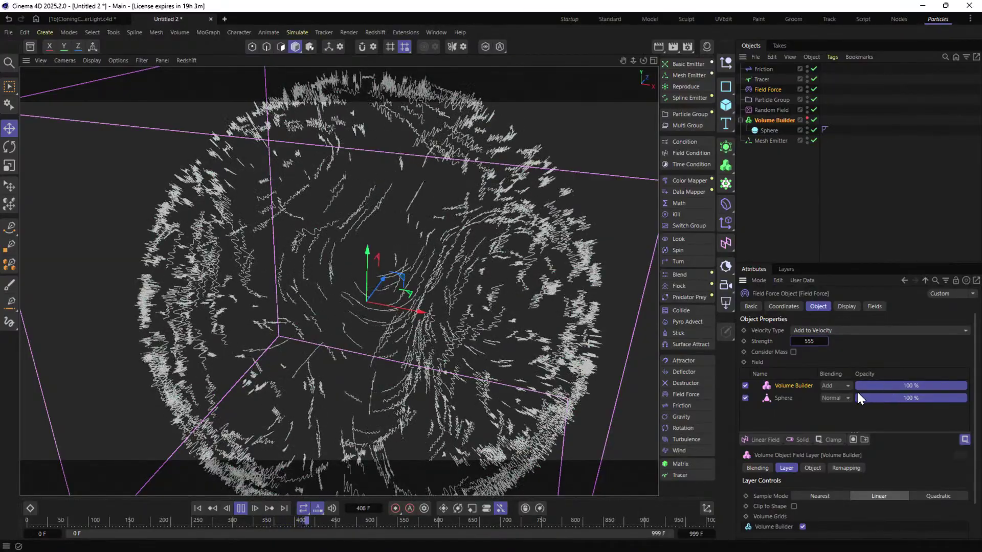
Reduce the opacity of the Field Force's Sphere layer to 8.6 % and replay the simulation.
click(785, 398)
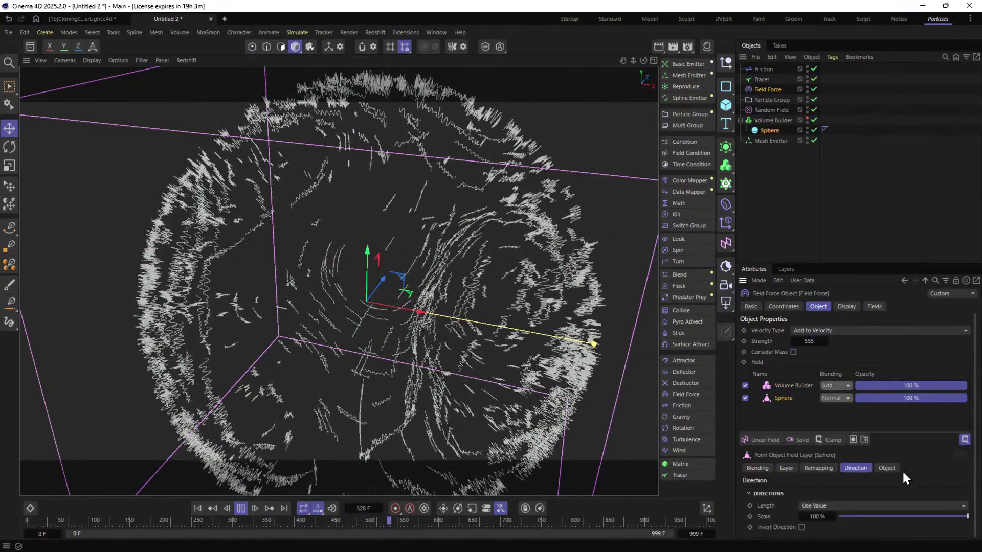
click(864, 397)
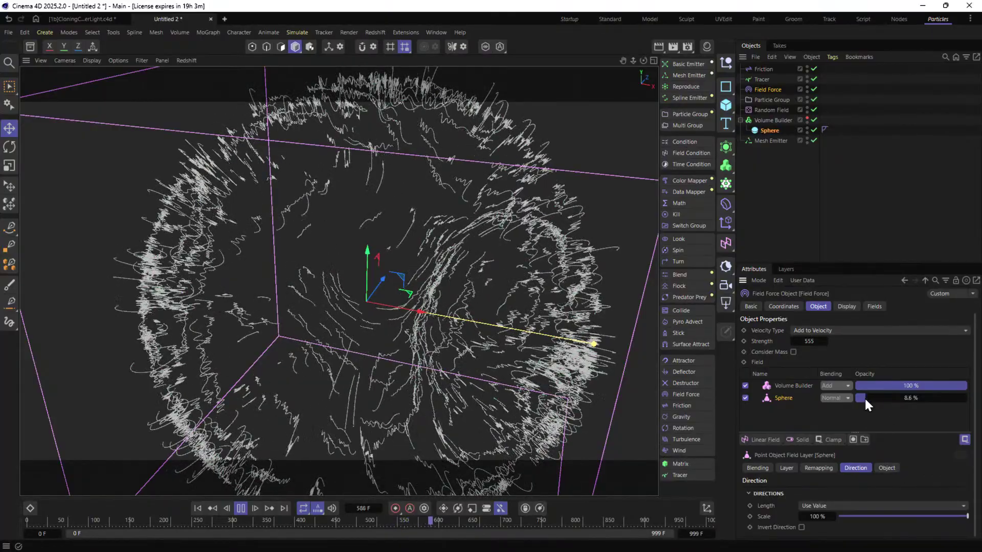
click(194, 508)
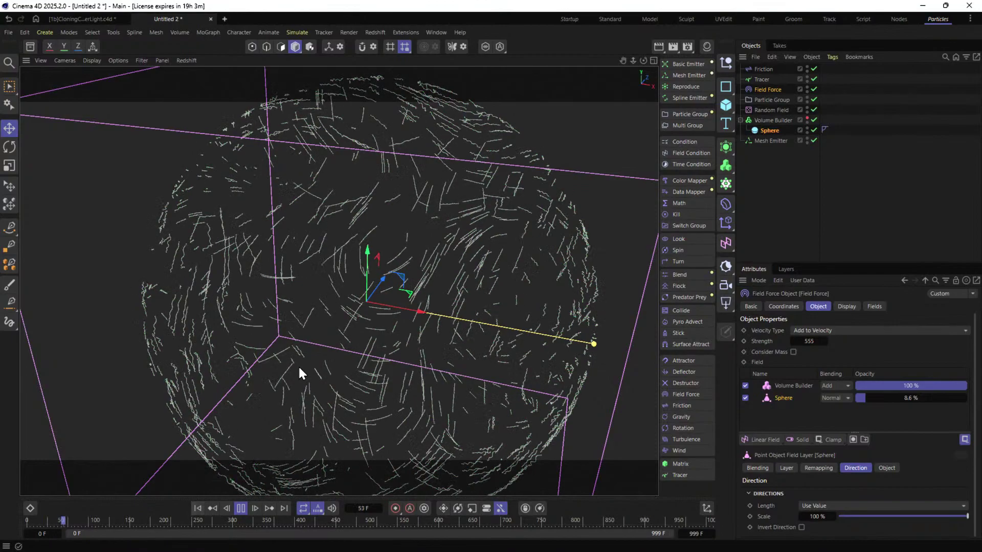
alt+drag(388, 319, 385, 278)
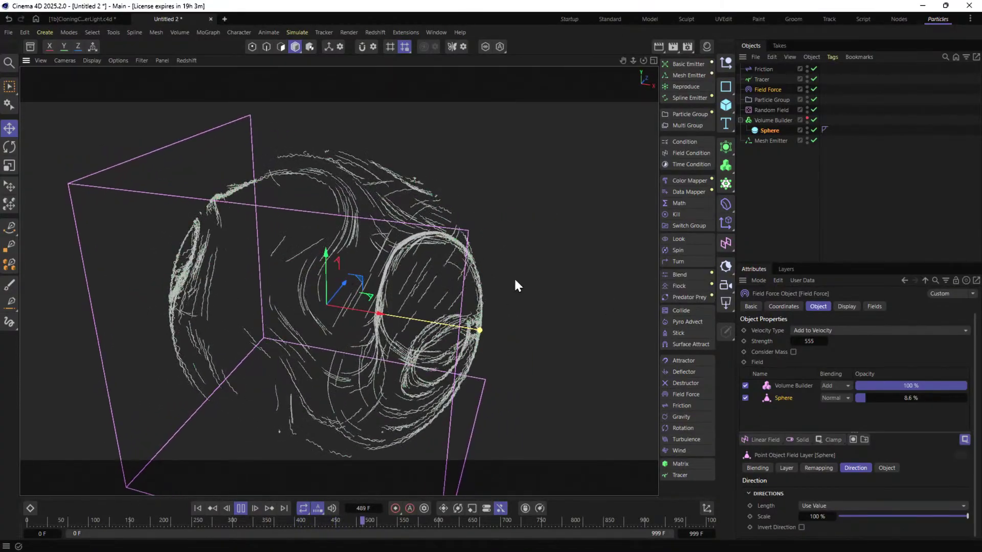
alt+drag(345, 288, 389, 265)
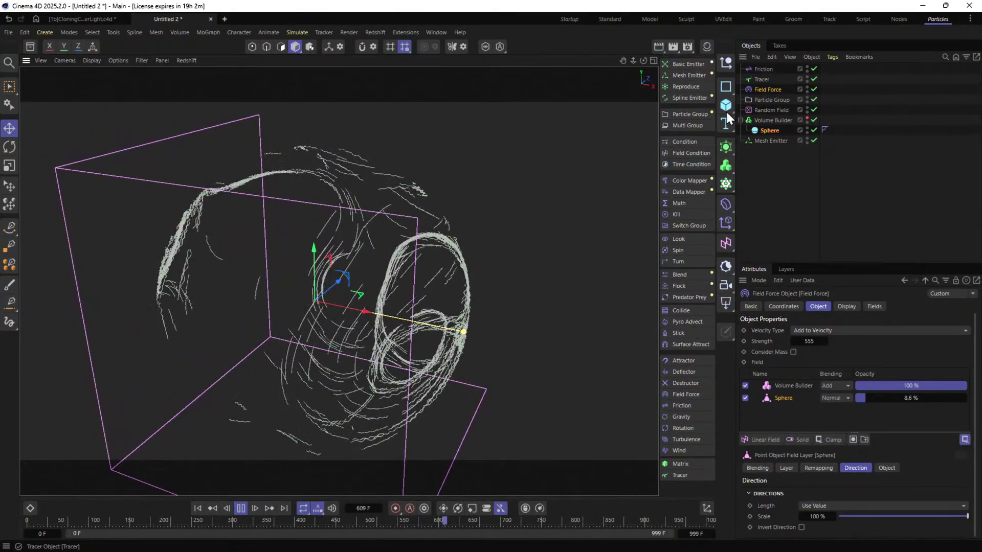
Switch the Mesh Emitter's emission mode to Constant with a rate of 1000 per second.
click(770, 141)
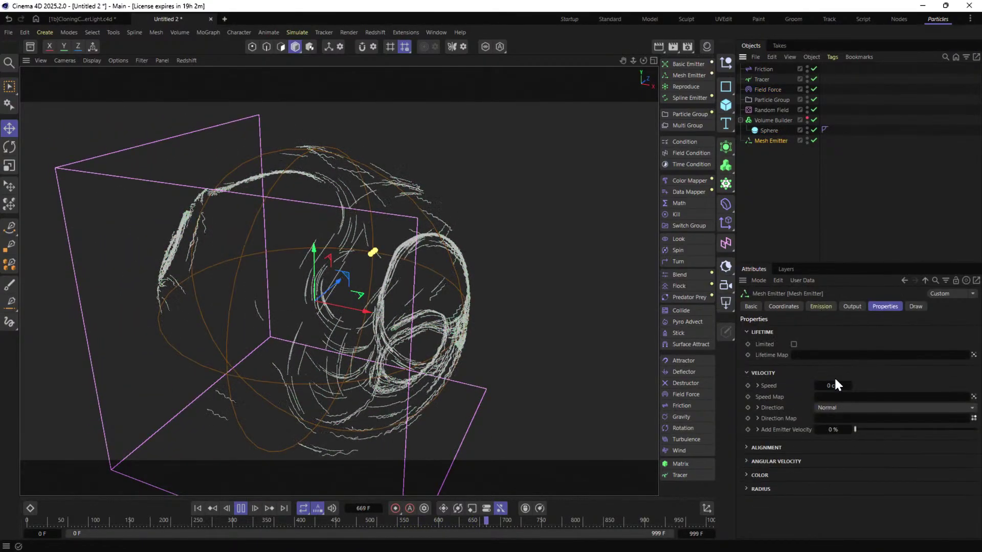
click(851, 306)
click(821, 307)
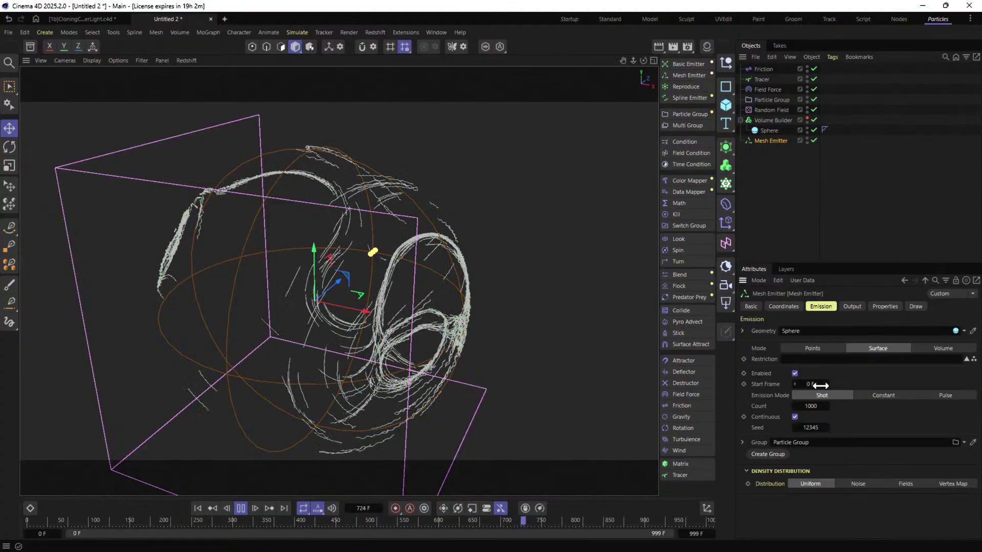
click(869, 394)
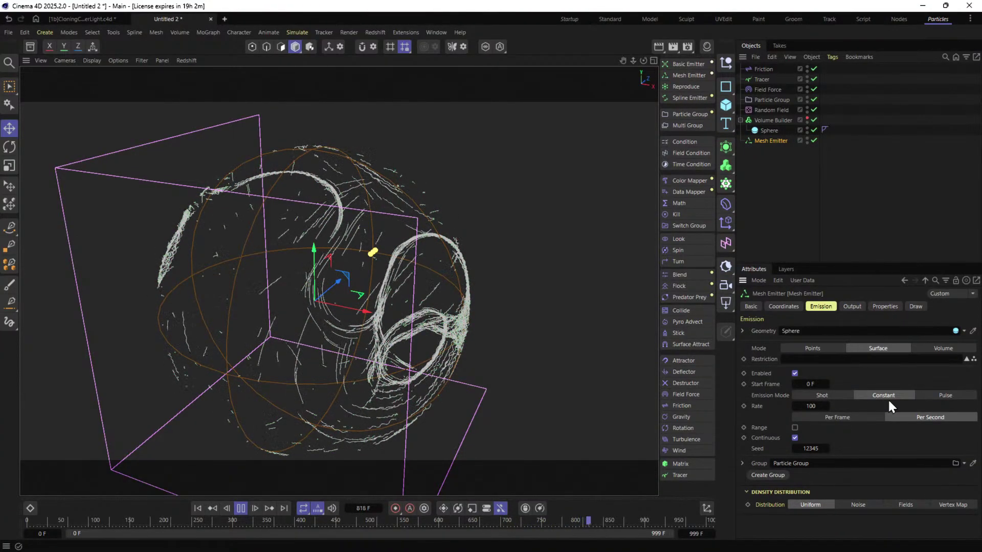
double_click(815, 406)
text(1000)
key(Return)
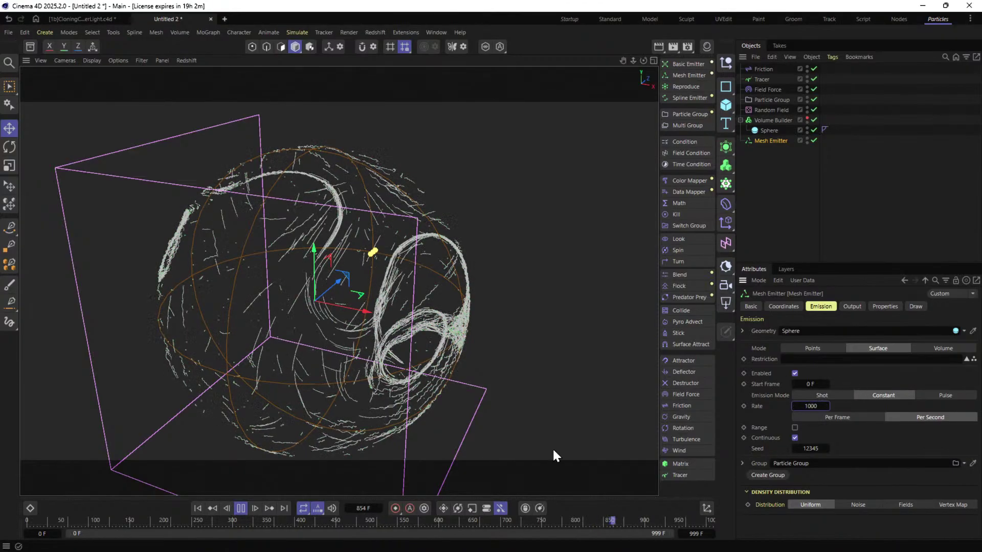
Limit the emitted particles' lifetime to an expectation of 90 frames and restart the simulation.
click(876, 306)
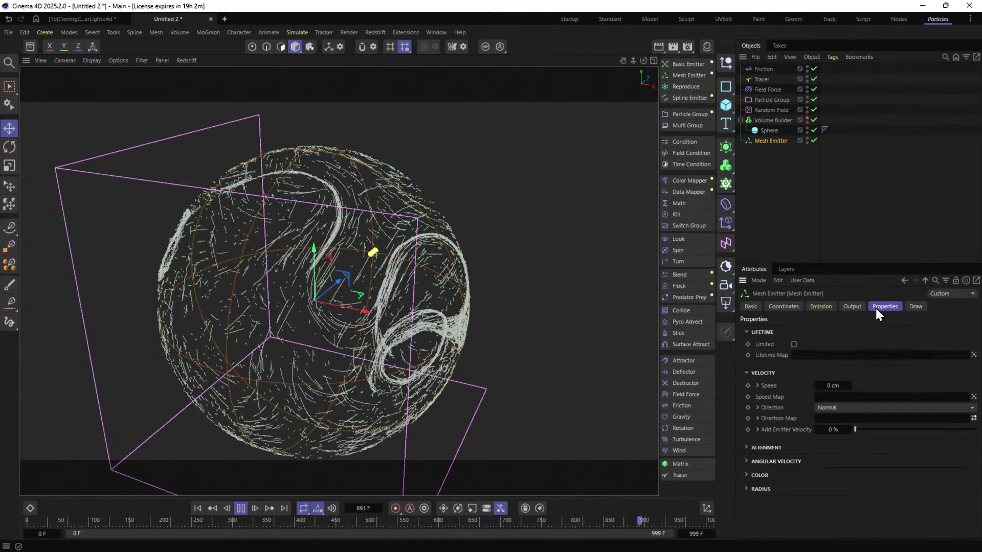
click(793, 344)
double_click(815, 355)
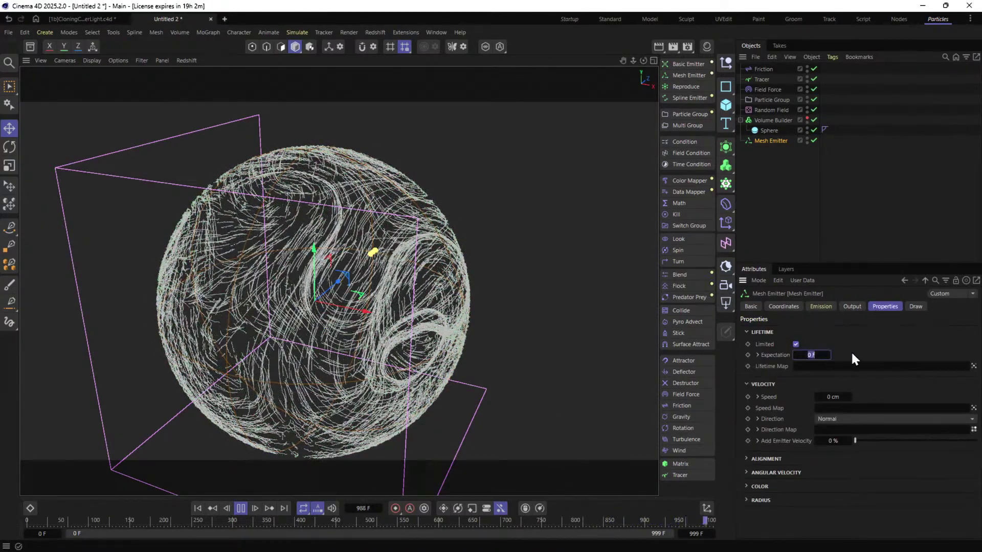
text(50)
key(Return)
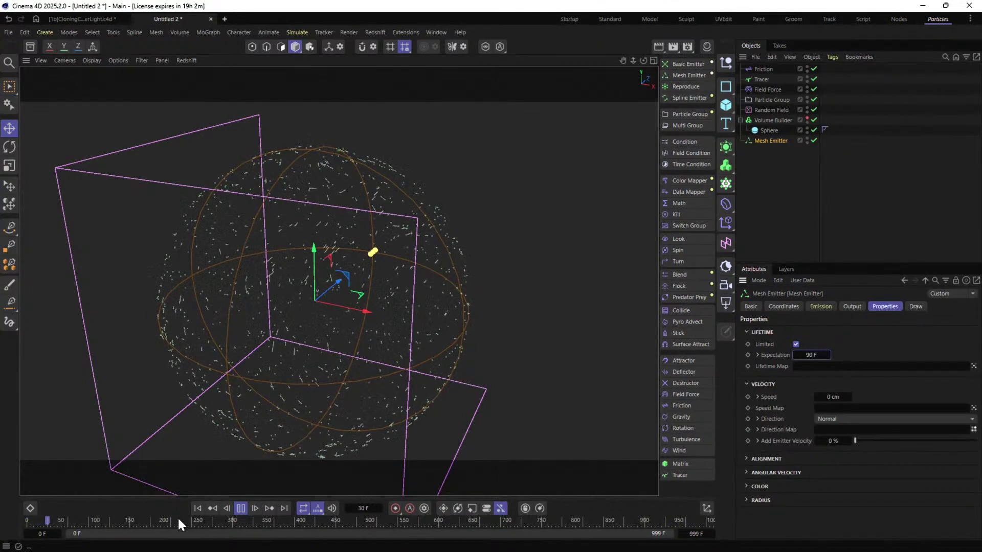
click(198, 508)
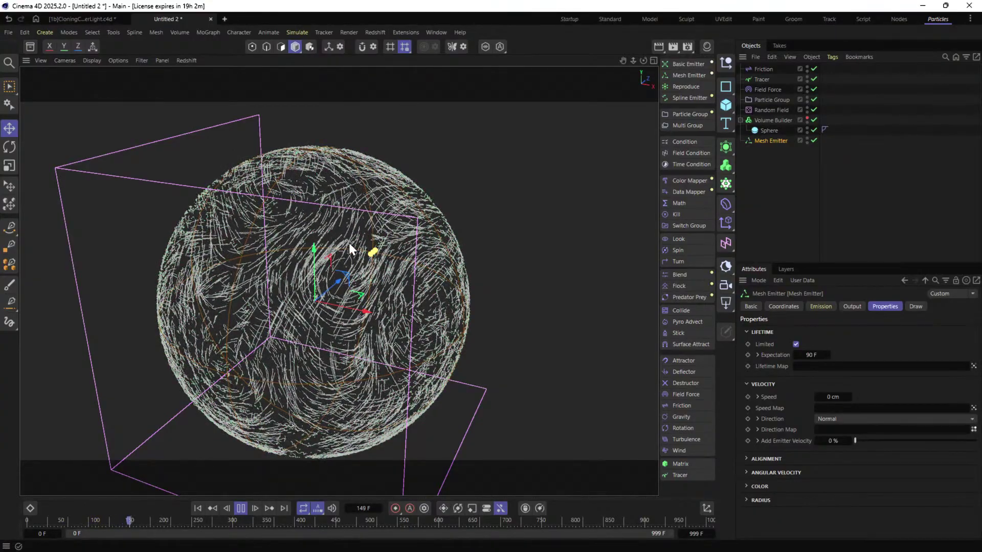
mouse_move(375, 321)
alt+mouse_down()
mouse_move(320, 314)
mouse_move(318, 304)
mouse_move(361, 309)
alt+mouse_up()
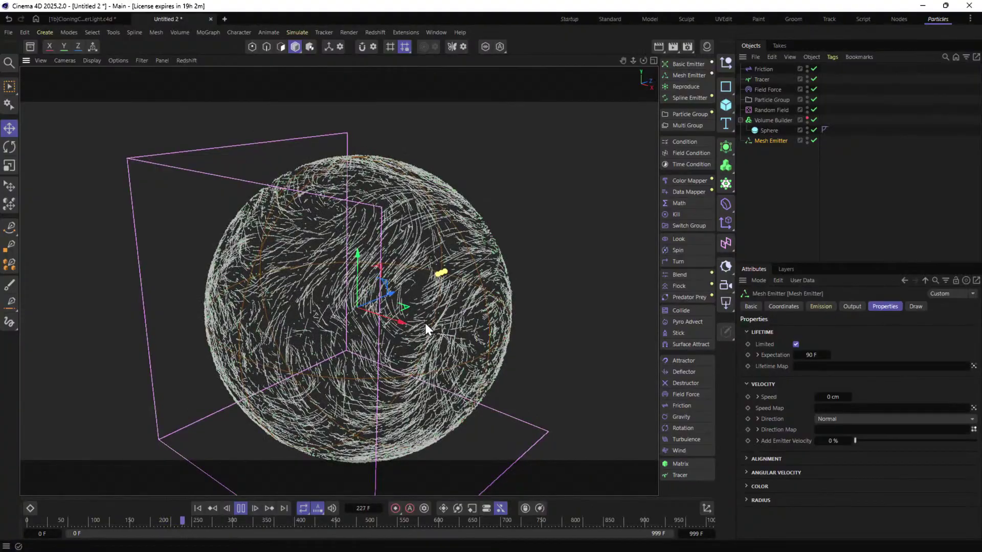
Try a Field Force strength of 5555.
click(765, 89)
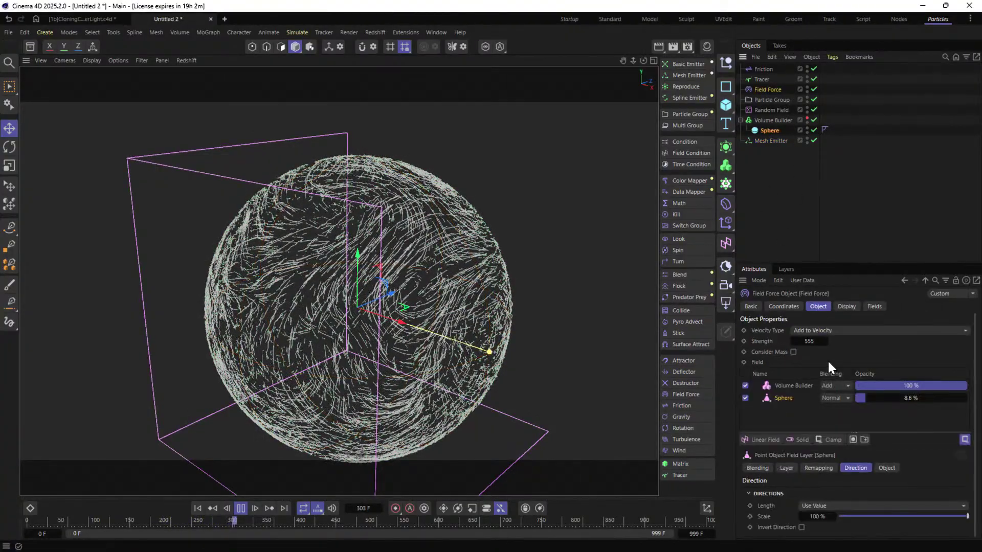
click(814, 341)
text(5555)
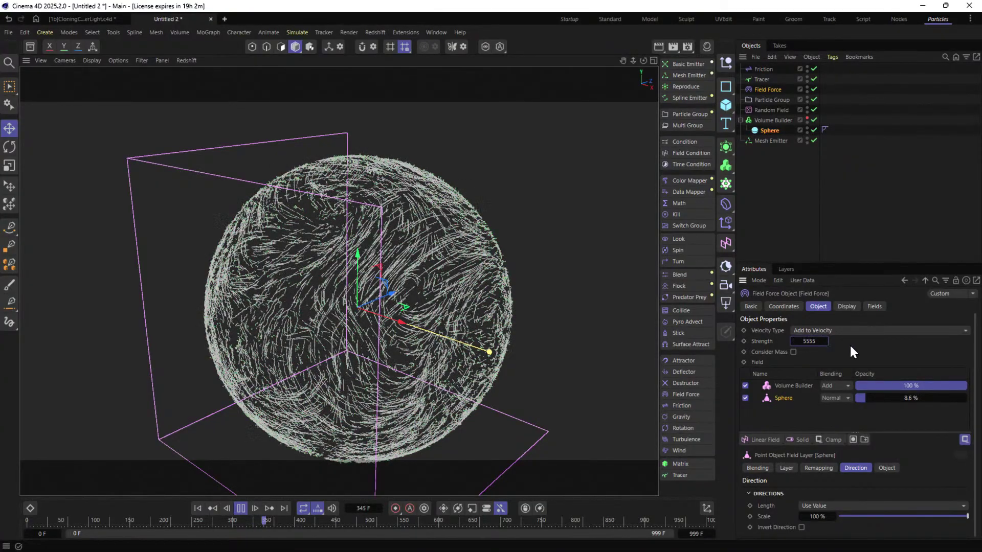
Set the Friction strength to 11 and the Field Force strength to 1111, restarting the simulation.
click(763, 68)
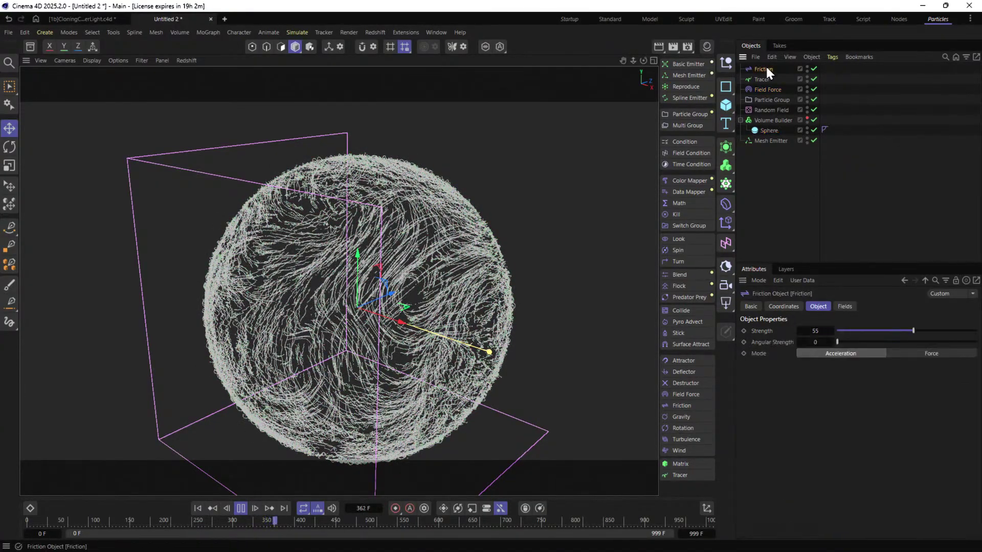
click(850, 331)
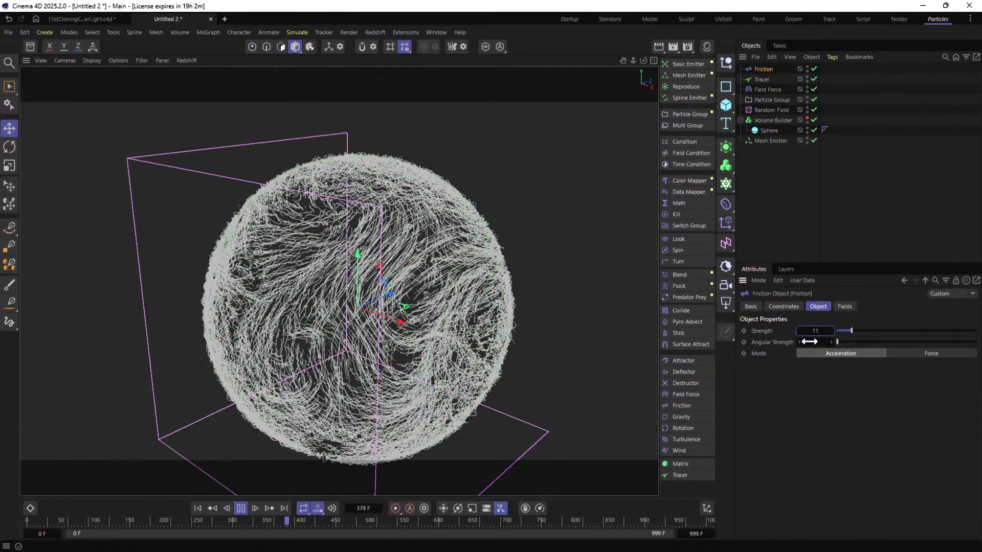
click(771, 89)
click(817, 341)
double_click(817, 341)
text(1111)
key(Return)
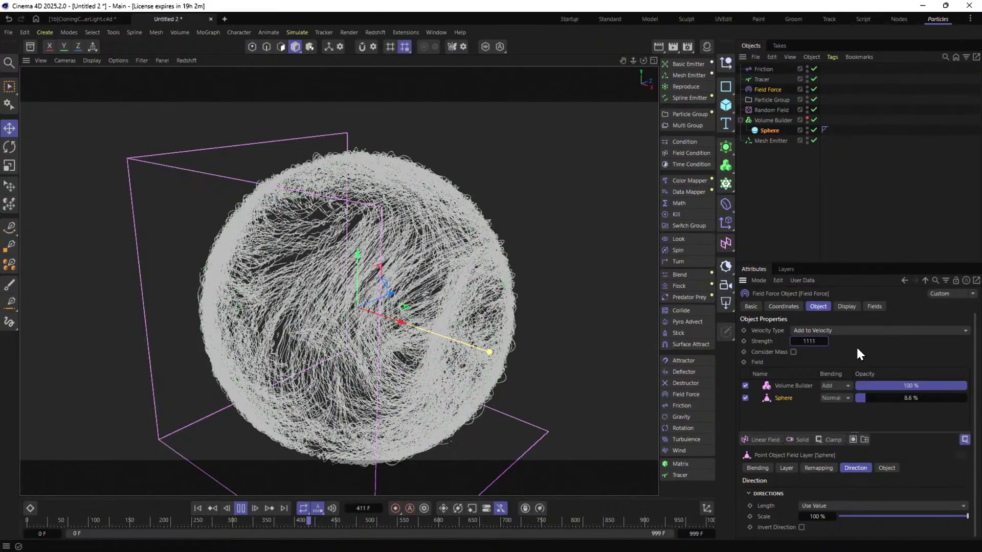
click(200, 507)
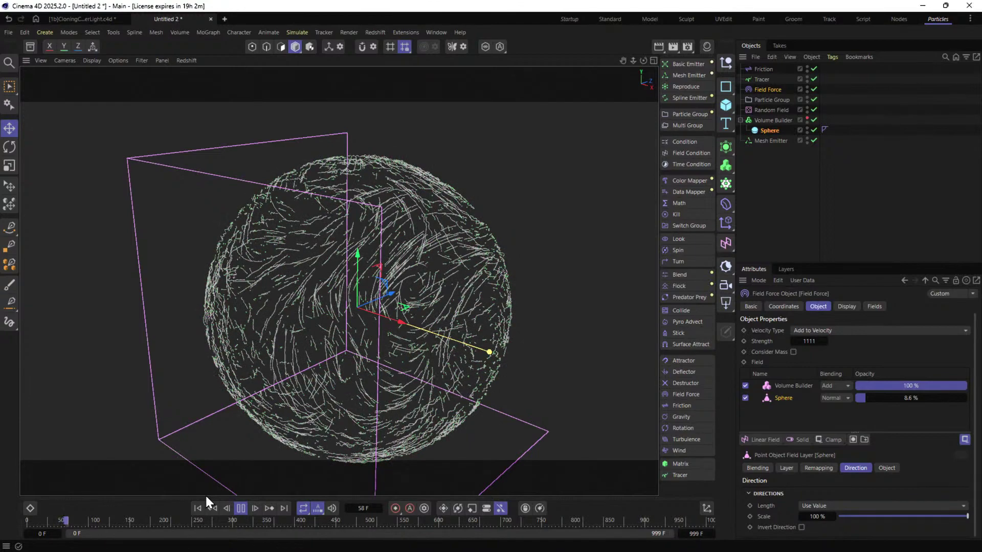
Set the Random Field's Animation Speed to 100% and restart the simulation from the first frame.
alt+drag(376, 303, 407, 304)
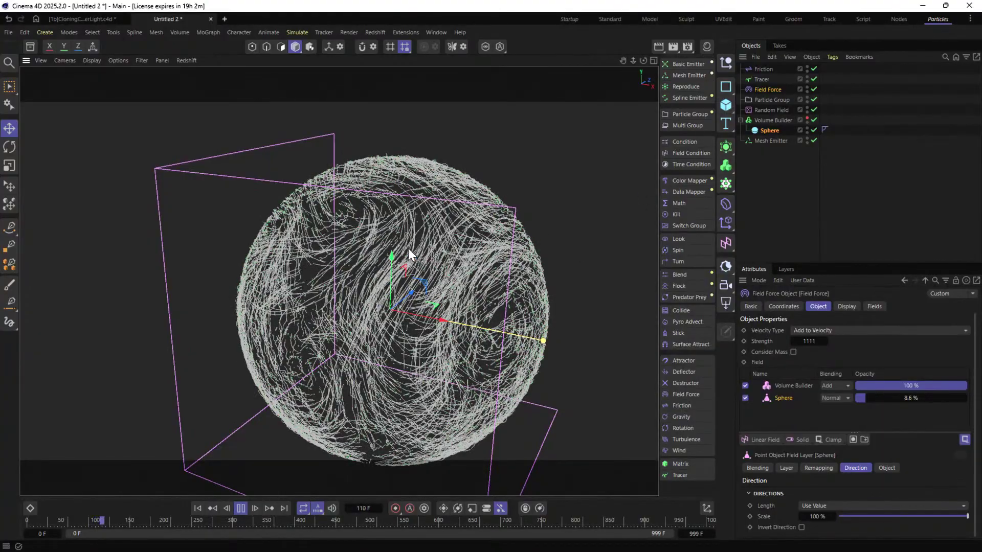
alt+drag(430, 277, 381, 223)
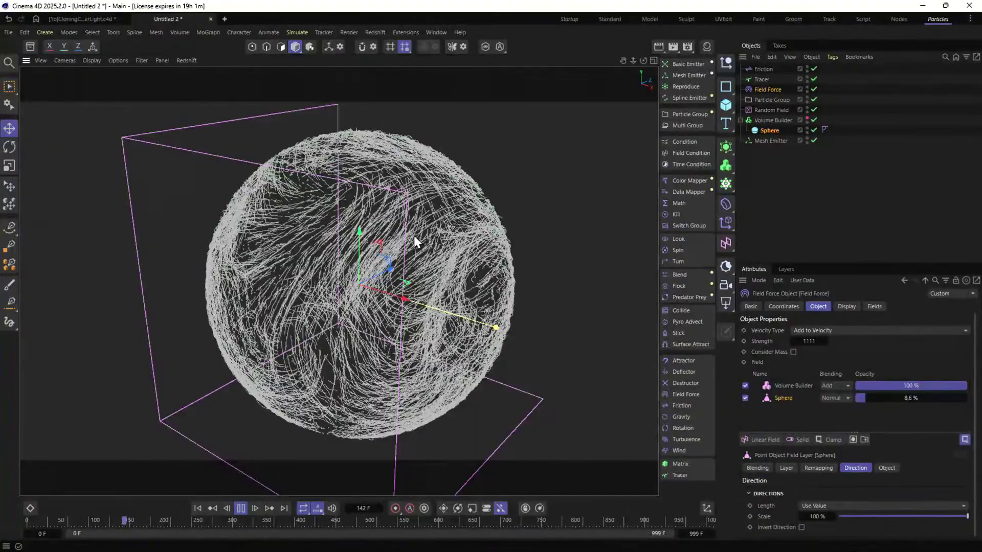
click(761, 88)
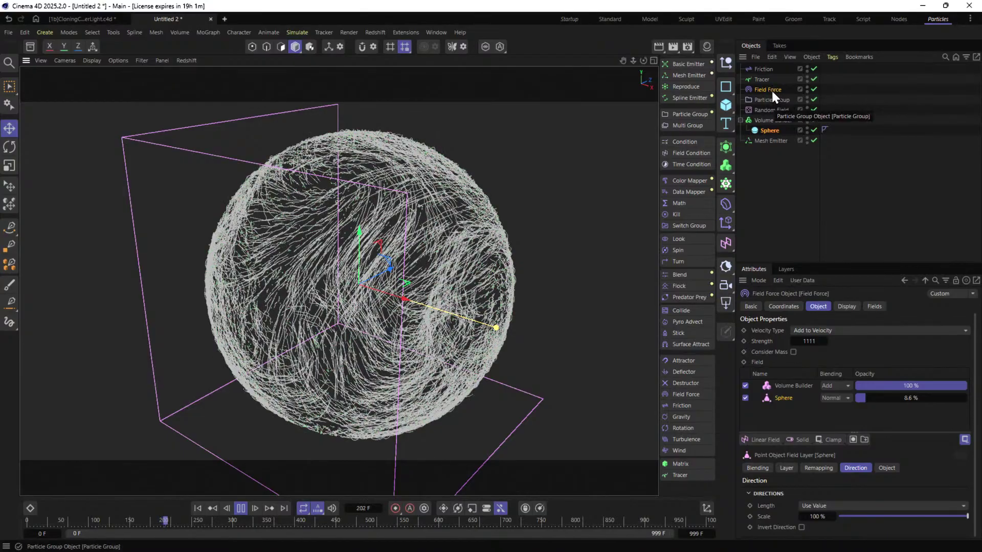
click(767, 119)
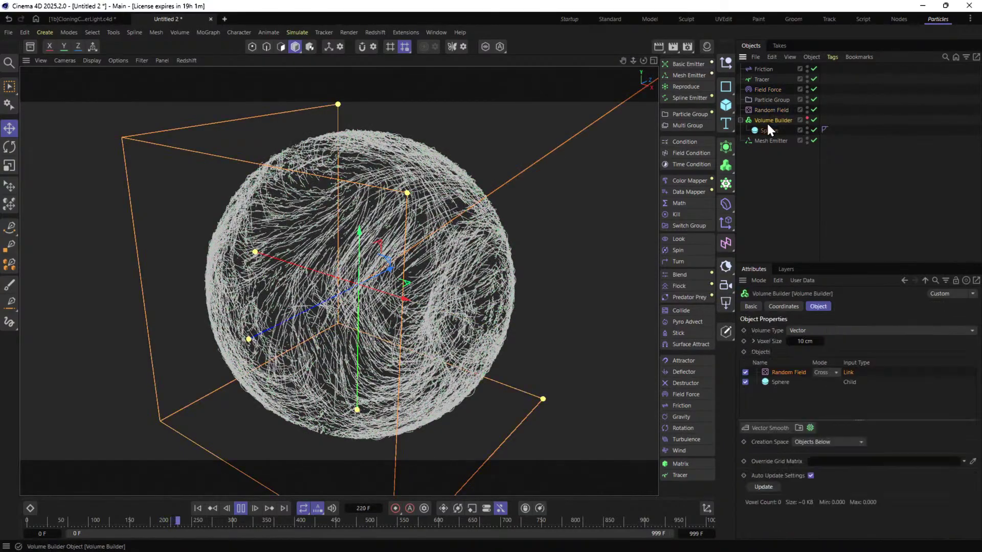
click(764, 109)
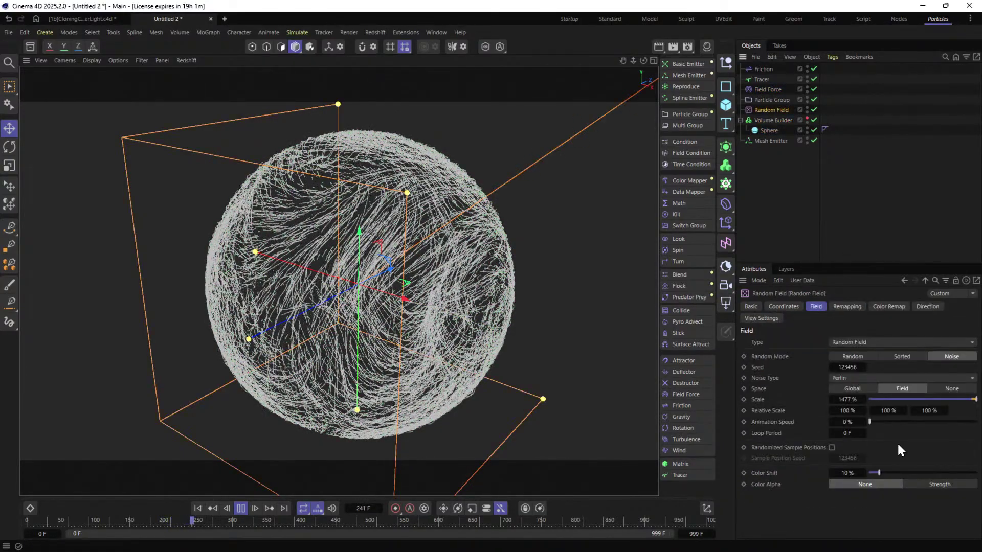
double_click(858, 421)
text(100)
key(Return)
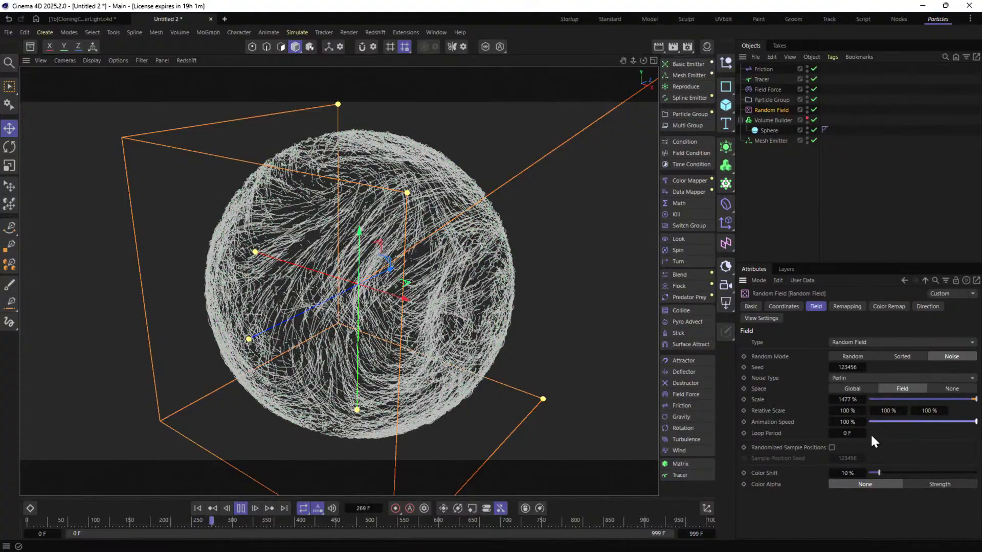
click(198, 508)
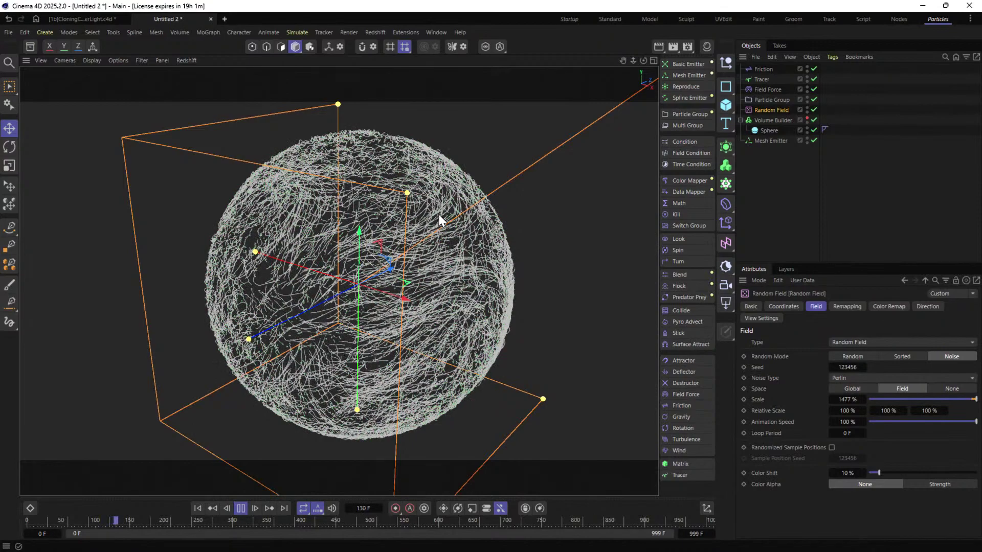
Stop the simulation, rewind it to frame 0 and make the Volume Builder's vectors visible in the viewport.
alt+drag(422, 257, 400, 263)
click(240, 508)
click(198, 507)
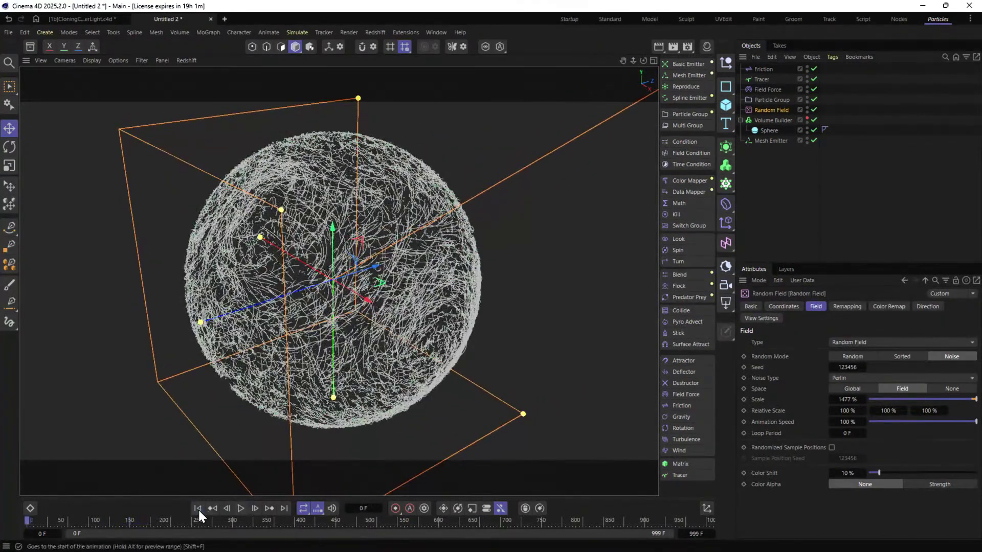
alt+drag(348, 358, 344, 337)
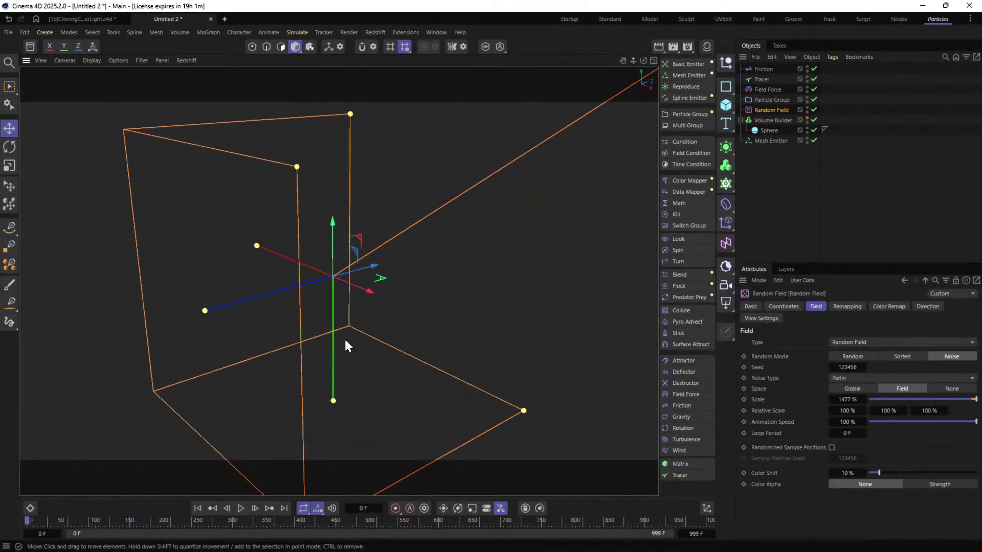
click(807, 118)
scroll(413, 234, down, 6)
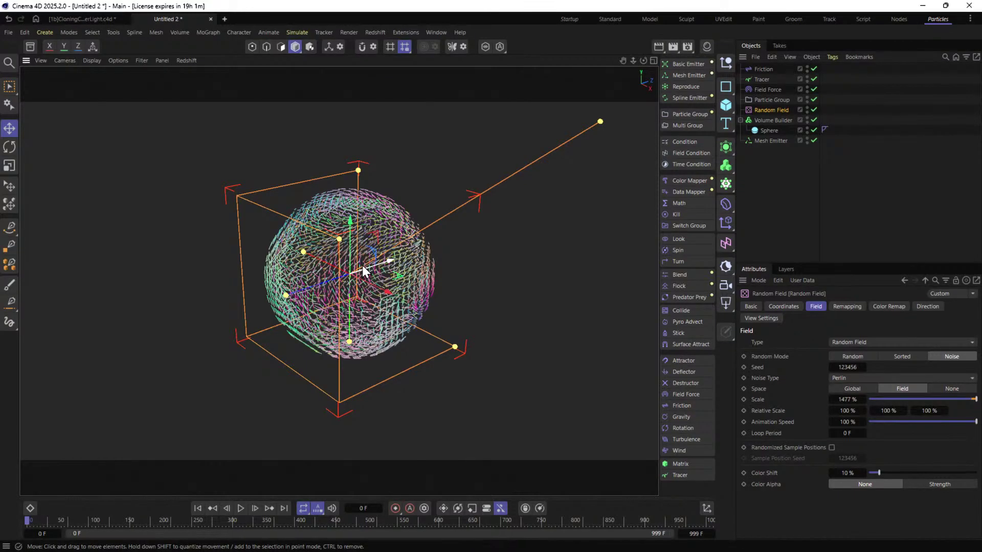
alt+drag(368, 262, 385, 235)
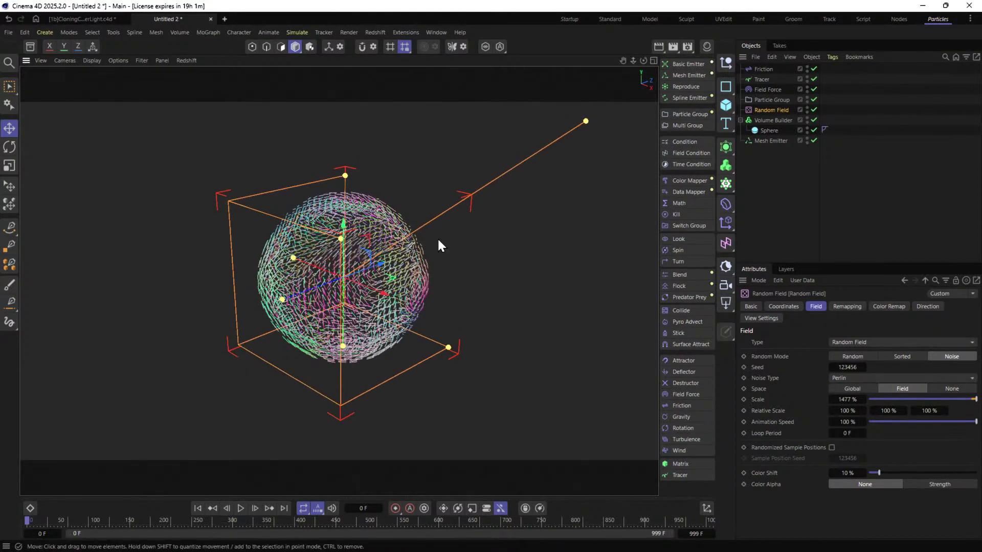
Duplicate the Sphere inside the Volume Builder and move the copy away along its blue axis.
click(769, 120)
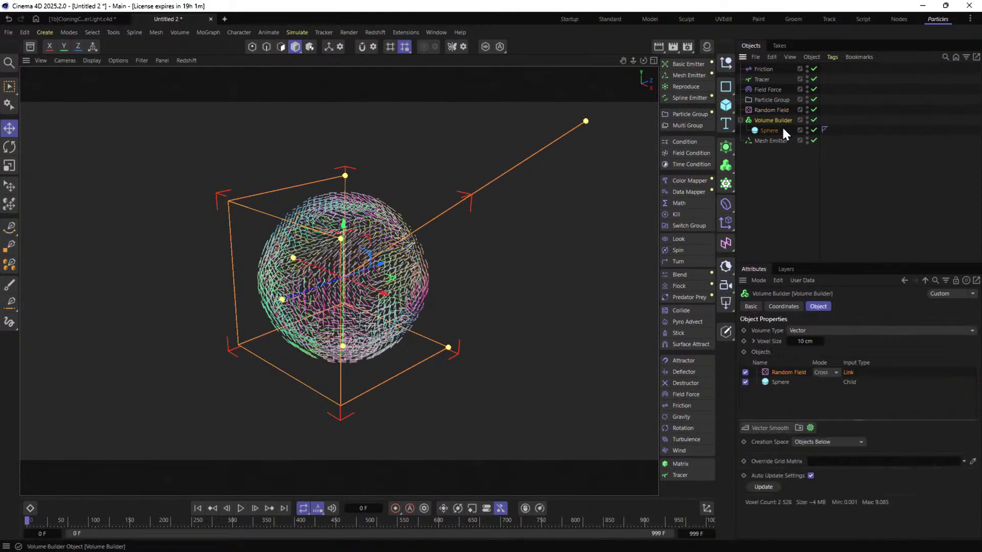
drag(769, 129, 773, 123)
drag(309, 292, 490, 240)
Reorder the Volume Builder's layers so that Sphere.1 sits below the Random Field.
click(773, 120)
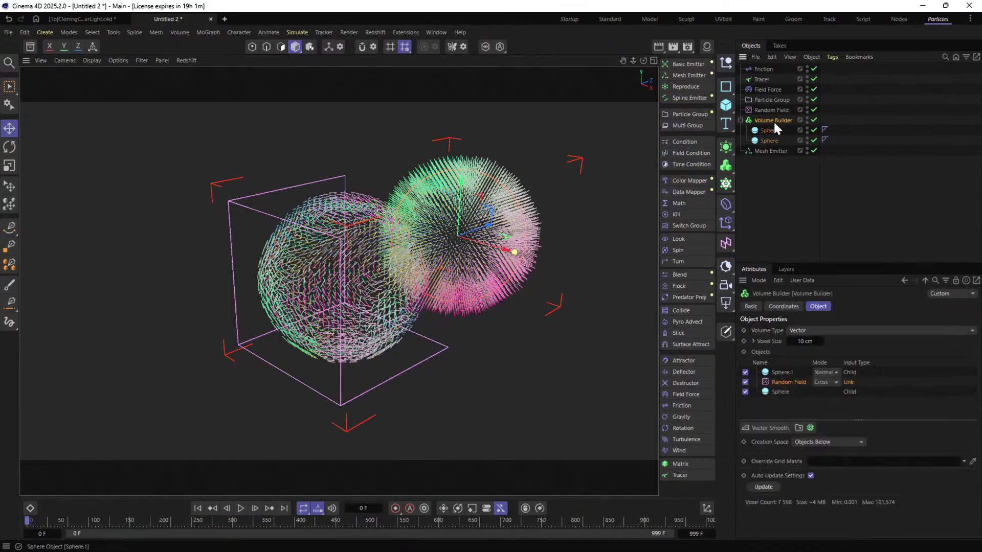
drag(791, 371, 777, 385)
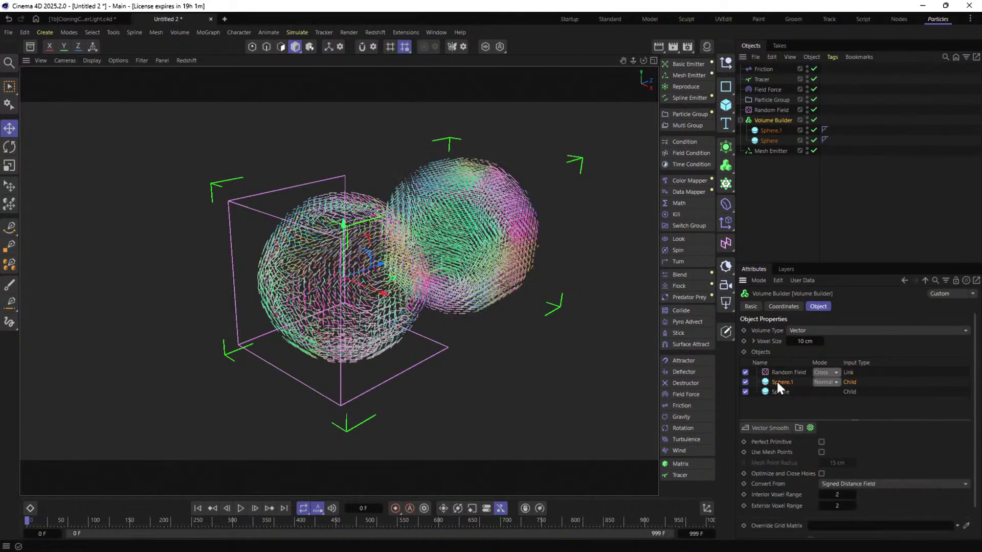
alt+drag(458, 242, 352, 265)
alt+drag(452, 278, 475, 256)
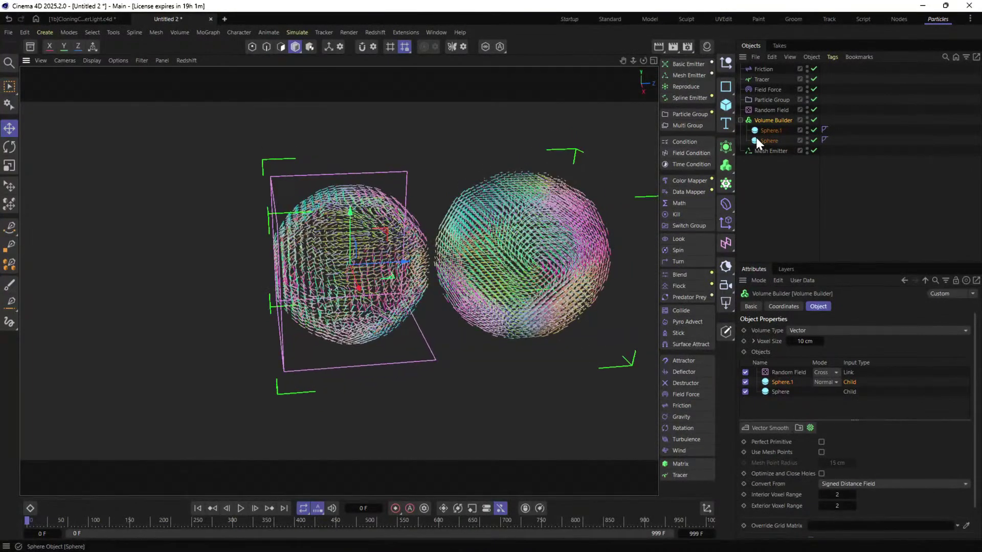
Move Sphere.1 closer to the original sphere so that their vector volumes meet.
click(767, 131)
drag(551, 260, 513, 255)
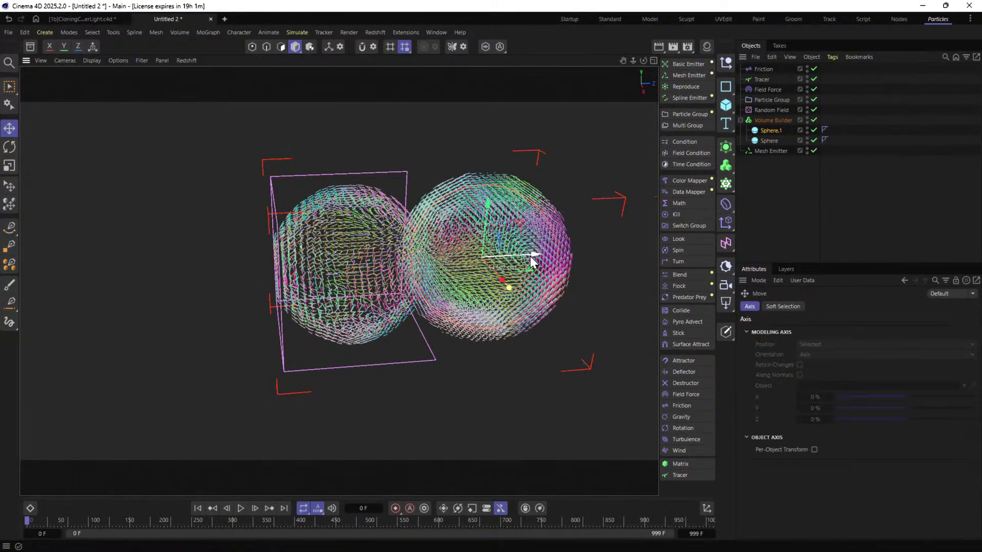
scroll(513, 254, up, 2)
Add a Vector Smooth filter above the Random Field in the Volume Builder.
click(775, 122)
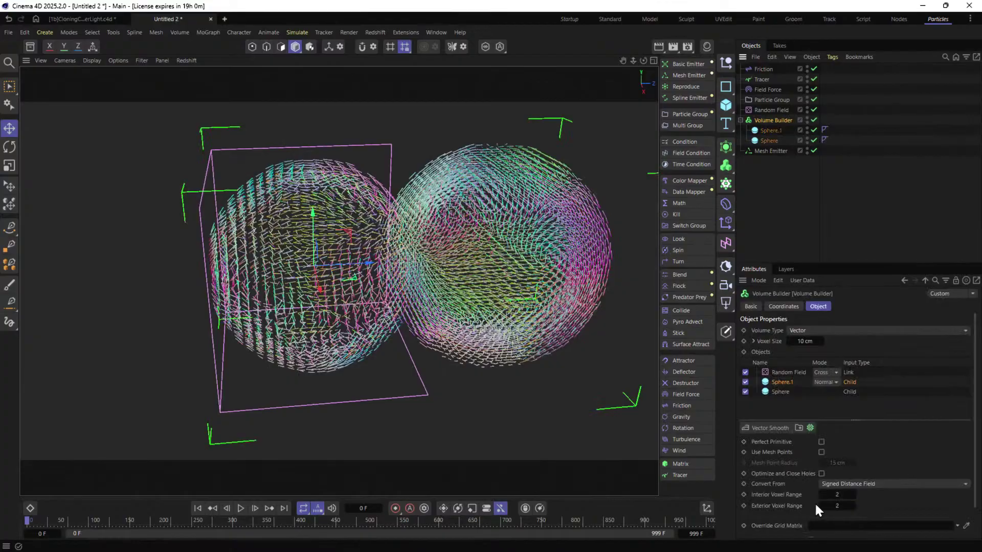
click(766, 427)
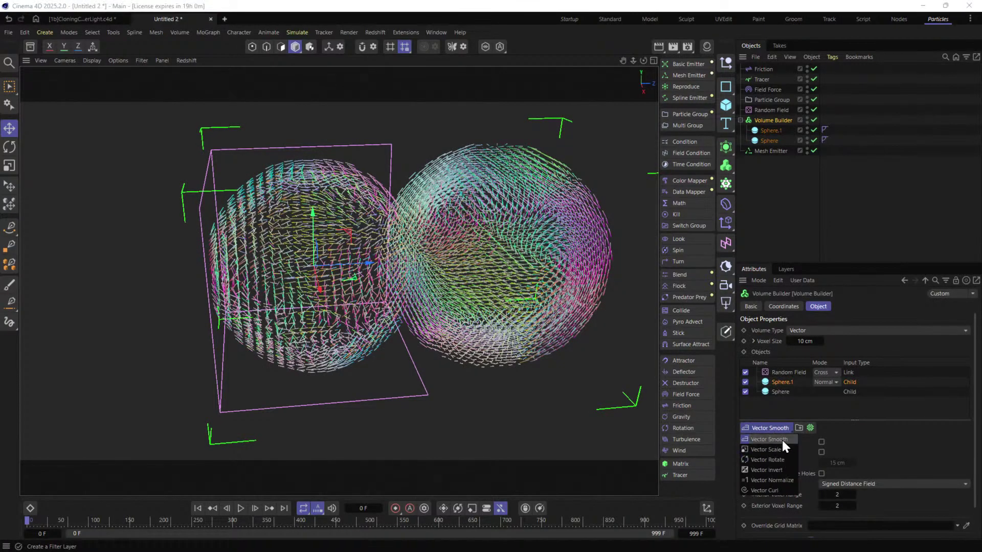
alt+drag(338, 249, 516, 262)
drag(782, 384, 760, 367)
alt+drag(426, 268, 431, 259)
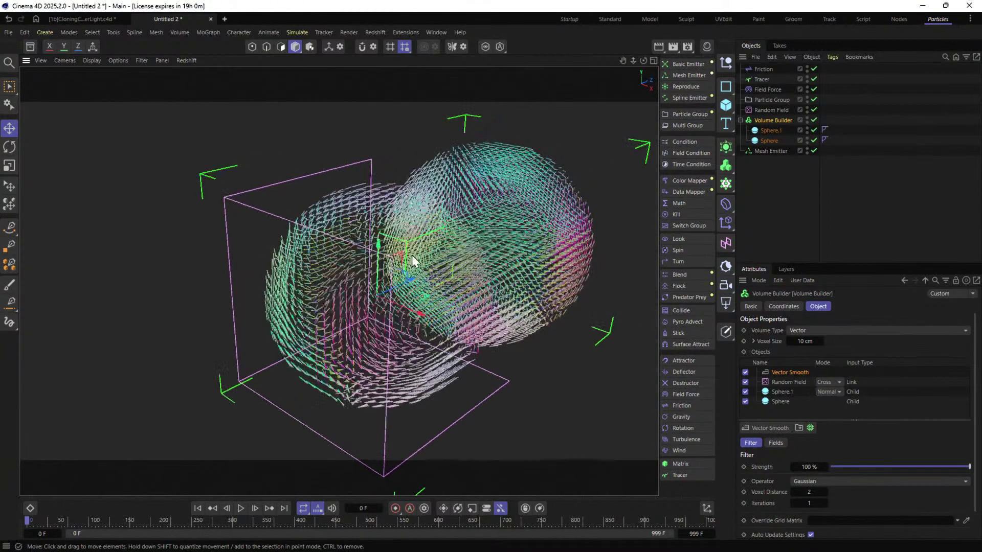
Compare the vector volume with the Vector Smooth filter disabled and enabled.
click(745, 371)
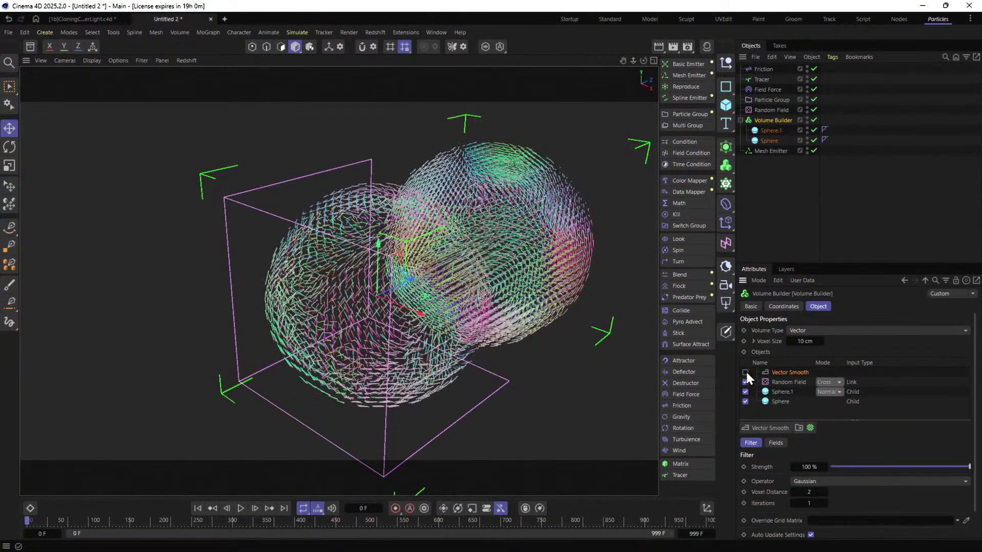
click(745, 371)
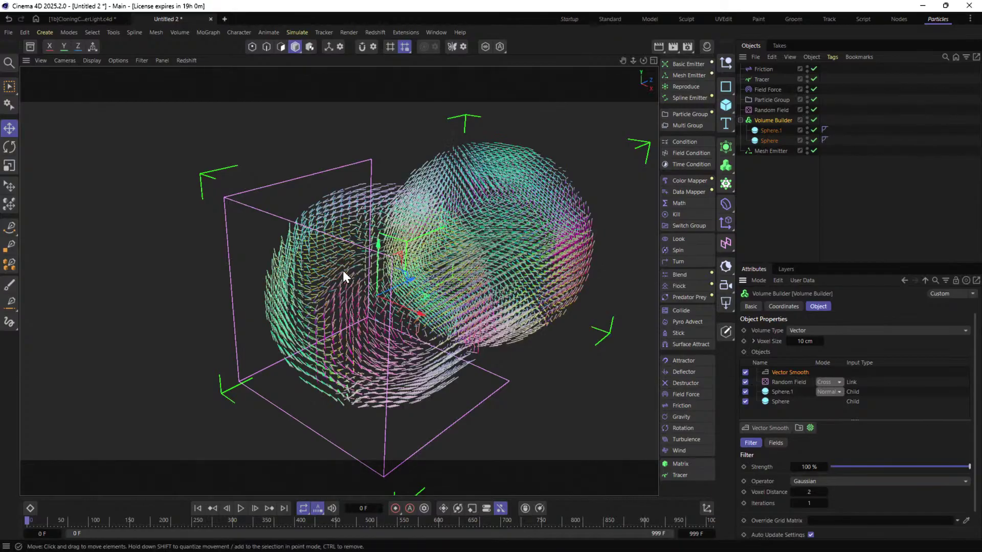
alt+drag(396, 363, 317, 276)
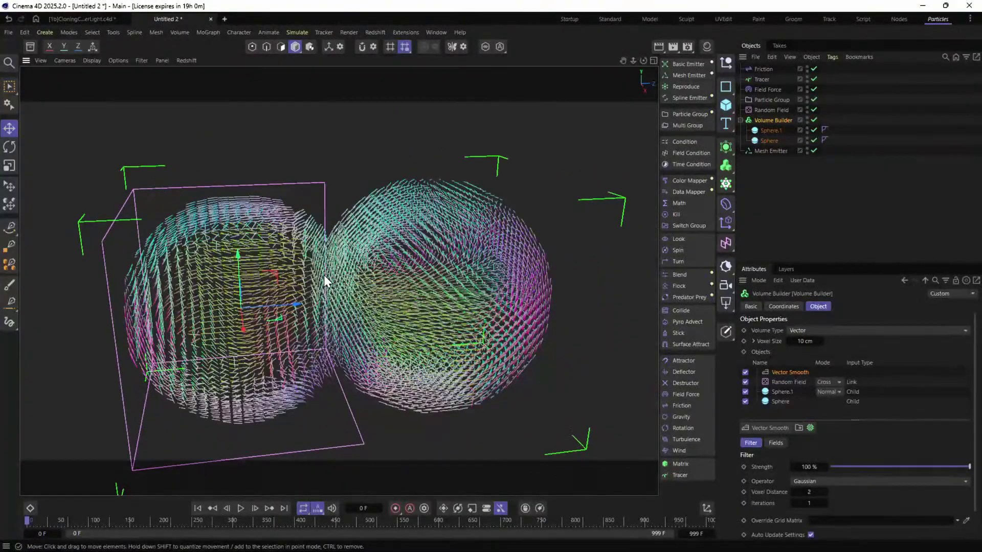
Move the original Sphere directly above Sphere.1 so that the two volumes are stacked and overlap slightly.
click(767, 141)
key(e)
drag(275, 276, 524, 146)
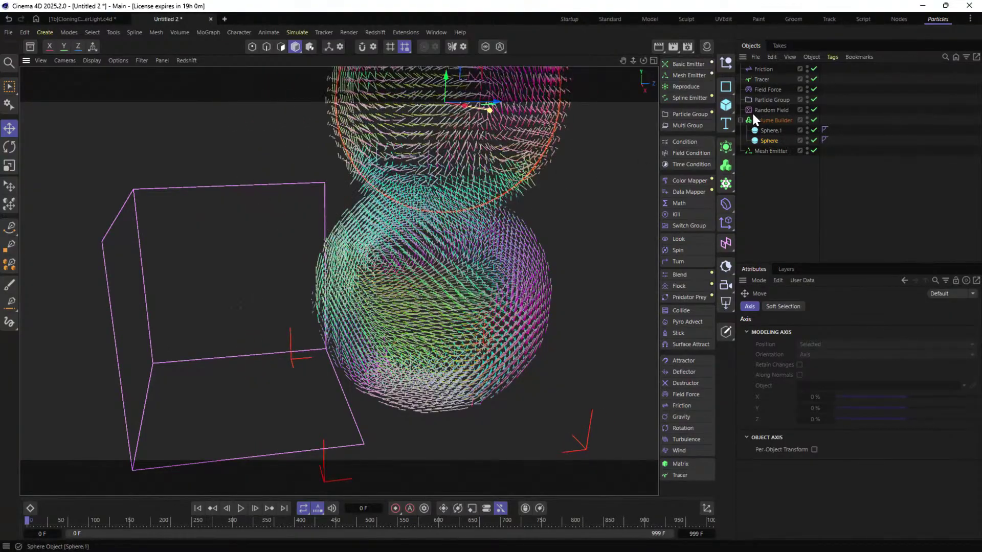
key(o)
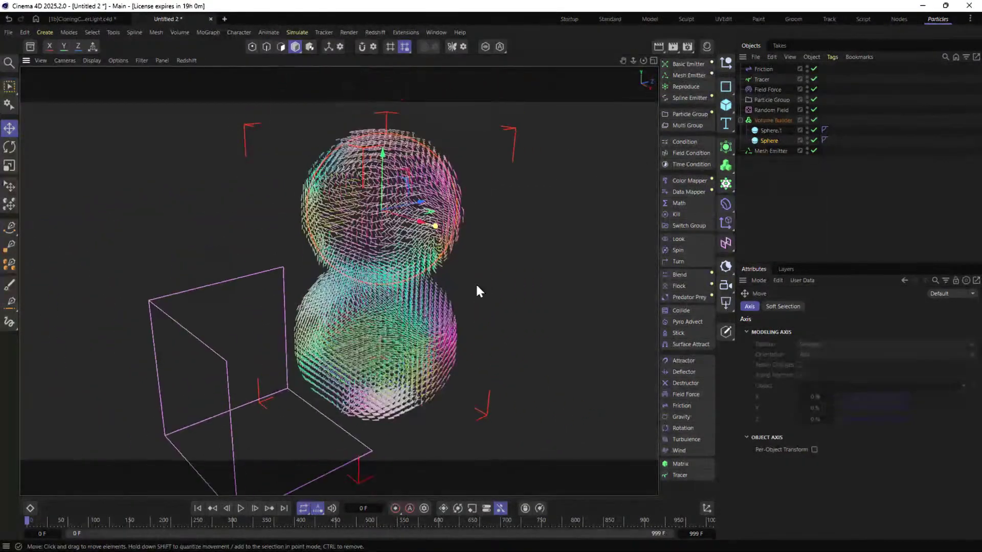
alt+middle_drag(409, 245, 389, 266)
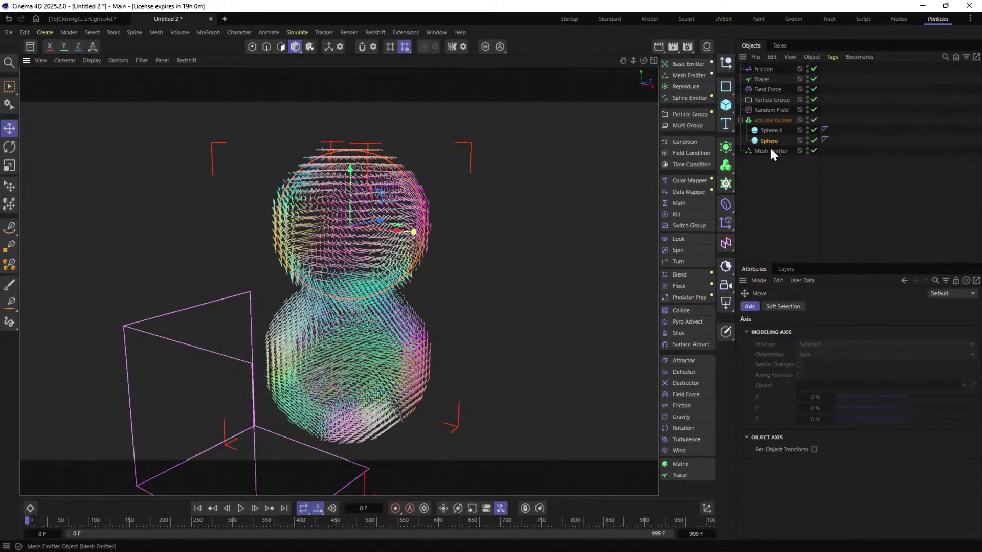
Play the simulation with nothing selected and hide the Volume Builder in the viewport to expose the particle trails.
click(771, 121)
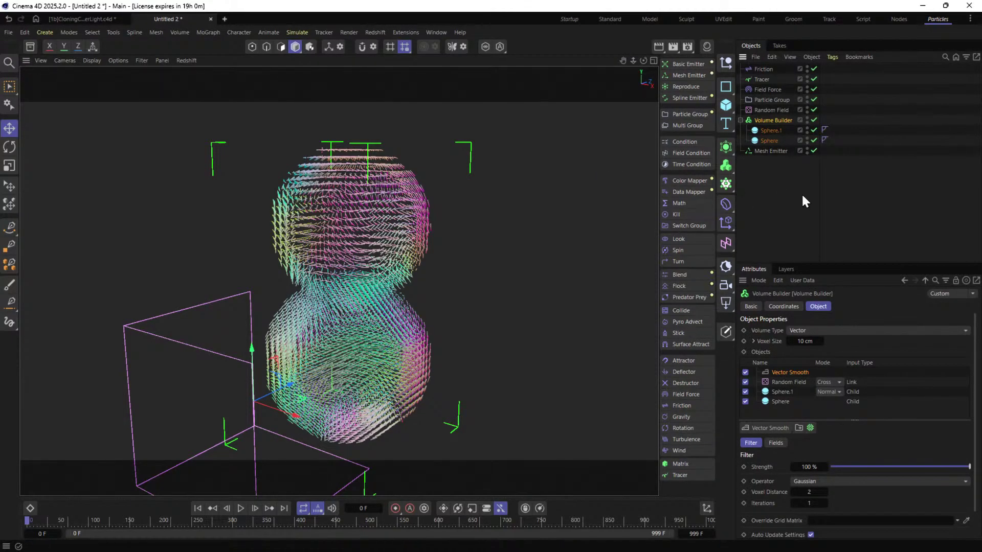
click(770, 130)
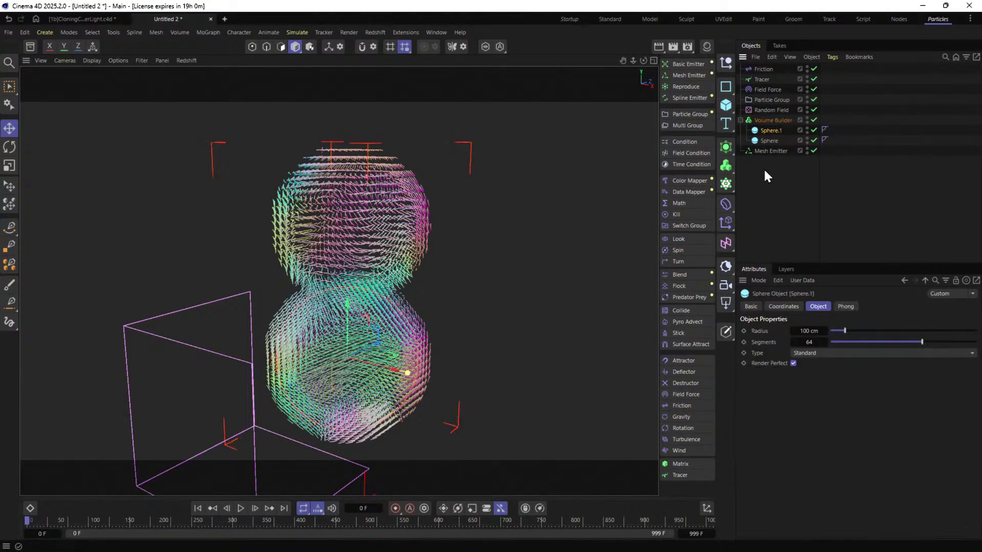
click(767, 188)
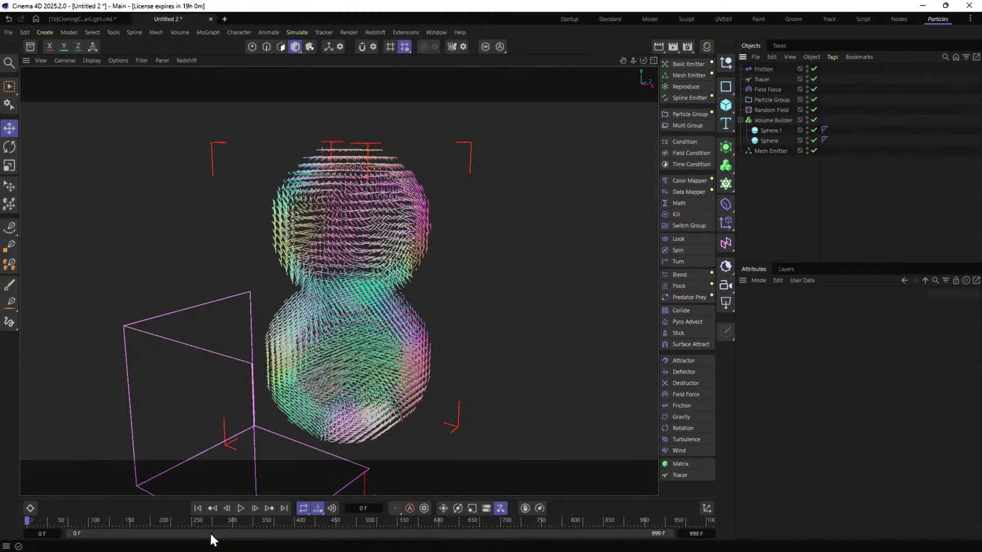
click(241, 508)
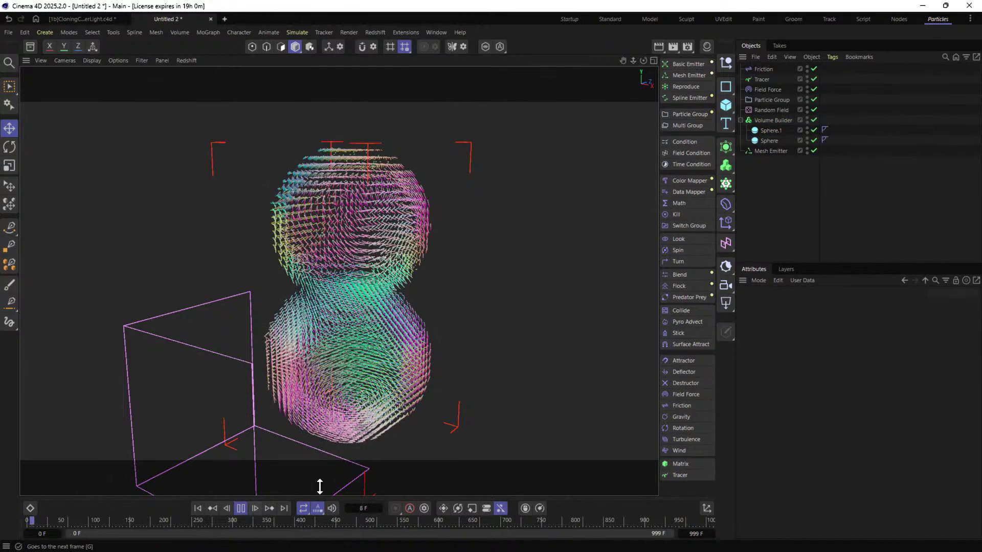
click(806, 118)
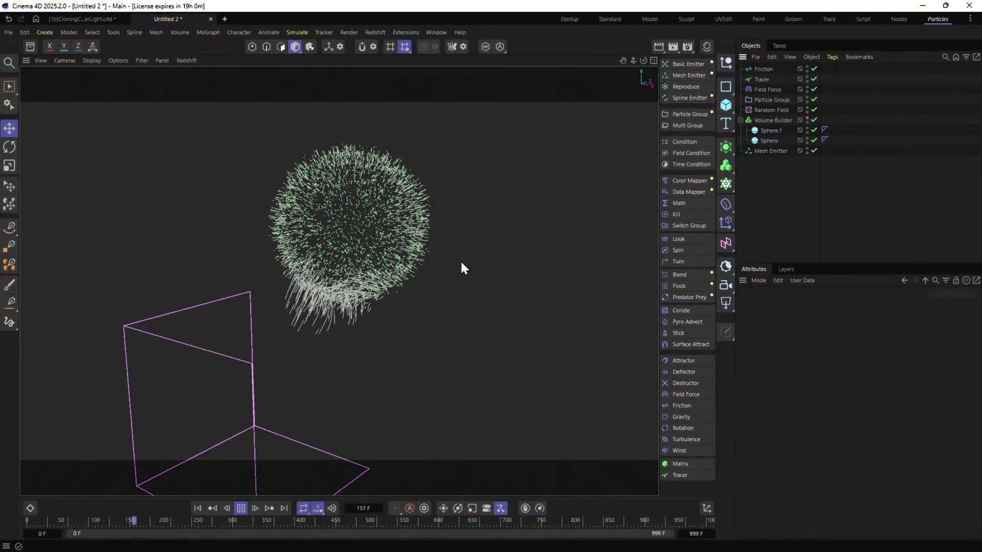
alt+drag(385, 264, 379, 231)
scroll(449, 189, up, 5)
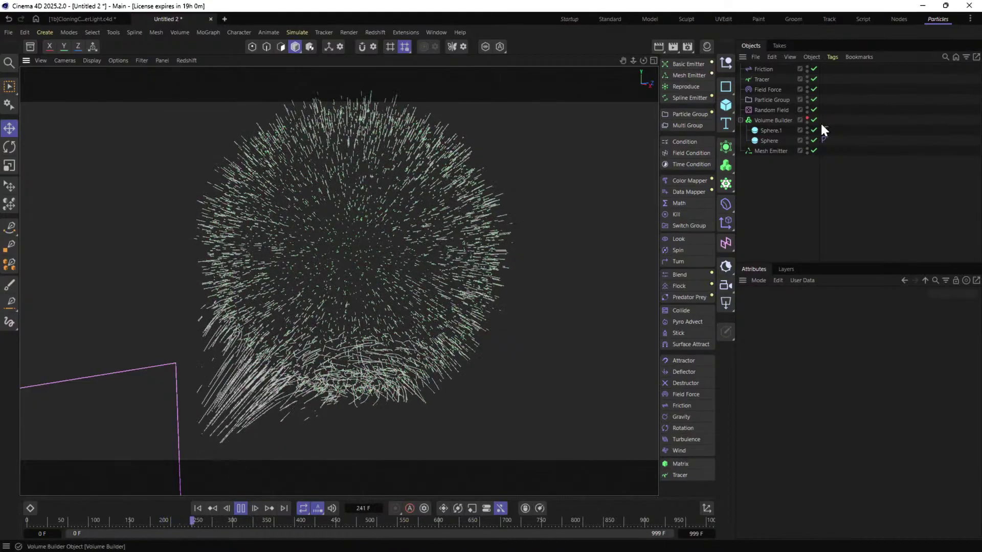
Duplicate the Sphere layer in the Field Force's field list.
click(767, 90)
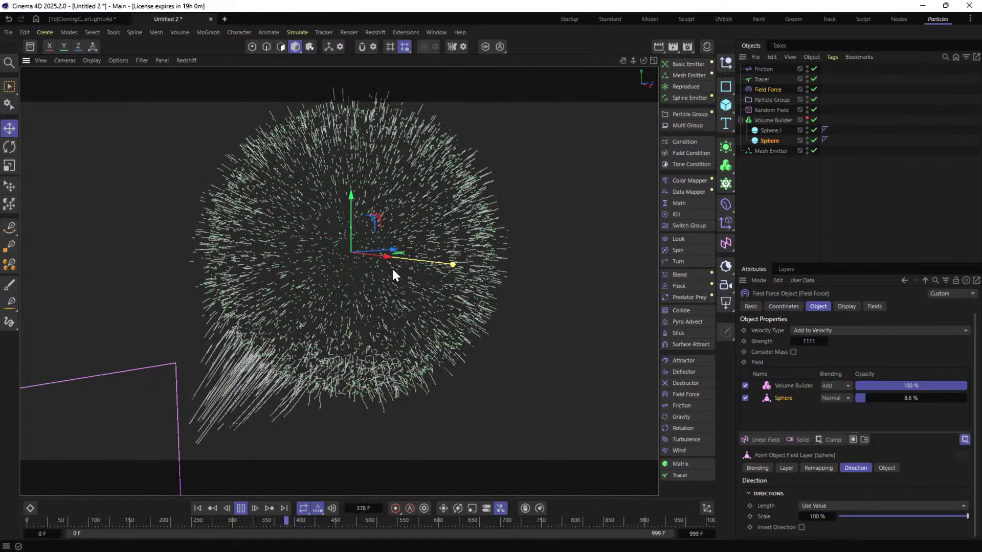
scroll(394, 264, down, 1)
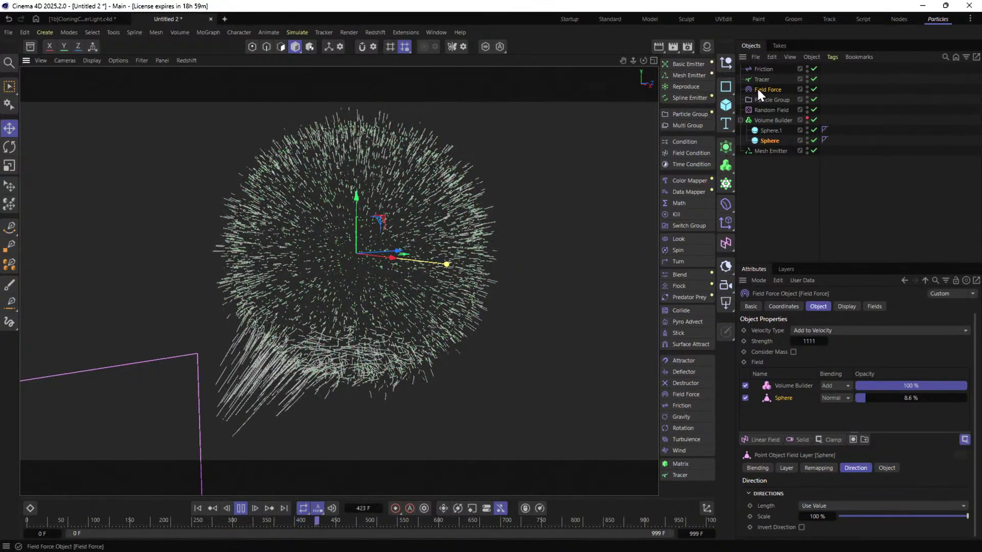
alt+drag(357, 259, 307, 295)
mouse_move(384, 299)
alt+mouse_down()
mouse_move(394, 269)
mouse_move(375, 300)
alt+mouse_up()
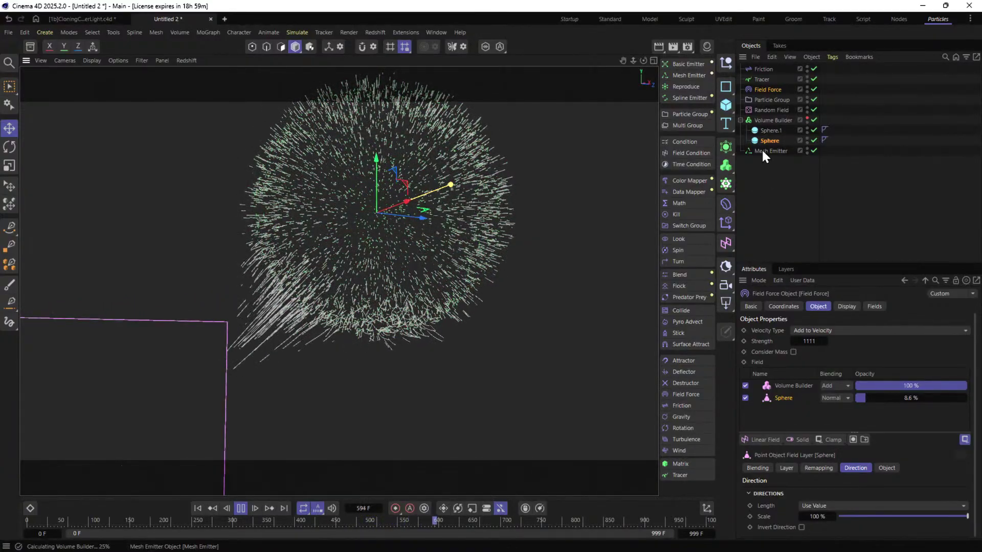
ctrl+drag(783, 397, 788, 414)
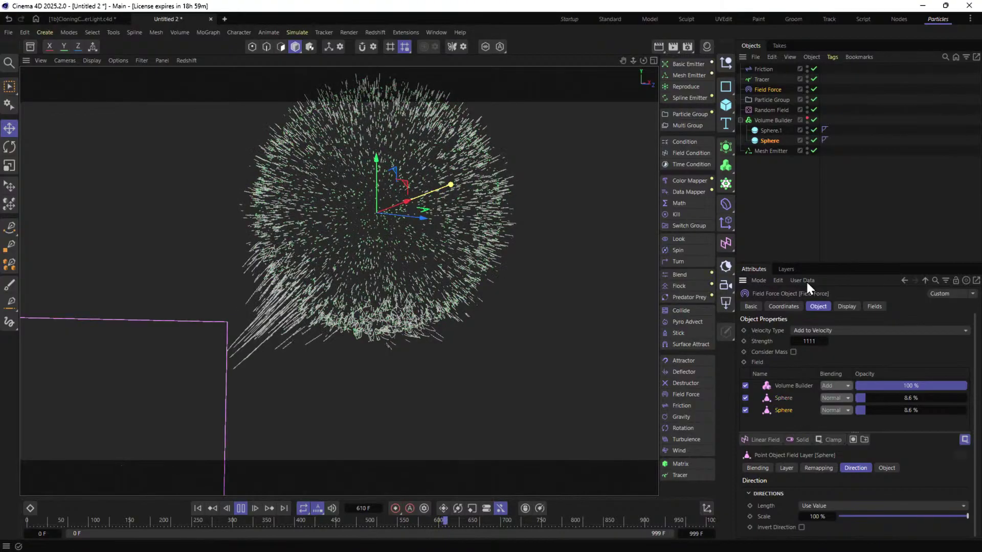
Link the duplicated Sphere layer in the Field Force to Sphere.1 and set the original Sphere layer's blending to Add.
drag(768, 131, 783, 410)
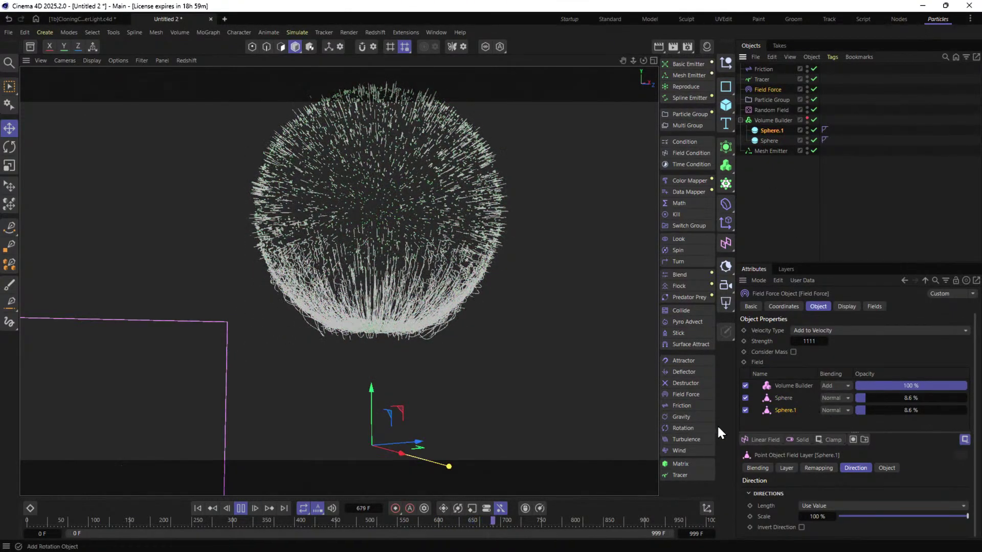
click(197, 507)
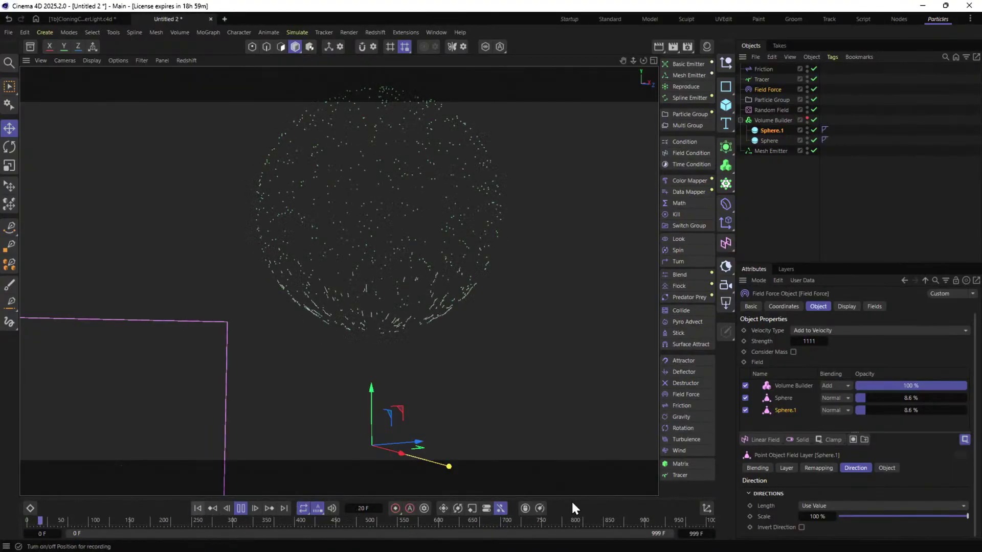
click(839, 398)
click(836, 504)
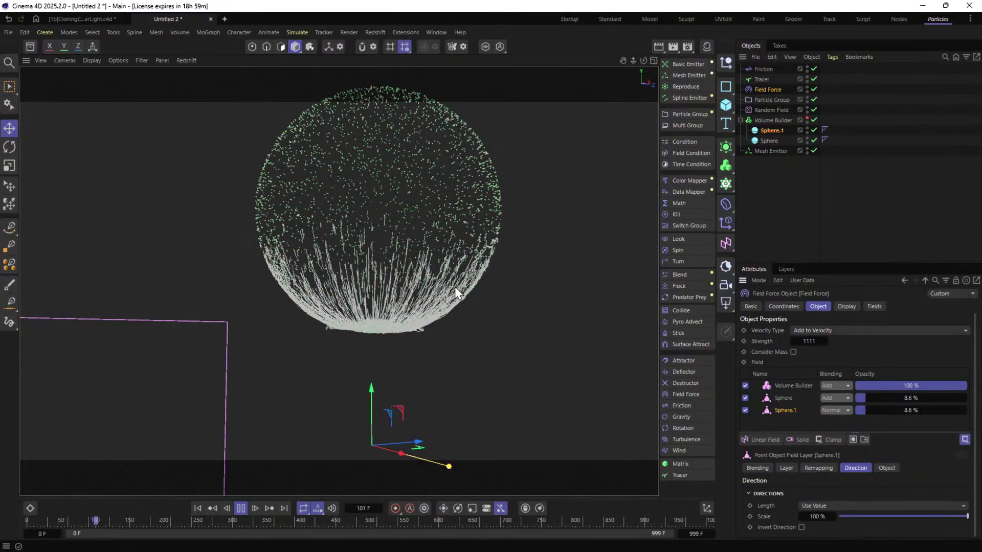
Examine the particle trails around the underside of the upper sphere, including a replay of the simulation from the start.
alt+drag(374, 321, 379, 330)
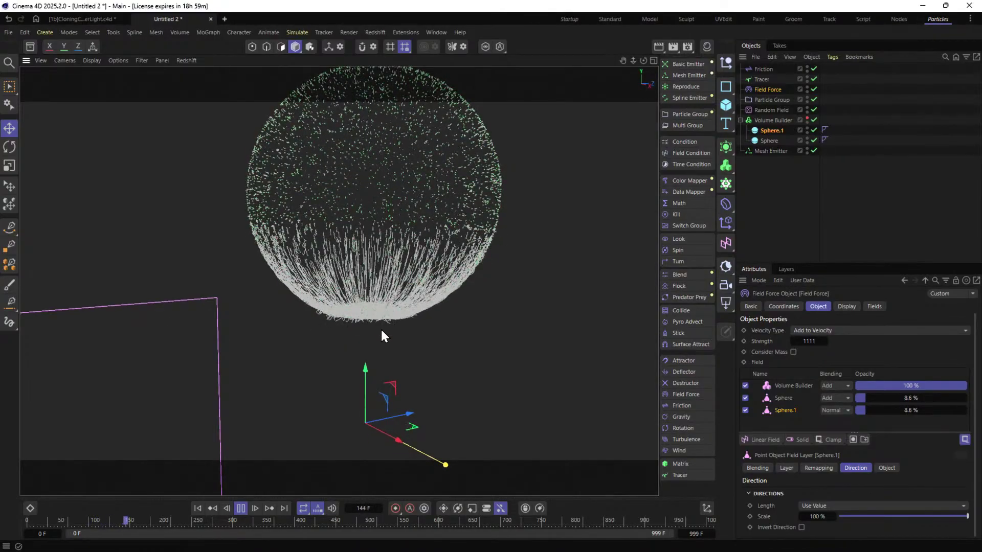
alt+drag(385, 296, 377, 324)
alt+right_drag(376, 324, 407, 227)
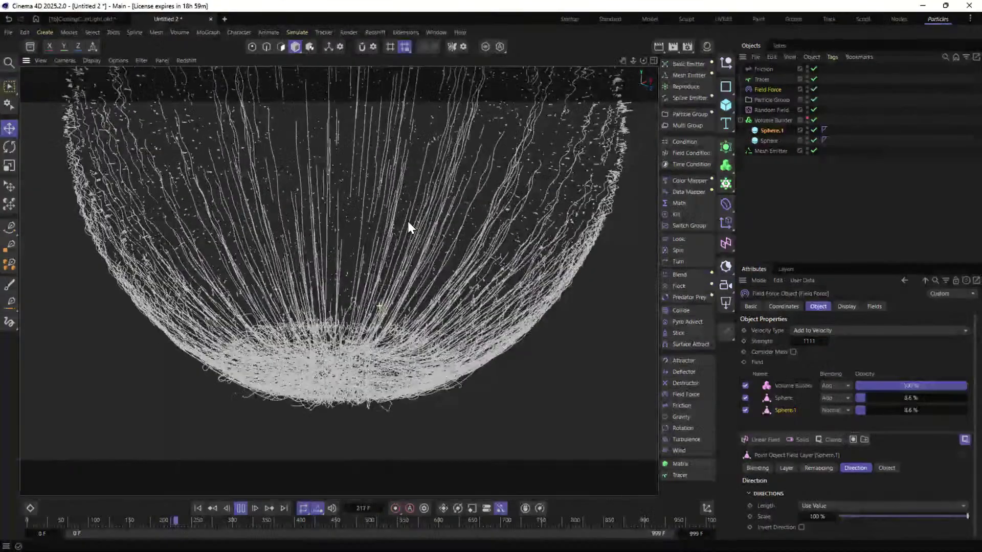
alt+drag(406, 219, 361, 293)
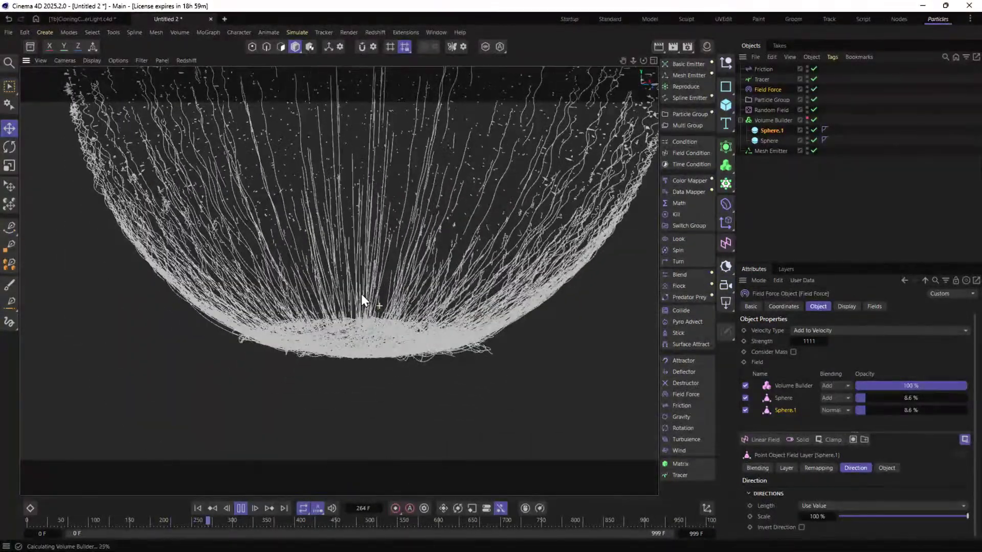
right_click(401, 275)
click(401, 275)
alt+right_drag(406, 302, 403, 329)
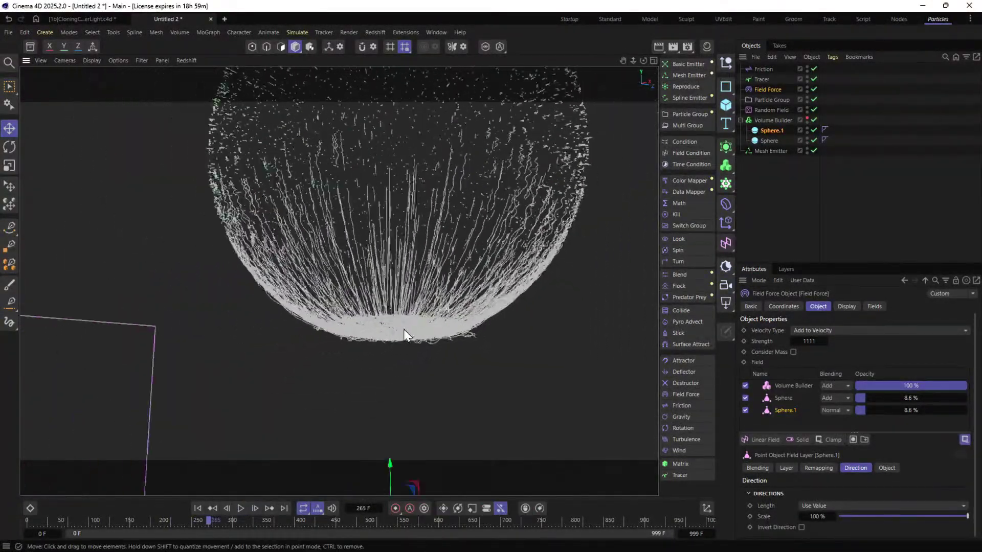
alt+drag(404, 333, 433, 316)
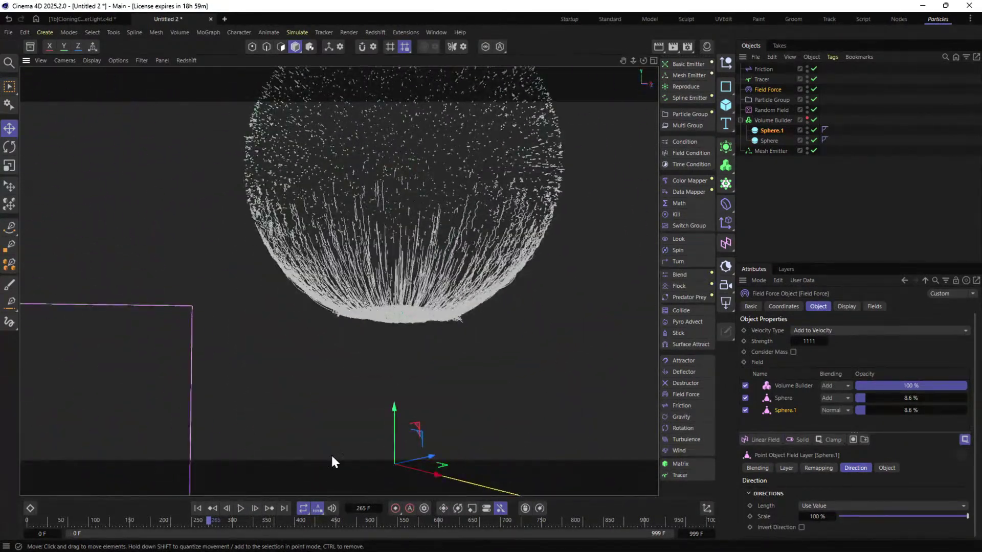
click(197, 508)
click(240, 508)
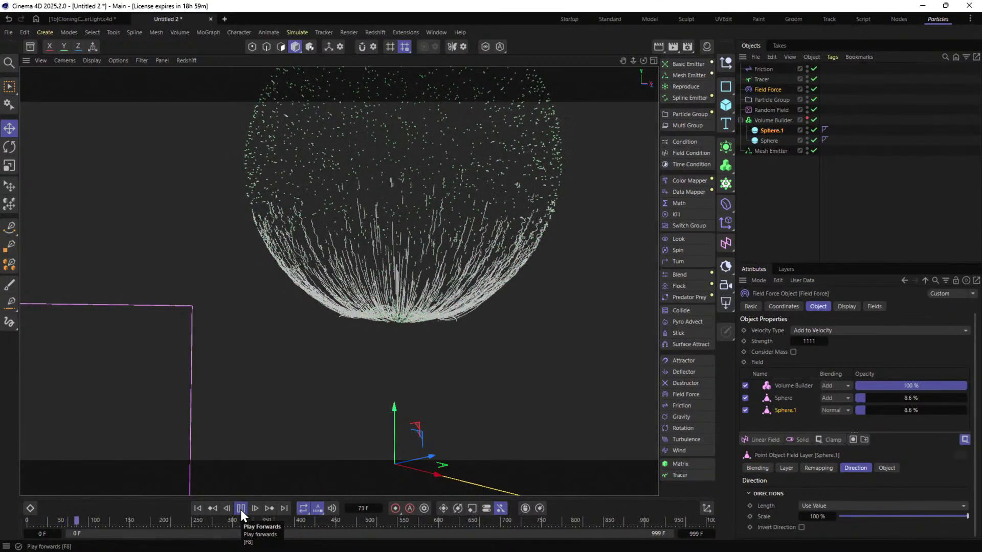
click(240, 508)
Delete Sphere.1 from the Volume Builder and replay the simulation on the remaining sphere.
alt+drag(587, 199, 452, 236)
click(771, 130)
key(Delete)
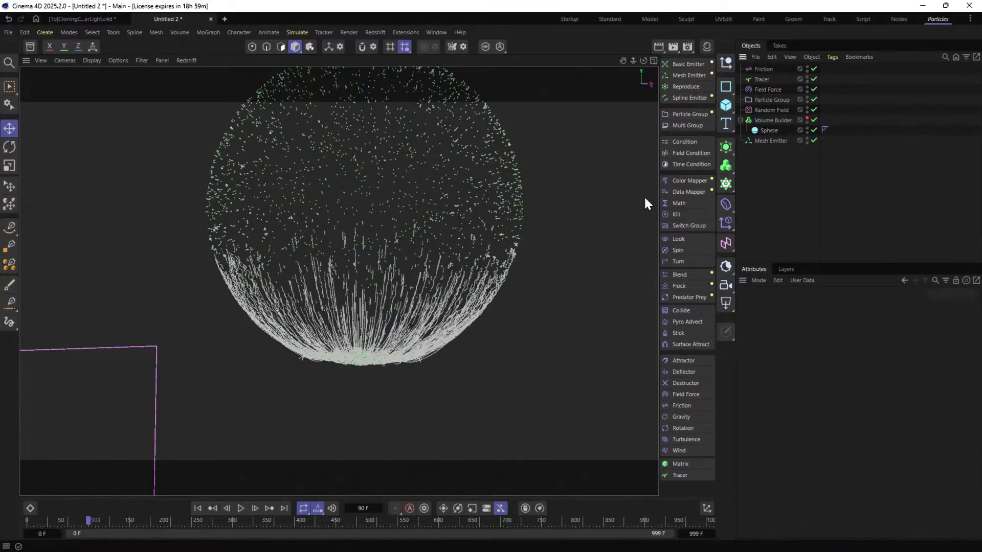
click(212, 508)
click(240, 508)
alt+drag(371, 336, 422, 317)
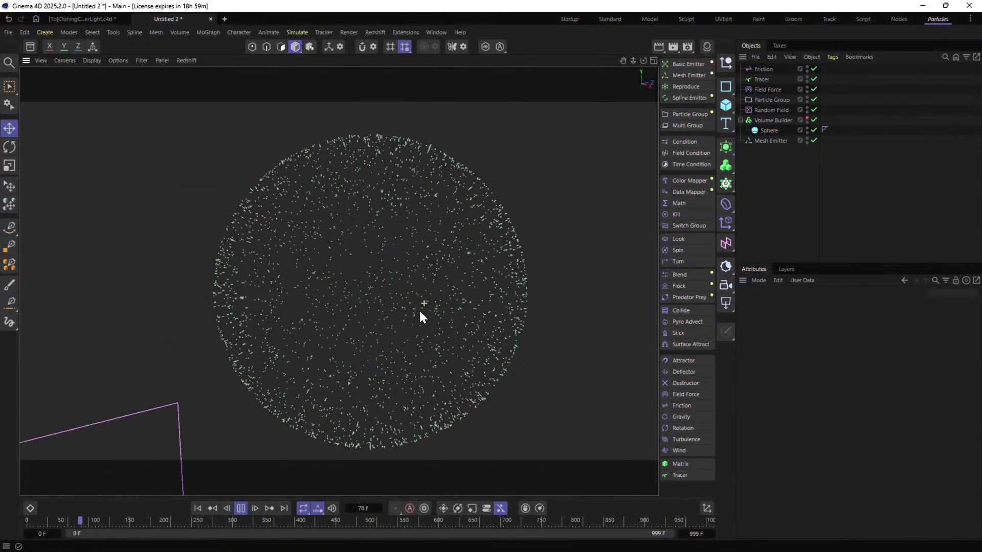
Review the Volume Builder and Random Field settings, replay the particle flow, and return to the first frame.
click(786, 119)
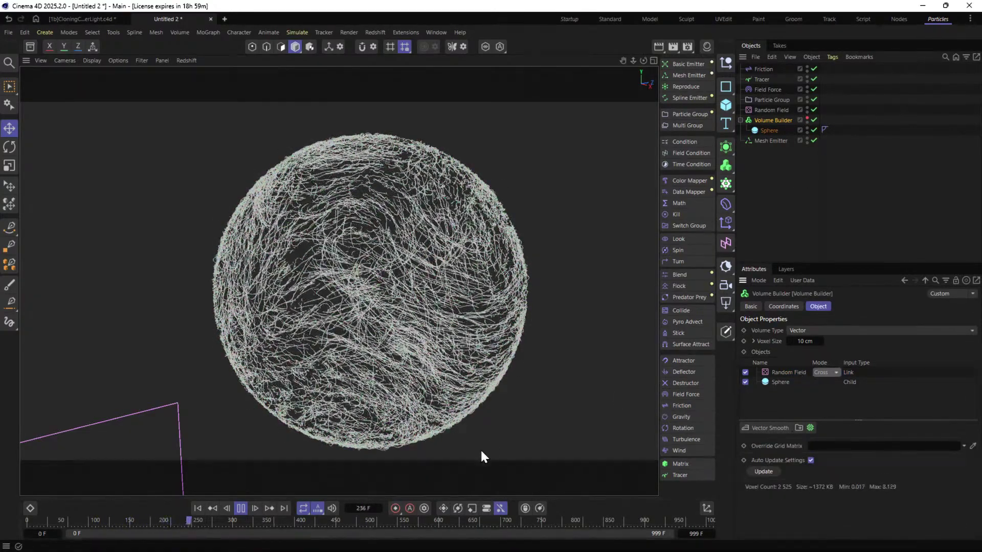
click(769, 110)
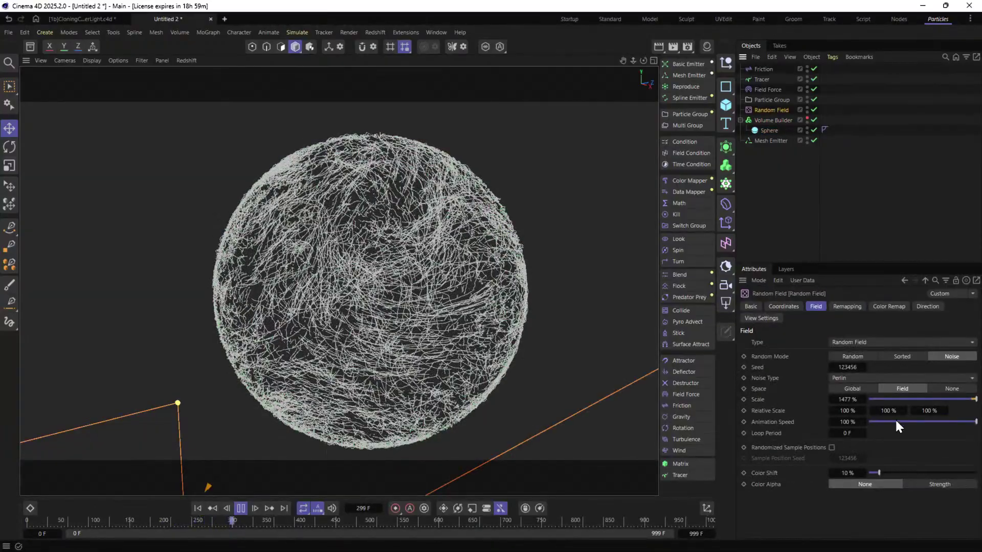
click(651, 298)
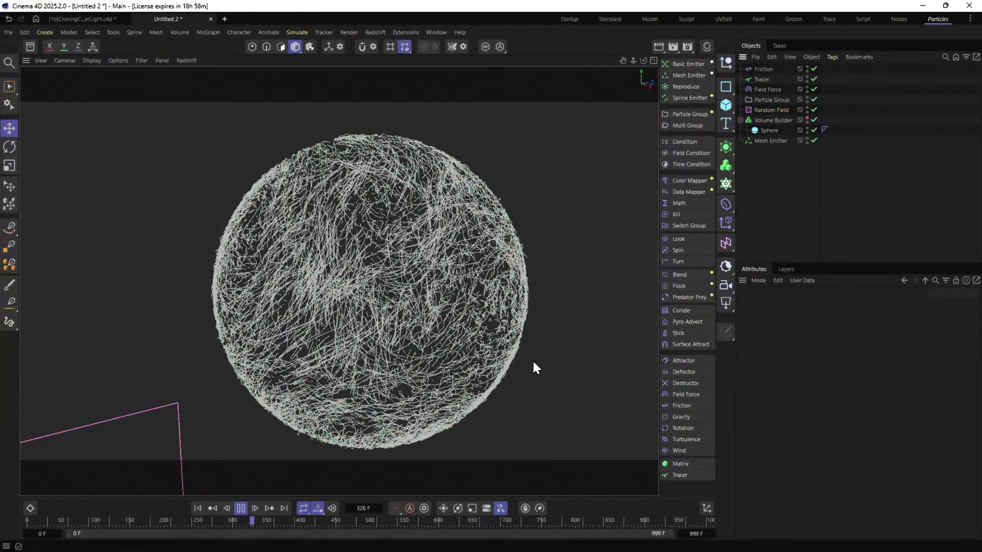
click(197, 507)
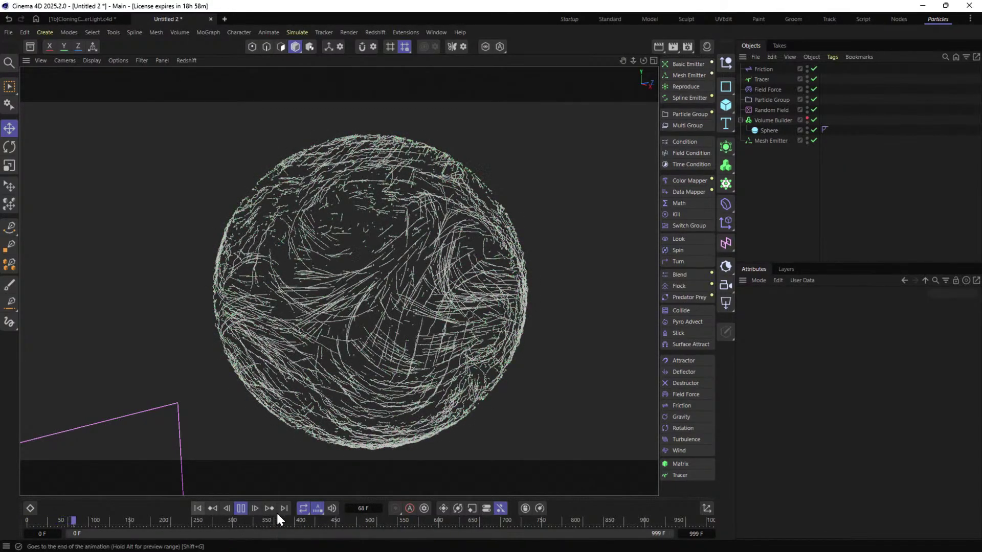
click(240, 508)
click(198, 508)
Save the scene in the SceneFiles folder as [2a]VectorDirectionFieldForce.c4d.
key(ctrl+s)
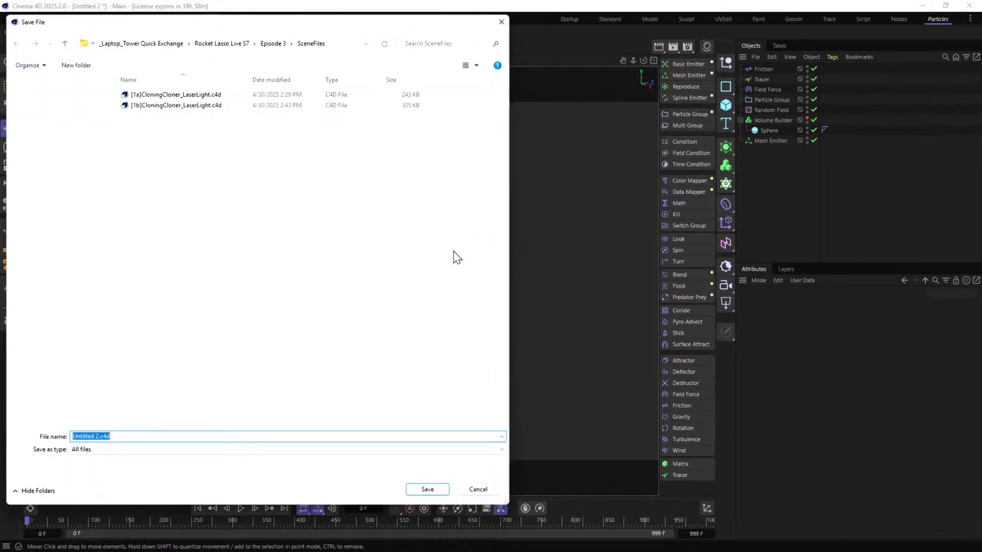
click(159, 105)
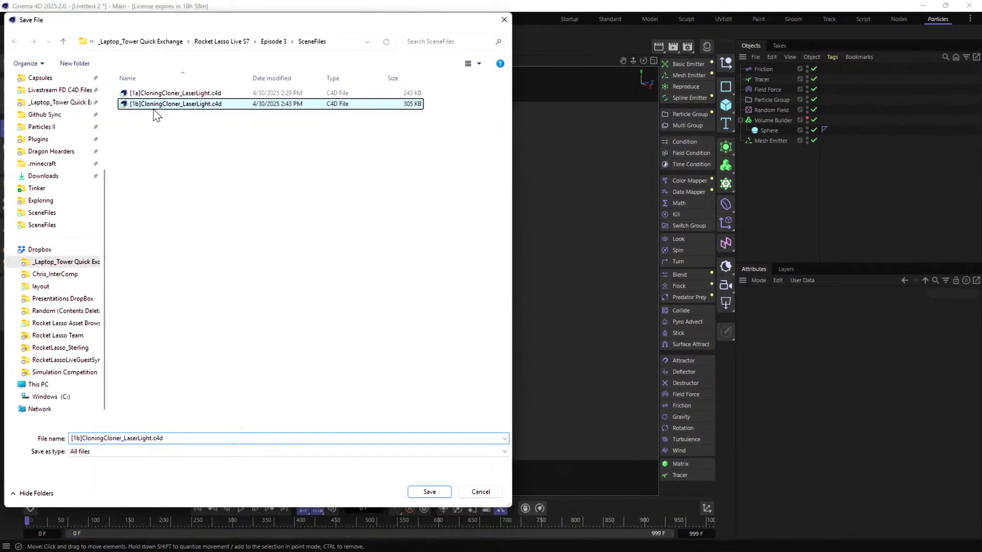
click(78, 438)
click(80, 438)
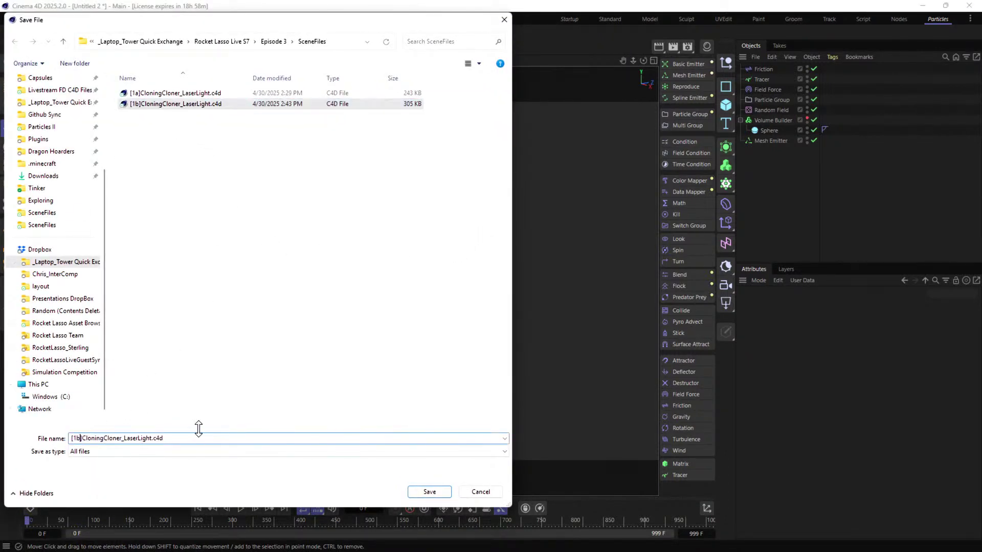
key(BackSpace)
key(BackSpace)
text(2a)
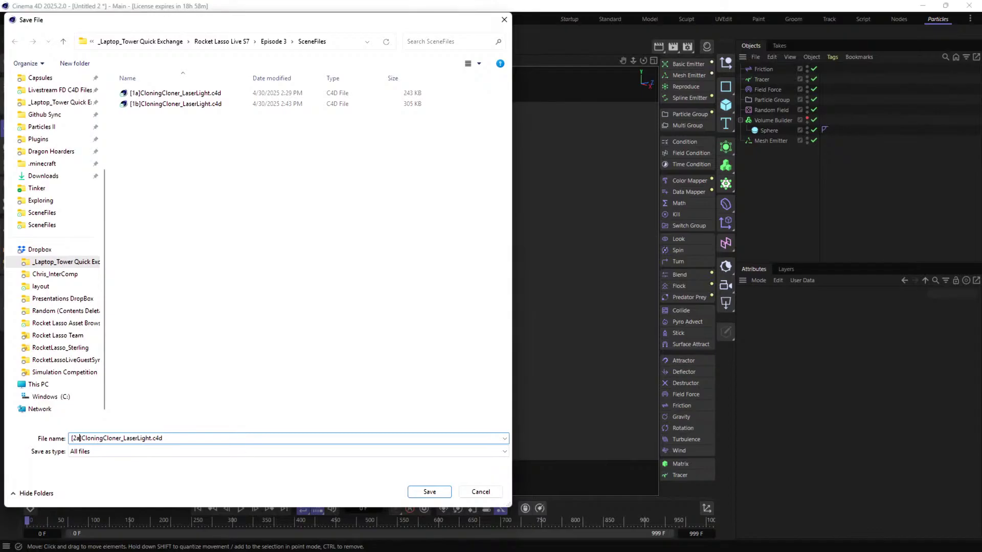
double_click(82, 438)
click(150, 438)
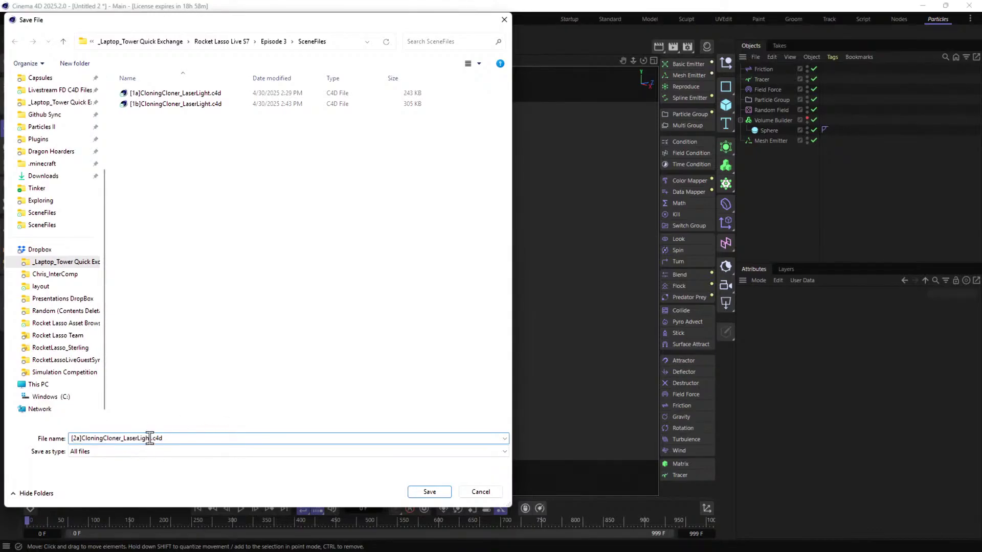
drag(150, 438, 77, 438)
text(VectorDirectionFieldForce)
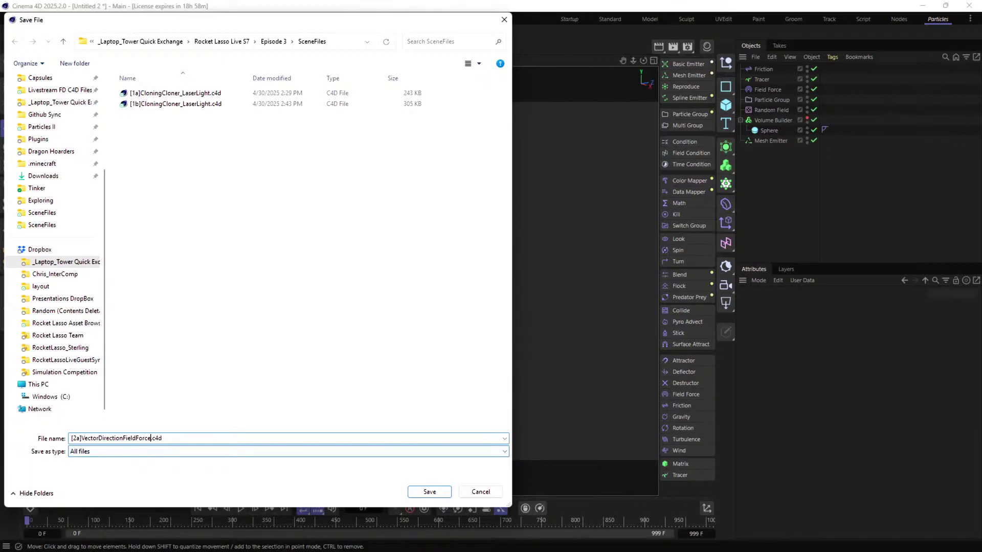
key(Return)
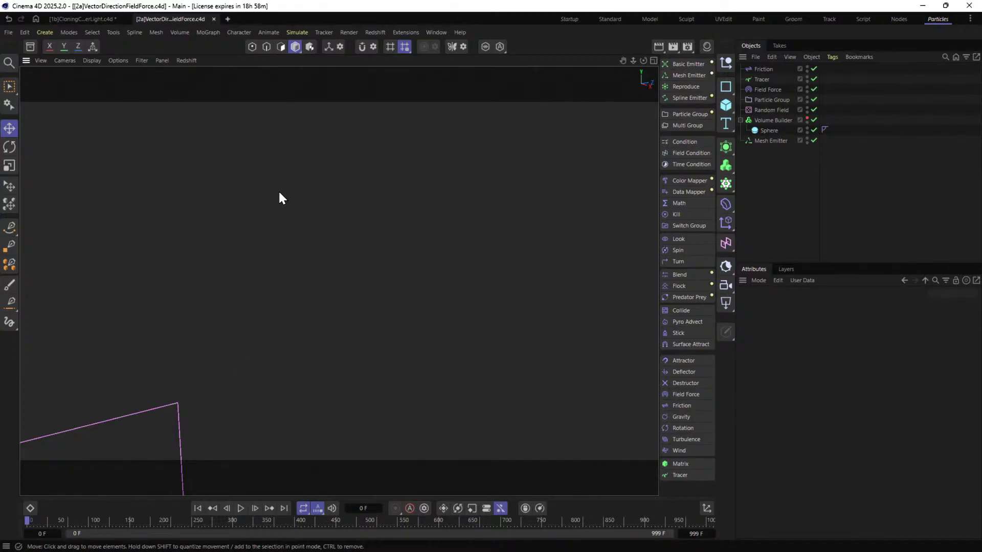
Create a new project, change to the Startup layout, and add a Sphere primitive.
click(228, 19)
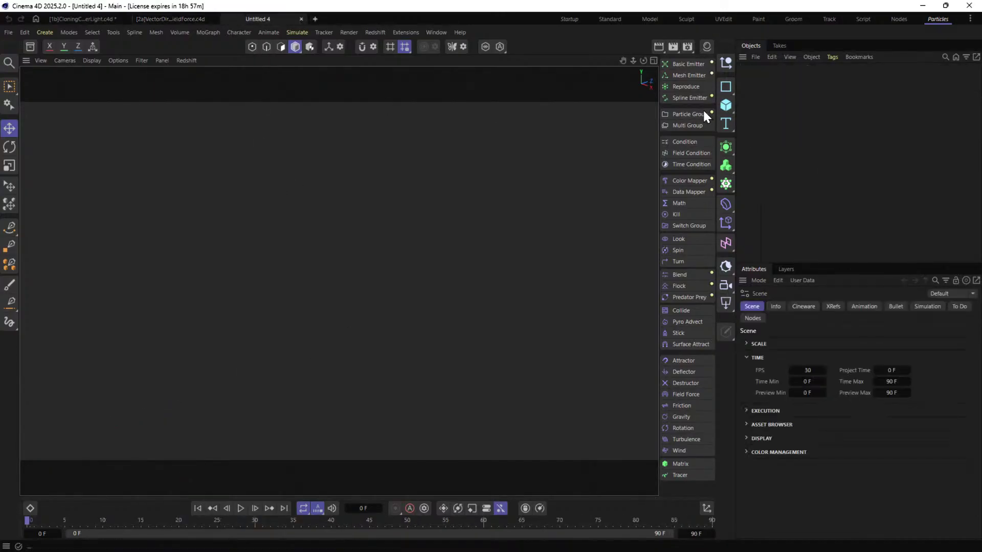
click(564, 19)
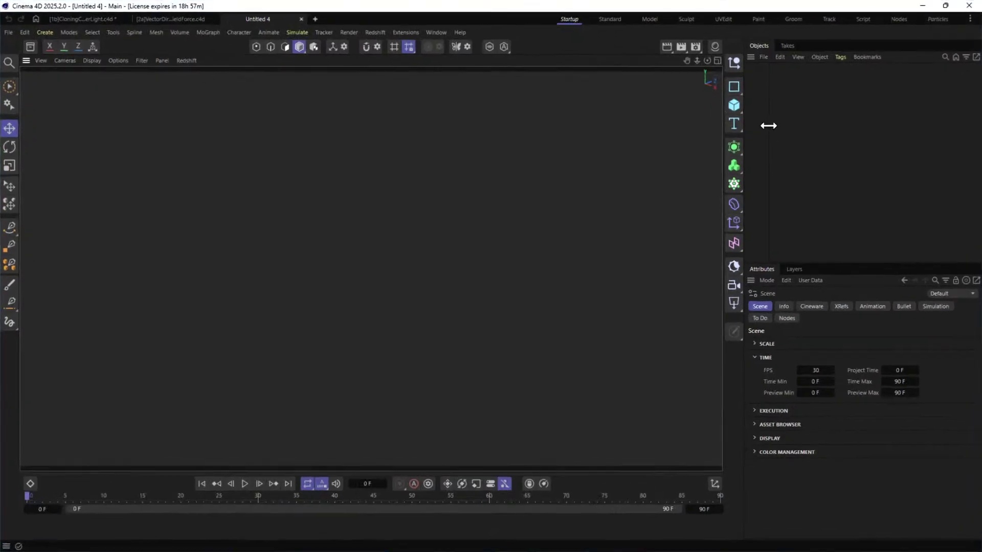
click(734, 106)
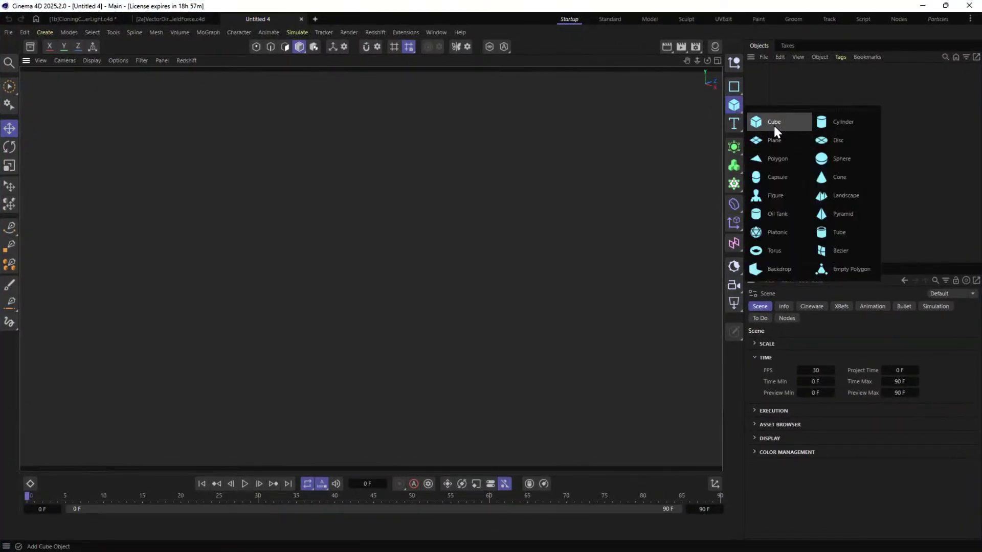
click(841, 159)
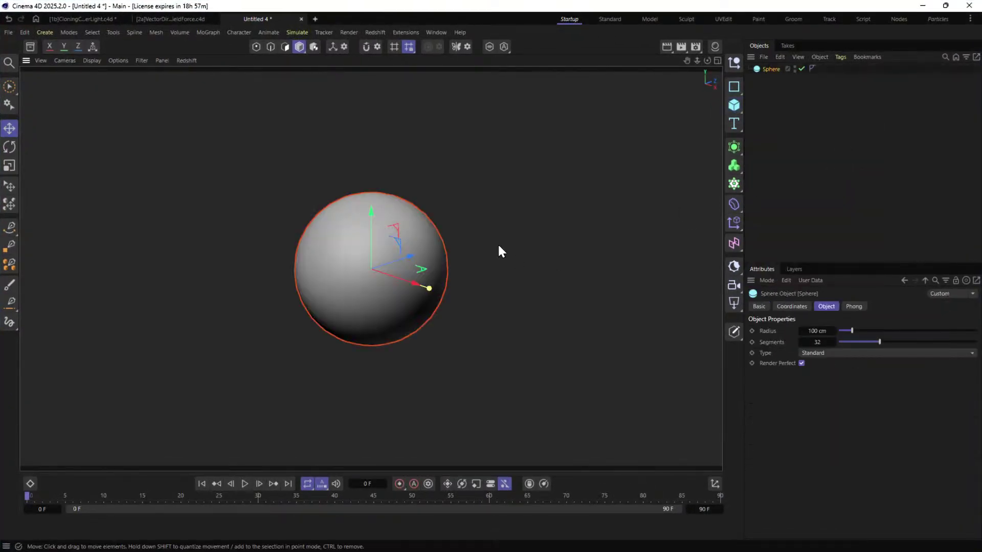
Put the Sphere under an RKT Voxel Mesher with its own Volume Builder and set the Range Threshold to 72%.
click(733, 173)
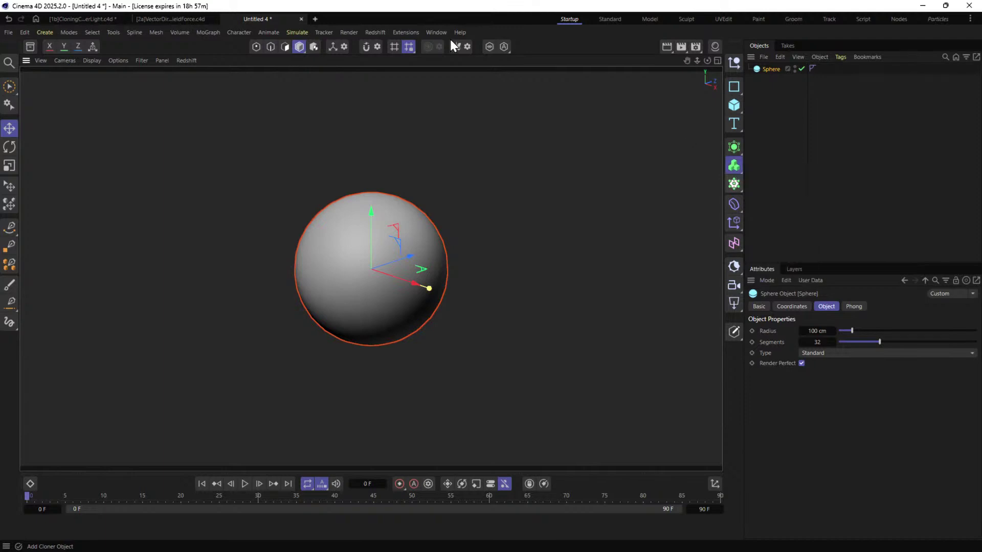
click(409, 32)
click(454, 320)
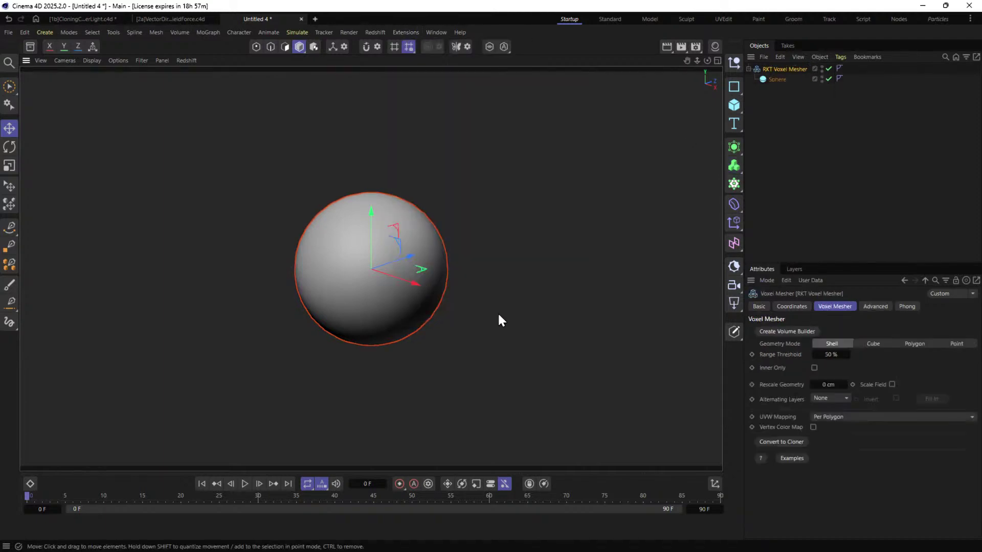
click(807, 333)
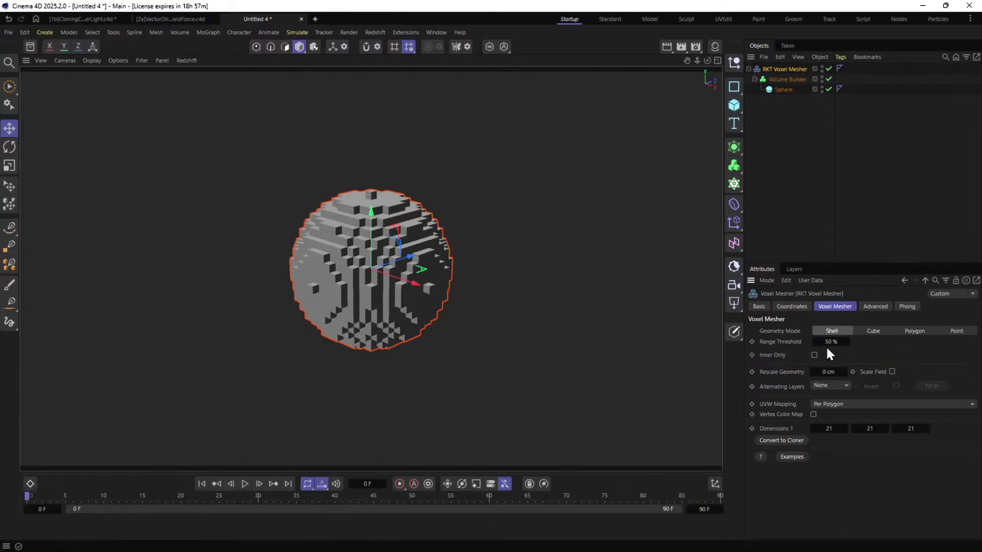
drag(835, 344, 851, 344)
Set the Volume Builder's Interior Voxel Range and Exterior Voxel Range to 5.
click(787, 79)
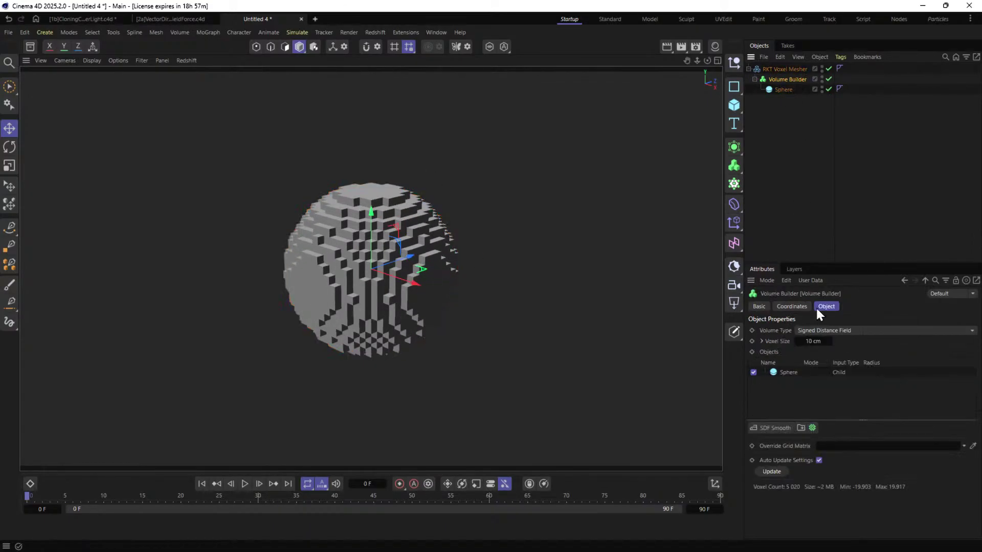
click(758, 338)
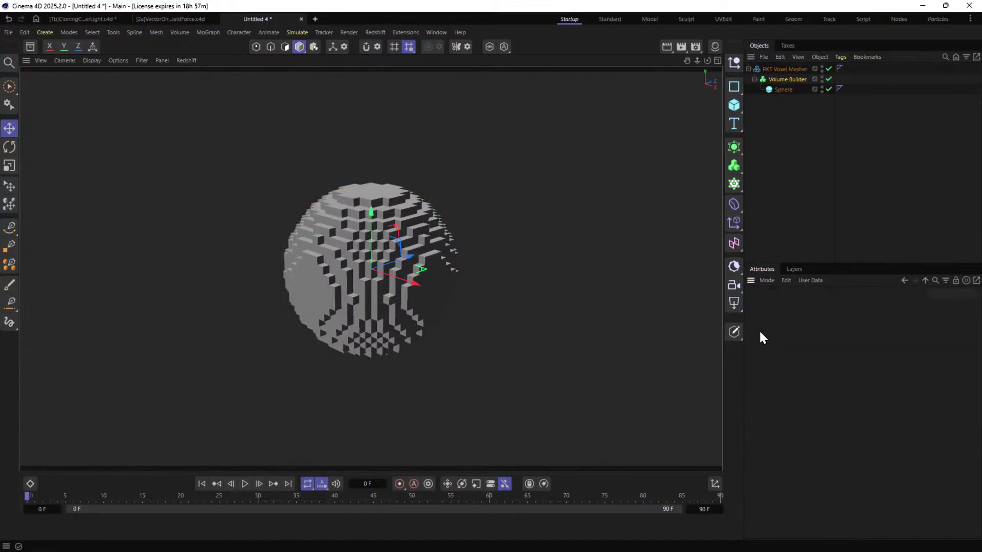
click(791, 79)
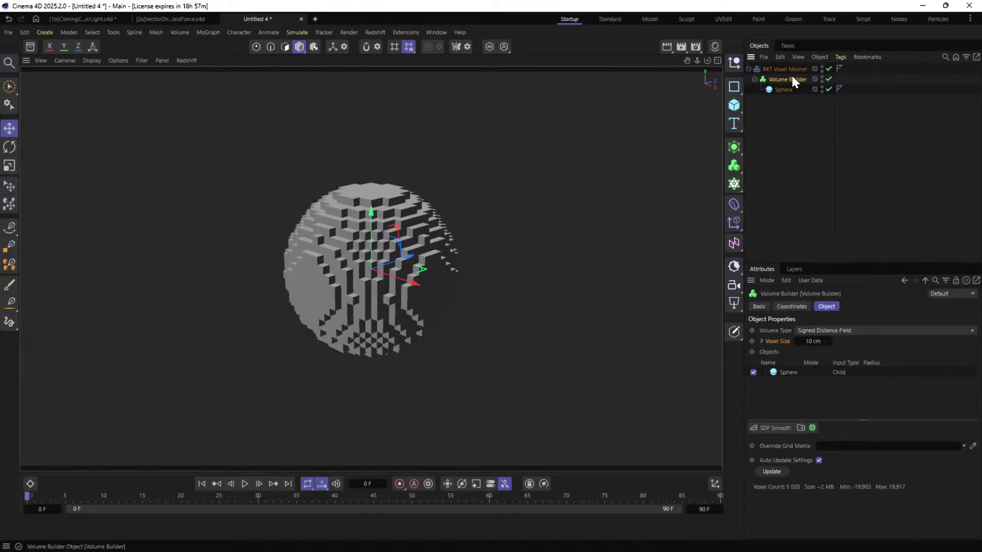
click(761, 341)
click(850, 353)
text(5)
key(Tab)
text(5)
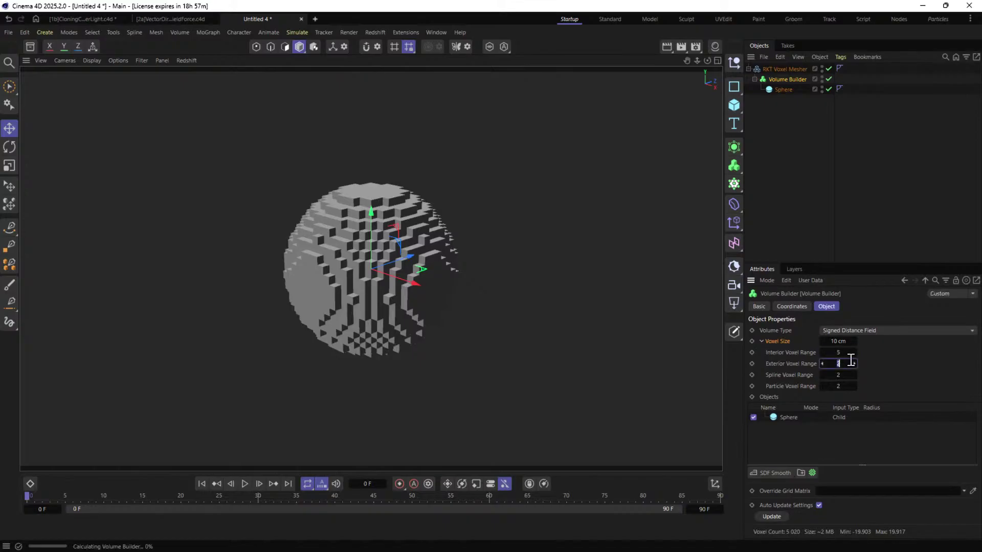
key(Return)
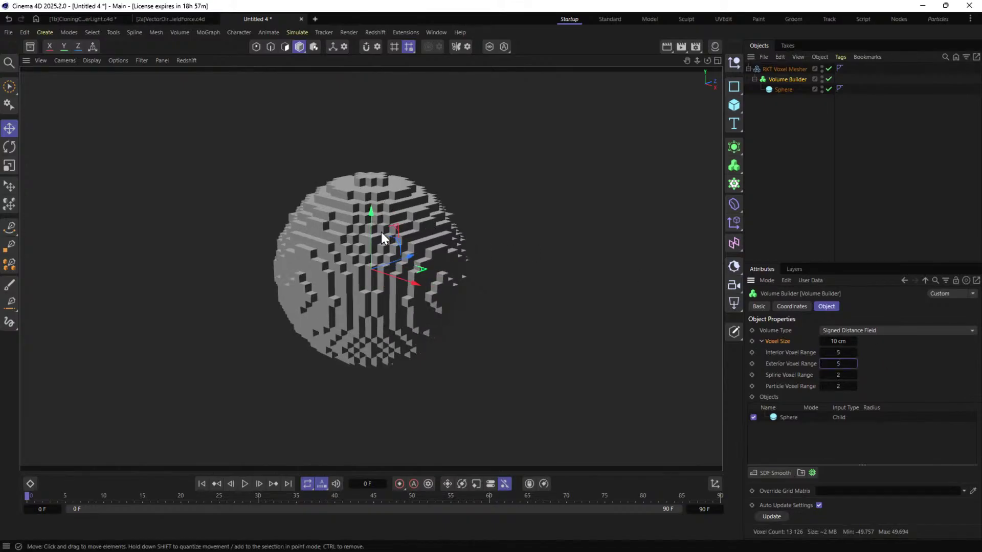
Set the RKT Voxel Mesher's Geometry Mode to Polygon.
click(777, 69)
click(915, 331)
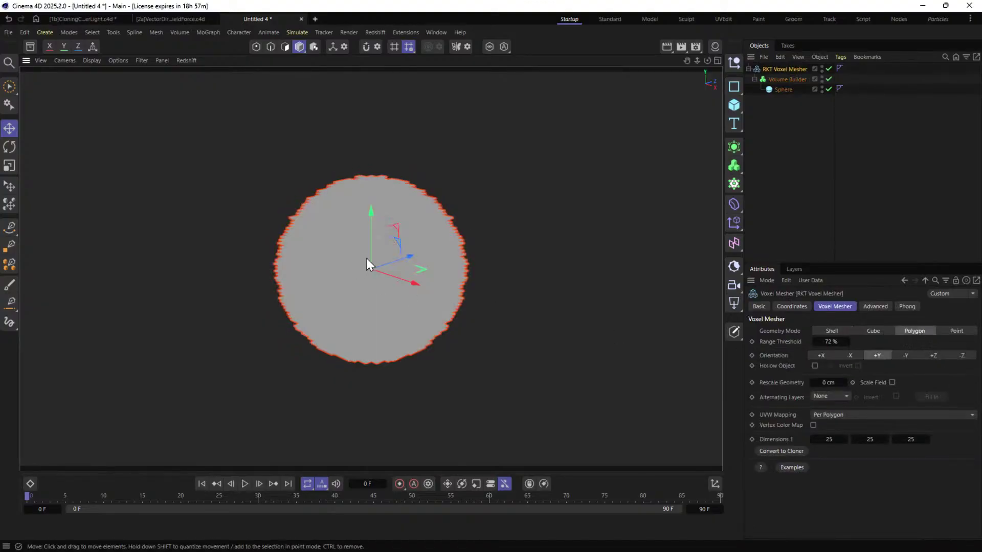
Set the RKT Voxel Mesher's Geometry Mode to Cube and view the resulting voxels around the sphere.
scroll(413, 251, up, 10)
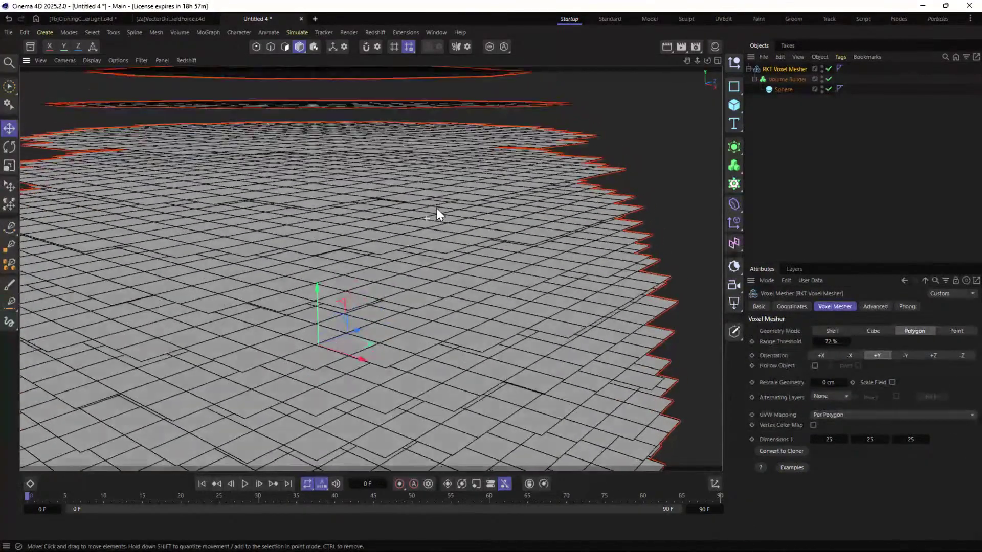
scroll(358, 177, down, 10)
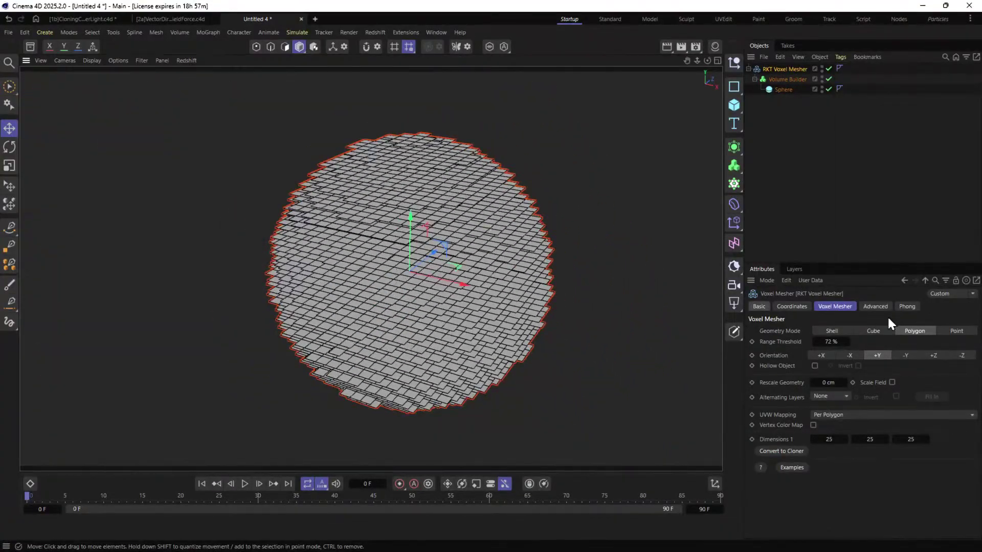
click(873, 331)
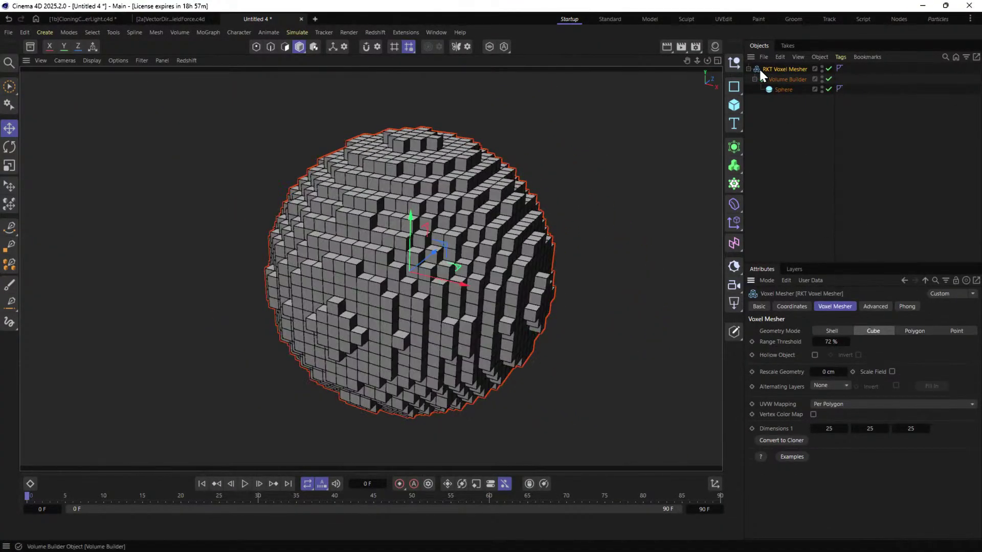
alt+drag(469, 225, 488, 205)
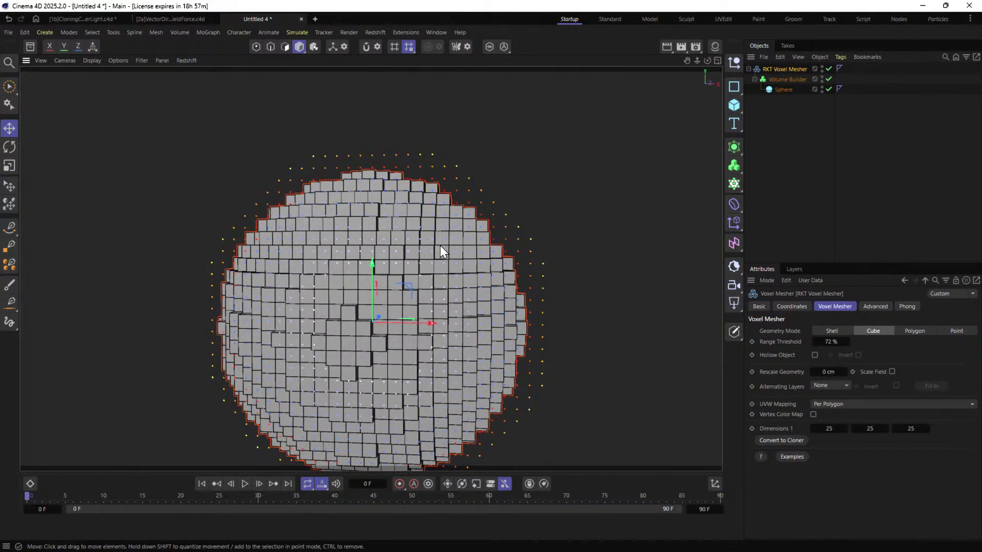
alt+drag(434, 222, 395, 260)
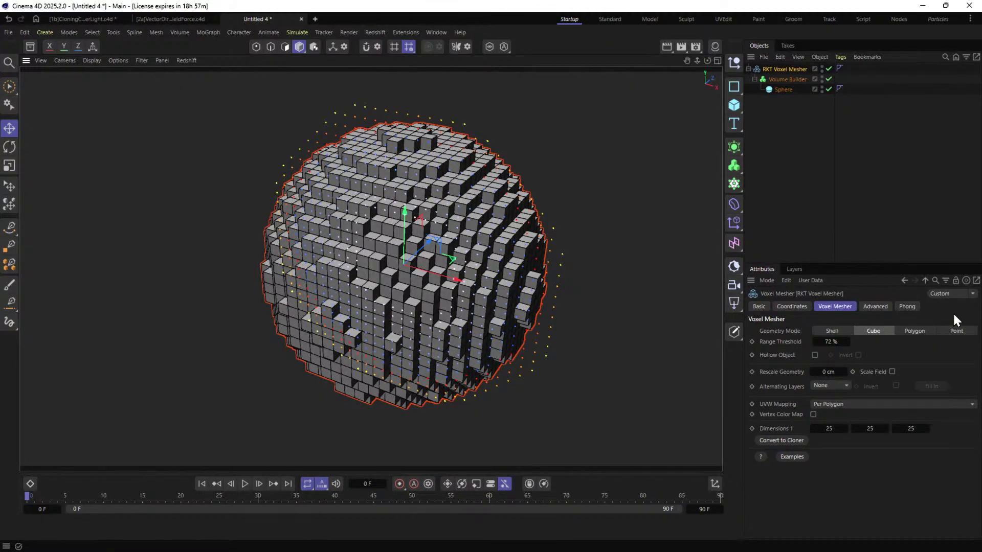
Enable the Voxel Mesher's Scale Field, add the Sphere object as its field layer, and show that layer's settings.
click(892, 372)
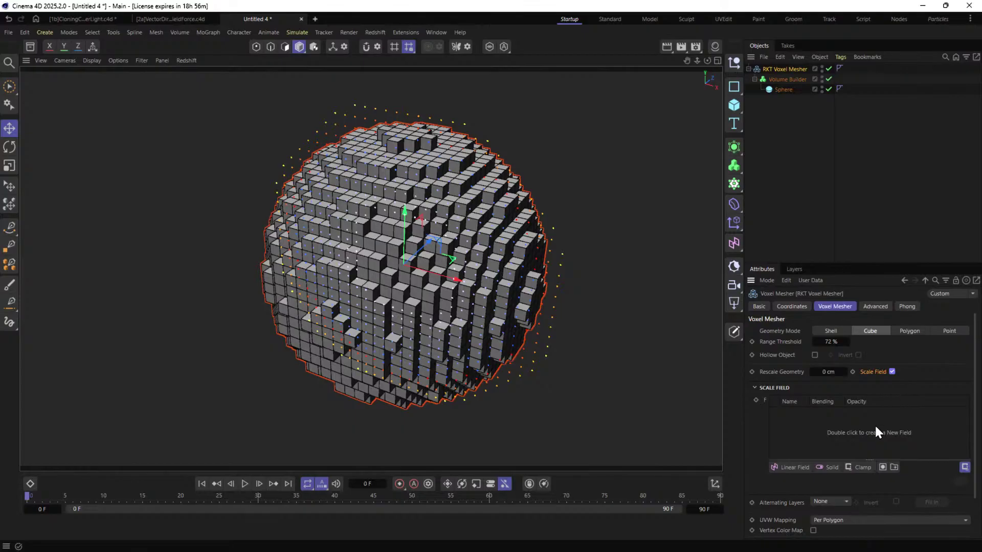
drag(783, 89, 808, 409)
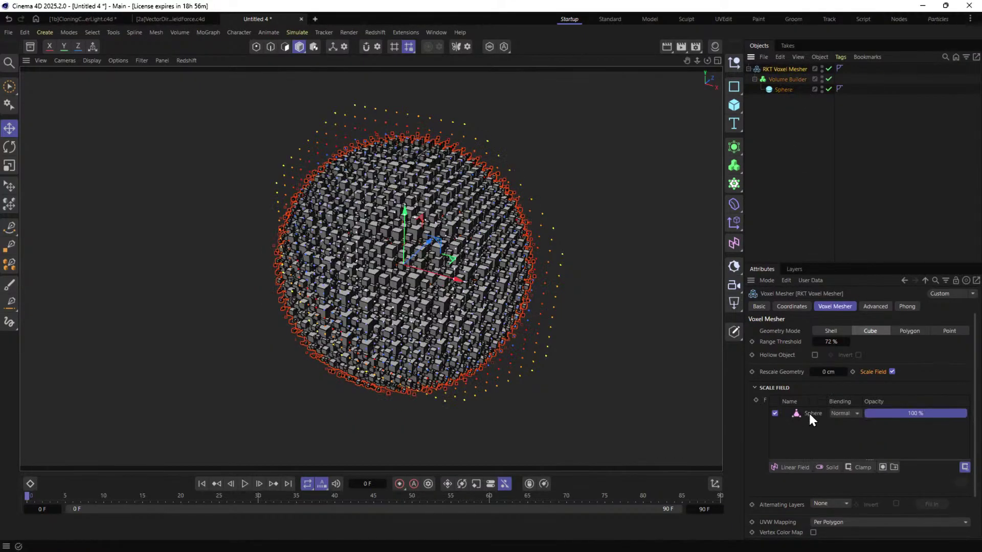
click(810, 412)
alt+drag(422, 267, 425, 246)
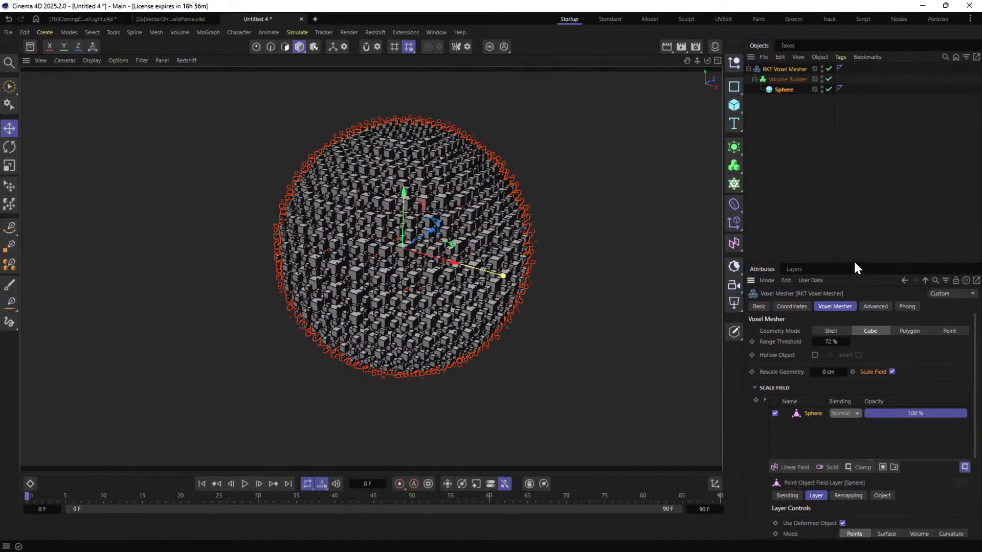
drag(854, 259, 854, 131)
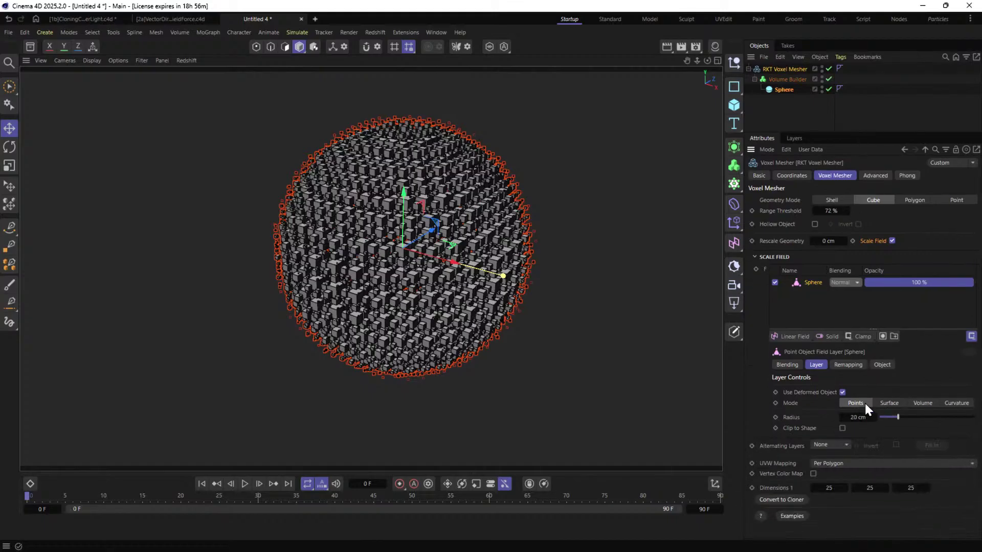
Set the Sphere field layer's Mode to Surface and its Radius to 37 cm.
click(886, 403)
mouse_move(896, 421)
mouse_down()
mouse_move(961, 420)
mouse_move(888, 416)
mouse_move(914, 415)
mouse_up()
scroll(379, 258, up, 5)
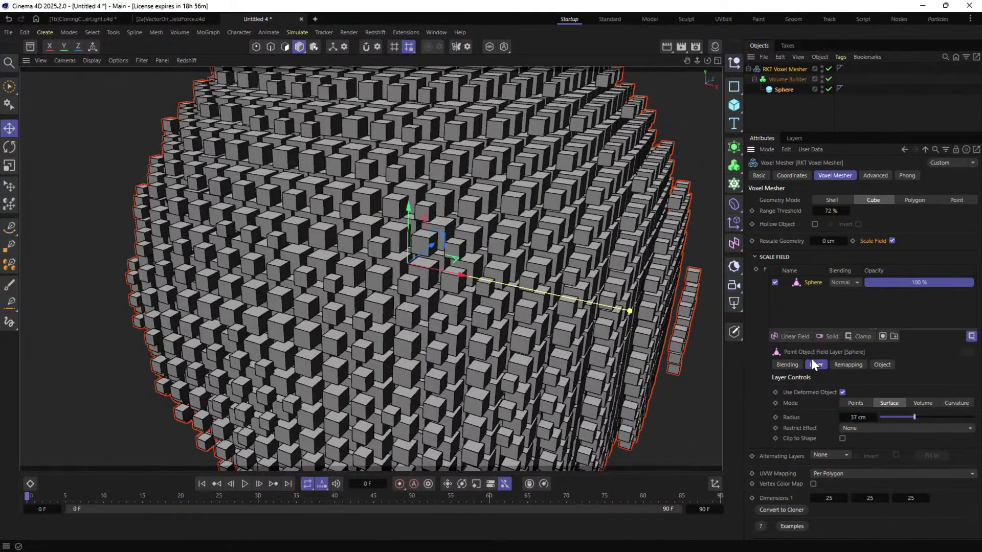
Add a Curve modifier layer above the Sphere field and shape it into a smooth S-curve with its end point pulled inward.
click(862, 337)
click(713, 378)
ctrl+click(850, 453)
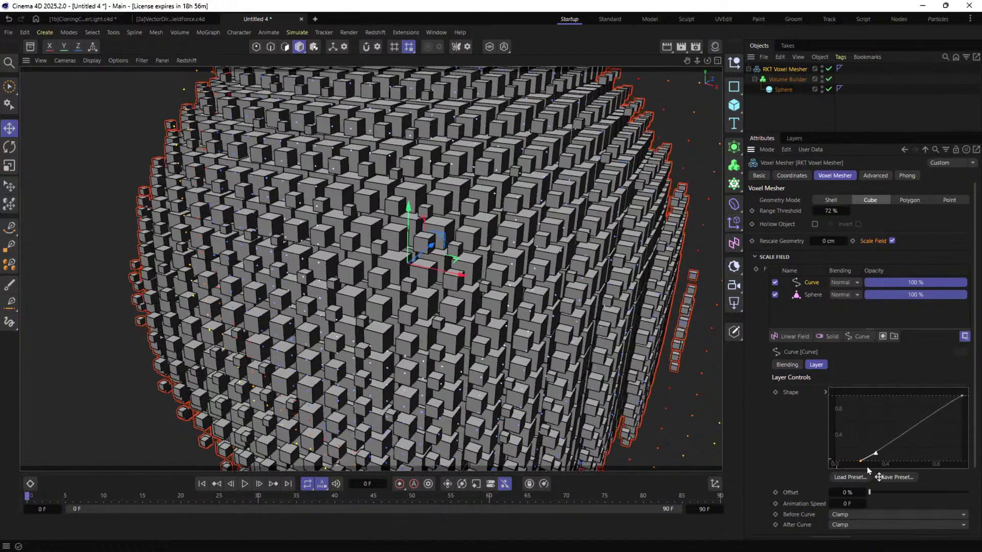
drag(849, 457, 942, 399)
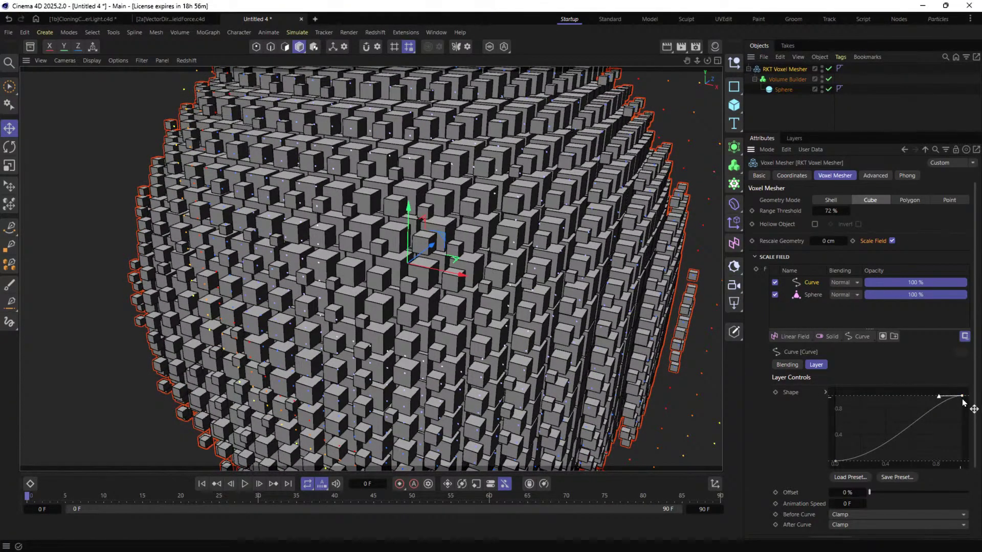
drag(952, 395, 929, 393)
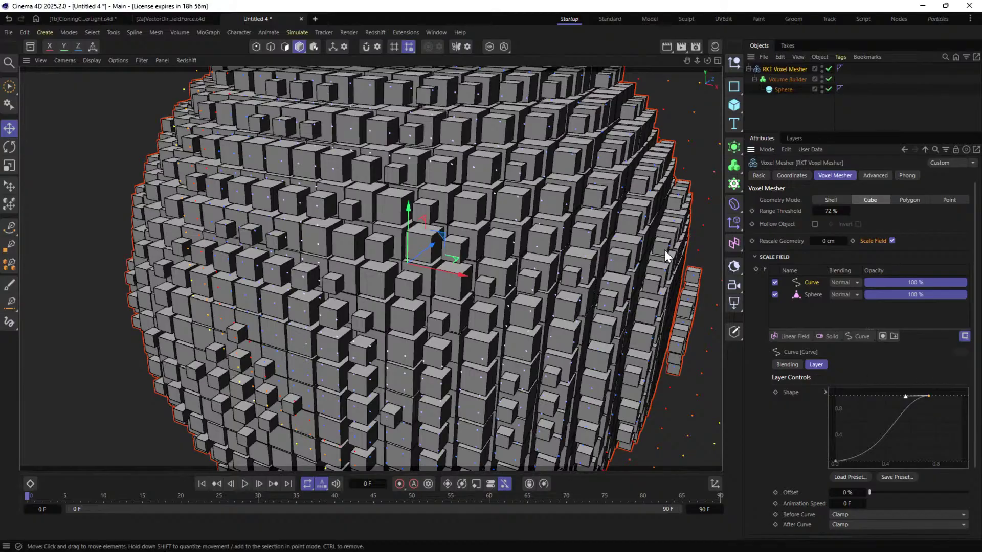
scroll(515, 222, down, 6)
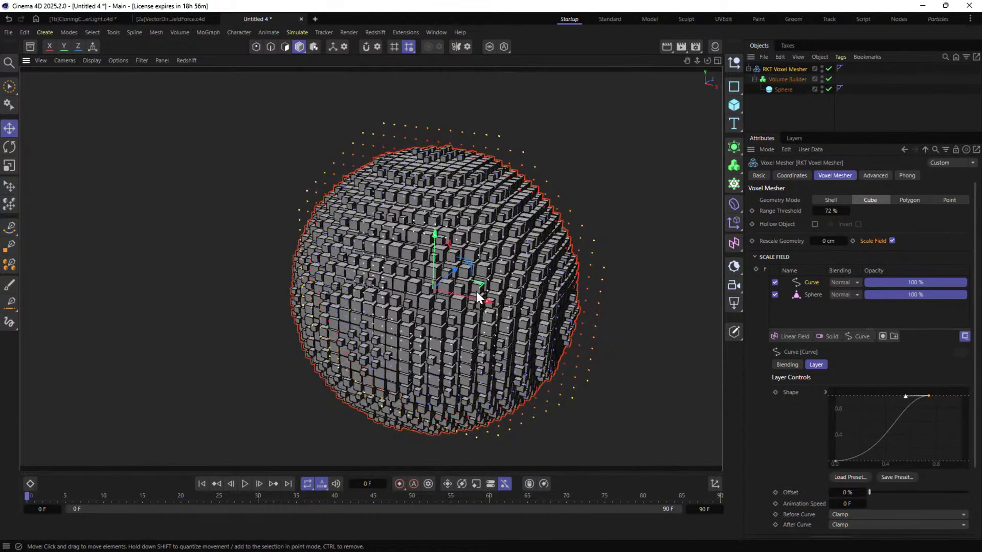
scroll(477, 297, up, 3)
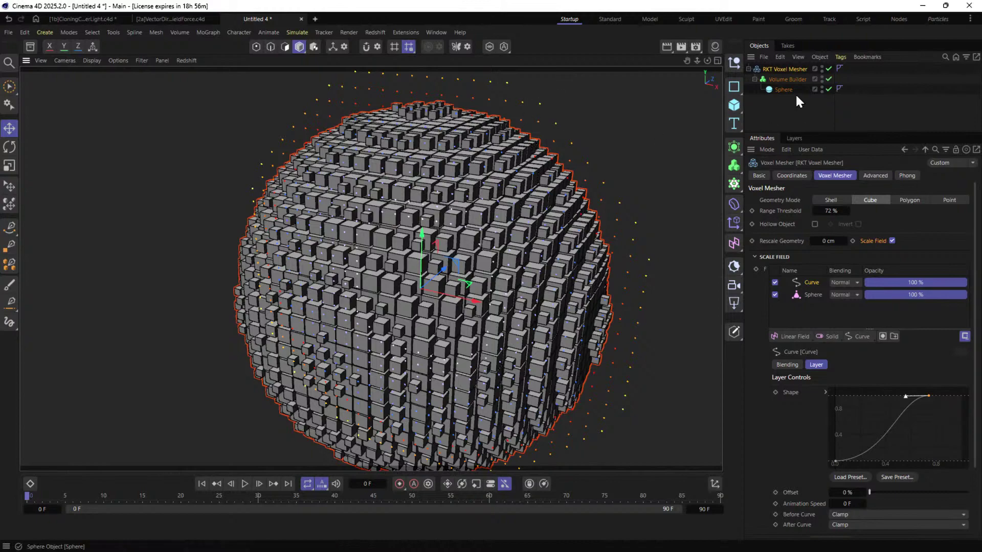
Move the source Sphere a short distance away from the mesher's origin and view the scaled voxels.
click(782, 89)
key(e)
drag(529, 330, 632, 303)
alt+drag(547, 294, 251, 288)
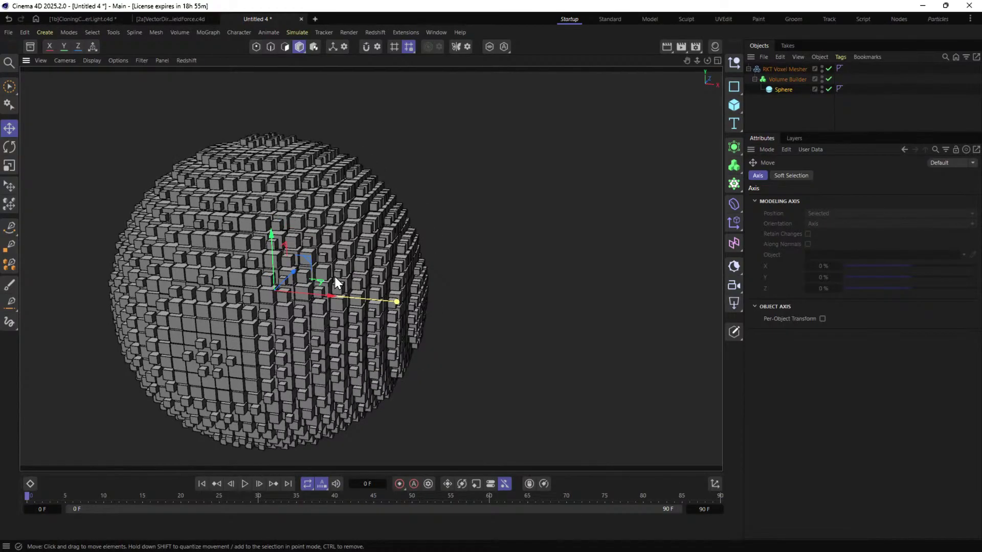
mouse_move(352, 278)
alt+mouse_down()
mouse_move(259, 287)
mouse_move(296, 292)
mouse_move(338, 279)
alt+mouse_up()
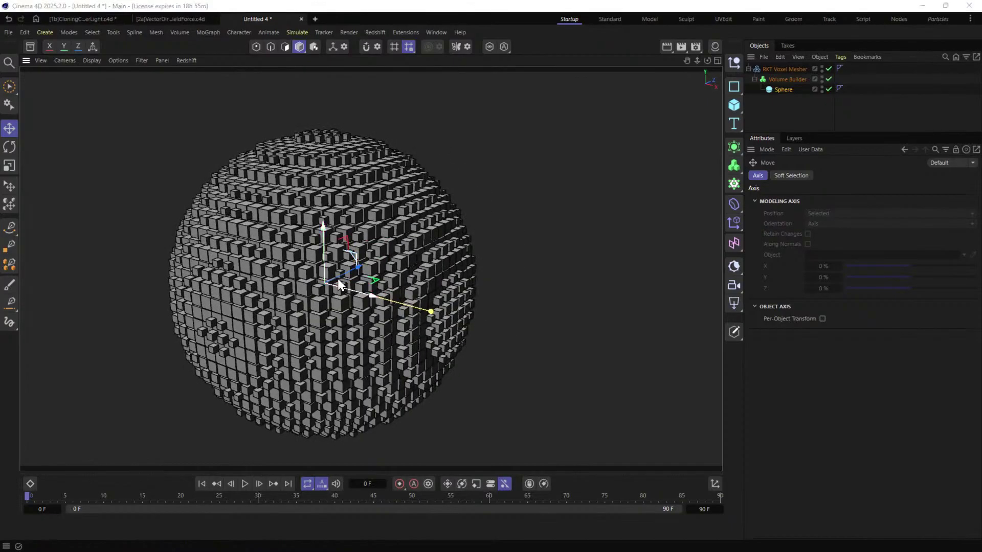
Start saving the scene in SceneFiles, basing its name on [2a]VectorDirectionFieldForce.c4d and changing the prefix to [3a_RKT_Voxel_Mesher].
key(ctrl+s)
click(145, 115)
double_click(75, 438)
click(74, 438)
key(BackSpace)
text(3)
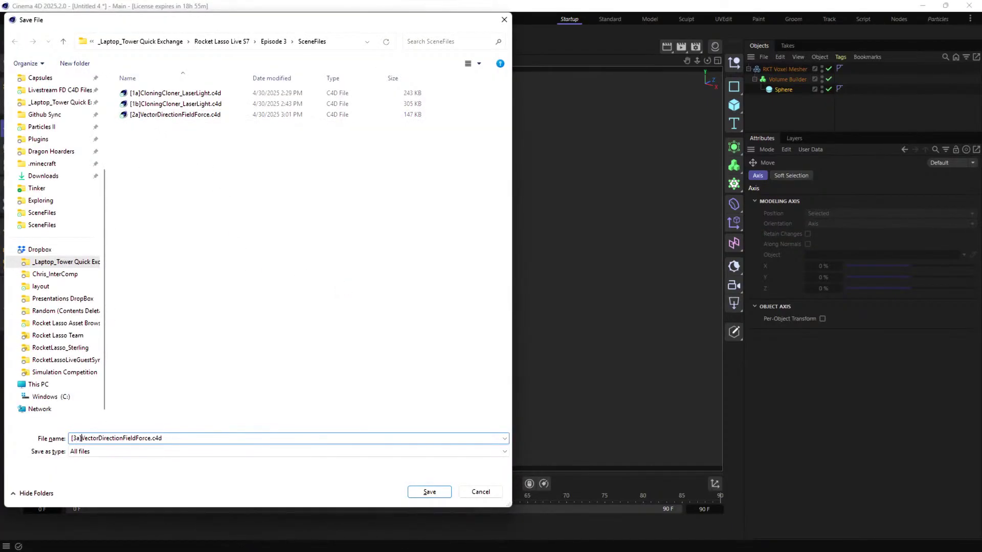
drag(82, 438, 135, 438)
click(81, 438)
text(_RKT_Voxel_Mesher)
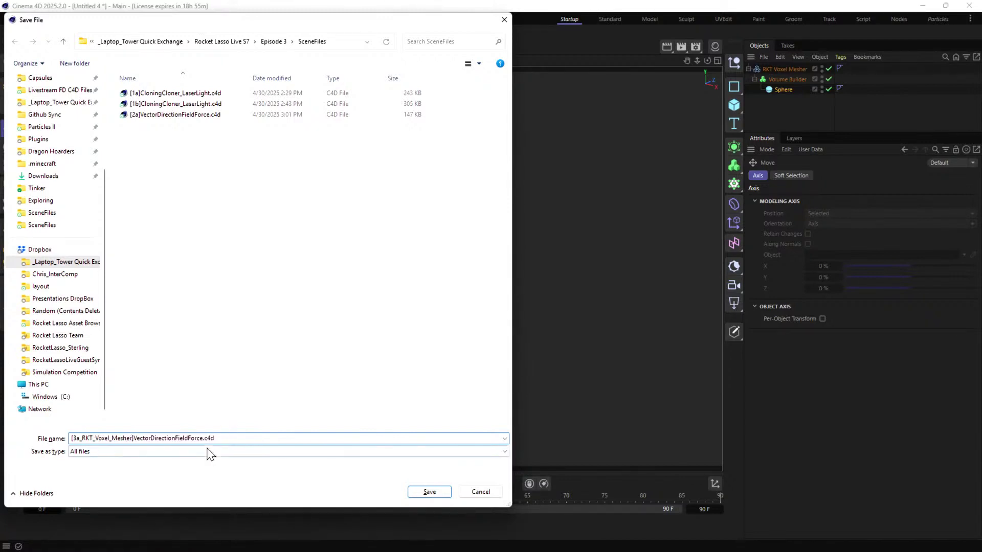
Replace the rest of the file name with VoxelFade and save the scene as [3a_RKT_Voxel_Mesher]VoxelFade.c4d.
drag(203, 438, 127, 449)
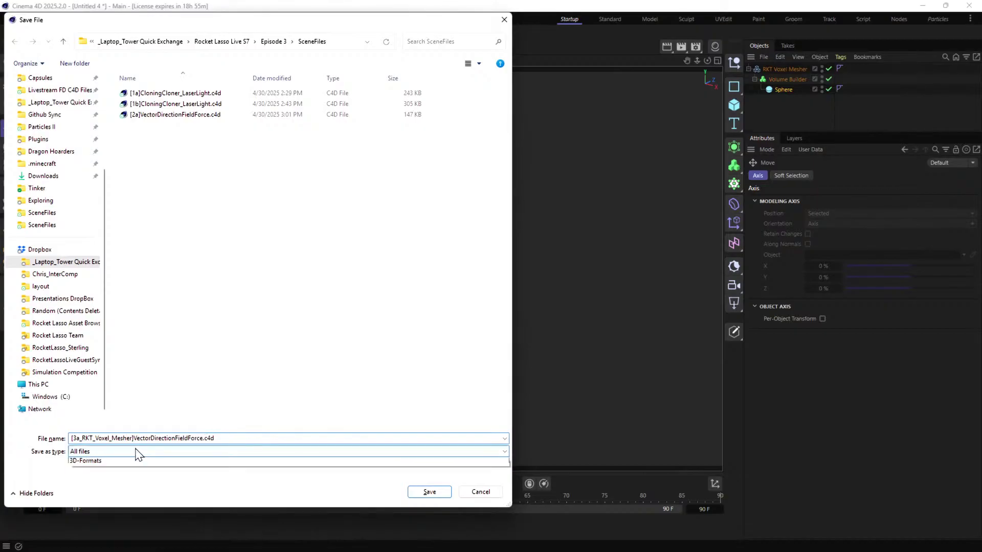
double_click(136, 438)
click(146, 438)
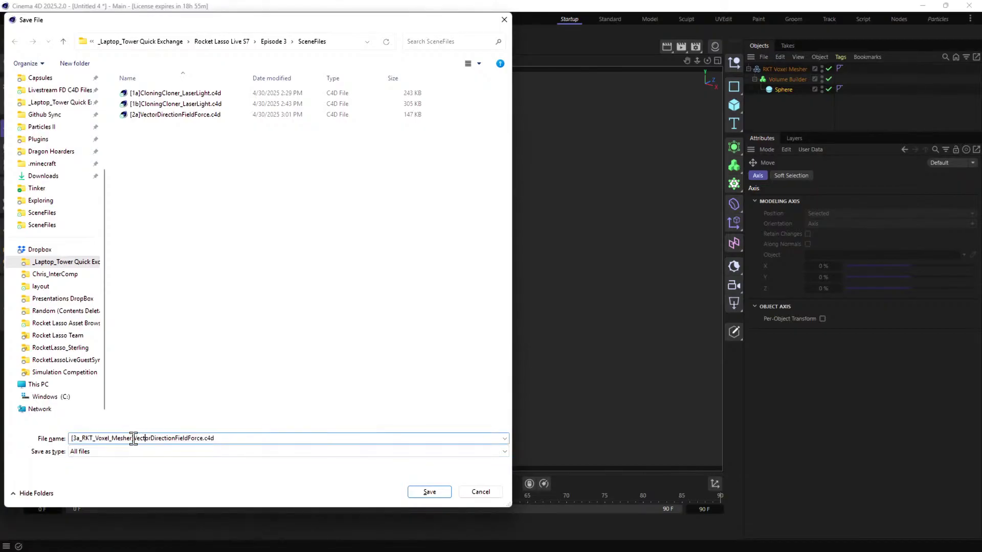
mouse_move(134, 438)
mouse_down()
mouse_move(206, 453)
mouse_move(177, 438)
mouse_move(132, 438)
mouse_up()
click(207, 451)
click(208, 453)
text(VoxelFade)
key(Return)
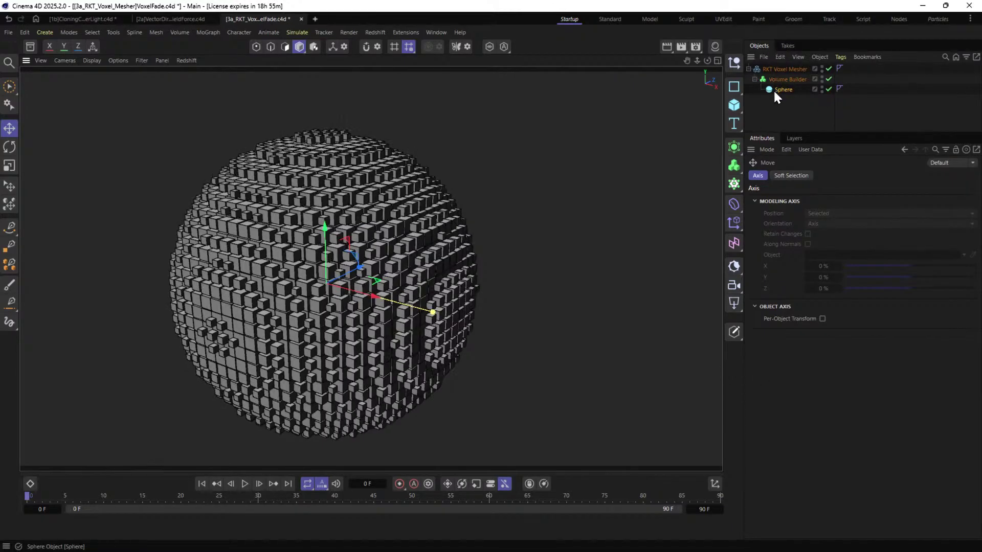
Delete the Curve and Sphere layers from the RKT Voxel Mesher's Scale Field and disable the Scale Field.
click(786, 69)
drag(850, 308, 797, 262)
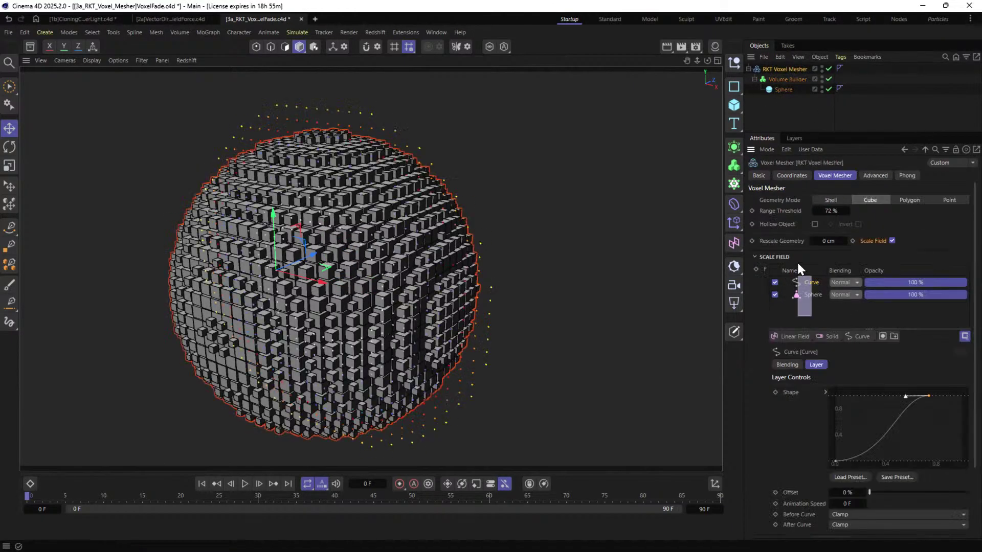
key(Delete)
click(892, 241)
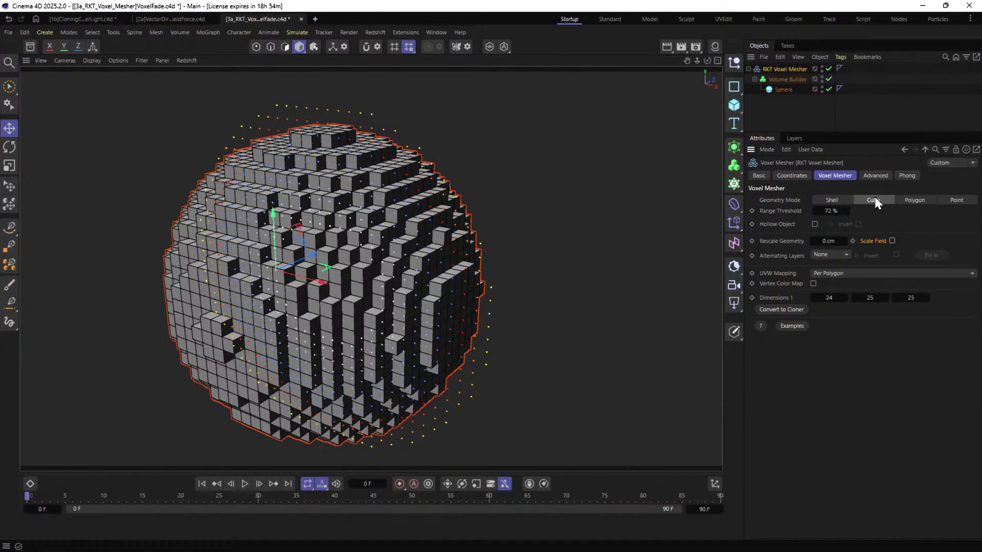
Convert the RKT Voxel Mesher to a cloner setup and view the cloned spheres up close.
click(780, 311)
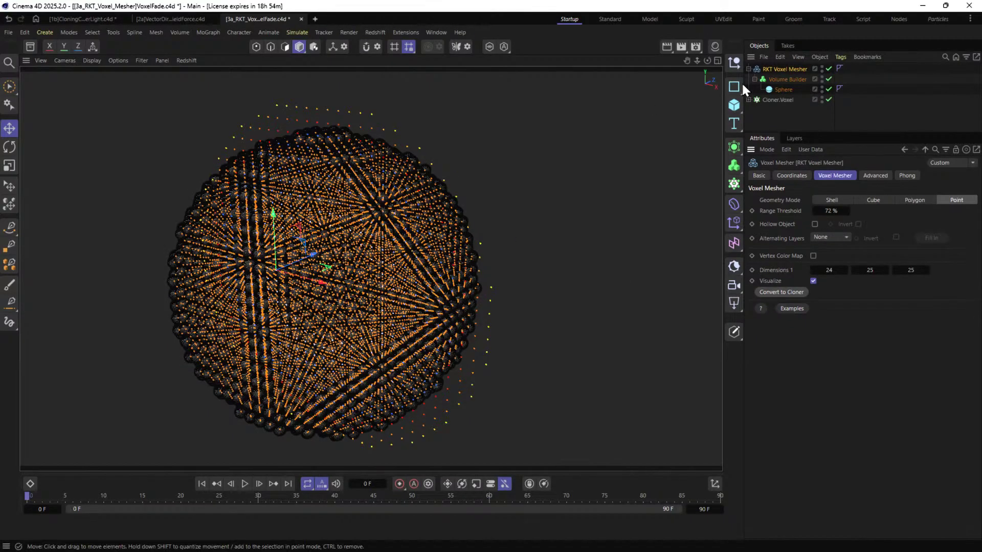
right_click(781, 100)
key(Escape)
scroll(399, 249, up, 3)
scroll(393, 247, up, 10)
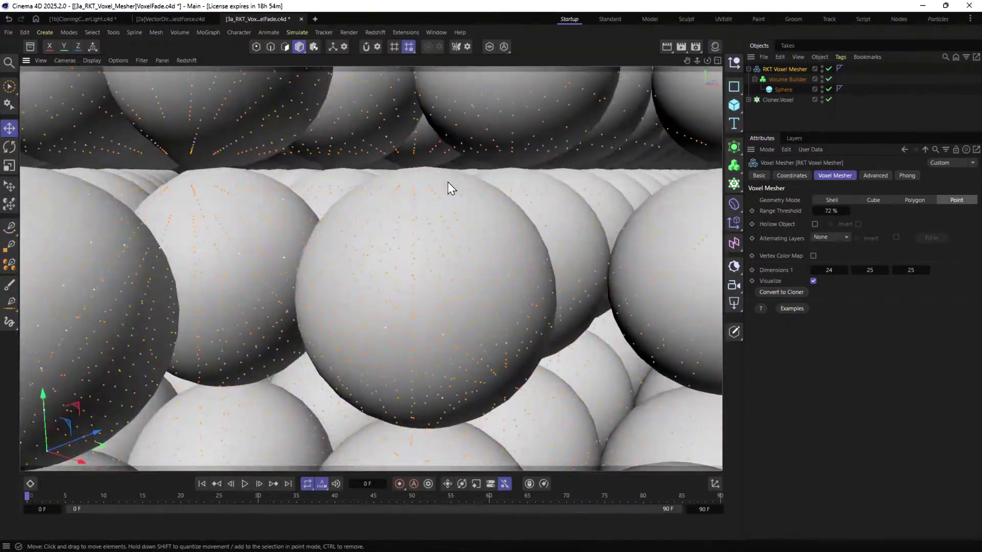
alt+drag(446, 182, 591, 227)
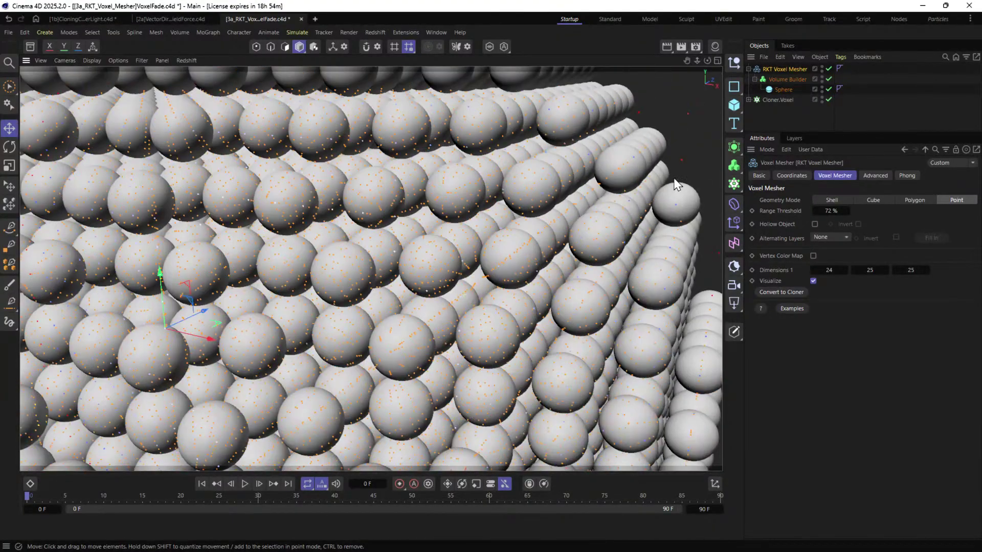
Set the Volume Builder's Interior and Exterior Voxel Range to 2 and inspect the cloned spheres.
click(782, 80)
click(838, 222)
text(2)
key(Tab)
text(2)
key(Return)
alt+drag(633, 262, 357, 196)
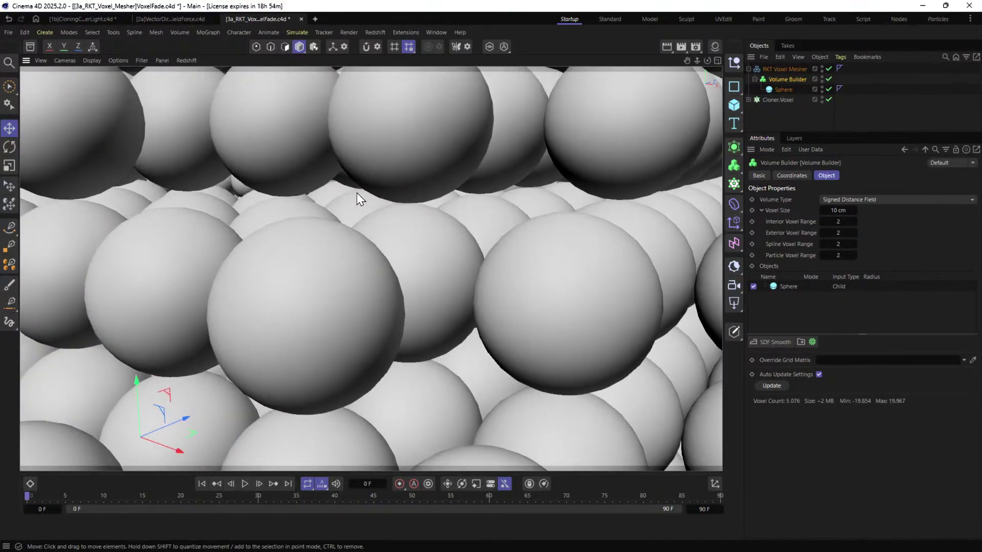
scroll(317, 192, up, 5)
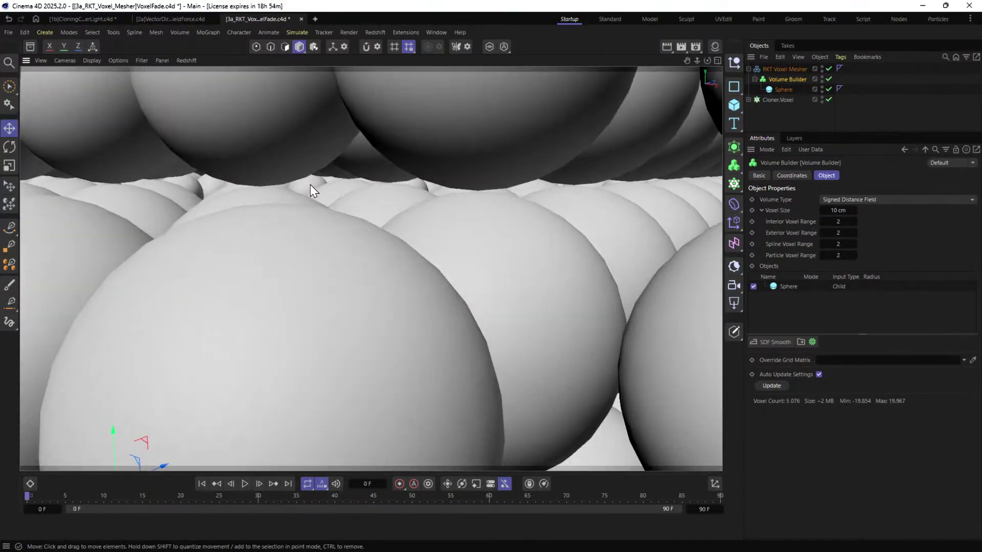
mouse_move(319, 186)
alt+mouse_down()
mouse_move(363, 179)
mouse_move(295, 190)
mouse_move(306, 194)
alt+mouse_up()
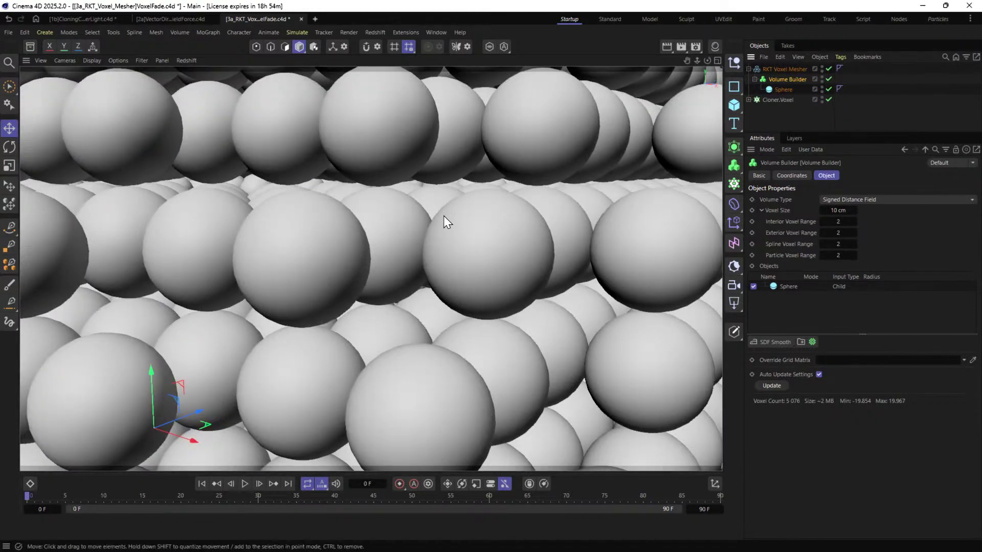
alt+drag(514, 211, 461, 259)
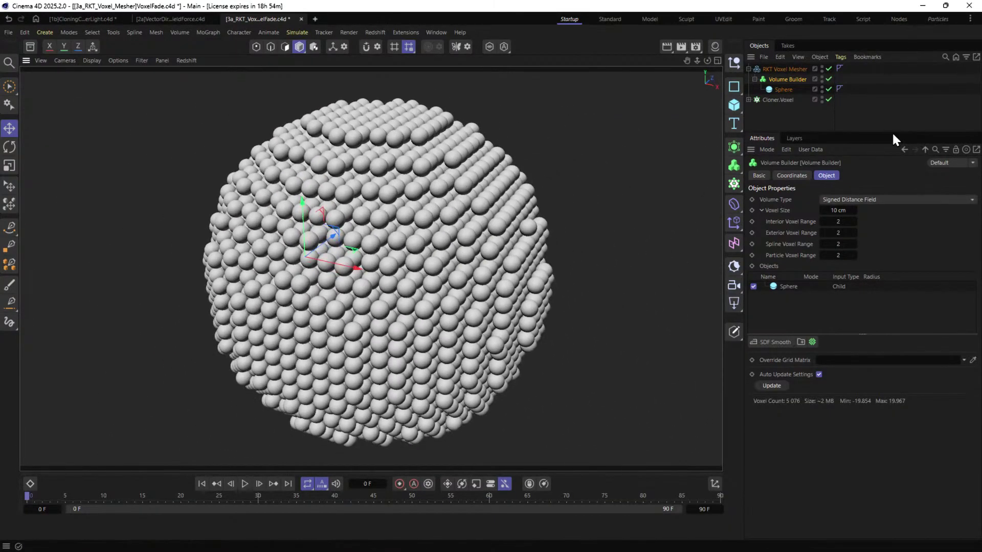
Expand Cloner.Voxel and examine its object properties alongside those of the RKT Voxel Mesher it clones onto.
click(749, 100)
click(772, 100)
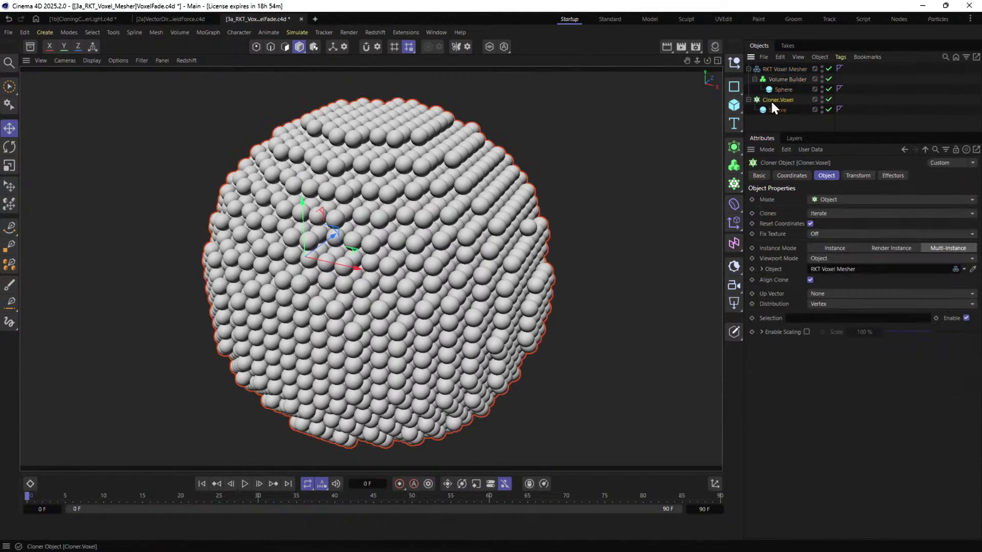
click(787, 69)
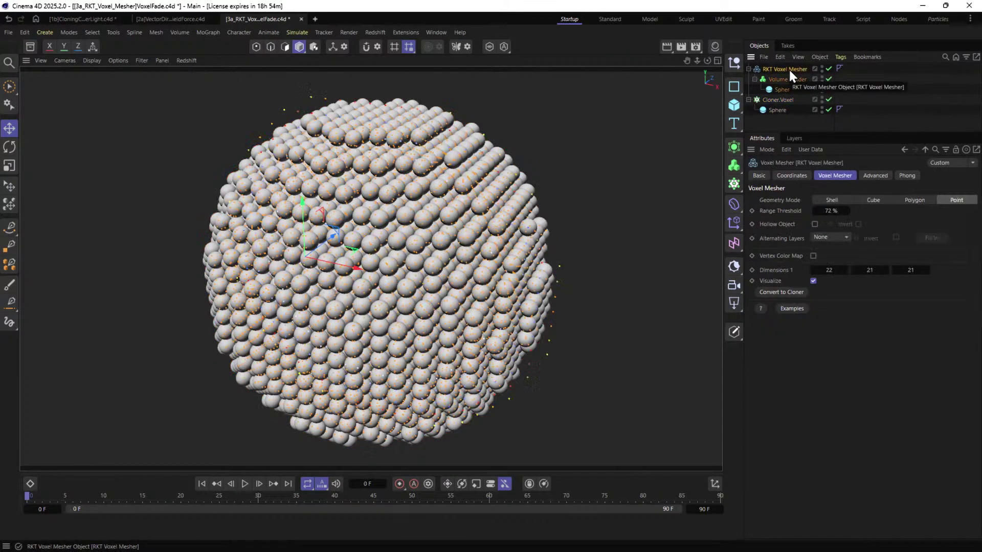
click(776, 100)
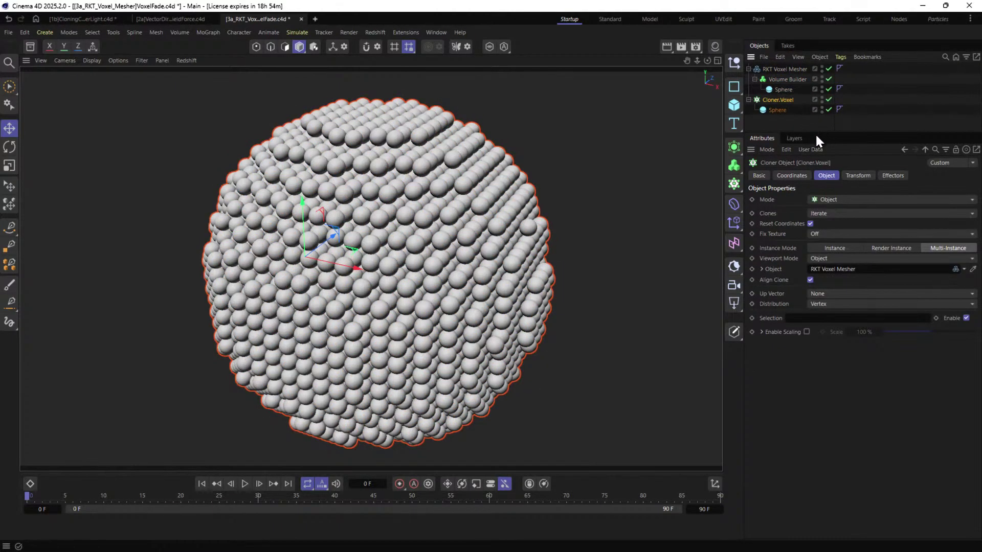
drag(816, 132, 815, 254)
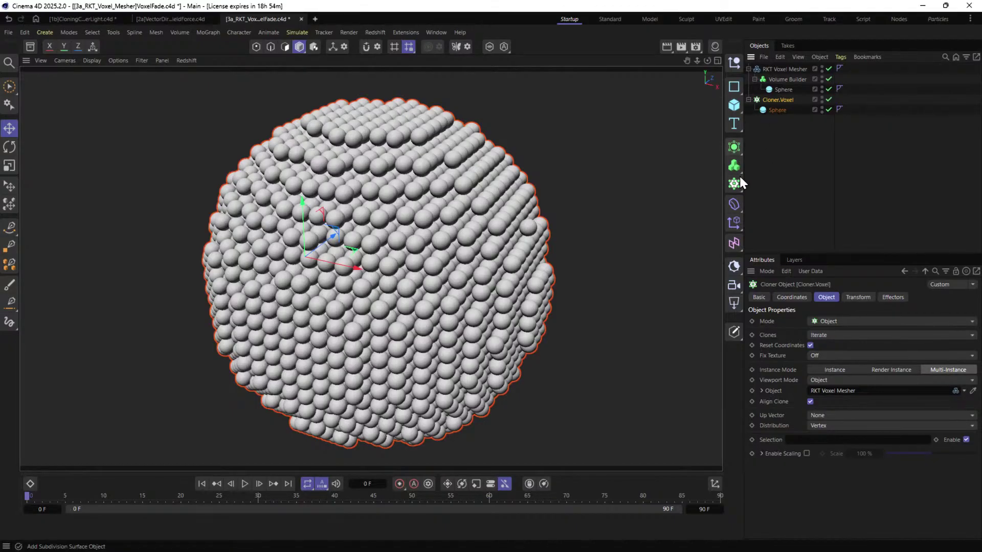
Add a Plain effector to Cloner.Voxel with Position off and Scale, Uniform Scale and Absolute Scale on, and set its scale value.
click(735, 224)
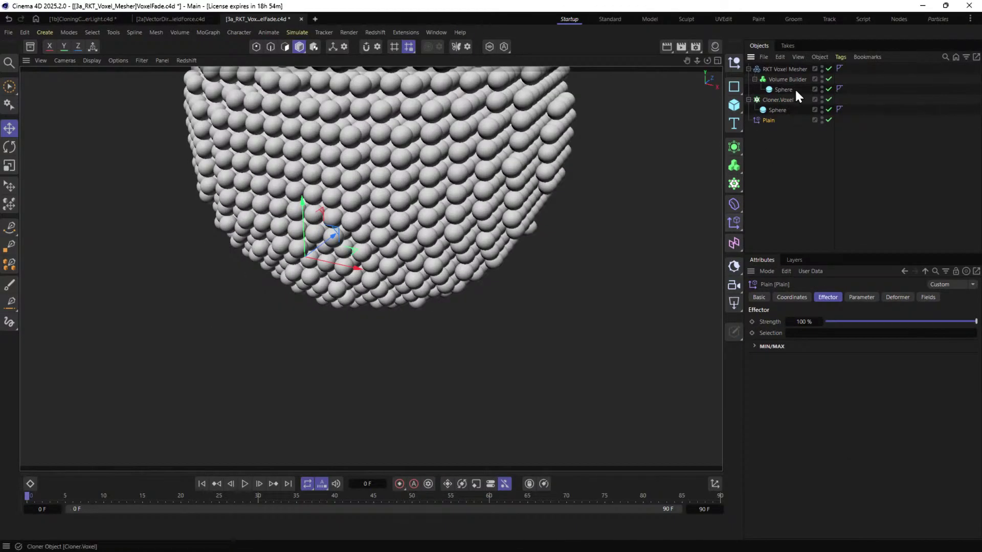
click(860, 297)
click(810, 356)
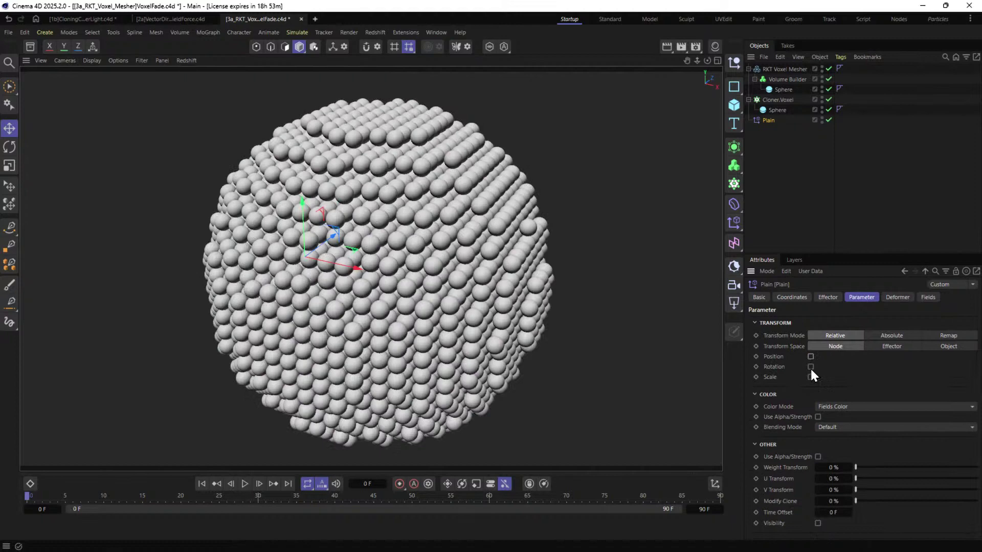
click(810, 377)
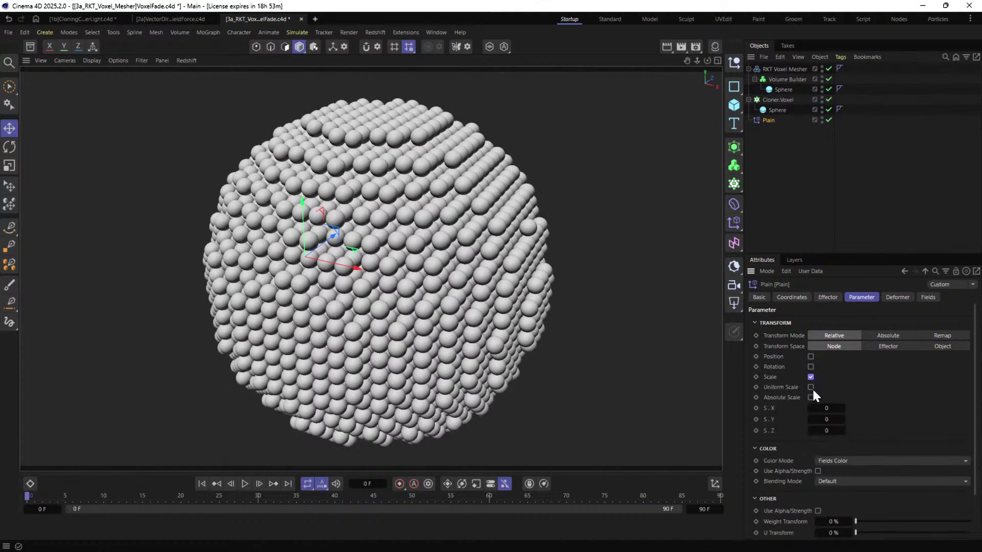
click(810, 387)
click(811, 397)
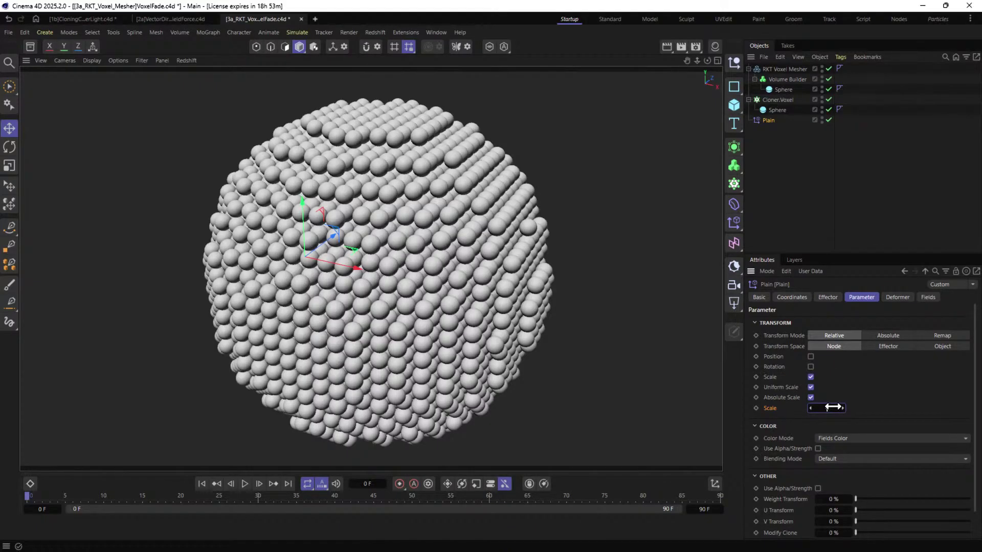
key(Return)
Use the Volume Builder's Sphere as the Plain effector's field, in Surface mode with a 16 cm radius.
click(926, 298)
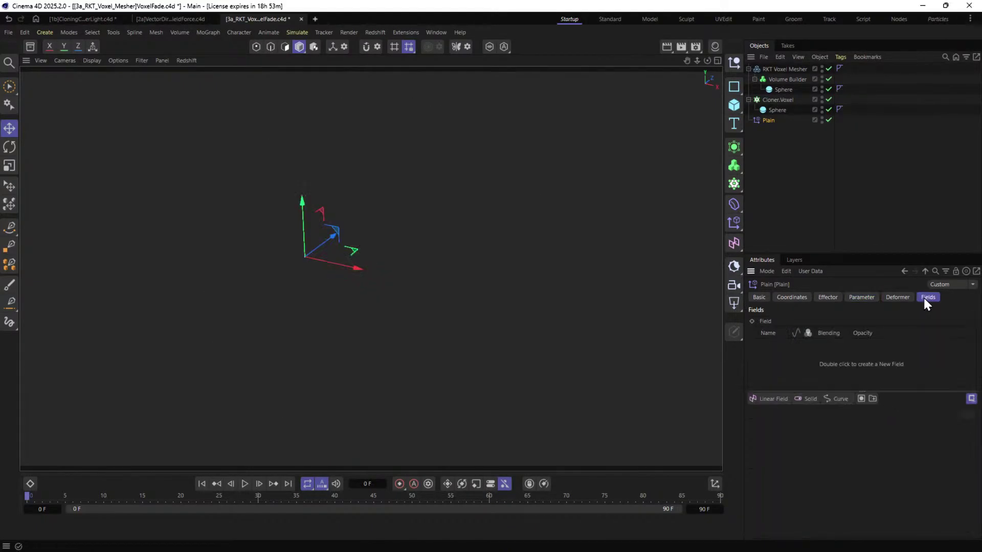
drag(770, 112, 796, 351)
scroll(597, 299, up, 4)
scroll(504, 222, down, 2)
scroll(522, 253, up, 3)
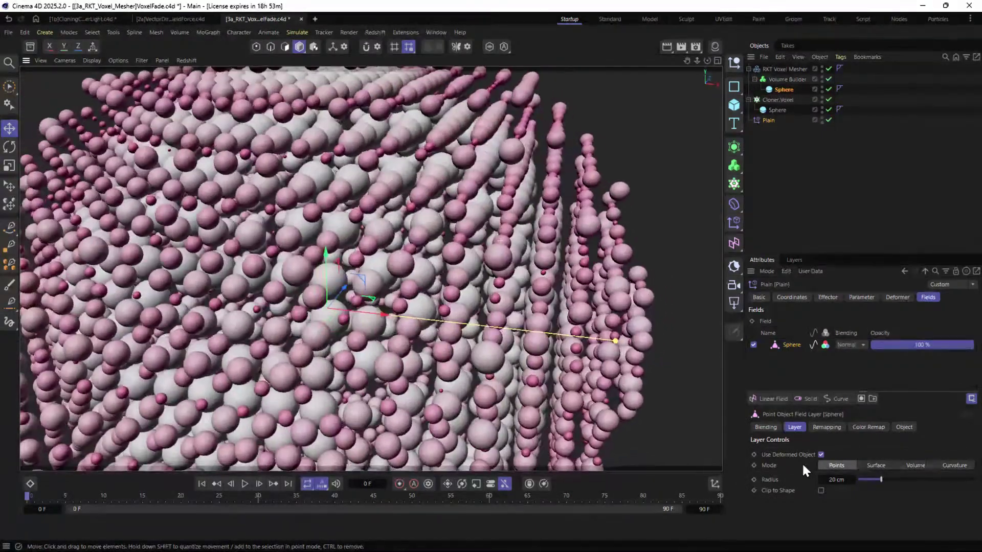
click(874, 464)
mouse_move(879, 474)
mouse_down()
mouse_move(901, 474)
mouse_move(847, 477)
mouse_move(886, 476)
mouse_move(876, 475)
mouse_up()
alt+drag(523, 311, 580, 268)
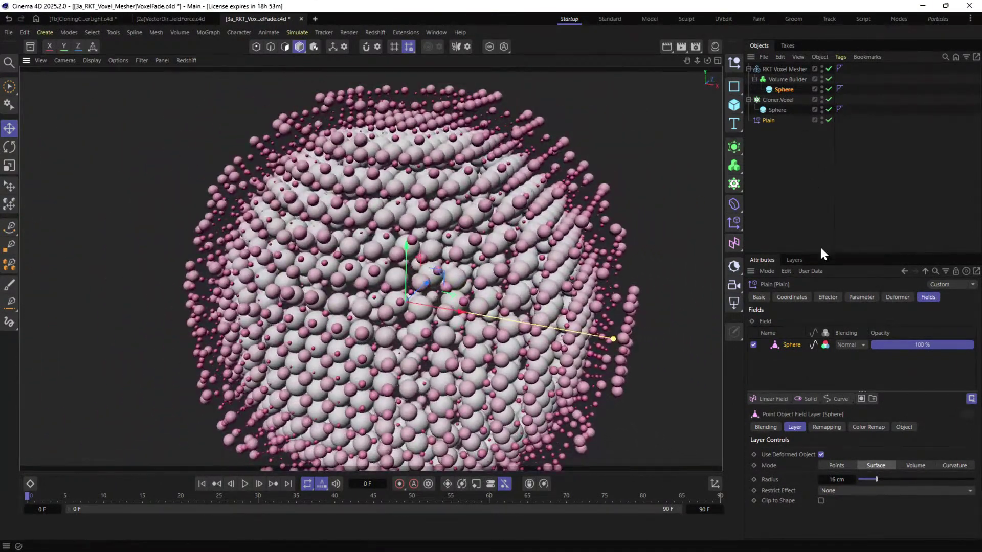
Add a Curve layer above the Plain effector's Sphere field layer and pull out the tangent handles at both curve ends.
click(838, 398)
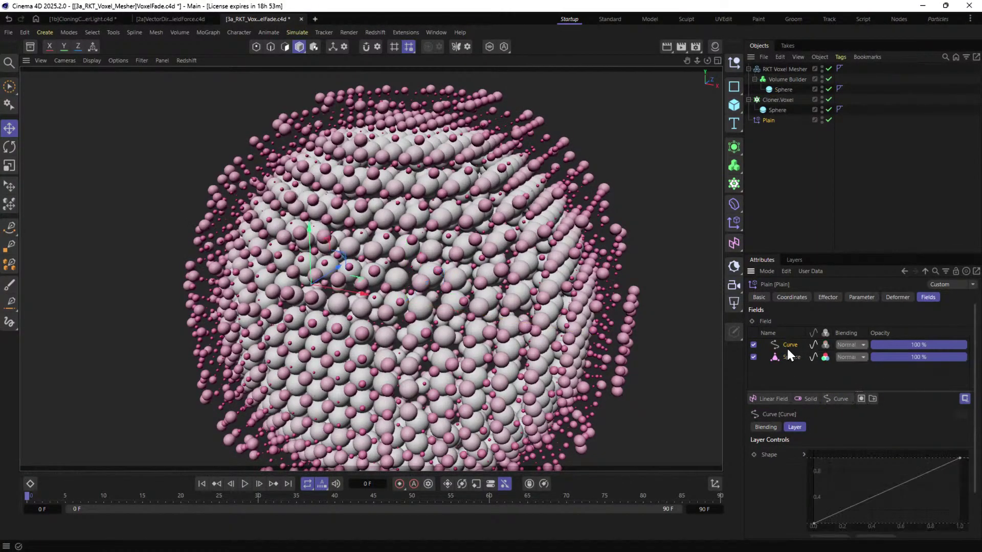
scroll(776, 481, down, 2)
mouse_move(836, 459)
ctrl+mouse_down()
mouse_move(847, 457)
mouse_move(817, 468)
mouse_move(832, 461)
ctrl+mouse_up()
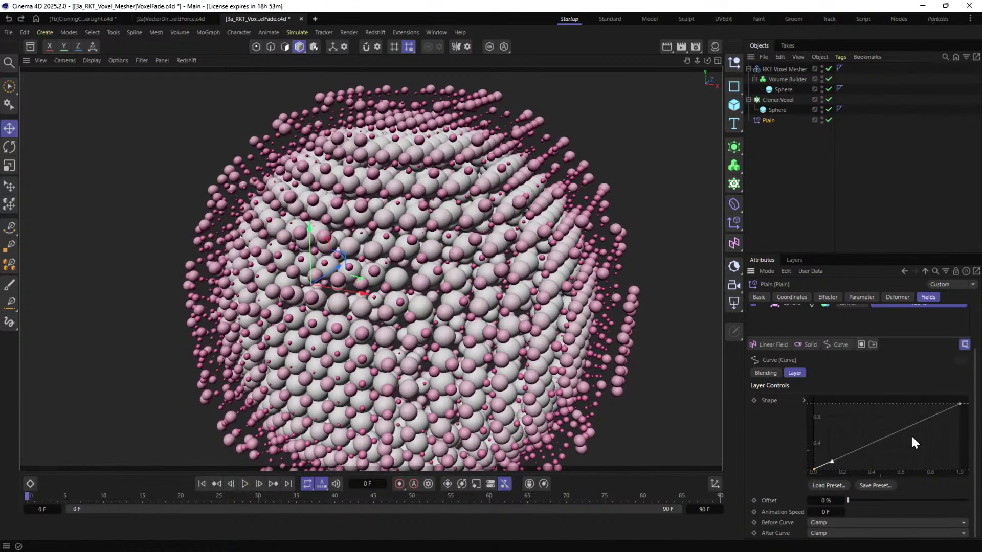
drag(956, 402, 974, 378)
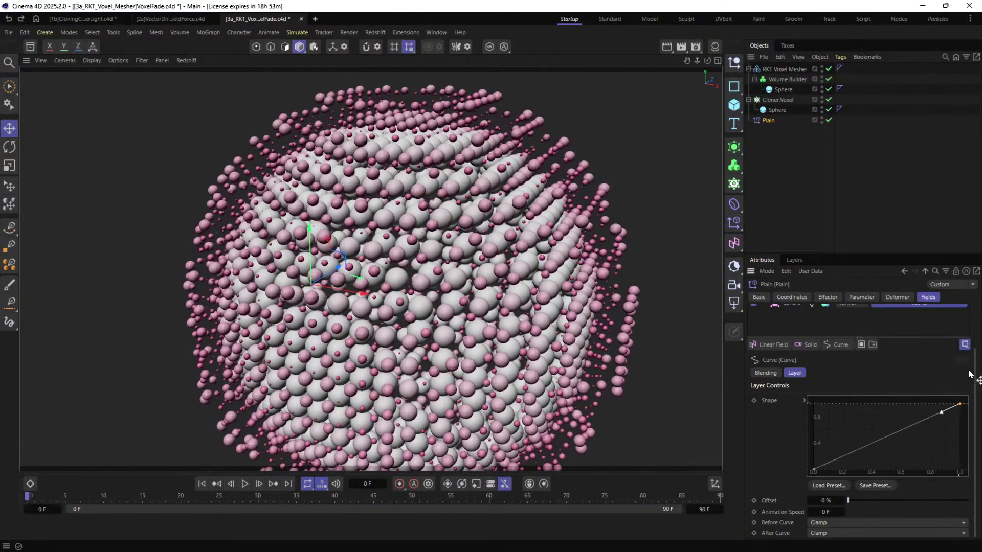
Examine the size falloff of the inner and outer clones up close from several angles.
alt+drag(685, 290, 596, 207)
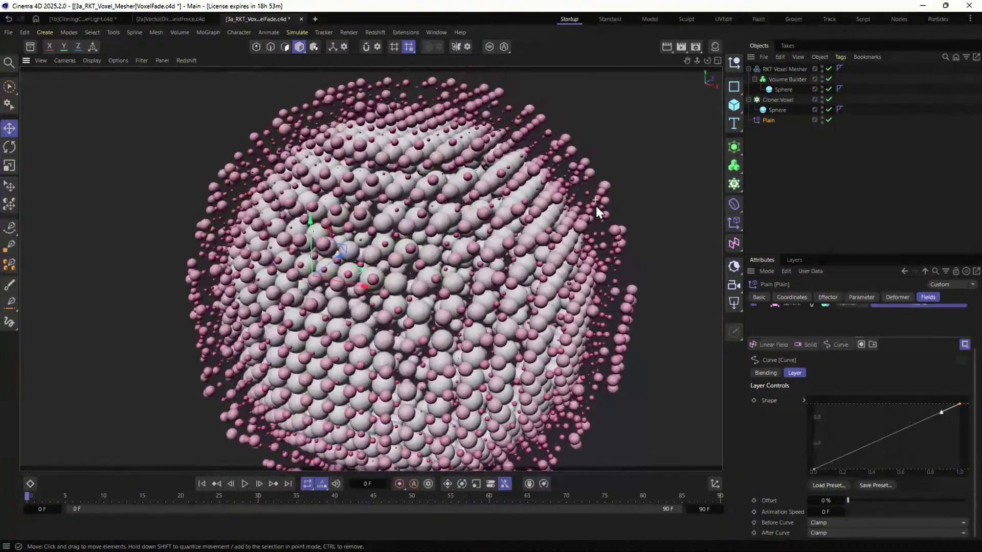
scroll(561, 208, up, 10)
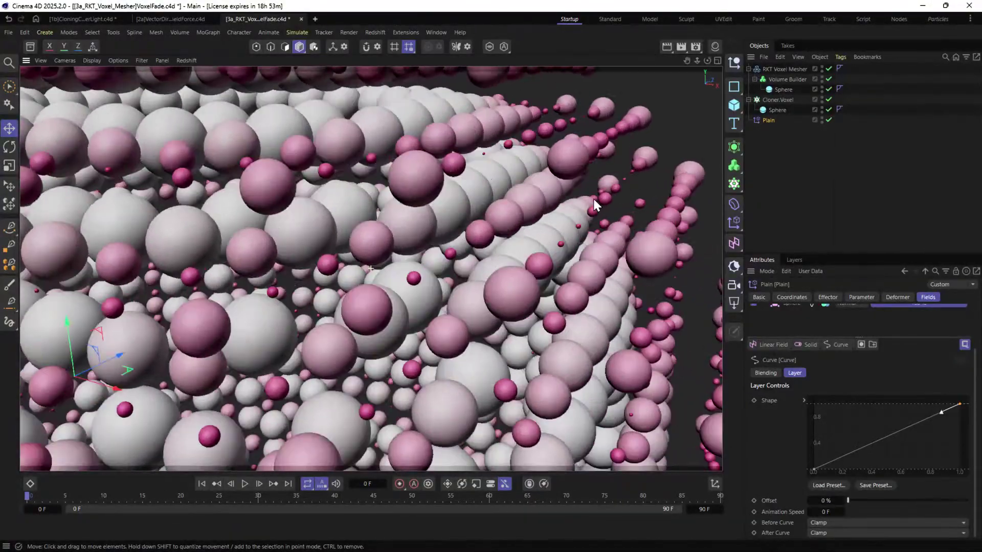
scroll(593, 203, down, 10)
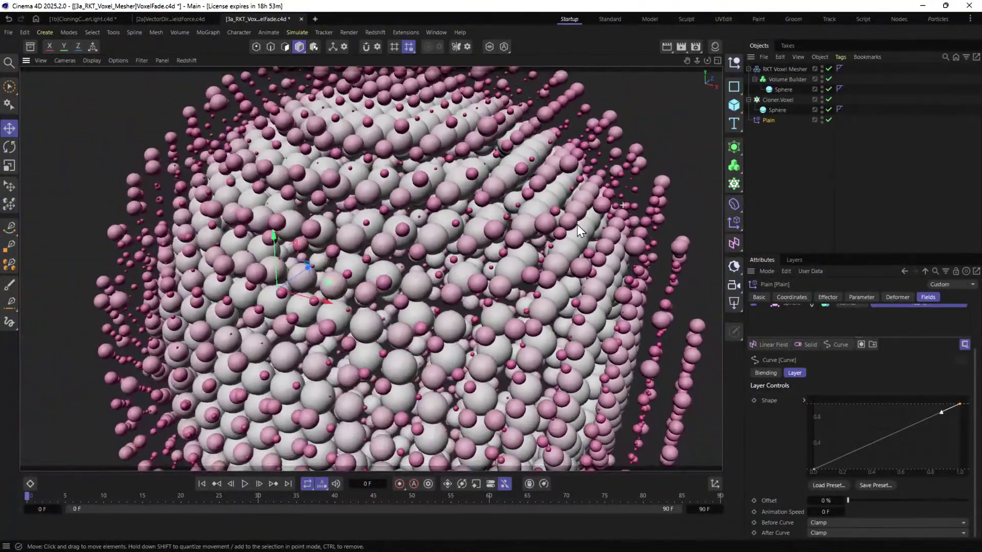
alt+drag(577, 225, 384, 182)
scroll(557, 169, up, 8)
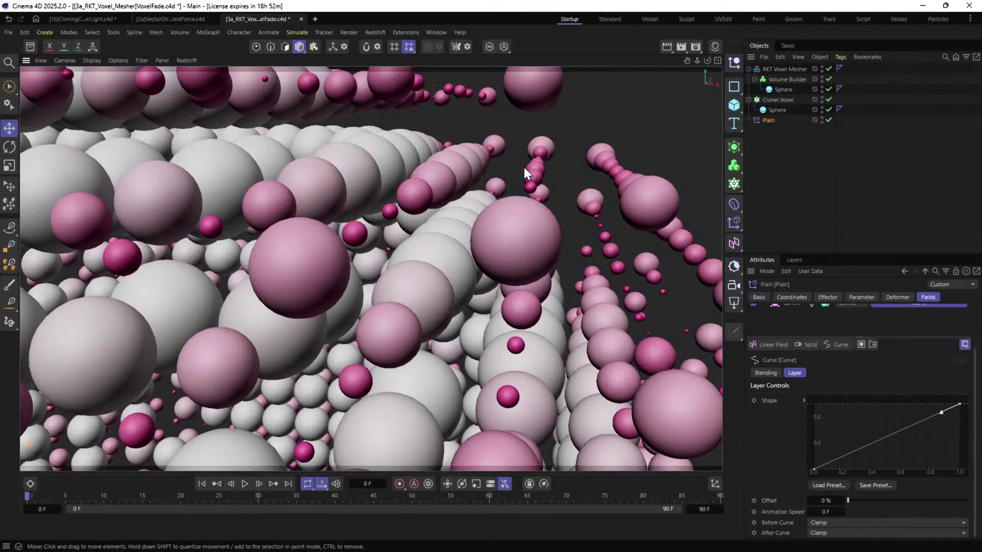
scroll(547, 171, down, 8)
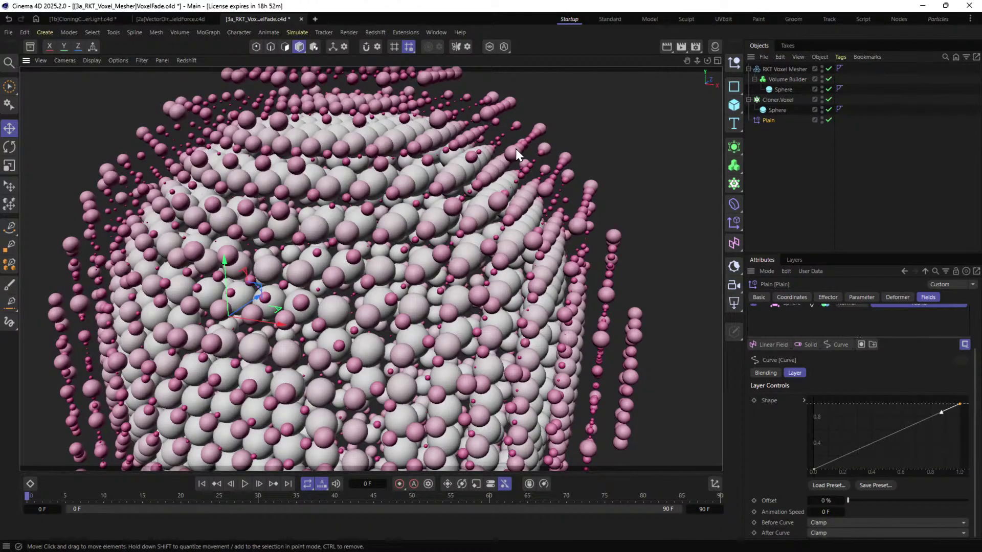
alt+drag(511, 151, 473, 163)
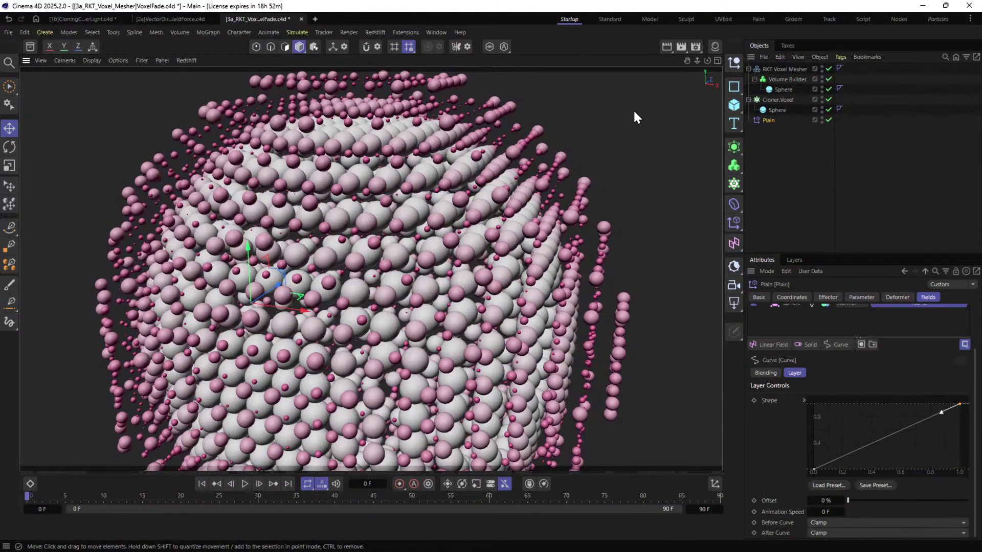
Set the Volume Builder's Interior Voxel Range to 1 and Exterior Voxel Range to 5, and inspect the clones up close.
click(781, 78)
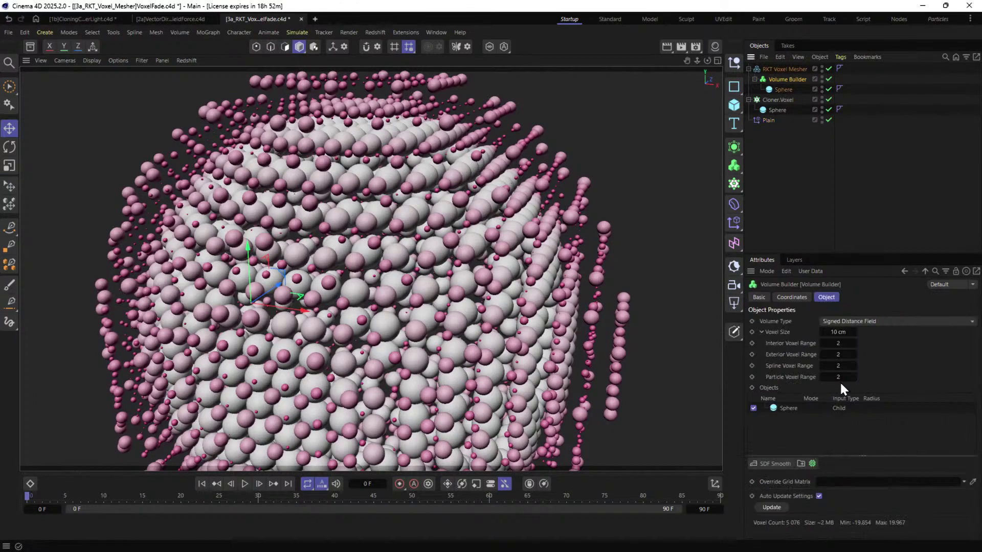
click(822, 343)
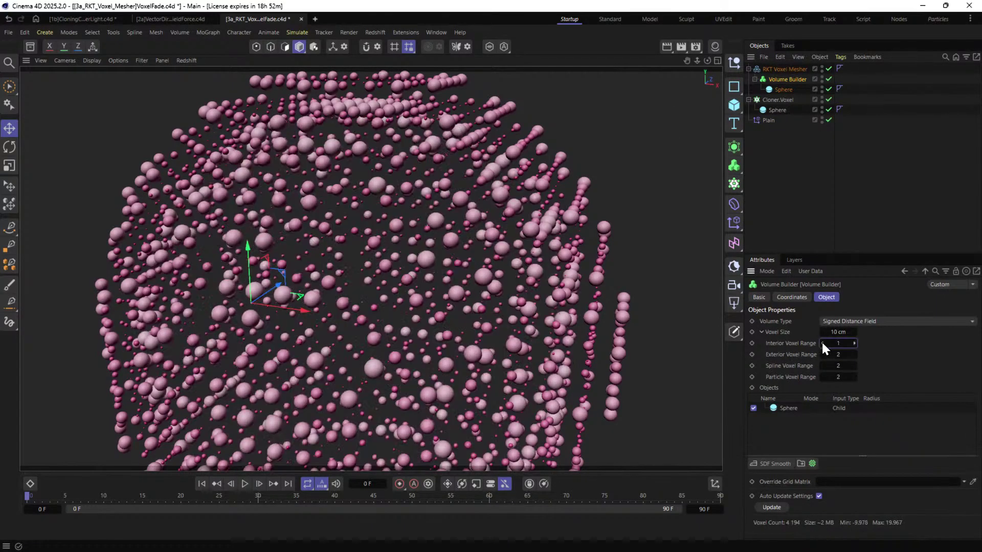
click(854, 354)
click(854, 354)
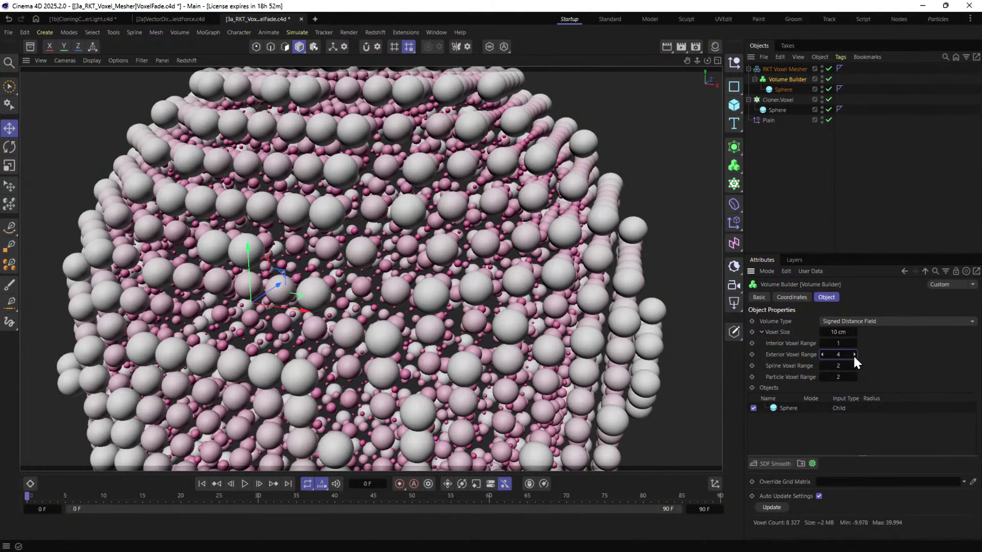
click(854, 355)
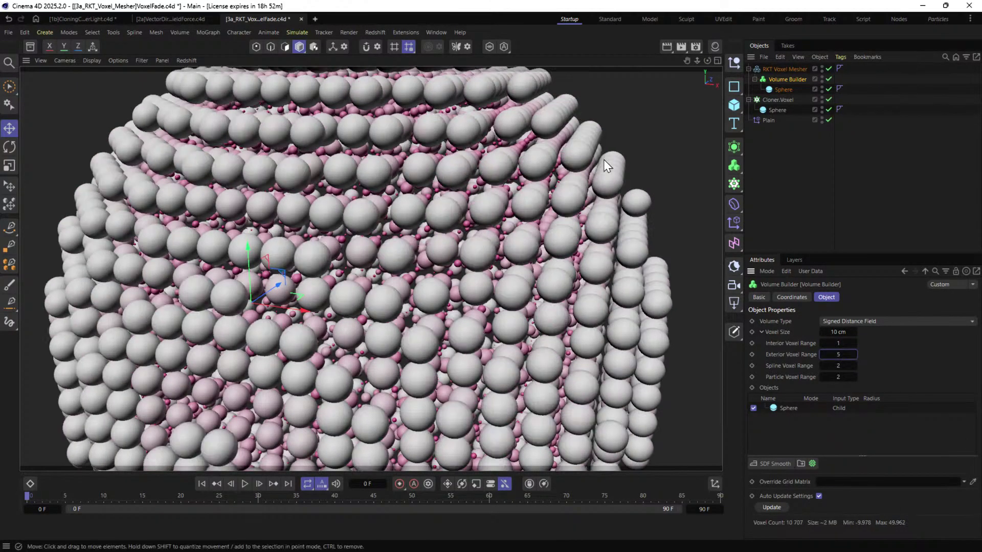
alt+right_drag(585, 203, 605, 208)
alt+drag(603, 208, 415, 210)
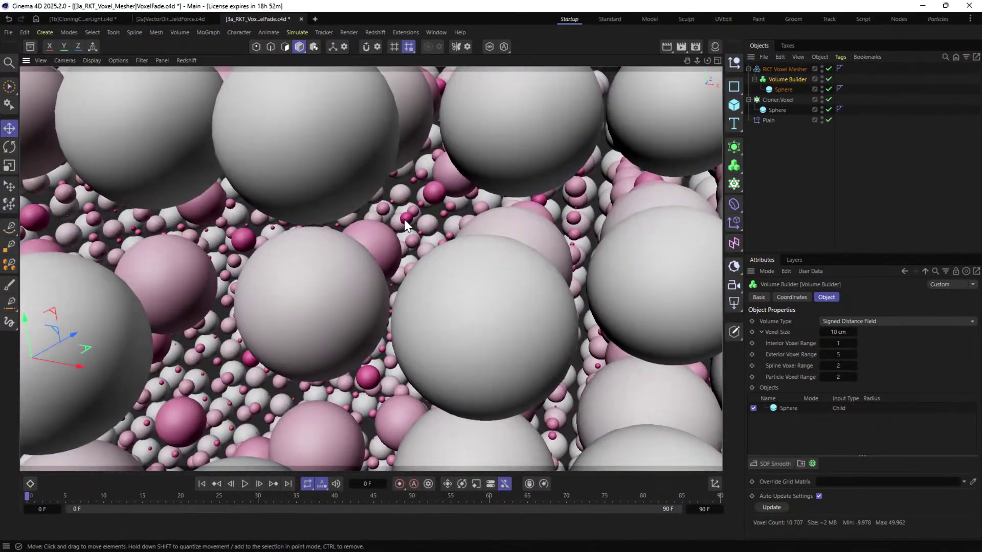
alt+right_drag(410, 219, 464, 266)
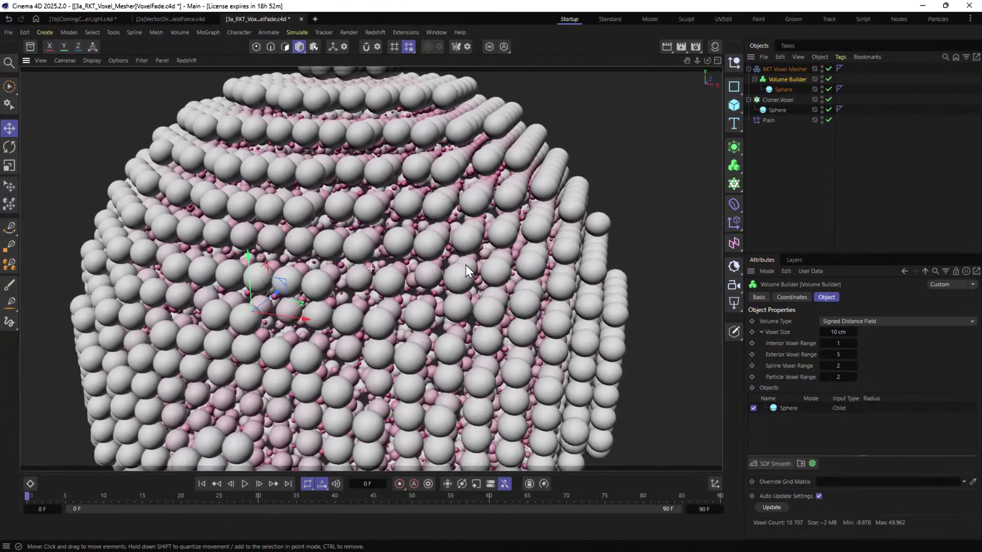
Invert the remapping of the Plain effector's Sphere field layer and check the clones' falloff.
click(769, 121)
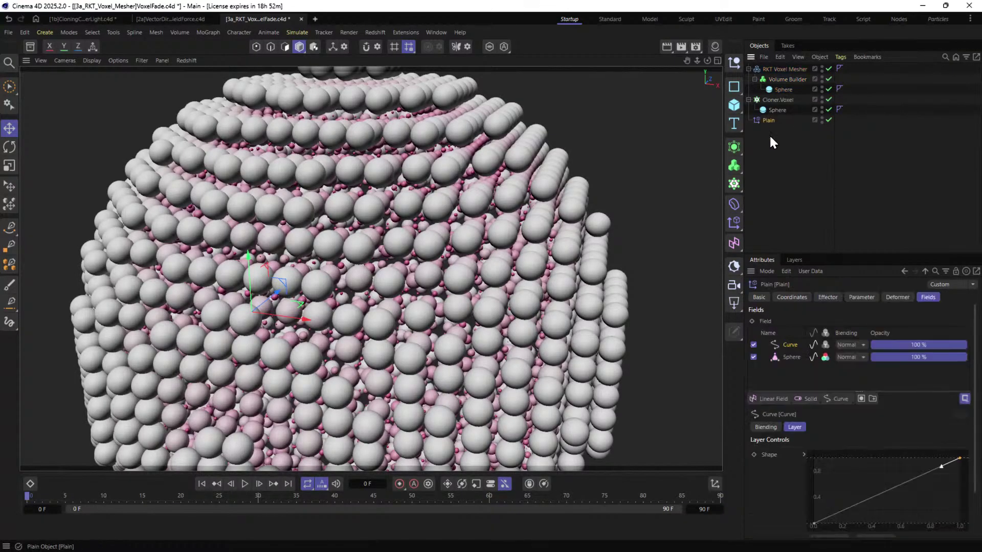
click(787, 357)
click(828, 427)
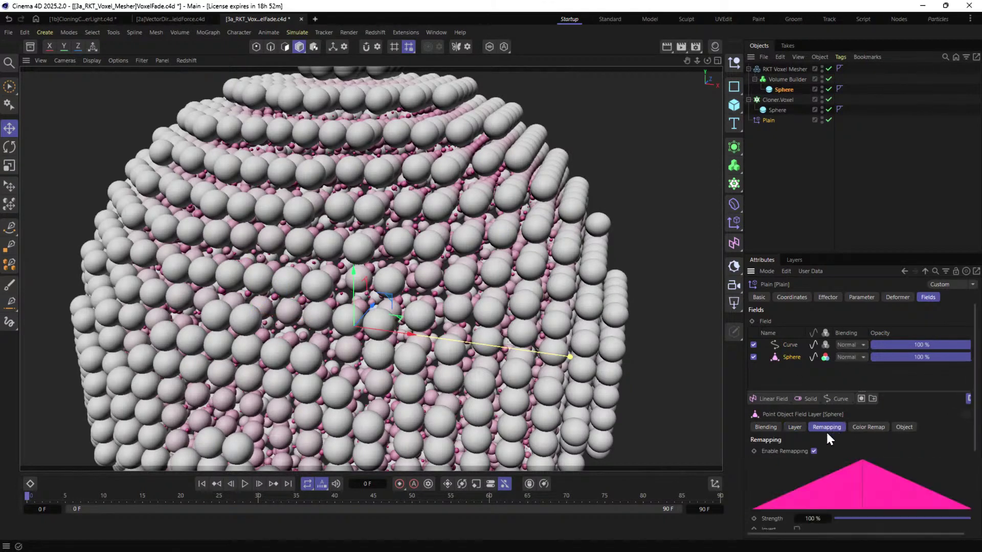
scroll(787, 450, down, 2)
click(796, 467)
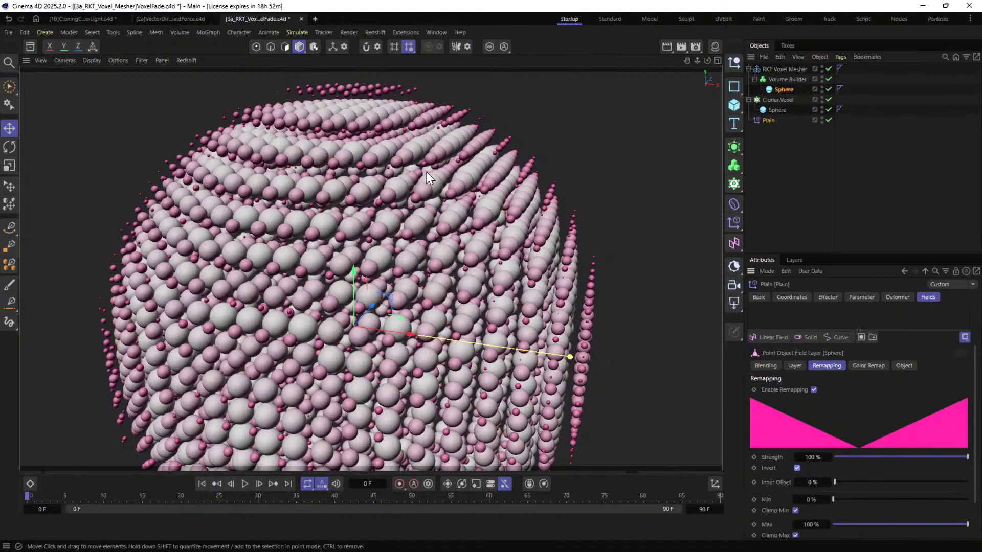
alt+drag(451, 207, 491, 266)
scroll(819, 368, up, 3)
Reshape the Plain effector's Curve layer into an S-curve with flat tangents at both ends.
click(787, 345)
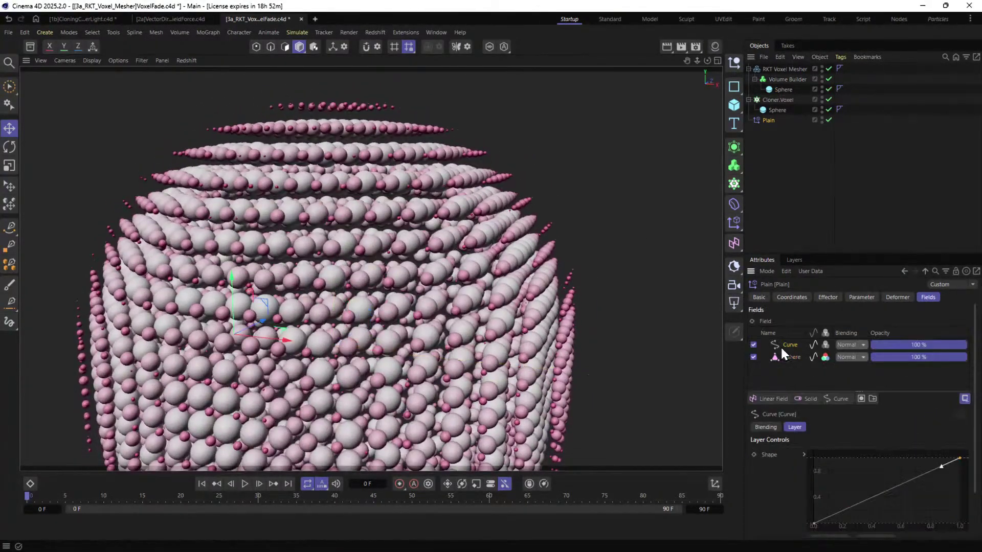
drag(943, 473, 918, 462)
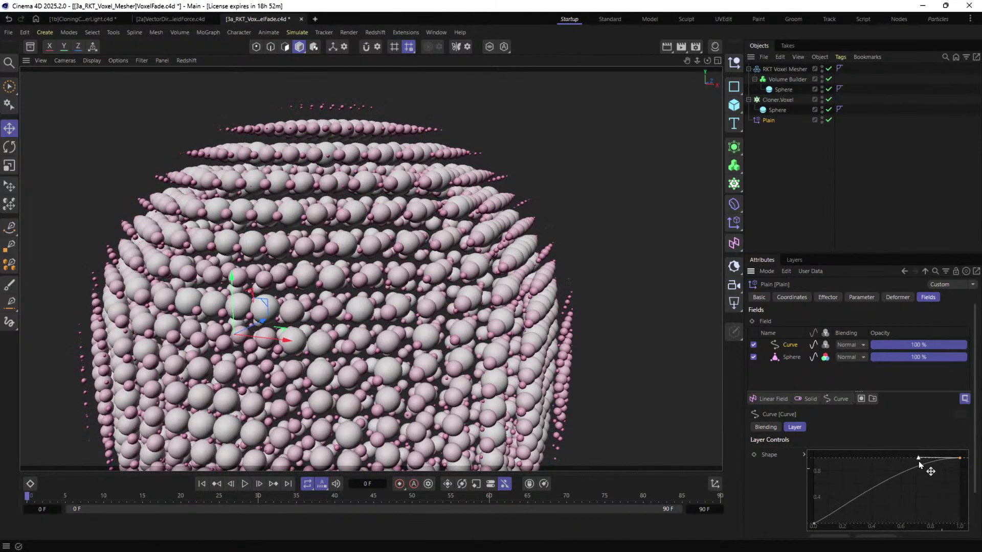
click(813, 522)
drag(835, 520, 855, 527)
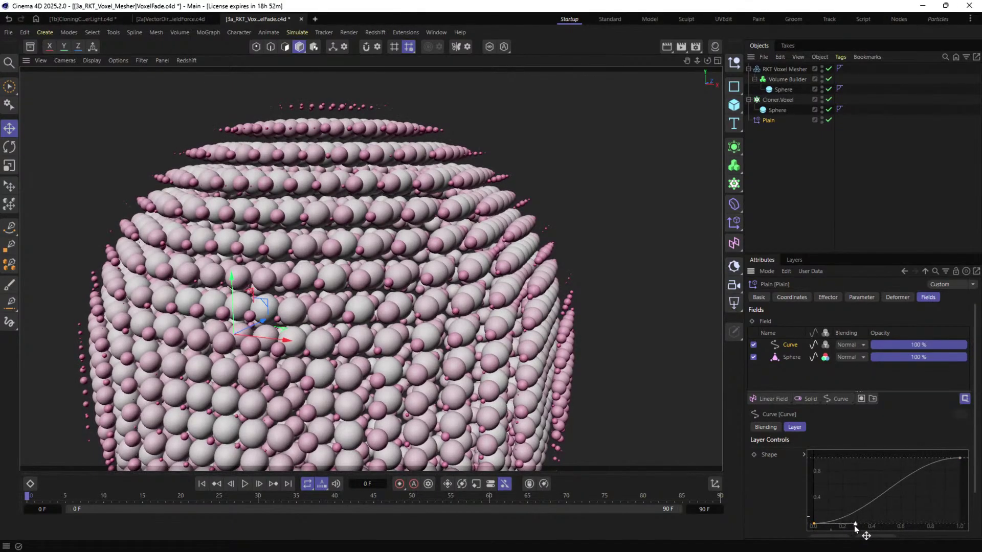
alt+drag(437, 318, 471, 341)
scroll(471, 342, down, 3)
Set the Sphere field layer's color remap mode to Gradient and review the clone colors and remapping settings.
click(791, 357)
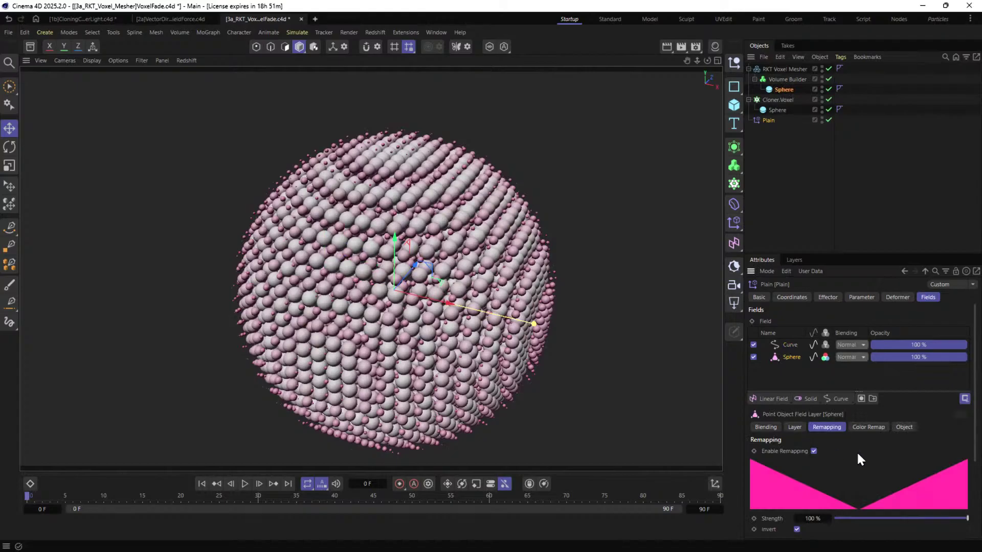
click(868, 427)
click(824, 451)
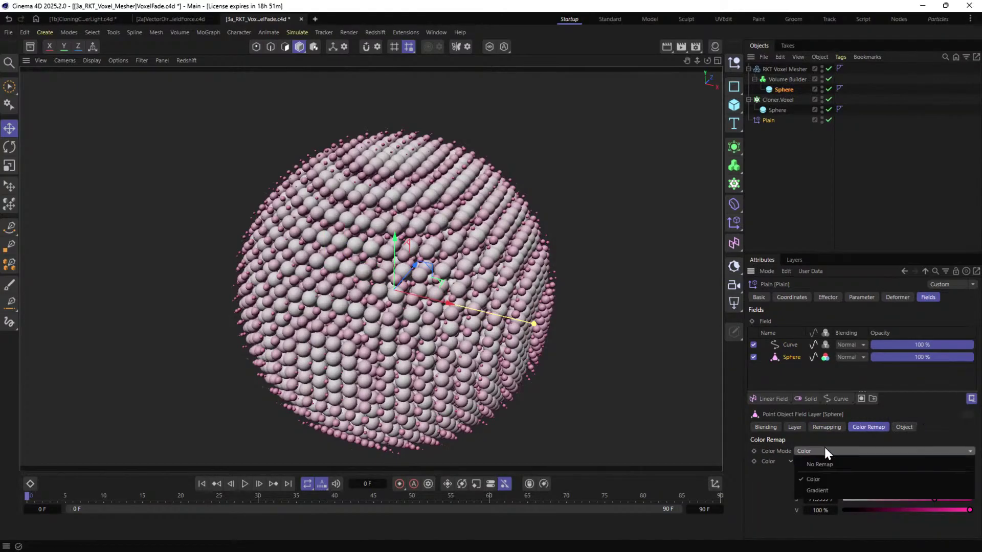
click(834, 491)
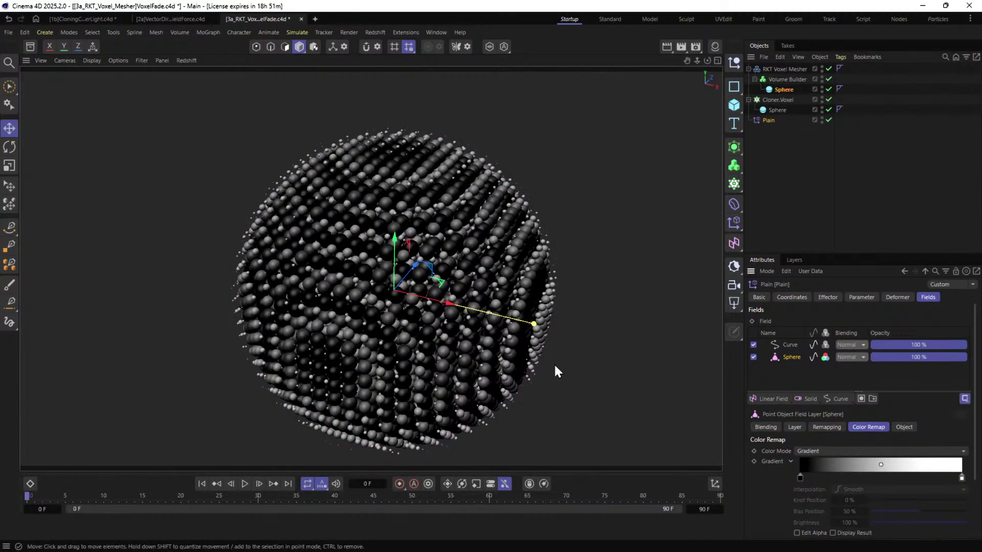
scroll(471, 287, up, 10)
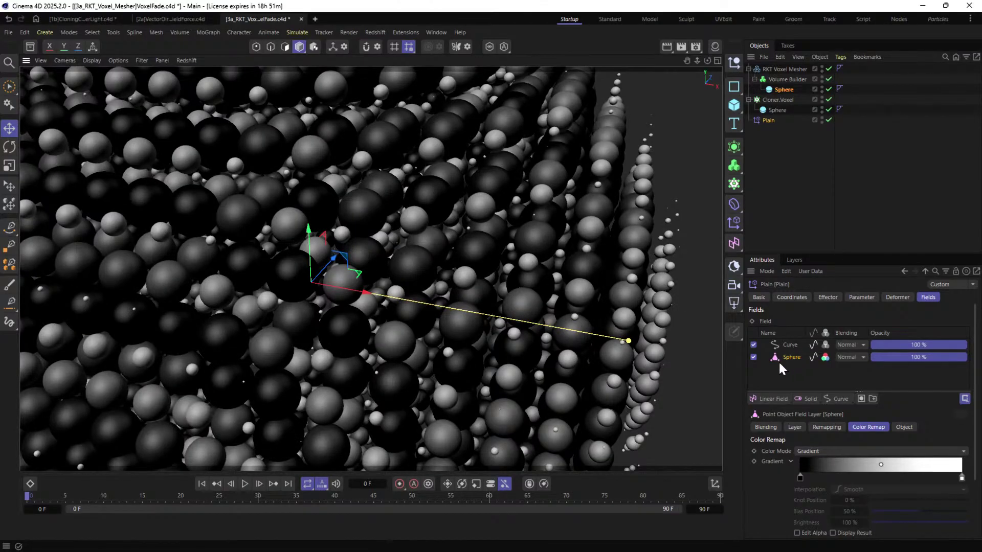
click(818, 428)
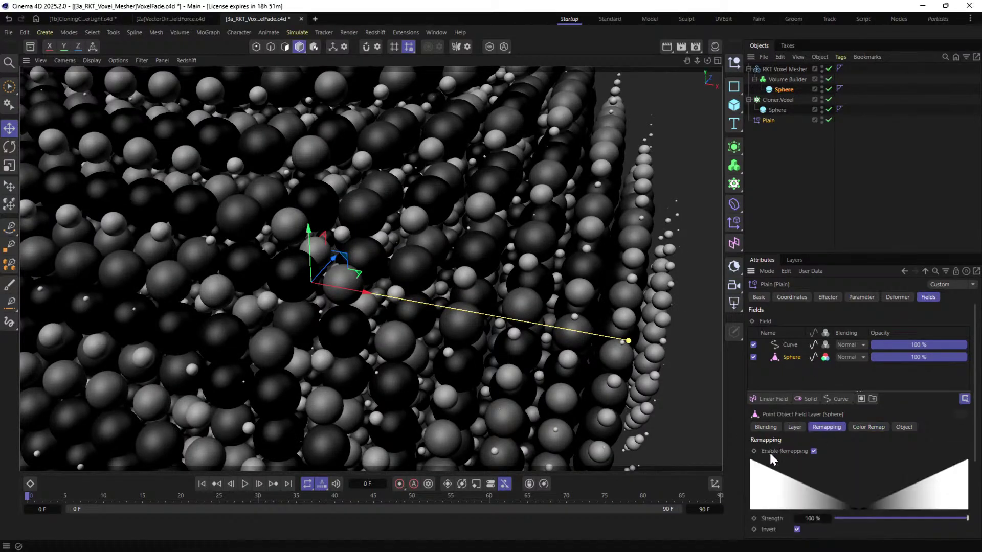
scroll(772, 453, down, 3)
scroll(532, 274, down, 10)
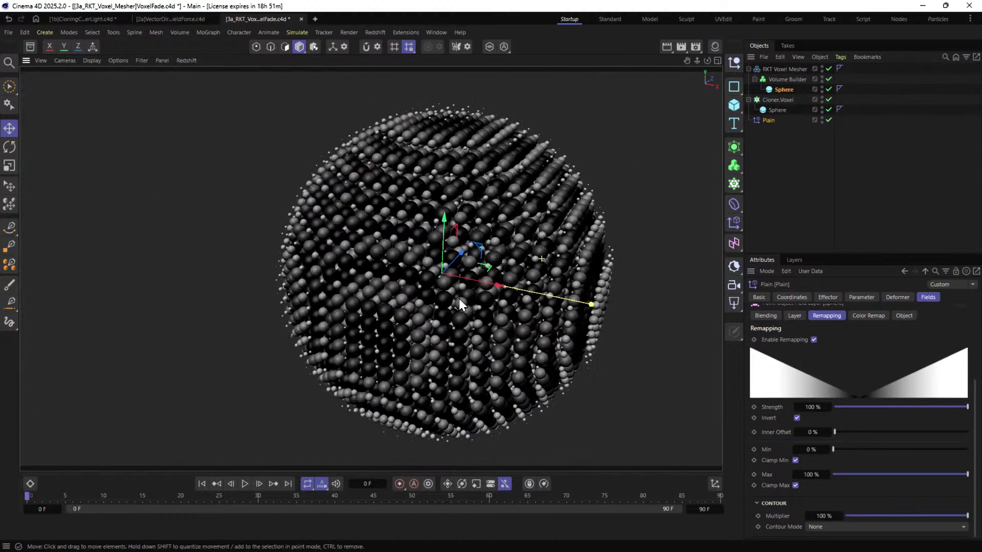
scroll(785, 359, up, 3)
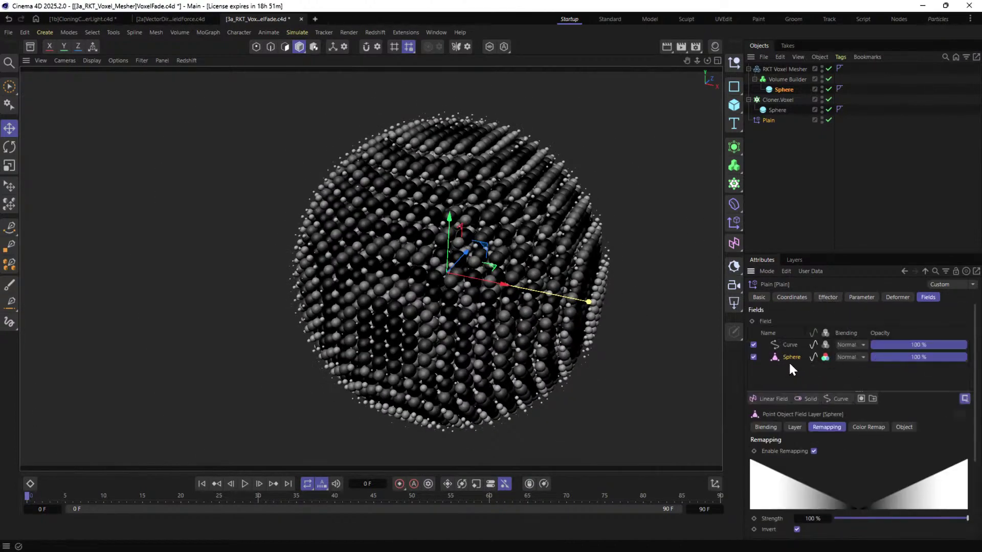
Load a rainbow gradient preset into the Sphere field layer's Color Remap, check the clones, and switch off the layer's color channel.
click(868, 427)
scroll(802, 460, down, 3)
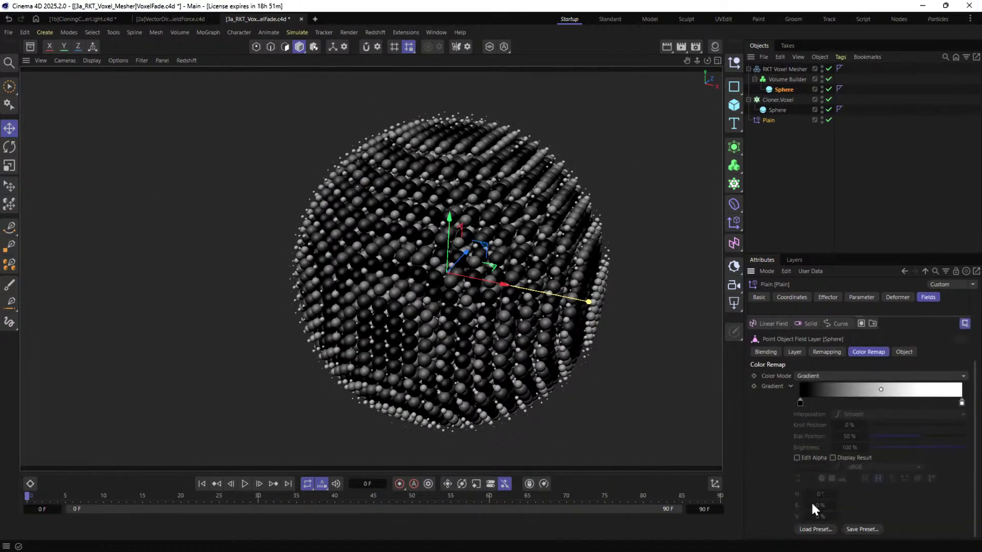
click(812, 528)
double_click(952, 384)
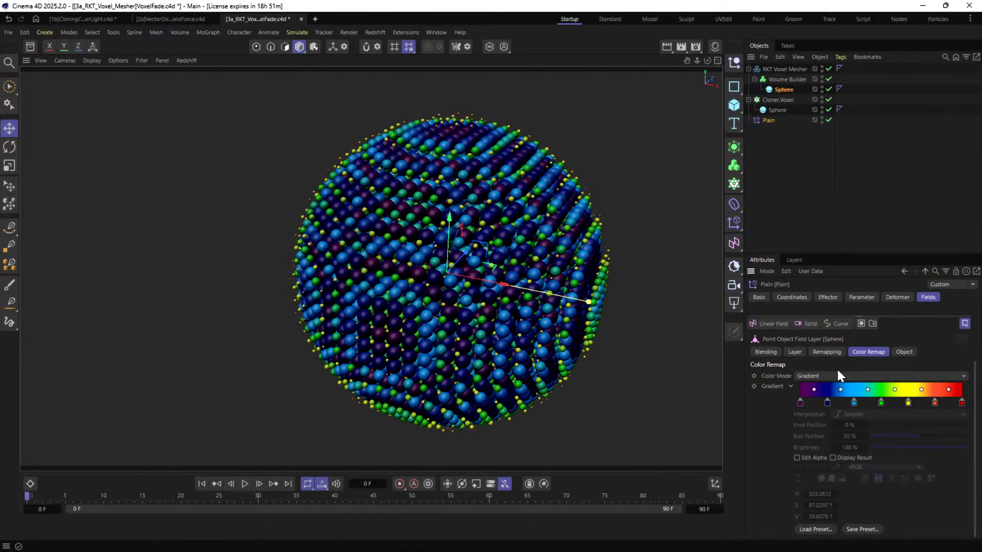
scroll(849, 370, up, 3)
click(825, 356)
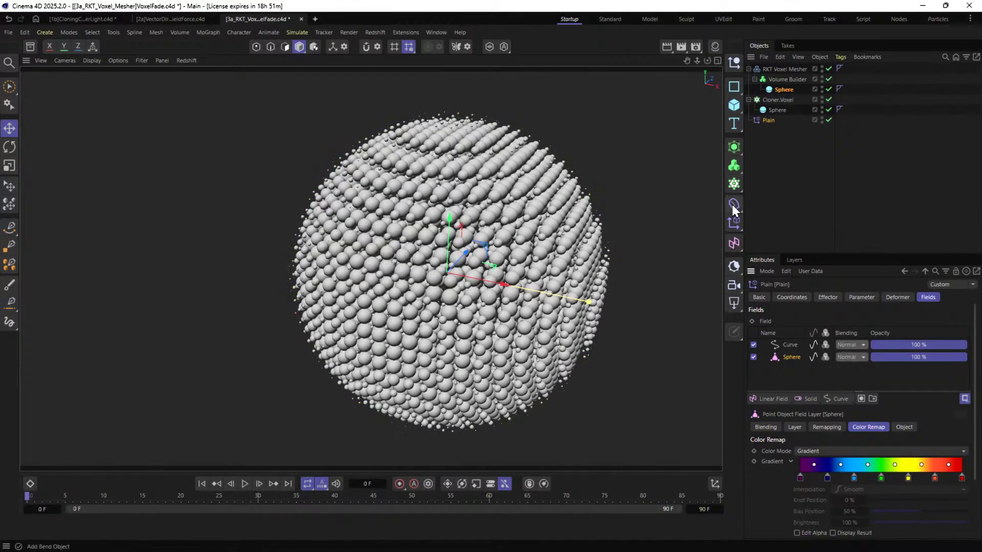
Shift the Volume Builder's sphere and save the scene as a new "b" version of the RKT_Voxel_Mesher VoxelFade file.
click(784, 90)
drag(567, 270, 431, 241)
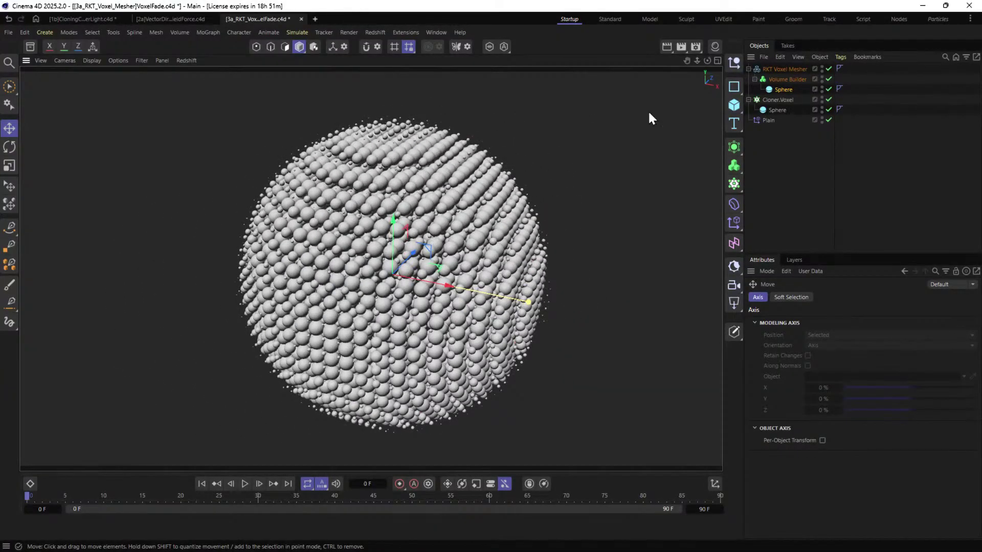
key(ctrl+shift+s)
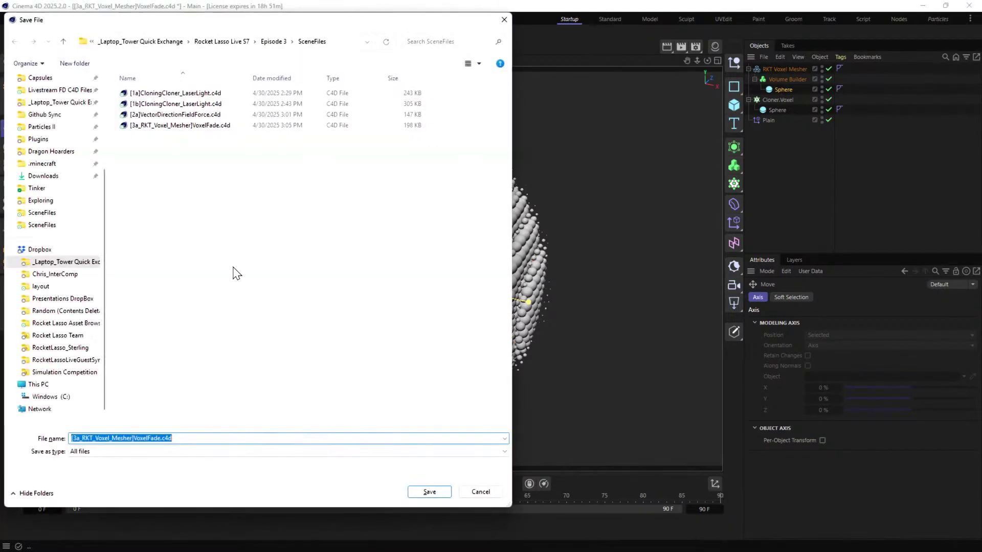
click(80, 438)
key(BackSpace)
text(b)
key(Return)
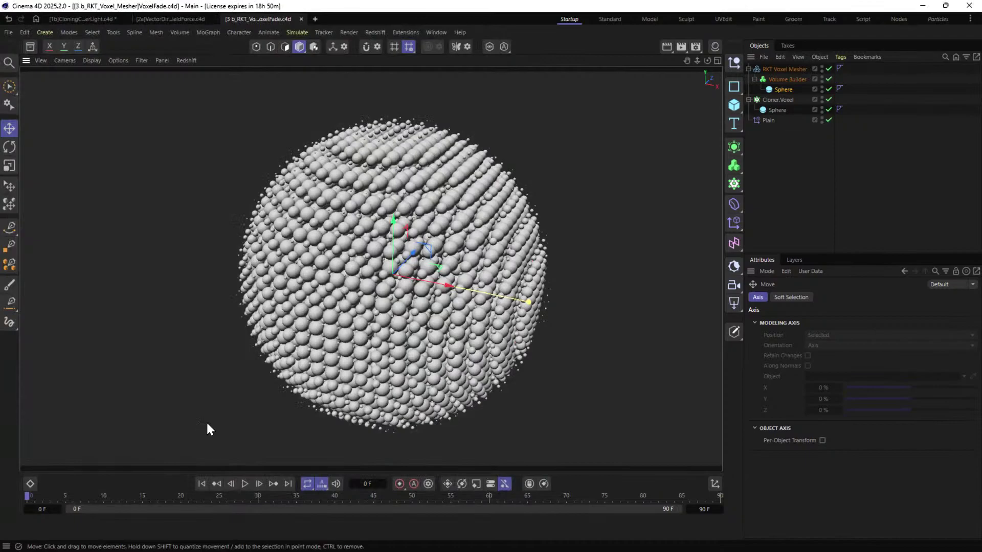
Delete the selected sphere and add a cube measuring 10 cm in X, Y and Z.
key(Delete)
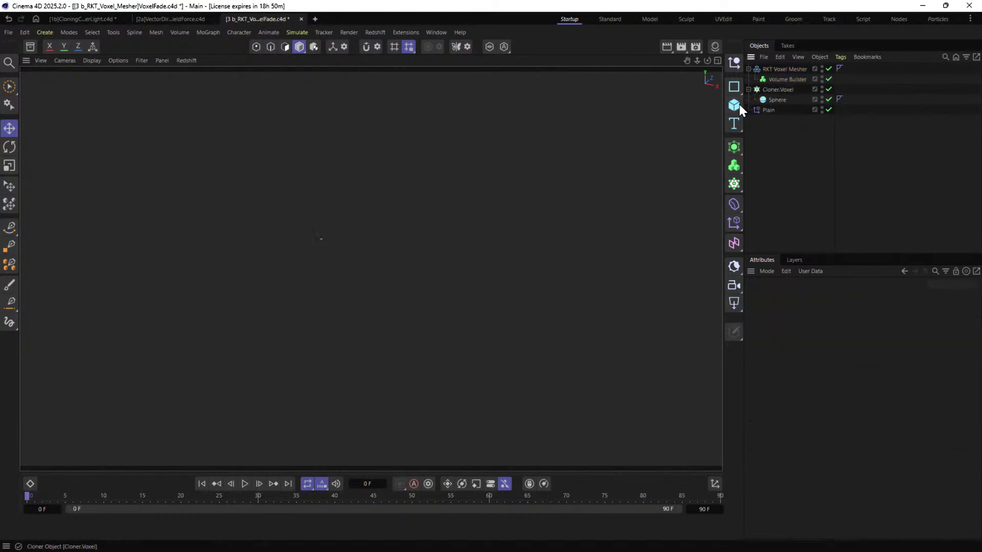
click(734, 105)
click(828, 323)
text(10)
key(Tab)
text(10)
key(Tab)
text(10)
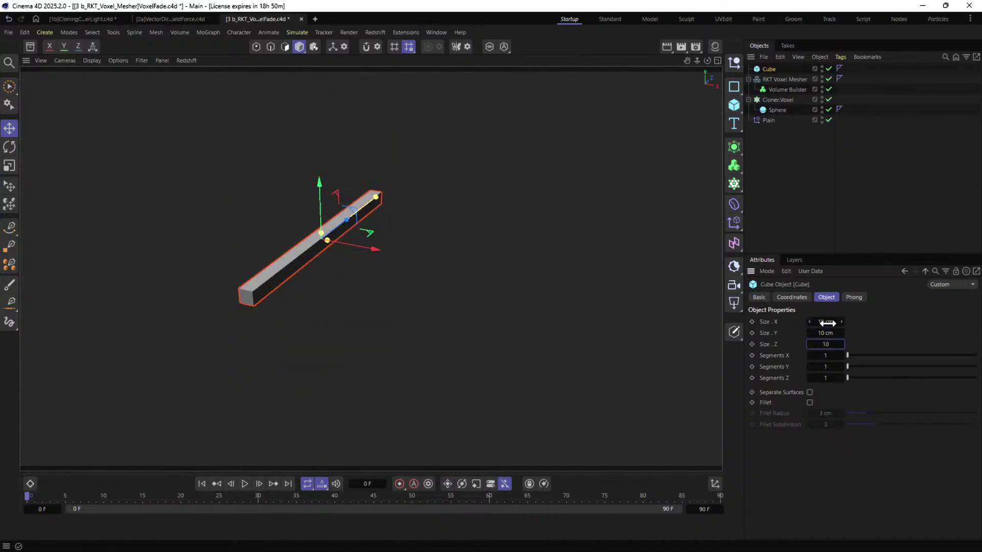
key(Return)
drag(768, 69, 853, 110)
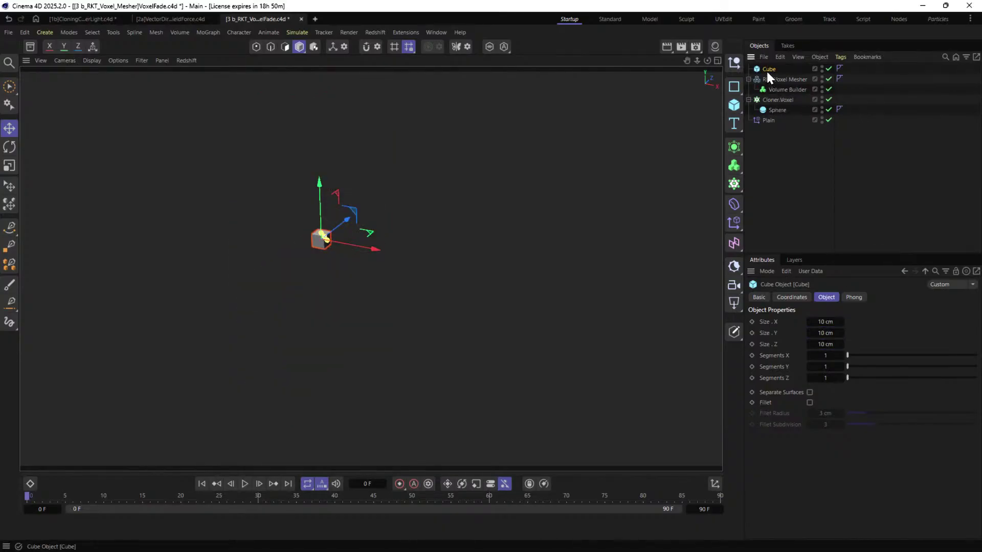
Restore the Volume Builder's sphere and put the 10 cm cube into Cloner.Voxel in place of its sphere.
key(ctrl+z)
key(ctrl+z)
key(ctrl+z)
key(ctrl+z)
key(ctrl+z)
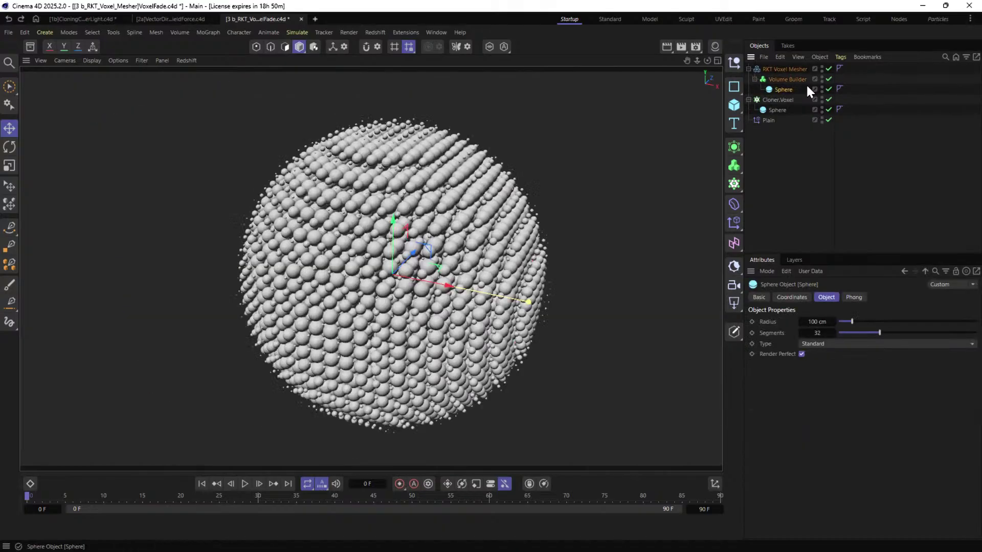
key(ctrl+z)
key(ctrl+z)
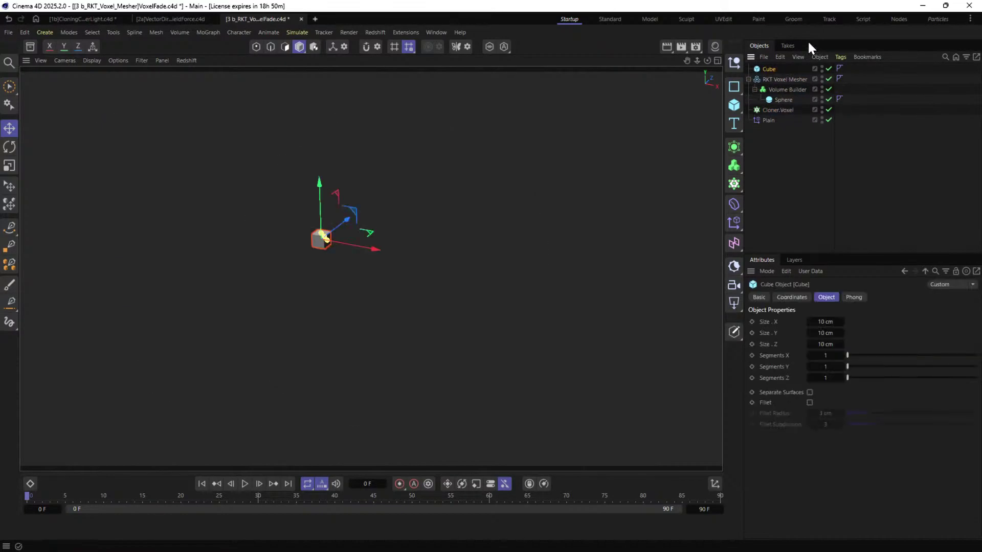
drag(770, 70, 769, 109)
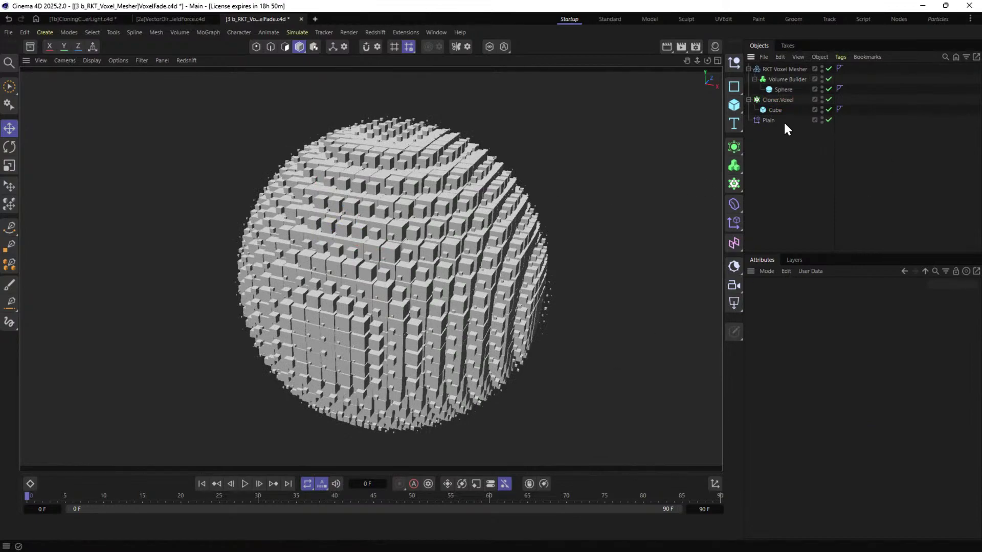
Move the Volume Builder's sphere around and check how the cube clones fade over its surface.
click(783, 89)
key(e)
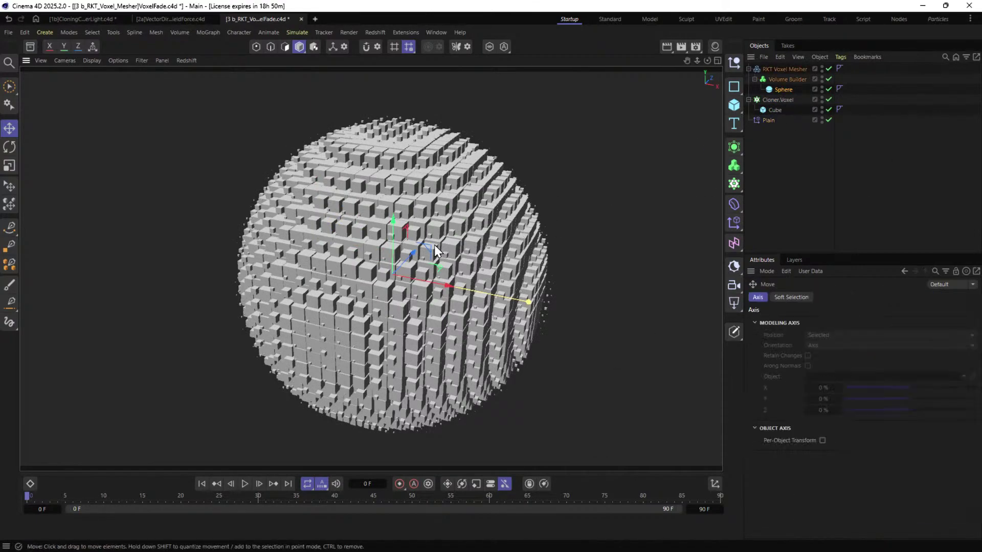
drag(490, 237, 447, 123)
drag(490, 167, 504, 171)
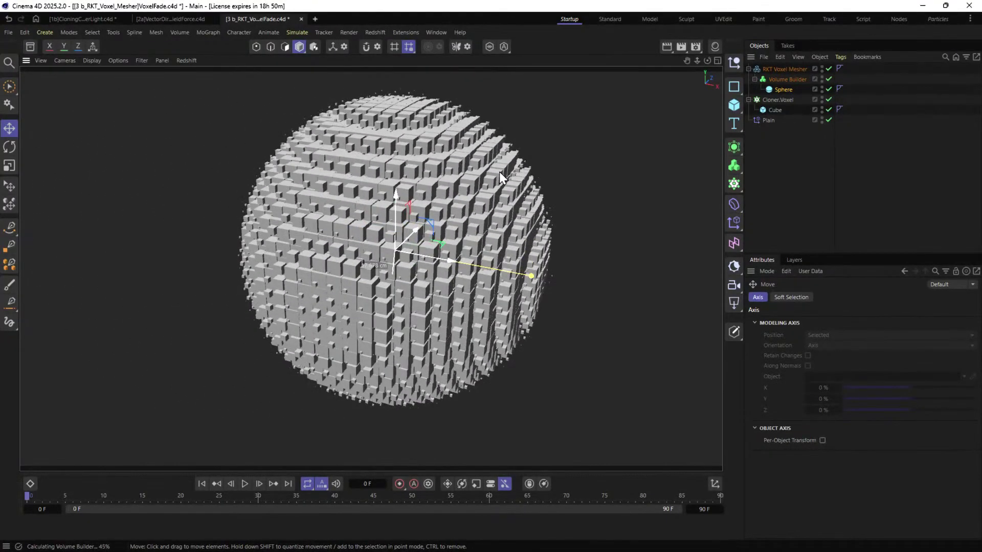
click(755, 99)
click(772, 78)
click(783, 89)
drag(673, 124, 473, 145)
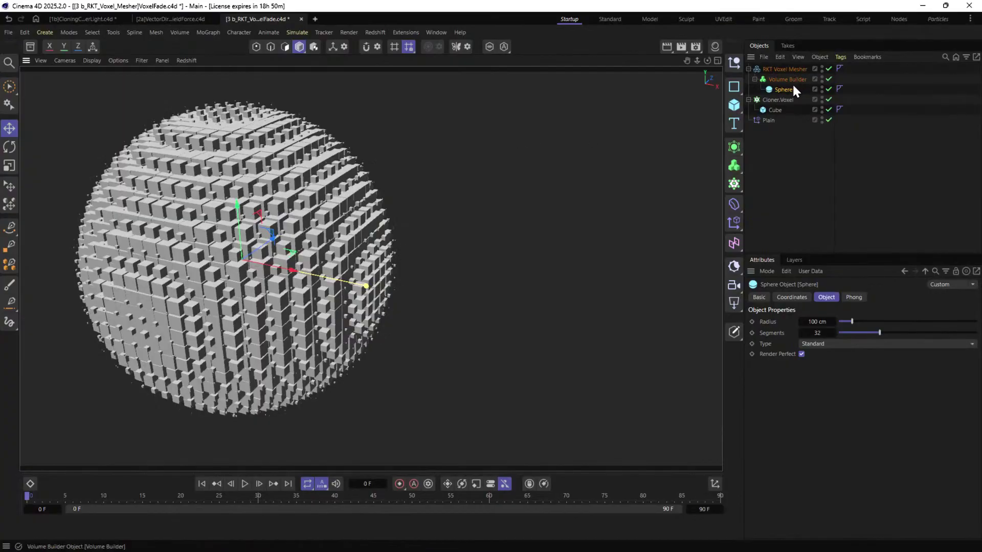
Try adding a 200 cm cube to the Volume Builder above the sphere and inspect the clones from several angles.
click(733, 105)
drag(768, 69, 783, 98)
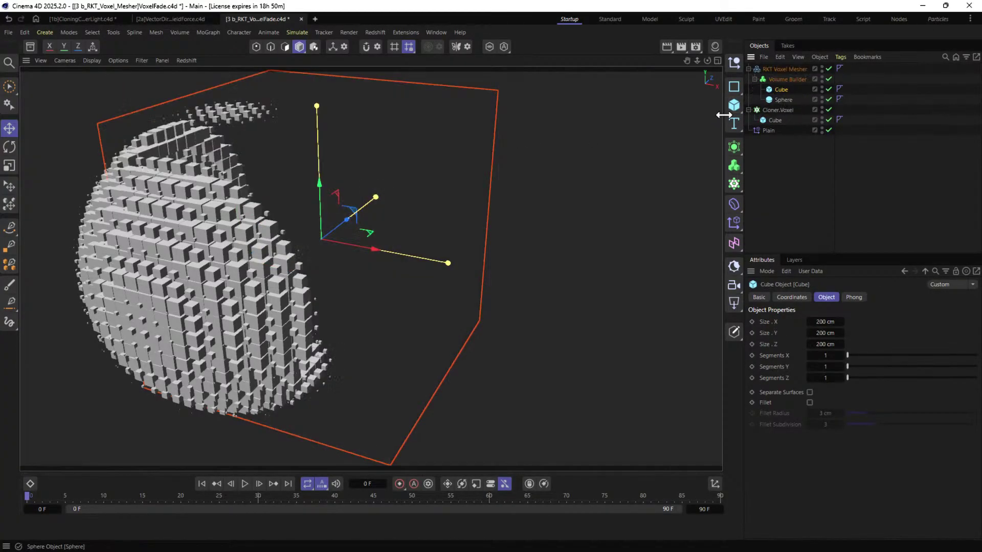
alt+drag(505, 189, 460, 208)
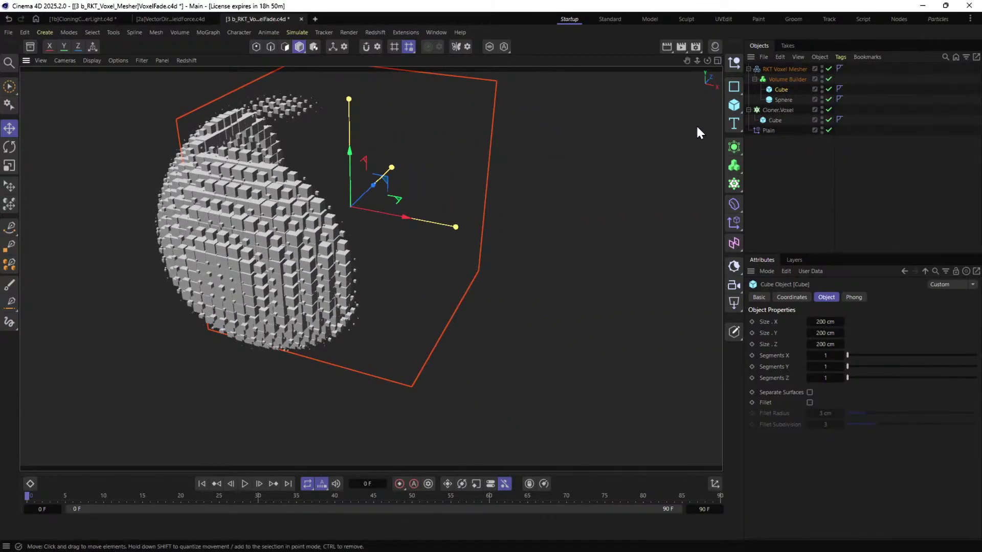
alt+drag(428, 207, 627, 215)
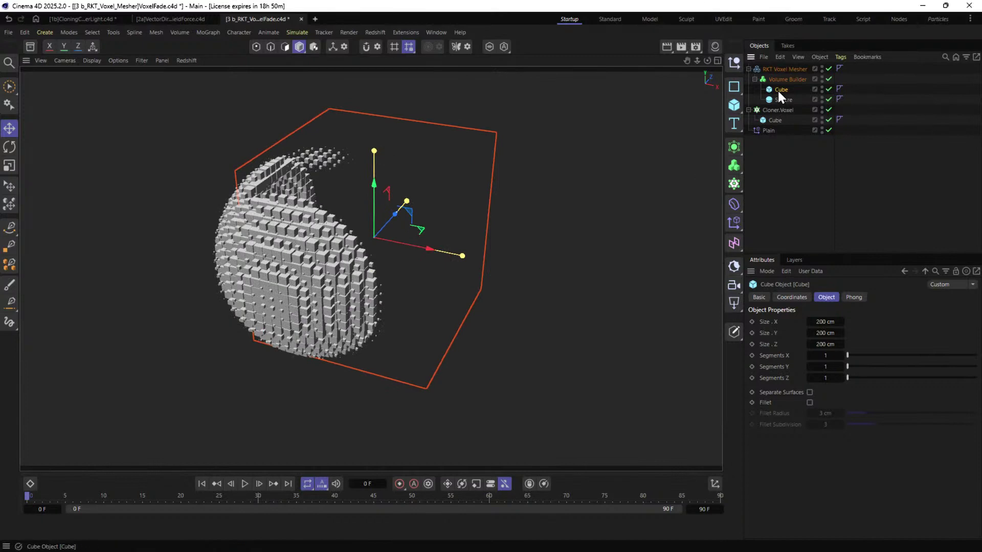
alt+drag(396, 218, 422, 181)
drag(596, 186, 388, 199)
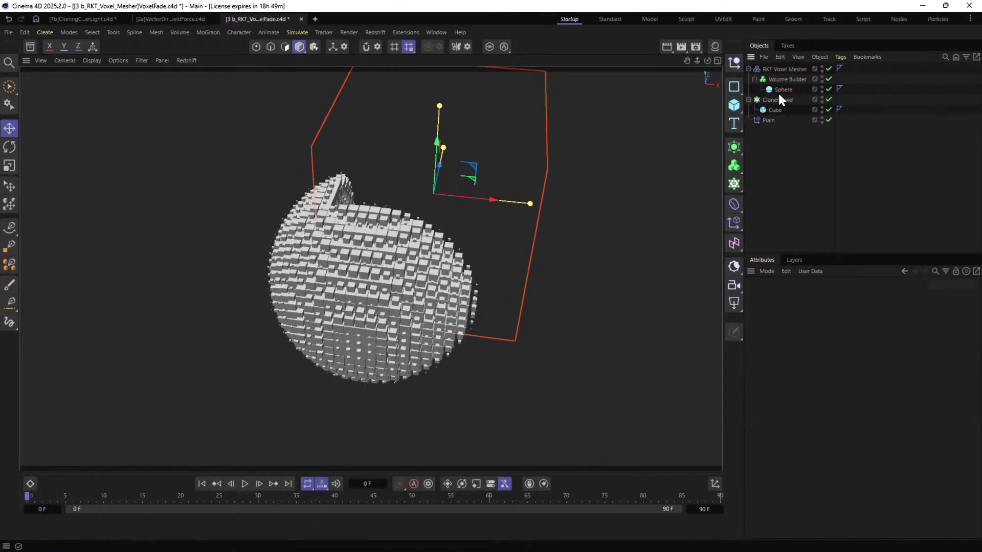
key(Delete)
Wrap the Volume Builder's sphere in a Connect object with Weld off and check its entry in the Volume Builder's object list.
click(781, 91)
click(733, 147)
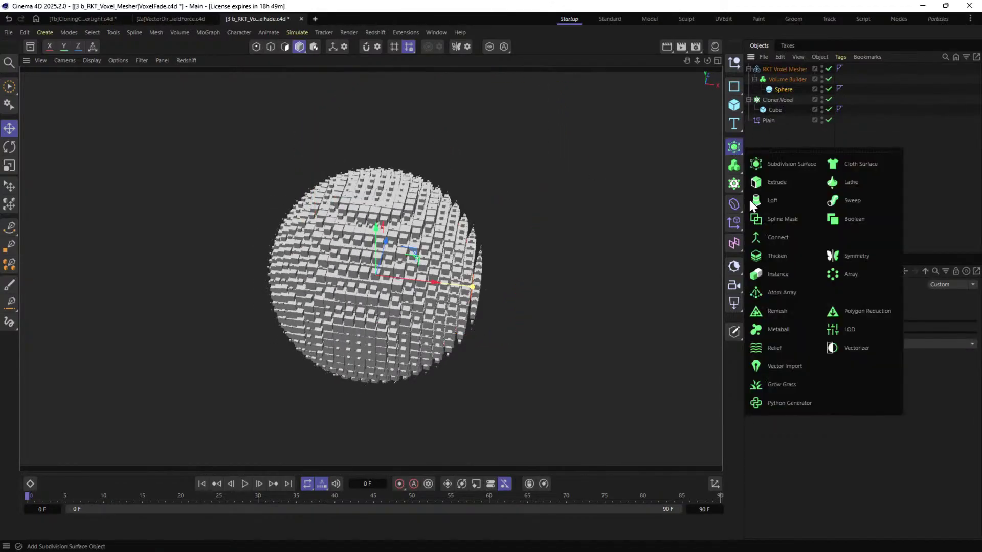
alt+click(777, 237)
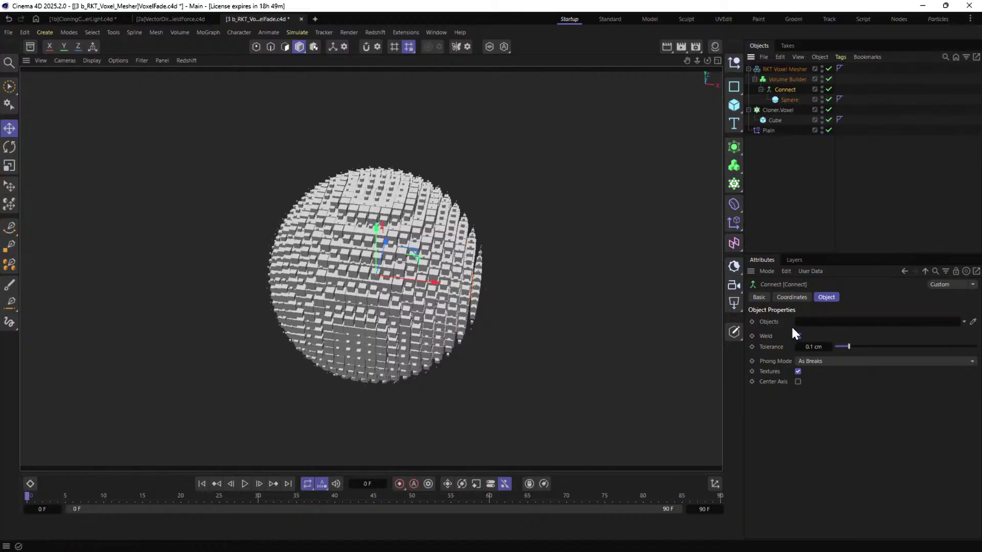
click(786, 79)
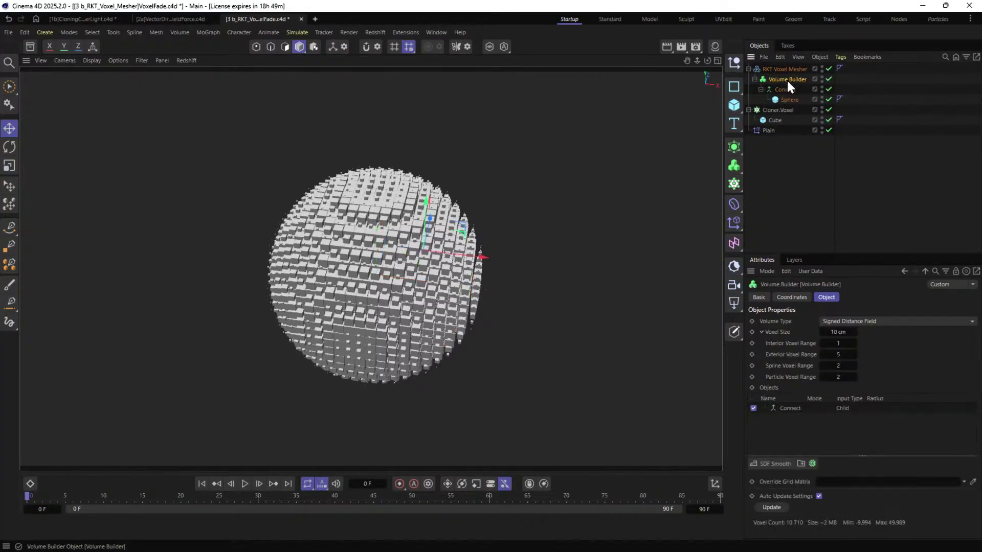
click(789, 408)
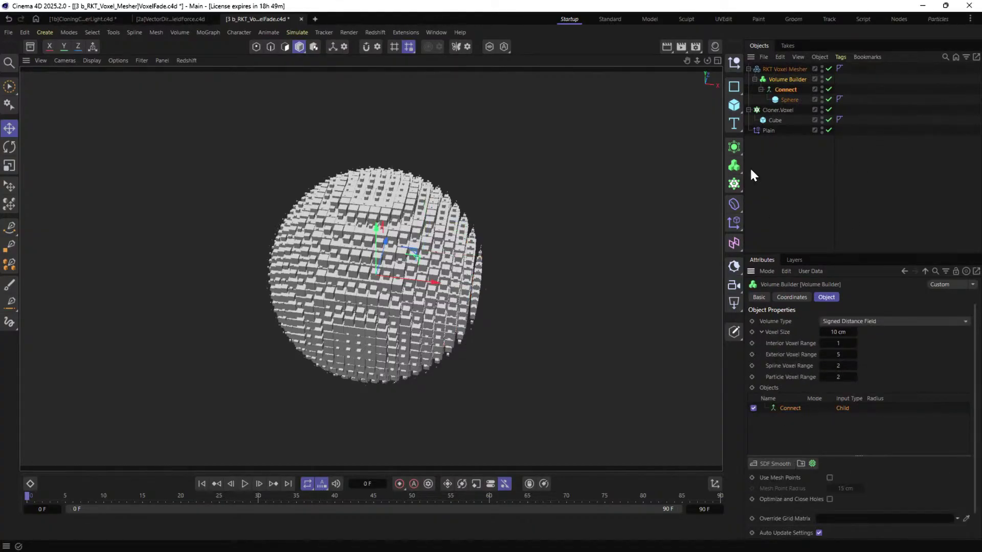
Replace the Sphere source of the Plain effector's point object field with the Connect object and test it by moving the sphere.
click(764, 128)
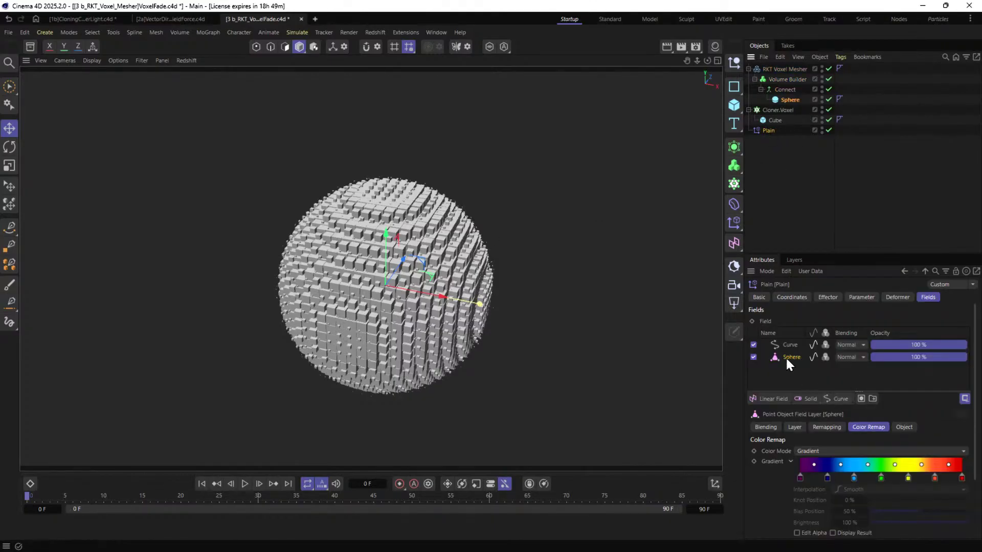
drag(769, 89, 789, 359)
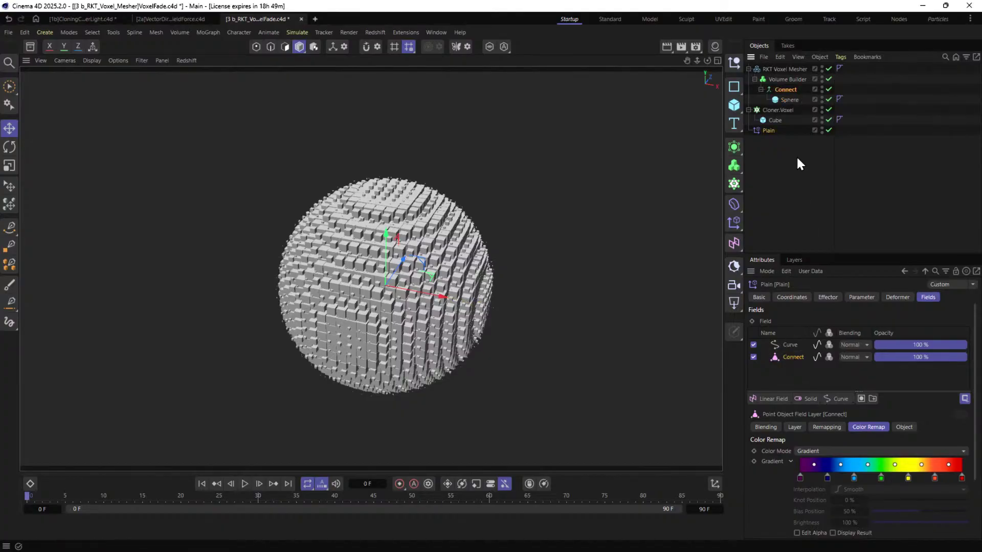
click(782, 99)
drag(520, 287, 467, 243)
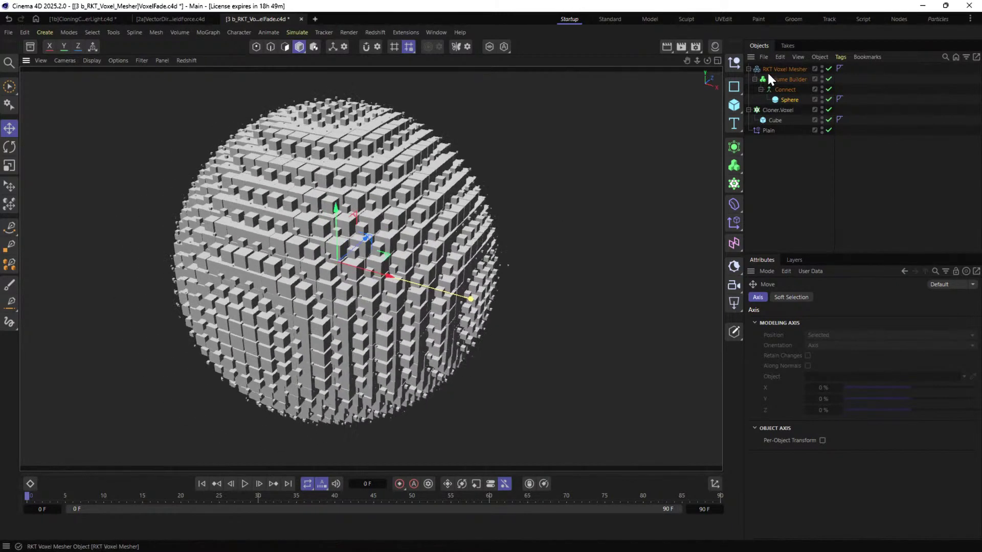
Add a 200 cm cube above the sphere inside the Connect object and check the Volume Builder and Plain effector setup.
click(734, 105)
drag(768, 70, 790, 111)
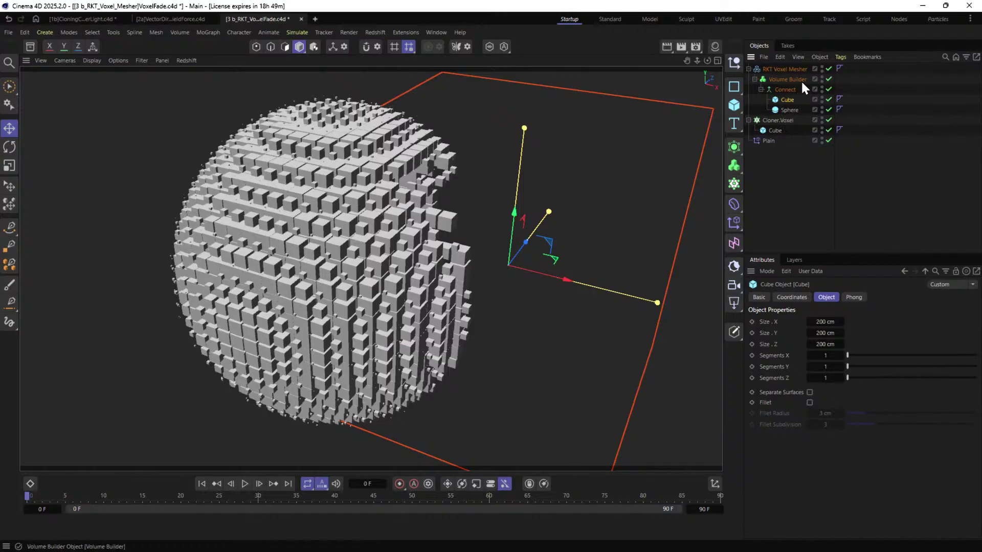
alt+drag(458, 220, 590, 197)
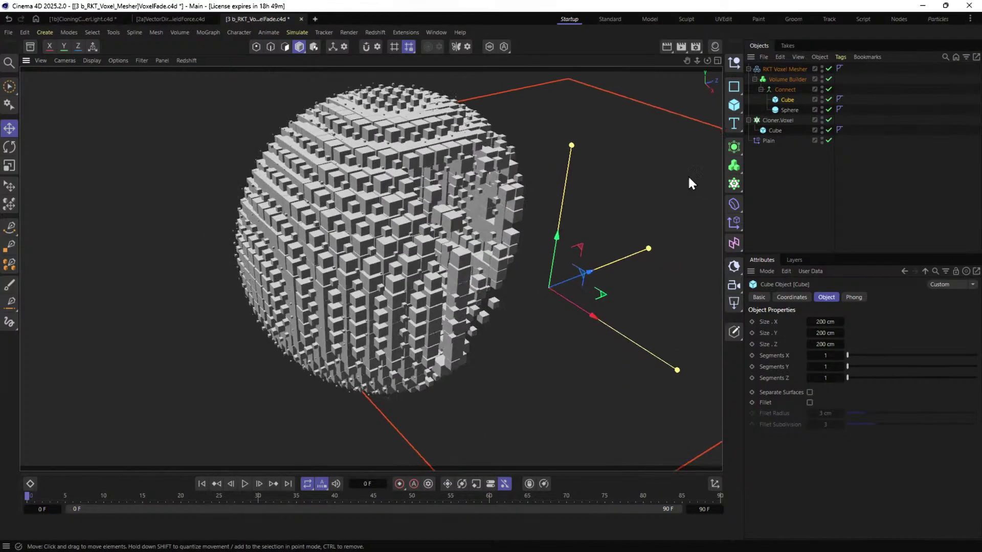
click(790, 80)
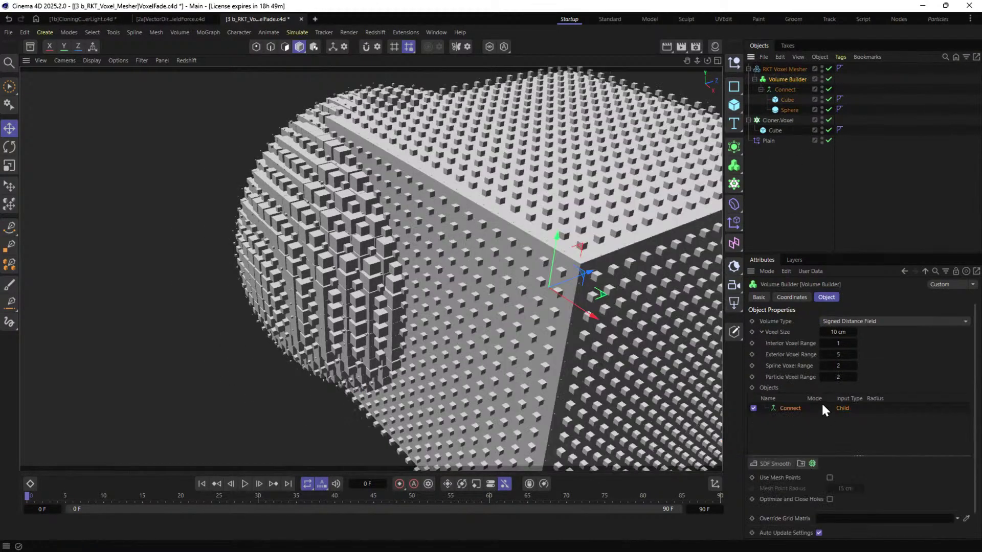
alt+drag(628, 235, 820, 123)
click(787, 100)
click(777, 89)
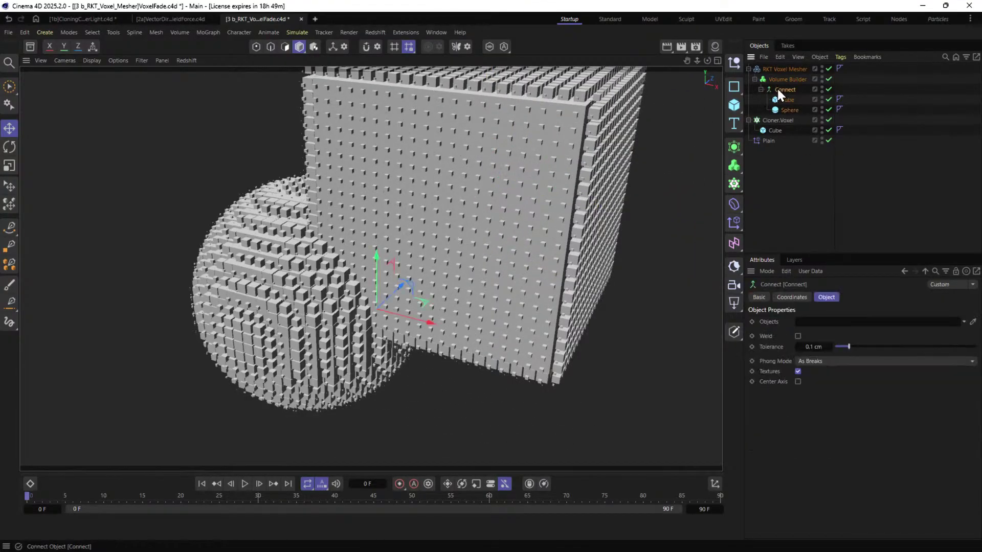
click(784, 79)
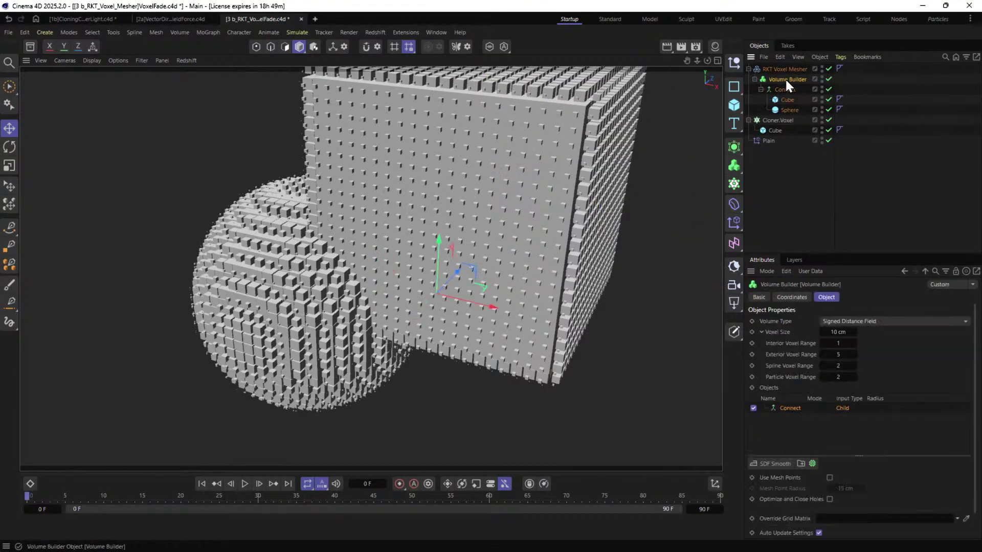
click(768, 140)
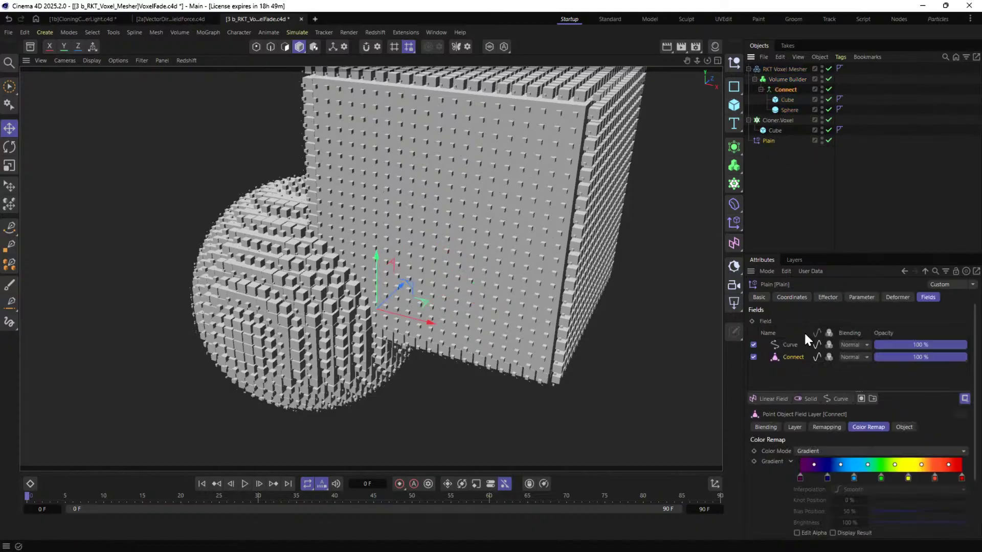
Rotate and move the cube inside the Connect object, and inspect the clones on the combined shape from several angles.
click(797, 101)
alt+drag(527, 157, 478, 207)
key(r)
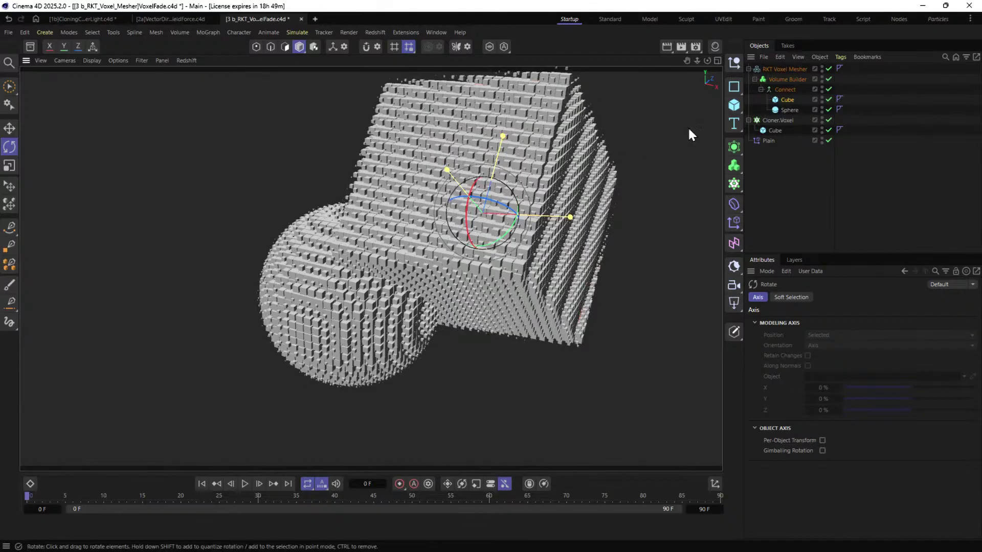
key(ctrl+z)
key(ctrl+y)
key(e)
drag(446, 172, 455, 125)
click(477, 237)
alt+drag(477, 238, 272, 223)
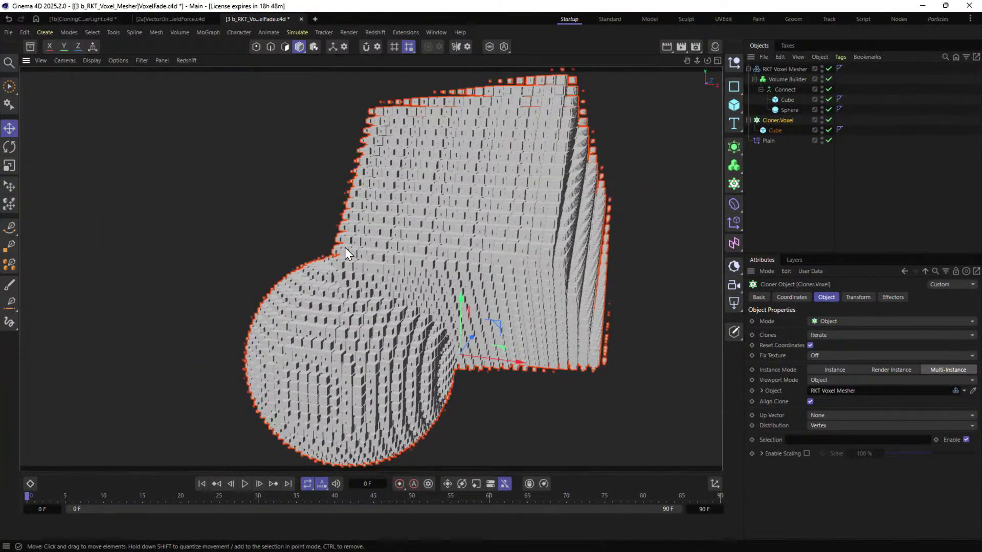
alt+drag(501, 189, 392, 241)
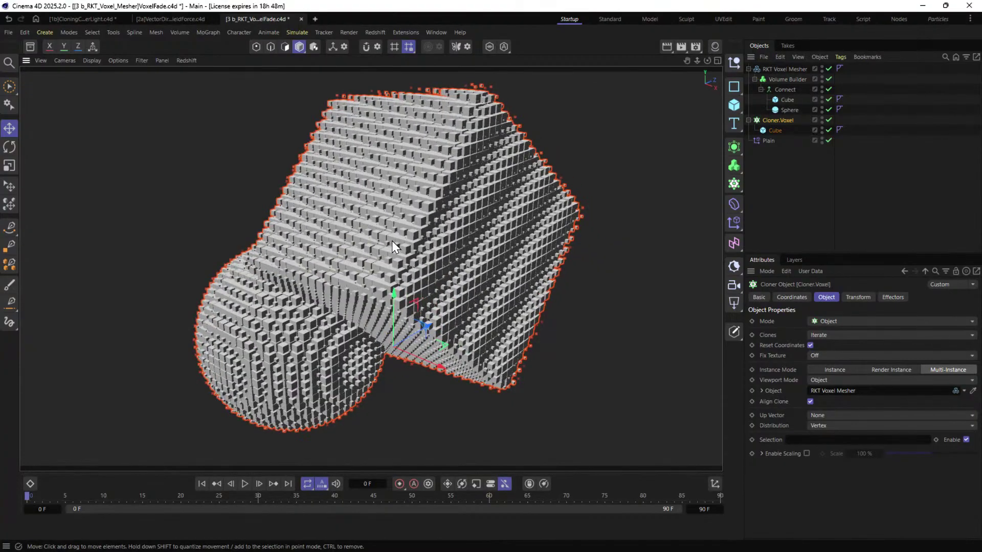
Save the scene under the new name [3c_RKT_Voxel_Mesher]VoxelFade.c4d in the SceneFiles folder.
key(ctrl+shift+s)
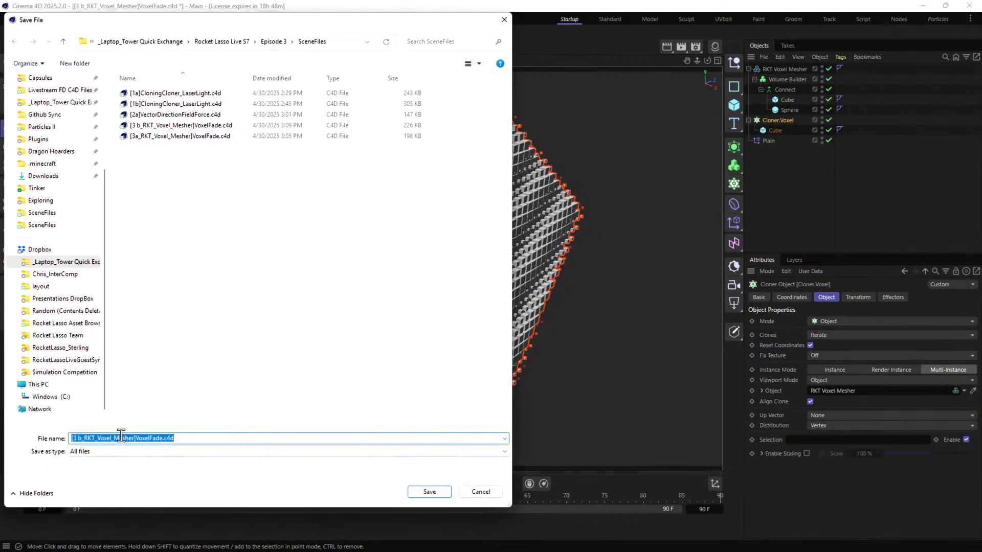
click(84, 438)
key(BackSpace)
key(BackSpace)
text(c_)
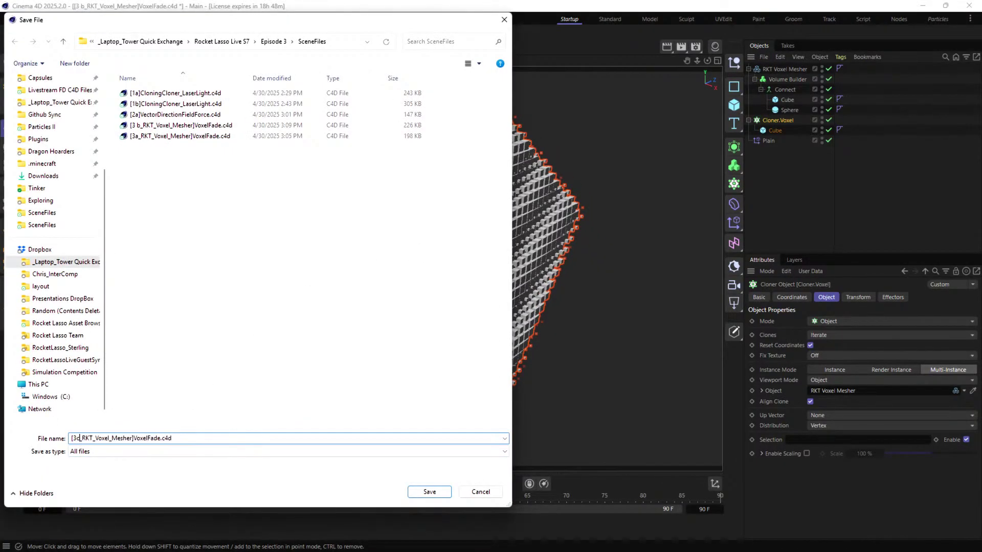
key(Return)
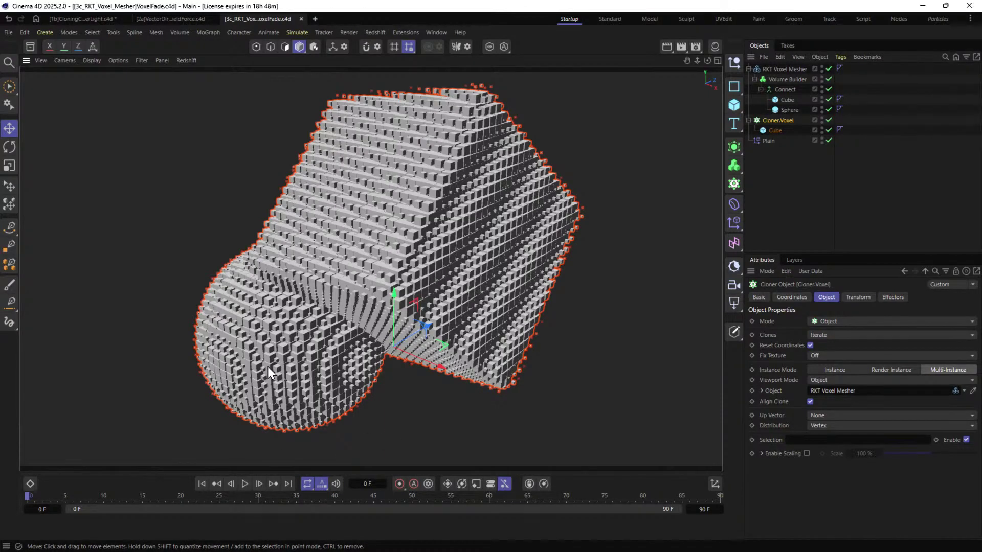
Inspect the cube clones close up around the area where the sphere meets the cube.
scroll(271, 320, down, 6)
alt+drag(261, 311, 295, 308)
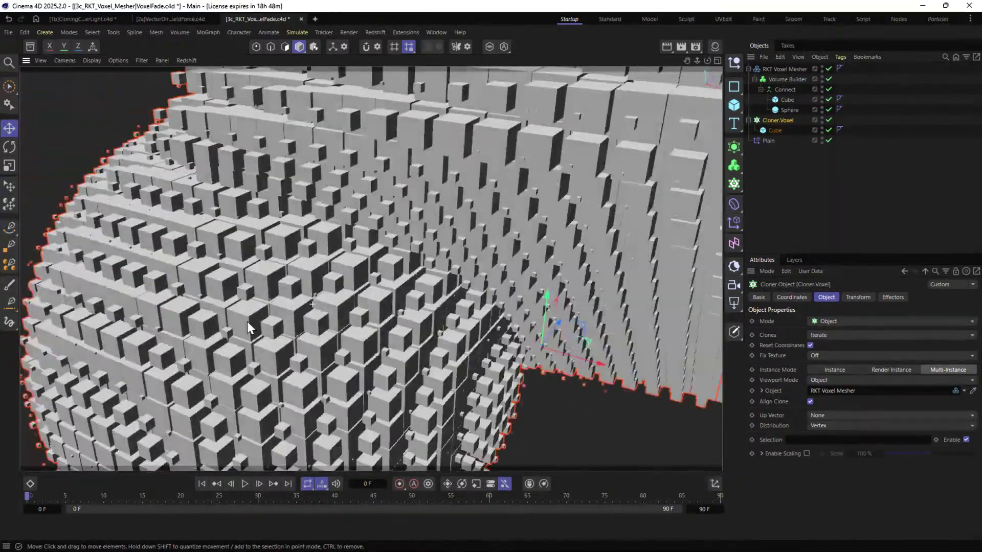
scroll(295, 308, up, 5)
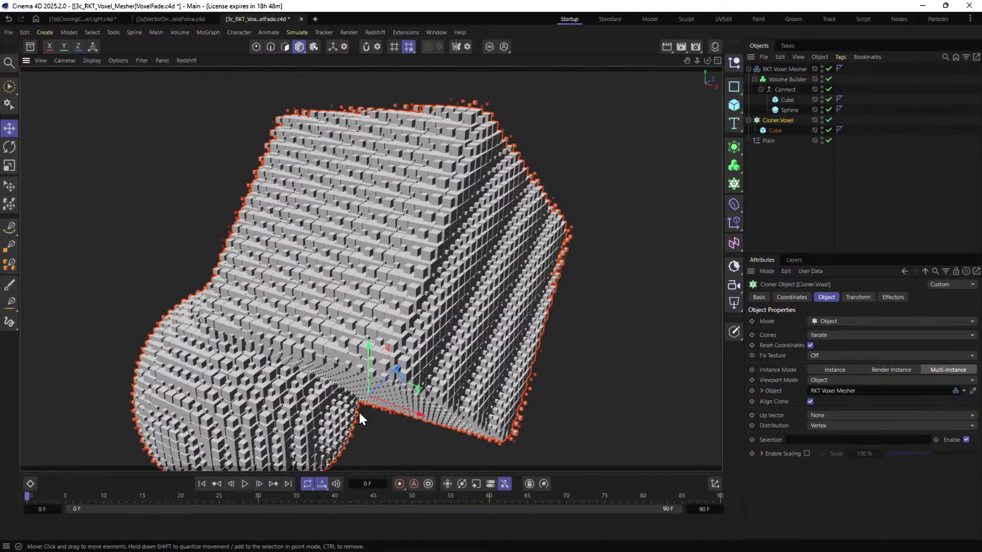
Paste the Slack community link into the stream chat and open rocketlasso.com in a separate maximized Firefox window.
key(ctrl+v)
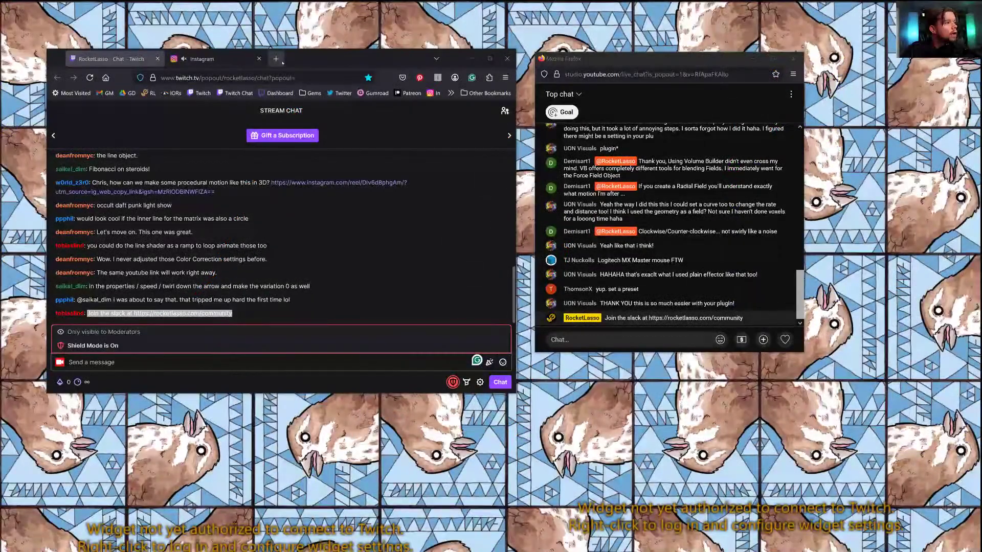
click(276, 59)
drag(305, 59, 378, 9)
double_click(484, 7)
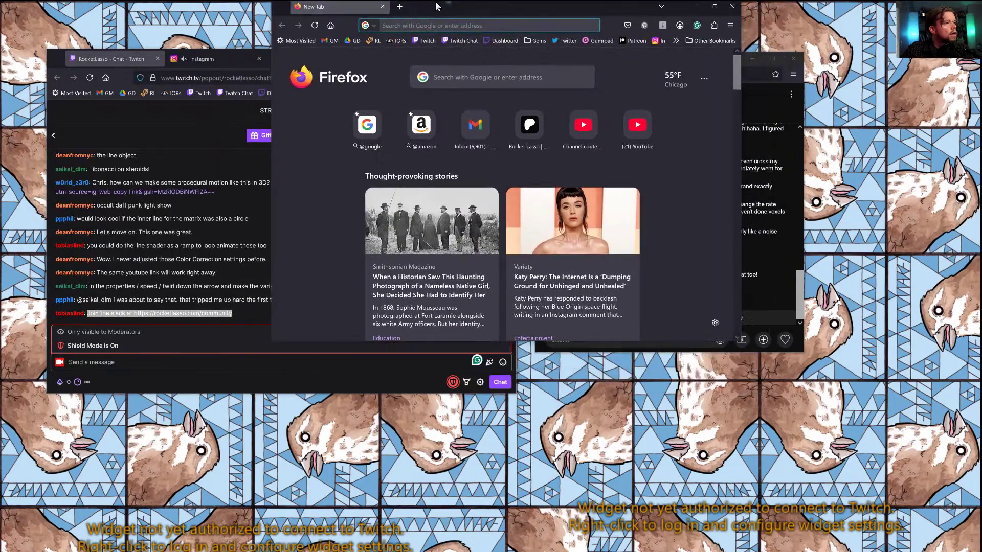
click(384, 30)
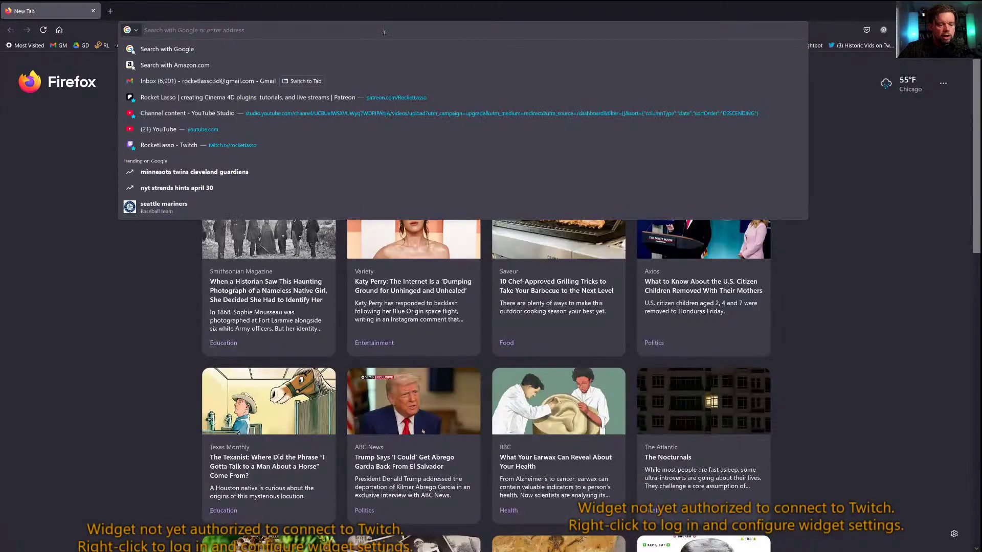
text(rocketlasso.com/)
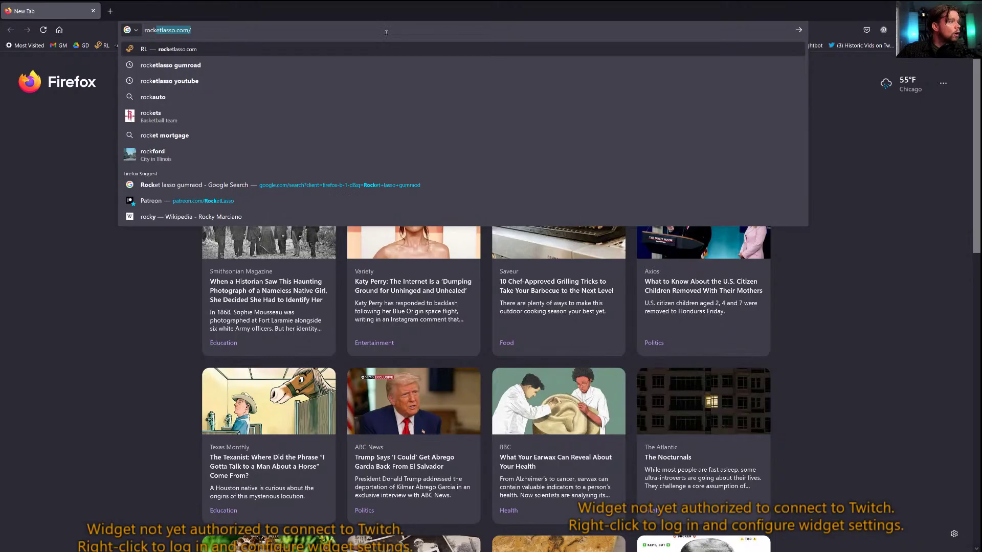
key(Return)
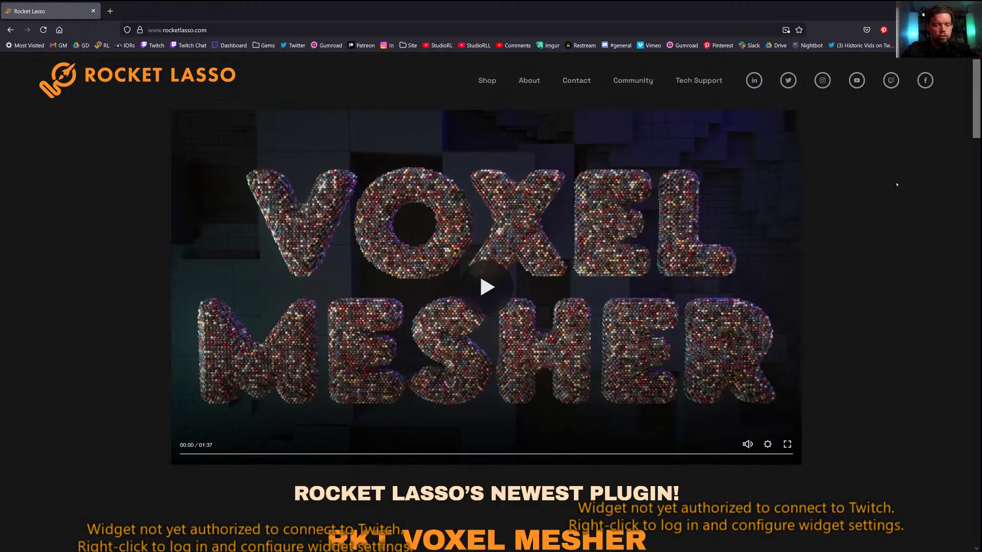
Look over the RKT Voxel Mesher promotion on the home page, including its Gumroad and training series links.
scroll(896, 185, down, 6)
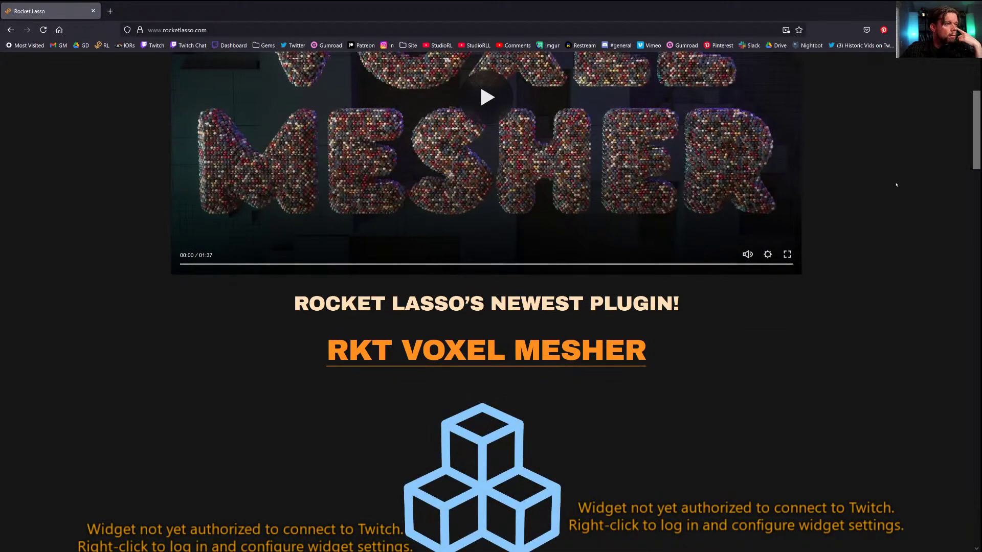
scroll(895, 184, down, 4)
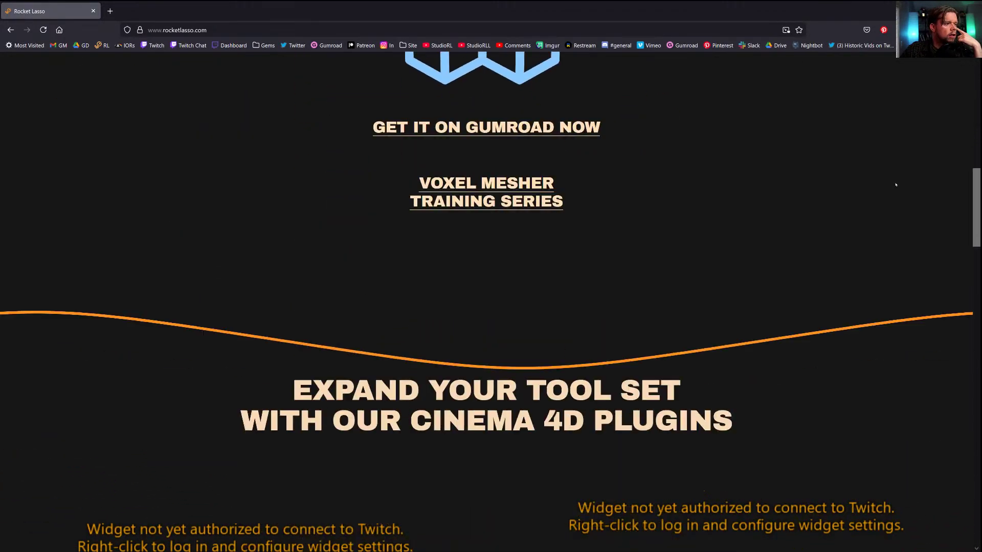
scroll(895, 184, up, 10)
scroll(462, 451, down, 2)
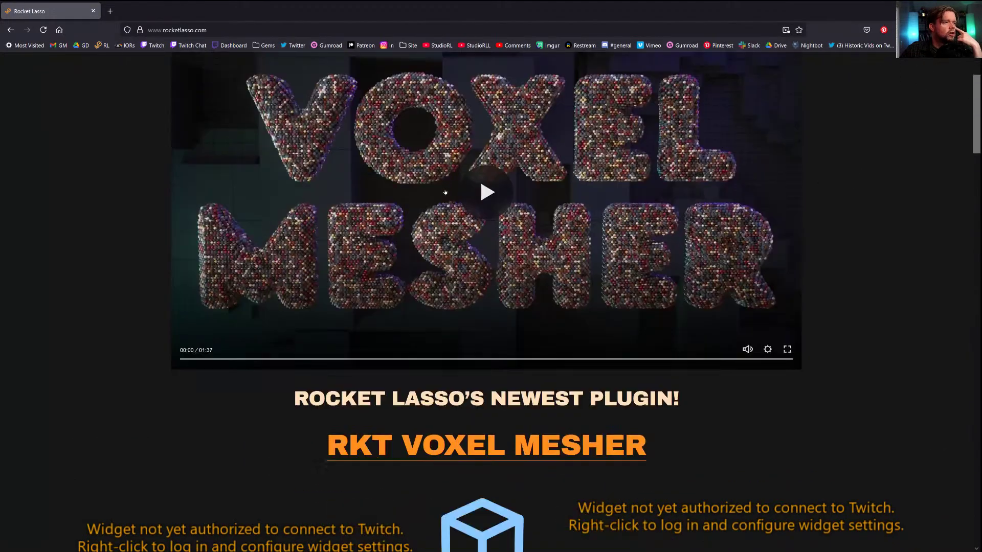
scroll(462, 451, down, 4)
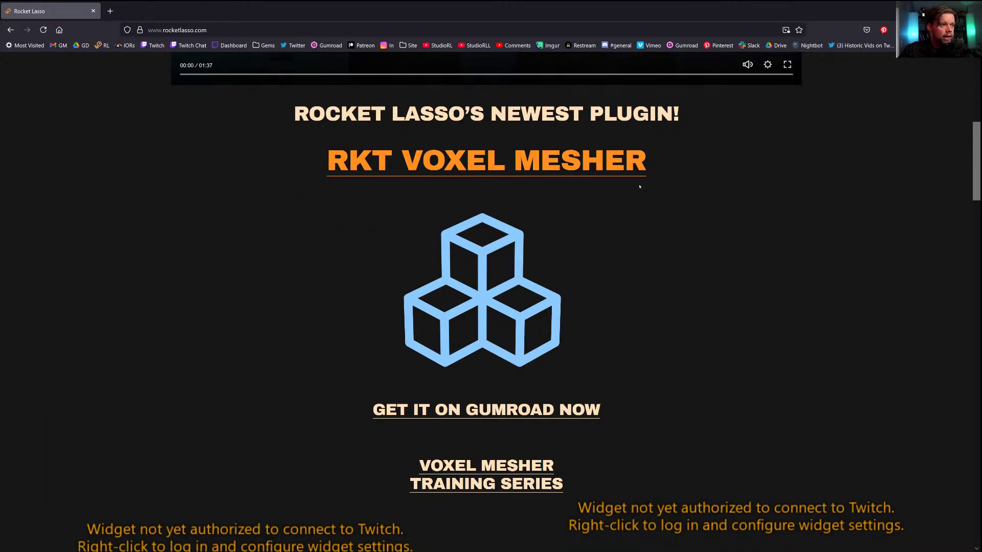
scroll(726, 185, down, 8)
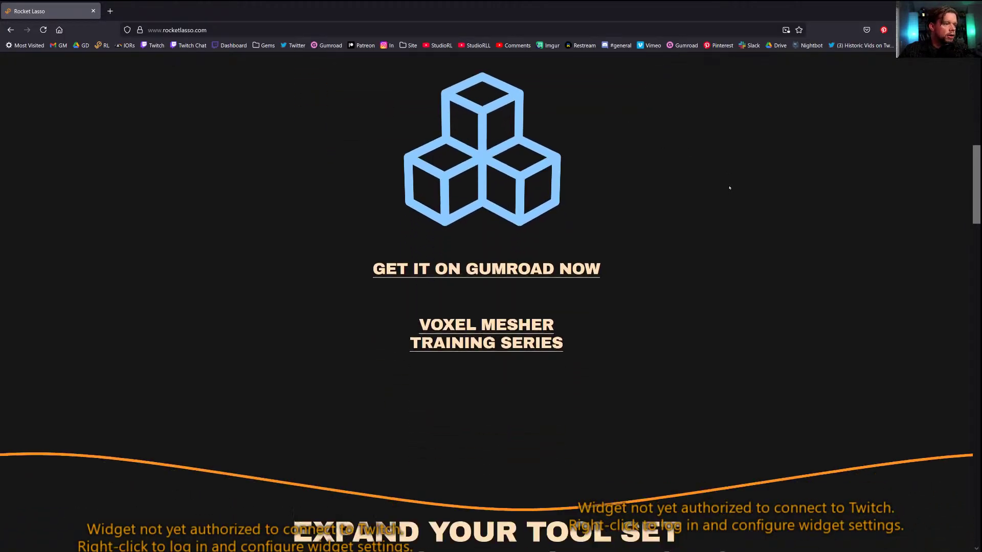
Review the home page's Cinema 4D plugin list, Explore Rocket Lasso section and contact form, and return to the page header.
scroll(730, 189, down, 4)
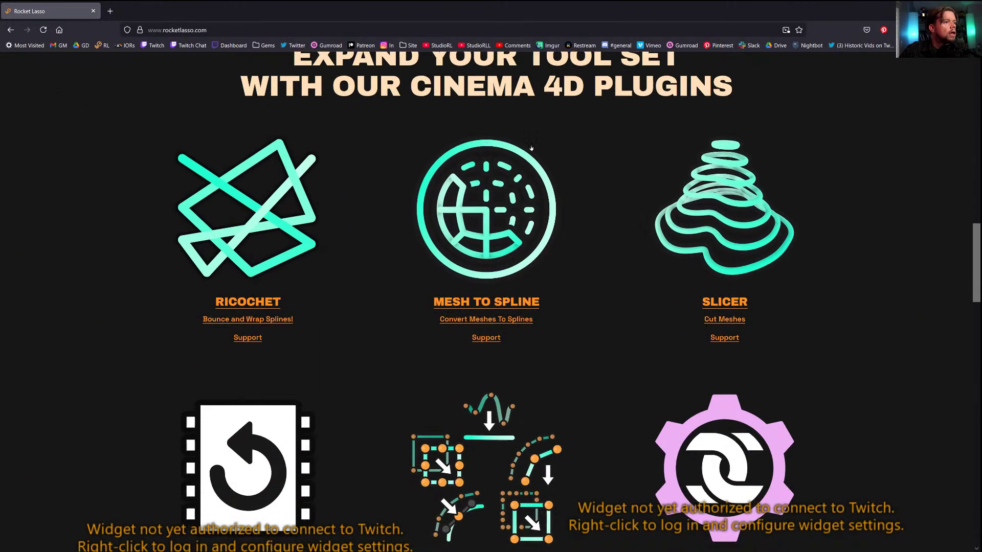
scroll(376, 92, up, 2)
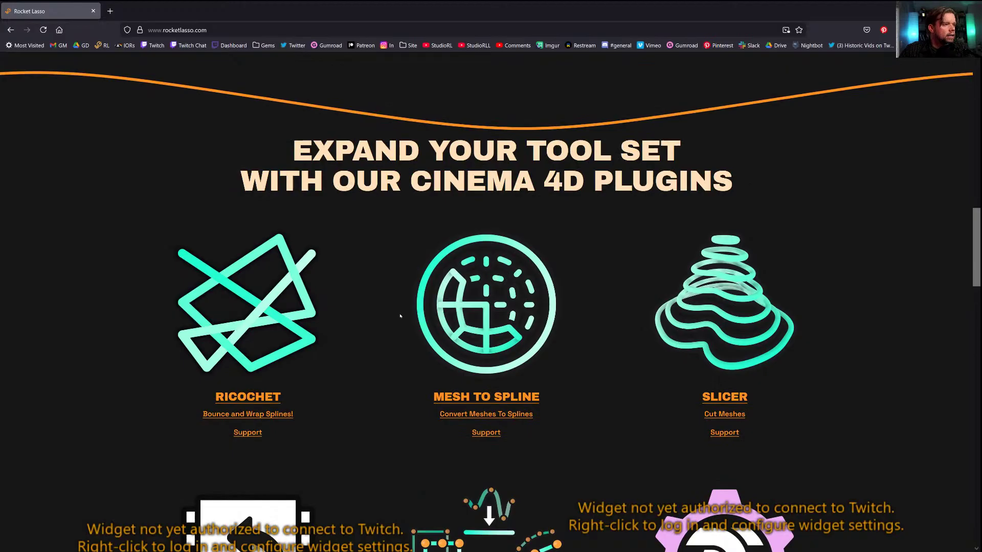
scroll(495, 228, down, 5)
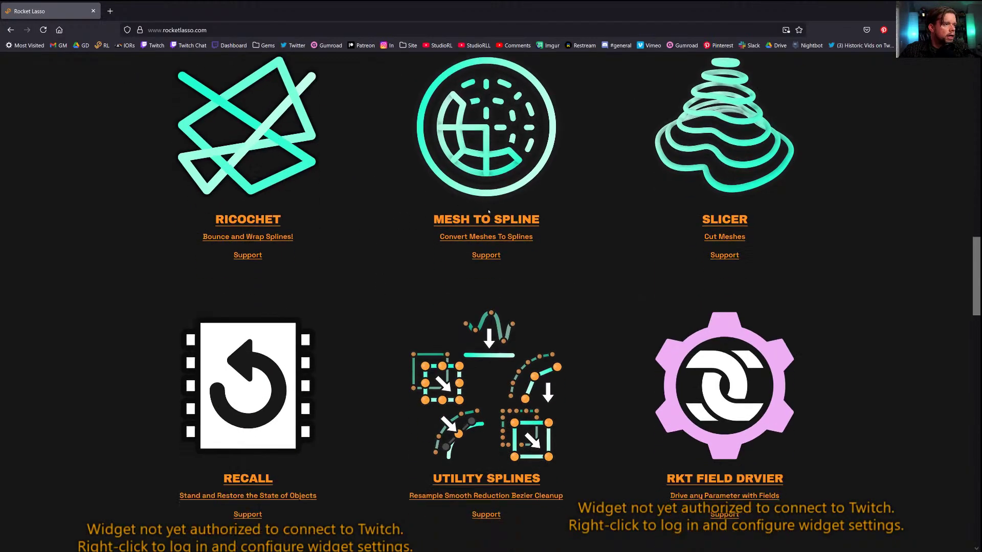
scroll(505, 167, down, 8)
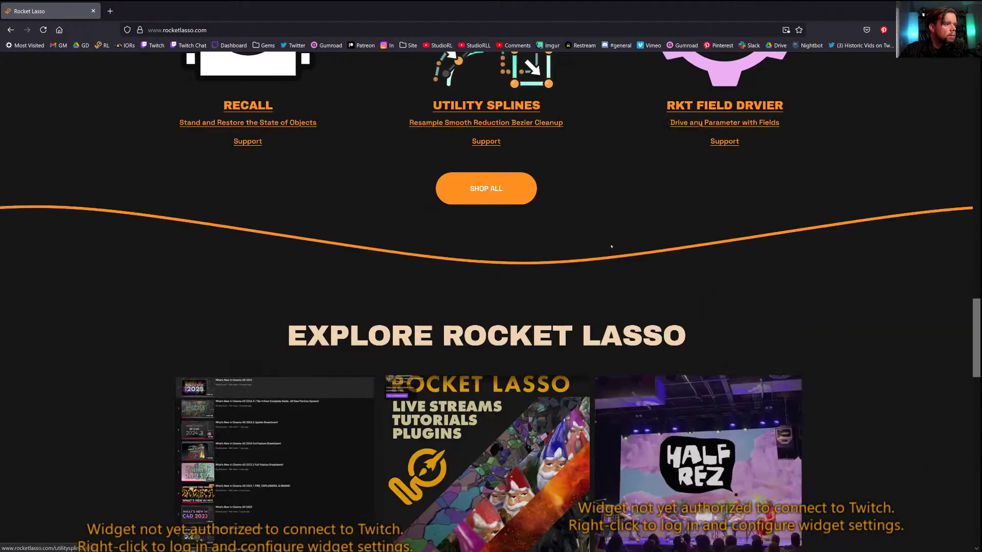
scroll(559, 240, down, 3)
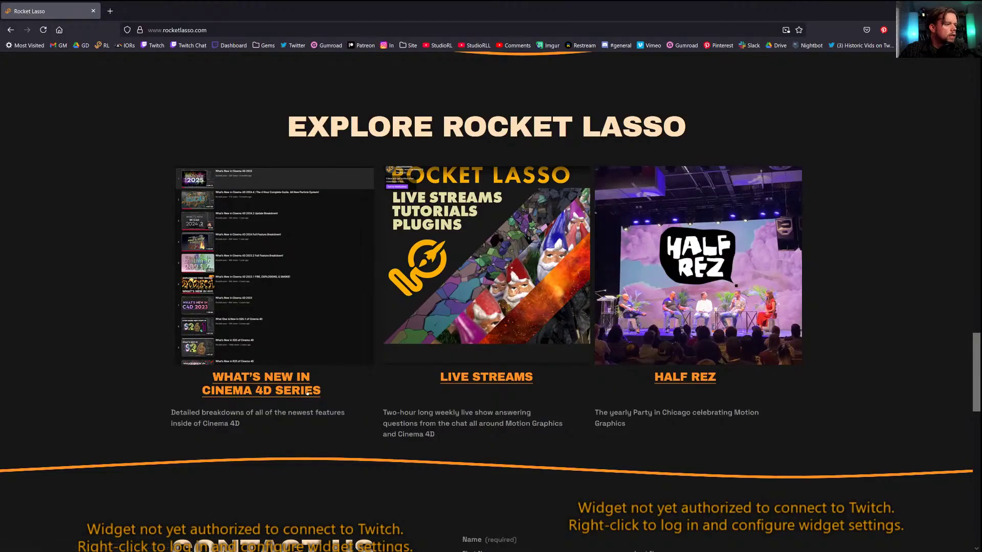
scroll(750, 363, down, 4)
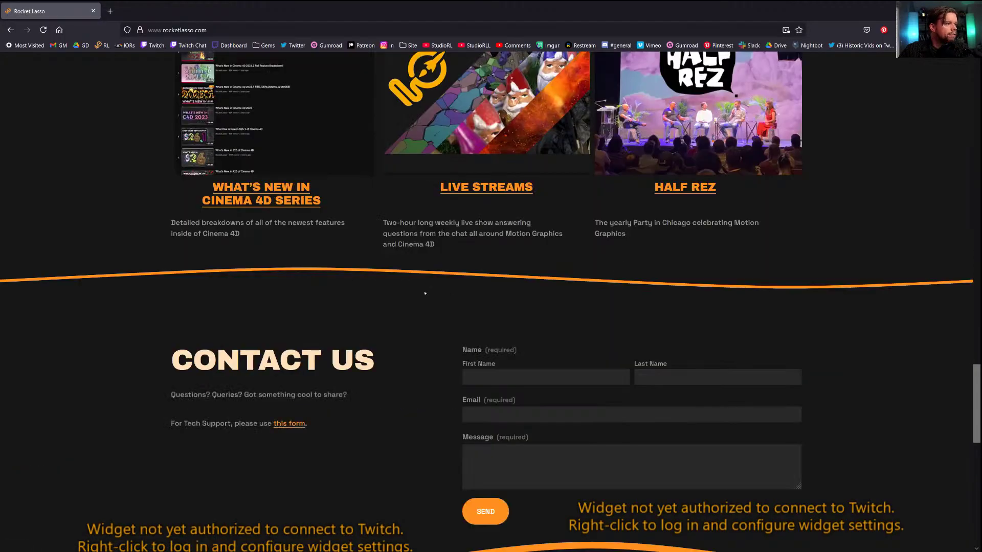
scroll(664, 307, down, 3)
scroll(535, 160, up, 6)
scroll(534, 160, up, 20)
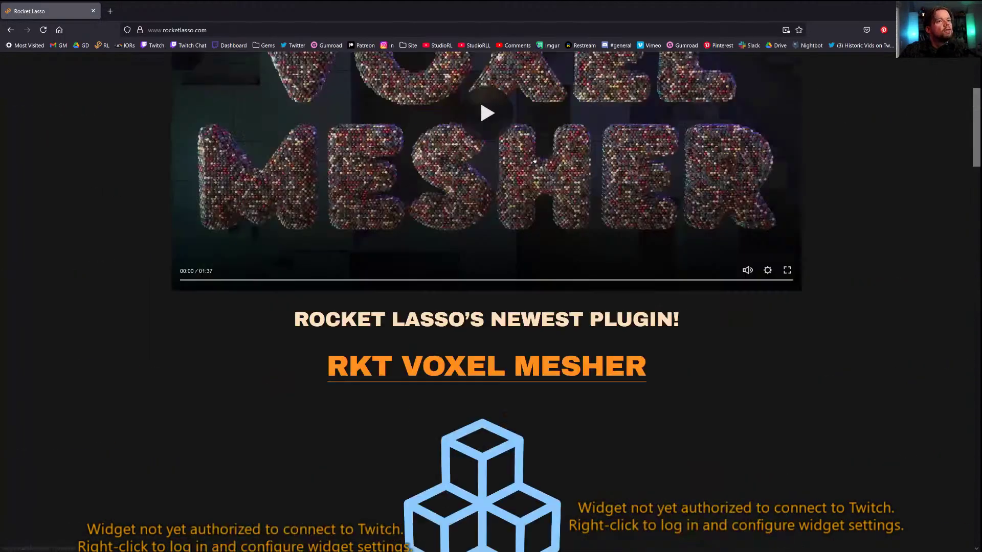
scroll(562, 76, up, 2)
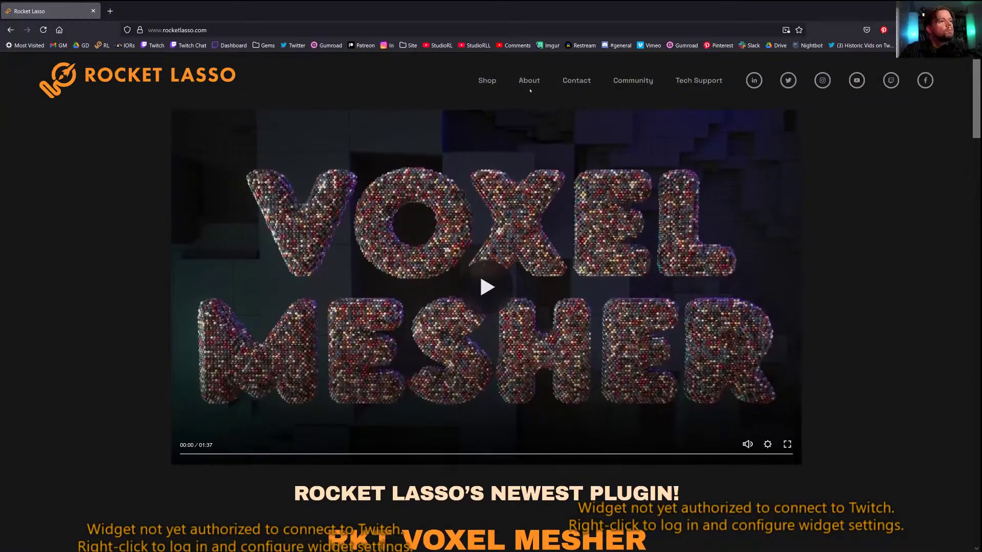
Open the Rocket Lasso Shop page and look through its plugin listings.
click(487, 80)
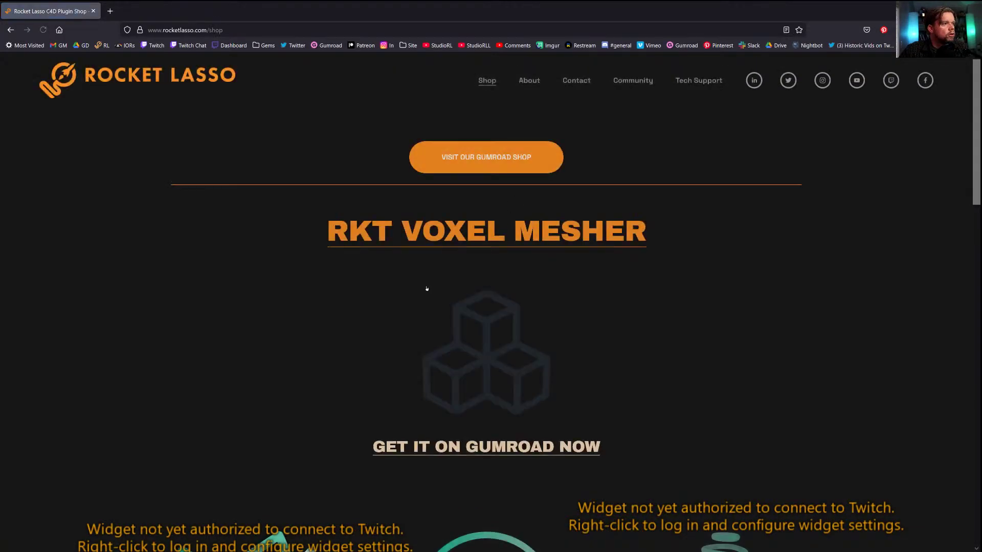
scroll(576, 368, down, 10)
scroll(583, 173, up, 10)
scroll(582, 174, down, 2)
scroll(543, 70, up, 2)
Open the About page and skim its sections on the team, the live show and the plugins.
click(530, 79)
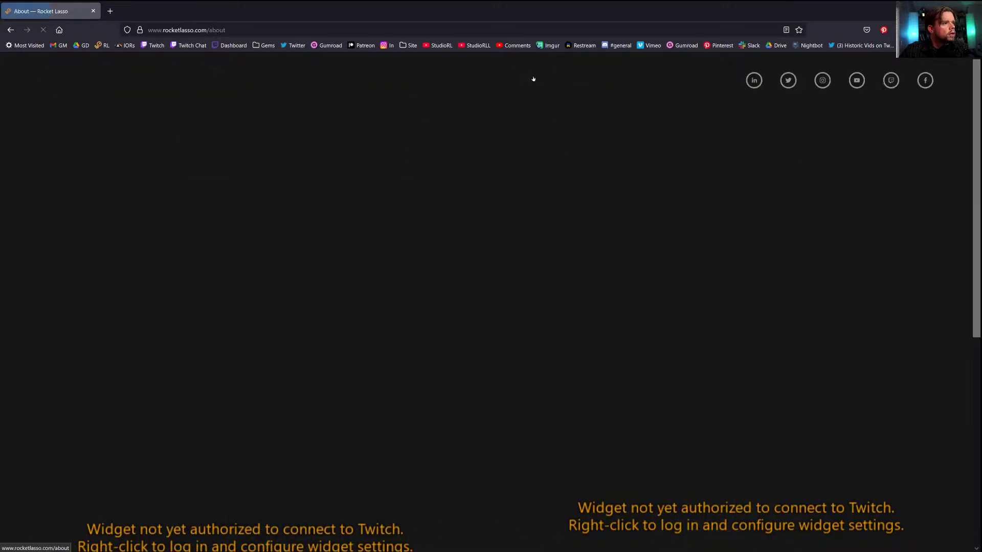
scroll(467, 223, down, 5)
scroll(442, 274, up, 5)
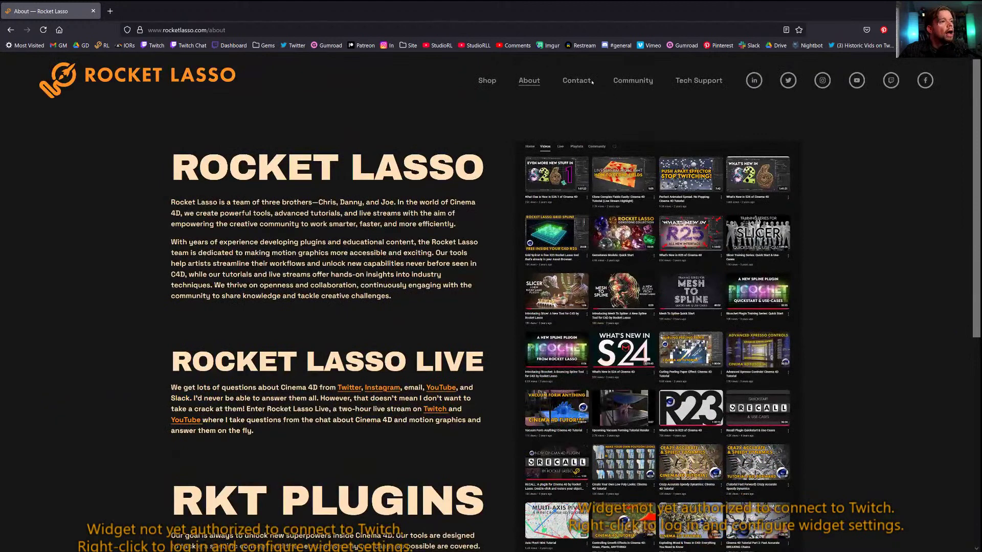
Open the Community page and review the Slack sign-up, newsletter, Patreon and coffee support links.
click(634, 82)
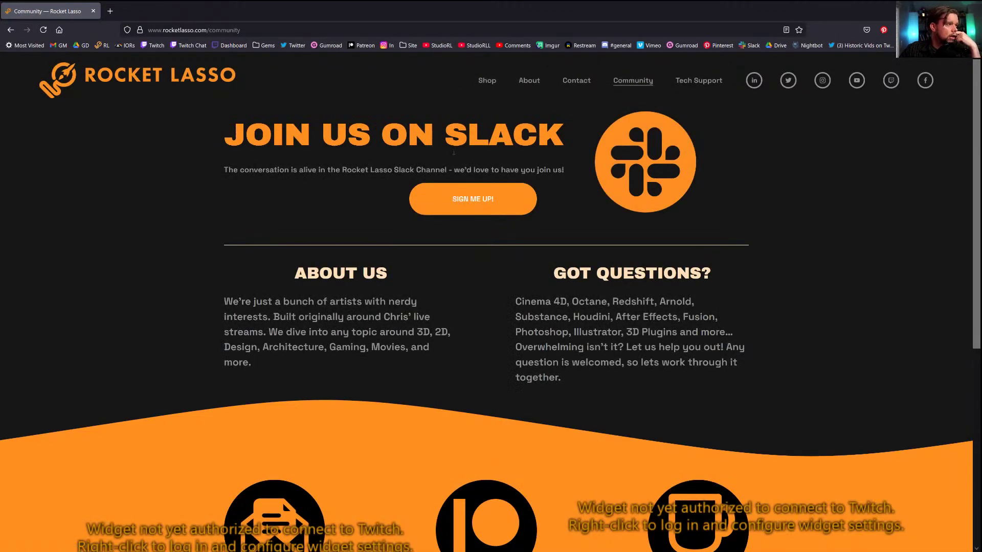
scroll(431, 239, down, 3)
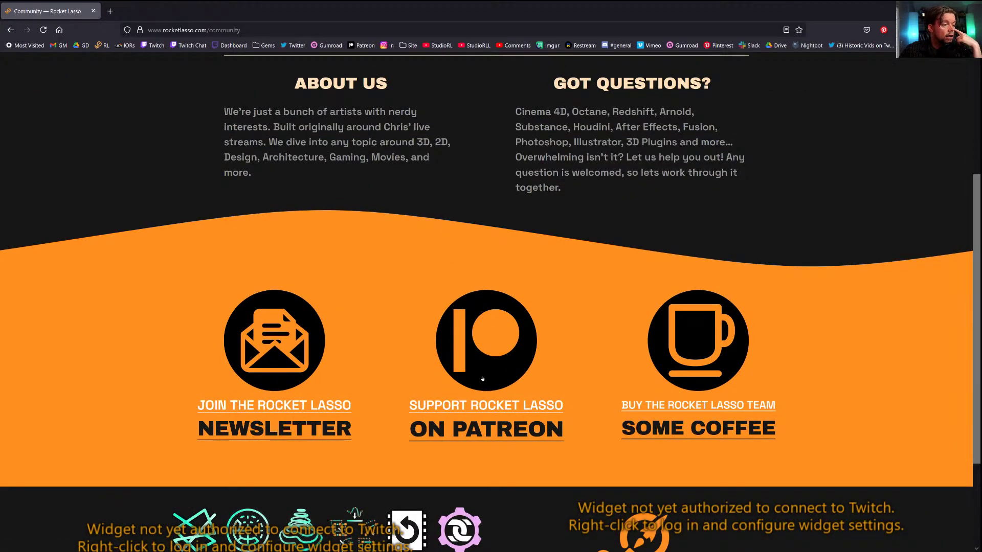
scroll(736, 275, down, 3)
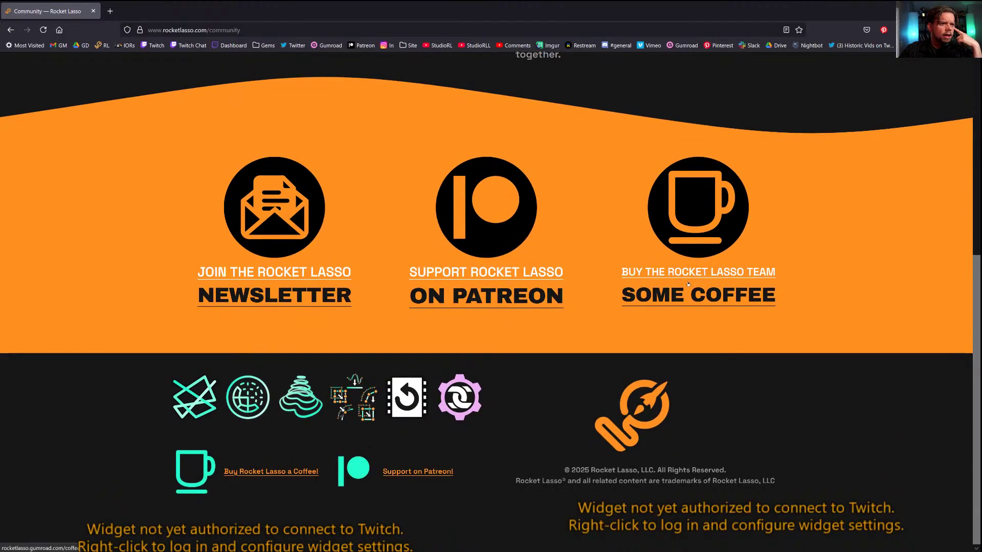
scroll(690, 262, up, 5)
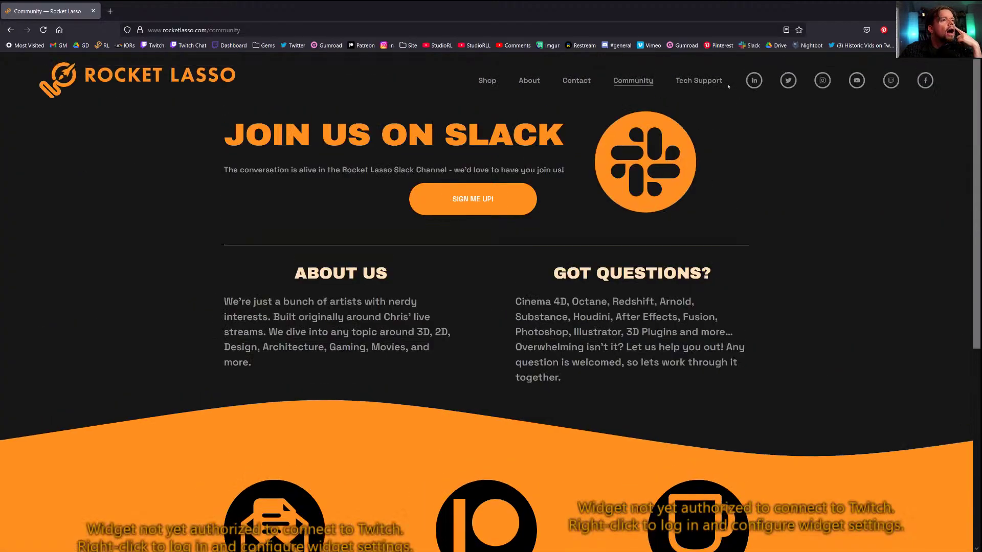
Open the Tech Support page, review its plugin FAQ links and question form, and close the website.
click(708, 83)
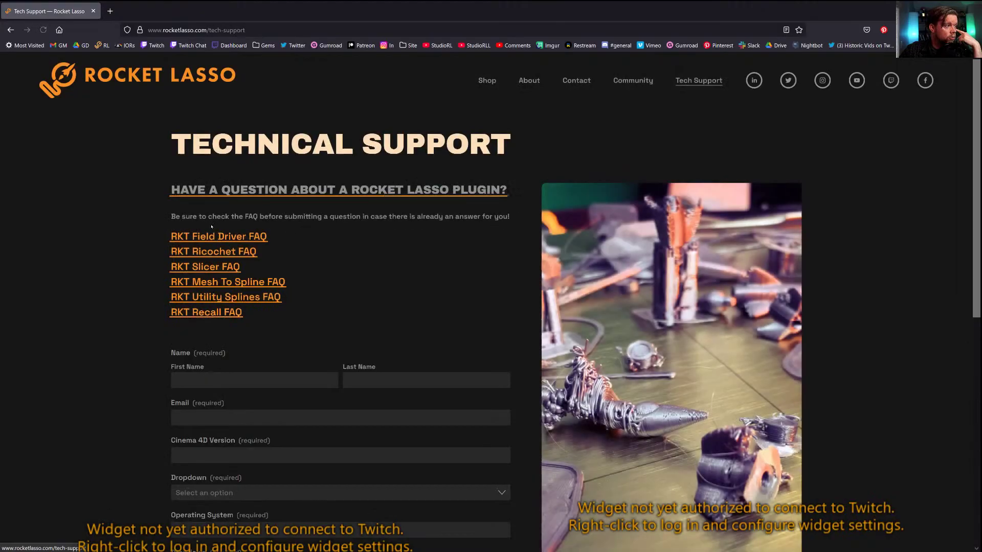
scroll(245, 215, down, 3)
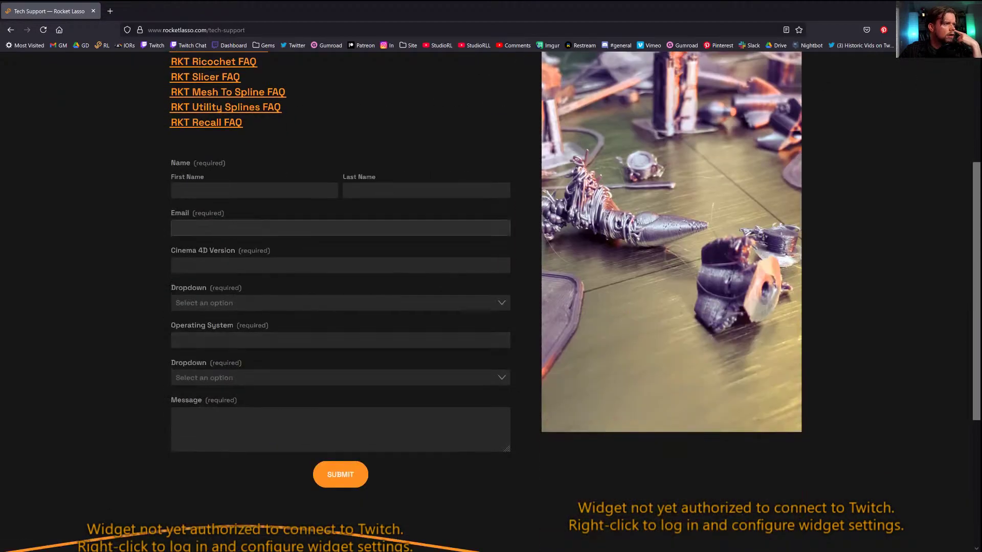
scroll(263, 189, up, 3)
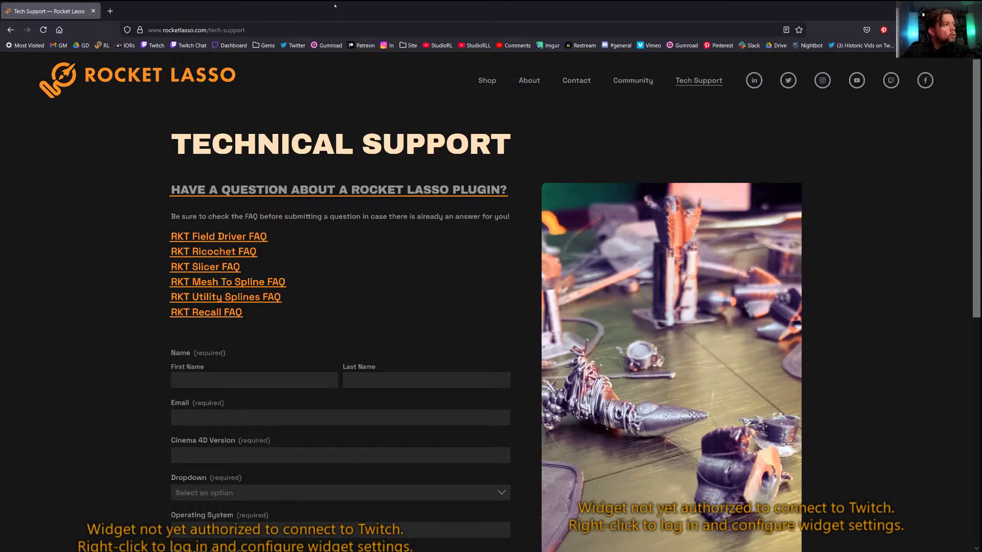
click(94, 11)
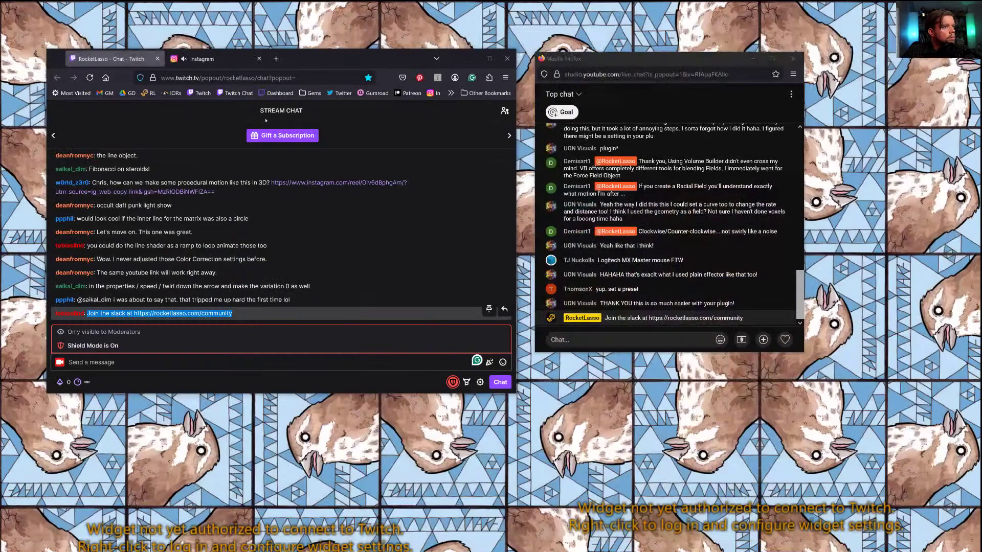
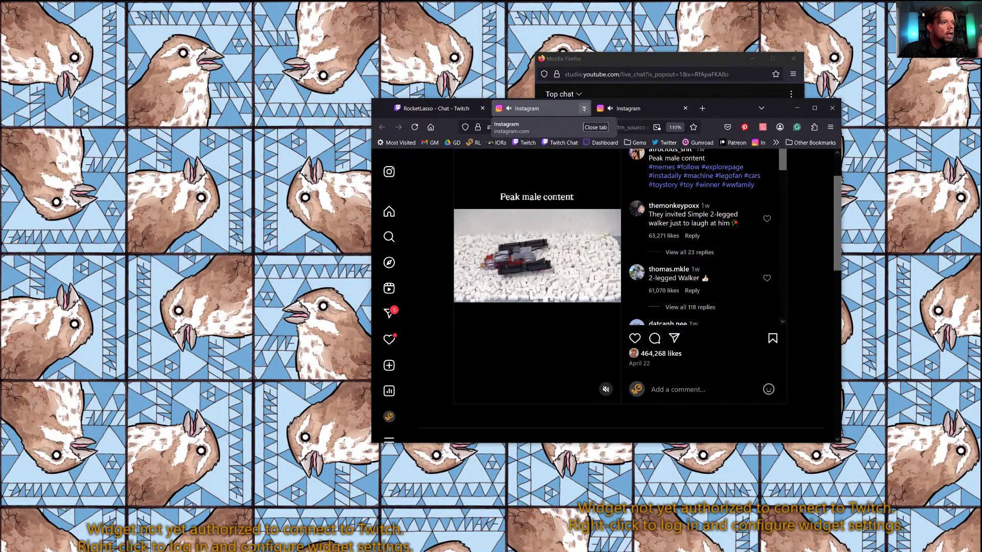
Close the Instagram browser tab, switch to Cinema 4D and close the three open projects.
click(584, 108)
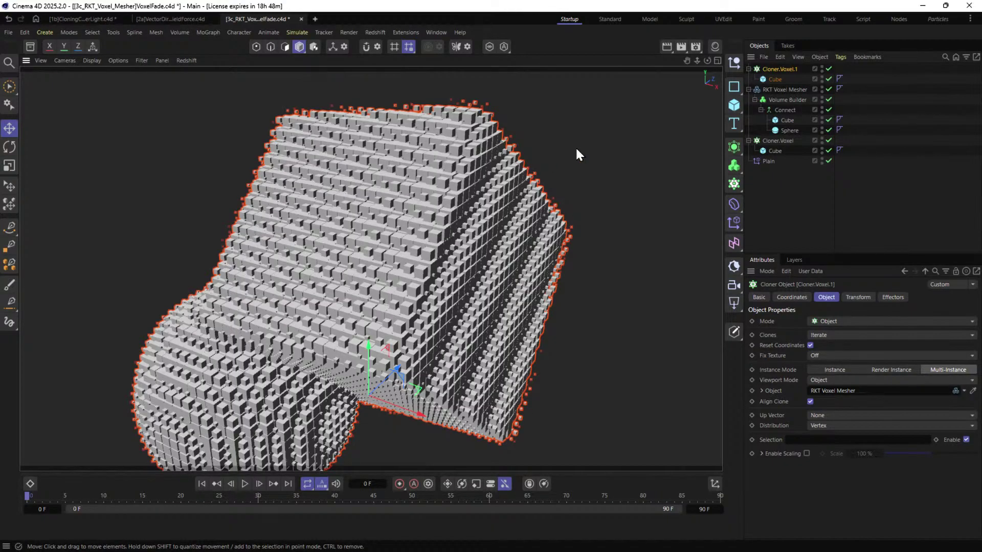
click(300, 19)
click(508, 318)
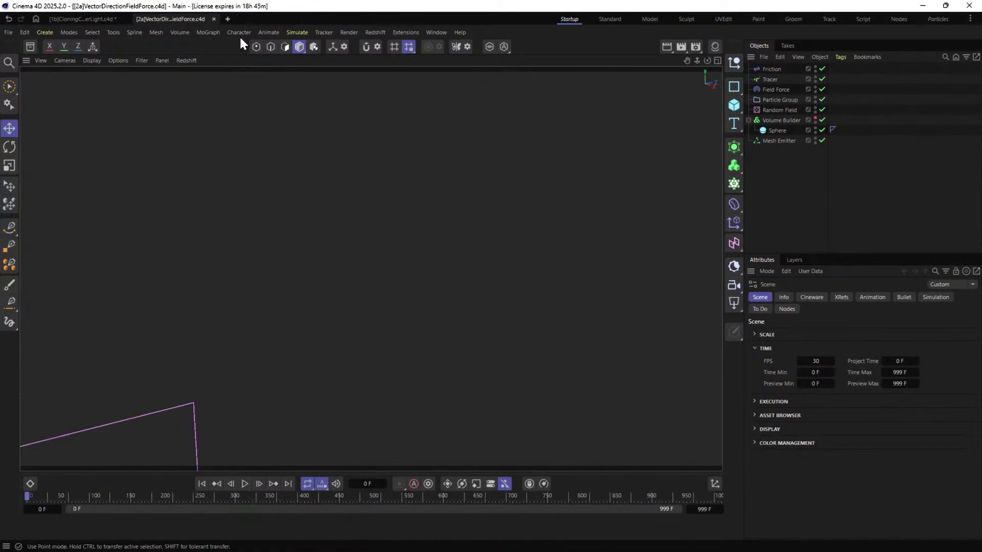
click(213, 19)
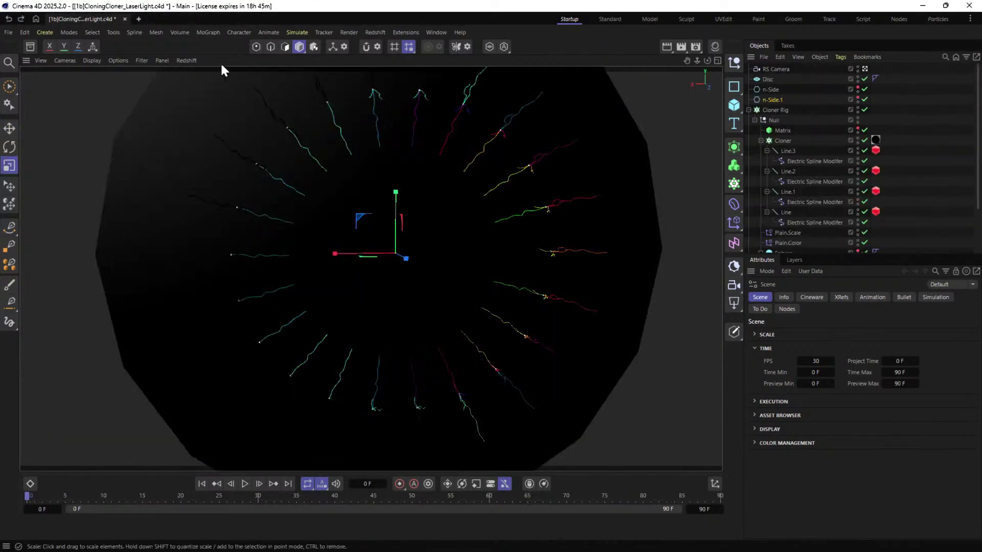
click(125, 19)
click(503, 321)
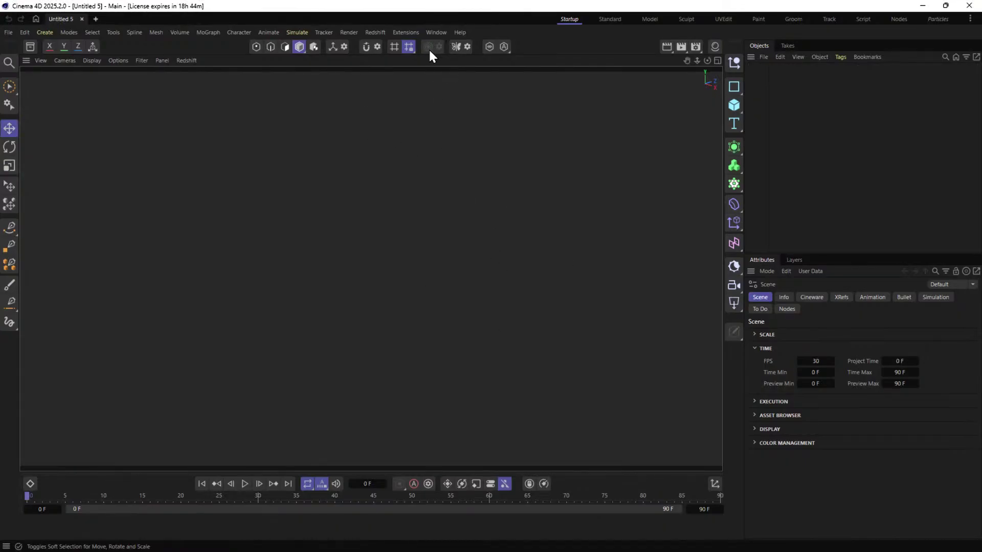
Add a cylinder oriented to +Z and nest an off-centre copy under it, about 11.5 cm in radius and 350 cm long.
click(734, 105)
click(827, 121)
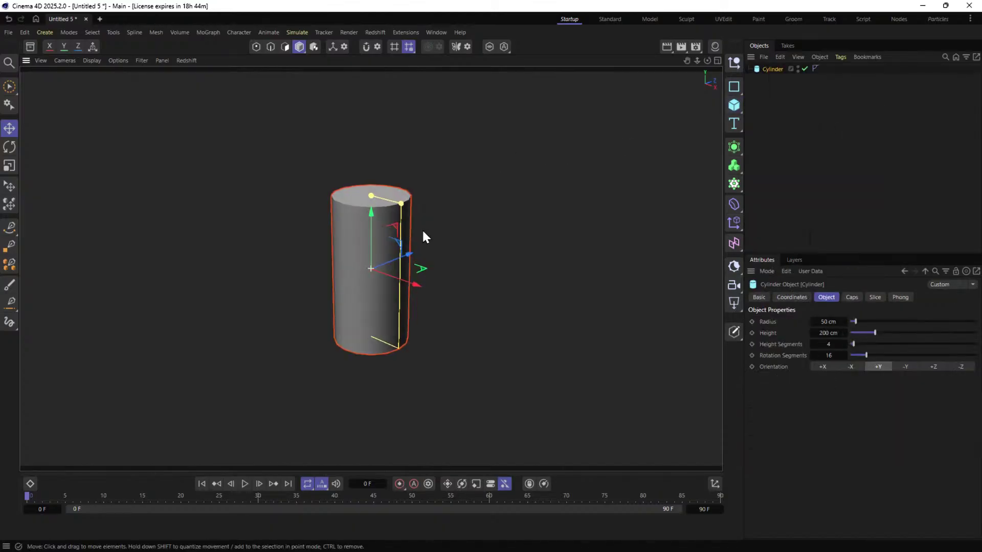
click(933, 367)
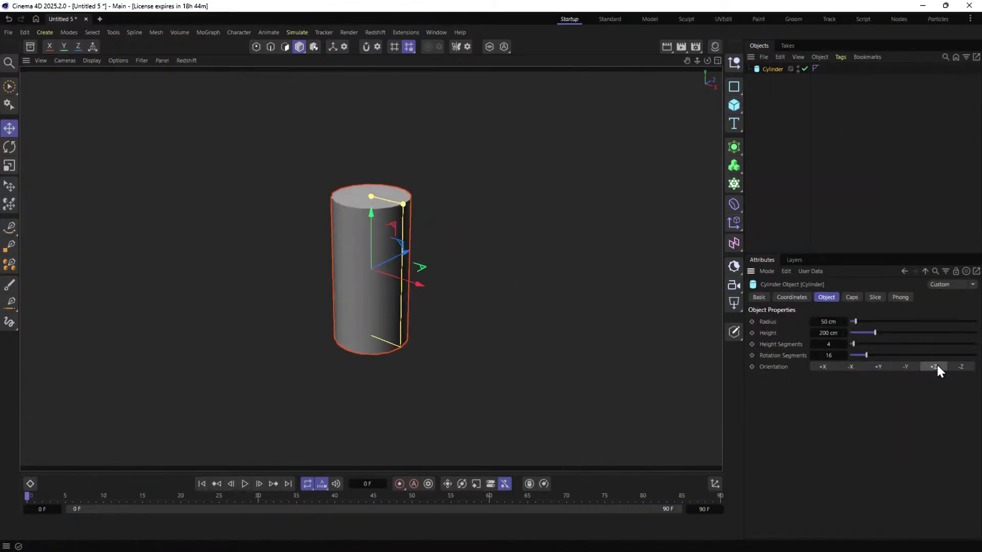
ctrl+drag(768, 70, 777, 75)
drag(415, 247, 443, 293)
Try rotating the main cylinder to swing the off-centre pin around its axis, and undo the rotations.
click(771, 69)
key(r)
drag(391, 253, 414, 246)
key(ctrl+z)
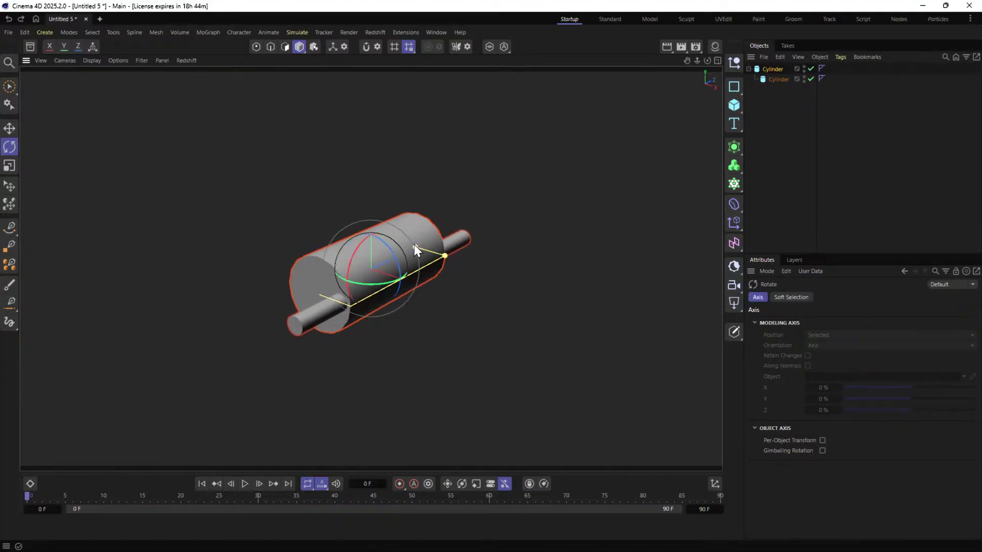
drag(394, 251, 369, 249)
key(ctrl+z)
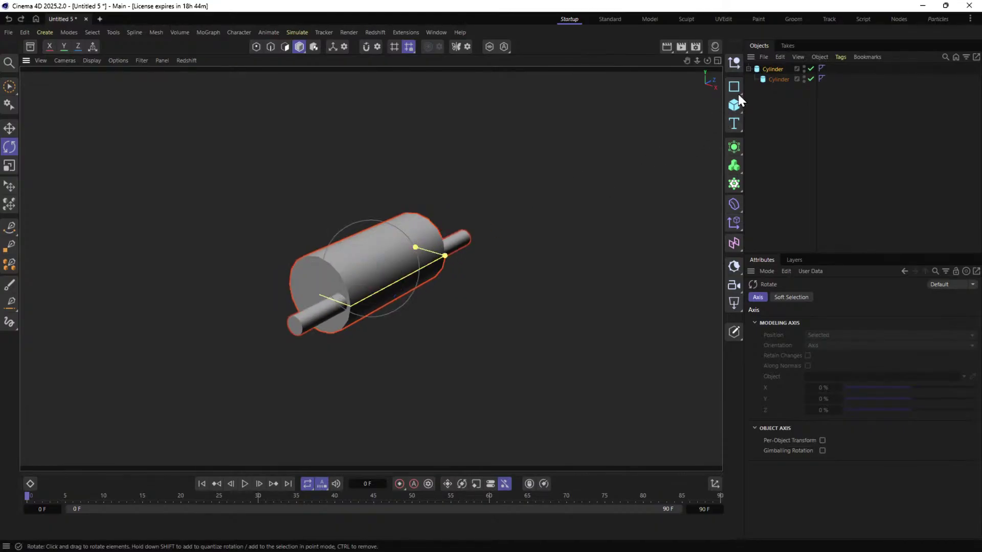
key(ctrl+z)
Shorten the main cylinder to about 95 cm and reduce the off-centre pin to a short stub at its front end.
drag(356, 302, 413, 262)
click(778, 79)
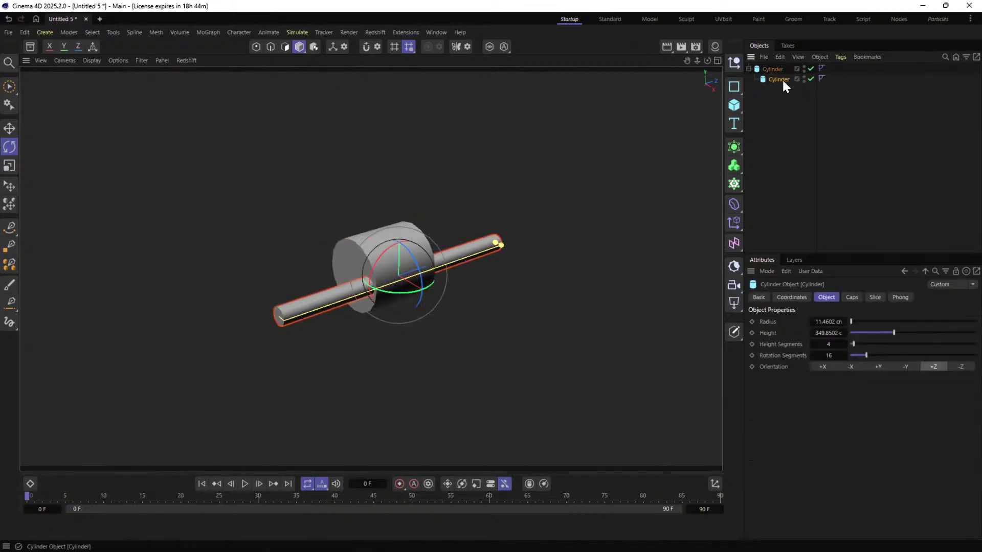
drag(490, 244, 430, 273)
key(e)
key(ctrl+z)
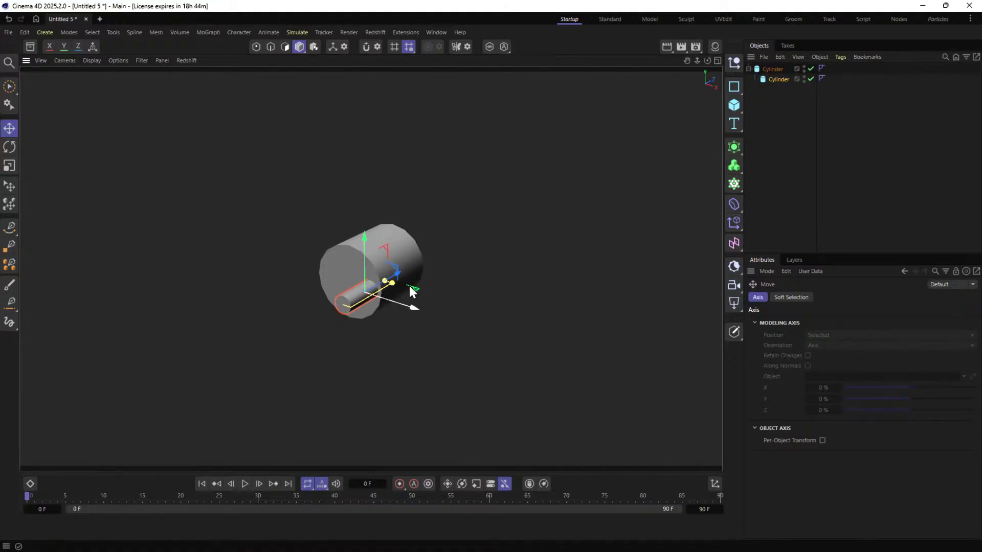
alt+drag(387, 311, 353, 237)
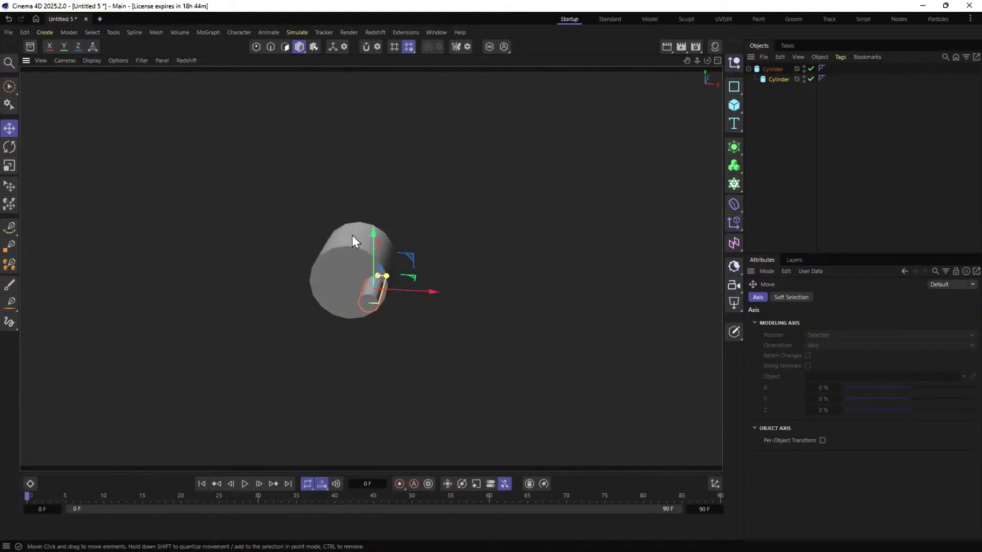
Test how the front pin orbits by rotating the main cylinder.
click(770, 69)
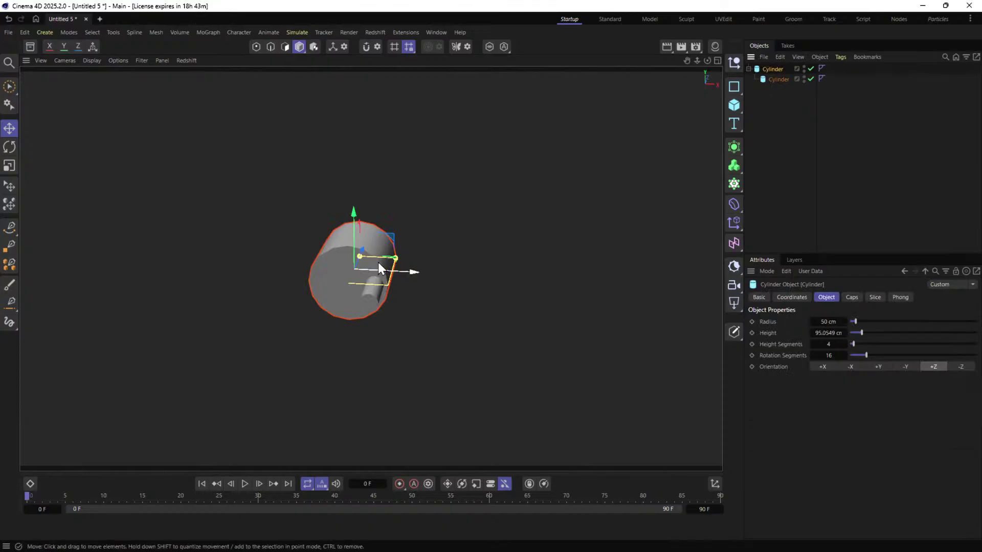
key(r)
drag(373, 245, 324, 265)
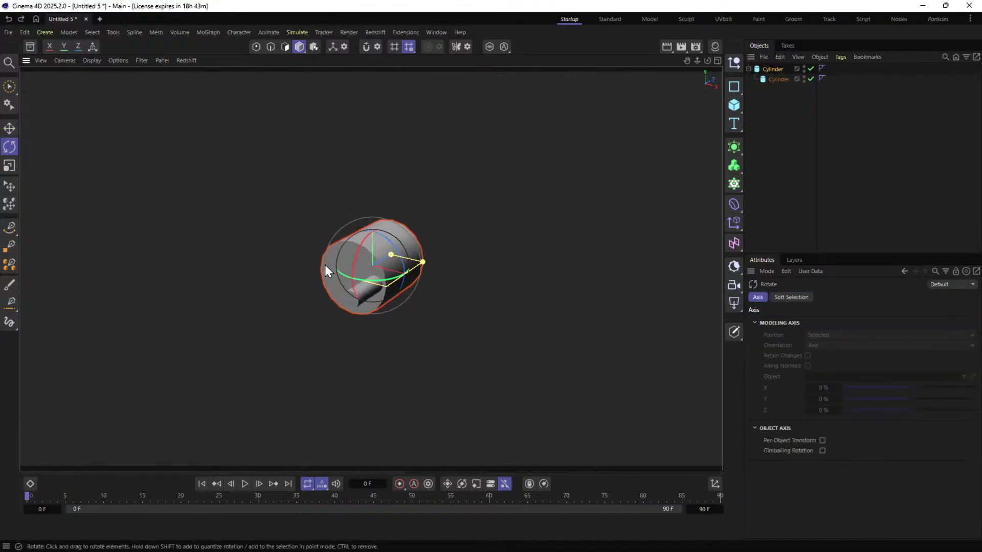
Duplicate the front pin inside the main cylinder and set the copy's X position to -33.1828 cm.
alt+drag(402, 263, 173, 262)
ctrl+drag(777, 79, 779, 74)
click(794, 297)
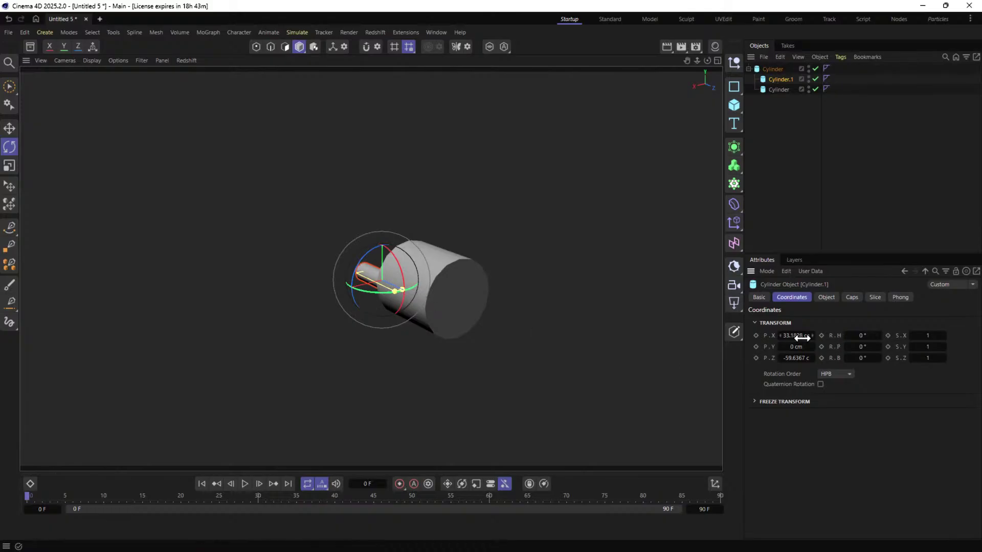
click(786, 336)
click(786, 336)
text(-)
key(Return)
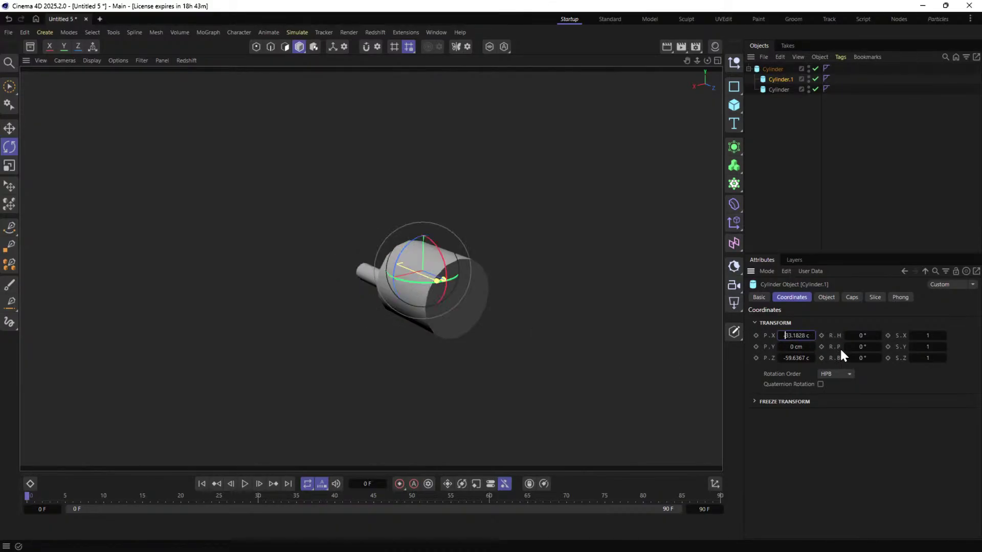
Set the copied pin's Z position to 59.6367 cm so it sits on the cylinder's opposite end.
click(808, 355)
drag(793, 357, 751, 359)
key(Left)
key(Delete)
key(Return)
Try rotating the main cylinder with both end pins attached, and undo the rotation.
alt+drag(451, 285, 580, 289)
click(774, 71)
drag(414, 240, 363, 270)
key(ctrl+z)
Add a cube, resize it into a leg about 75 × 200 × 31 cm and position it over the front pin.
drag(733, 104, 762, 121)
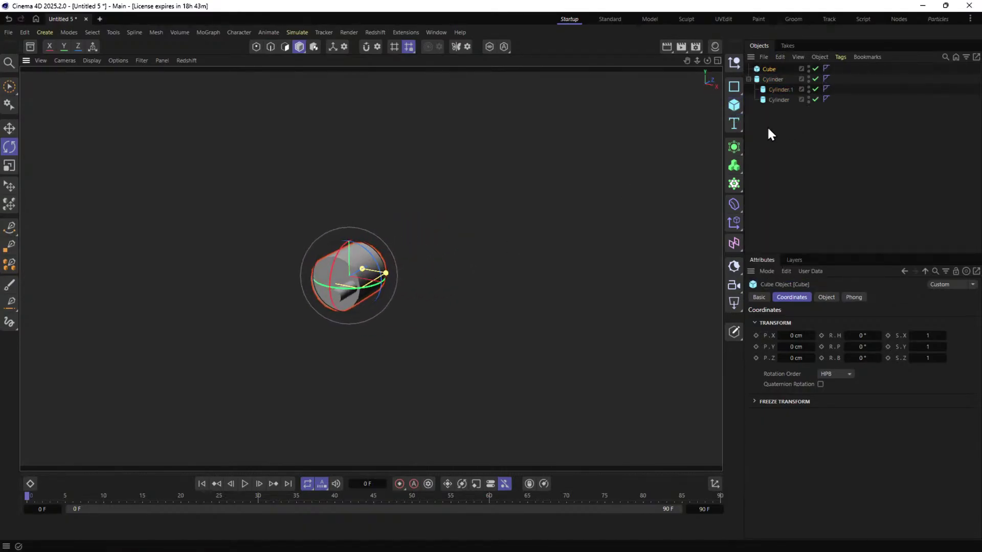
drag(398, 286, 393, 307)
key(e)
drag(345, 253, 323, 324)
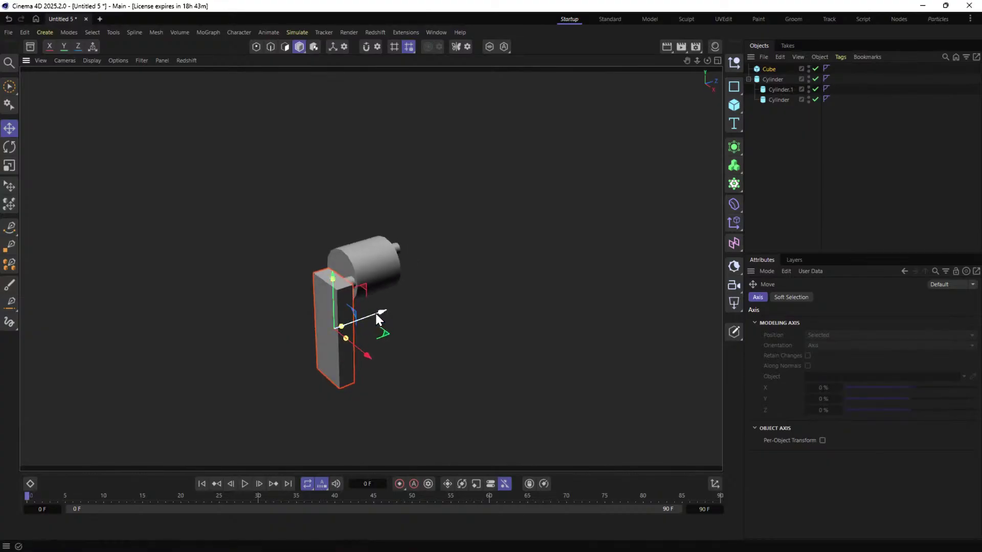
alt+drag(382, 311, 294, 290)
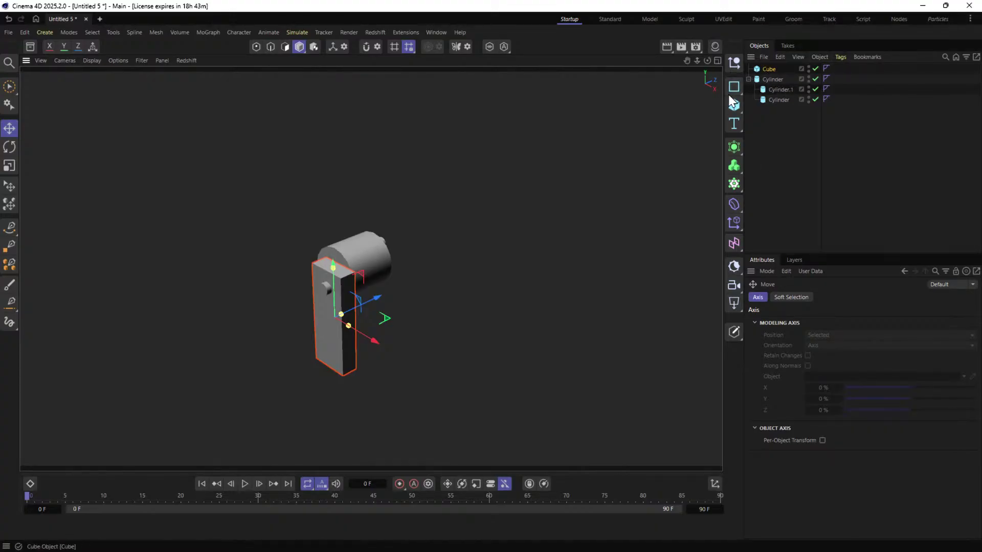
Group the cube in a null and take the cube back out to leave an empty null at its position.
click(766, 67)
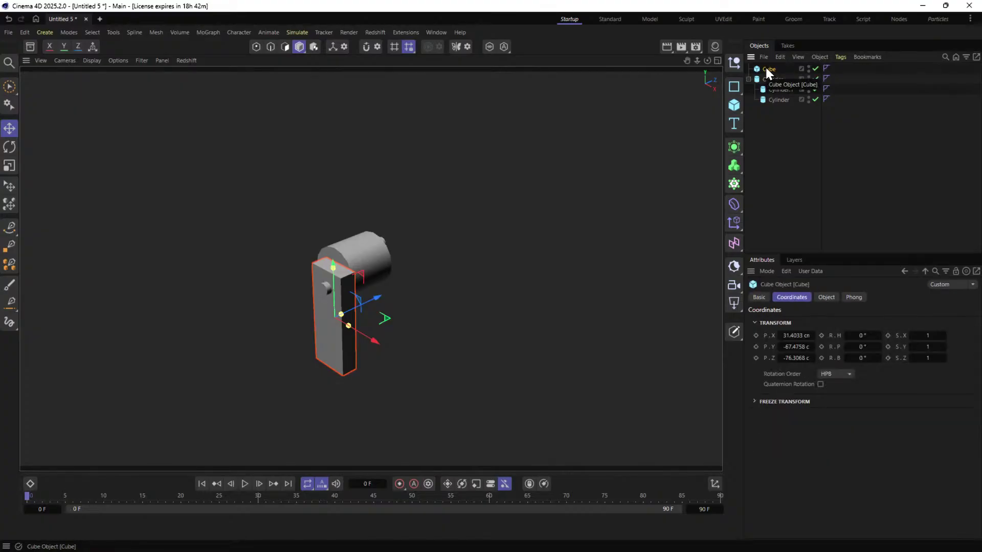
key(alt+g)
click(747, 69)
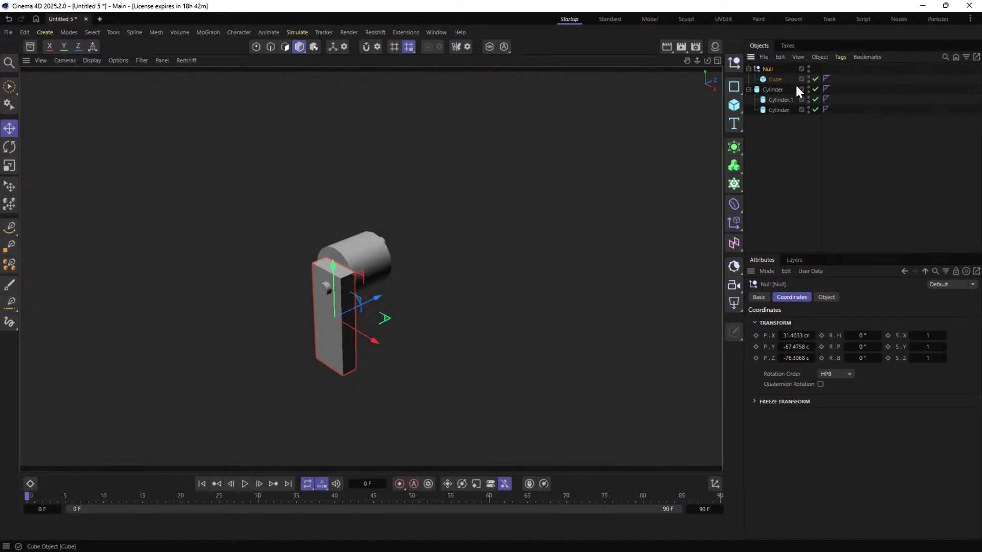
drag(769, 84, 769, 83)
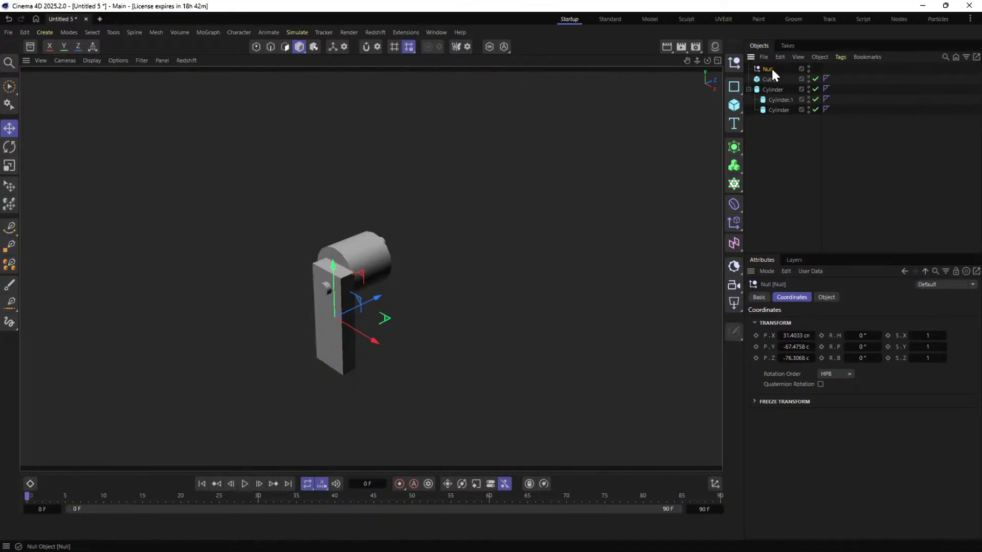
Rename both the cube and the null to LegA.
double_click(770, 81)
text(LegA)
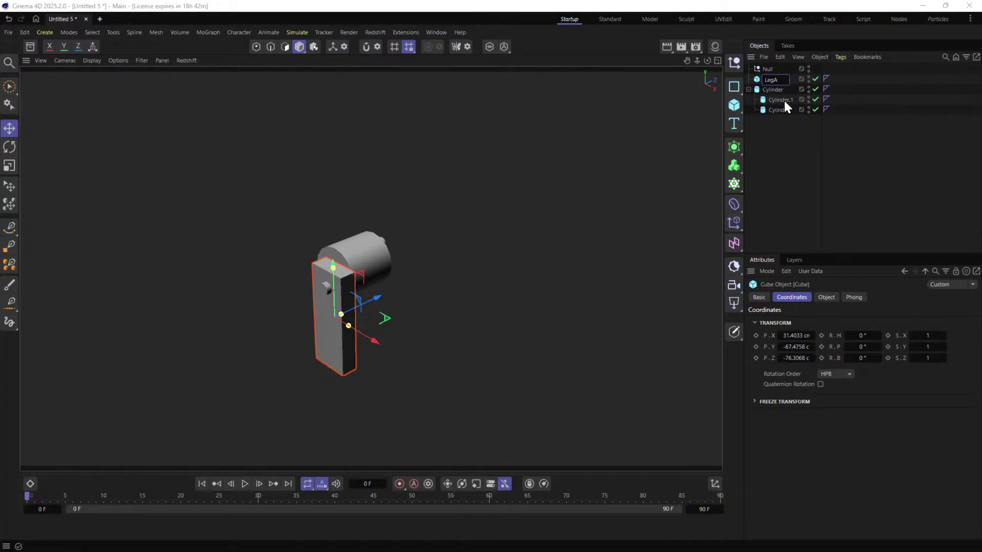
double_click(766, 69)
text(LegA)
click(779, 147)
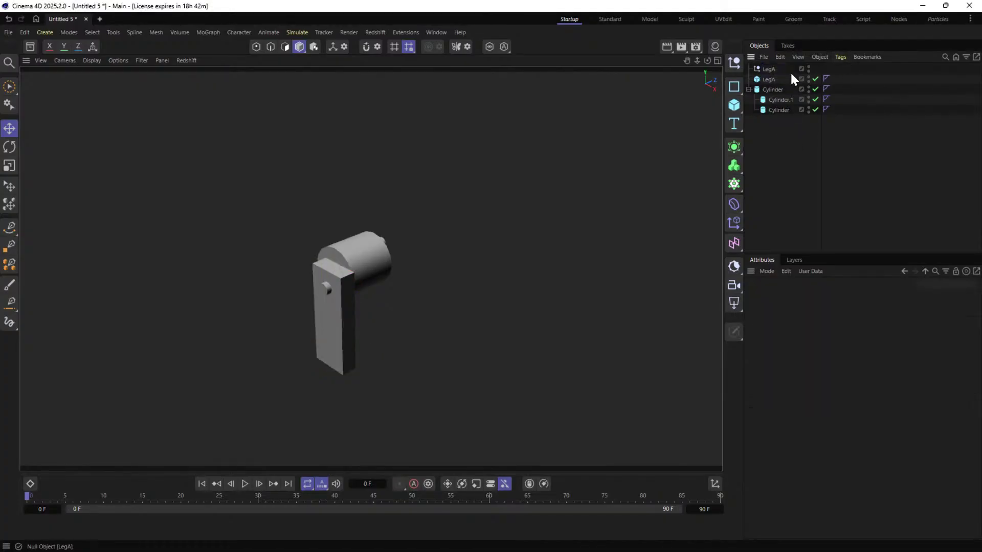
Nest the LegA null under the main cylinder to compare its coordinates with the LegA cube's, and delete the null.
drag(768, 72, 783, 91)
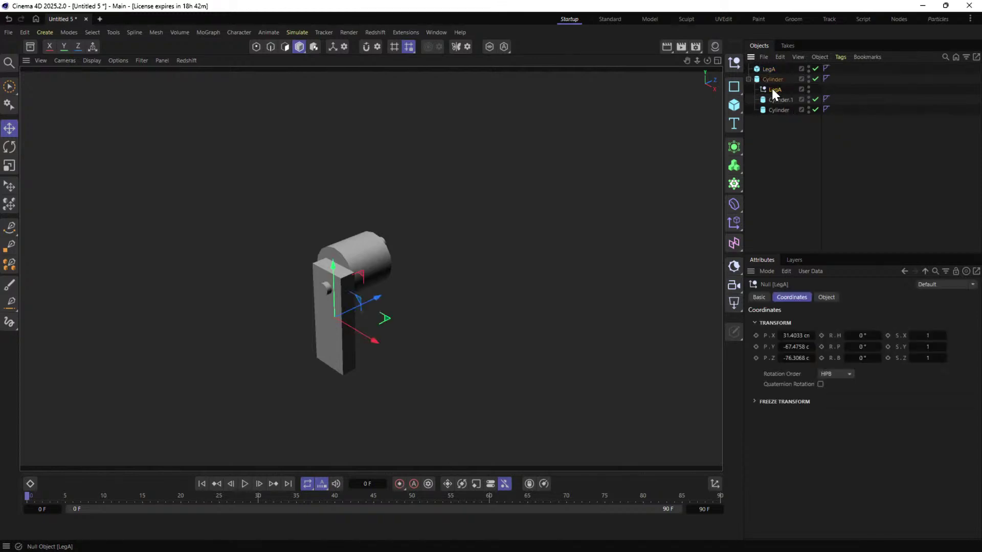
click(772, 79)
click(771, 69)
click(771, 87)
click(766, 68)
click(770, 89)
click(771, 69)
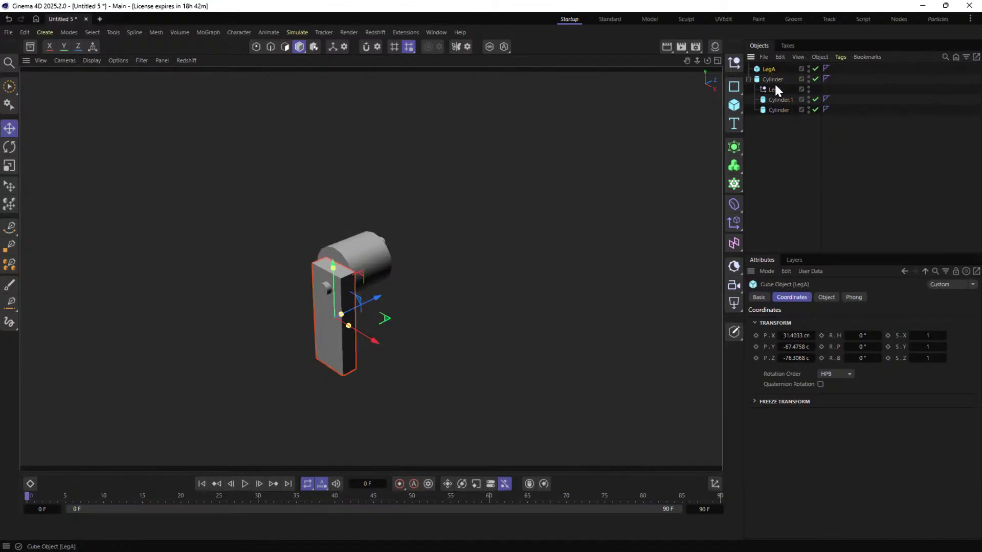
click(774, 89)
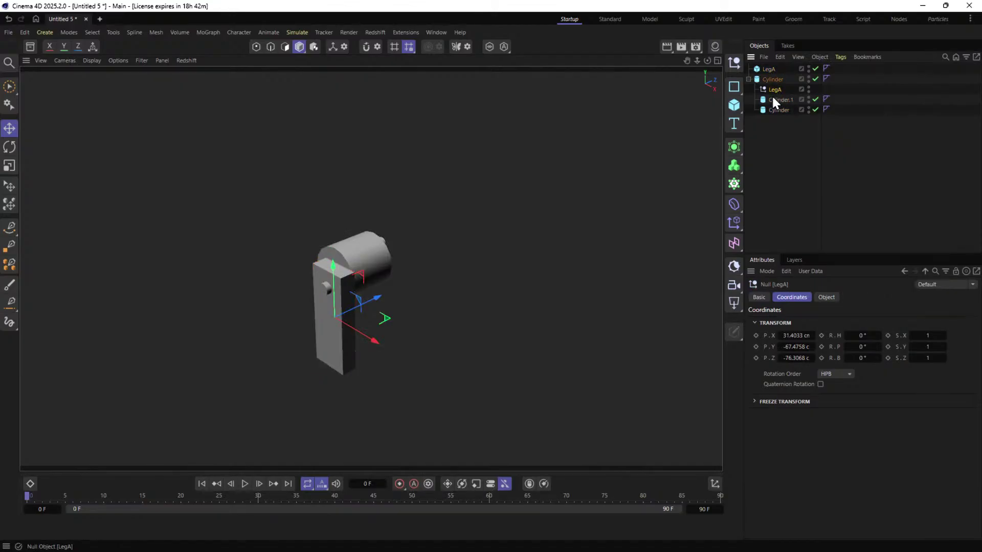
click(764, 69)
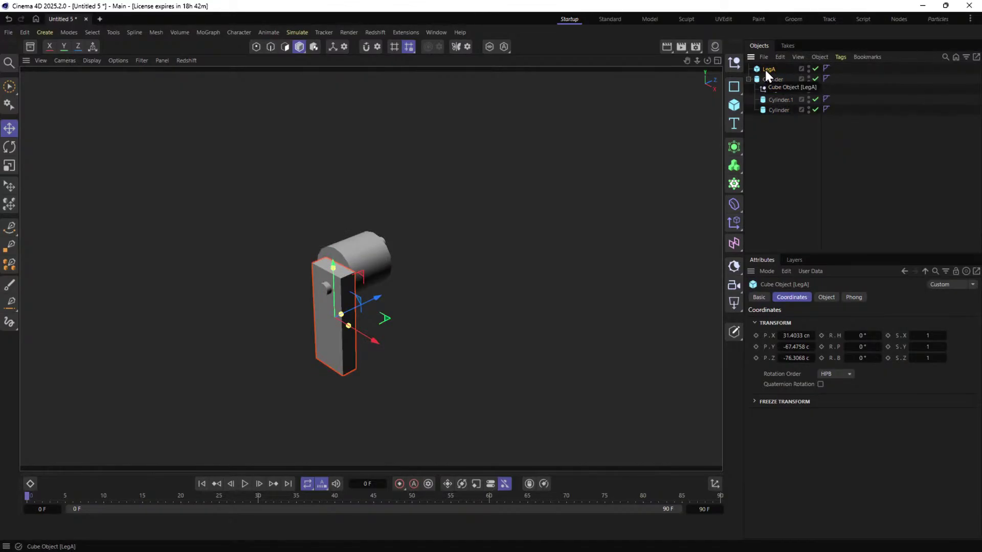
click(774, 89)
click(770, 69)
click(774, 91)
key(Delete)
Group the LegA cube in a new null and move the cube back out of it.
click(766, 69)
key(alt+g)
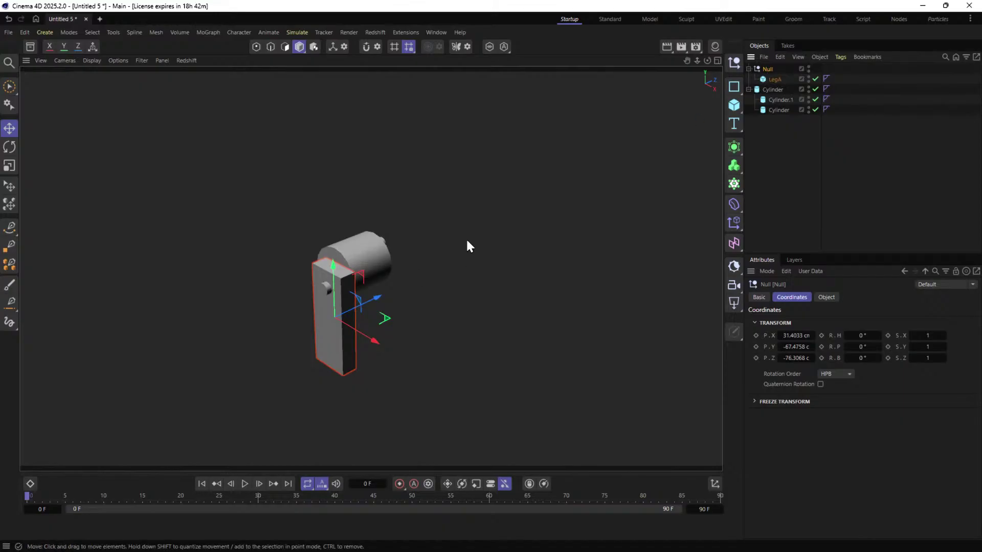
drag(774, 79, 770, 73)
click(767, 69)
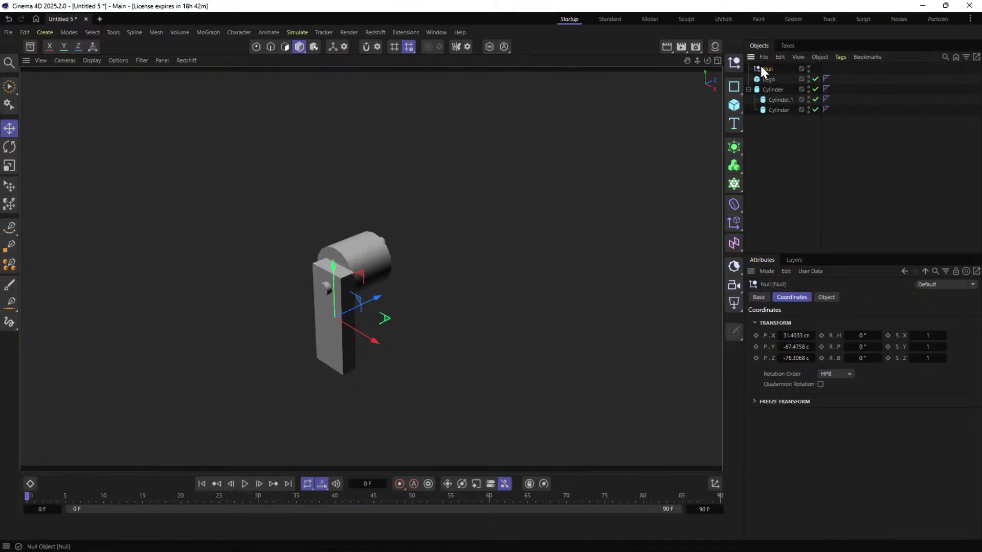
Nest the empty null under the front pin cylinder and reset its transform to the pin's centre.
click(778, 100)
double_click(777, 110)
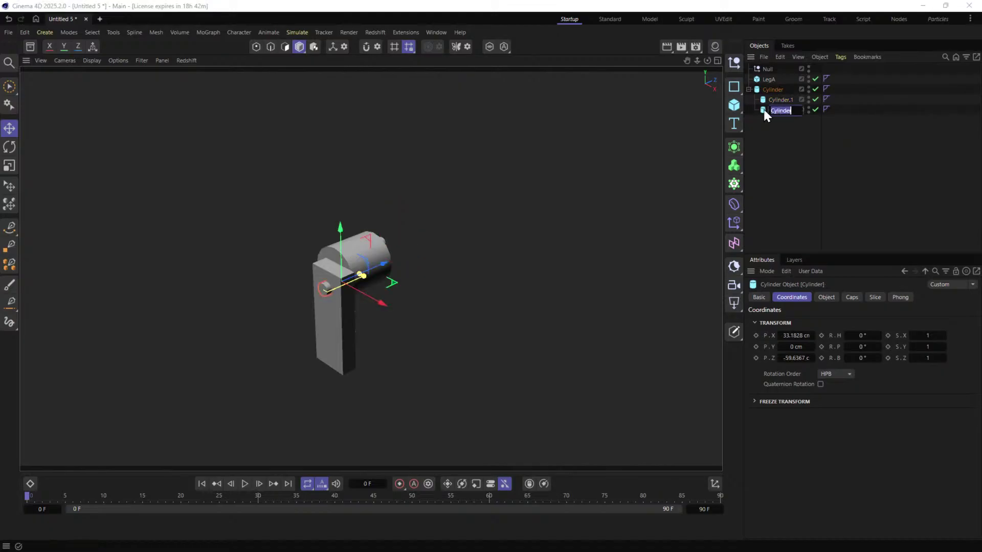
drag(769, 69, 777, 101)
click(715, 484)
click(869, 497)
alt+drag(267, 281, 379, 278)
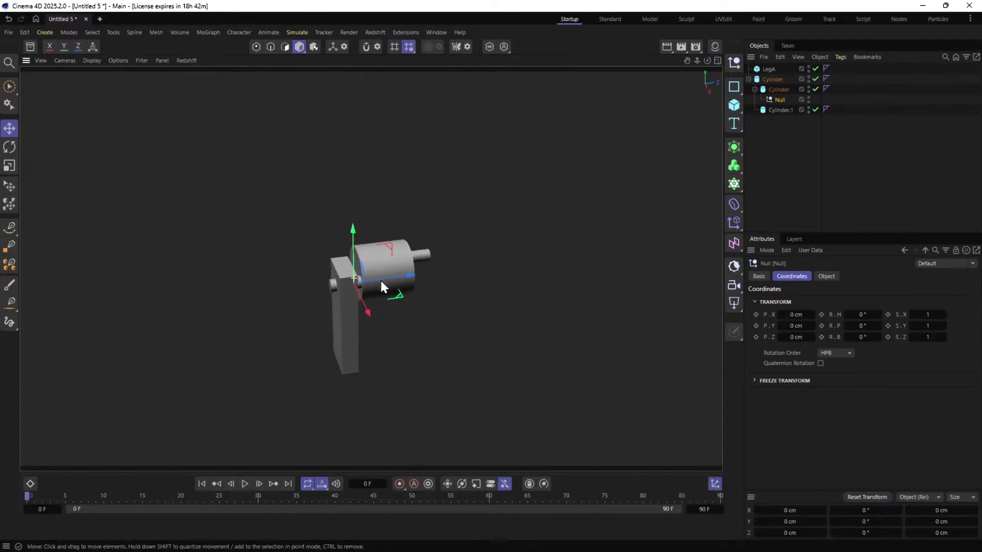
Rename the null under the front pin to LegA.
double_click(778, 99)
text(LegA)
click(786, 129)
Copy the LegA null to the top level of the hierarchy and nest the LegA cube inside the copy.
drag(783, 97, 775, 73)
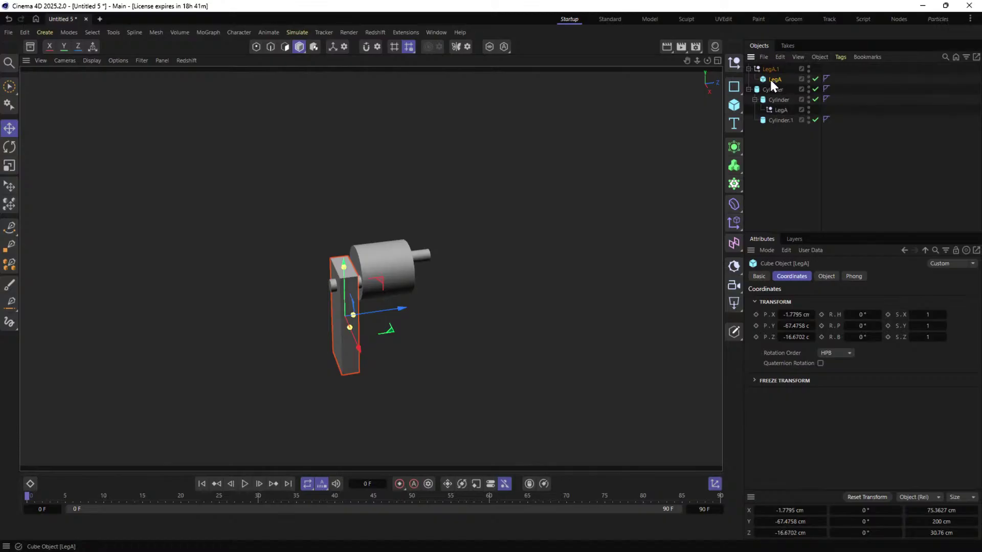
alt+drag(412, 238, 445, 240)
click(771, 68)
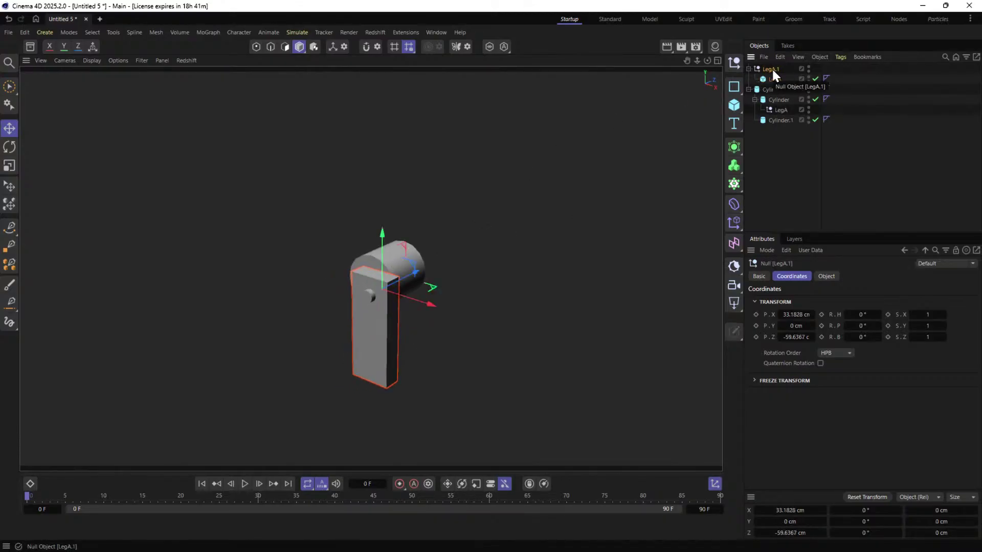
click(778, 111)
Move the LegA.1 null with its leg cube below the main cylinder's hierarchy.
double_click(771, 69)
key(Return)
drag(774, 70, 783, 128)
Open the rigging tag choices for the LegA.1 null.
click(768, 106)
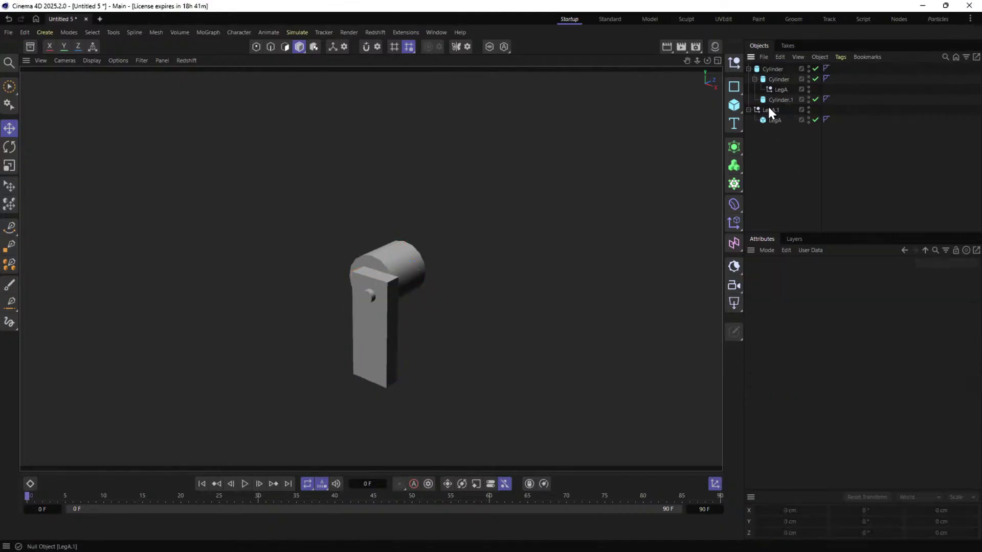
right_click(767, 108)
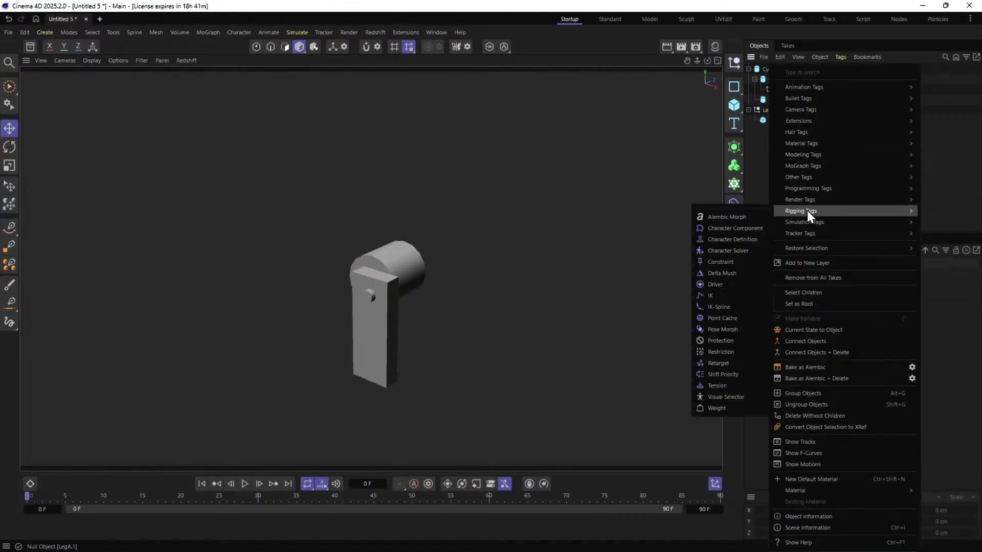
Add a Constraint tag to the LegA.1 null, enable its Transform constraint, and assign the LegA null as target.
mouse_move(841, 214)
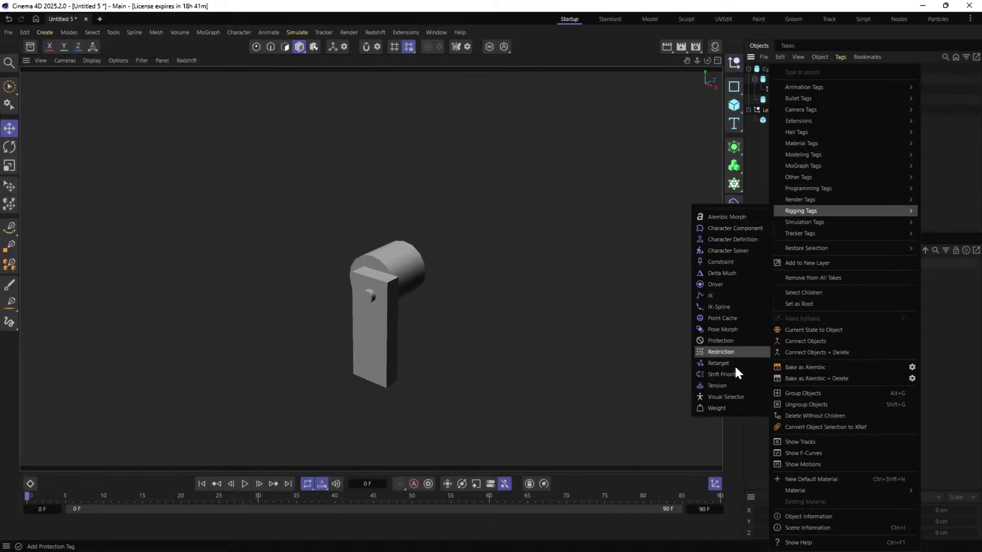
click(727, 266)
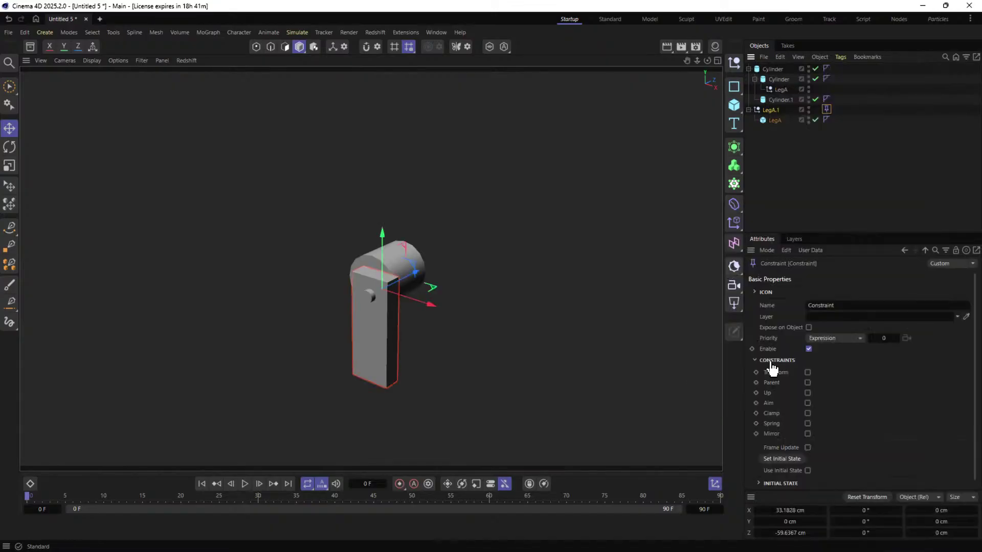
click(807, 373)
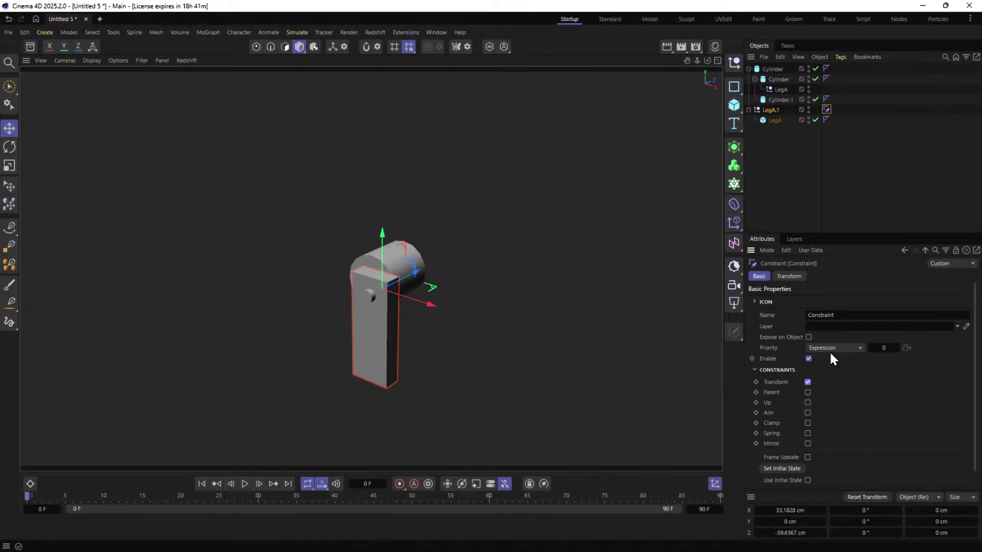
click(793, 279)
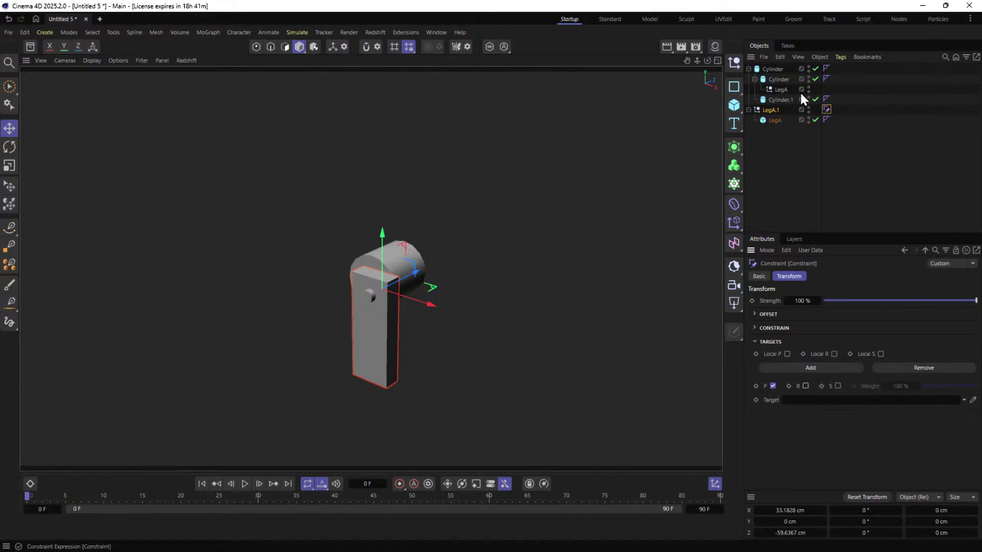
drag(780, 91, 807, 402)
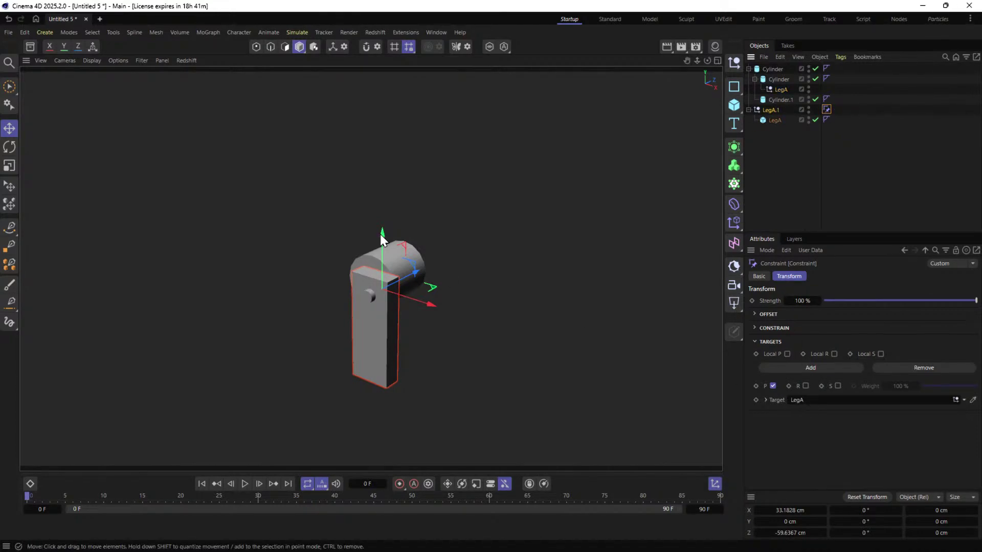
Rename the parent cylinder Cylinder.Rot and rotate it around its axis to test the leg's constraint.
click(769, 70)
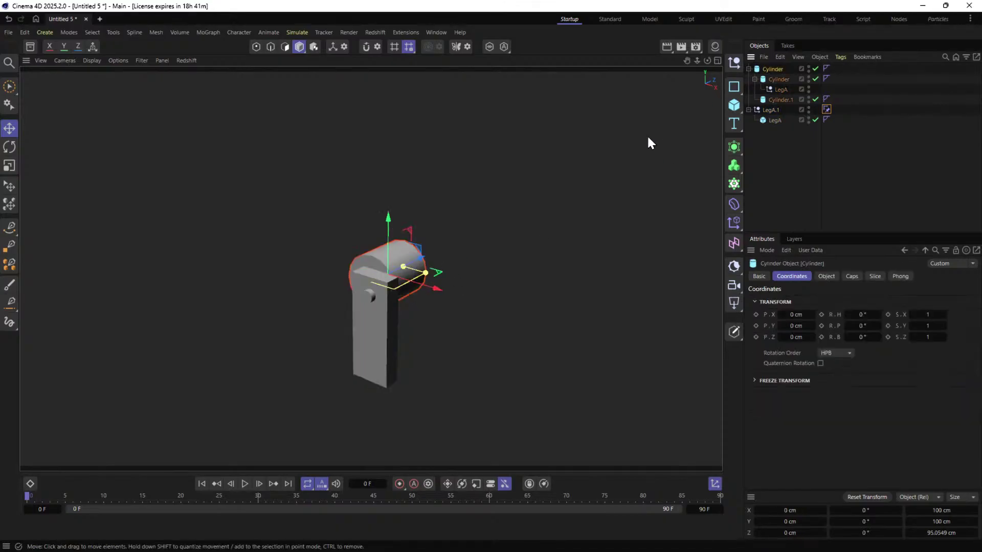
double_click(777, 69)
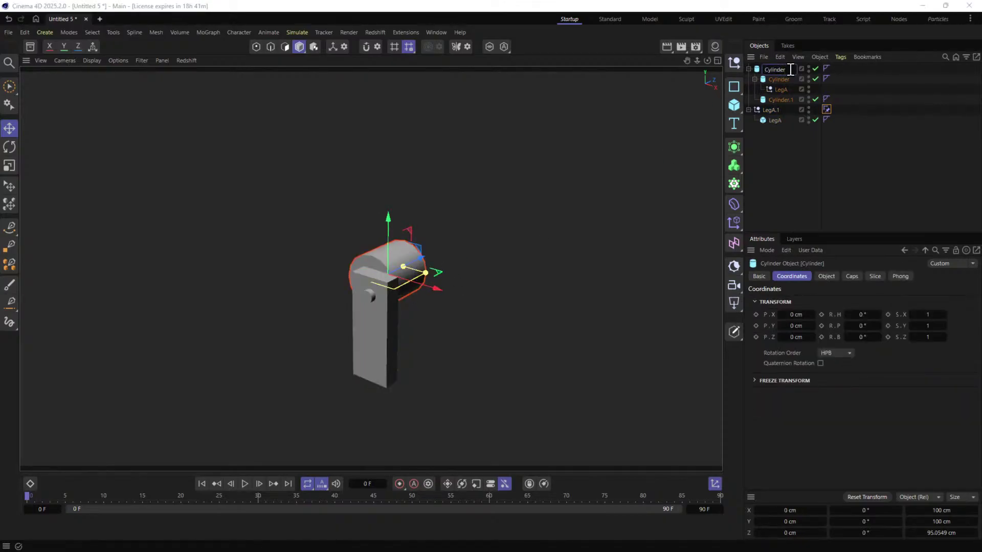
text(.Rot)
key(Return)
key(r)
drag(408, 267, 357, 274)
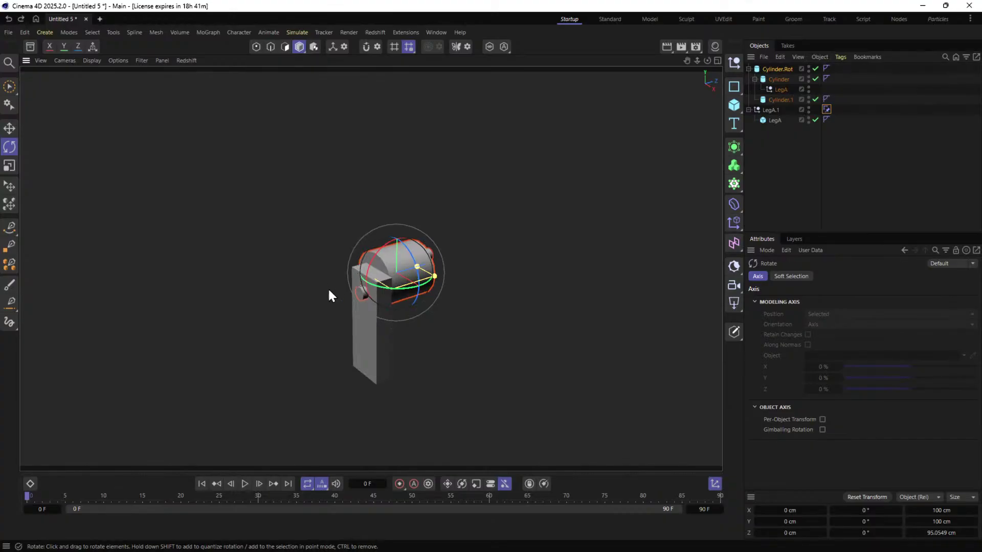
Duplicate the LegA target null and the constrained leg assembly, and name both copies LegB.
click(780, 98)
click(771, 109)
ctrl+click(775, 122)
ctrl+drag(777, 124, 774, 69)
double_click(774, 69)
text(B)
text(B)
key(Return)
Move the LegB target null to the opposite end of the cylinder, at about Z 92 cm.
click(868, 95)
click(772, 77)
alt+drag(612, 136, 440, 266)
key(e)
drag(387, 331, 489, 333)
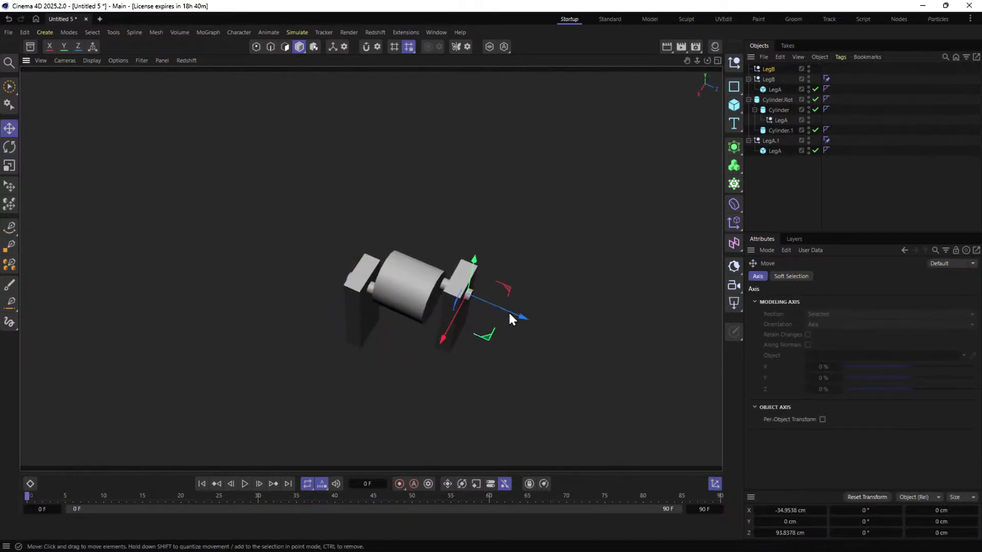
Parent the LegB target null under Cylinder.1 and set its position to X 0 cm and Z about 32 cm.
drag(765, 68, 788, 135)
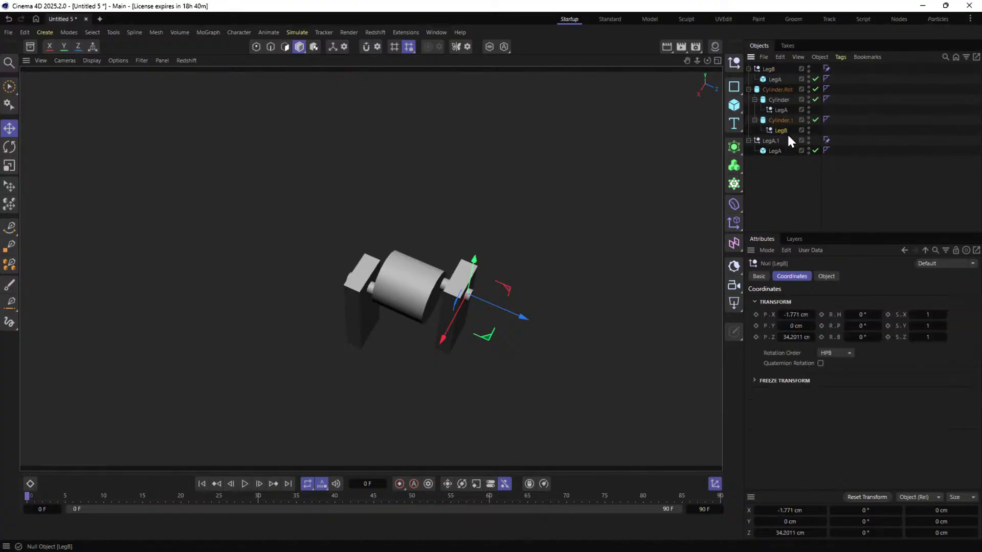
right_click(814, 314)
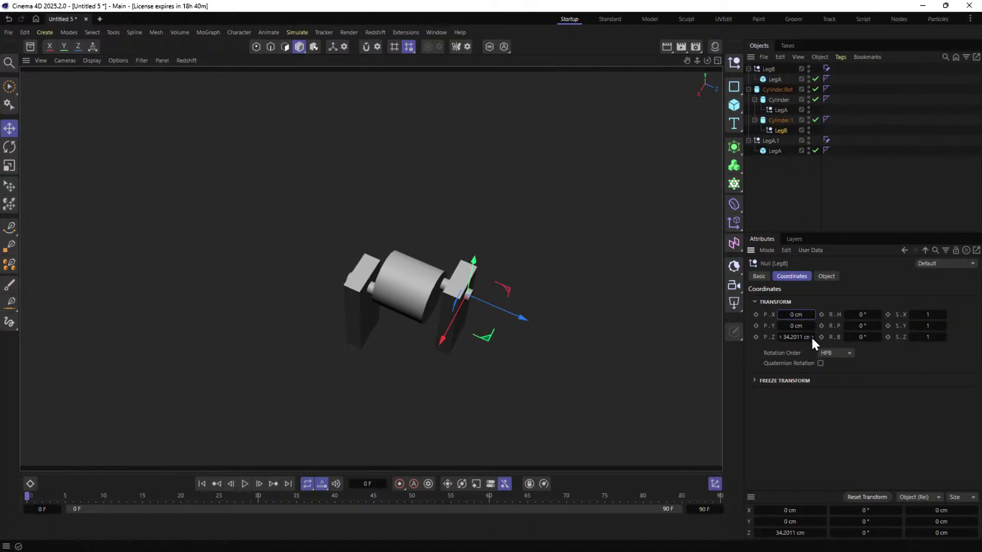
mouse_move(522, 318)
mouse_down()
mouse_move(505, 316)
mouse_move(523, 314)
mouse_up()
alt+drag(384, 287, 370, 267)
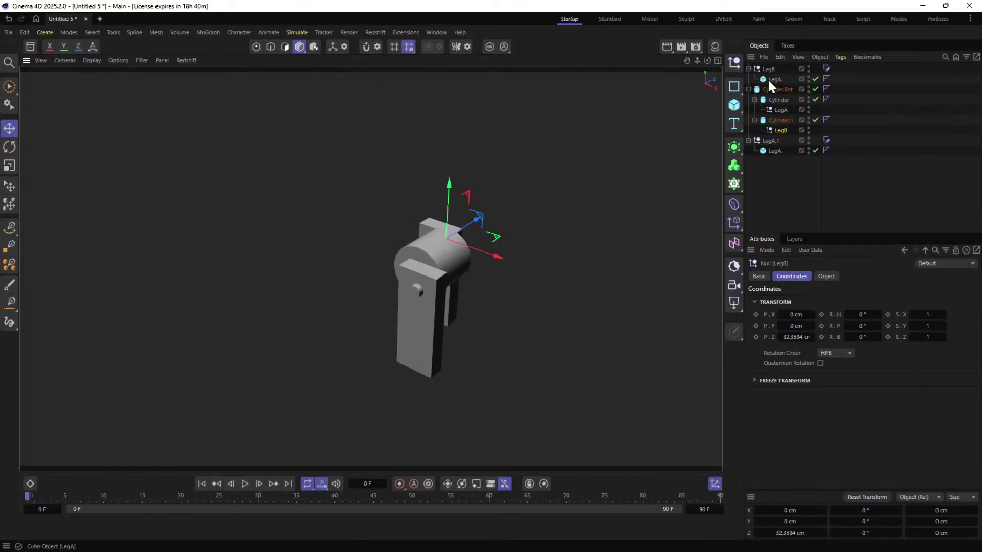
Place the LegB assembly at the end of the object hierarchy and rotate Cylinder.Rot to test both legs.
click(778, 88)
drag(768, 69, 762, 179)
click(778, 68)
key(r)
drag(449, 245, 542, 203)
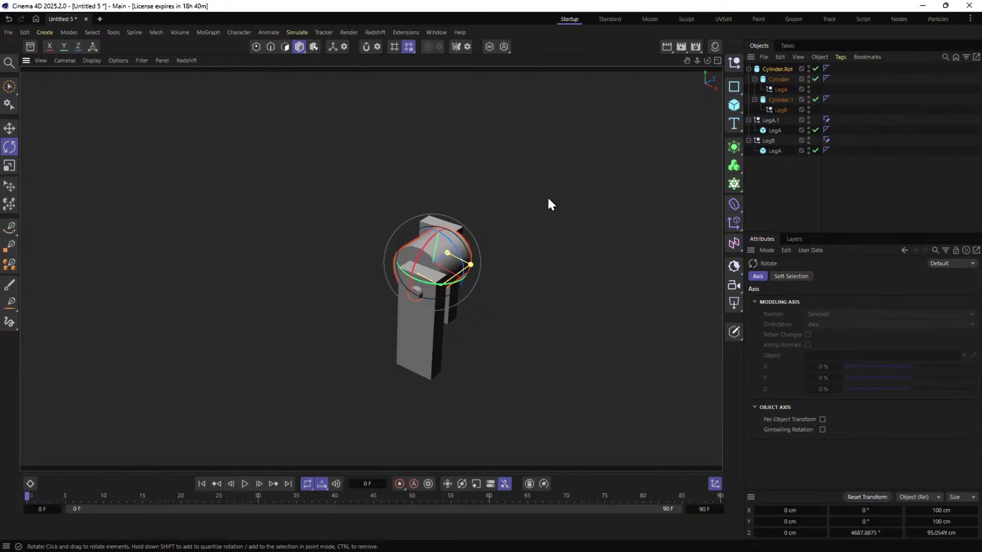
drag(449, 245, 434, 290)
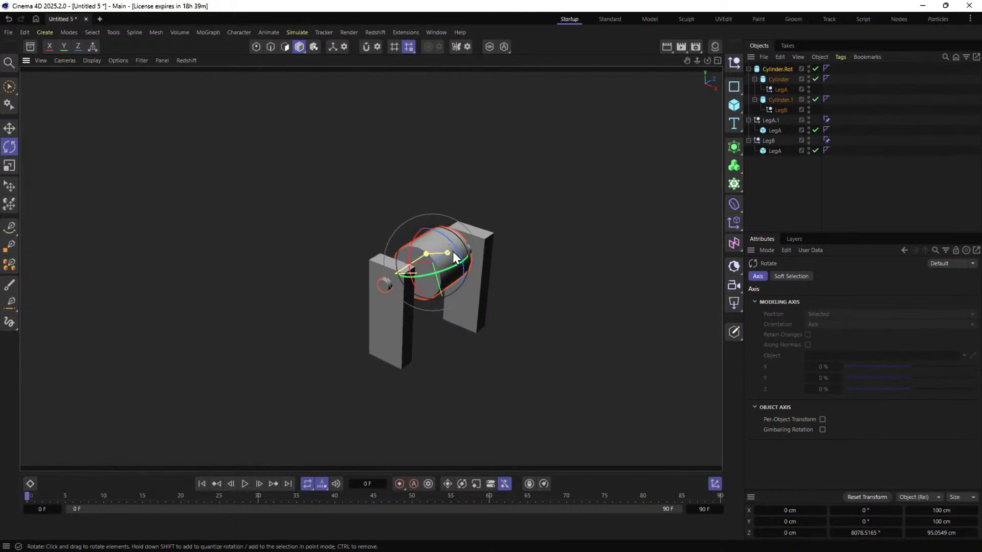
alt+drag(450, 250, 421, 252)
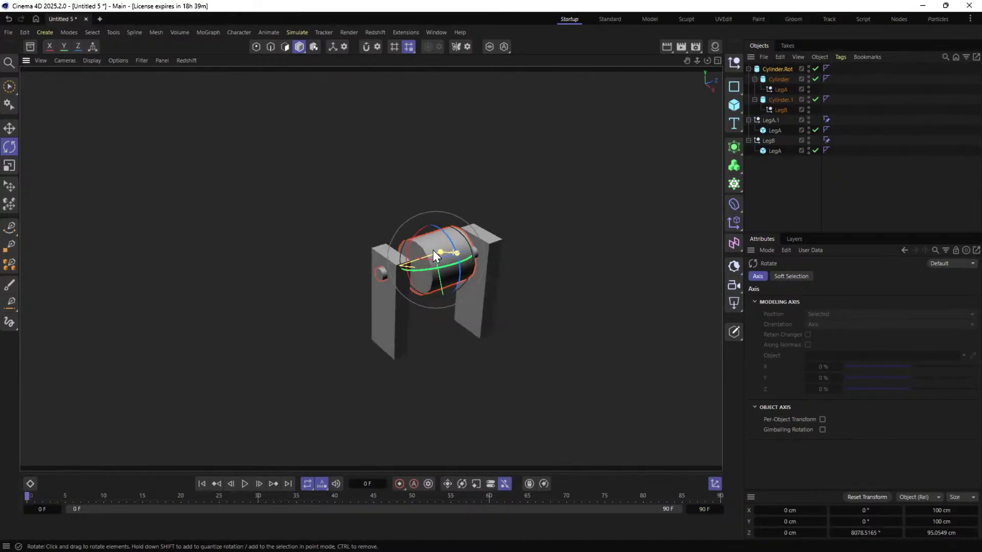
Resize both leg cubes together to 10 cm in Z and about 37.4 cm in X.
click(775, 130)
ctrl+click(773, 150)
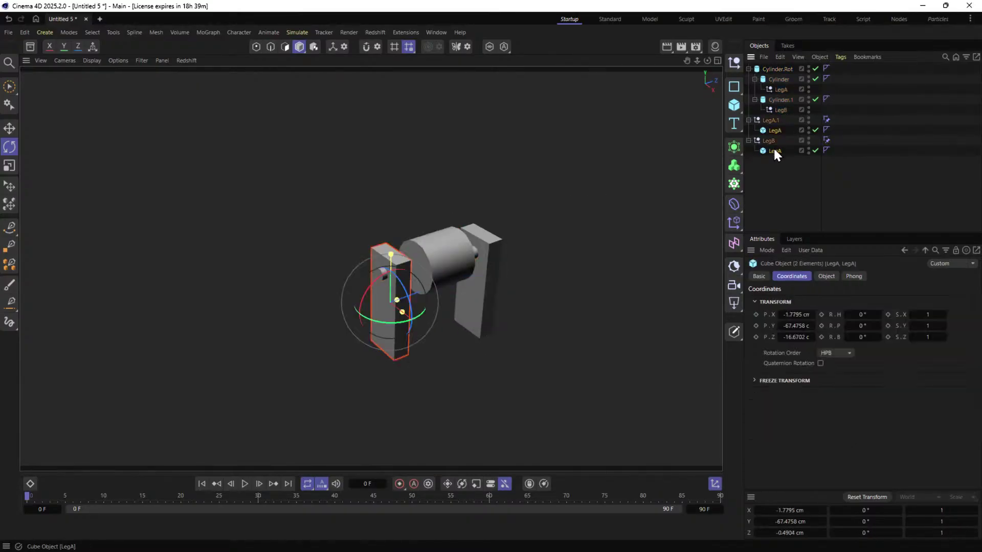
click(825, 276)
key(Tab)
text(10)
key(Return)
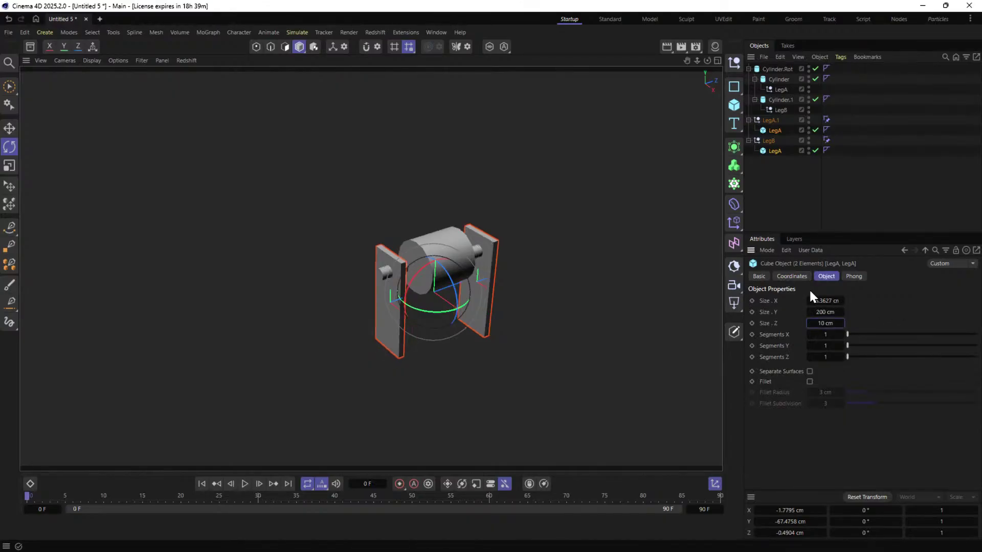
alt+drag(460, 249, 702, 306)
drag(825, 300, 797, 301)
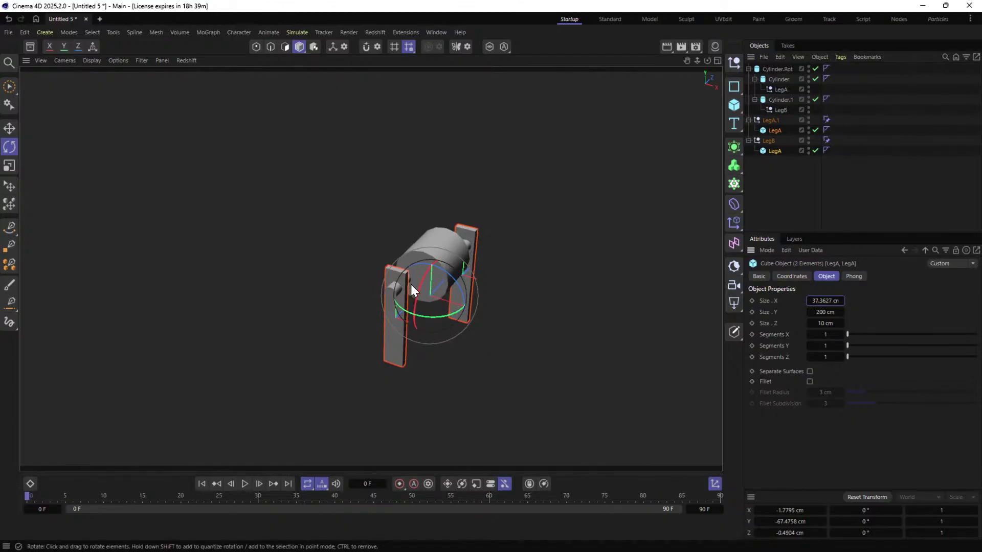
alt+drag(502, 306, 423, 288)
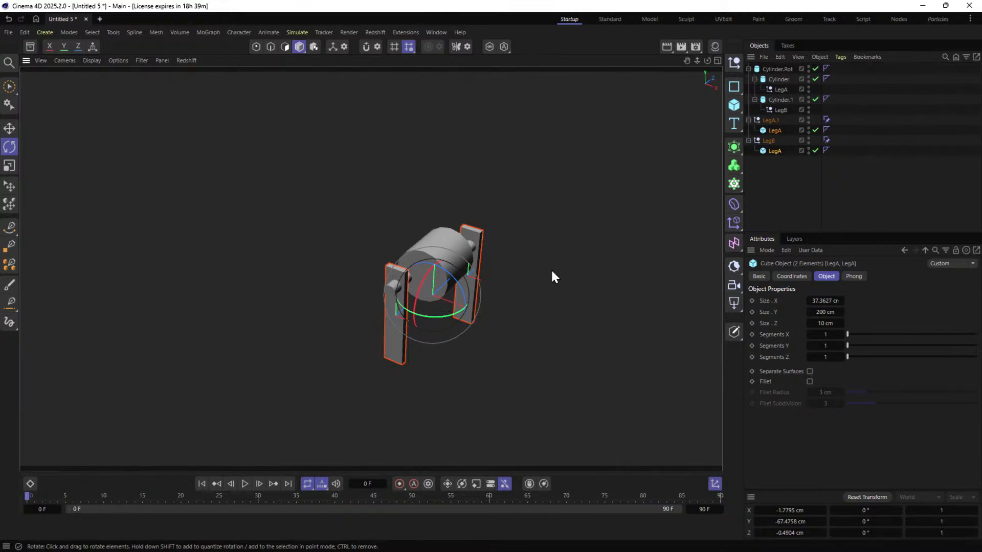
Duplicate Cylinder.Rot with its two constrained leg assemblies and move the copy about 304 cm along negative X.
click(773, 69)
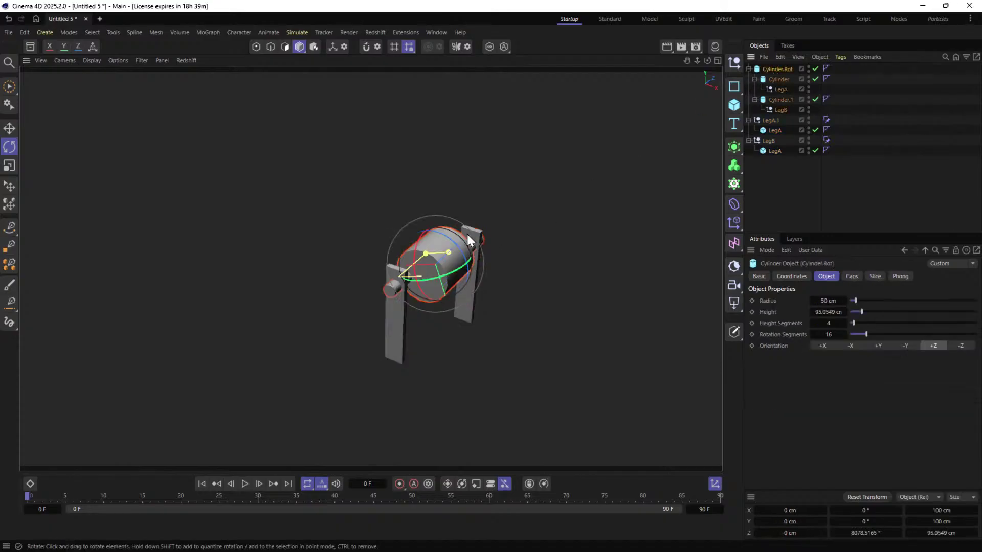
drag(443, 233, 464, 233)
ctrl+click(769, 120)
ctrl+click(768, 140)
key(ctrl+c)
key(ctrl+v)
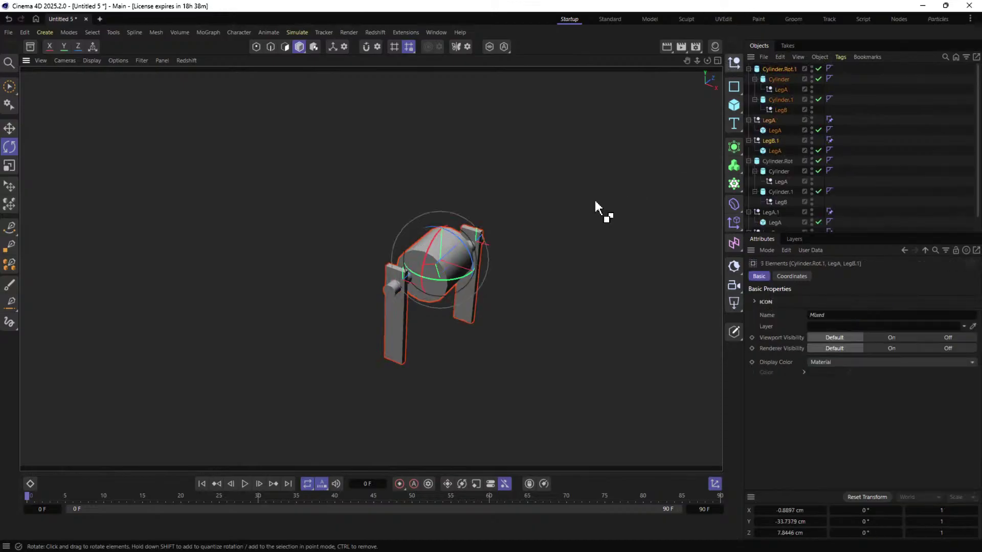
key(e)
drag(486, 277, 339, 251)
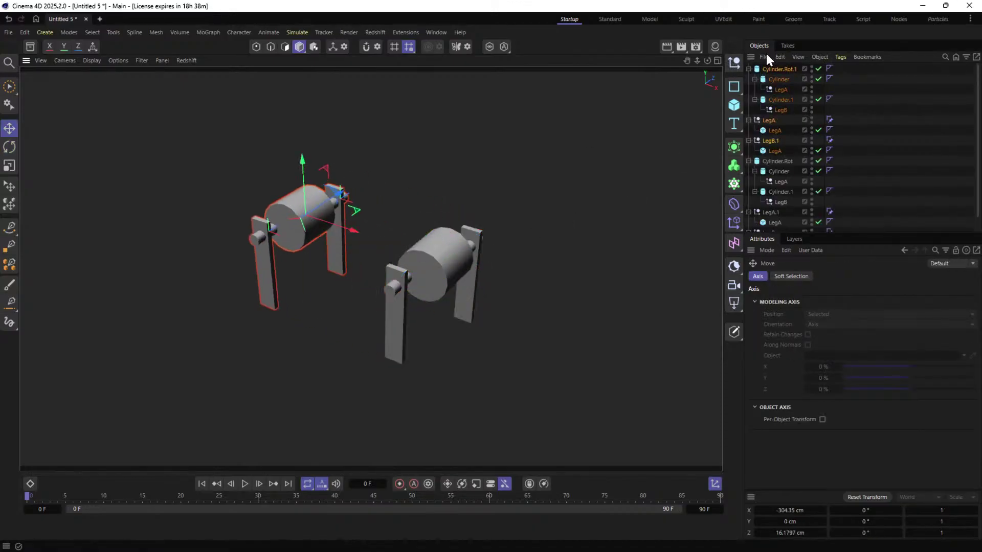
Rotate both main cylinders together to a bank rotation (R.B) of 965°.
click(773, 70)
ctrl+click(777, 161)
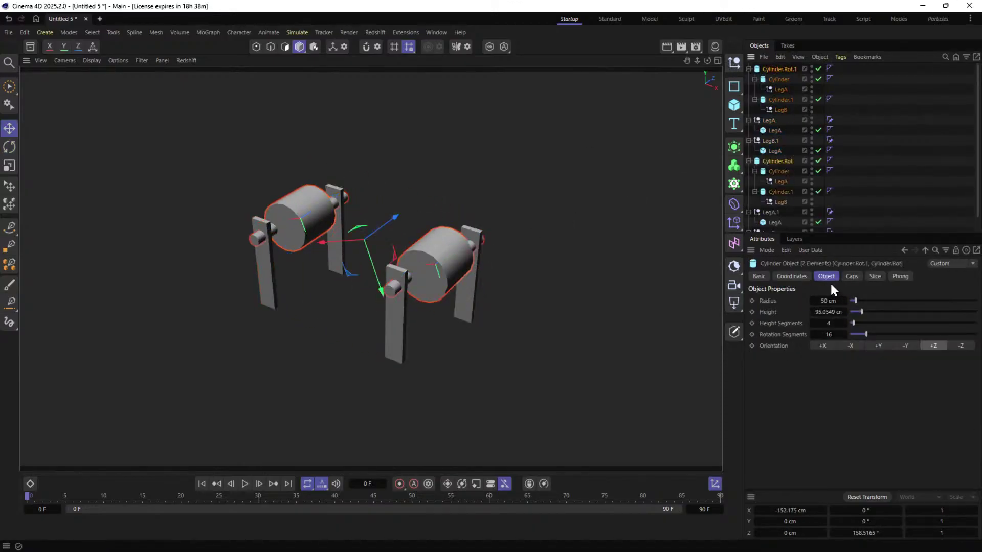
click(791, 276)
drag(864, 338, 976, 338)
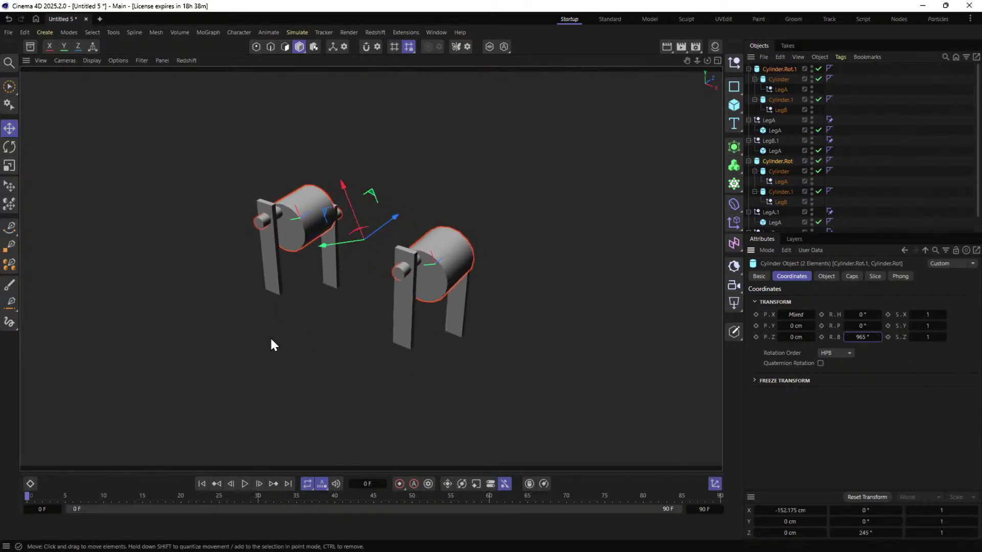
Duplicate the leg cubes under LegA.1 and LegB and resize one cube of each into a plank about 327 × 7 × 66 cm.
scroll(790, 128, down, 2)
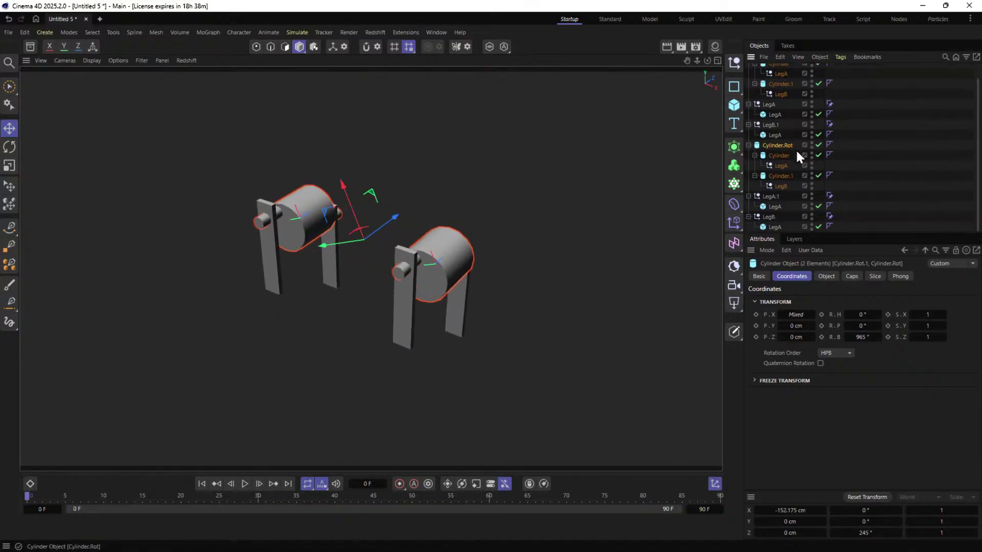
click(782, 207)
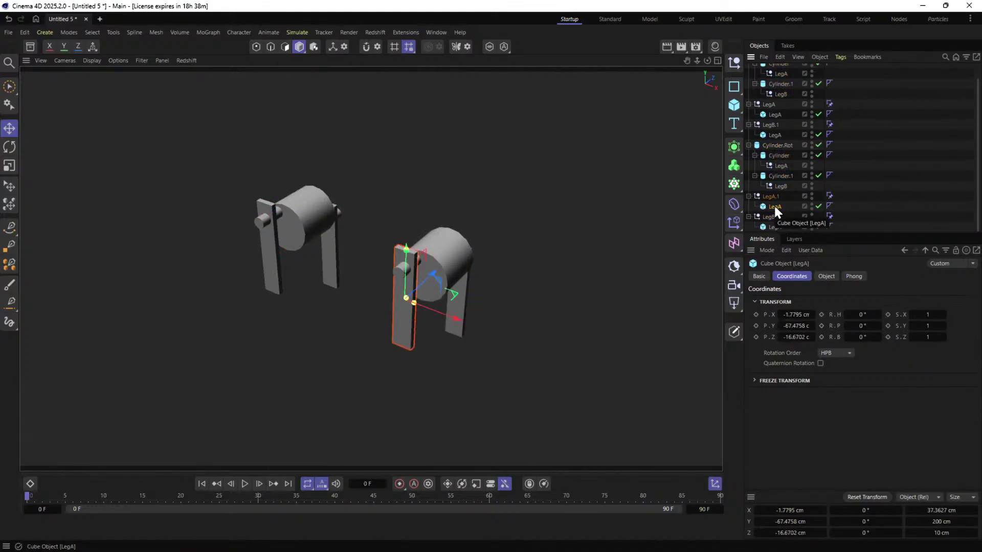
ctrl+drag(774, 208, 783, 227)
ctrl+click(775, 227)
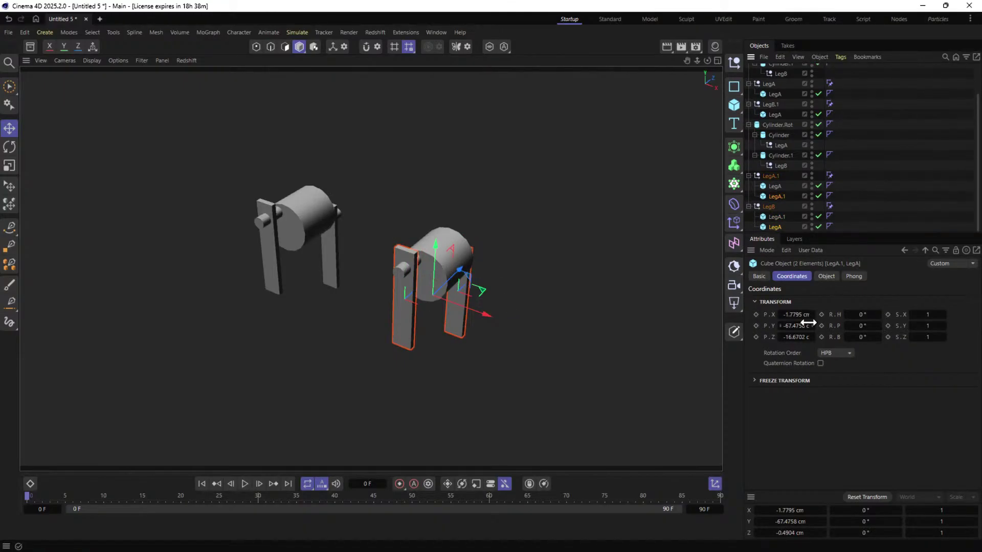
click(826, 276)
drag(841, 301, 879, 323)
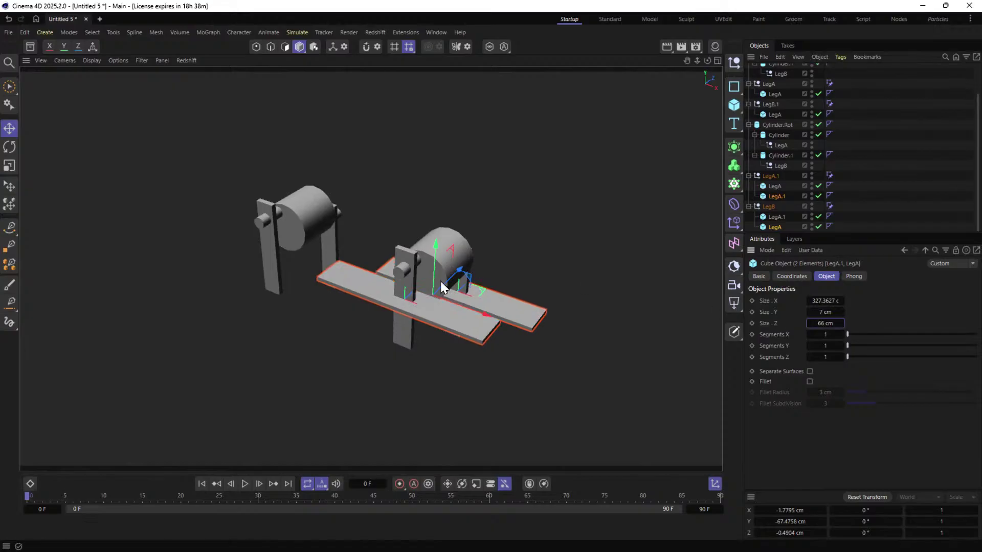
Position the two planks beneath the legs of both cylinders and lengthen them to about 401 cm in X.
drag(489, 317, 407, 271)
drag(361, 220, 363, 269)
click(825, 301)
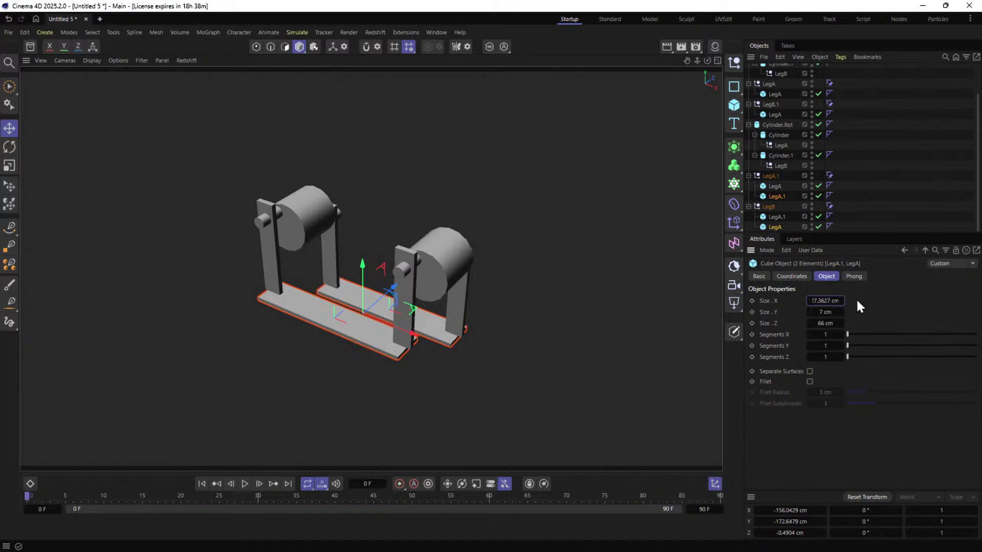
drag(848, 305, 811, 159)
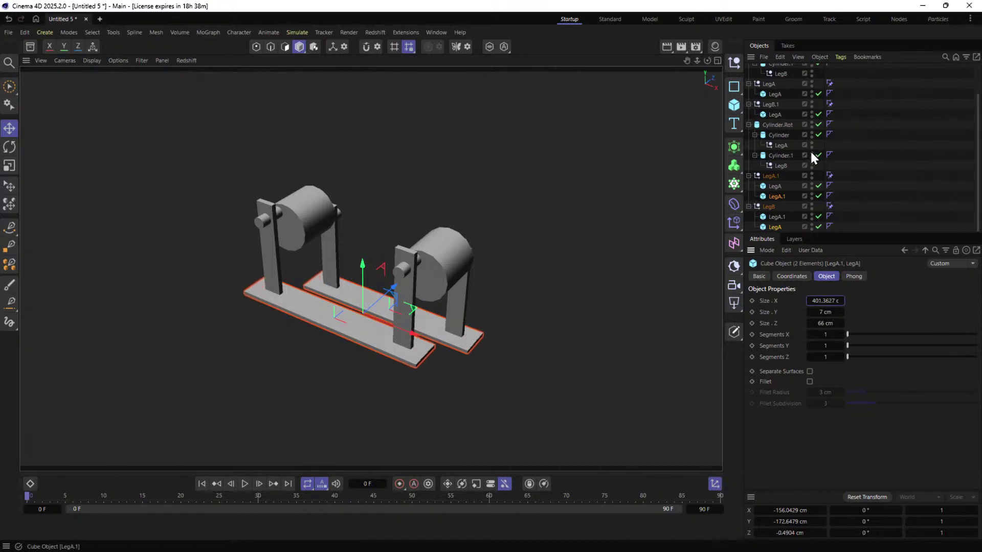
click(873, 140)
Rotate Cylinder.Rot and Cylinder.Rot.1 together to a bank rotation (R.B) of 1819° to drive the feet.
scroll(872, 151, up, 2)
click(781, 69)
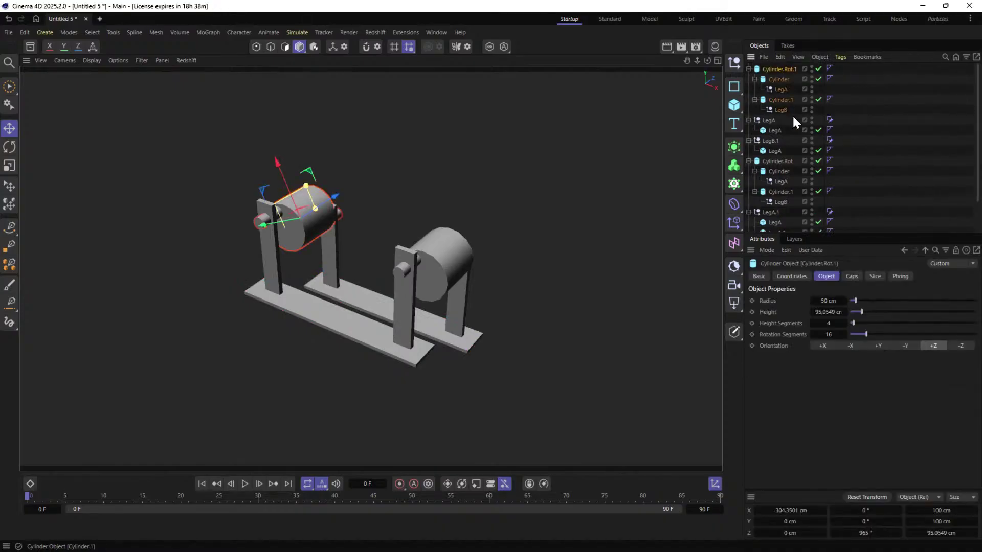
ctrl+click(776, 161)
click(808, 276)
drag(864, 342, 933, 342)
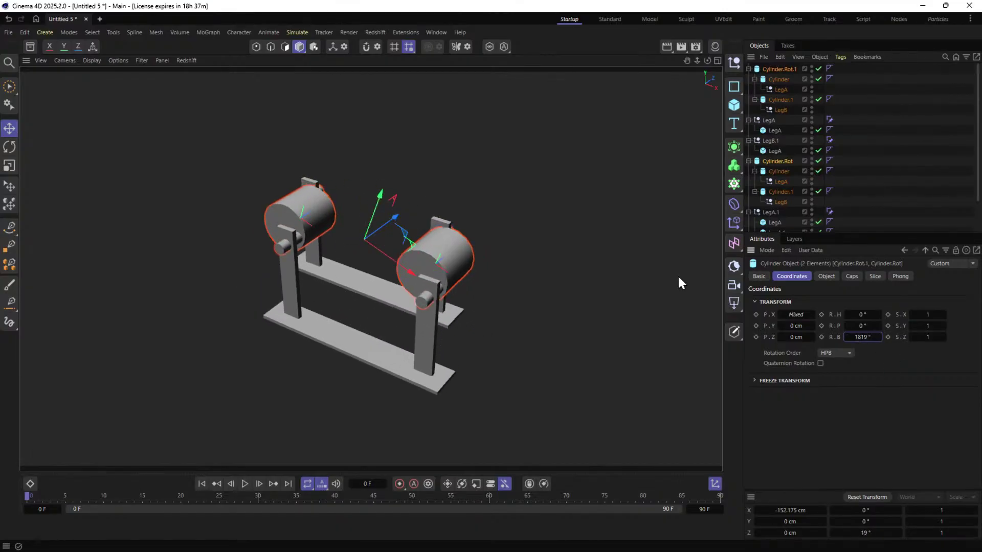
Move Cylinder.Rot with its children directly after the Cylinder.Rot.1 group in the object hierarchy.
drag(777, 163, 771, 68)
ctrl+click(779, 162)
drag(766, 66, 767, 125)
drag(768, 122, 769, 121)
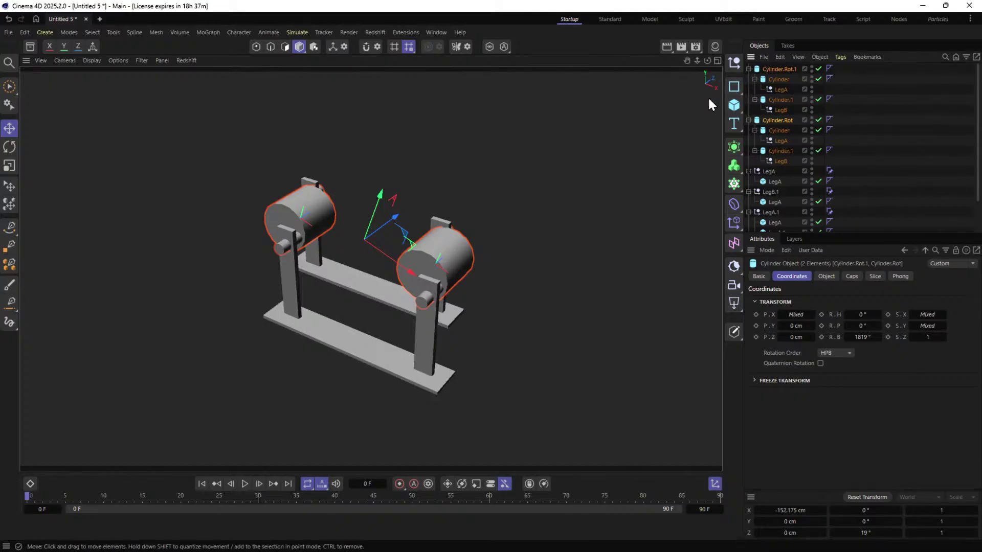
Save the walking rig scene as [4a]WalkingRig_Basic.c4d in the SceneFiles folder.
mouse_move(415, 237)
alt+mouse_down()
mouse_move(507, 220)
mouse_move(391, 227)
mouse_move(444, 253)
mouse_move(435, 269)
mouse_move(448, 256)
mouse_move(449, 274)
alt+mouse_up()
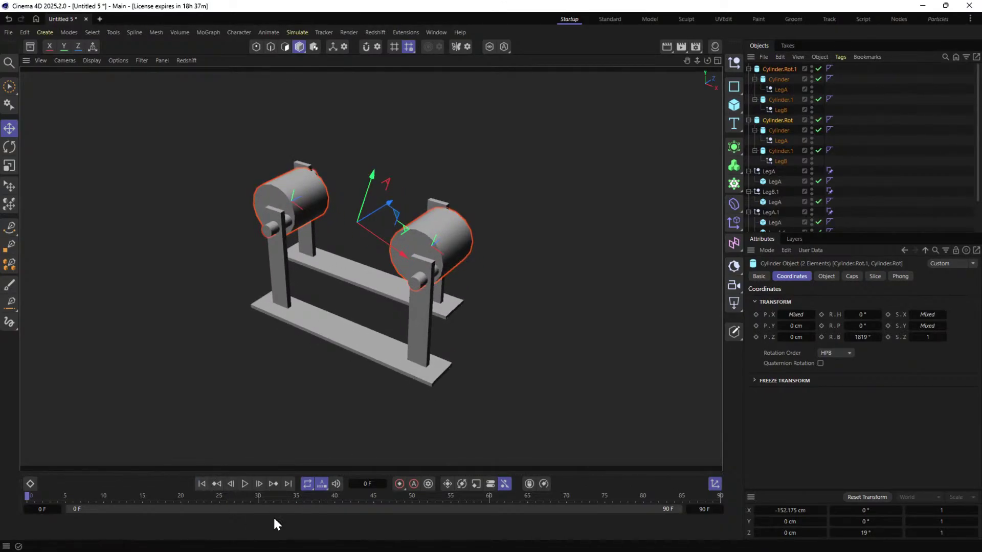
key(ctrl+s)
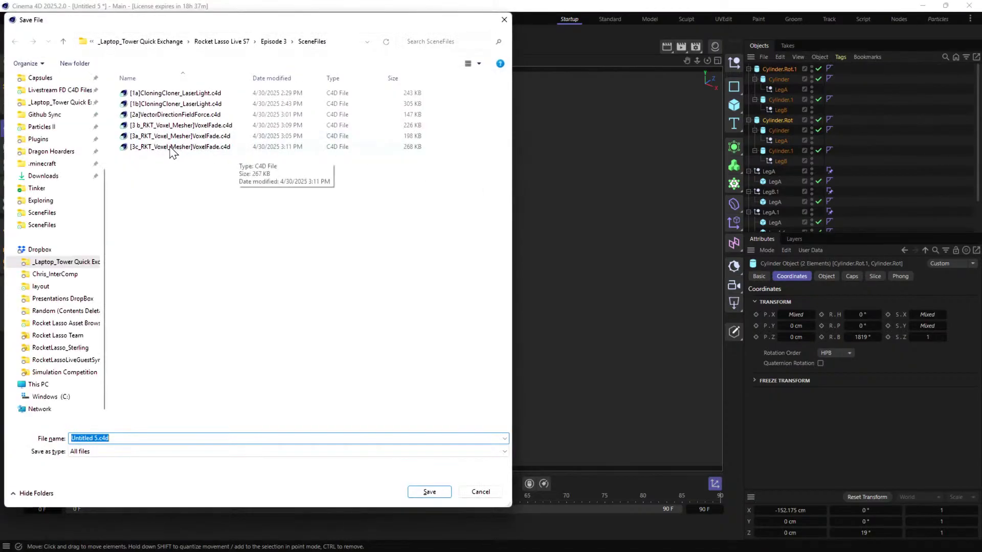
click(155, 105)
click(153, 94)
click(77, 438)
click(76, 438)
key(shift+Right)
key(shift+Right)
text(4a)
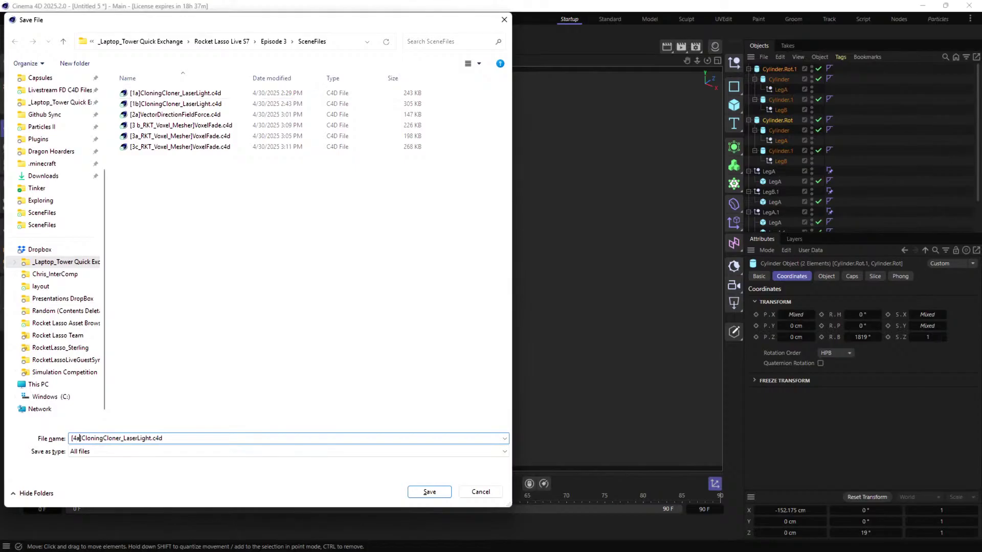
key(Right)
key(shift+Right)
key(shift+Right)
key(shift+Right)
key(shift+Right)
key(shift+Right)
key(shift+Right)
key(shift+Right)
key(shift+Right)
key(shift+Right)
key(shift+Right)
key(shift+Right)
key(shift+Right)
key(shift+Right)
key(shift+Right)
key(shift+Right)
key(shift+Right)
key(shift+Right)
key(shift+Right)
key(shift+Right)
key(shift+Right)
key(shift+Right)
key(shift+Right)
key(shift+Right)
key(shift+Right)
text(WalkingRig_Basic)
key(Return)
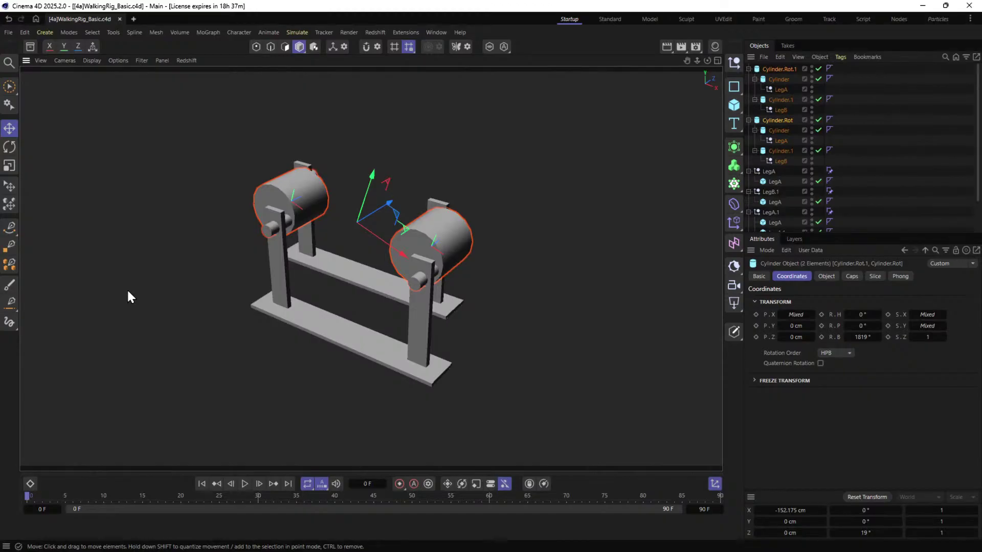
Create a new scene, add a Cloner to it, and show the Cloner's object properties.
click(134, 18)
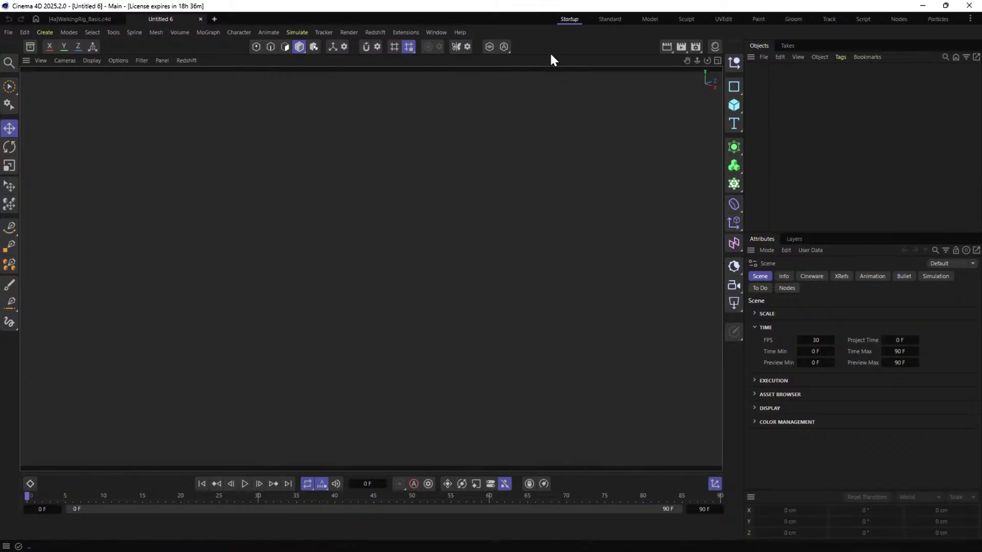
click(734, 184)
click(775, 201)
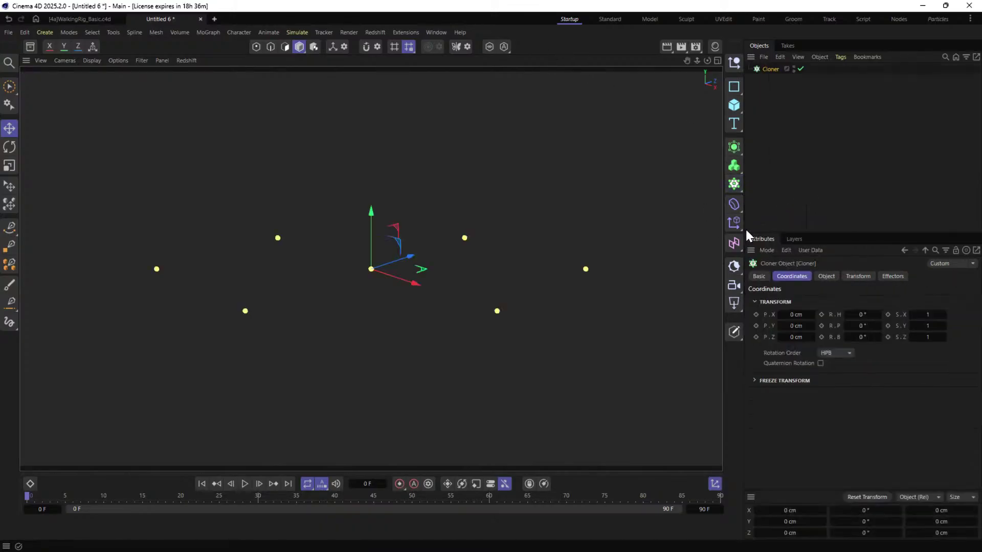
click(828, 278)
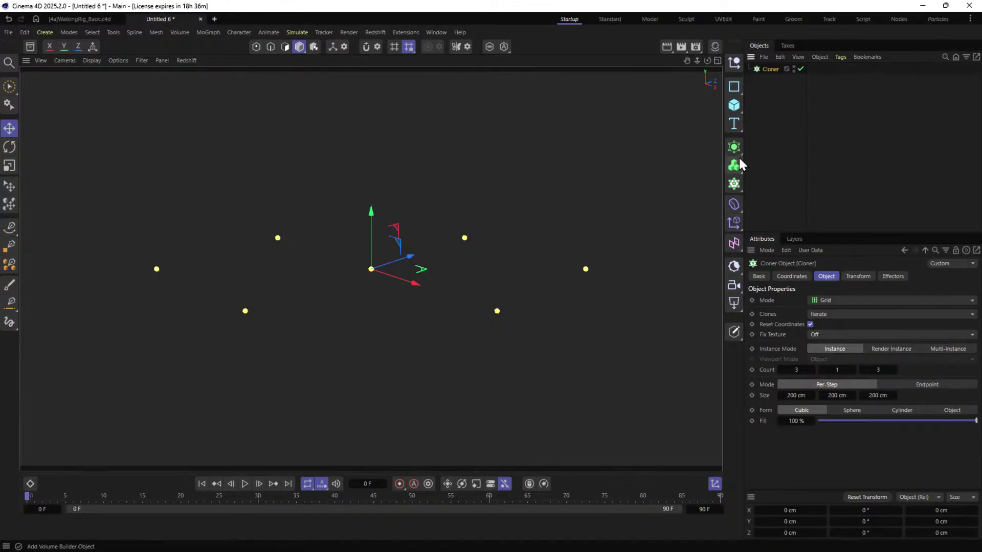
Add a cube as the Cloner's child and scale it down to about 146 cm per side.
click(733, 104)
drag(764, 70, 775, 78)
key(t)
drag(388, 255, 486, 217)
Switch the Cloner to Multi-Instance mode and set its grid count to 9 × 9 × 9.
click(769, 69)
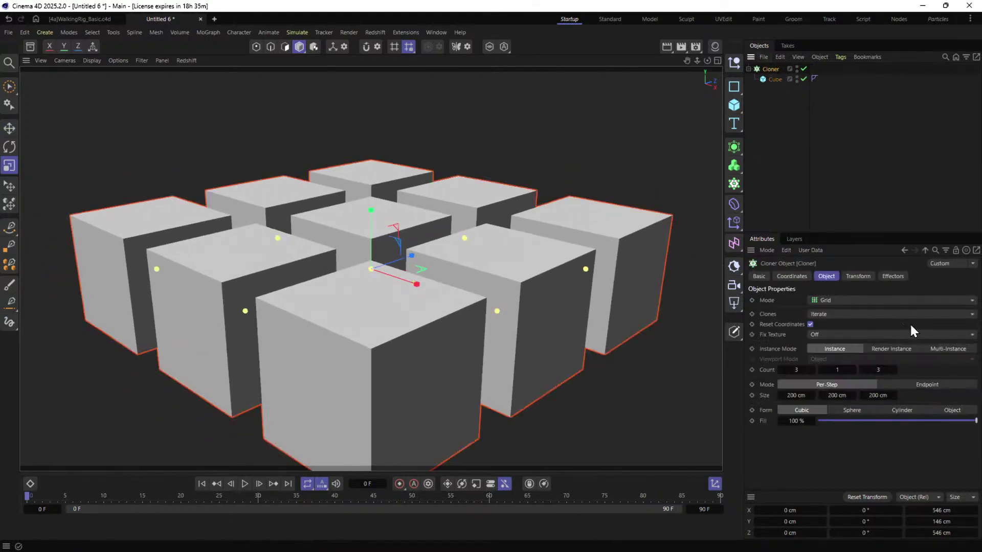
click(943, 349)
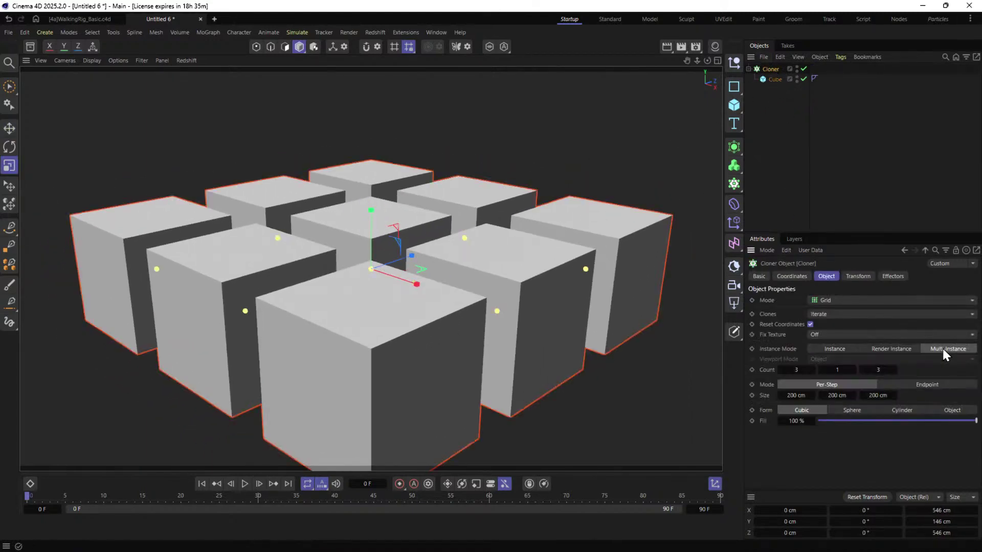
click(838, 372)
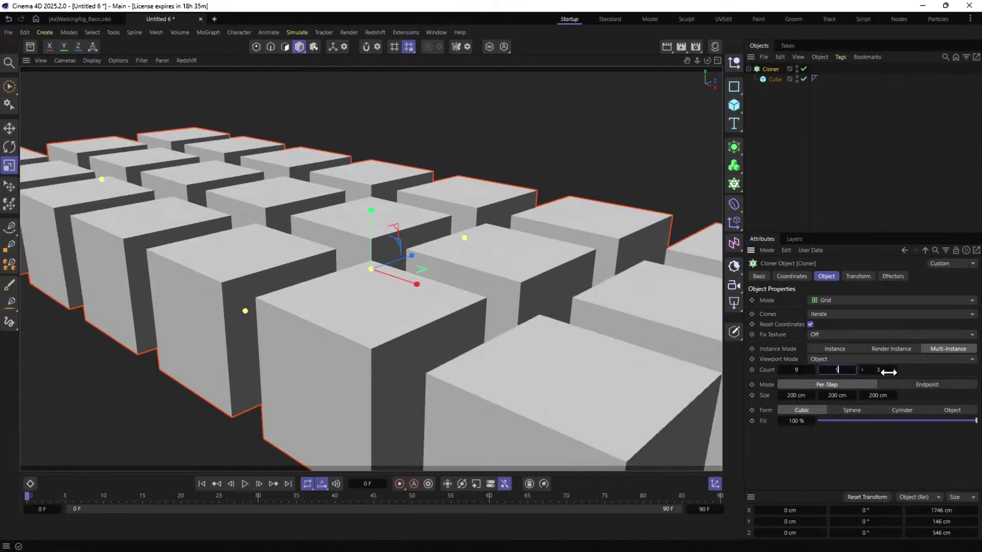
text(9)
click(883, 372)
text(9)
key(Return)
scroll(455, 219, down, 10)
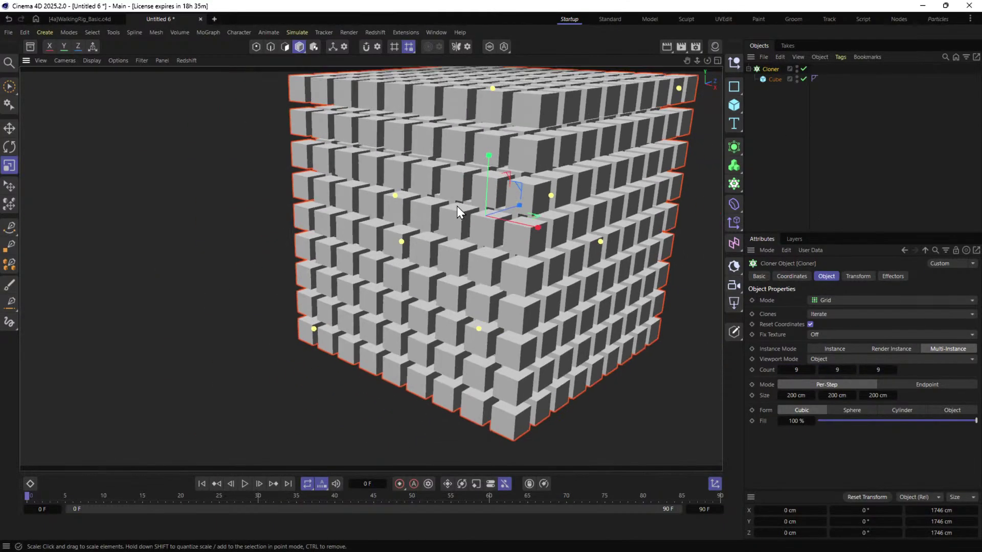
scroll(409, 271, up, 1)
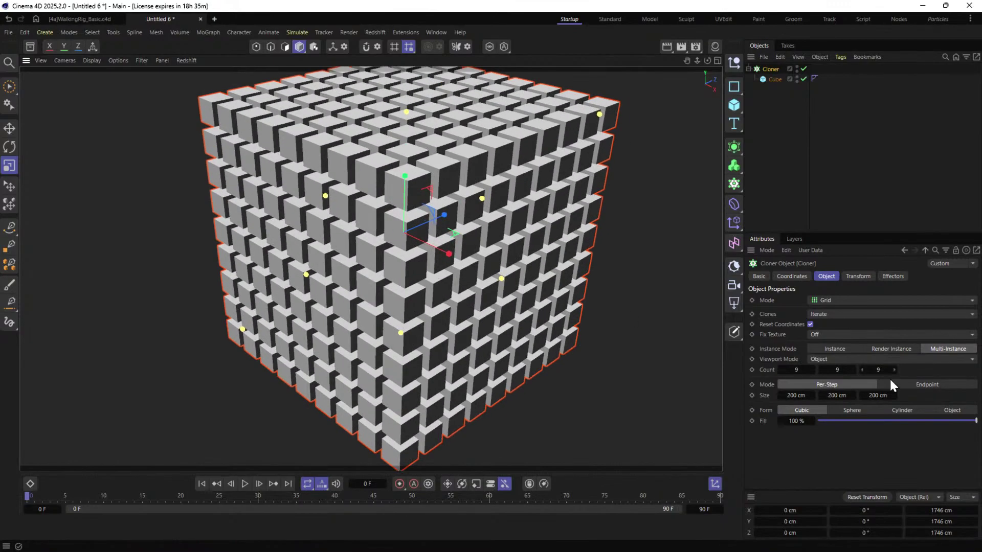
Add a sphere as the Cloner's child in place of the cube, moving the cube out of the Cloner.
click(736, 107)
click(841, 125)
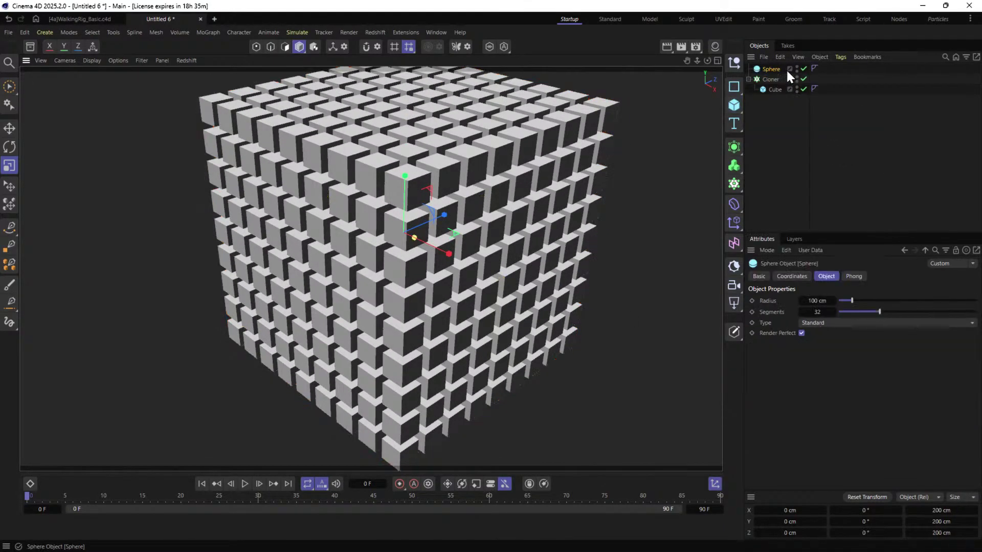
drag(770, 67, 775, 137)
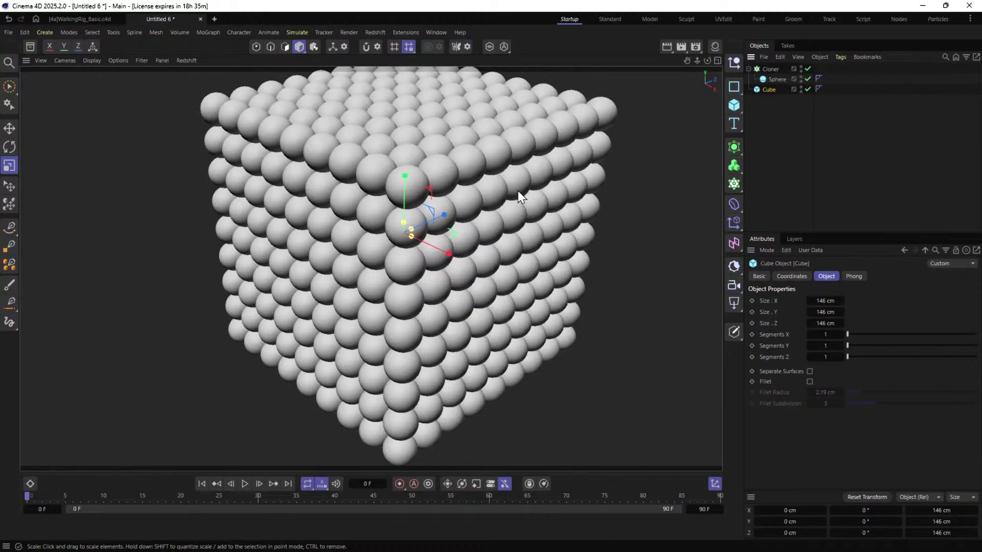
Set the Cloner's grid count to 2 × 2 × 2.
click(772, 69)
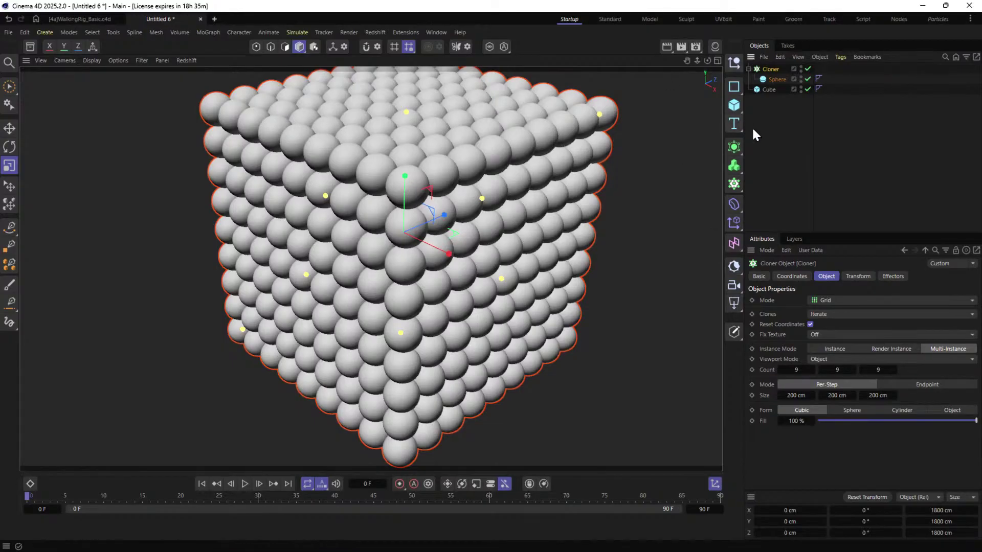
click(796, 370)
text(2)
key(Tab)
text(2)
key(Tab)
text(2)
key(Return)
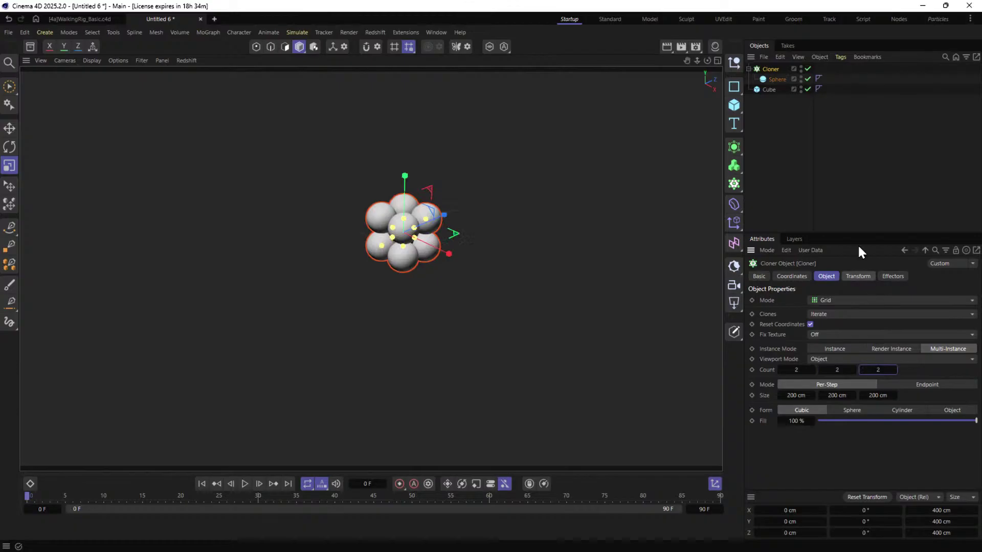
Set the Cloner's per-step size to 555 cm in all three axes.
click(796, 395)
text(555)
key(Tab)
text(555)
key(Tab)
text(555)
key(Return)
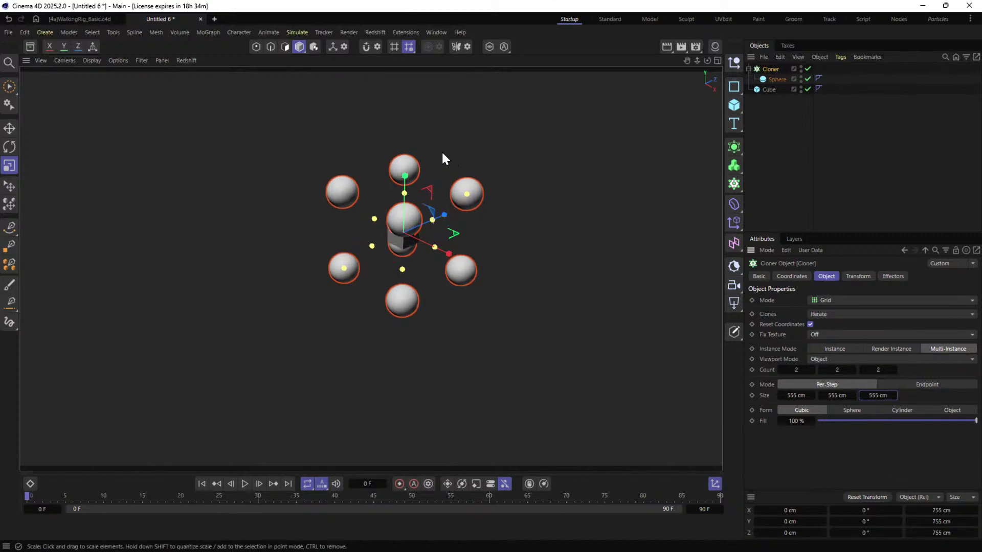
Delete the sphere, the Cloner and the loose cube from the scene.
click(765, 76)
key(Delete)
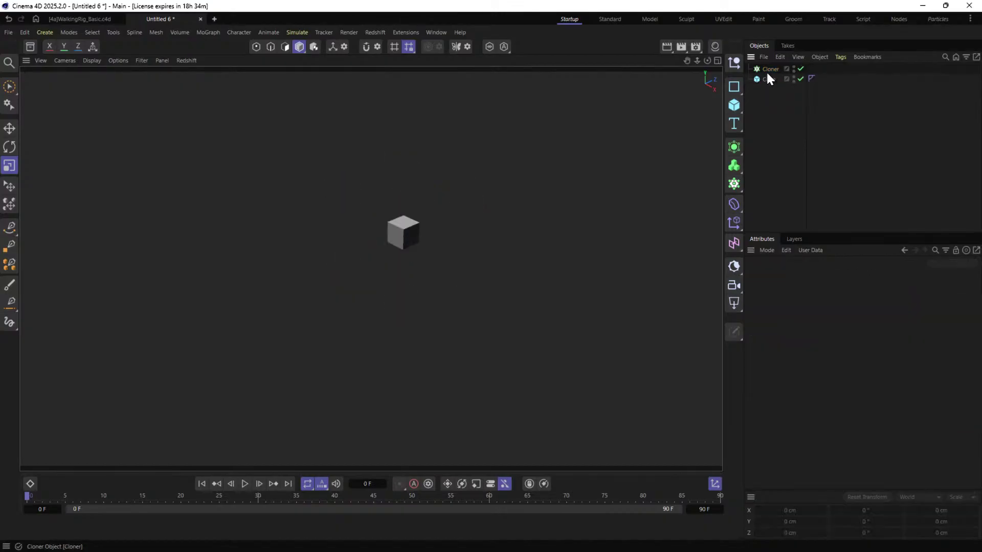
key(Delete)
Add a null and a sphere with a 100 cm radius to the scene.
click(734, 62)
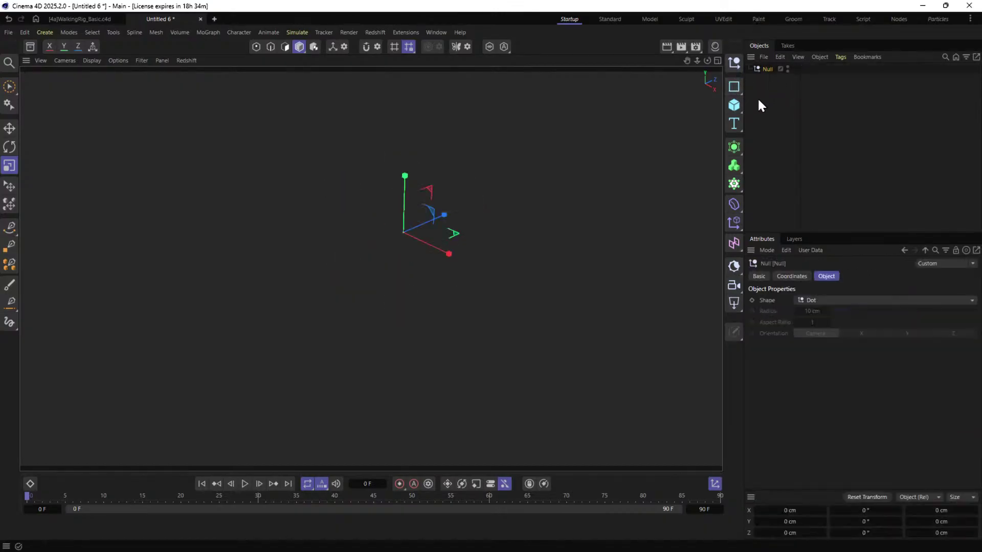
click(734, 105)
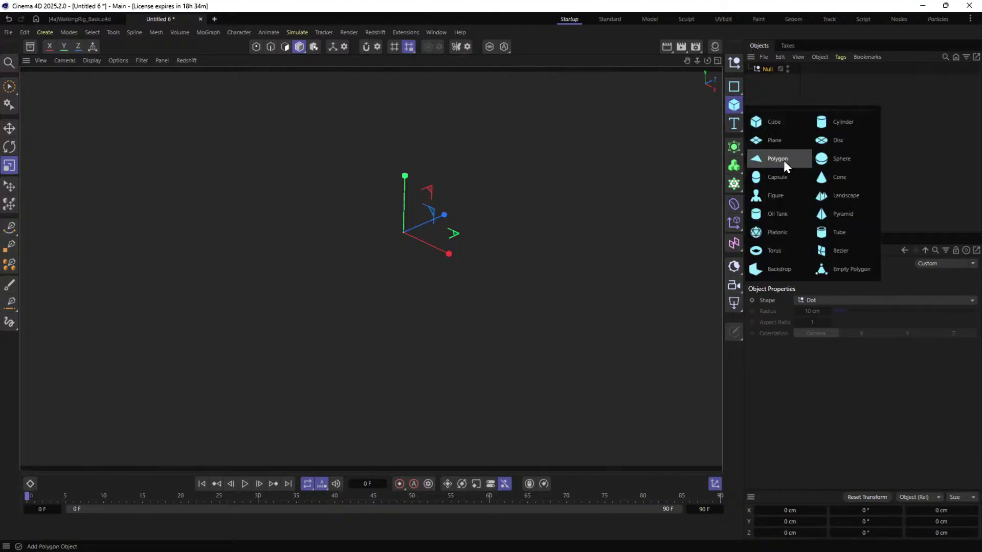
click(841, 160)
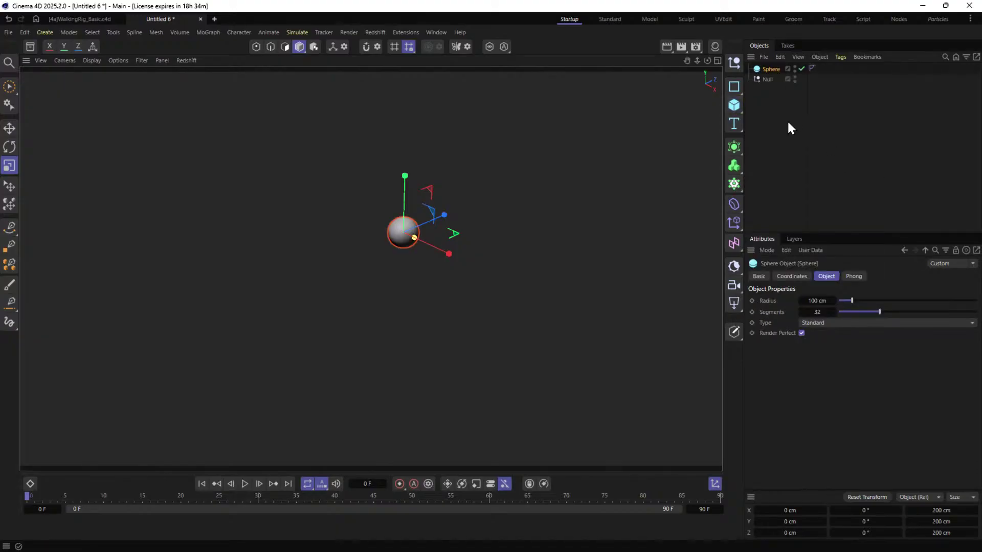
Clone the null with a Cloner in Object mode that distributes it over the sphere.
click(734, 184)
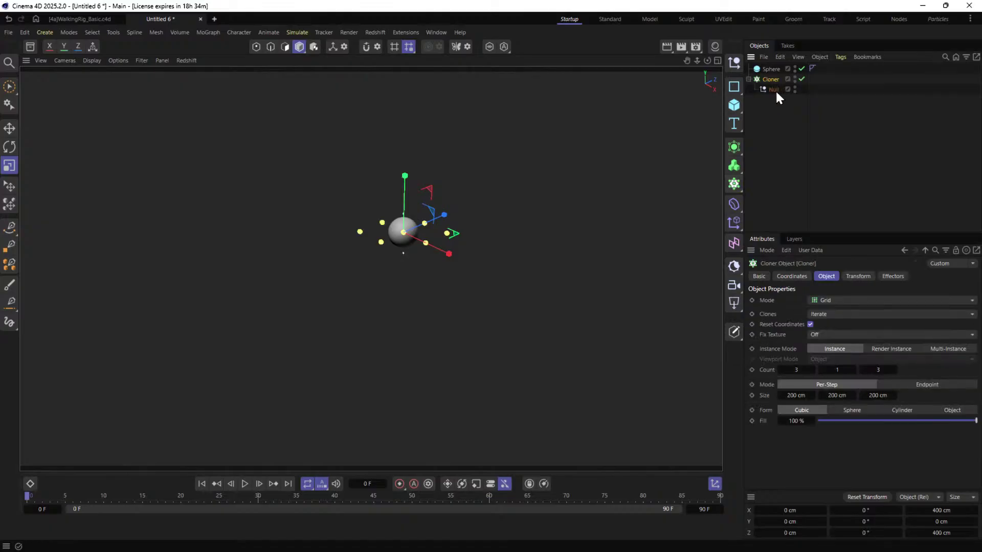
click(836, 301)
click(833, 314)
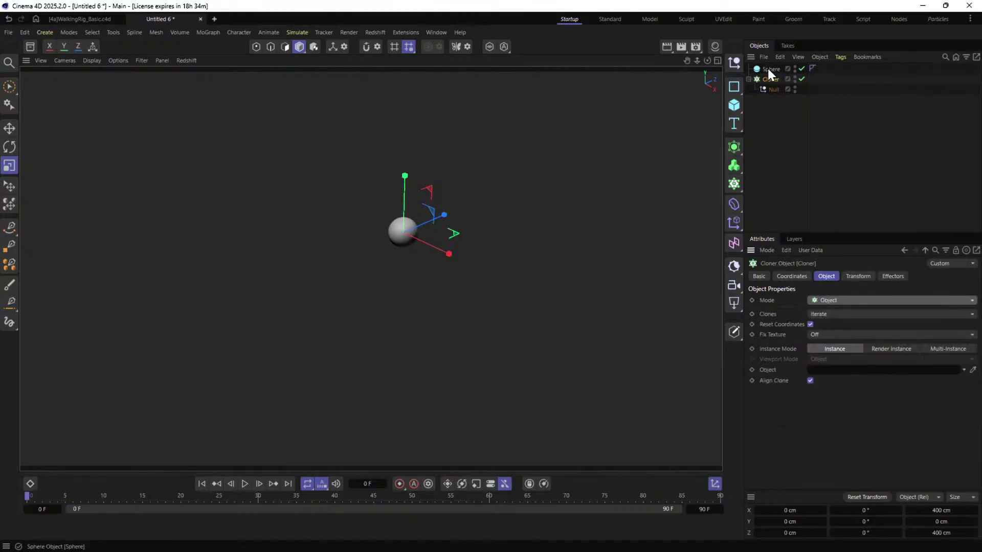
drag(767, 69, 833, 371)
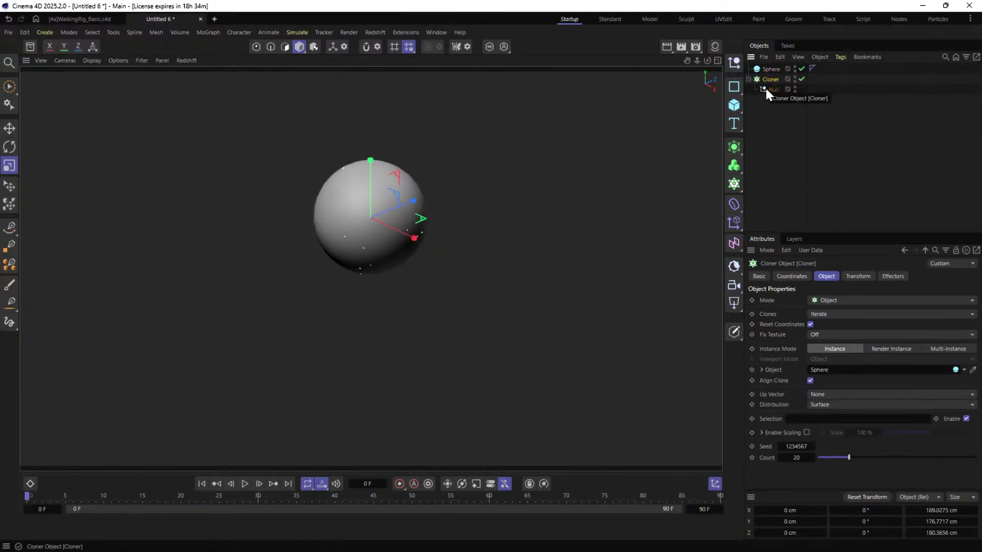
Add a Tracer below the Cloner that traces it in Connect All Objects mode, and hide the sphere in the viewport.
click(734, 147)
click(734, 183)
click(779, 293)
drag(769, 69, 768, 104)
click(829, 358)
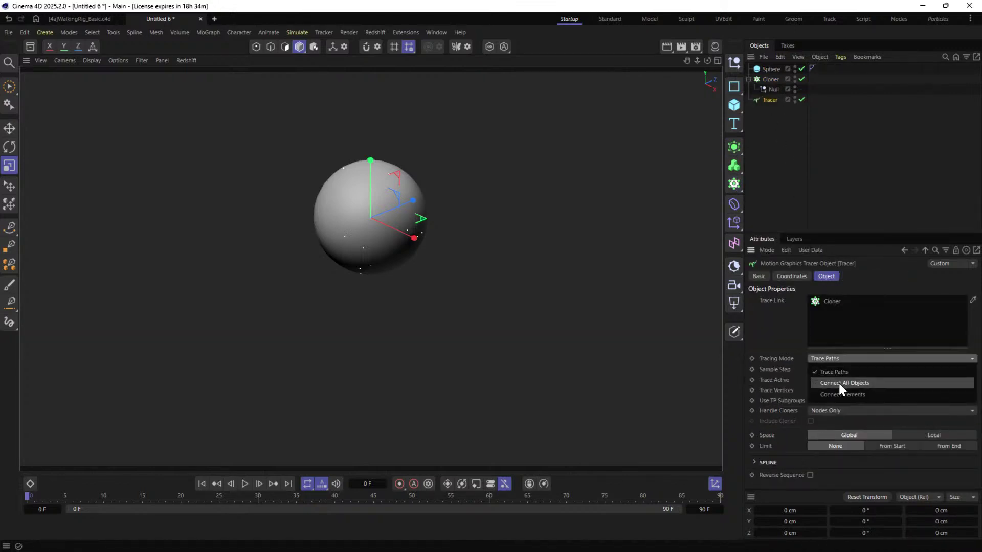
click(838, 383)
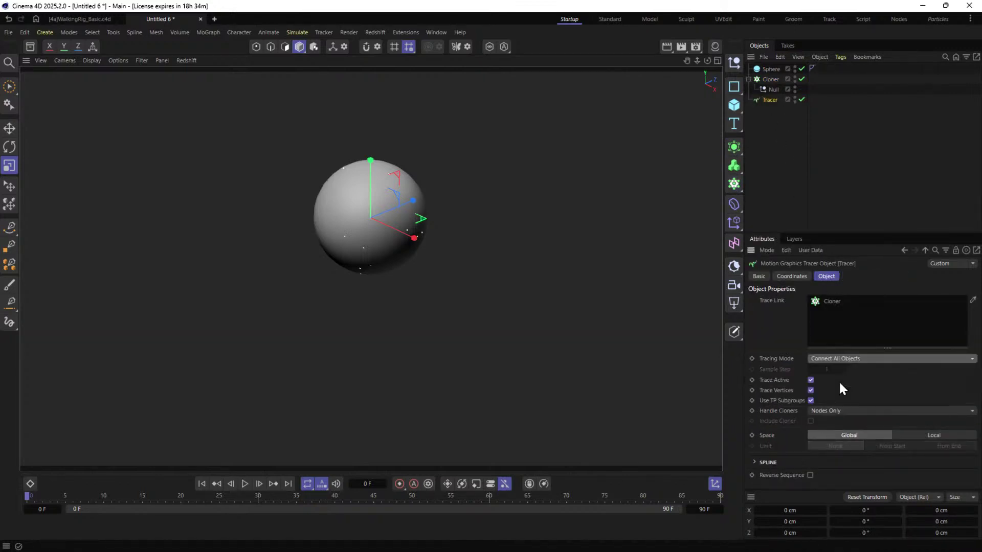
click(795, 67)
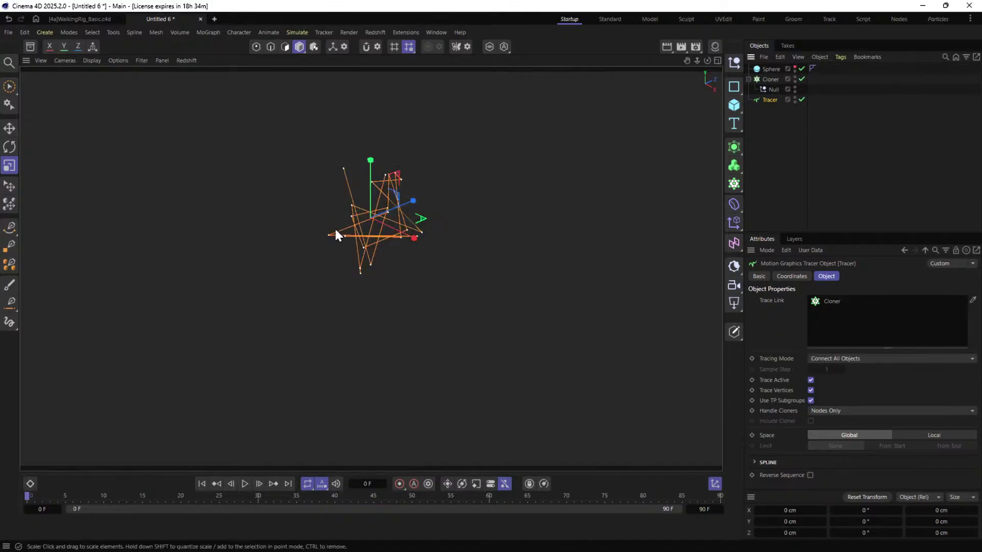
Group the sphere, Cloner and Tracer under a new null and clone that group with a parent grid Cloner.
click(772, 110)
click(767, 78)
alt+drag(370, 229, 520, 199)
click(733, 63)
drag(769, 122, 769, 78)
drag(769, 78, 768, 66)
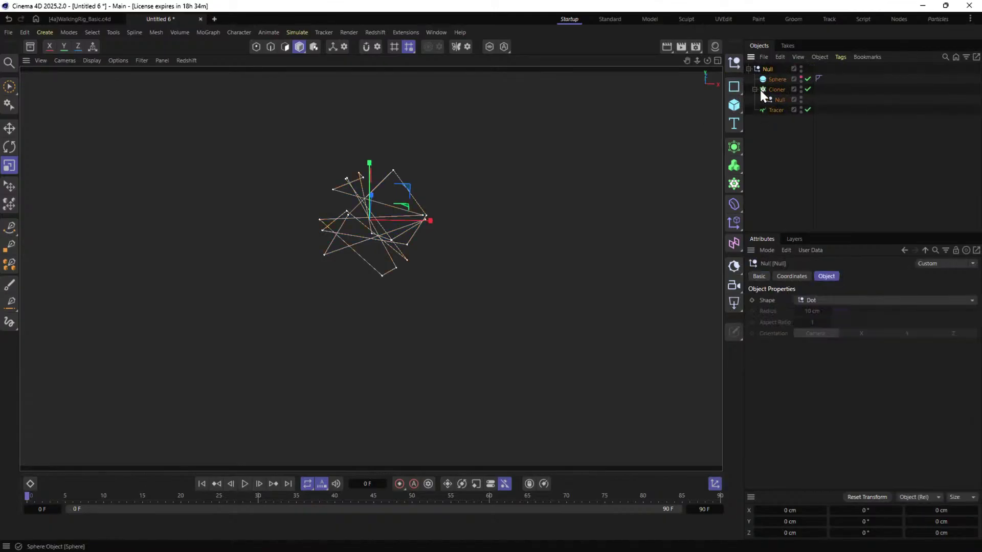
alt+click(733, 184)
alt+drag(464, 228, 550, 177)
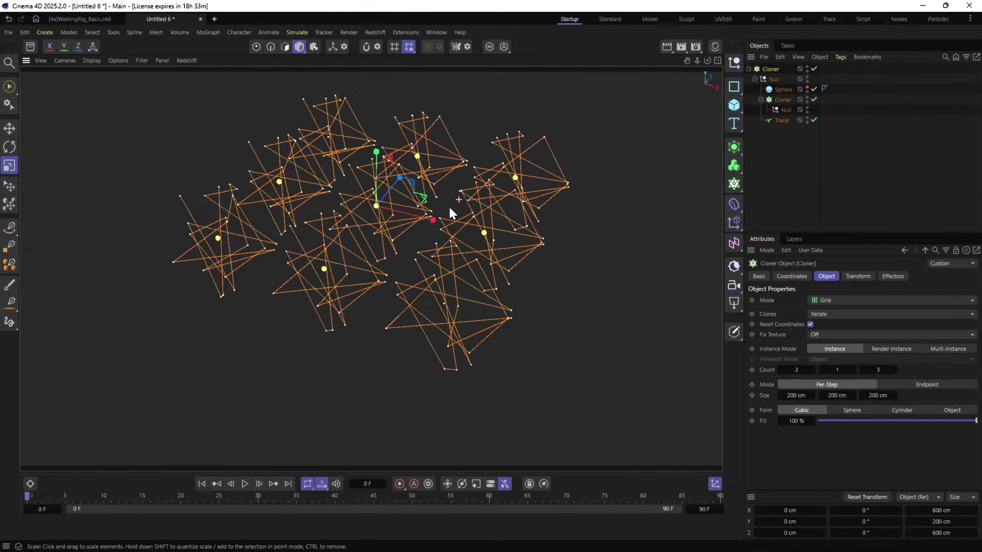
Set the nested Cloner's distribution seed to 1234575.
click(783, 99)
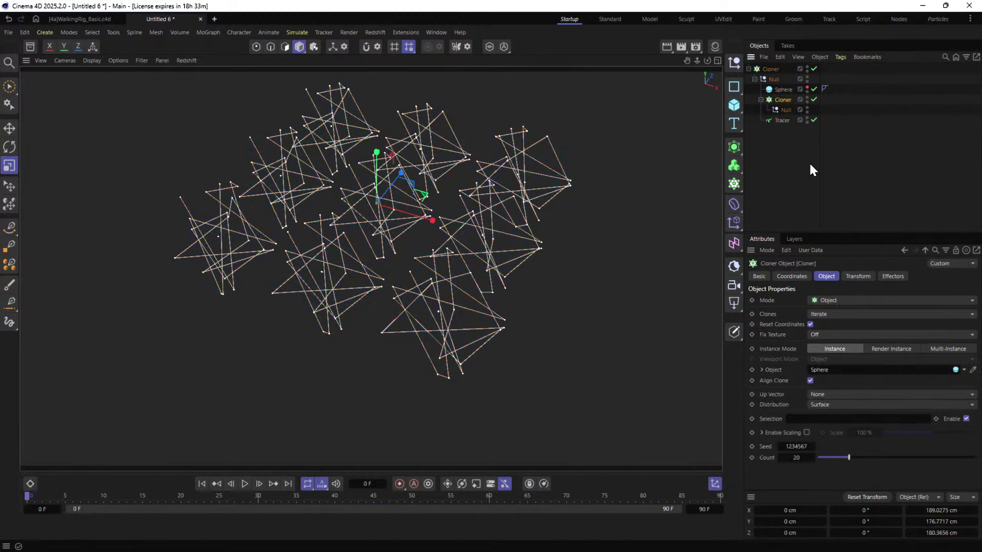
click(811, 447)
click(811, 447)
click(811, 447)
click(811, 447)
click(812, 447)
click(812, 447)
click(811, 447)
click(812, 447)
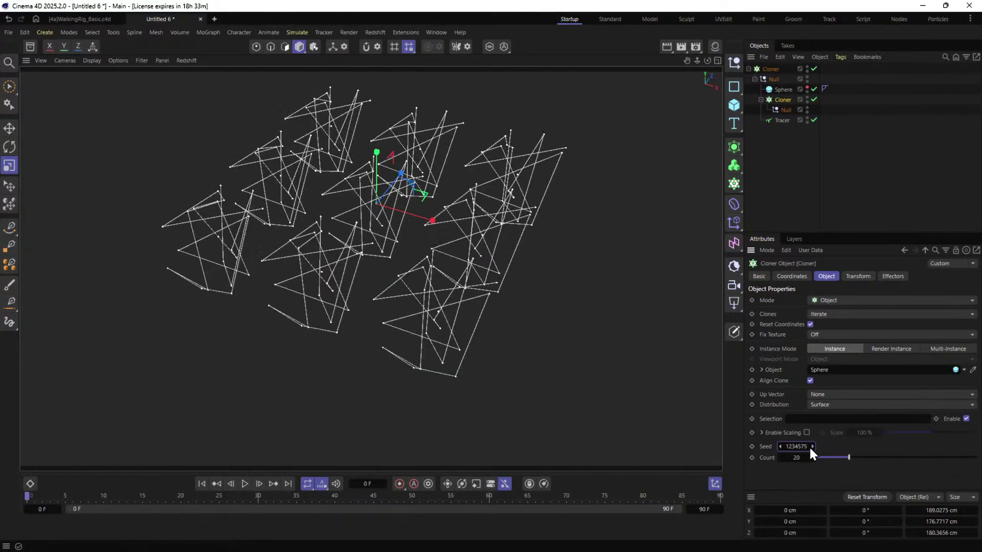
click(811, 446)
click(780, 446)
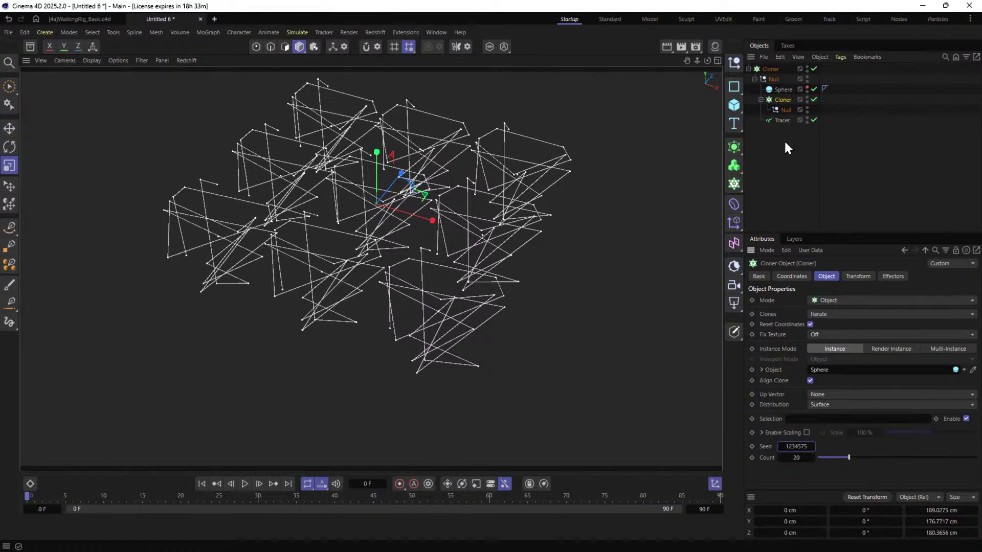
Add a Random effector to the nested Cloner, play the animation, and reselect the nested Cloner.
click(738, 223)
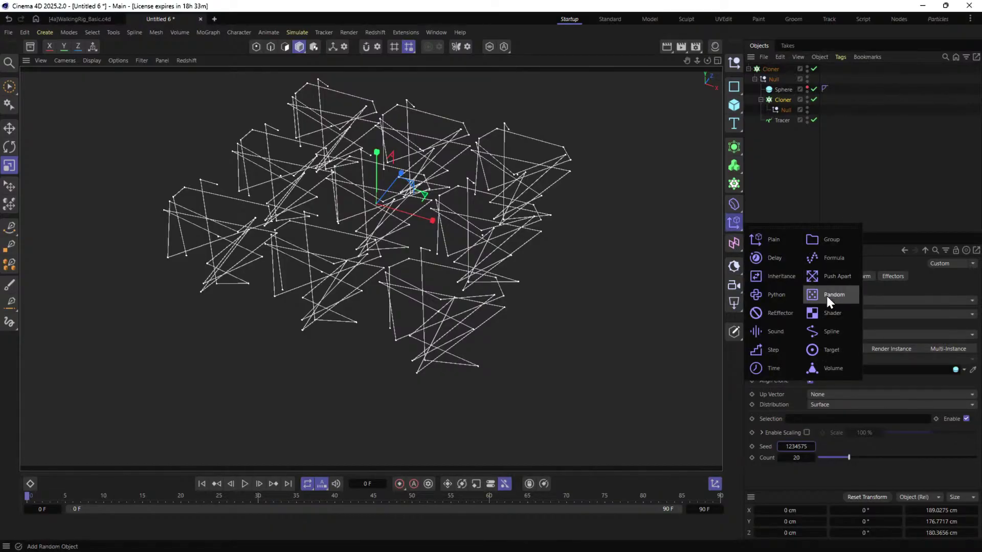
click(829, 295)
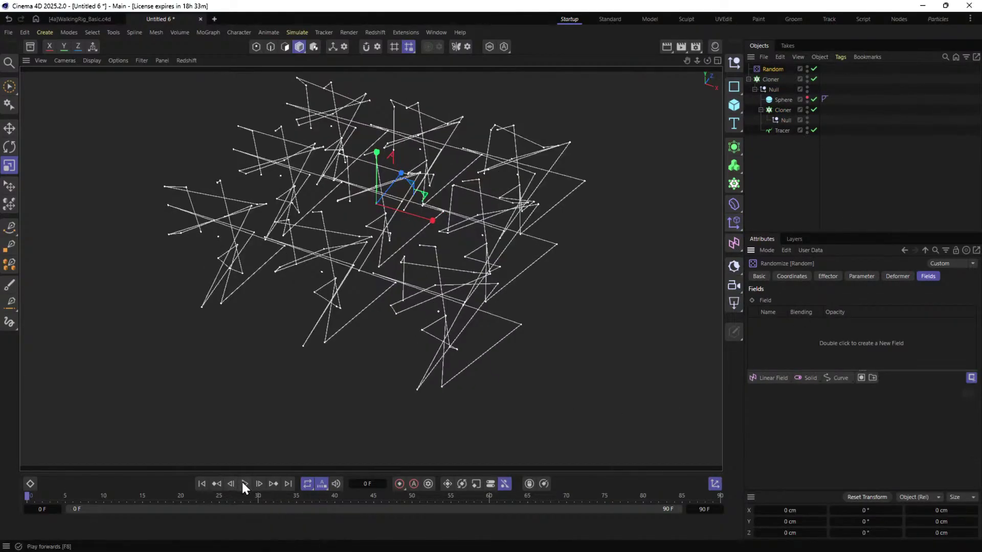
click(782, 109)
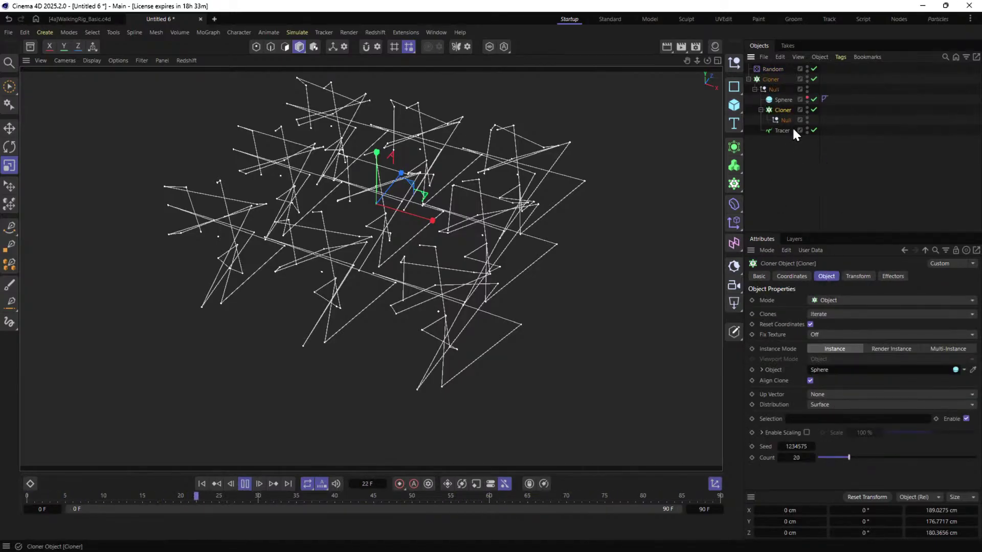
Set the Random effector's random mode to Noise.
click(773, 68)
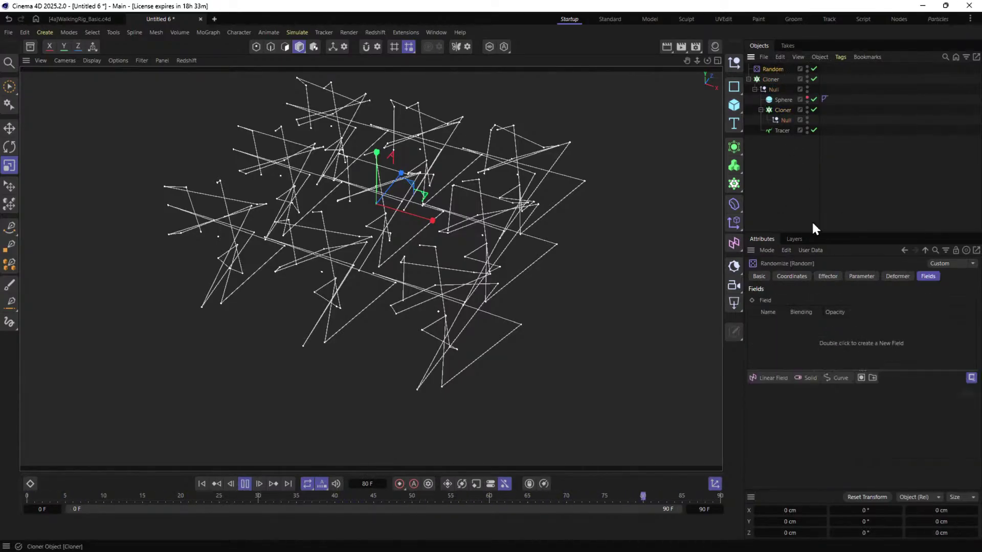
click(836, 277)
click(836, 338)
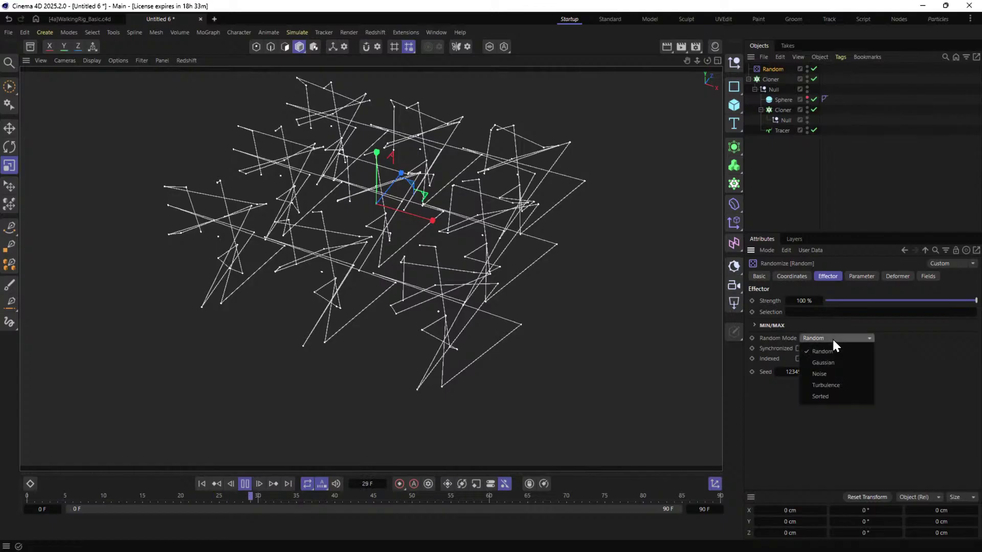
click(833, 368)
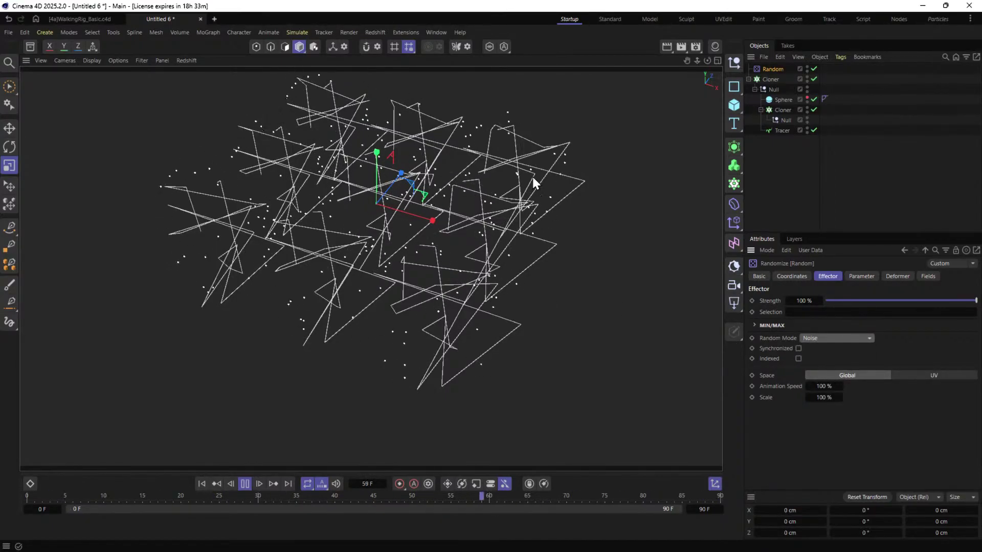
Step the nested Cloner's distribution seed up to 1234590 while the animation plays.
click(782, 109)
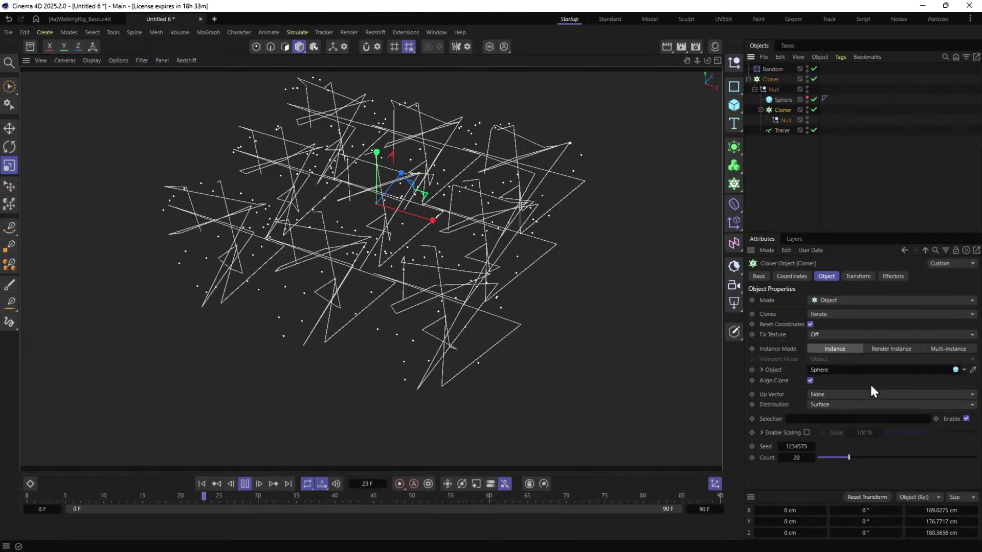
click(812, 445)
click(812, 445)
click(813, 446)
click(812, 446)
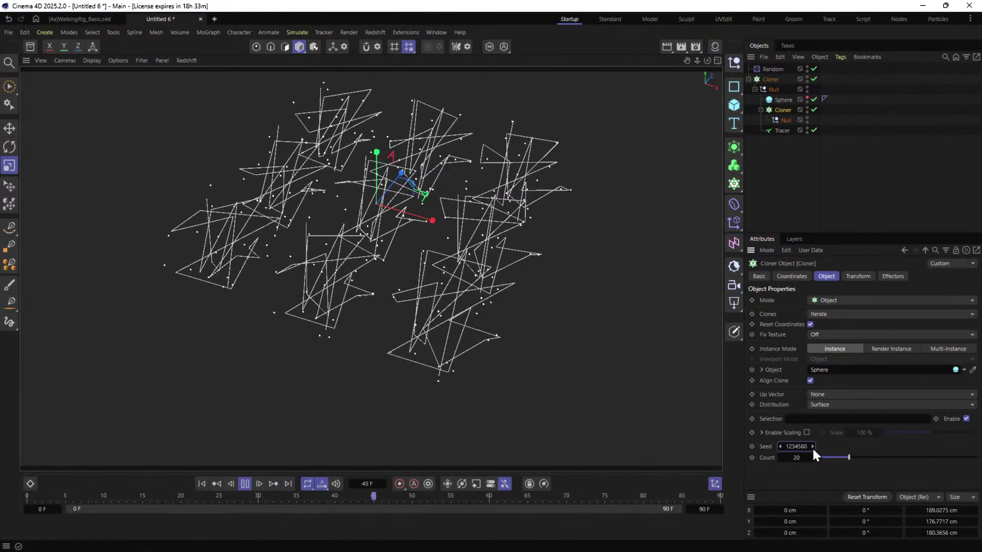
click(814, 446)
click(814, 444)
click(812, 446)
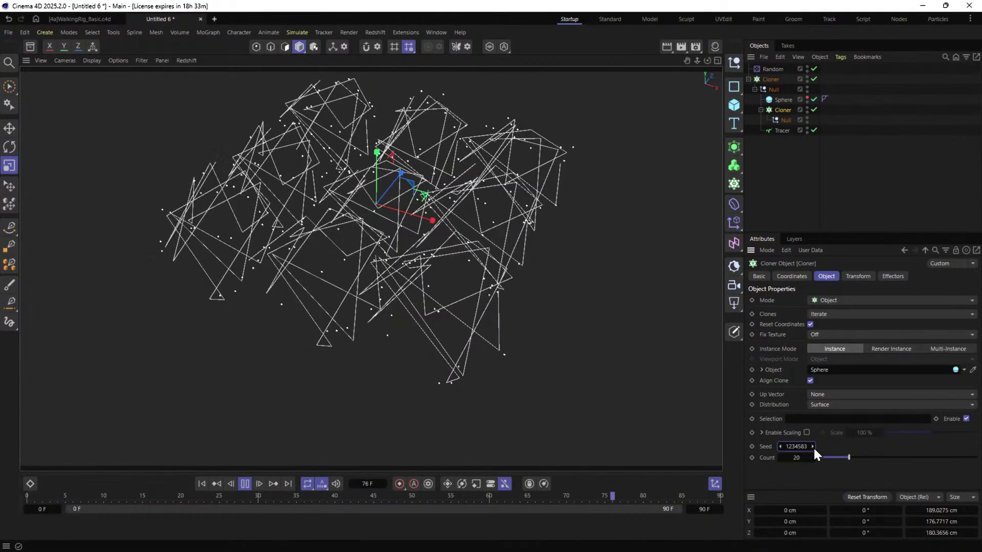
click(812, 446)
click(813, 446)
click(812, 446)
click(812, 446)
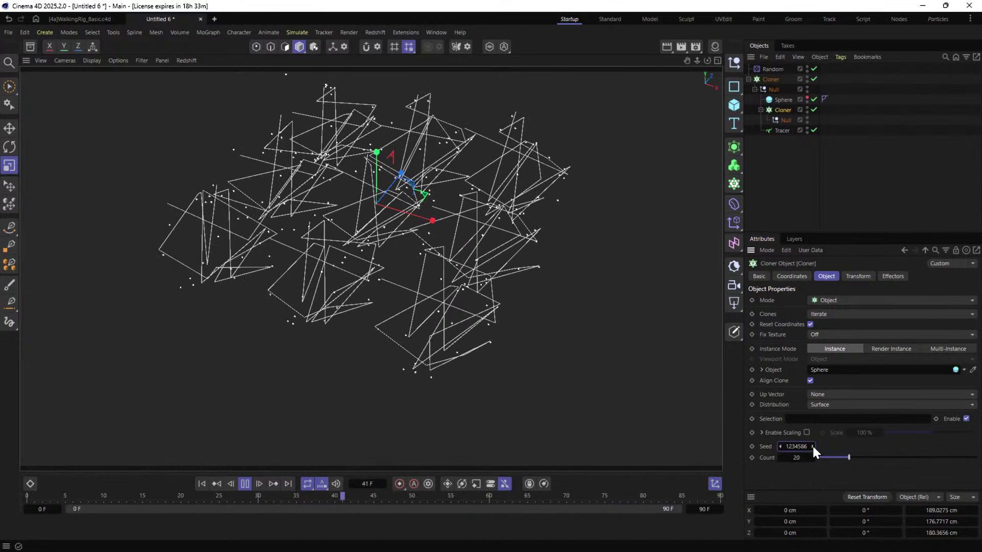
click(813, 446)
click(812, 446)
click(812, 446)
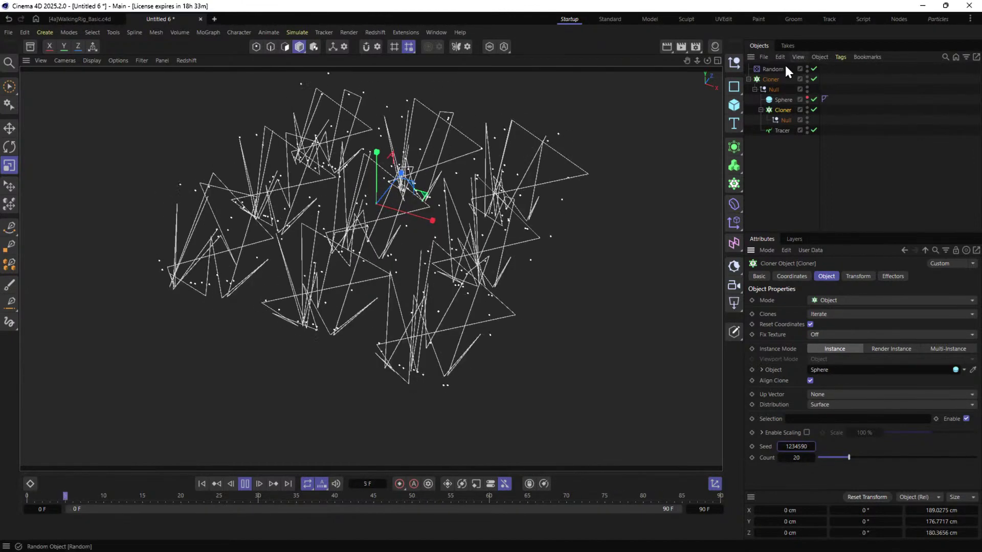
Move the Random effector into the null directly below the Sphere, stop playback and return to frame 0.
drag(769, 69, 781, 102)
click(785, 90)
click(784, 100)
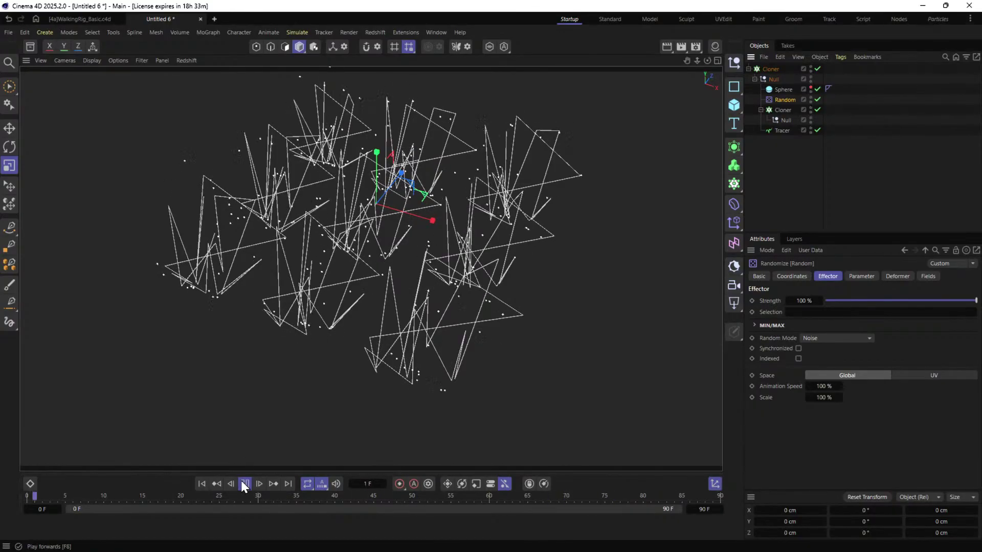
click(202, 484)
click(202, 484)
Save the scene as [5a]ForceClonerRefresh.c4d in the SceneFiles folder.
key(ctrl+s)
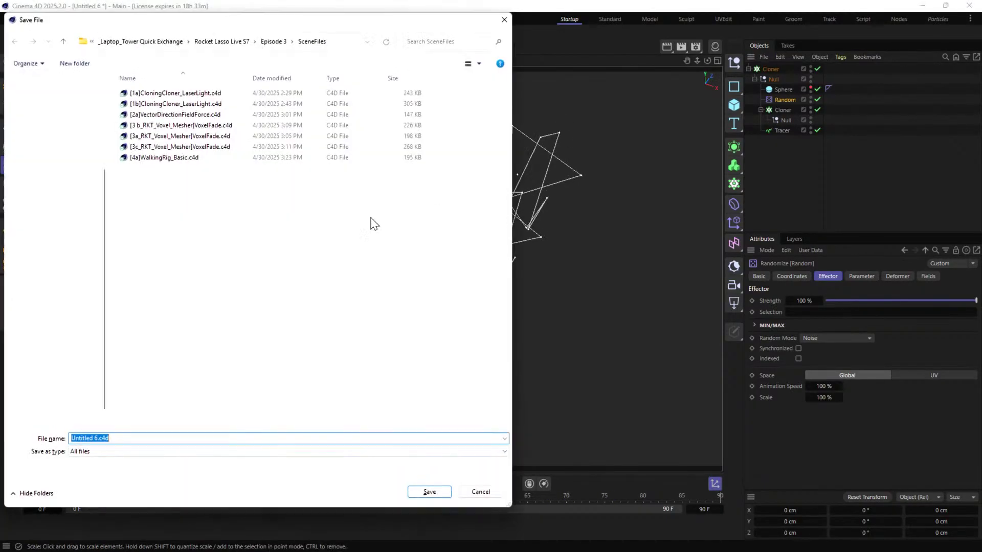
click(156, 94)
double_click(92, 438)
click(75, 438)
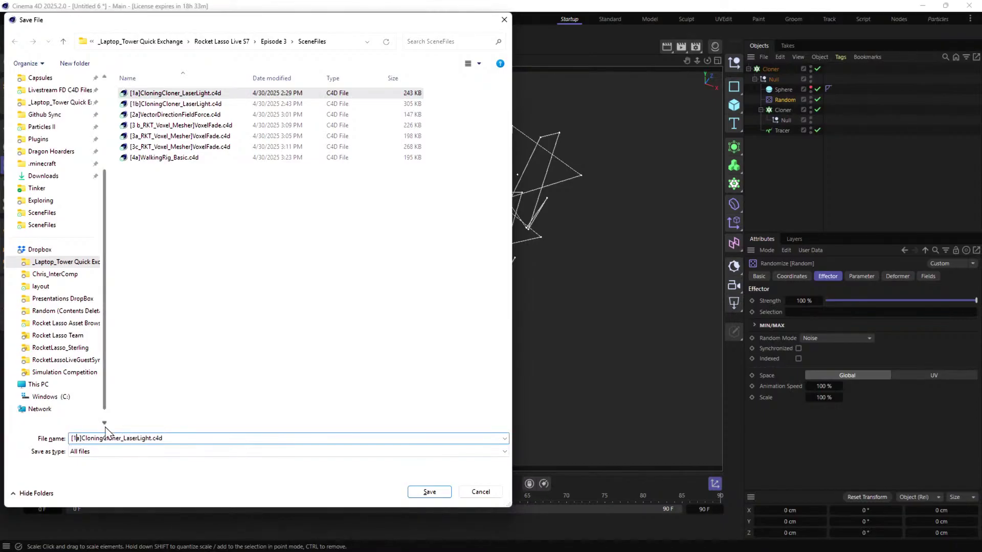
key(BackSpace)
text(5a)
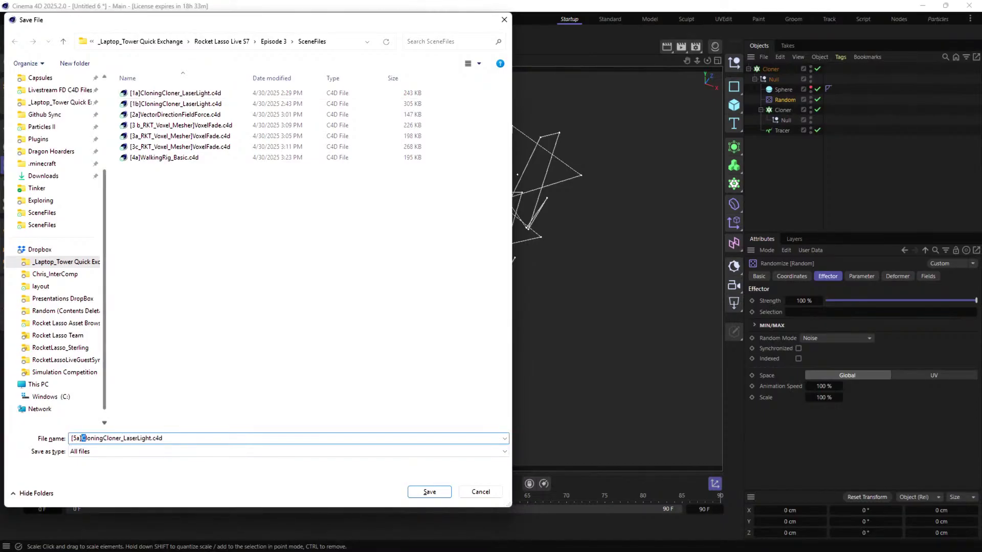
key(shift+Right)
key(shift+Right)
key(shift+Right)
key(shift+Right)
key(shift+Right)
key(shift+Right)
key(shift+Right)
key(shift+Right)
key(shift+Right)
key(shift+Right)
key(shift+Right)
key(shift+Right)
key(shift+Right)
key(shift+Right)
key(shift+Right)
key(shift+Right)
key(shift+Right)
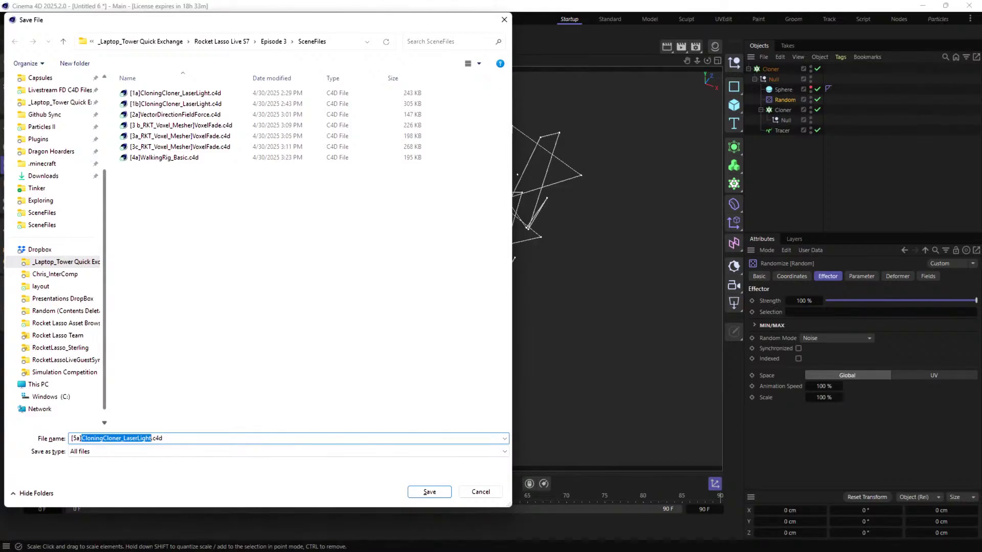
text(ClonerR)
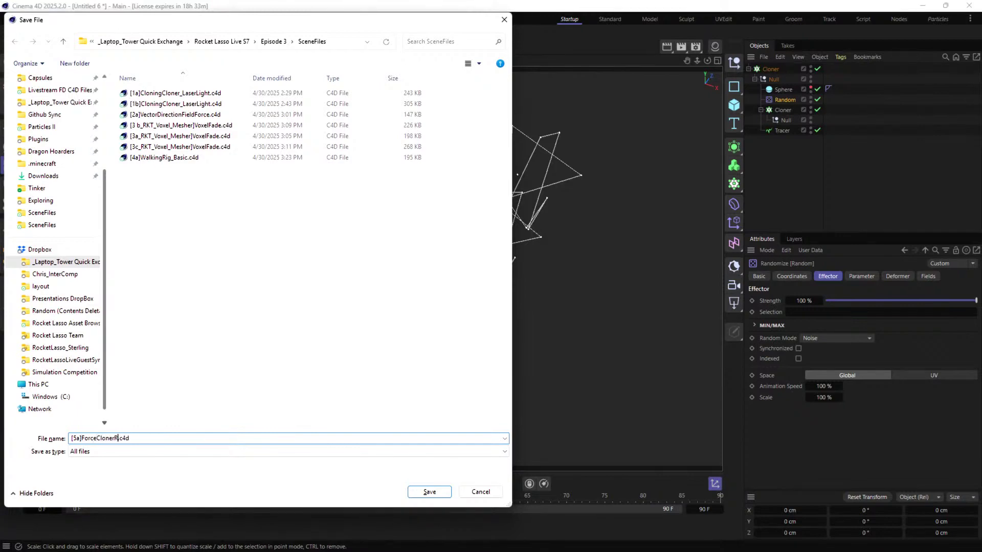
key(Return)
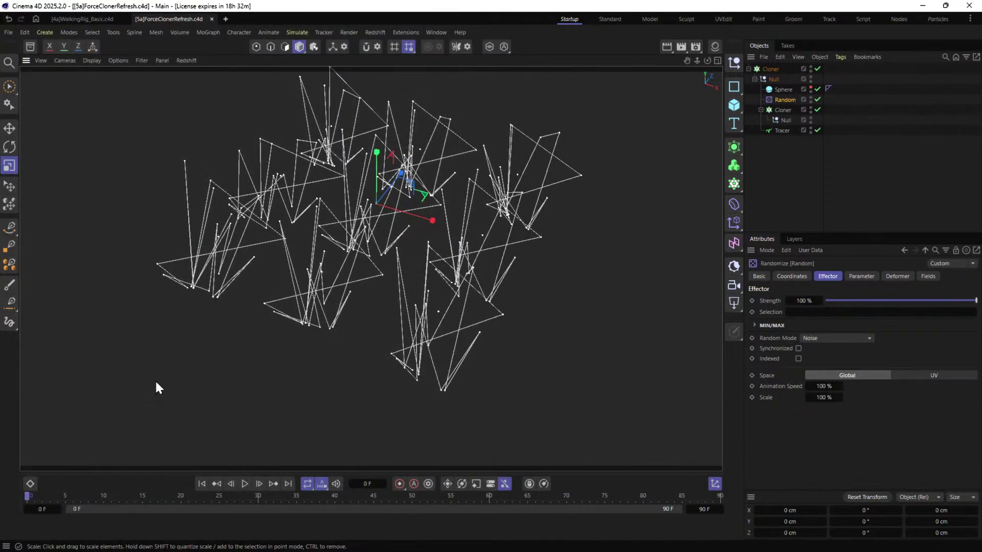
Play the animation and move the Random effector out of the null to the top of the object hierarchy.
click(245, 484)
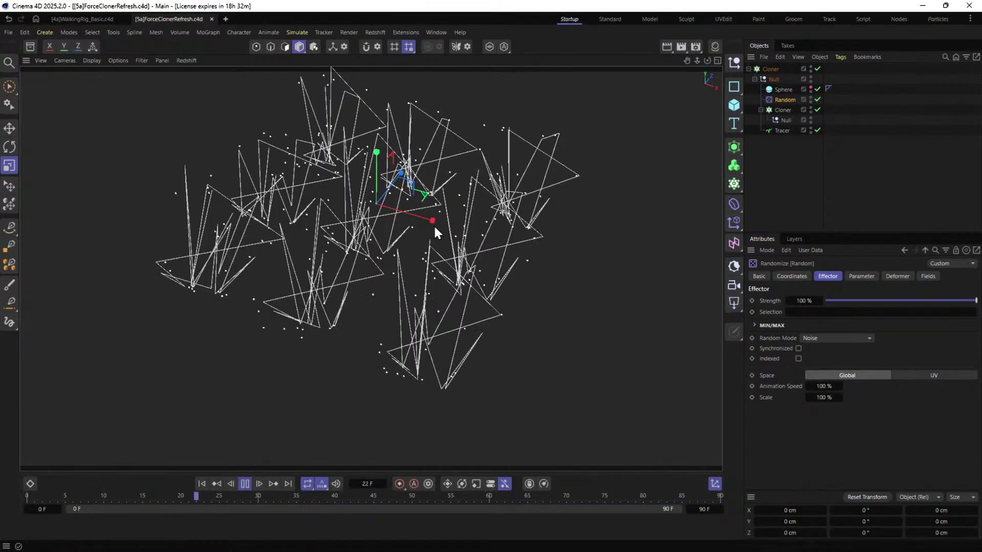
drag(789, 100, 773, 67)
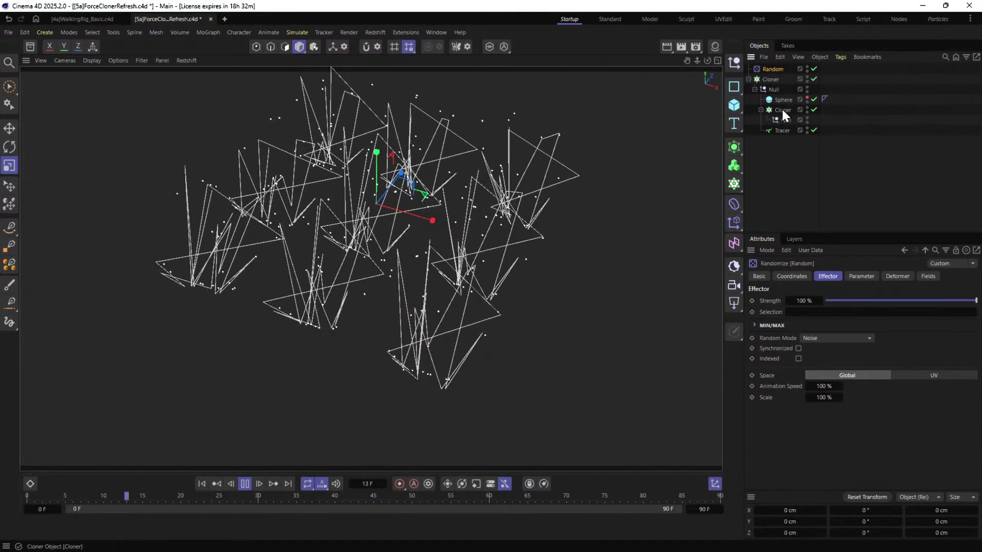
Try offsetting the Tracer's Y position during playback, including to 104 cm, and undo the offset.
click(769, 131)
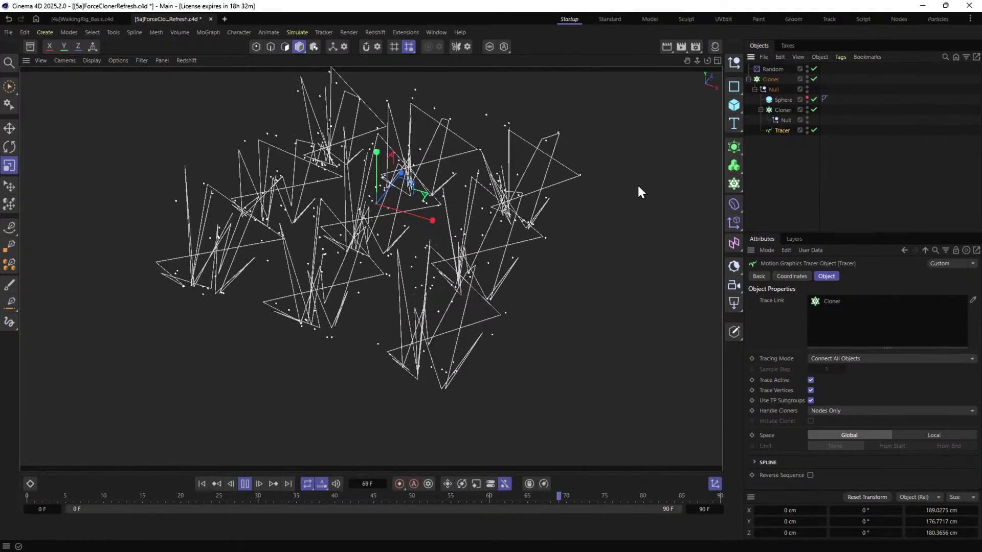
alt+middle_drag(405, 207, 399, 262)
scroll(382, 267, down, 2)
scroll(382, 269, down, 2)
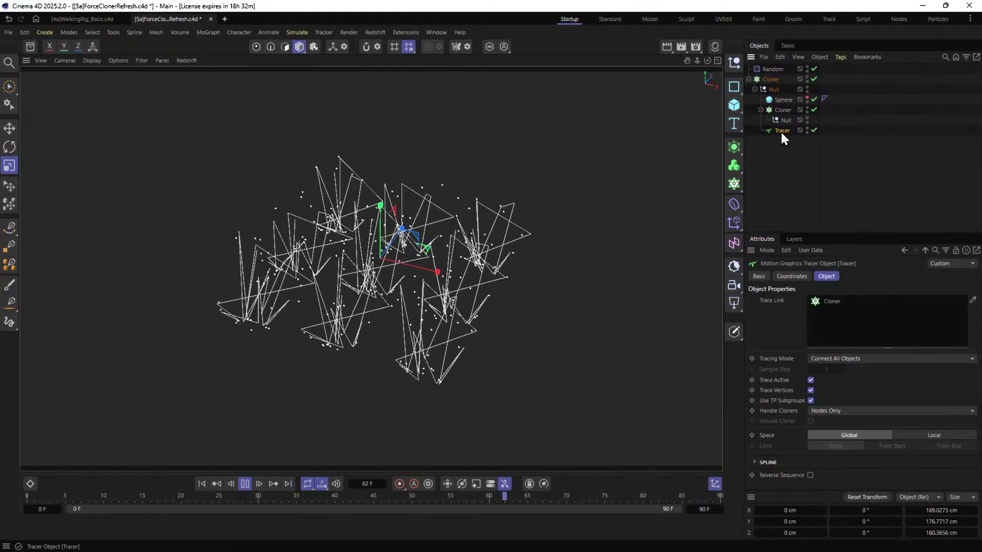
click(798, 278)
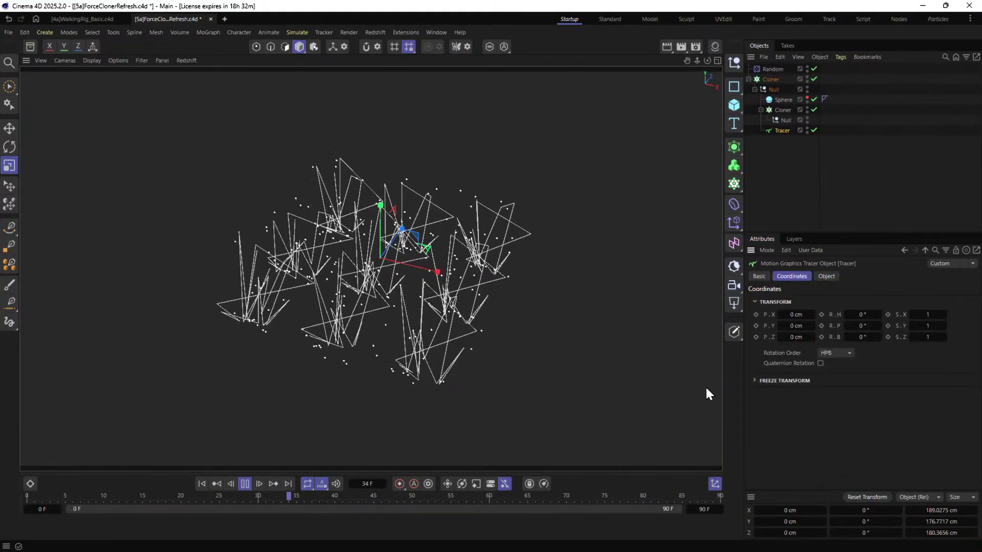
double_click(810, 324)
double_click(811, 325)
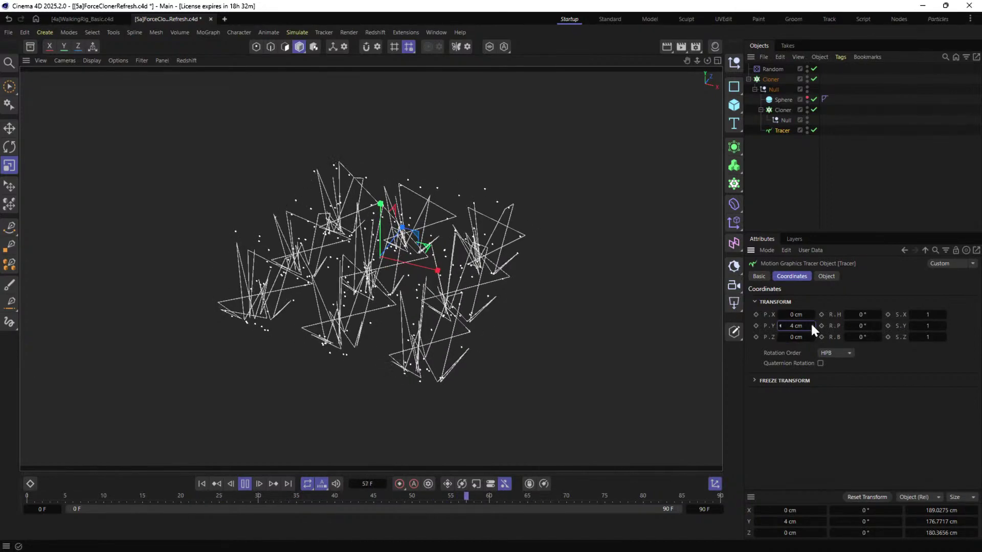
mouse_move(812, 326)
mouse_down()
mouse_move(828, 306)
mouse_move(811, 326)
mouse_up()
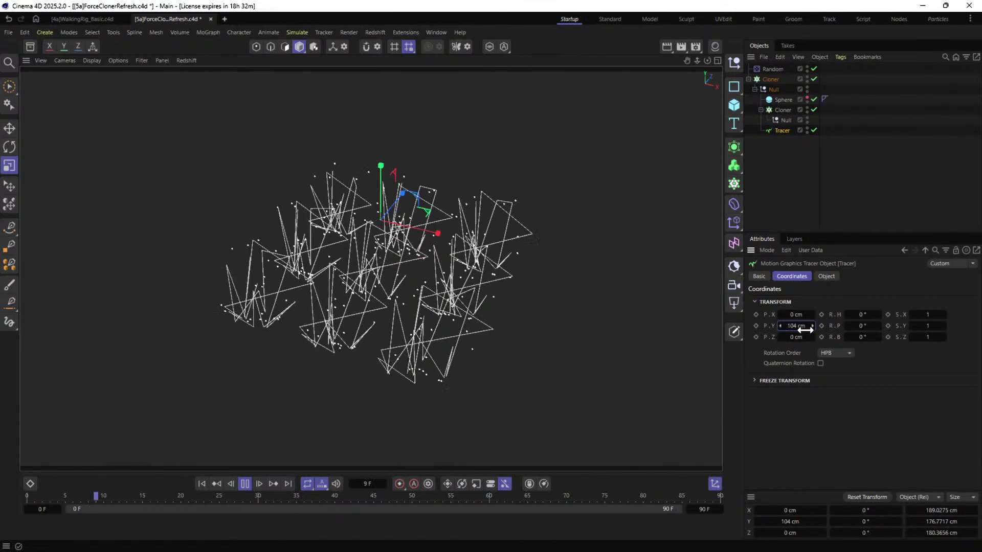
click(812, 326)
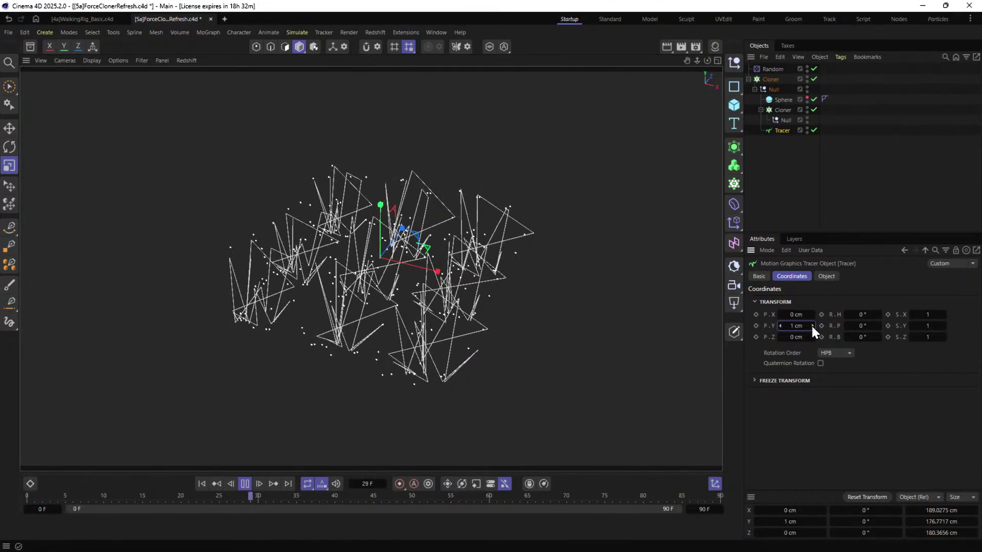
key(ctrl+z)
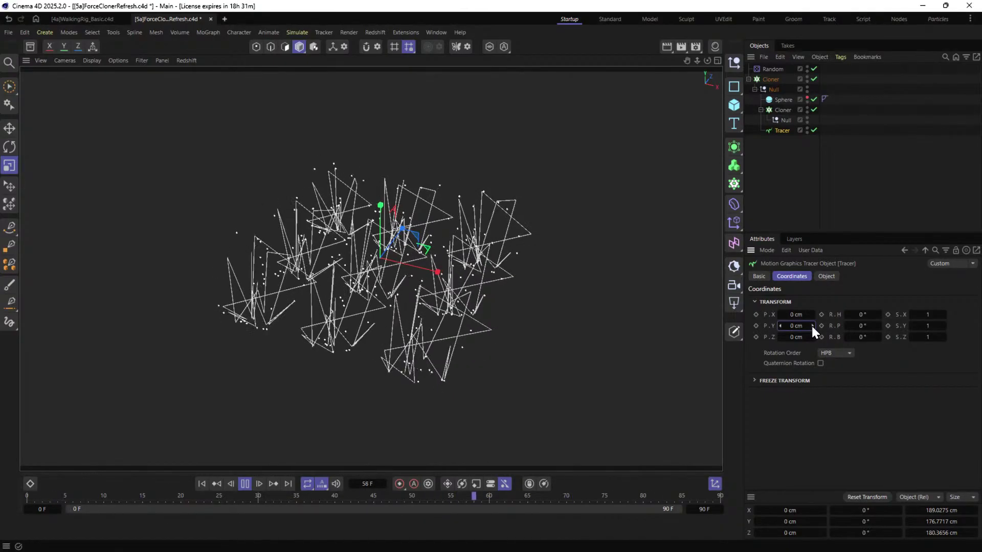
Stop playback, return to frame 0 and open the project's animation settings.
click(246, 483)
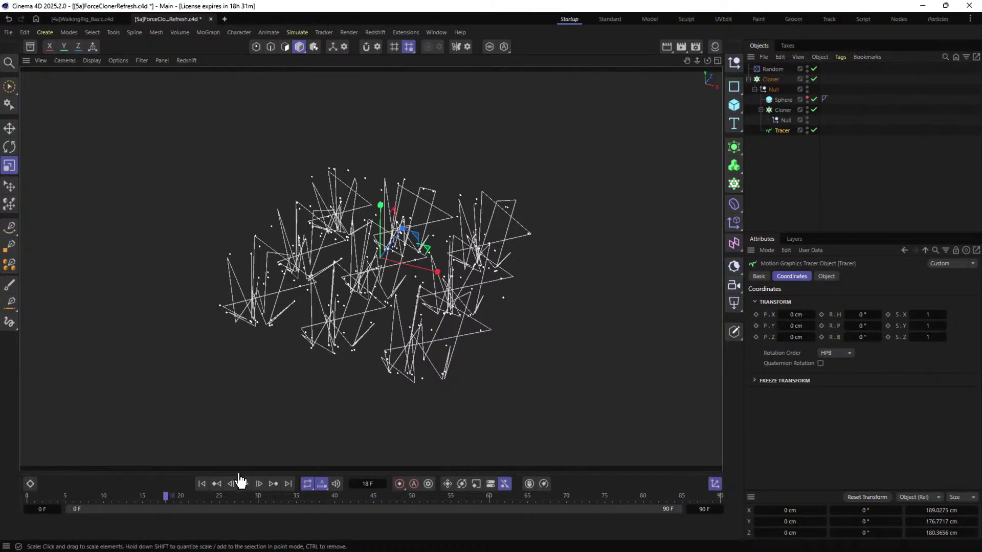
click(201, 484)
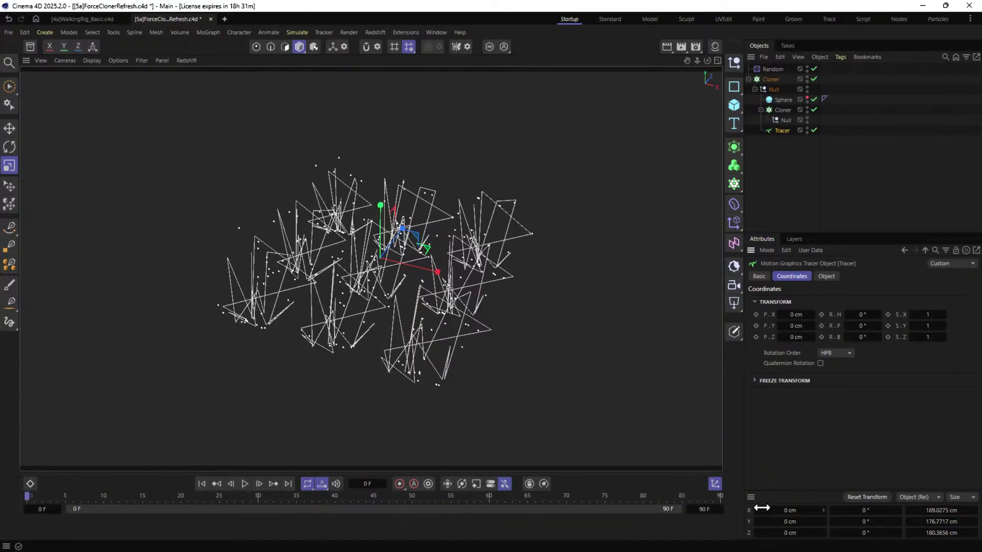
key(ctrl+d)
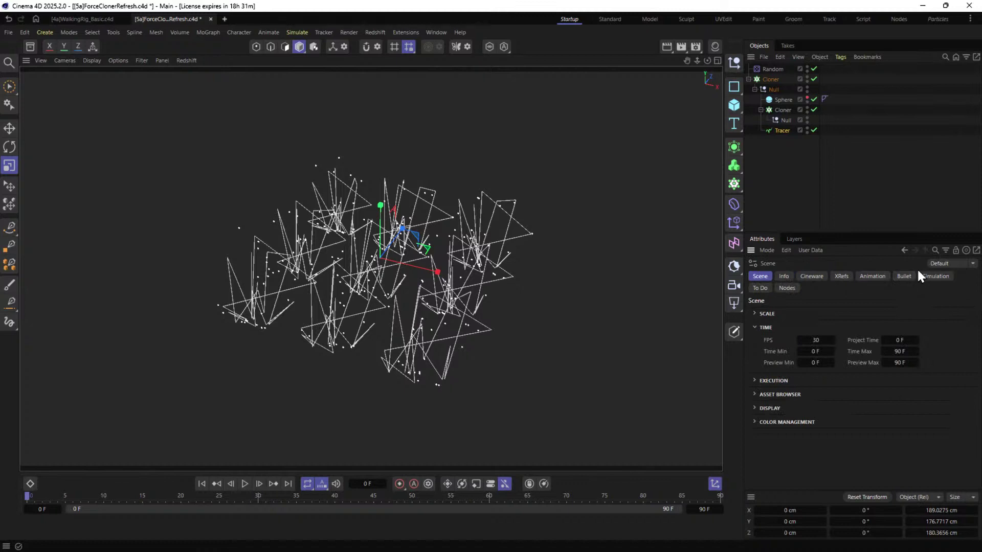
click(861, 279)
click(899, 324)
Keyframe the Tracer's Y position at 0 cm on frame 0 and 2472.1 cm on frame 90, and deselect the Tracer.
click(782, 142)
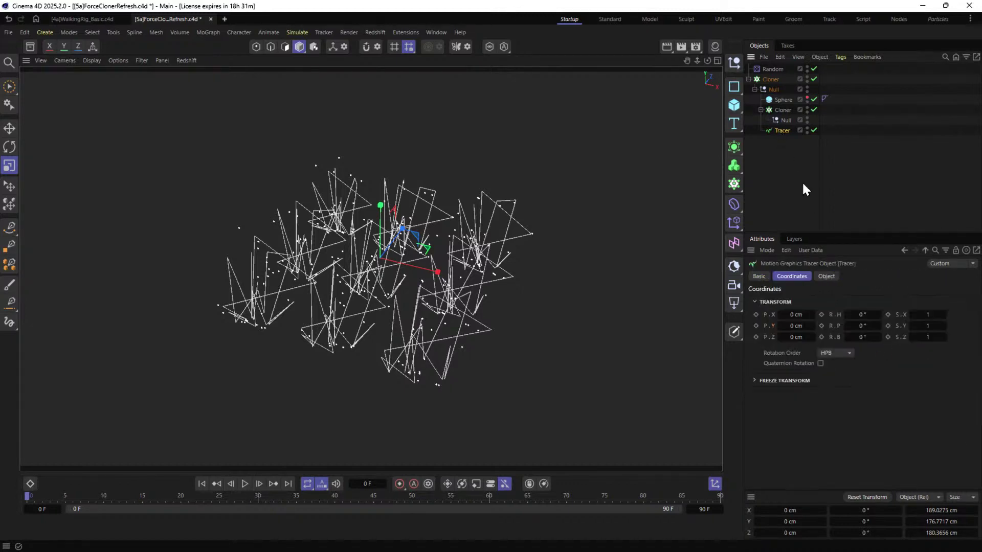
click(756, 326)
click(288, 484)
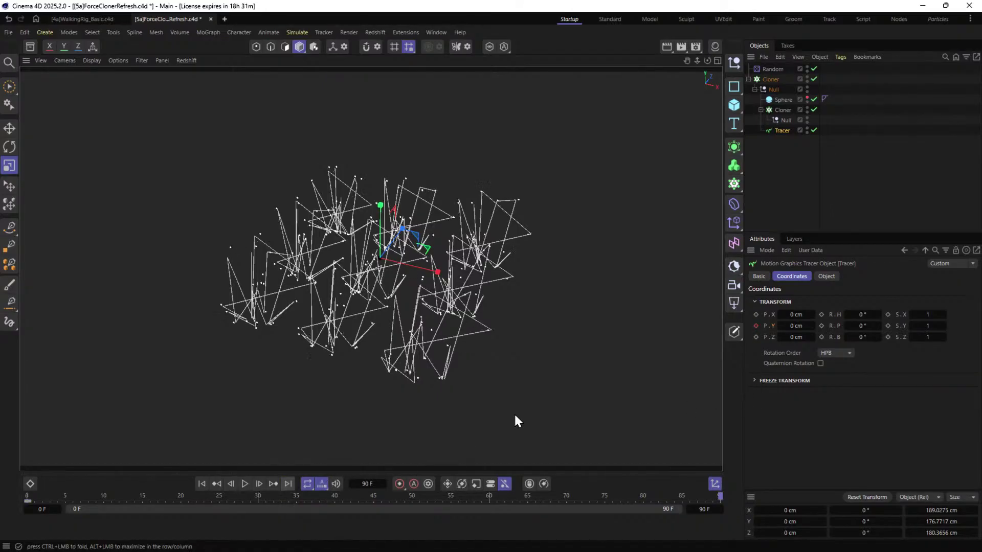
text(0.1)
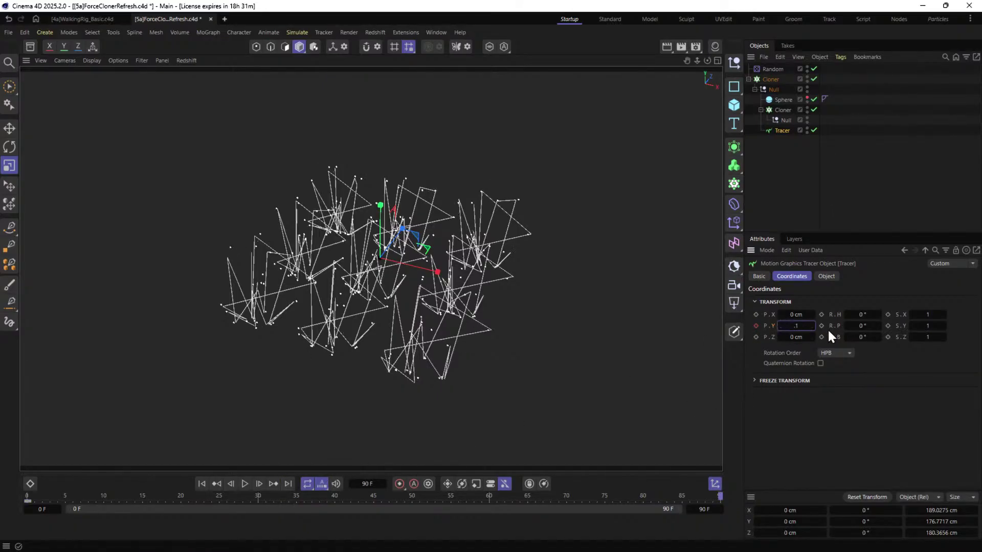
key(Return)
mouse_move(767, 325)
mouse_down()
mouse_move(839, 326)
mouse_move(766, 326)
mouse_up()
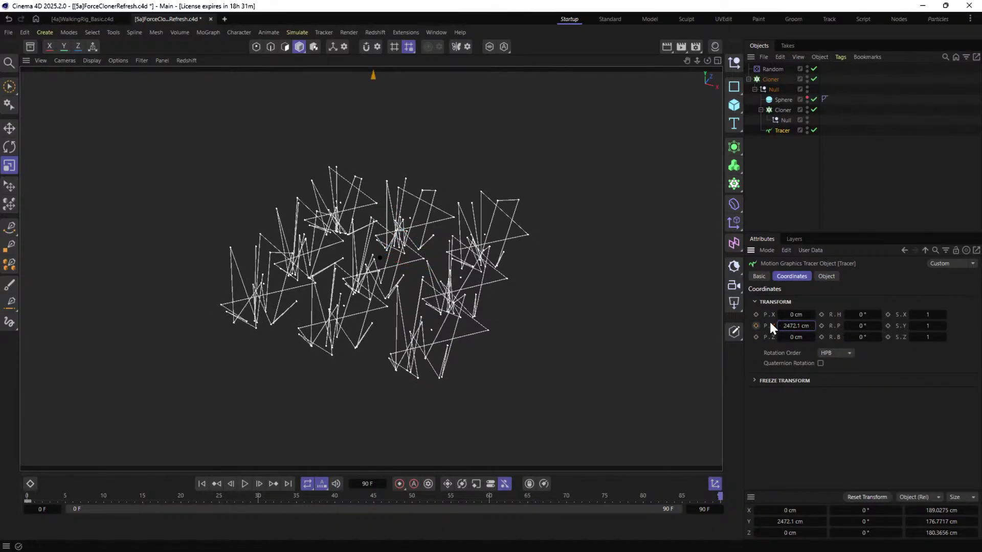
click(756, 325)
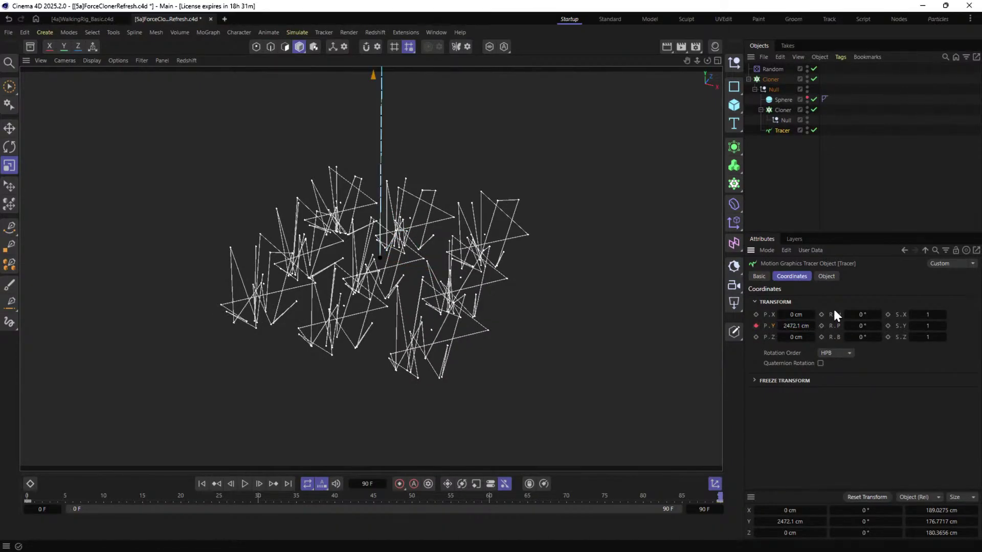
click(791, 182)
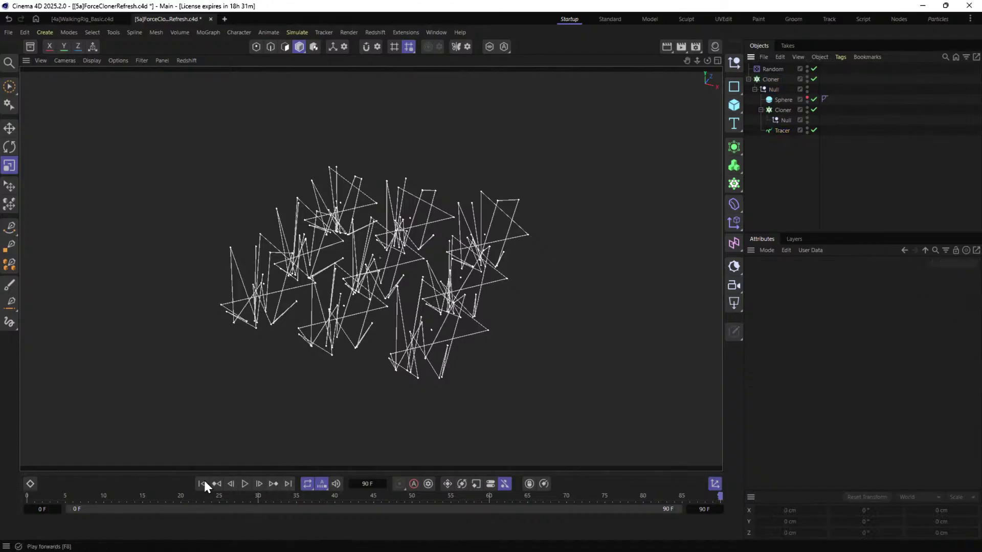
Return to frame 0, advance three frames one at a time, and play the animation to check the tracer lines.
click(201, 484)
click(259, 484)
click(259, 483)
click(259, 484)
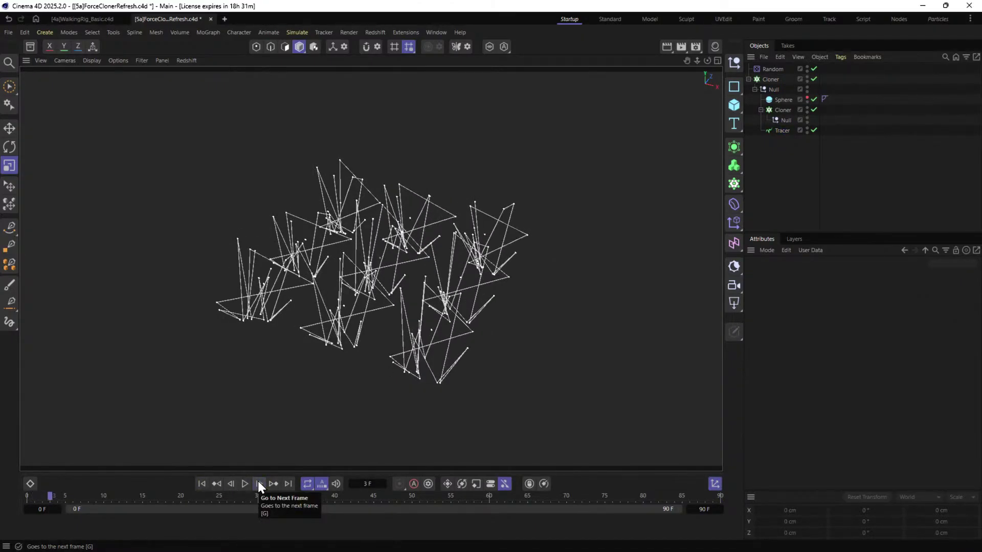
click(244, 483)
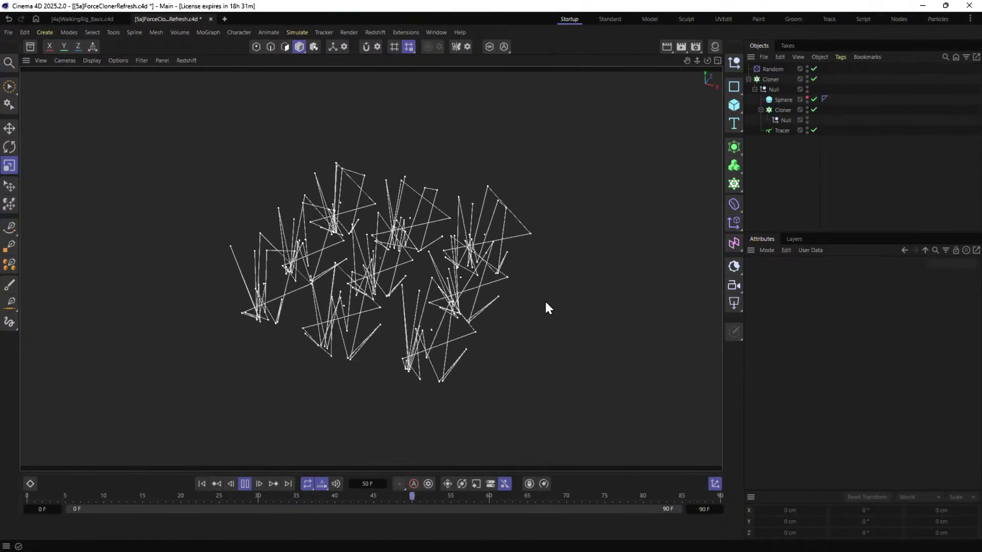
Remove the Tracer's Y position animation and give it a Vibrate tag with position vibration enabled at 100 cm in X.
click(781, 130)
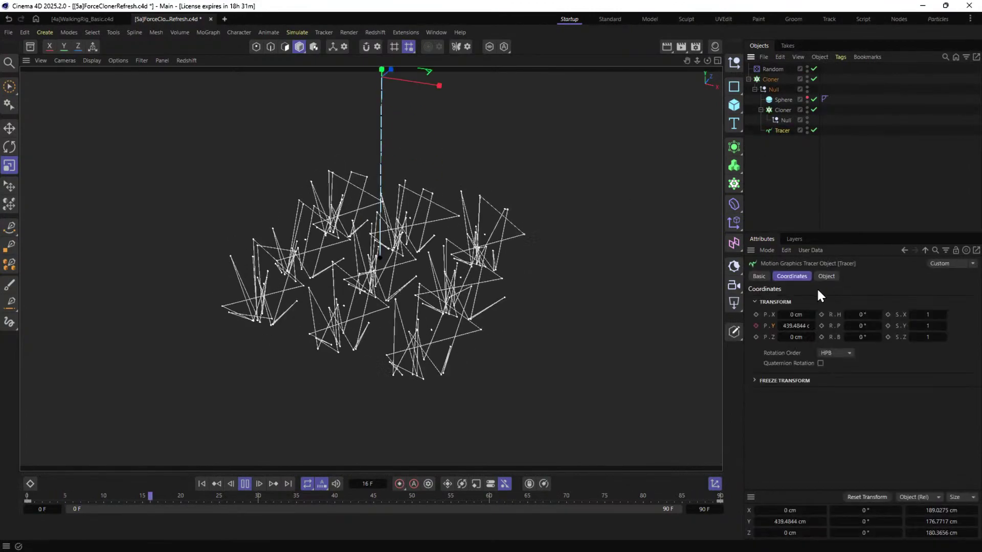
drag(767, 324, 814, 323)
right_click(774, 128)
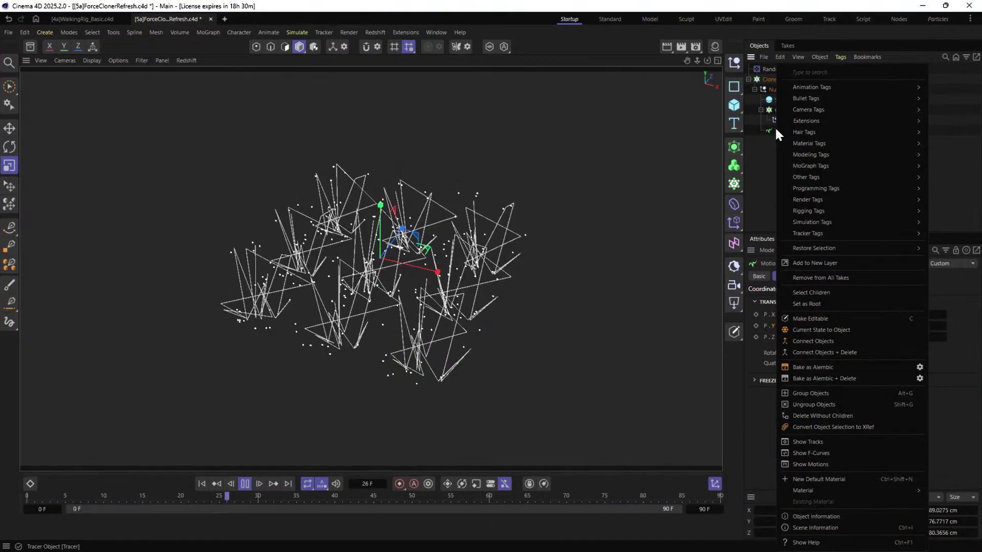
mouse_move(814, 91)
click(749, 150)
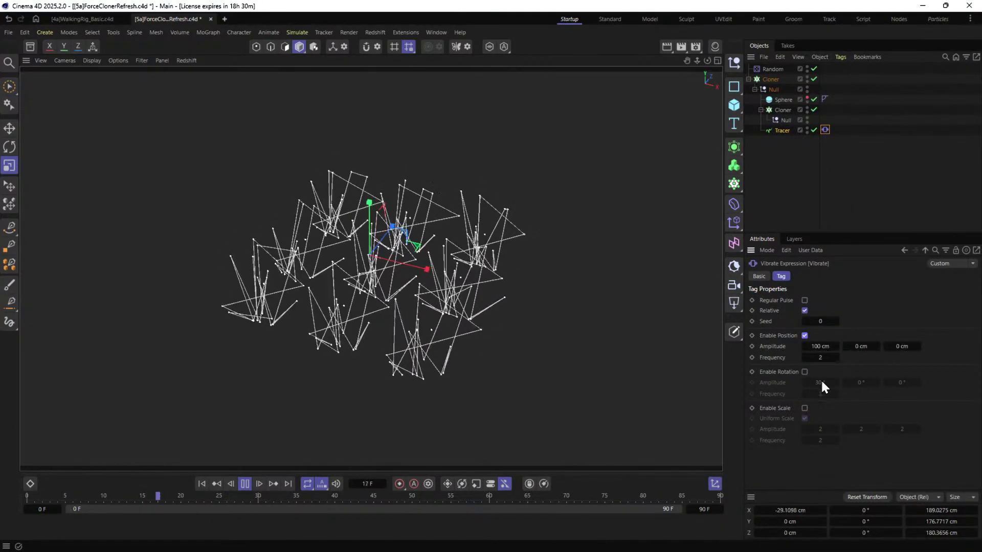
Check the Tracer's coordinates during playback and return to the Vibrate tag's settings.
click(821, 357)
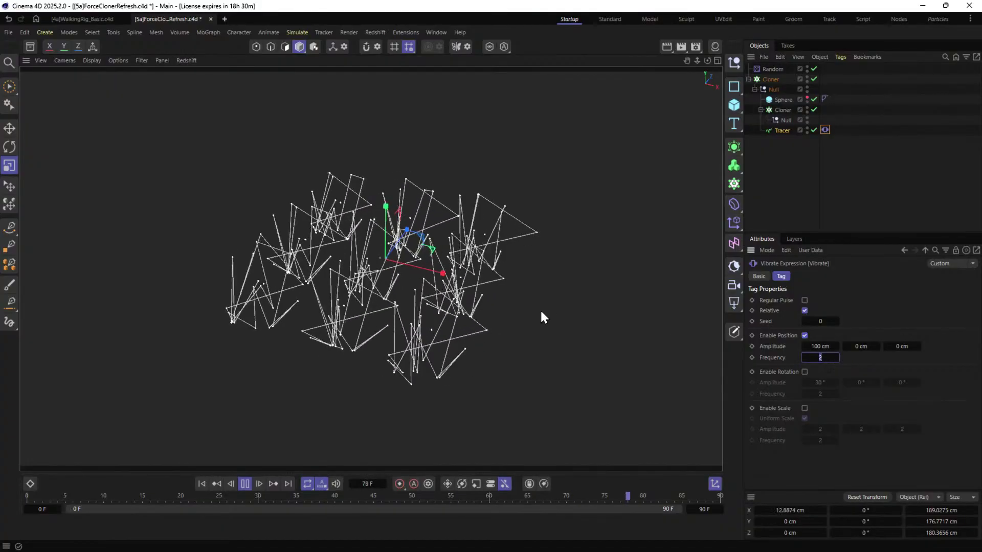
click(779, 128)
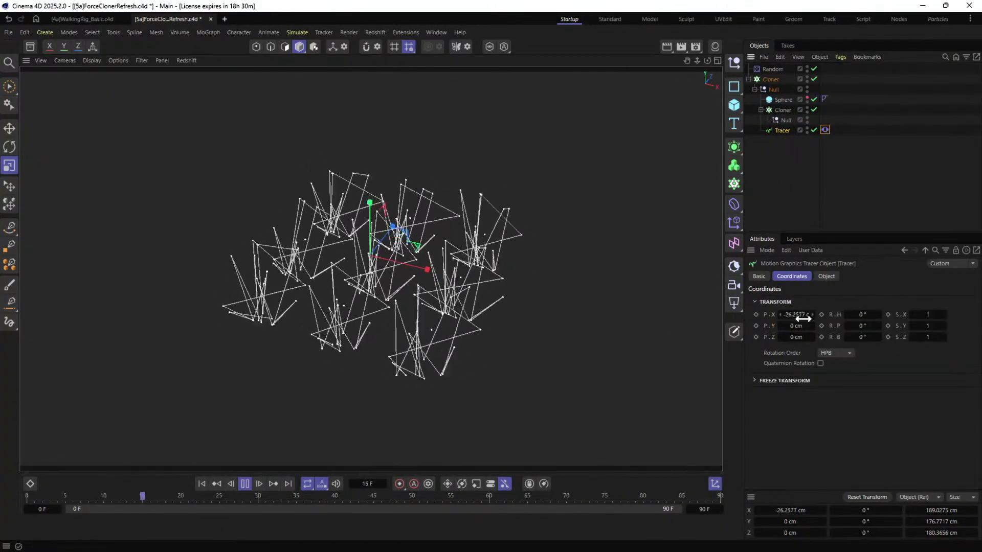
click(825, 129)
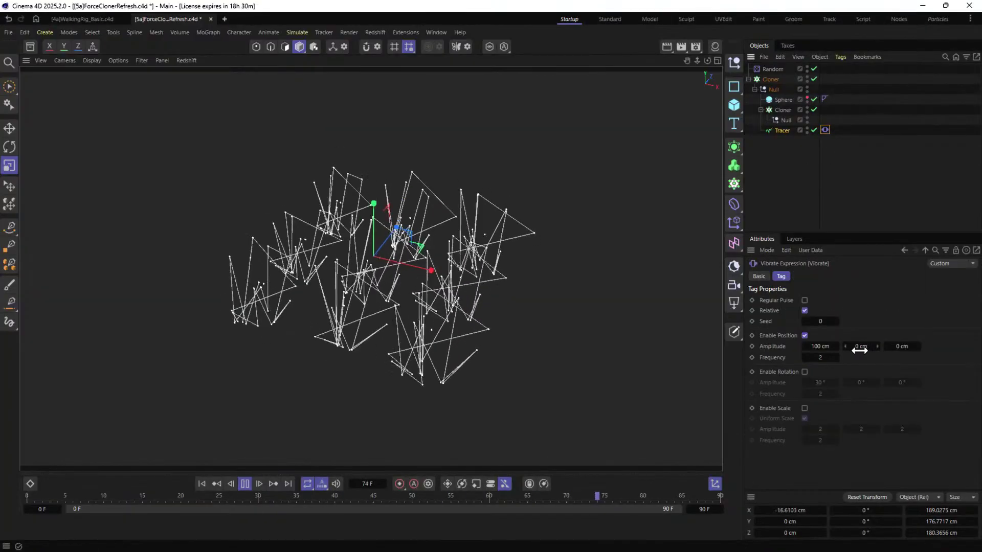
Try the Vibrate tag's X position amplitude at 1 cm, 0.01 cm and 0 cm during playback.
click(831, 346)
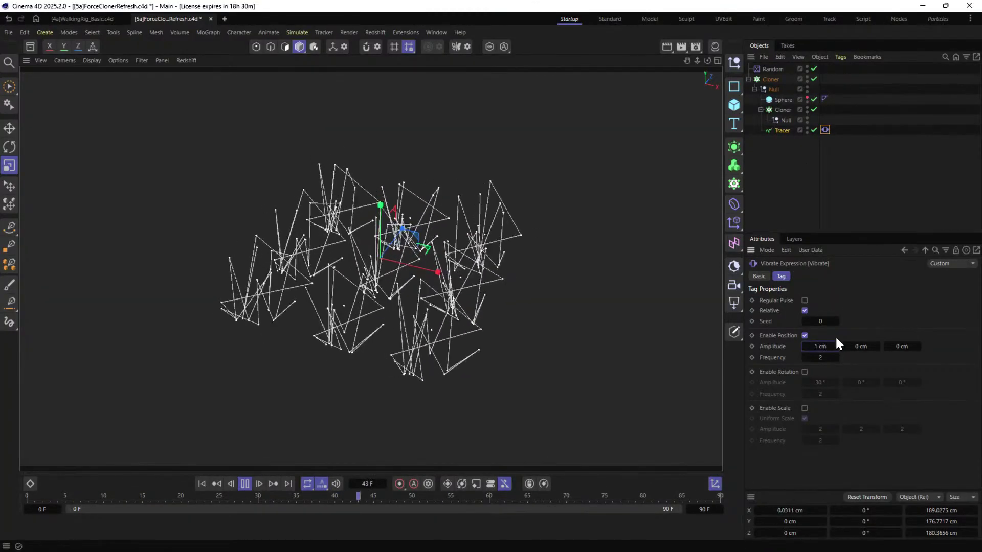
key(BackSpace)
text(0.01)
key(Return)
click(827, 346)
text(0)
key(Return)
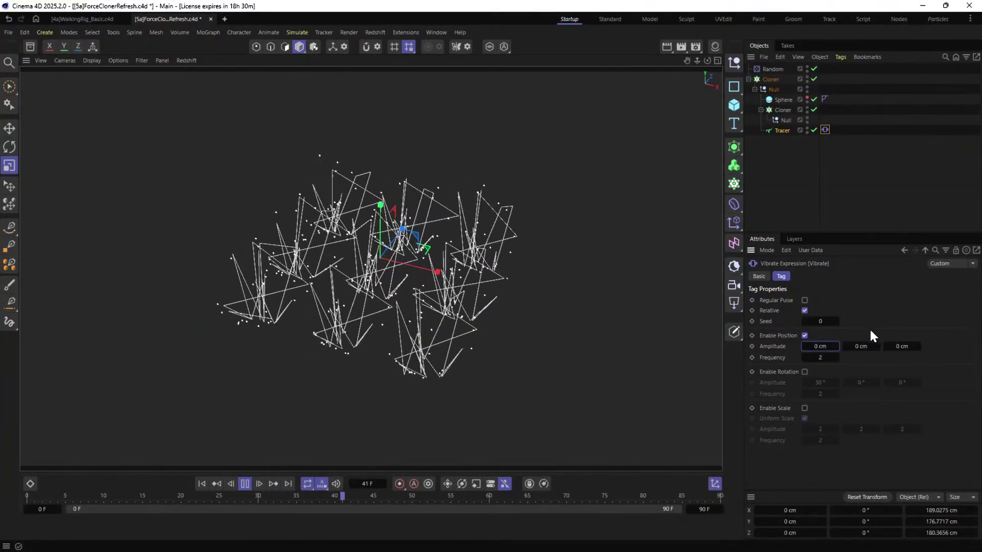
Try an X position amplitude of 0.1 cm and a very large value, and restore it to 100 cm.
click(828, 346)
text(0.1)
key(Return)
drag(824, 346, 828, 346)
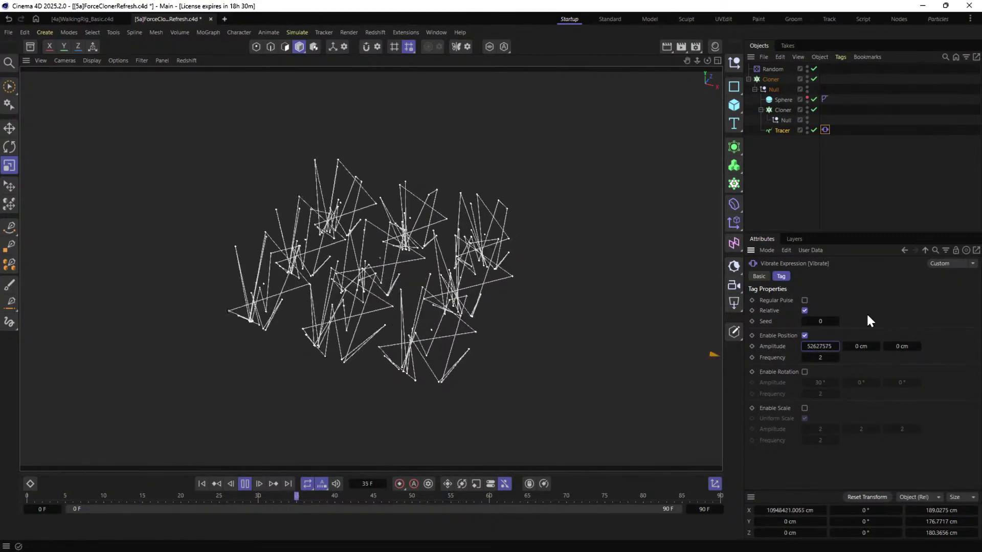
double_click(832, 345)
text(100)
key(Return)
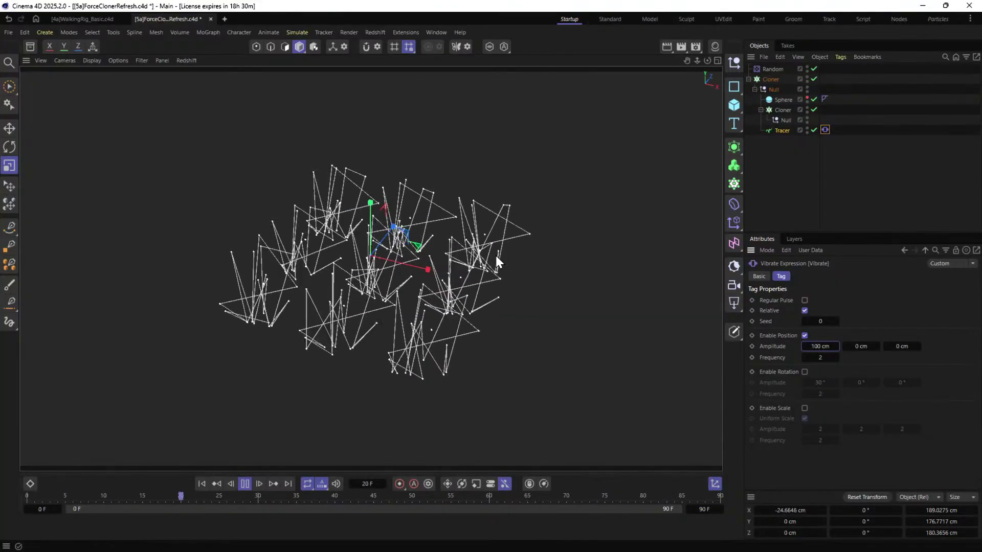
Replay the animation from frame 0 to check the tracer lines, and return to frame 0.
click(244, 484)
click(201, 484)
click(244, 484)
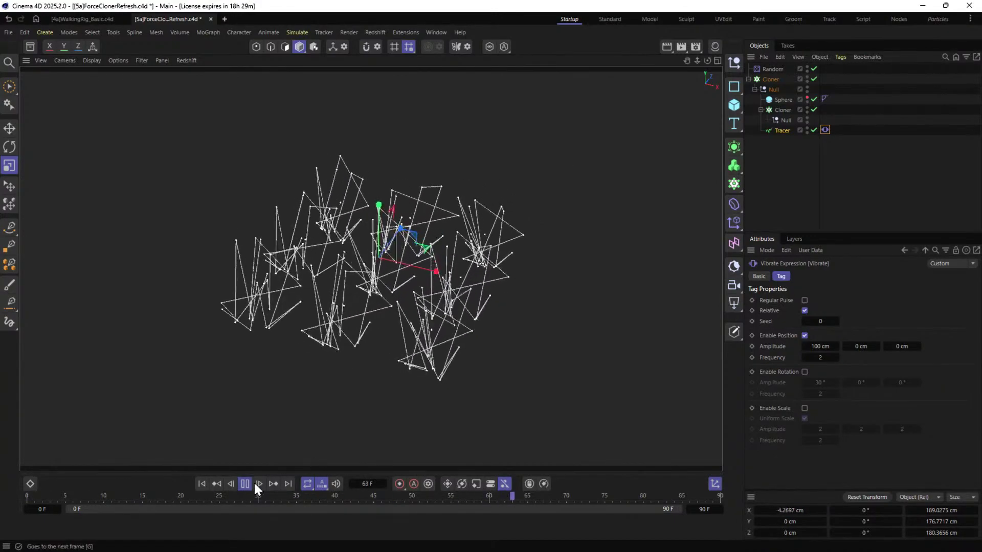
click(245, 484)
click(201, 484)
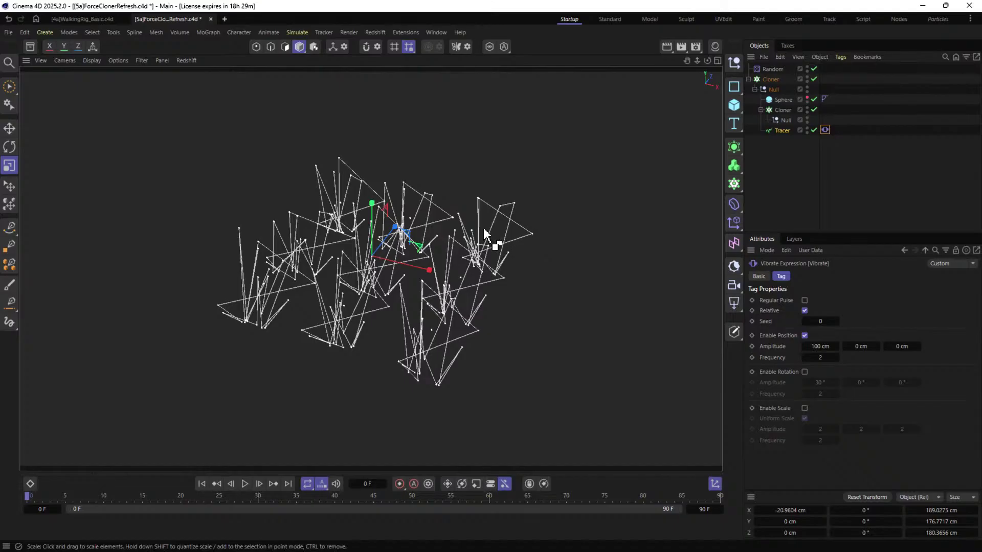
Save the project as a new version named [5b]ForceClonerRefresh.c4d.
key(ctrl+shift+s)
click(136, 438)
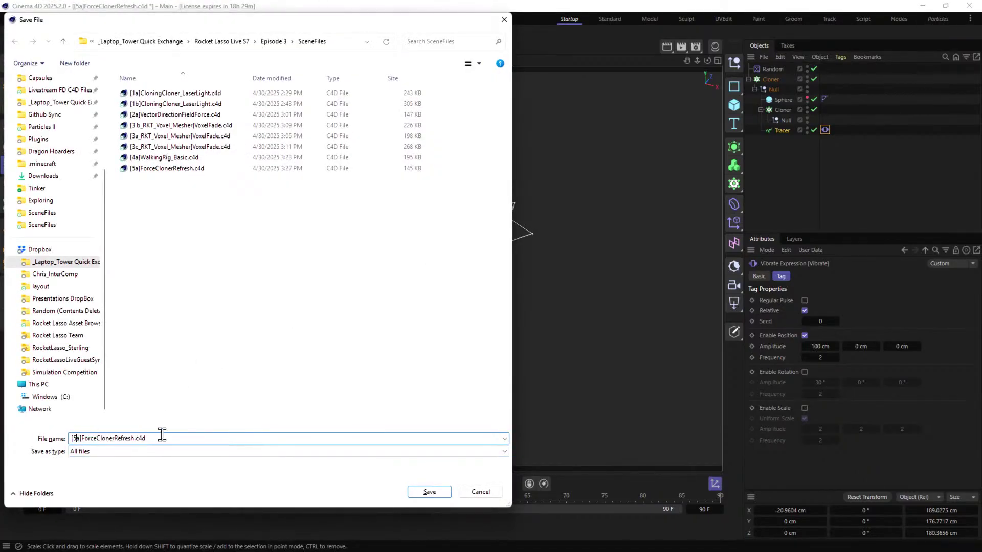
key(BackSpace)
text(b)
key(Return)
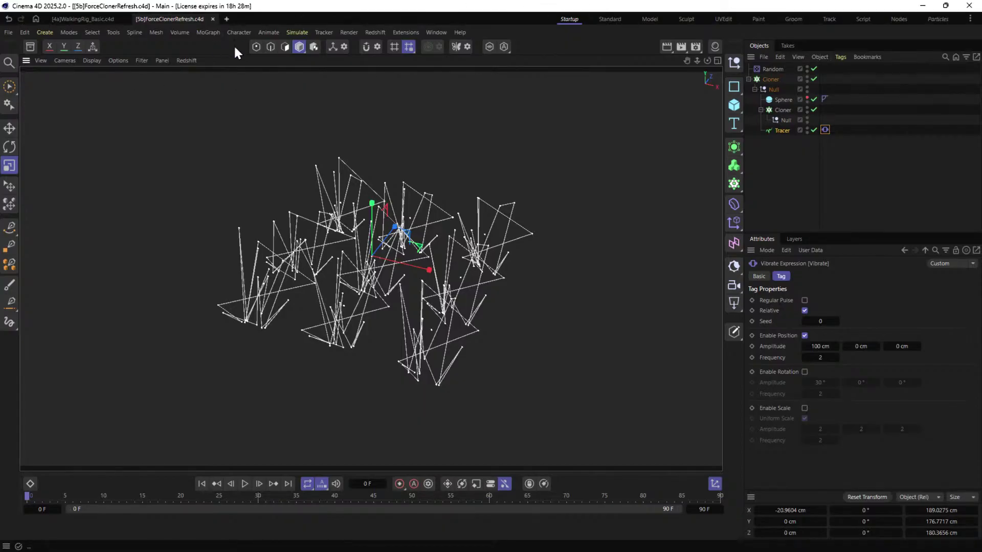
Start a new project in the Particles layout and add a Basic Emitter with a rate of 2 per second.
click(227, 19)
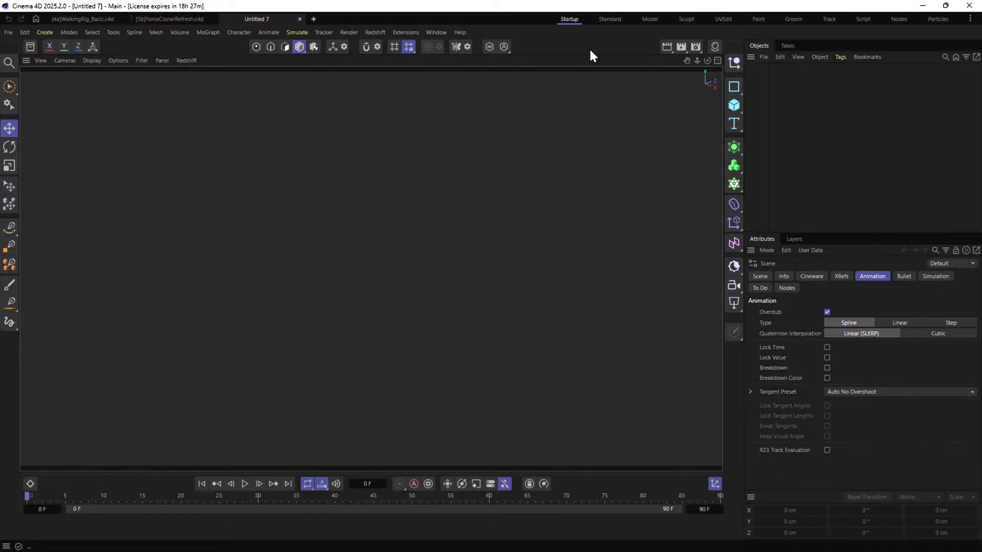
click(936, 18)
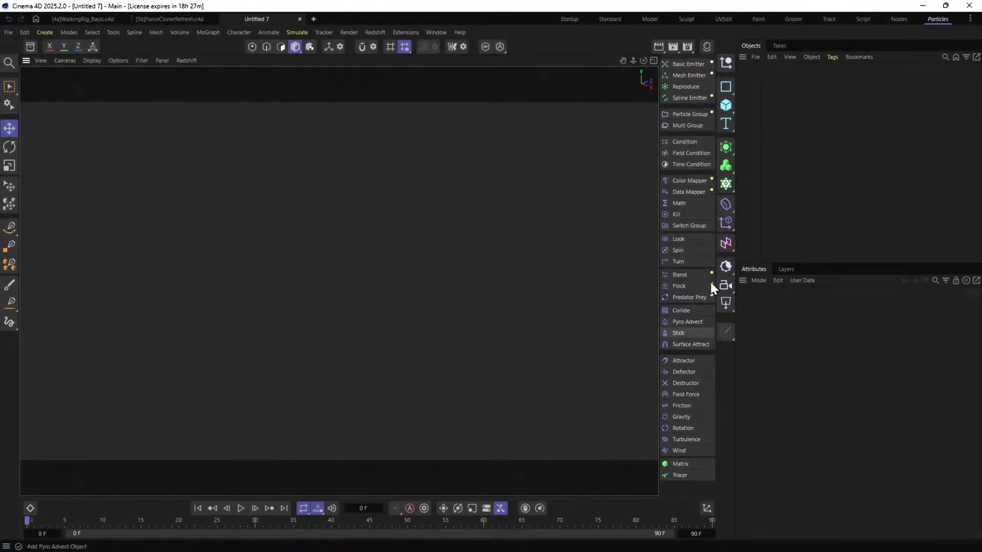
click(679, 64)
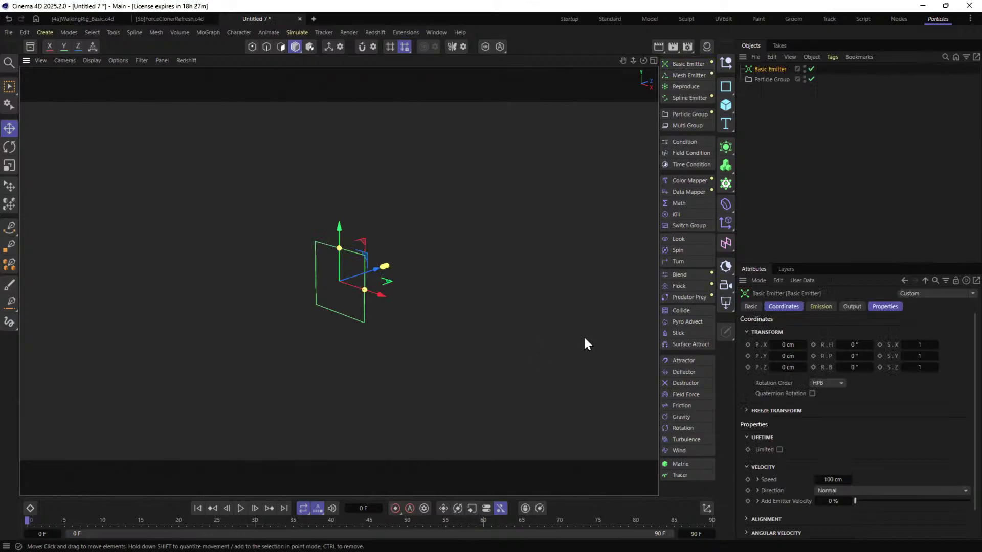
click(818, 306)
click(815, 410)
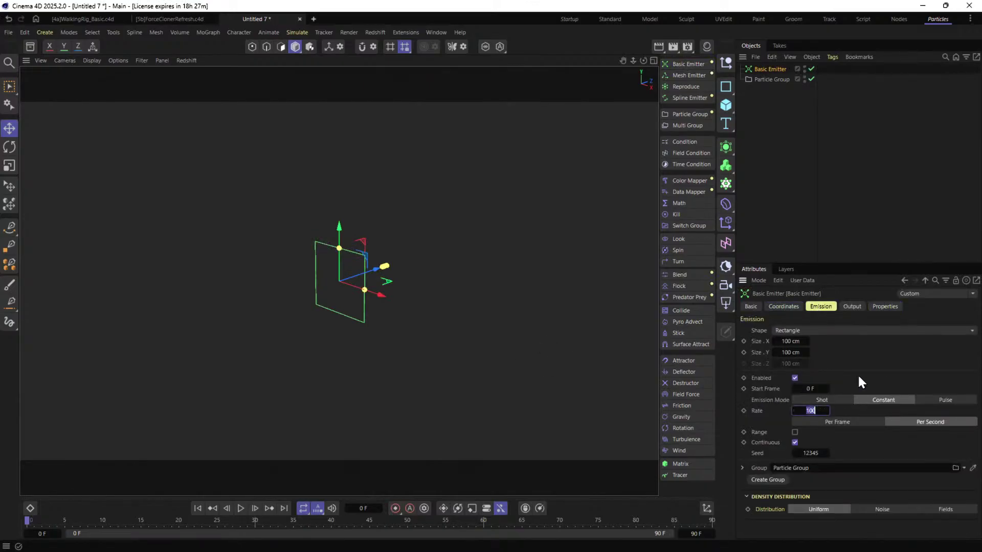
text(2)
Play the particle simulation and extend the project's end to frame 999.
click(241, 507)
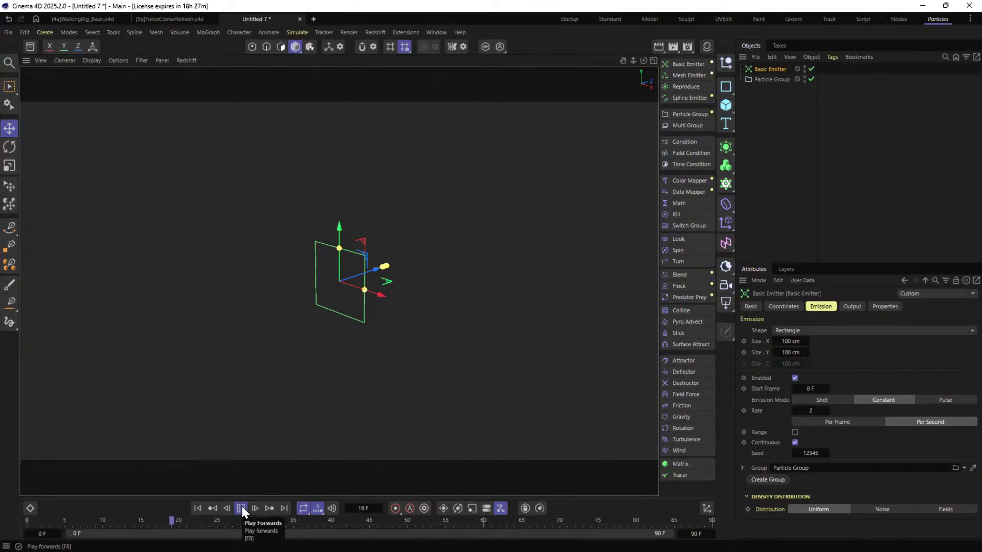
click(694, 534)
text(99)
key(Delete)
key(Delete)
key(Delete)
key(Delete)
text(9)
key(Return)
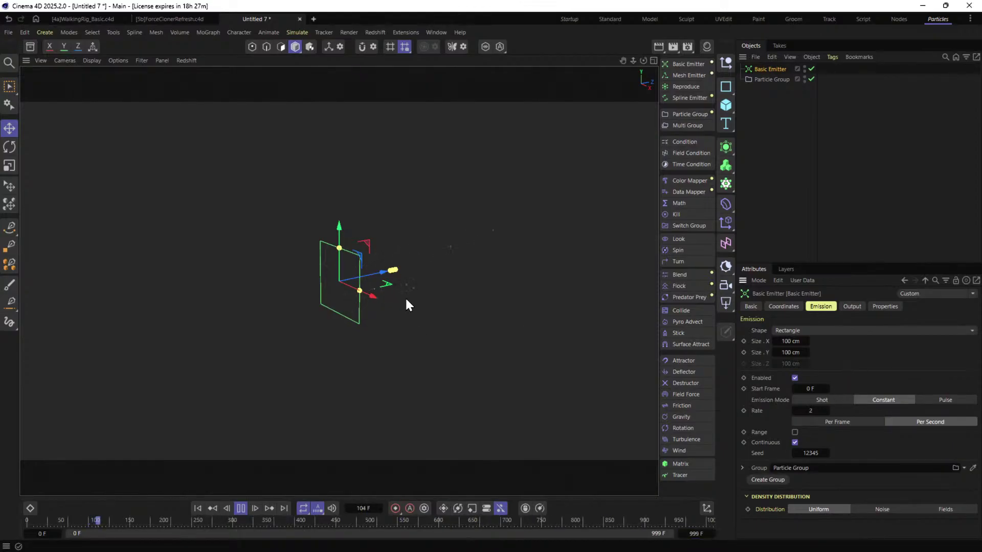
Set the Basic Emitter's rate to 1 per second and stop the playback once several particles have been emitted.
click(817, 412)
alt+drag(363, 336, 320, 336)
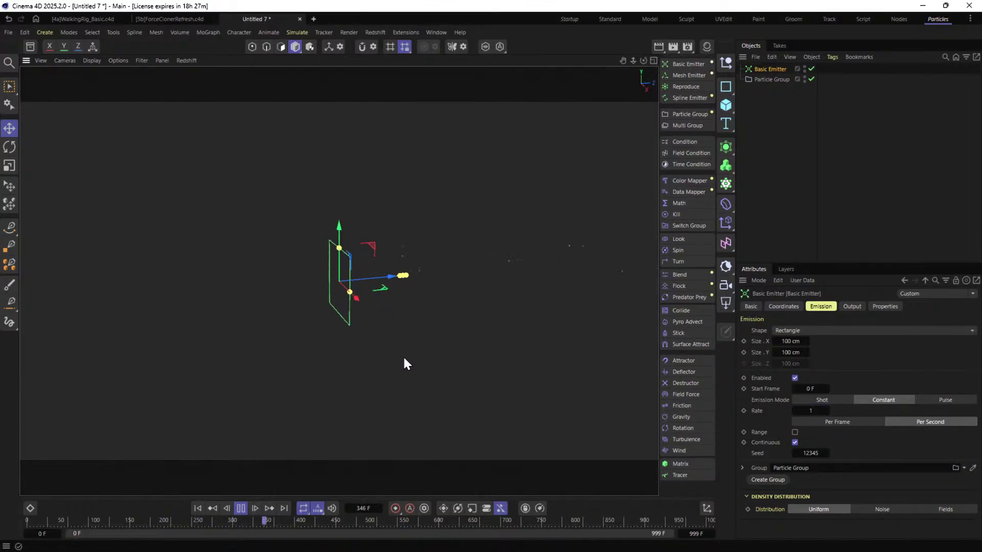
click(240, 508)
Add an XPresso tag to the Particle Group and place the Particle Group as a node in its graph.
click(758, 80)
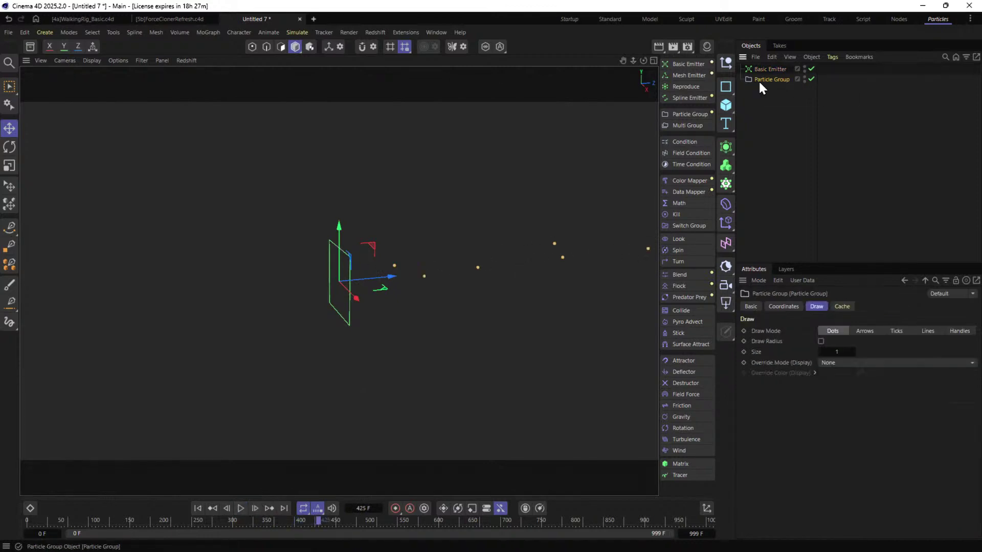
right_click(759, 80)
mouse_move(787, 88)
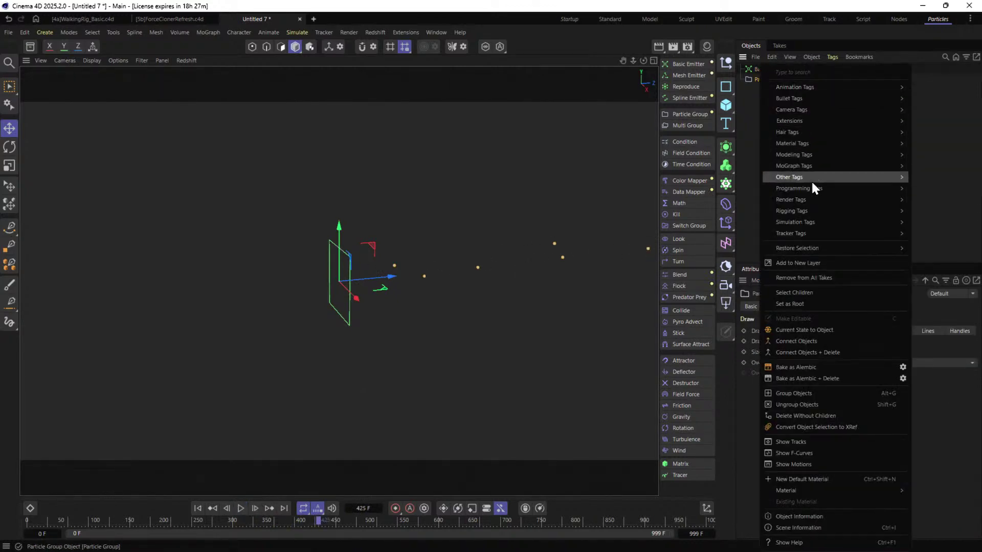
click(940, 225)
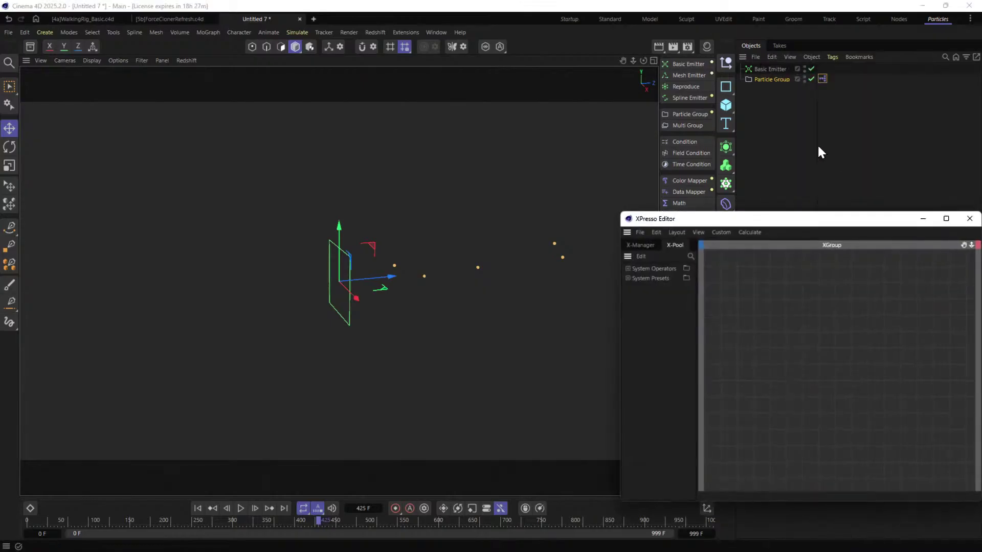
drag(751, 218, 335, 154)
drag(765, 78, 373, 285)
Examine the output ports offered by the Particle Group node and the emitted particles in the viewport.
right_click(378, 265)
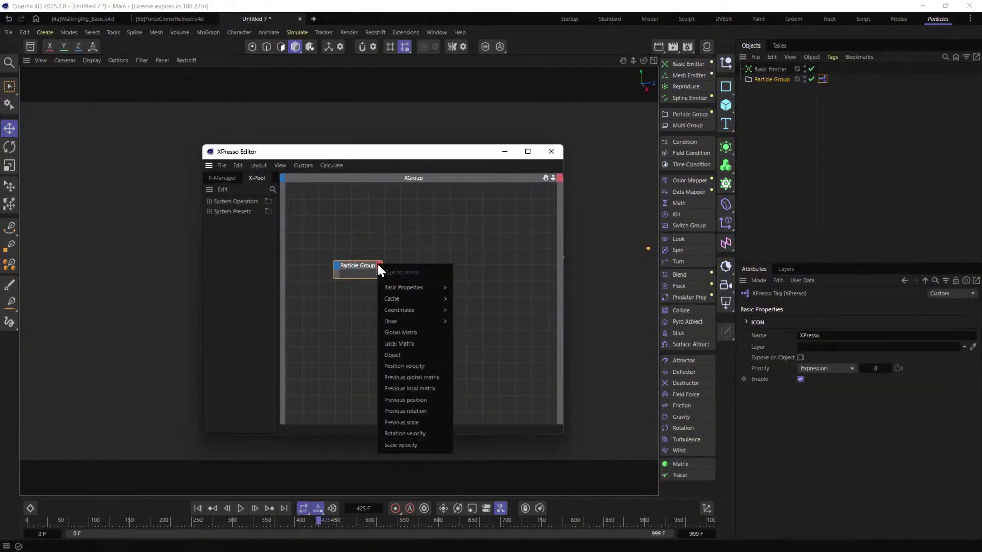
mouse_move(397, 290)
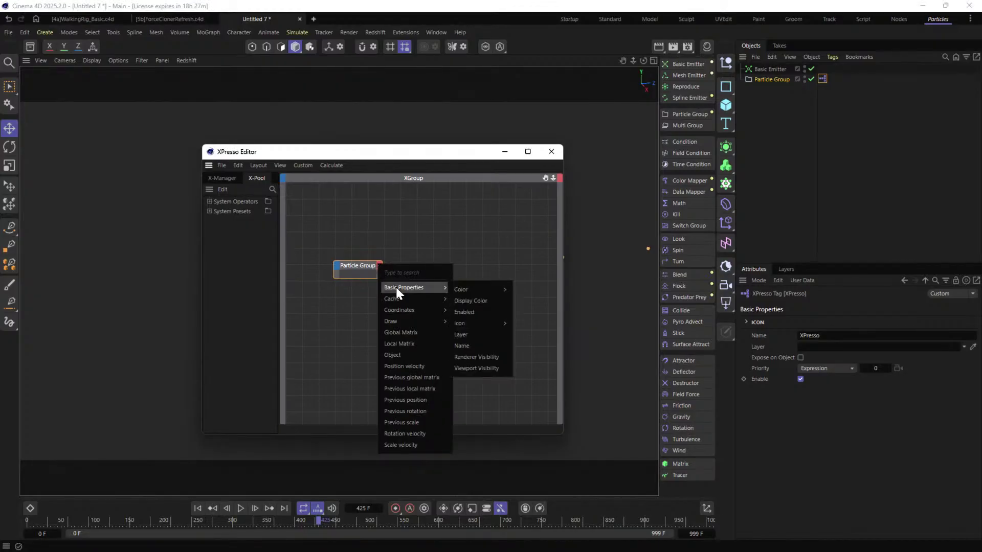
mouse_move(406, 312)
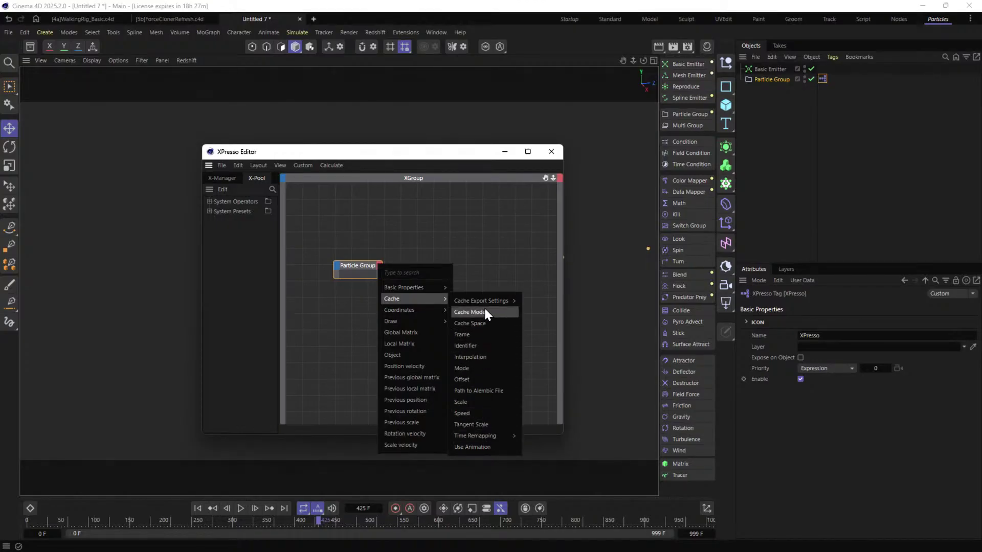
mouse_move(432, 321)
click(440, 225)
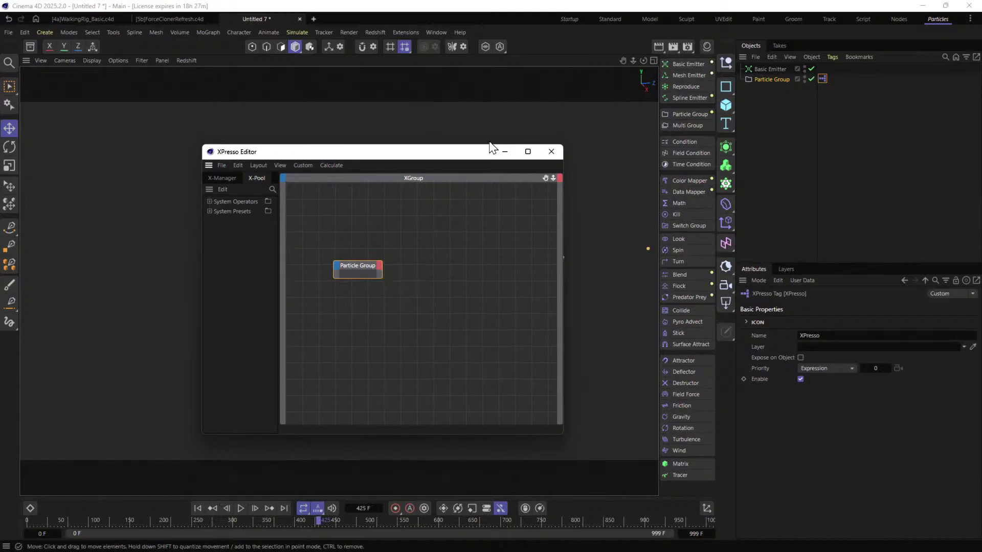
drag(426, 159, 393, 376)
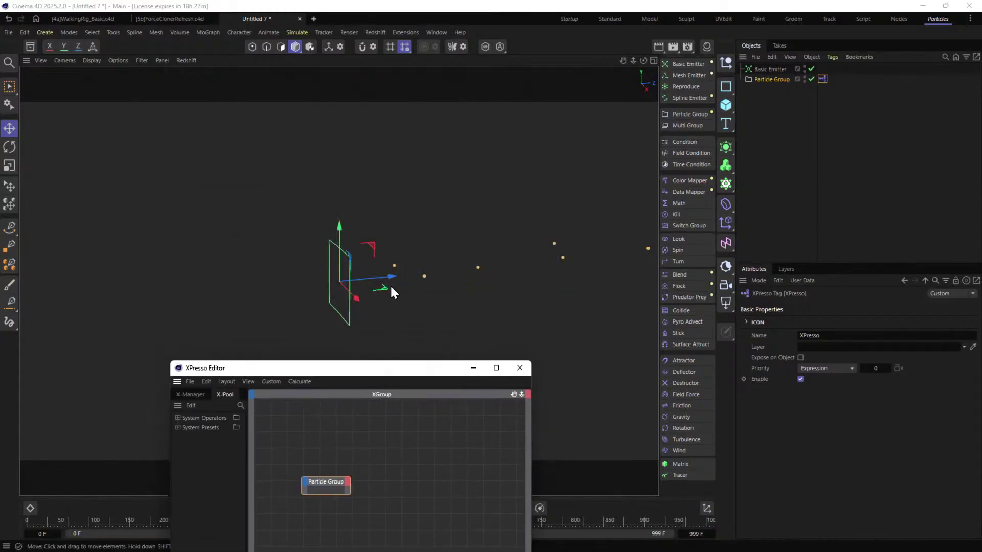
alt+middle_drag(361, 218, 303, 219)
drag(358, 371, 283, 264)
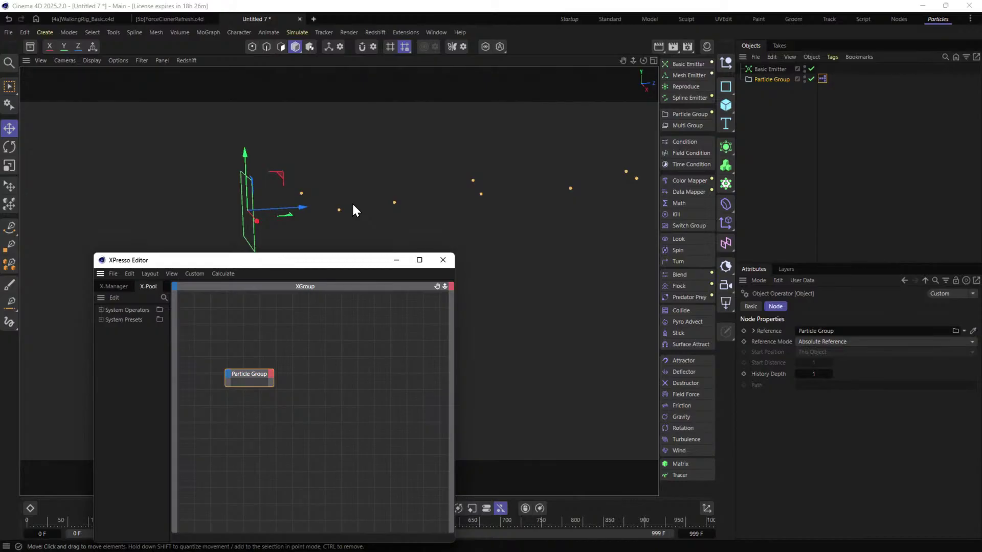
drag(332, 263, 335, 156)
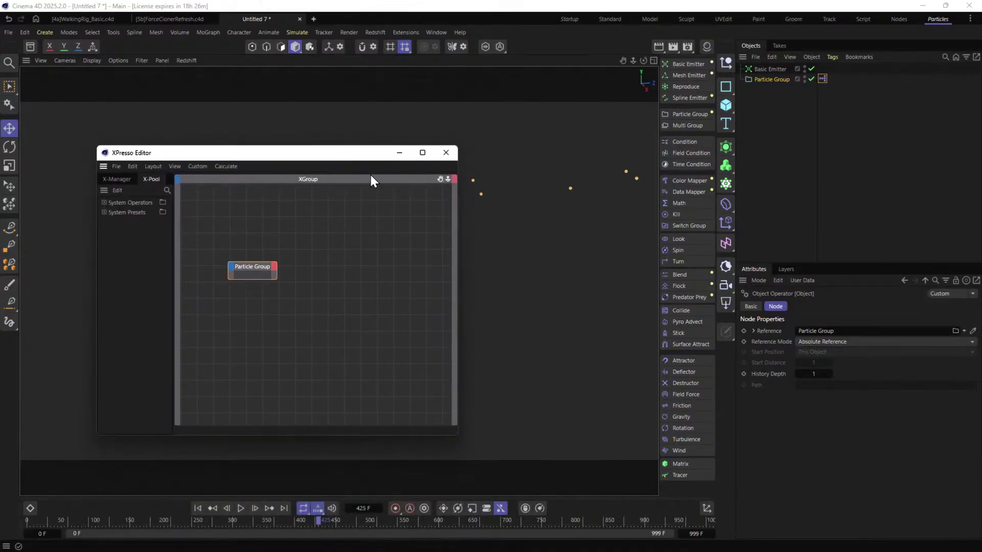
Search the XPresso node pool for "point" and add a Point node beside the Particle Group node.
click(333, 260)
click(166, 190)
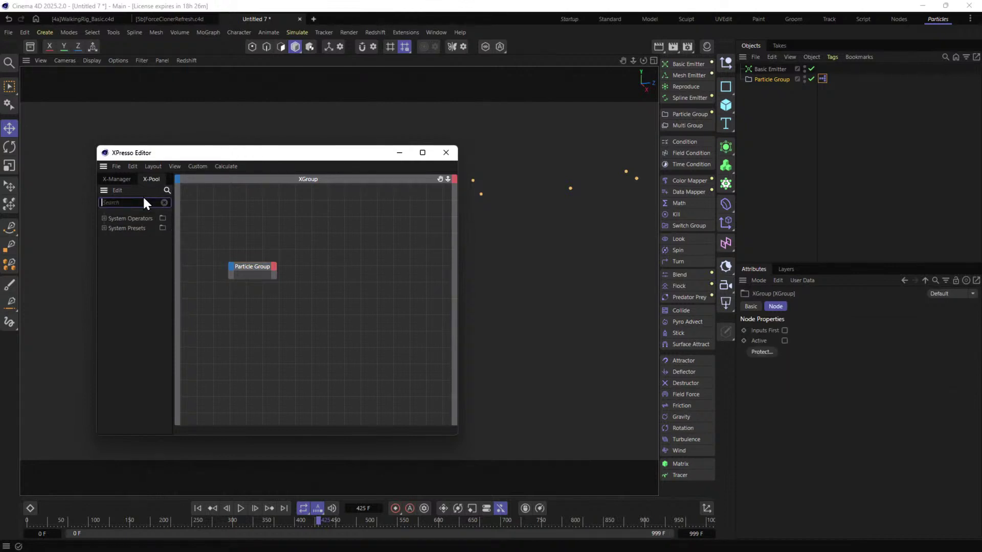
text(point)
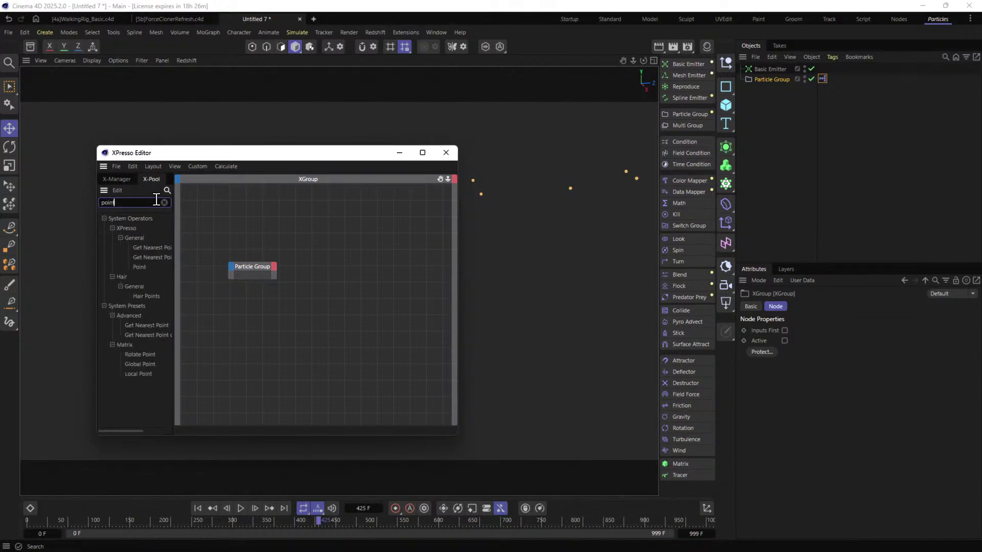
drag(149, 269, 340, 262)
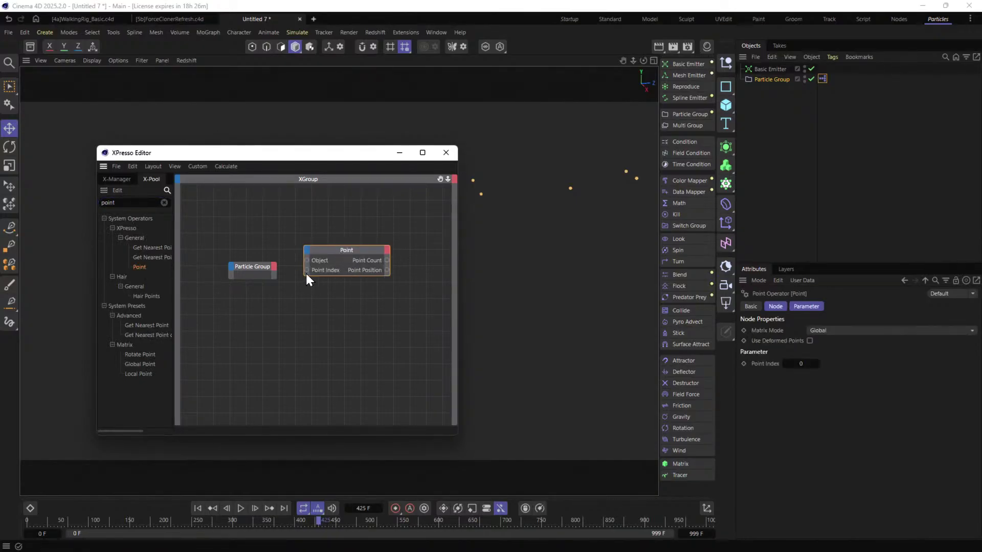
Connect the Particle Group's Object output to the Point node's Object input and maximize the XPresso Editor.
click(273, 266)
click(291, 354)
drag(305, 260, 307, 261)
double_click(325, 153)
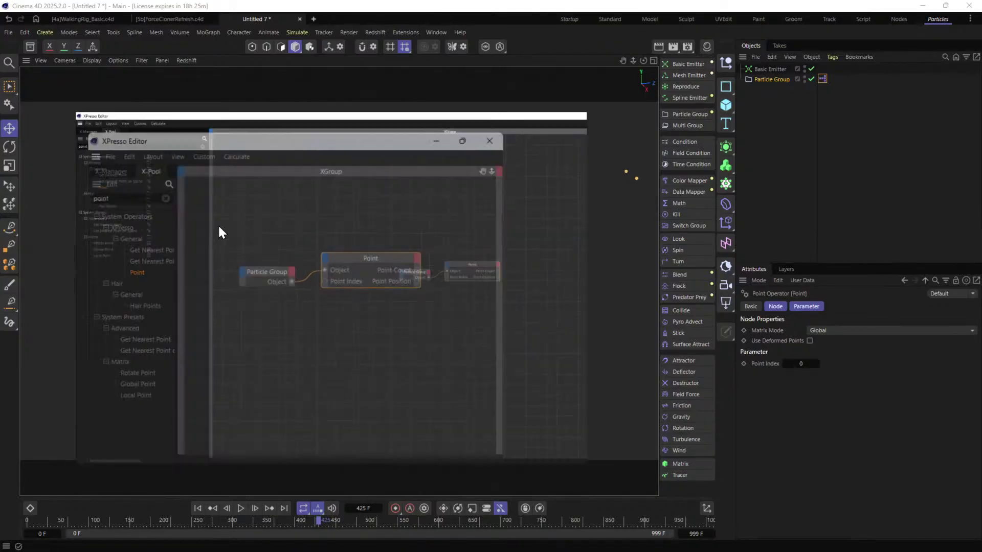
Restore the XPresso Editor to a floating window below the particles and reposition the node graph within it.
drag(336, 7, 193, 253)
alt+drag(270, 211, 319, 192)
drag(237, 364, 233, 367)
click(295, 358)
drag(294, 351, 286, 348)
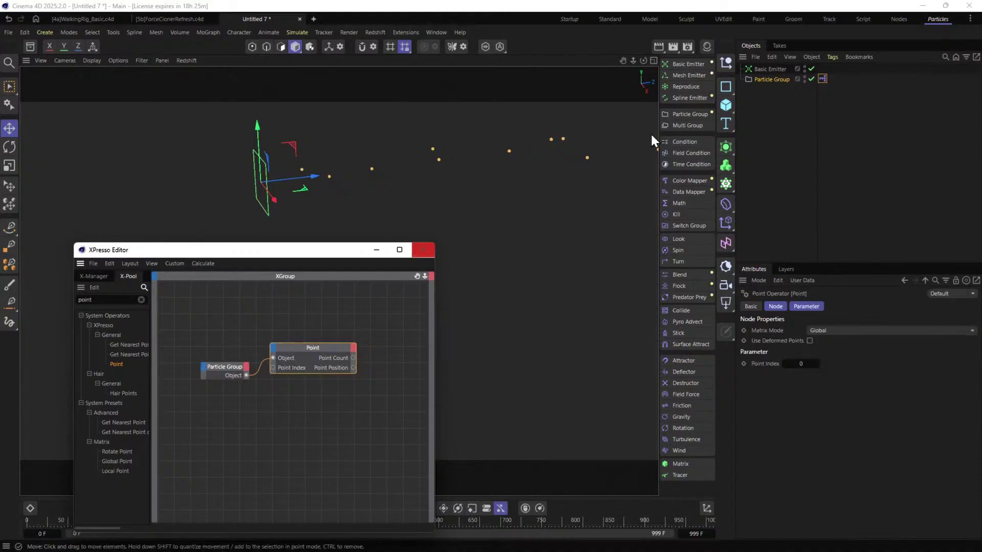
Create a Text Spline object and place it as a node to the right of the Point node in the XPresso graph.
click(728, 122)
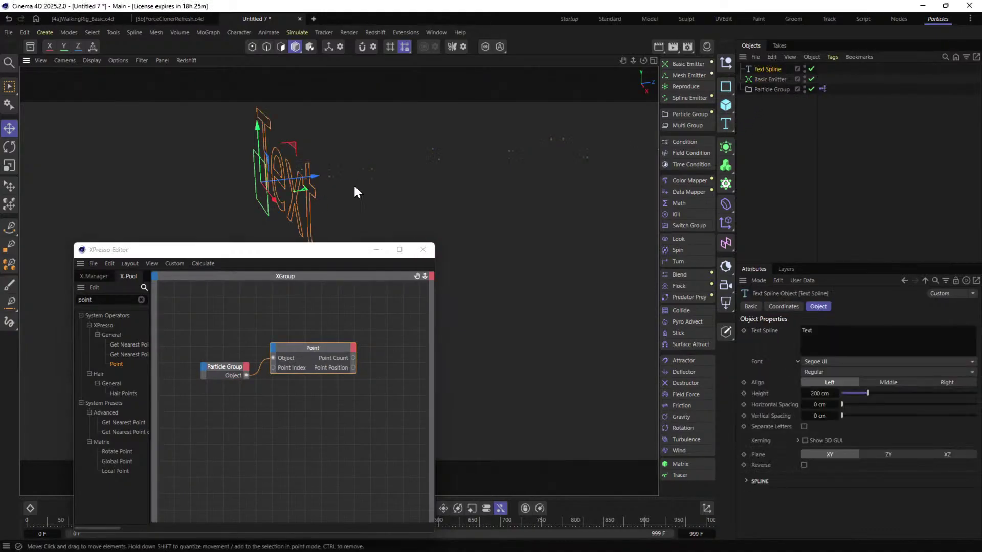
alt+drag(366, 187, 499, 164)
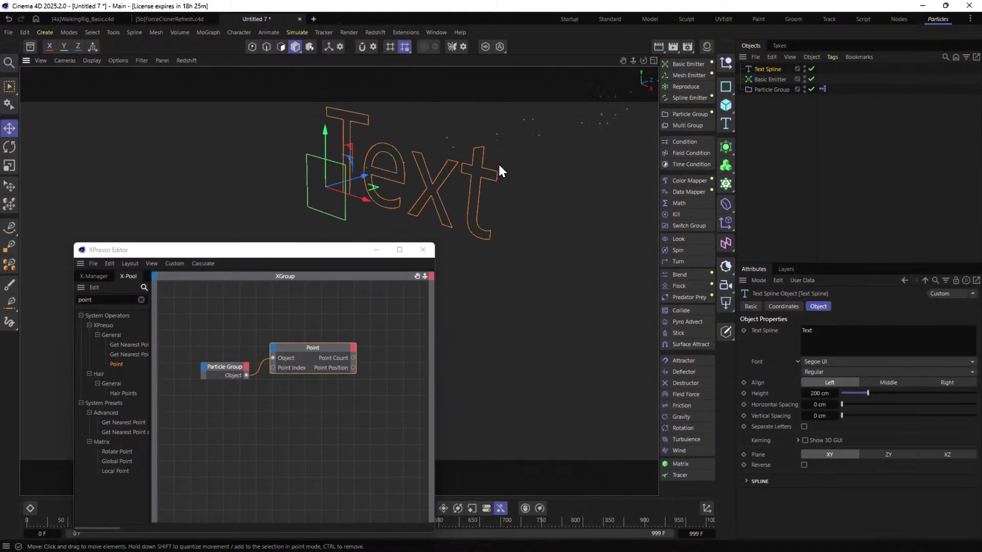
drag(676, 143, 541, 345)
Expose the Text Spline node's Text Spline input and connect the Point node's Point Count output to it.
click(448, 339)
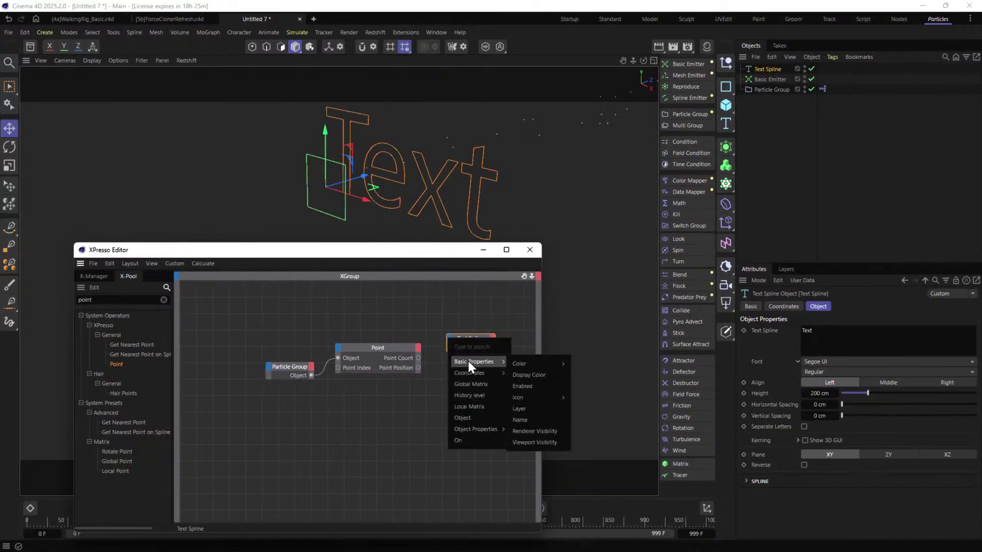
mouse_move(472, 429)
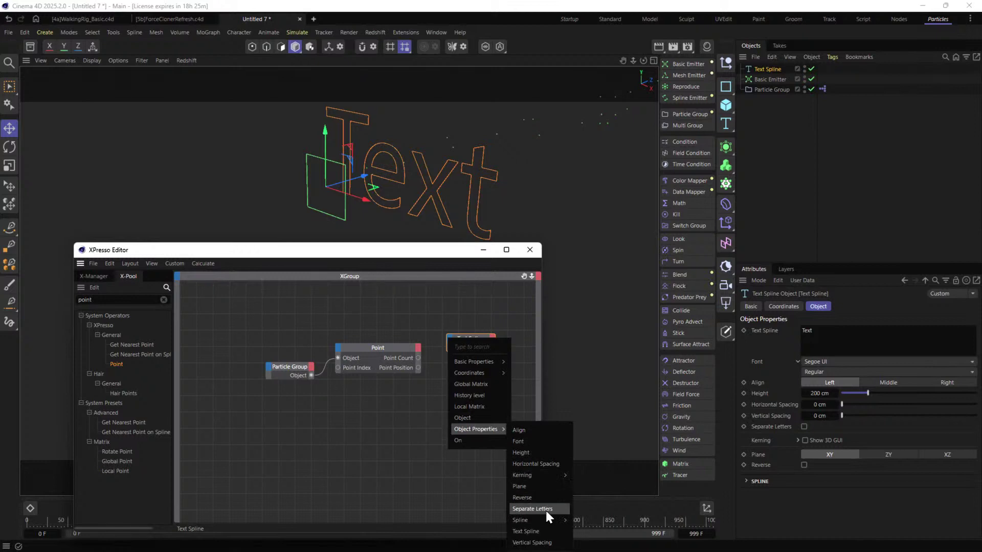
click(541, 531)
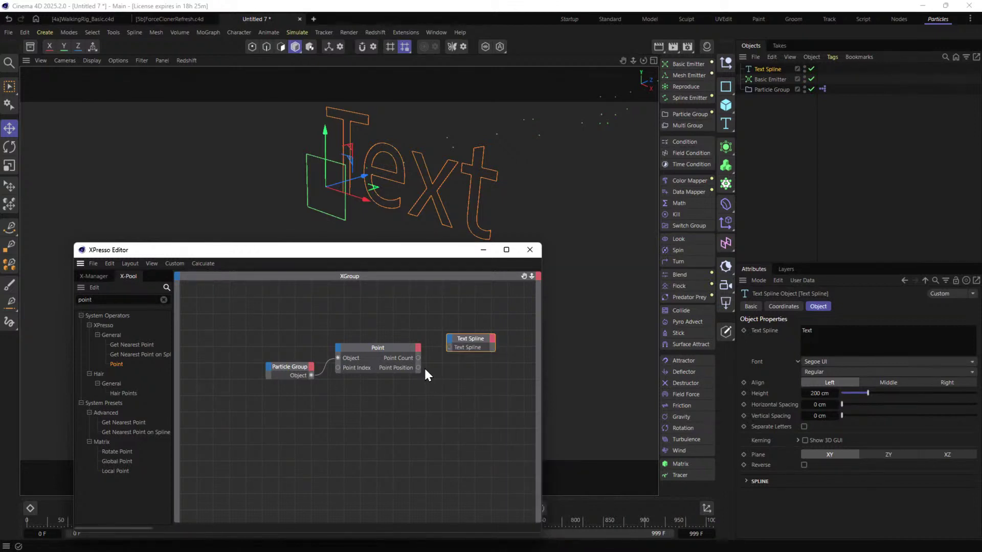
click(416, 358)
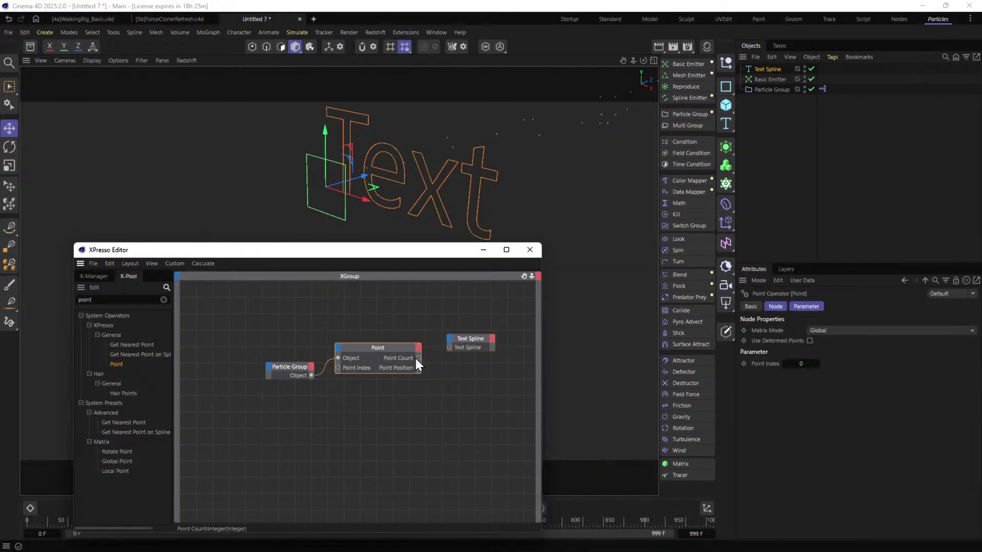
drag(450, 346, 449, 347)
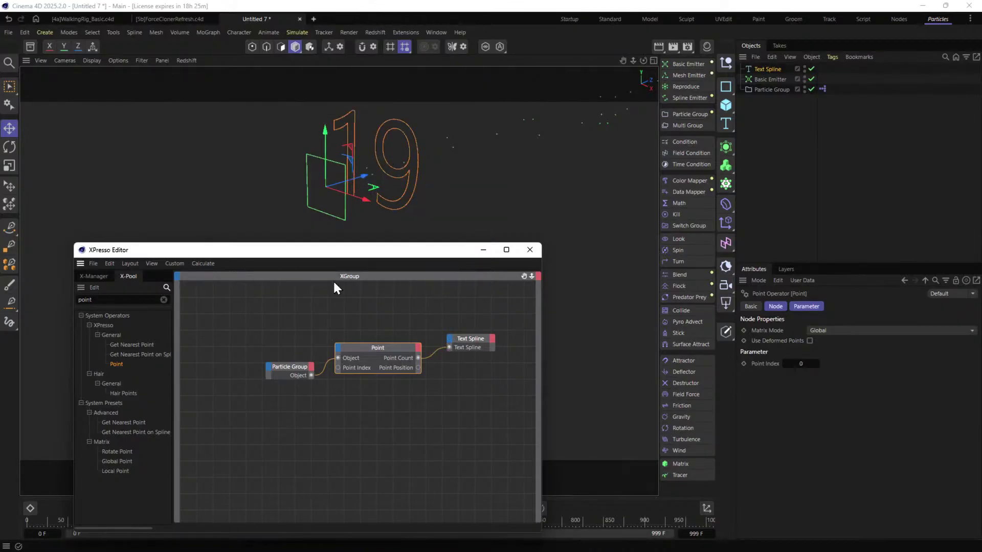
Play the simulation from the first frame to compare the text with the emitted particles, closing the XPresso Editor and rewinding when done.
click(294, 370)
click(769, 89)
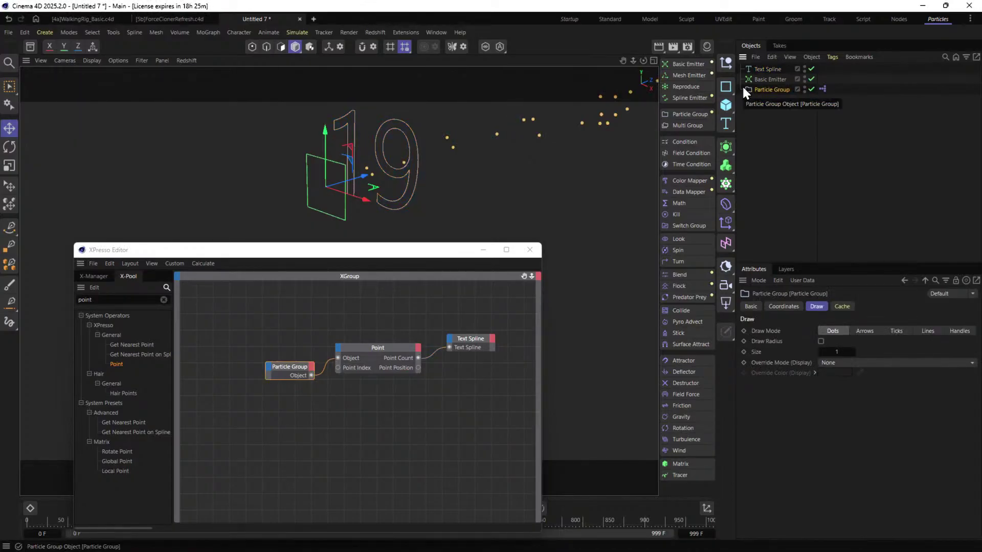
drag(438, 255, 441, 195)
click(198, 508)
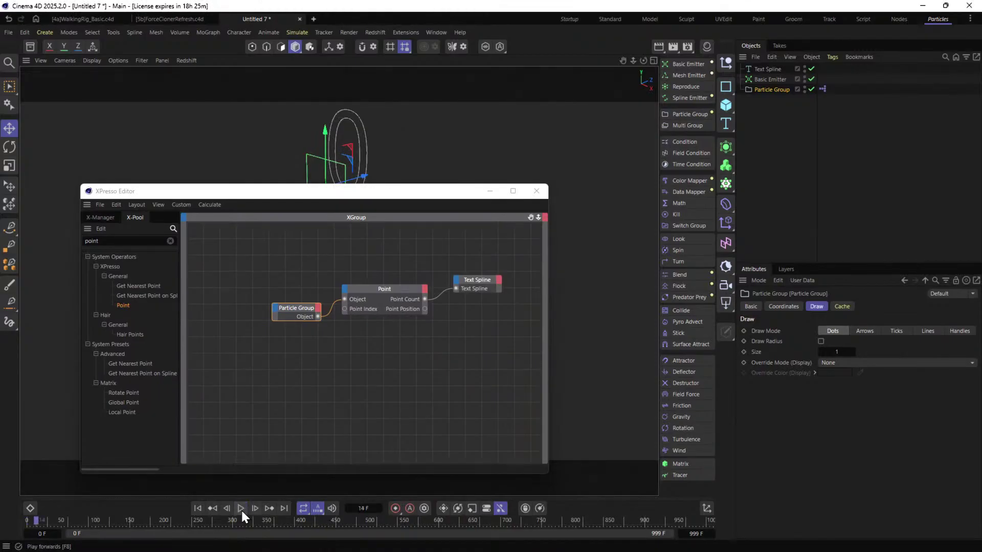
drag(367, 191, 398, 353)
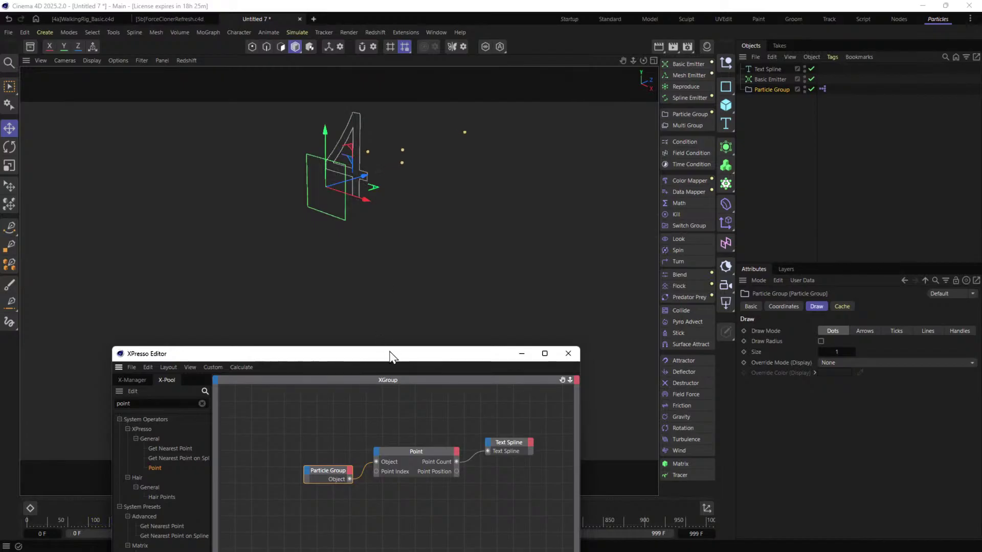
drag(392, 362, 367, 183)
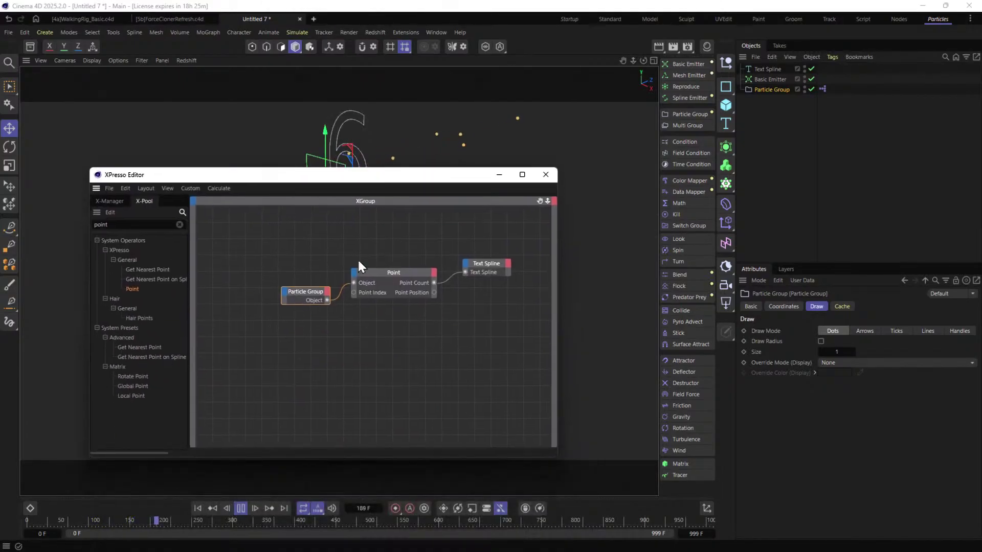
click(546, 175)
click(197, 508)
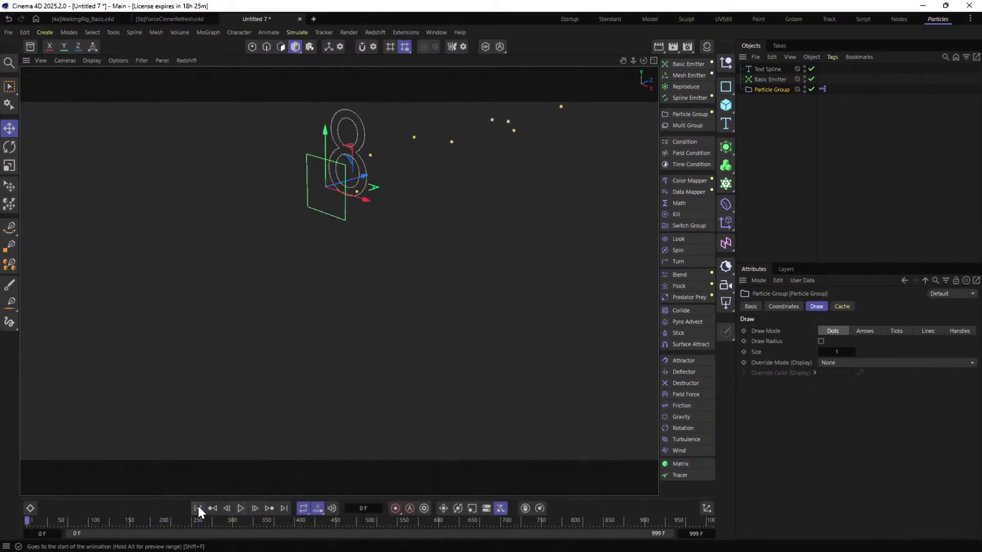
Reopen the Particle Group's XPresso graph, search the node pool for "sound" and add an enlarged Sound node below the Text Spline node.
double_click(821, 88)
drag(731, 87, 381, 93)
click(205, 139)
text(sound)
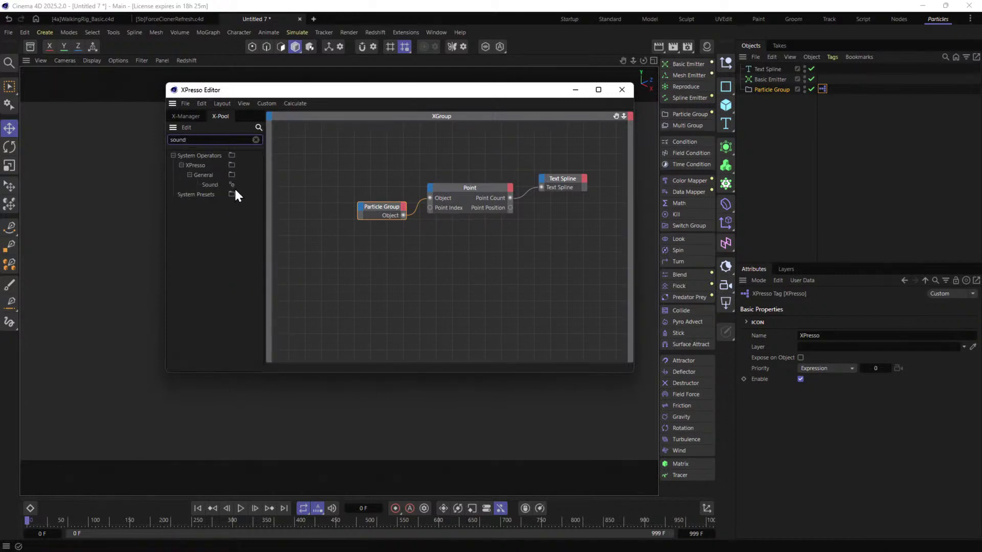
drag(204, 186, 545, 272)
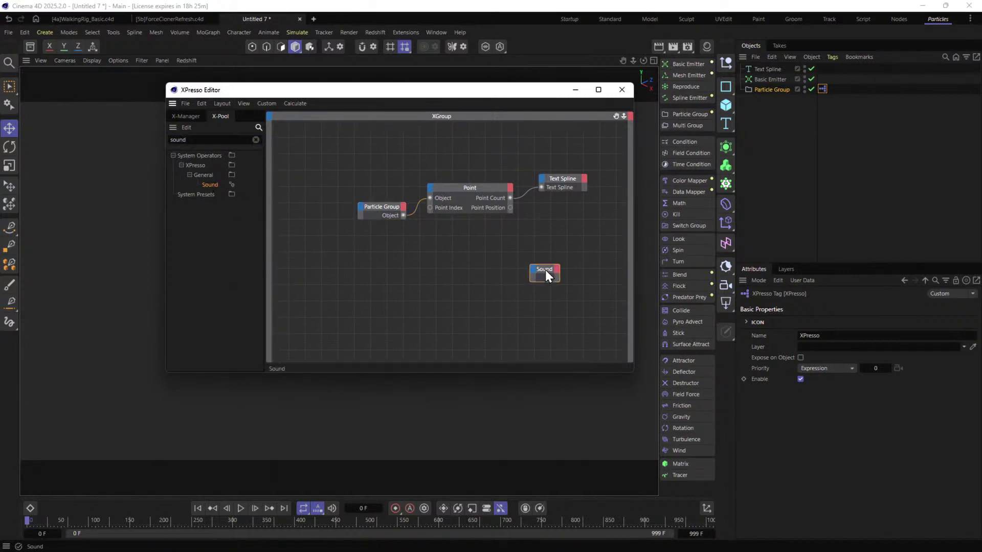
drag(542, 267, 539, 290)
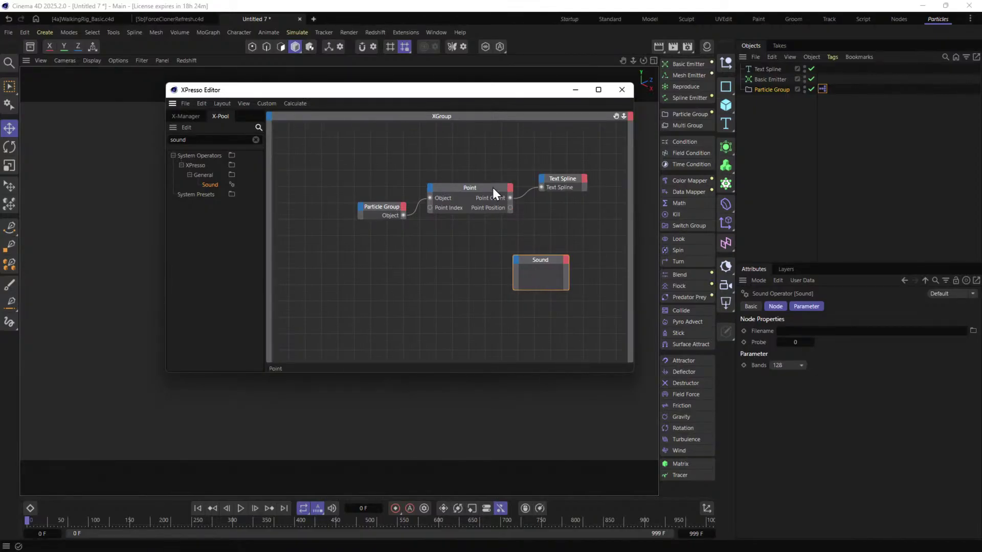
Shift the Particle Group, Point and Text Spline nodes to the left and add a Play input port to the Sound node.
drag(553, 147, 344, 211)
drag(497, 188, 405, 195)
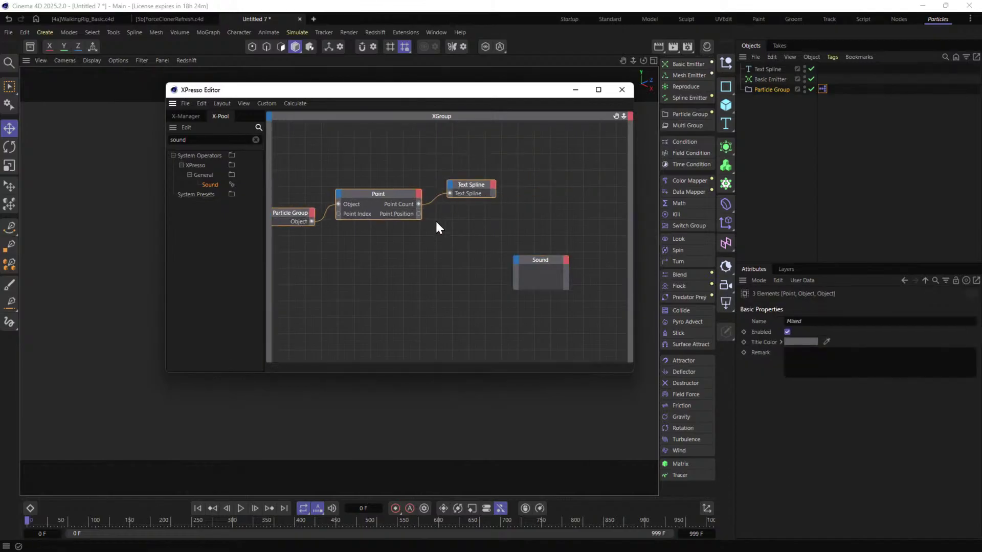
click(516, 260)
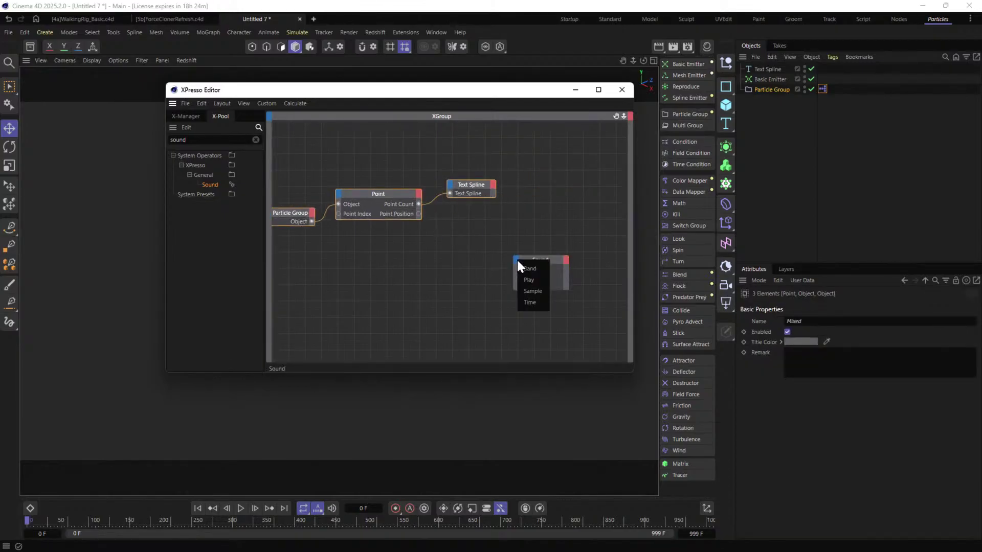
click(539, 280)
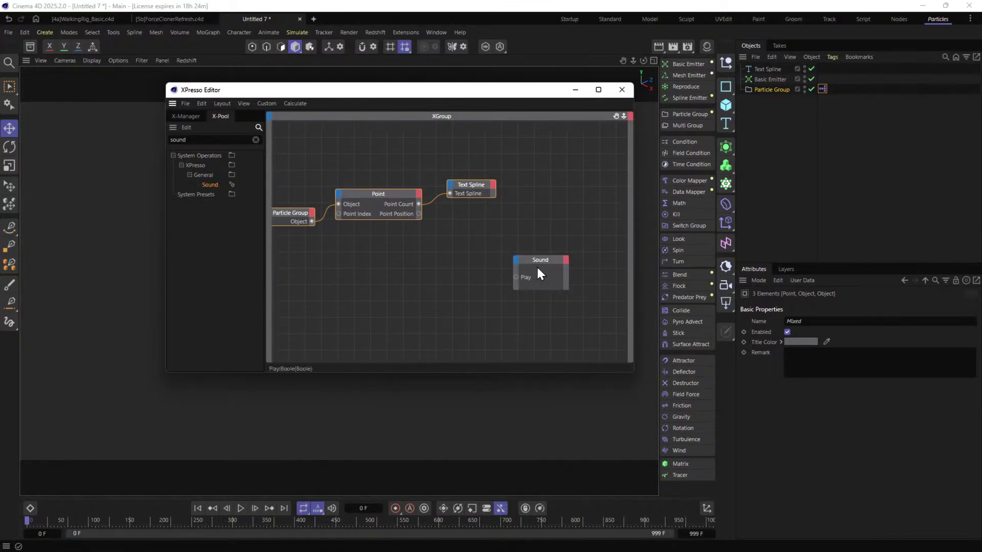
Examine the remaining input ports offered by the Sound node.
click(511, 259)
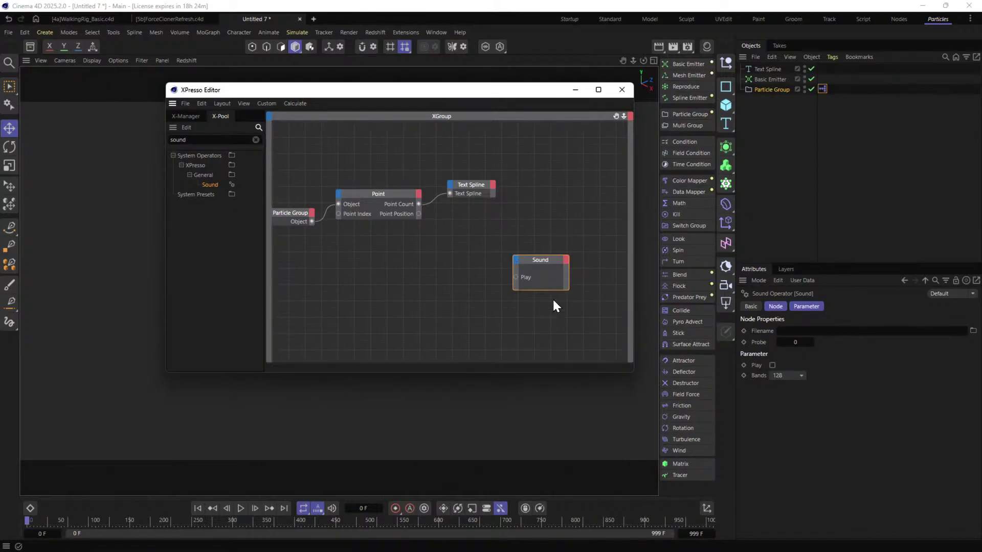
click(516, 256)
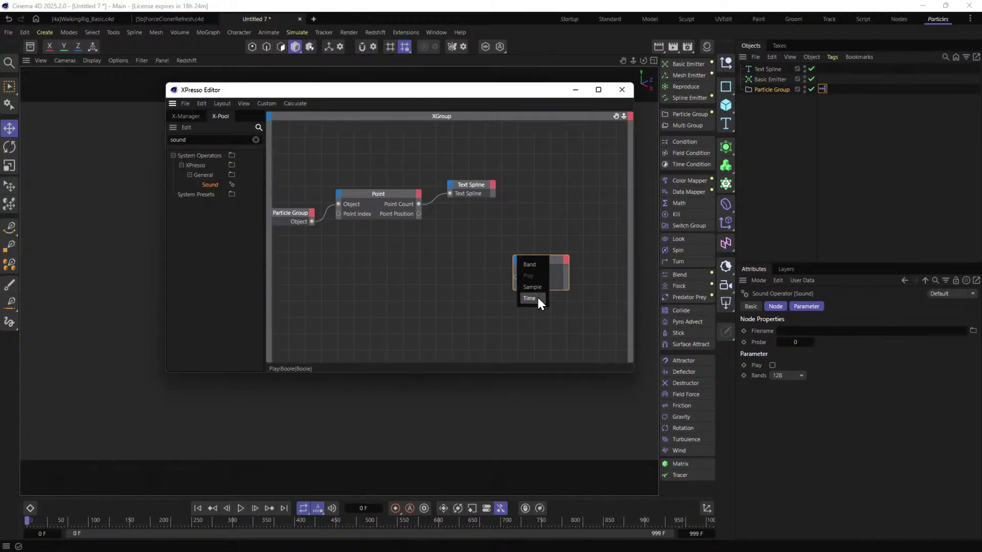
click(528, 208)
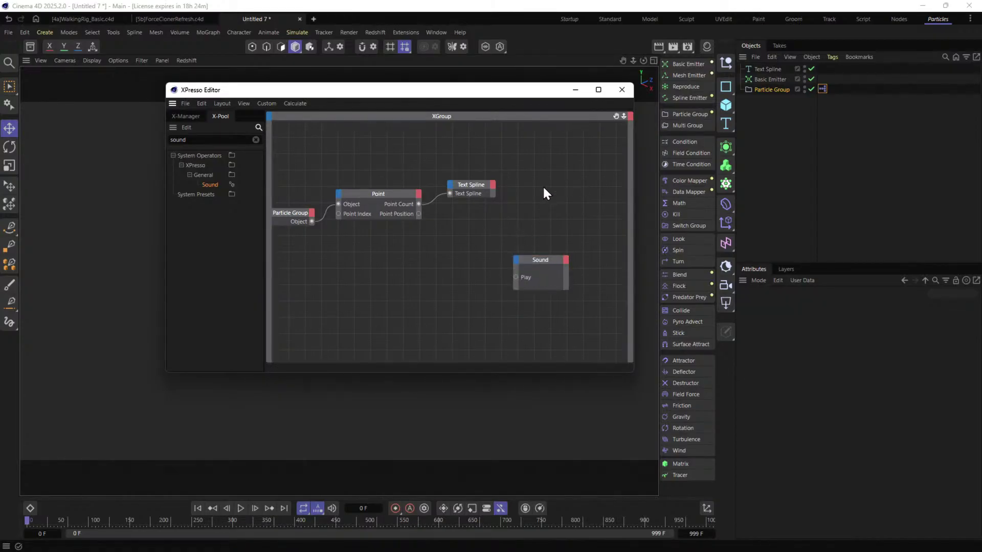
Load "Vintage Pinball Machine - T59 - Left Flipper - Button Release 5.wav" as the Sound node's file.
click(535, 274)
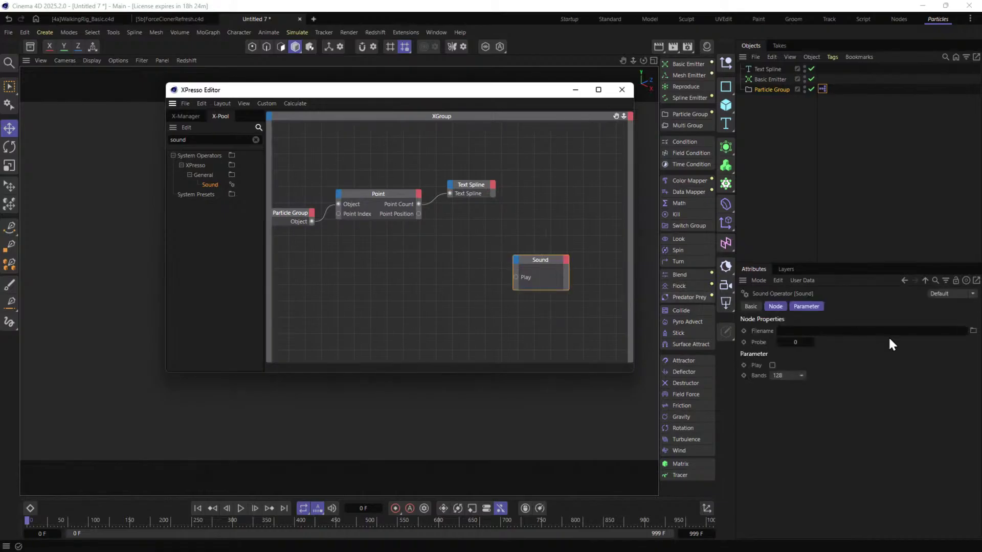
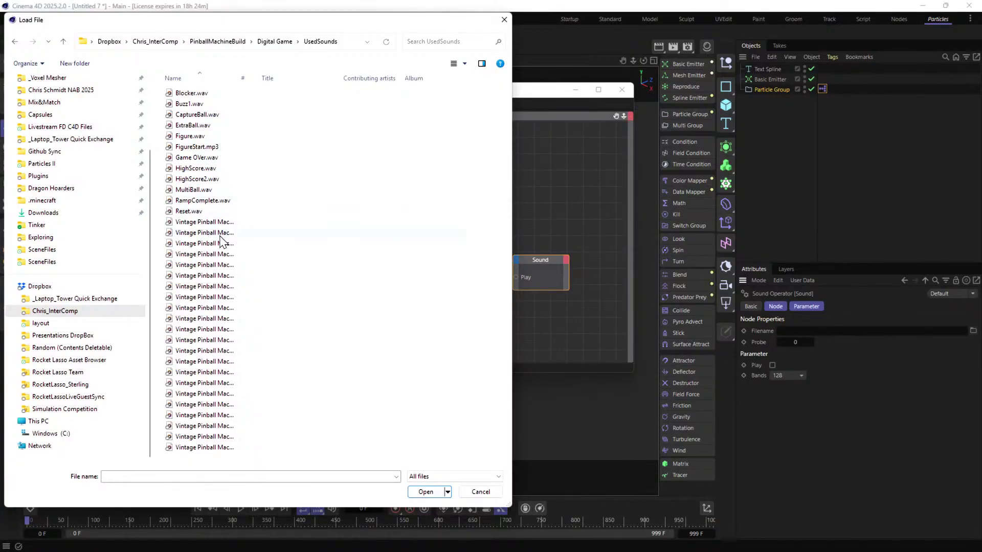
drag(237, 79, 398, 97)
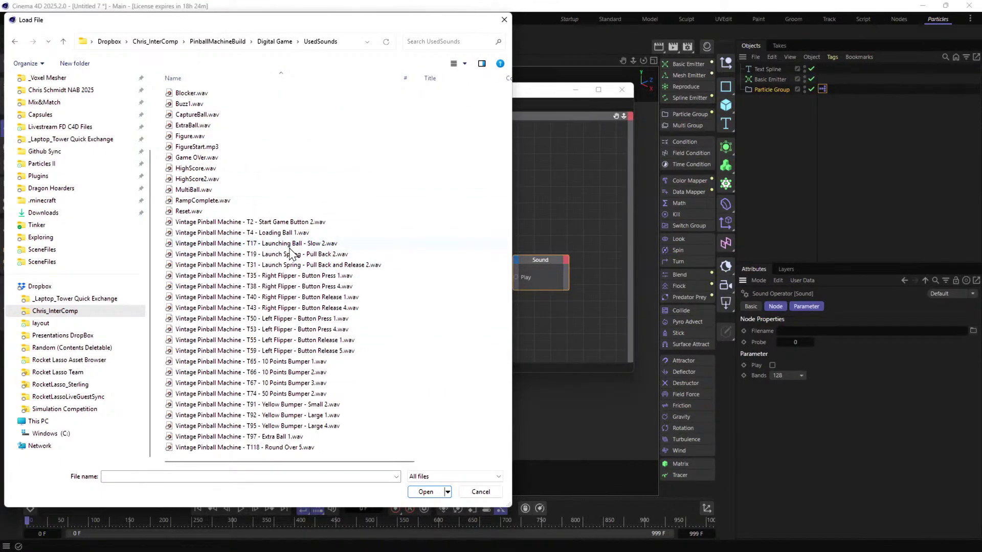
click(295, 352)
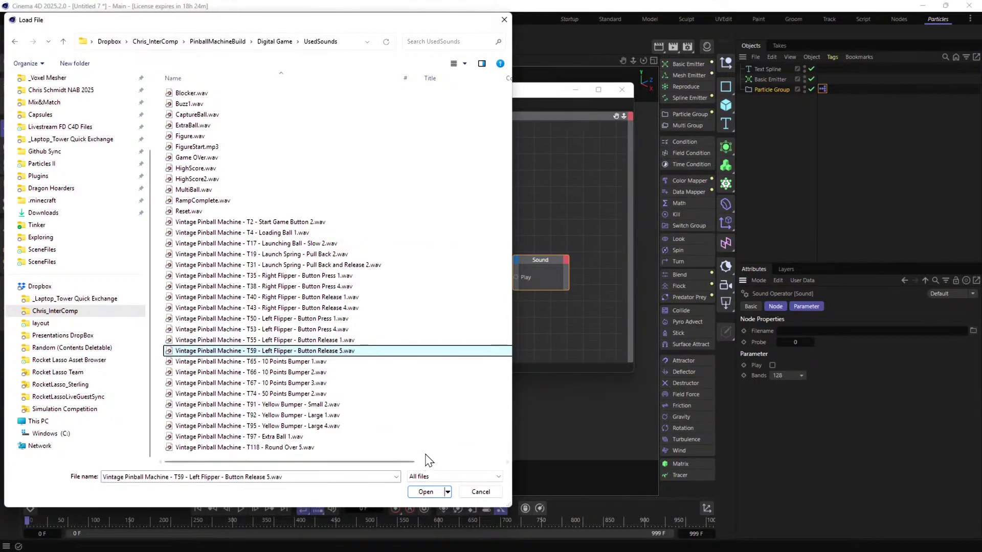
click(427, 492)
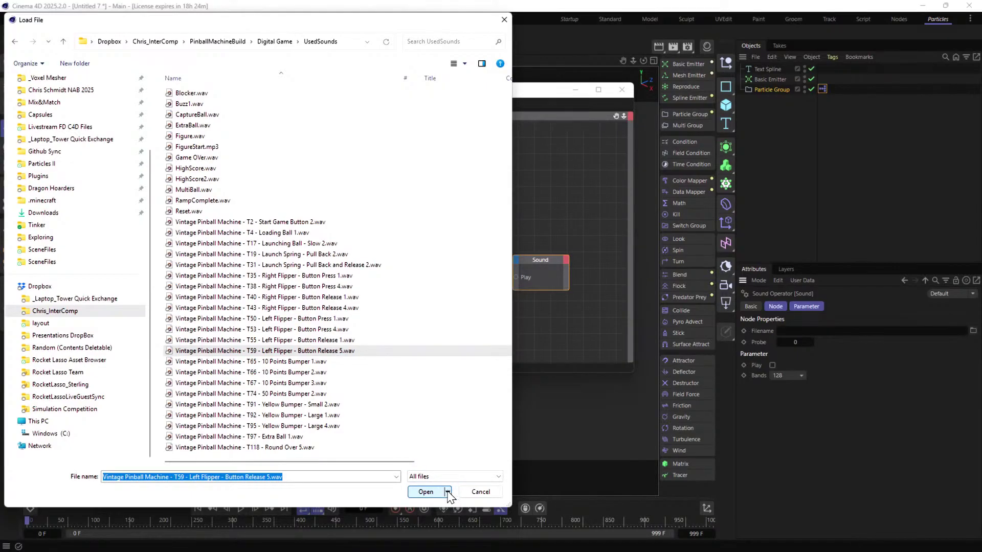
click(429, 492)
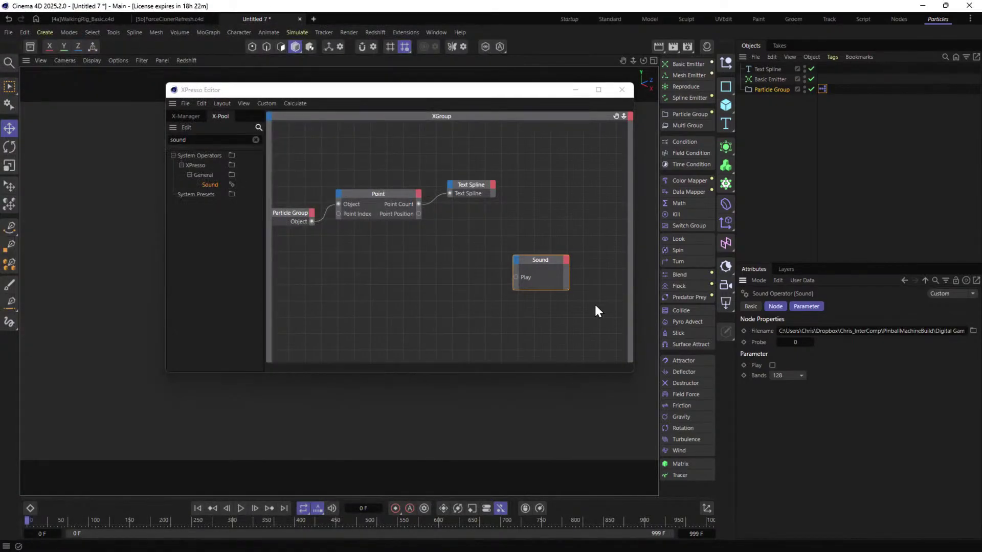
Start the animation playback and test the Sound node's Play option with the system volume raised.
click(241, 508)
key(XF86AudioRaiseVolume)
click(771, 365)
key(XF86AudioRaiseVolume)
Load ExtraBall.wav as the Sound node's file and test it by toggling the Play option on and off.
click(972, 331)
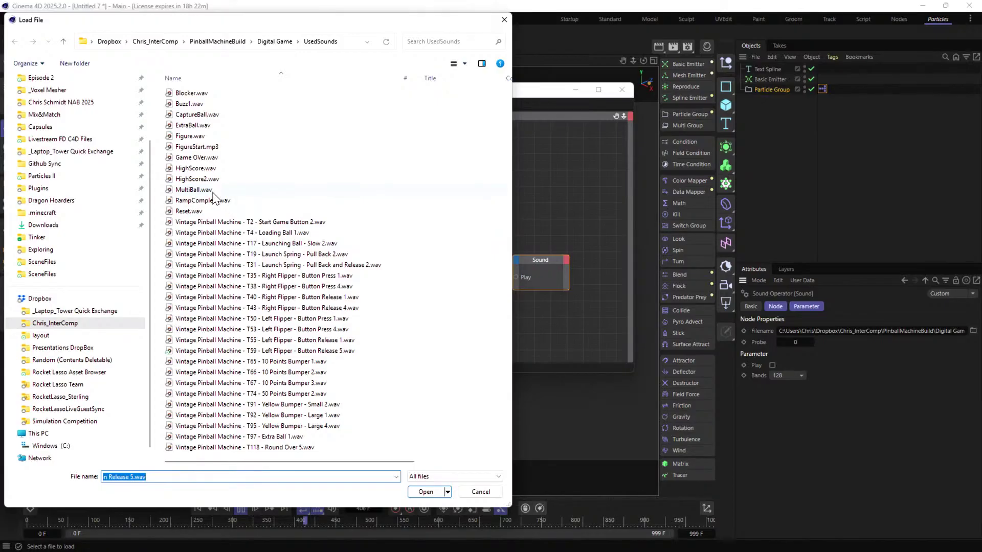
click(203, 127)
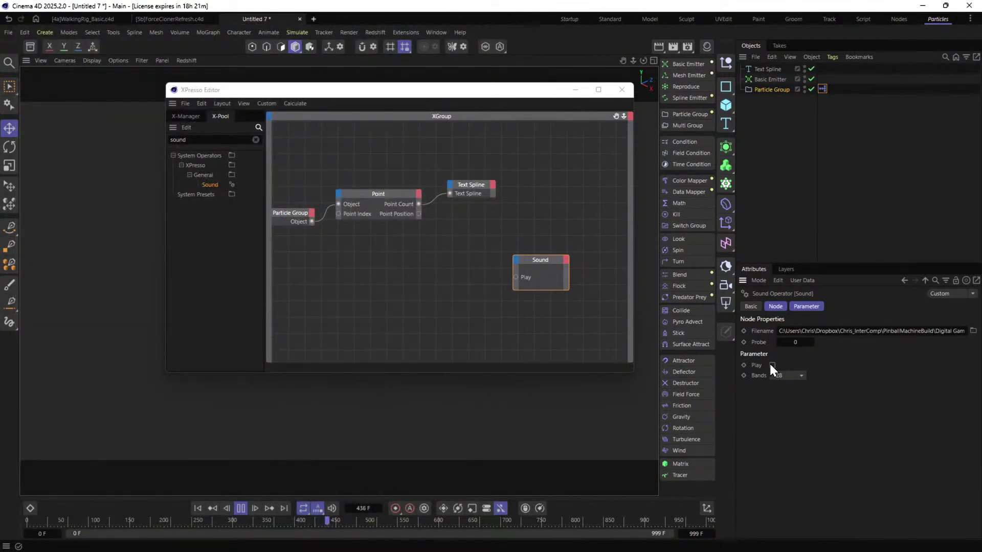
click(771, 365)
click(771, 365)
Lower the system volume to 58.
key(XF86AudioLowerVolume)
key(XF86AudioLowerVolume)
key(XF86AudioLowerVolume)
key(XF86AudioLowerVolume)
key(XF86AudioLowerVolume)
key(XF86AudioLowerVolume)
key(XF86AudioLowerVolume)
key(XF86AudioLowerVolume)
key(XF86AudioLowerVolume)
key(XF86AudioLowerVolume)
key(XF86AudioLowerVolume)
key(XF86AudioLowerVolume)
key(XF86AudioLowerVolume)
key(XF86AudioLowerVolume)
key(XF86AudioLowerVolume)
key(XF86AudioLowerVolume)
key(XF86AudioLowerVolume)
key(XF86AudioLowerVolume)
key(XF86AudioLowerVolume)
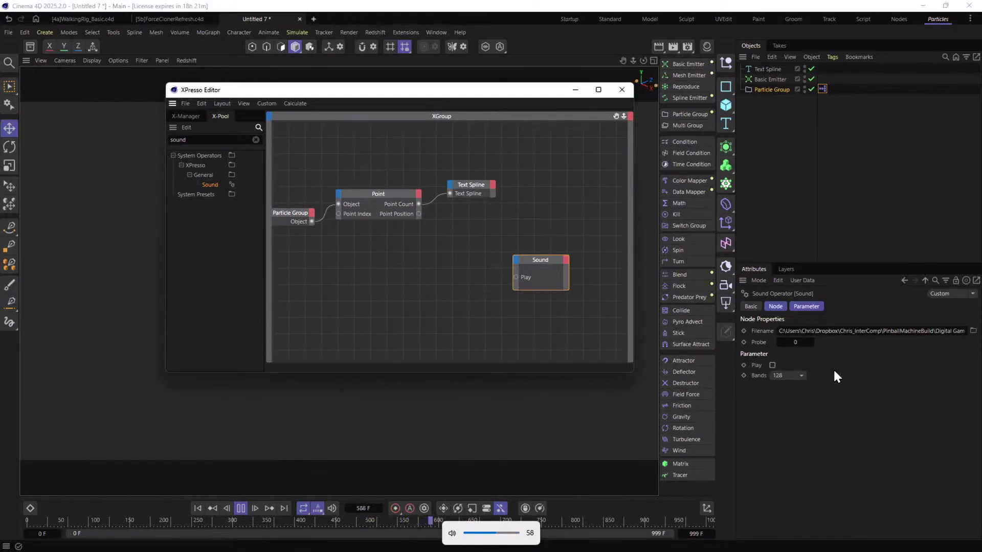
Load CaptureBall.wav as the Sound node's file, enable its Play option and stop the animation playback.
click(973, 331)
click(198, 212)
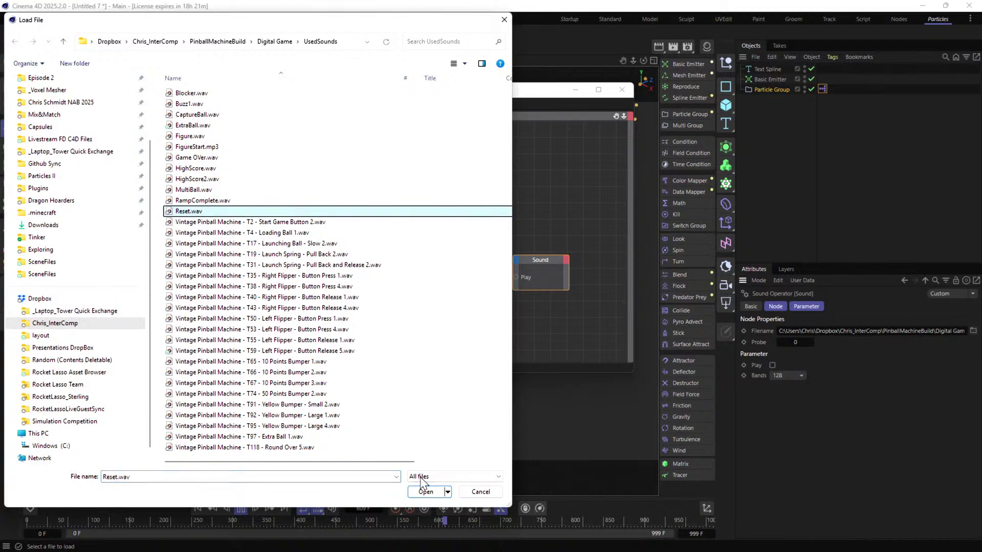
click(200, 116)
click(426, 491)
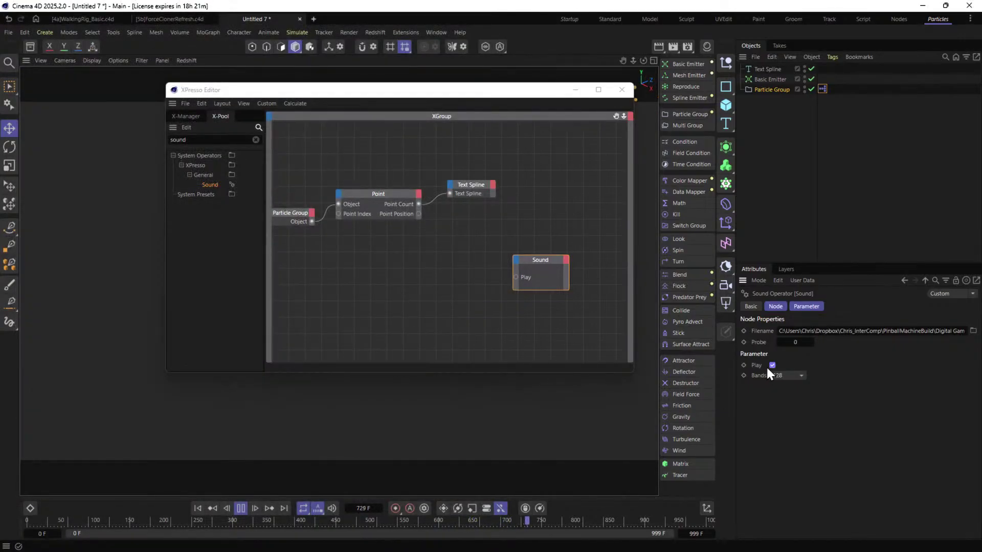
click(239, 508)
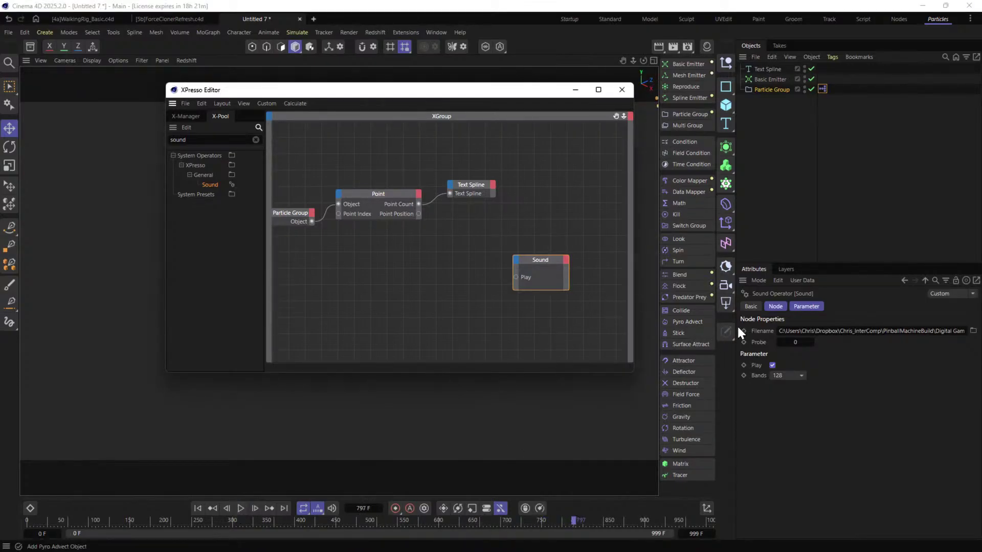
Load Blocker.wav as the Sound node's file and play the animation briefly to test it.
click(973, 330)
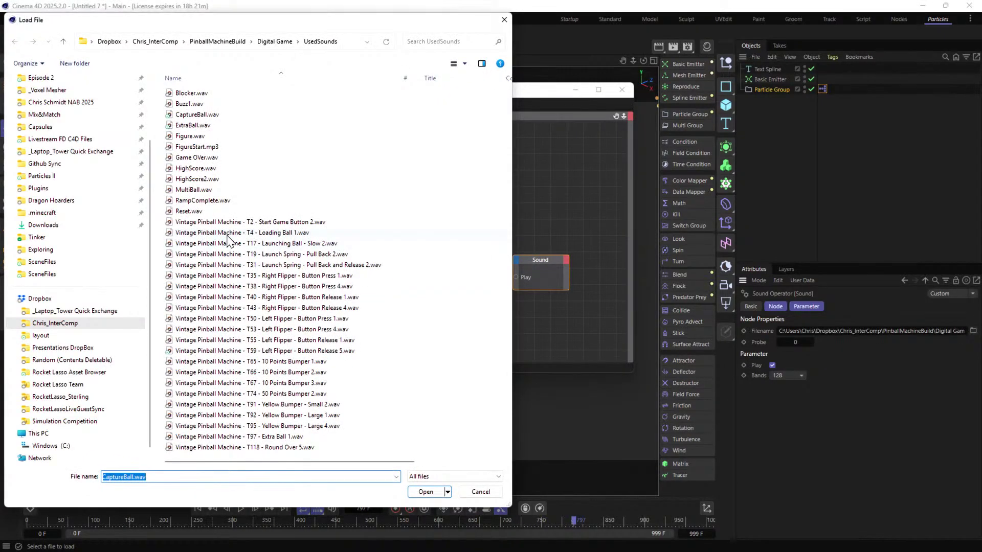
click(201, 93)
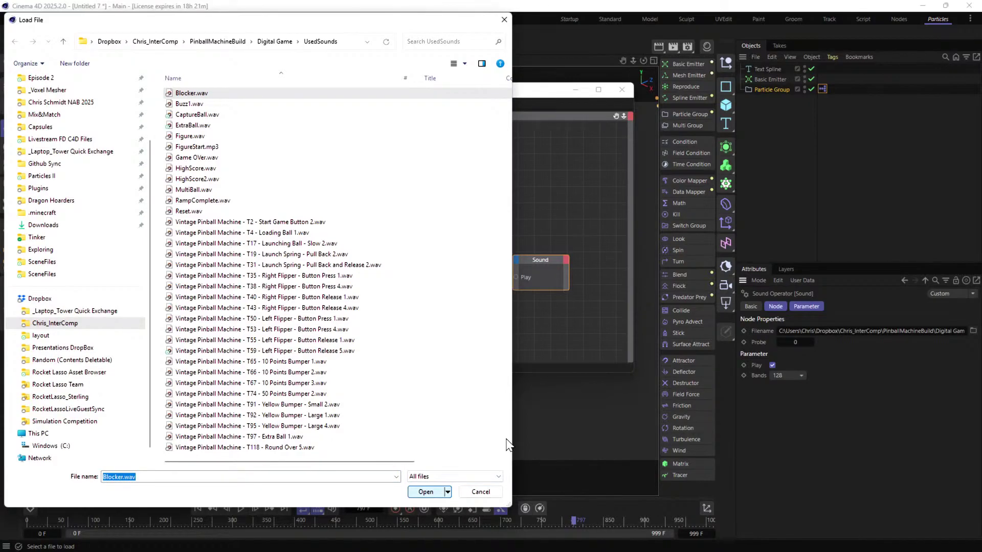
key(Return)
click(240, 508)
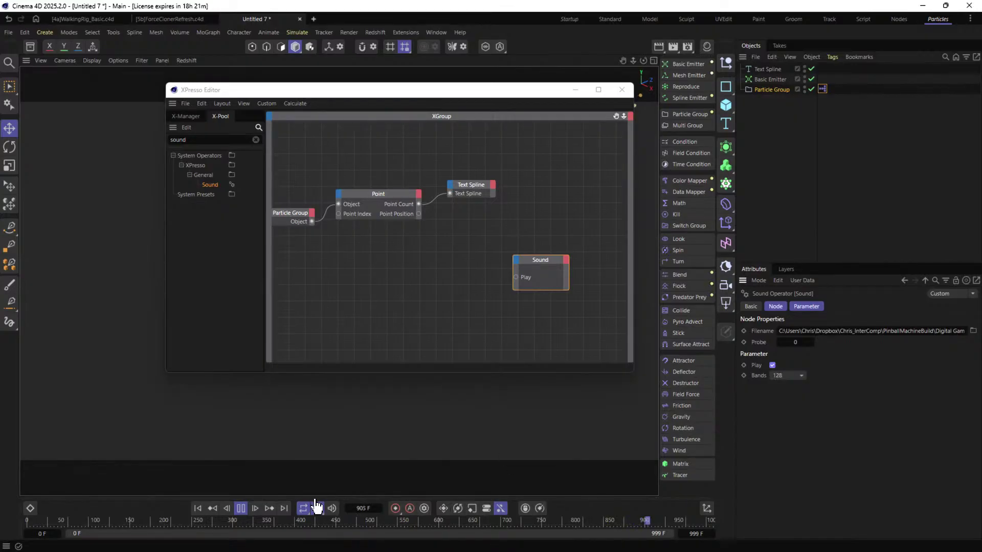
click(240, 508)
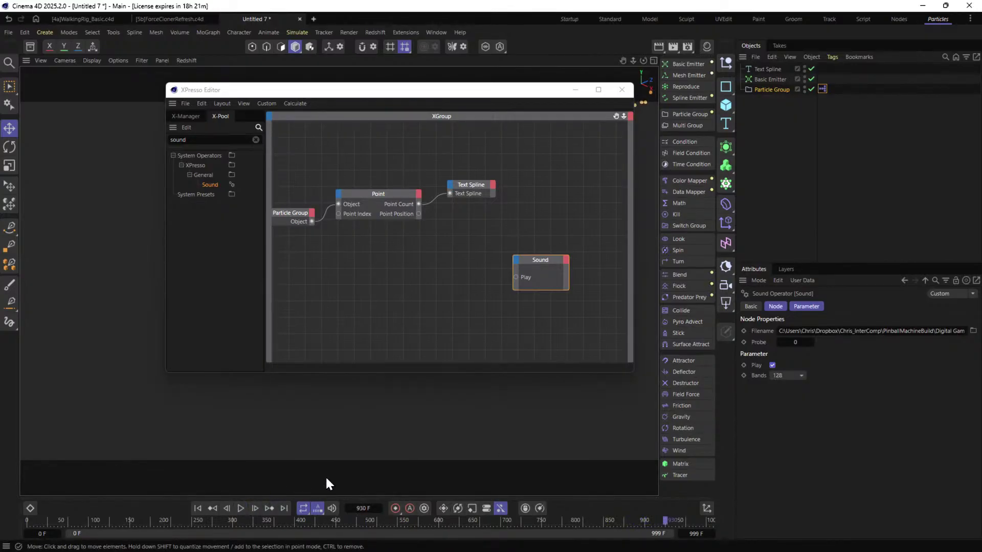
Replay the animation from the first frame, switch off the Sound node's Play option and lower the system volume.
click(197, 508)
click(240, 508)
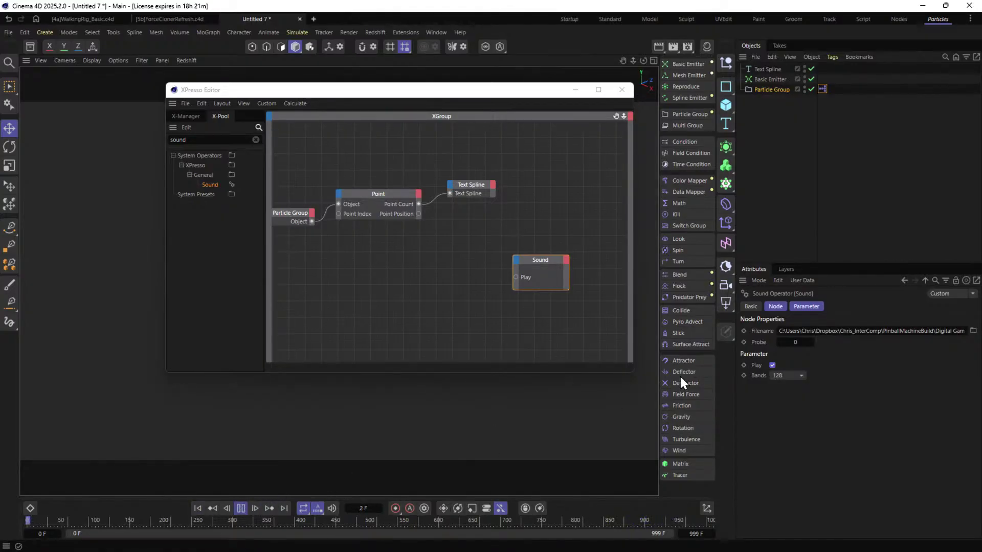
click(772, 364)
key(XF86AudioLowerVolume)
Replay the animation while toggling the Sound node's Play option, leaving it disabled, and return to frame 0.
click(197, 509)
click(240, 508)
click(771, 364)
click(772, 365)
click(772, 365)
key(XF86AudioRaiseVolume)
key(XF86AudioLowerVolume)
click(240, 509)
click(199, 508)
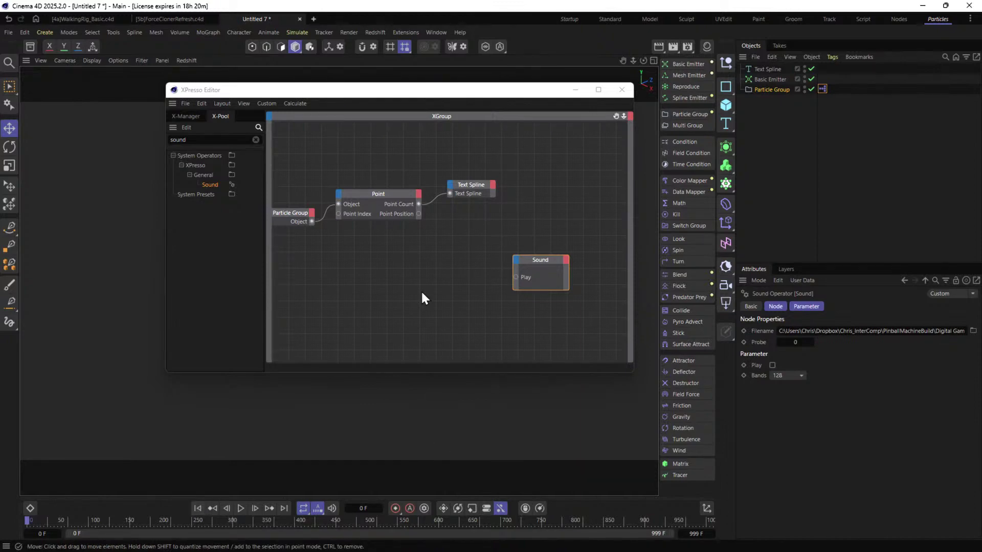
Add an Integer user data entry to the XPresso tag with a minimum limit of 0 and no maximum limit.
drag(540, 259, 553, 282)
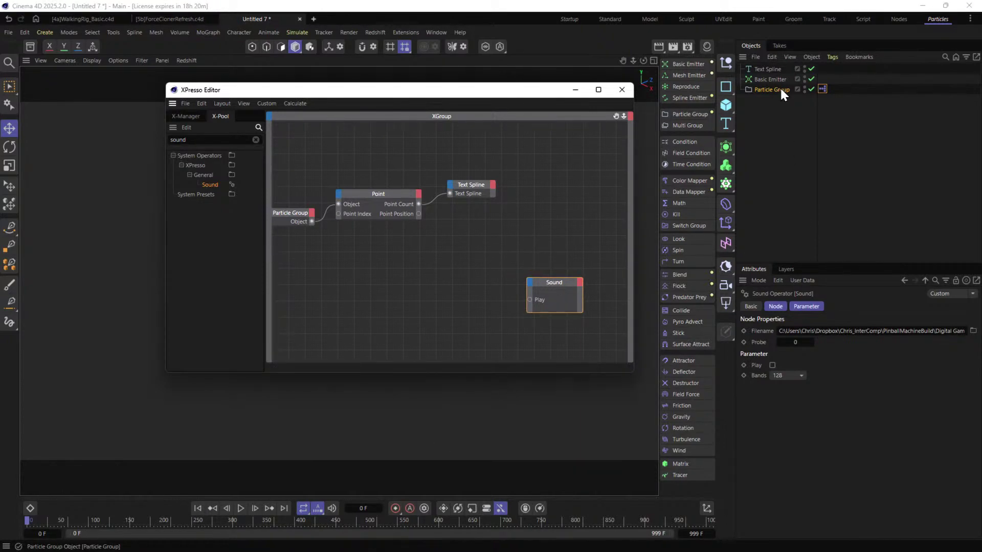
click(821, 89)
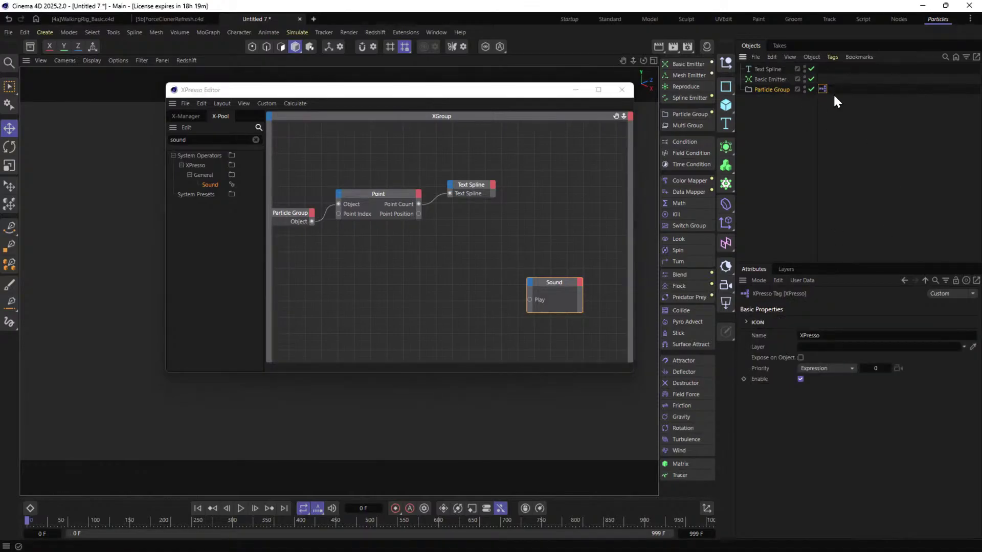
click(805, 280)
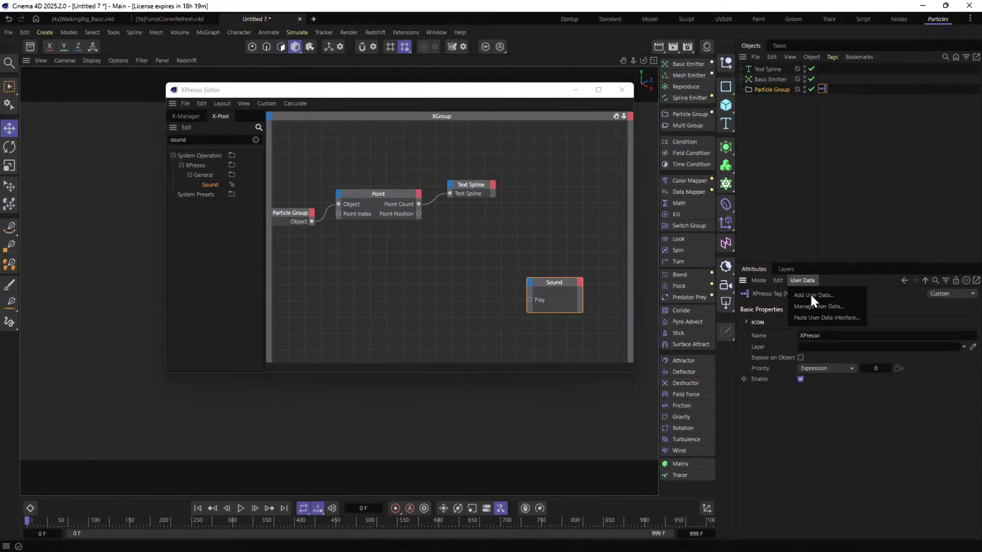
click(814, 296)
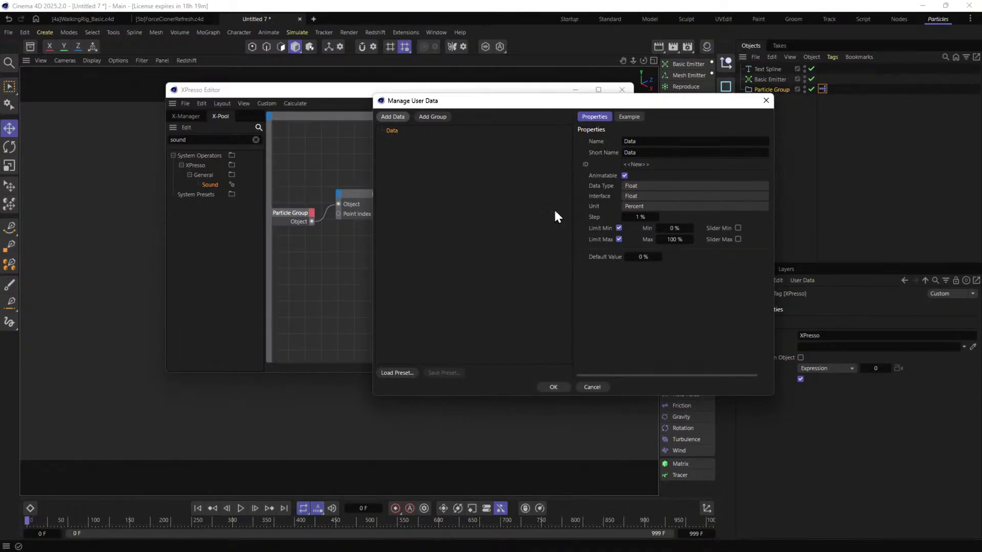
click(650, 187)
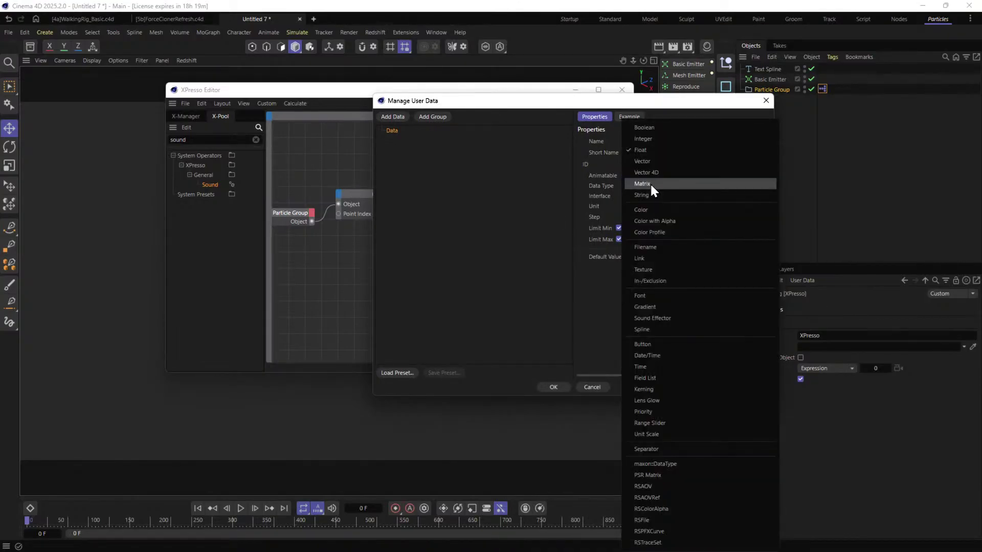
click(643, 139)
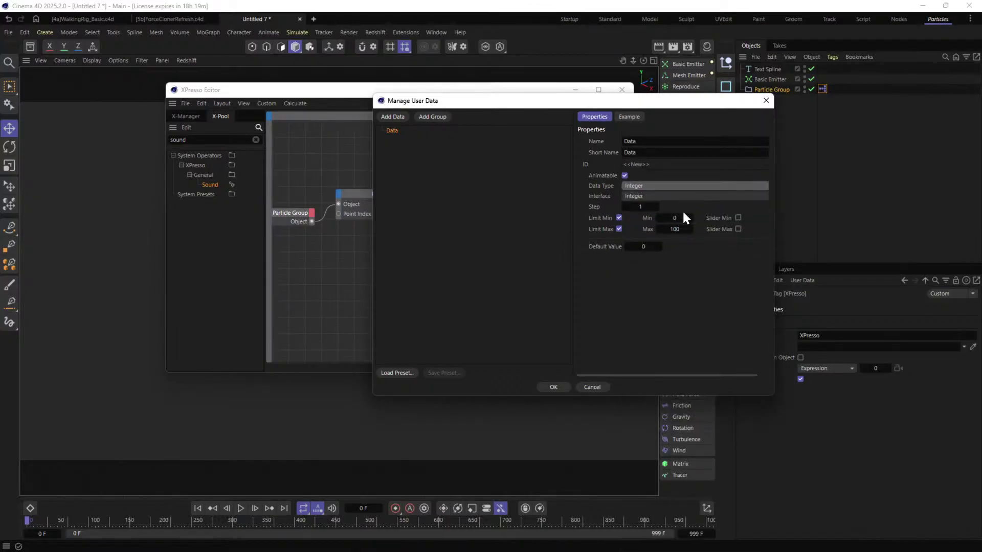
click(618, 228)
click(618, 218)
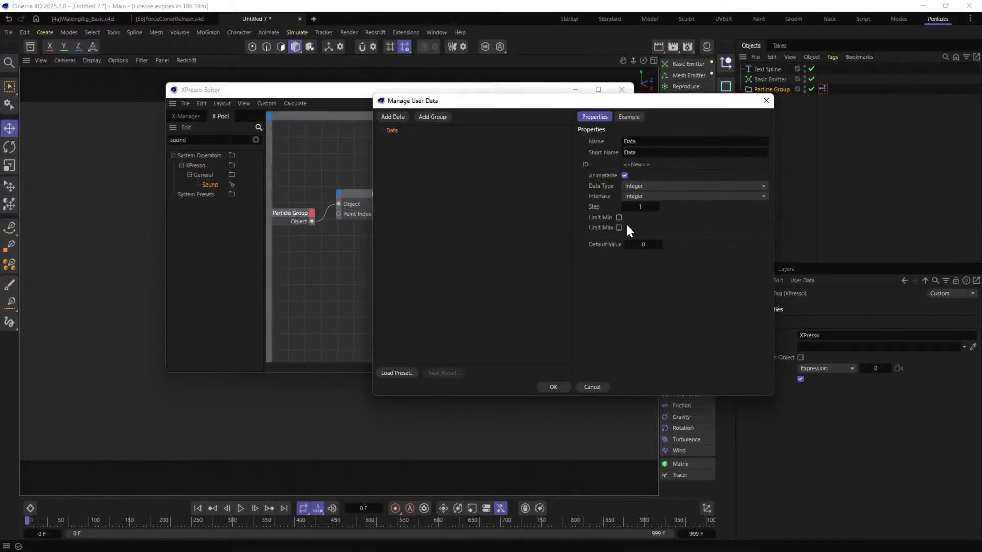
click(618, 218)
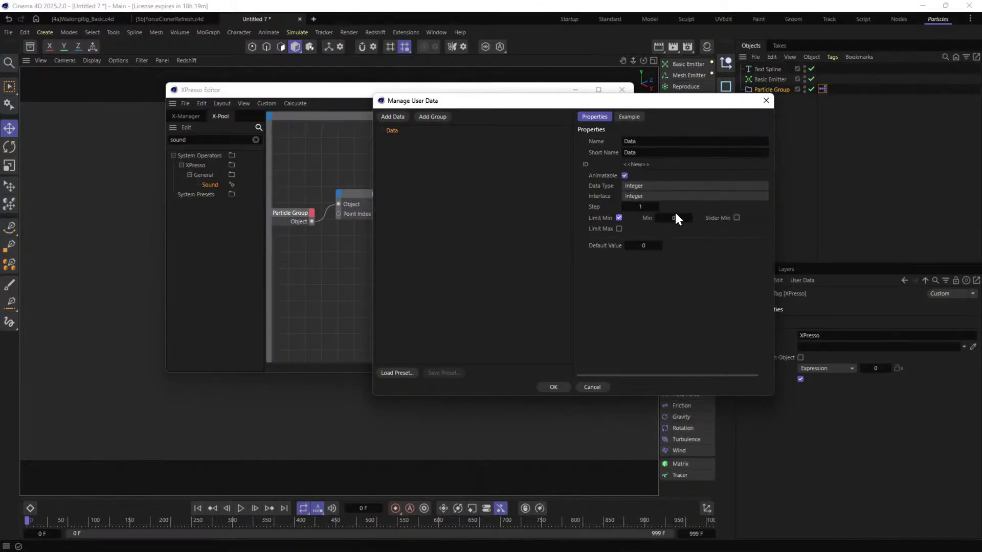
Name the new user data entry Countdown and confirm it.
click(631, 142)
double_click(631, 142)
text(COun)
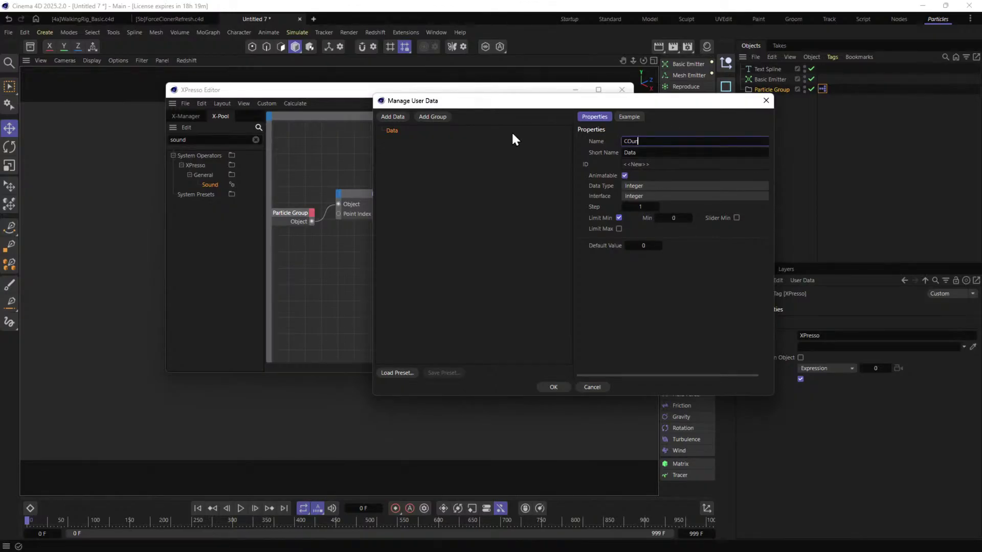
text(tdcwn)
key(Return)
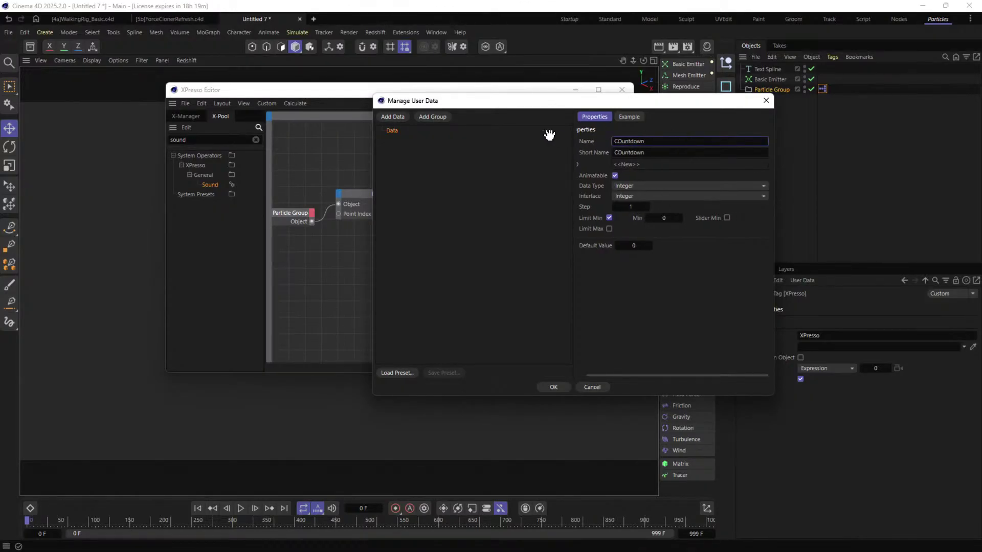
click(619, 141)
key(Delete)
text(o)
key(Return)
click(554, 387)
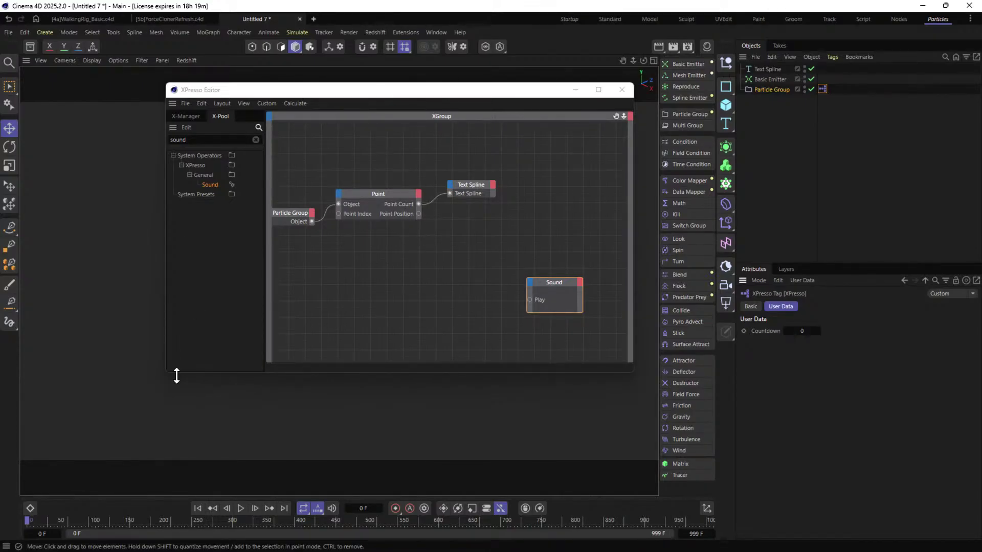
Enlarge the XPresso Editor and add a Memory node below the Point node.
drag(165, 373, 37, 431)
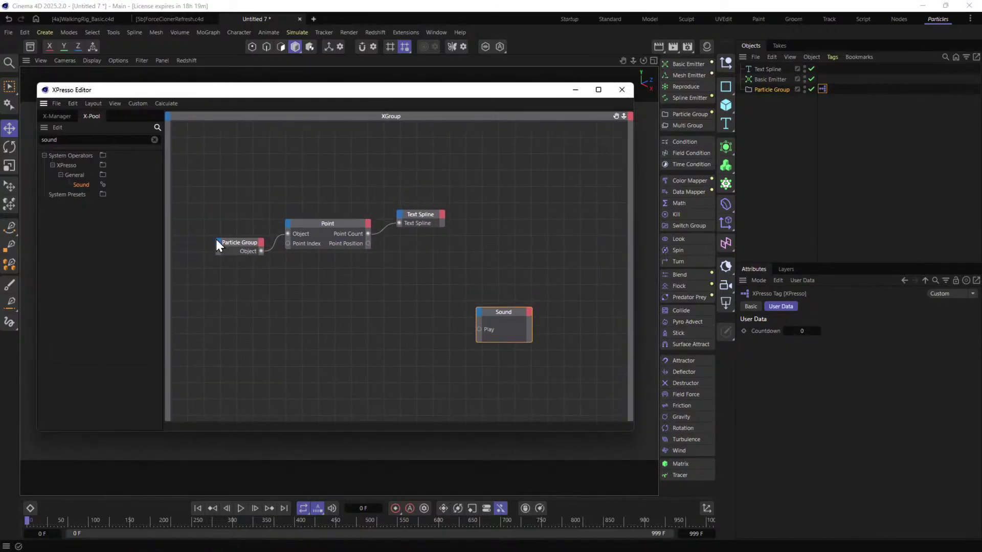
double_click(101, 143)
text(history)
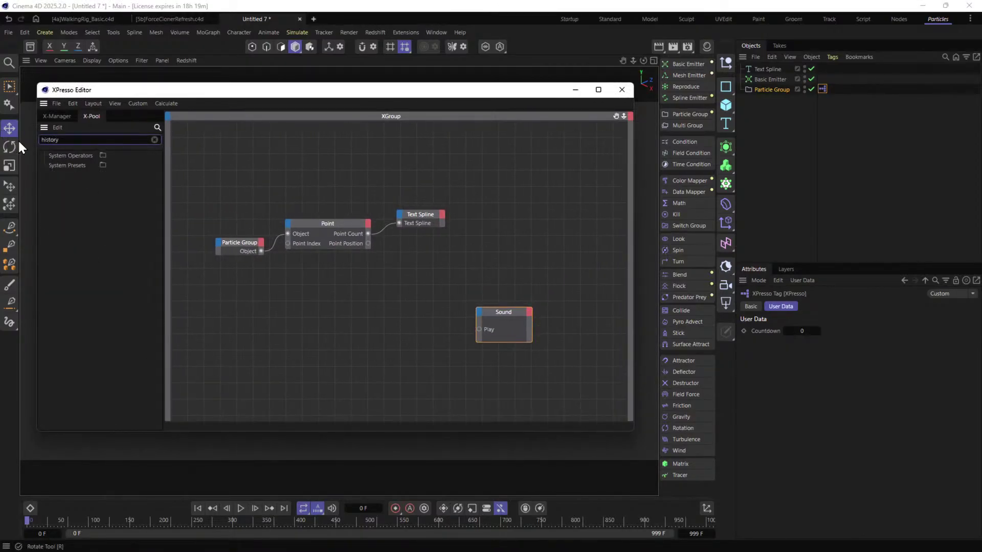
double_click(98, 142)
text(memo)
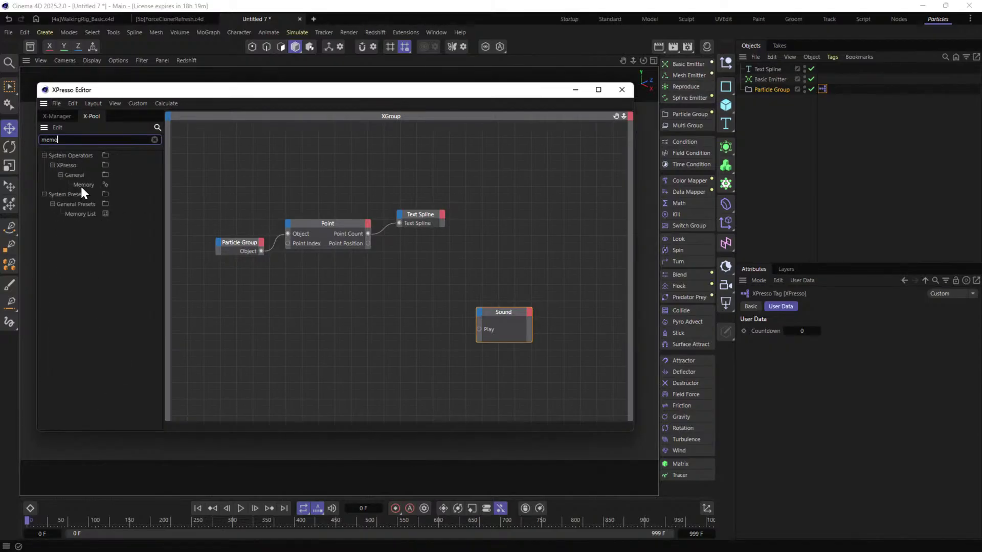
drag(265, 317, 360, 277)
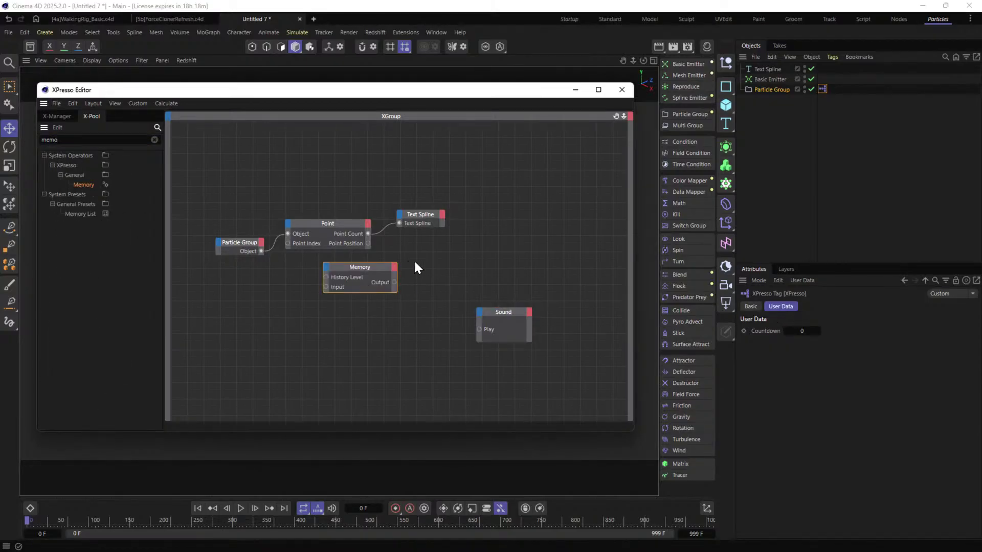
Connect Point Count to the Memory node's Input and set its History Depth to 2 and History Level to 1.
drag(368, 233, 327, 287)
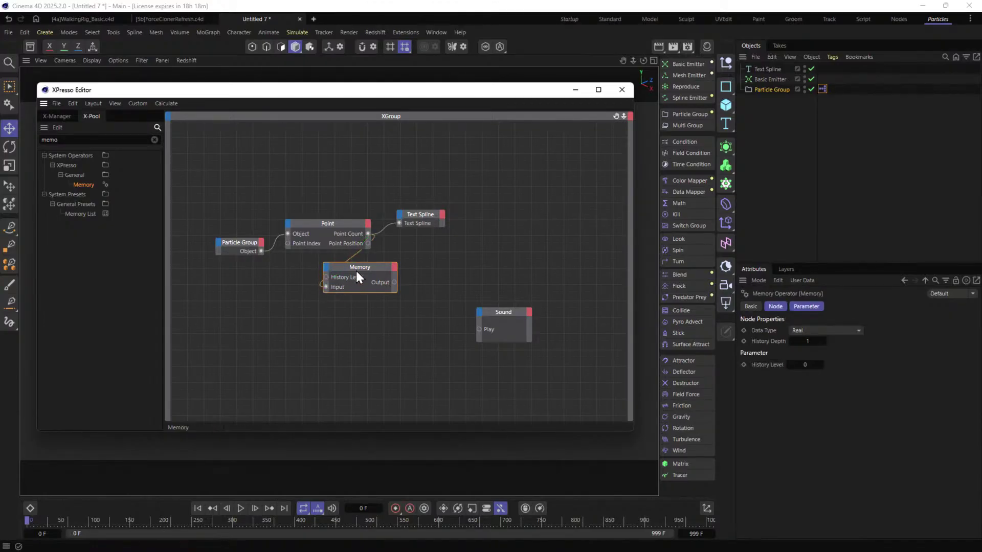
click(821, 340)
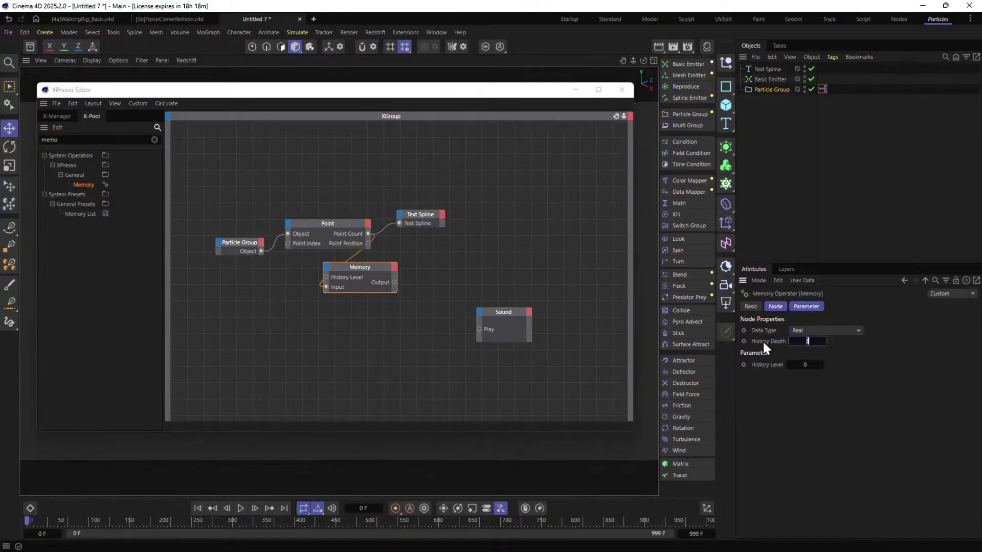
click(821, 365)
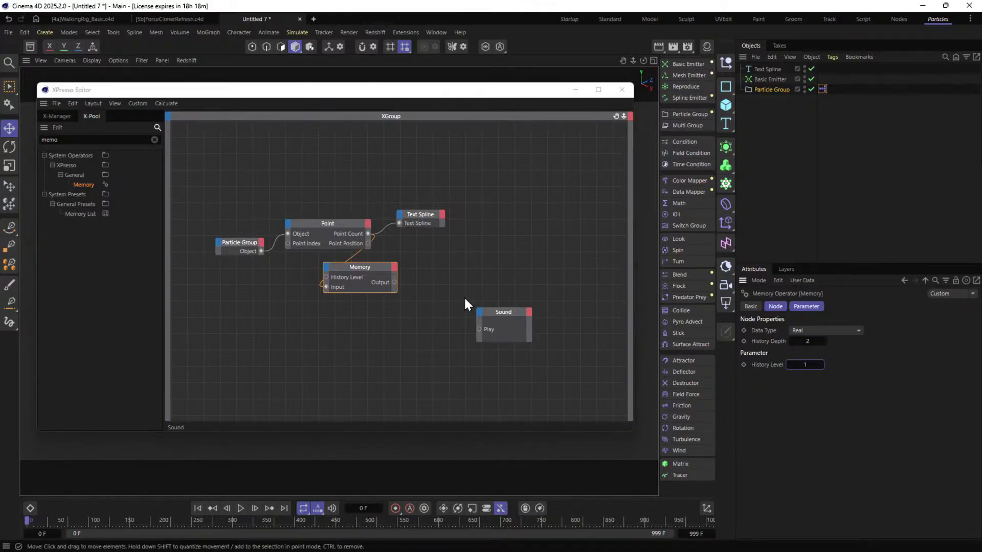
Rearrange the nodes with Point below Particle Group, Text Spline above, and Memory between them on the far side of Point.
mouse_move(377, 271)
mouse_down()
mouse_move(435, 279)
mouse_move(382, 288)
mouse_up()
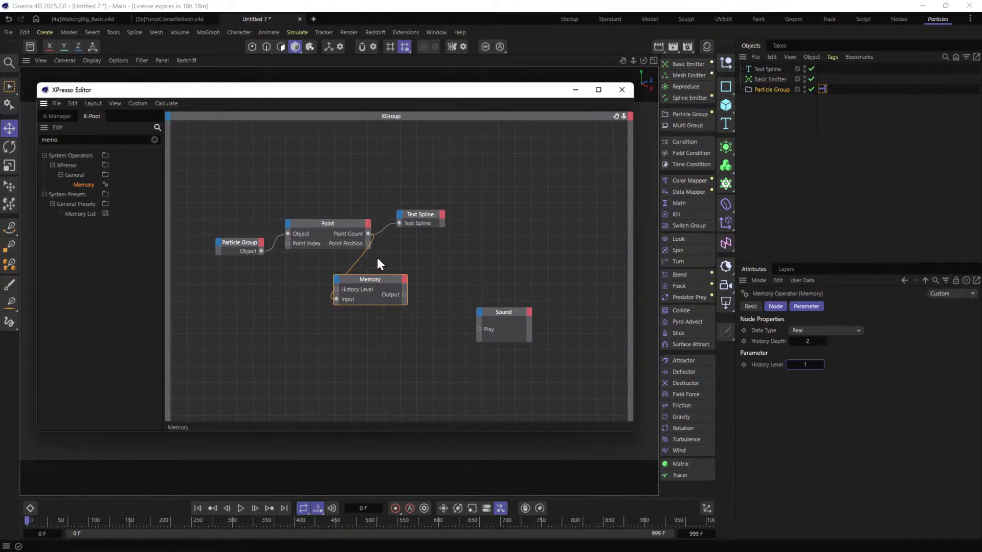
drag(351, 227, 264, 331)
drag(422, 216, 358, 182)
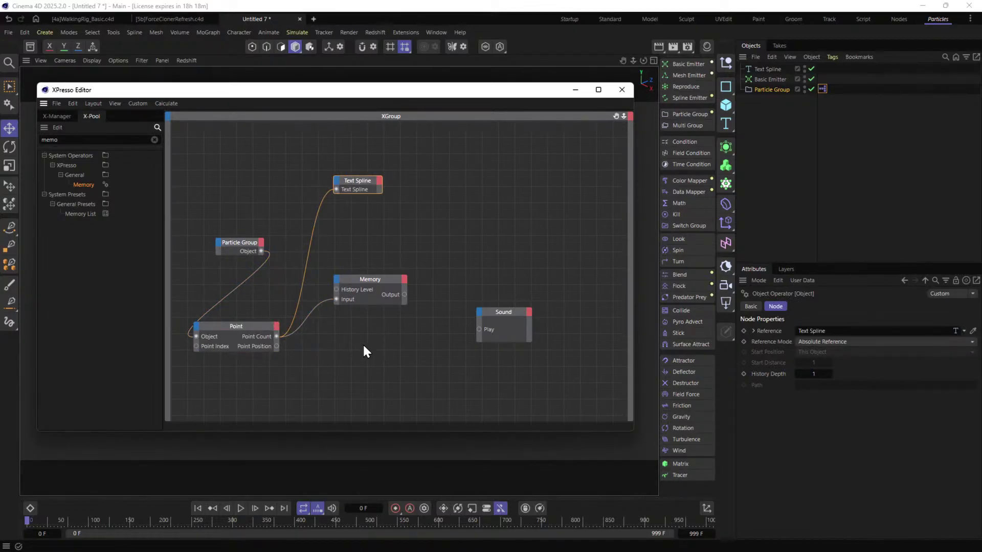
Add a Compare node, connecting Point Count to its Input 1 and the Memory node's Output to its Input 2.
double_click(41, 139)
text(compa)
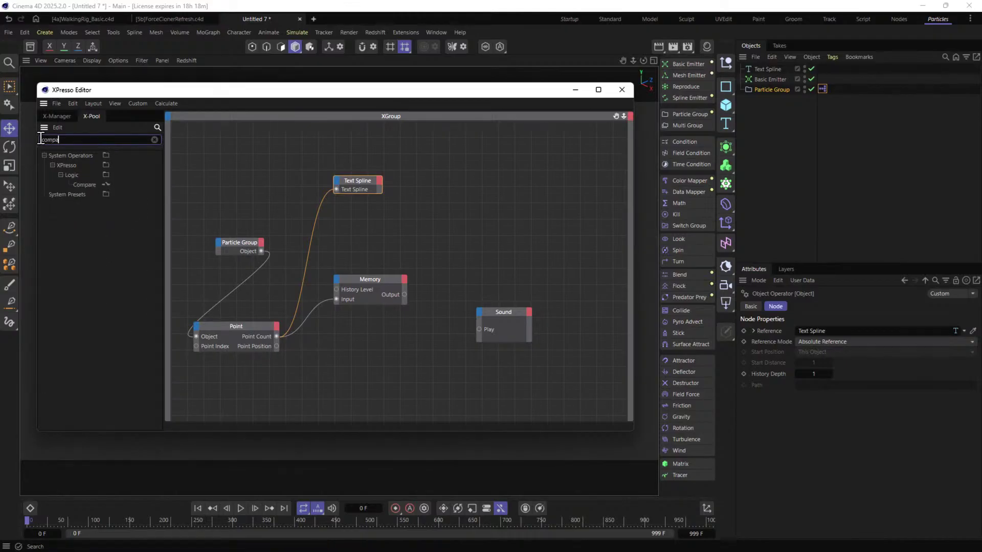
click(86, 186)
drag(80, 187, 447, 366)
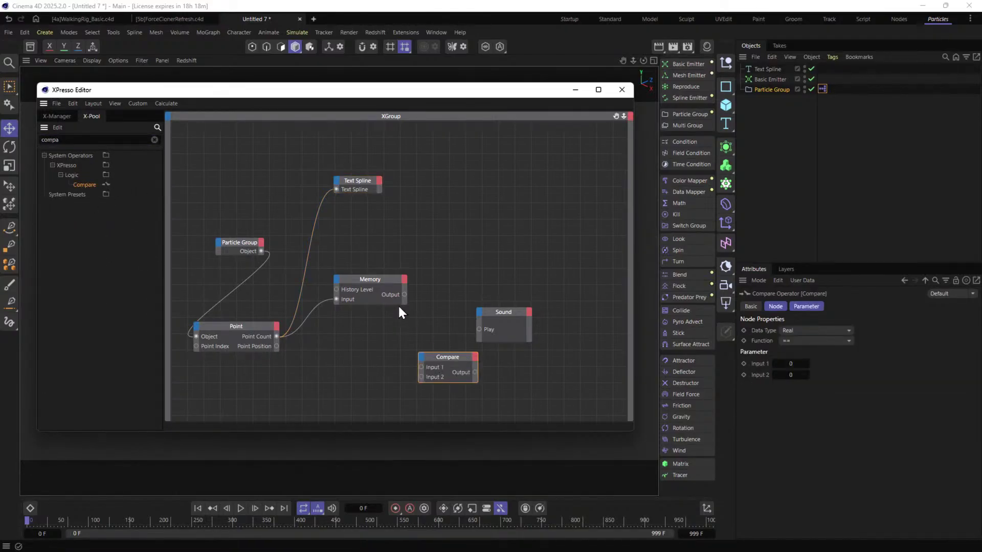
drag(276, 336, 420, 366)
drag(404, 295, 421, 377)
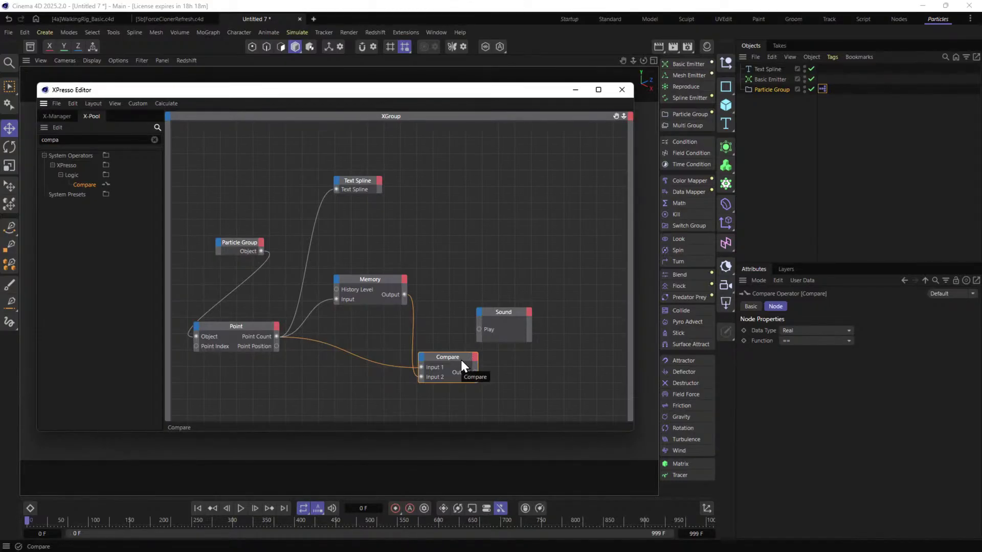
Lower the system volume to 54 and raise it again by several increments.
key(XF86AudioLowerVolume)
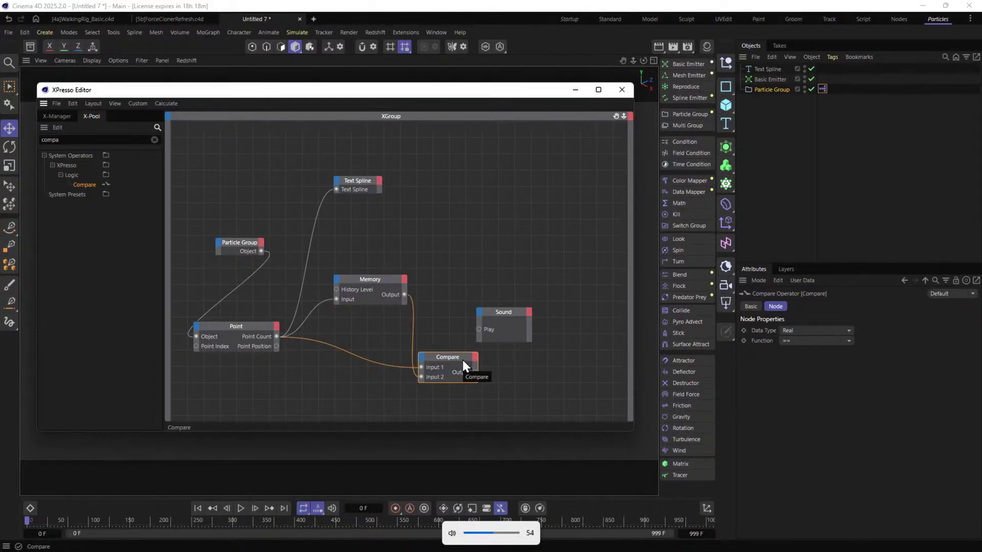
key(XF86AudioRaiseVolume)
key(XF86AudioRaiseVolume)
key(XF86AudioRaiseVolume)
key(XF86AudioRaiseVolume)
key(XF86AudioRaiseVolume)
key(XF86AudioRaiseVolume)
key(XF86AudioRaiseVolume)
key(XF86AudioRaiseVolume)
key(XF86AudioRaiseVolume)
Set the Compare node's Function to > and nudge the node slightly within the graph.
click(807, 341)
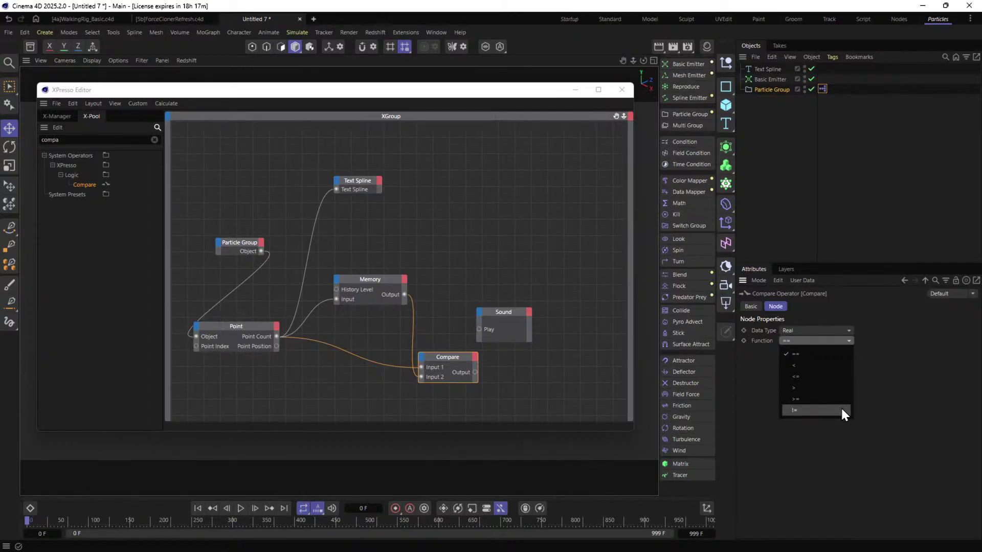
click(803, 390)
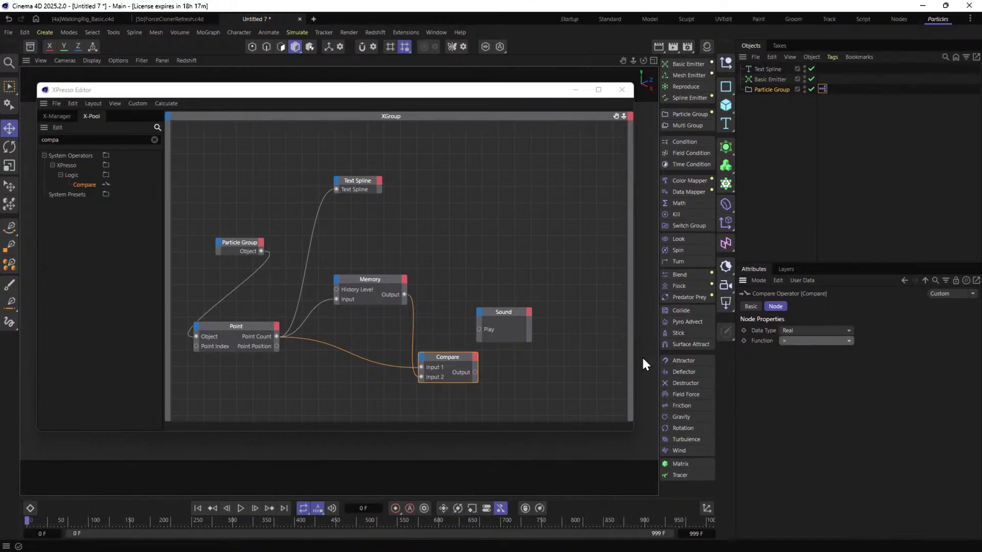
click(799, 340)
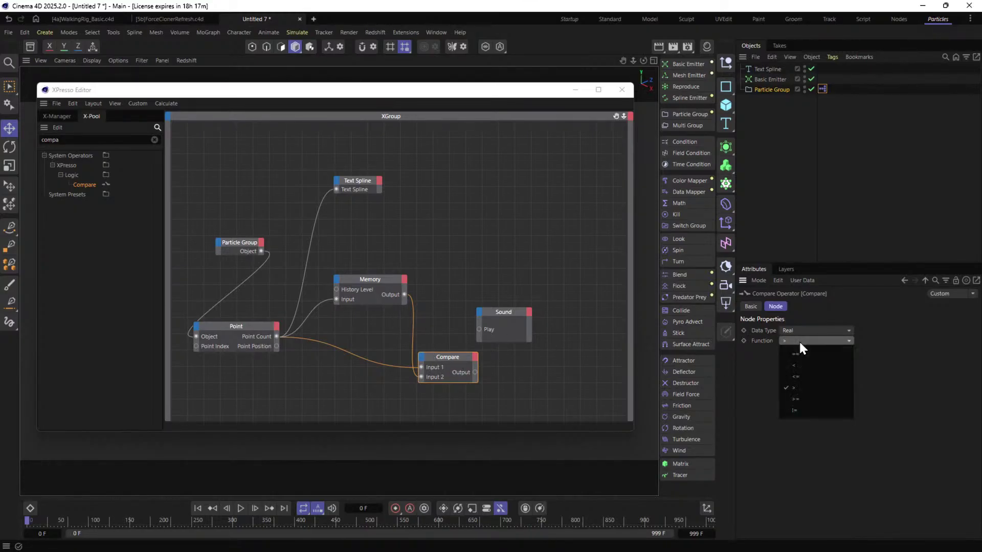
click(789, 387)
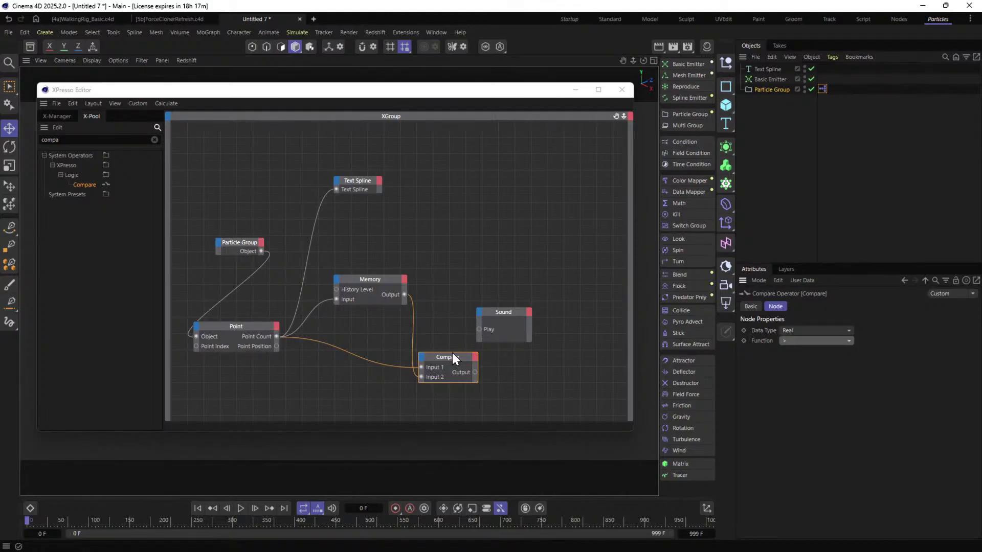
mouse_move(452, 357)
mouse_down()
mouse_move(431, 353)
mouse_move(449, 355)
mouse_up()
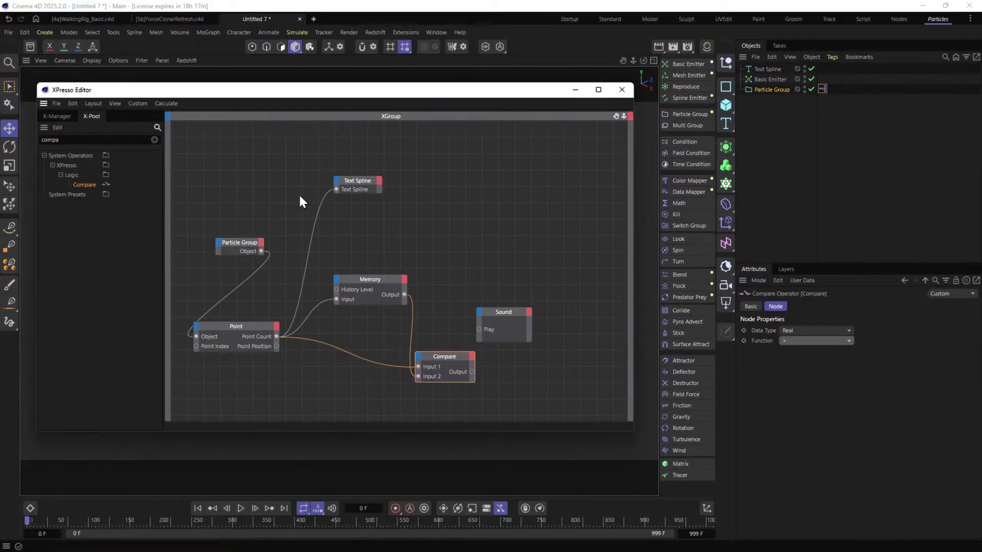
Move the Sound node aside and add the Particle Group's XPresso tag as a node with its Countdown user data as input.
drag(499, 316, 547, 255)
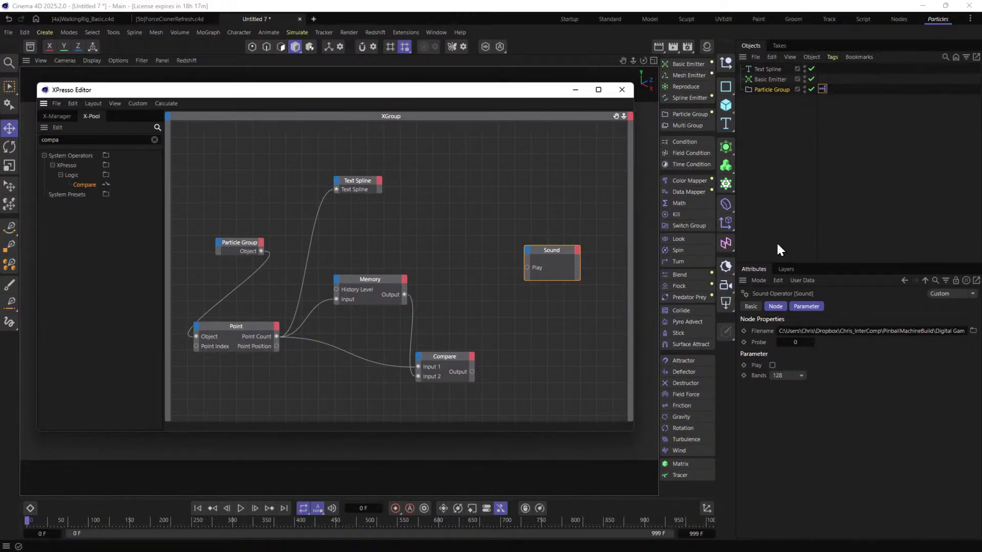
drag(822, 88, 562, 342)
click(541, 339)
mouse_move(568, 382)
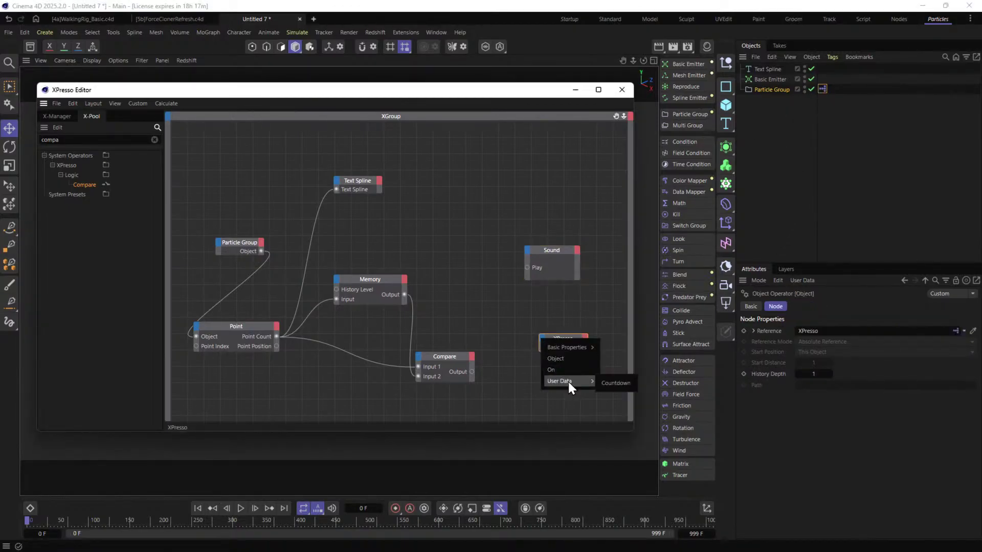
click(615, 383)
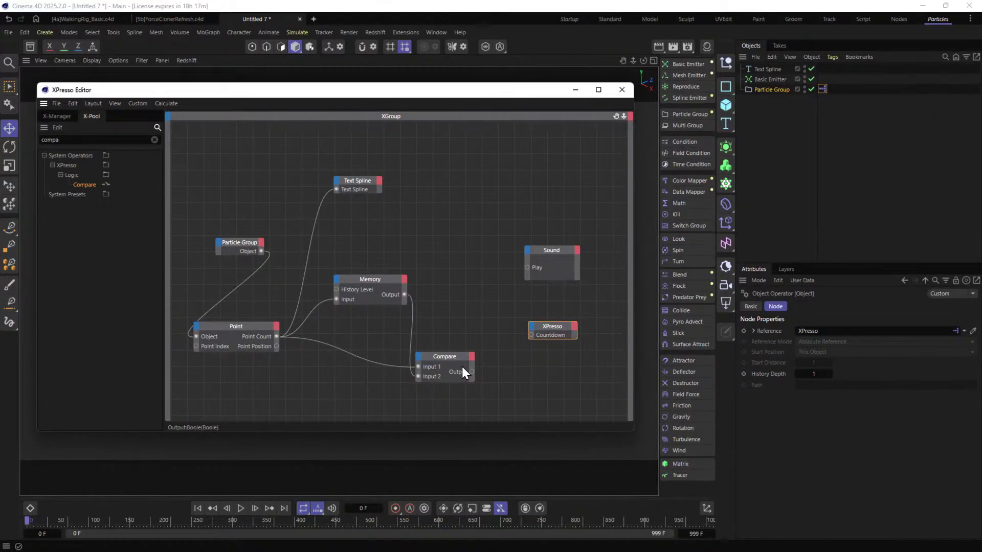
drag(457, 366, 454, 372)
click(546, 335)
Add a Constant node with Value 30 and connect its Real output to the XPresso node's Countdown input.
double_click(46, 140)
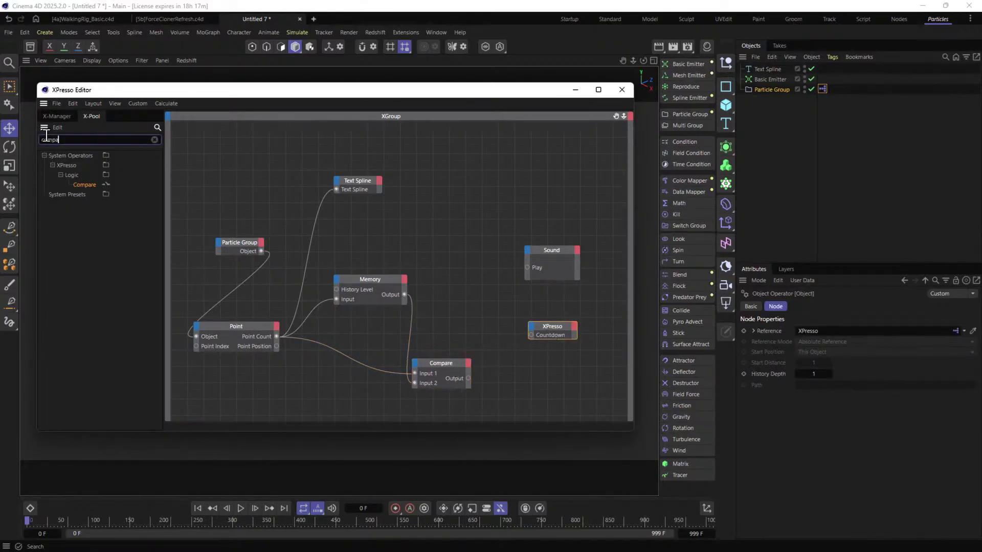
text(const)
drag(82, 183, 519, 352)
drag(535, 396, 530, 335)
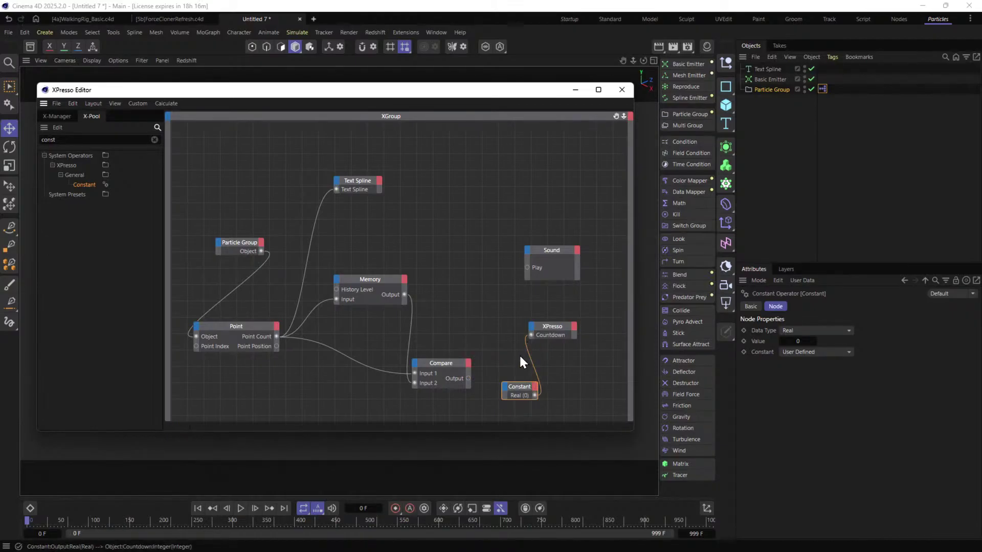
drag(526, 389, 511, 401)
click(806, 341)
text(30)
key(Return)
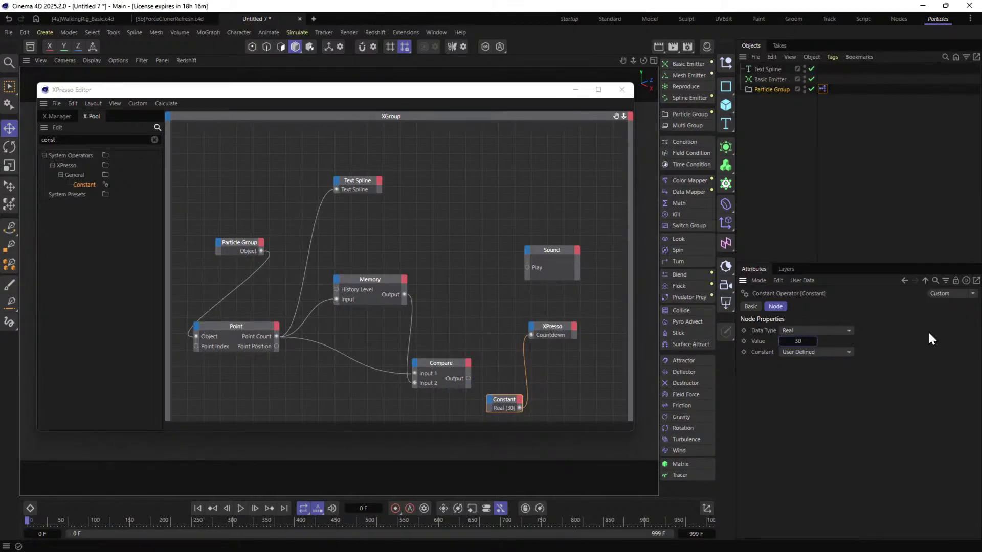
Reposition the XPresso node and connect the Compare node's Output to its On input.
drag(550, 328, 566, 313)
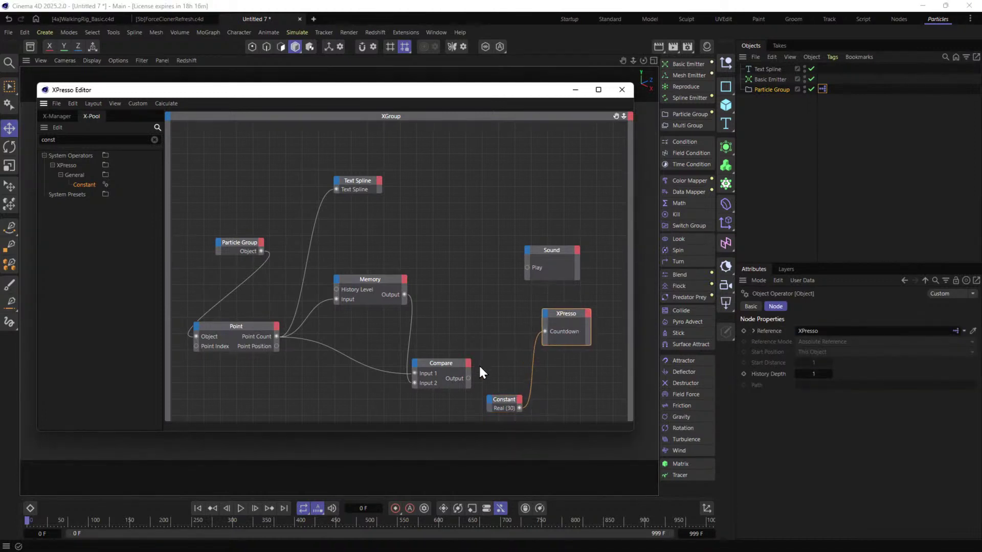
drag(468, 378, 545, 311)
click(563, 339)
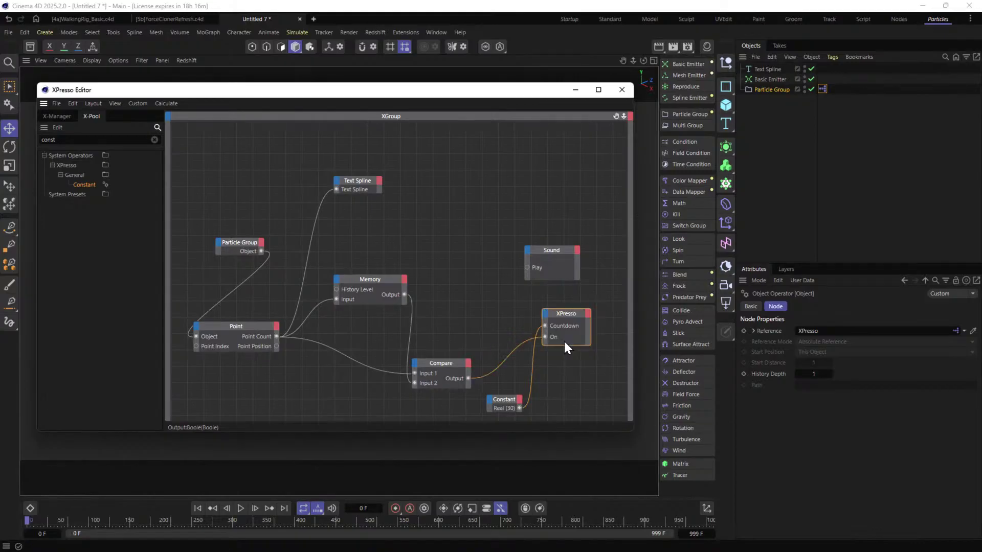
Show the XPresso tag's user data in a separate Attributes window, rewind the timeline and set Countdown to 0.
drag(547, 89, 835, 534)
click(767, 90)
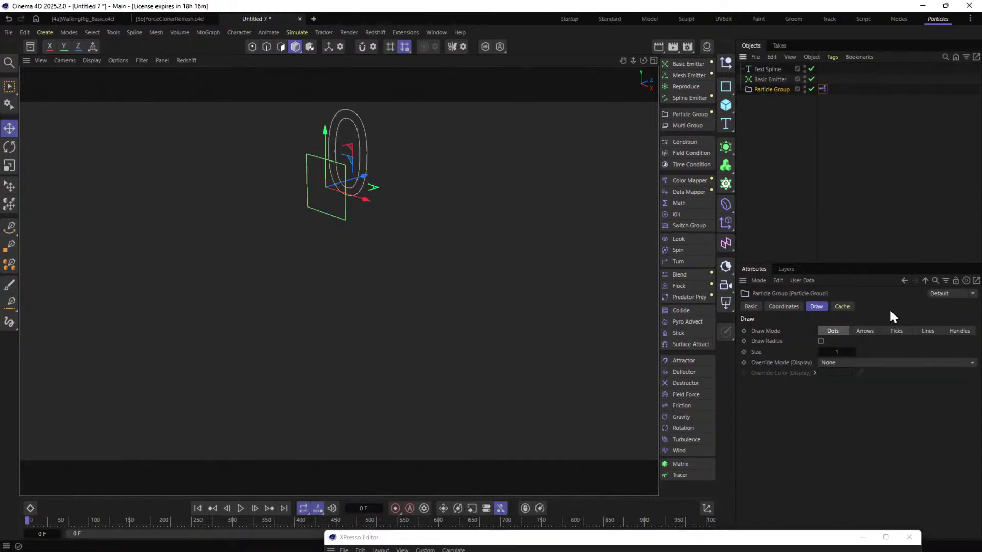
click(822, 89)
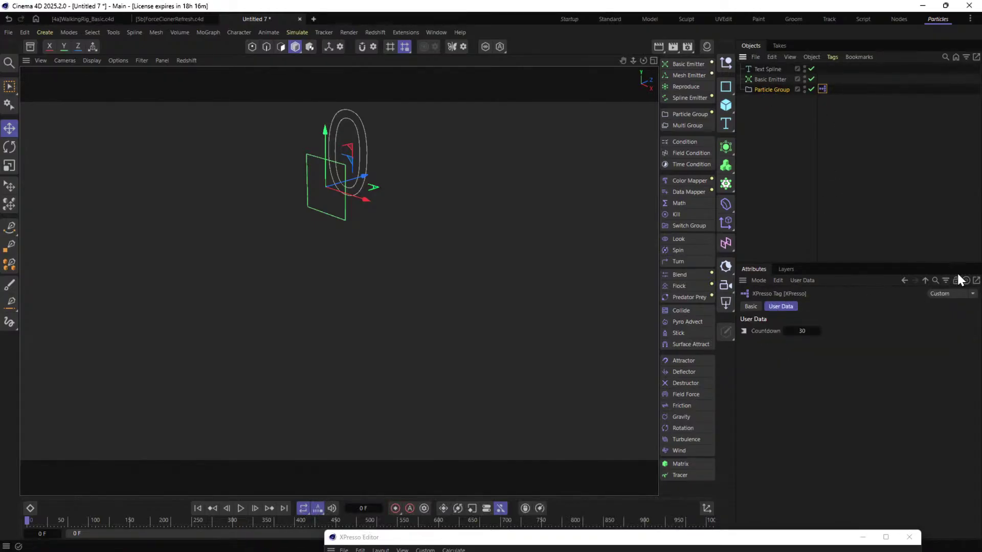
click(975, 280)
drag(883, 267, 537, 75)
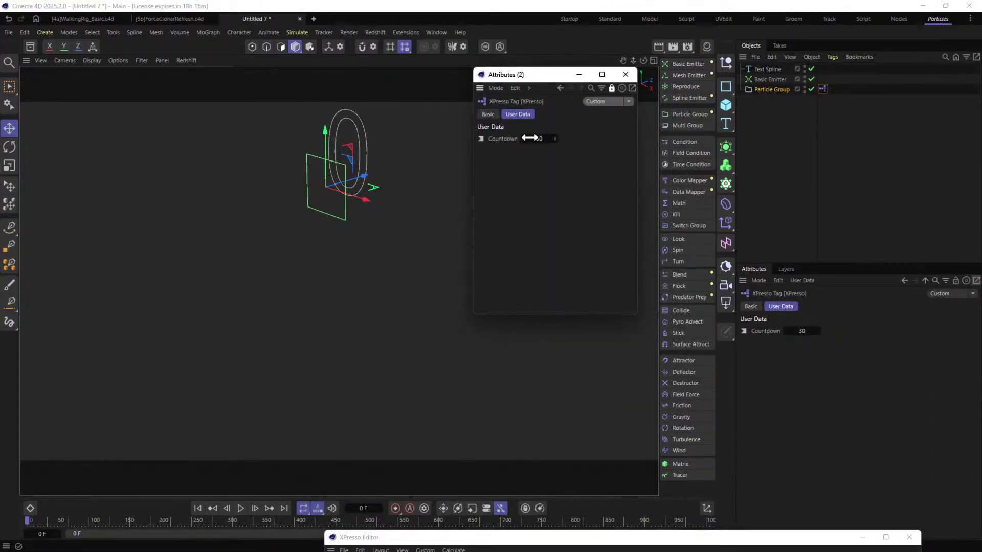
click(194, 507)
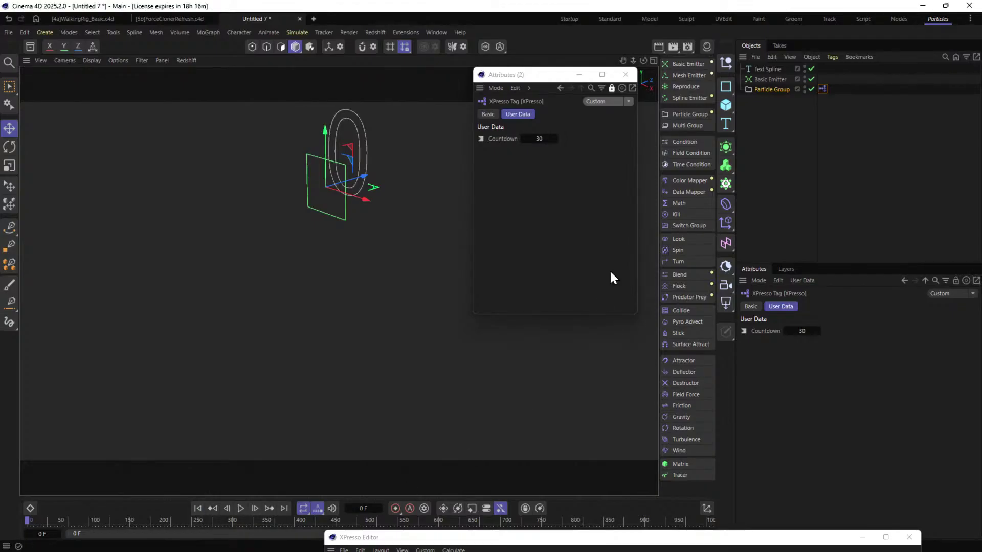
click(540, 138)
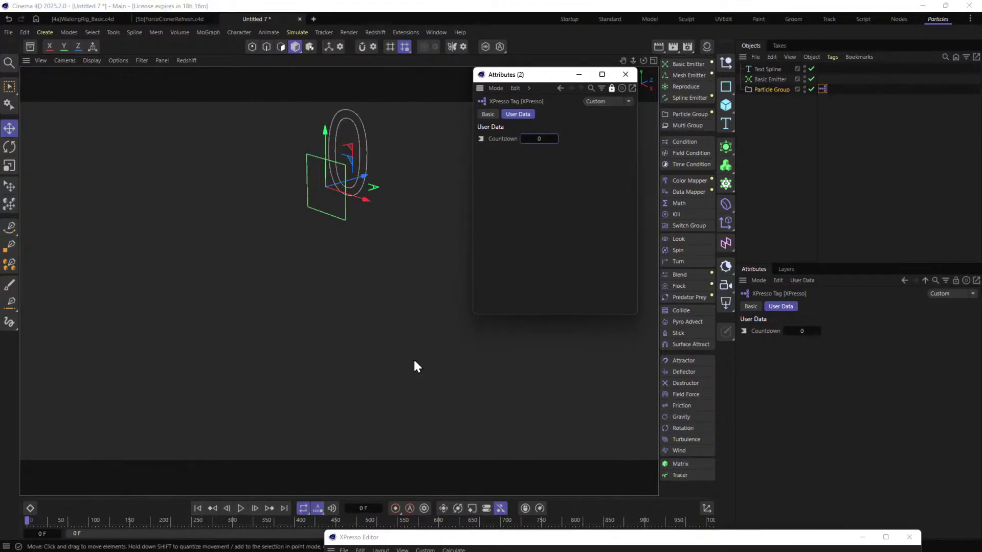
Play the animation briefly and watch the tag's Countdown value as the first particle is emitted.
click(242, 508)
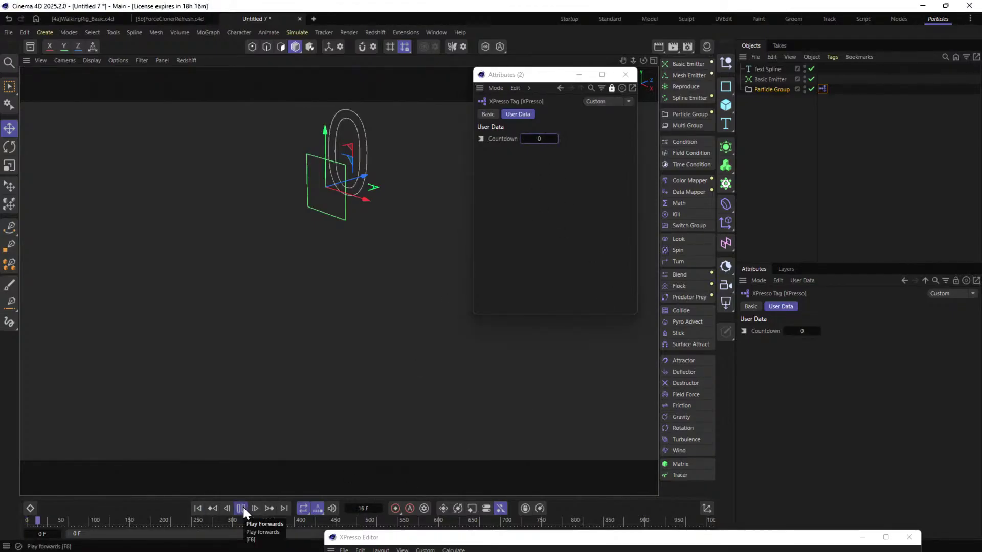
click(244, 507)
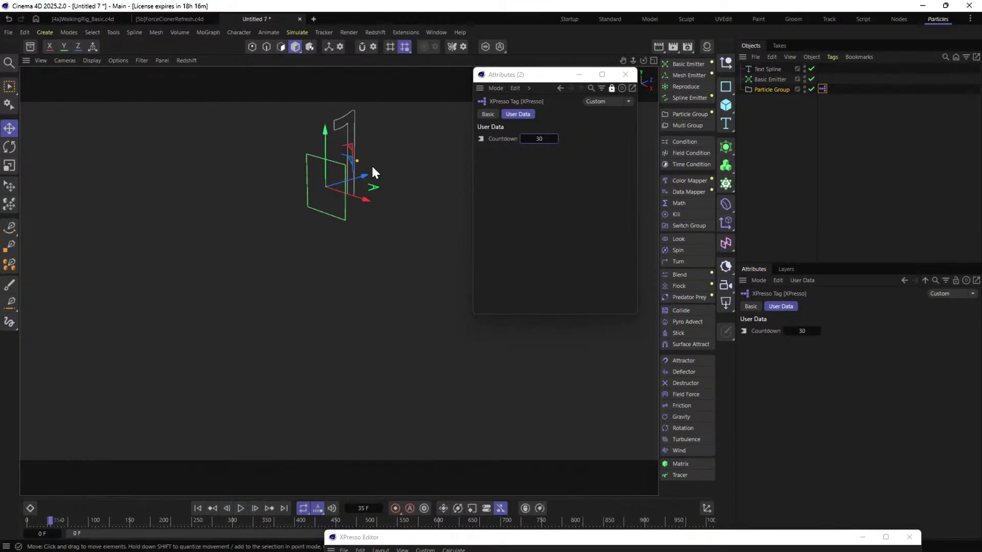
mouse_move(549, 543)
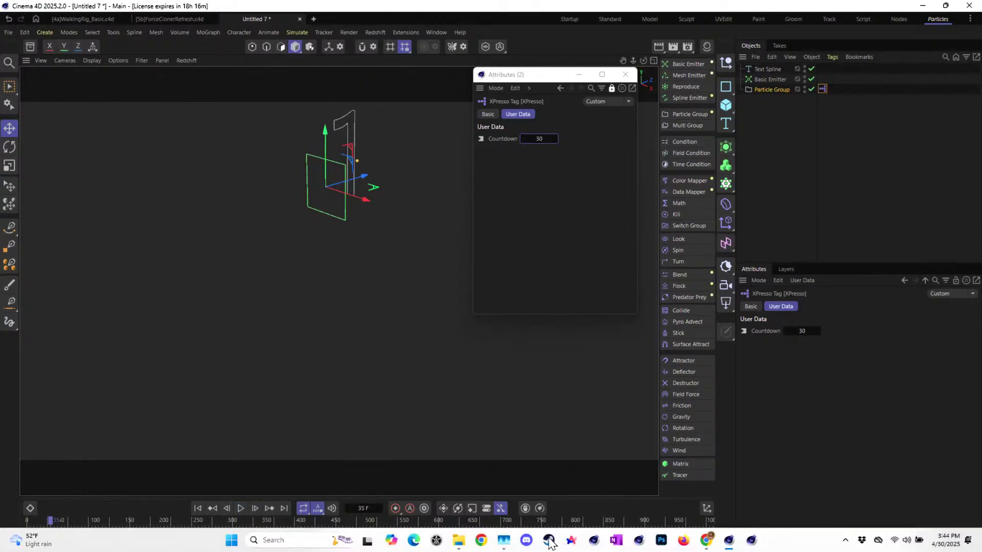
Duplicate the Compare, Constant and XPresso nodes in the graph, then remove the copied Compare and the Memory-to-Compare link.
click(731, 533)
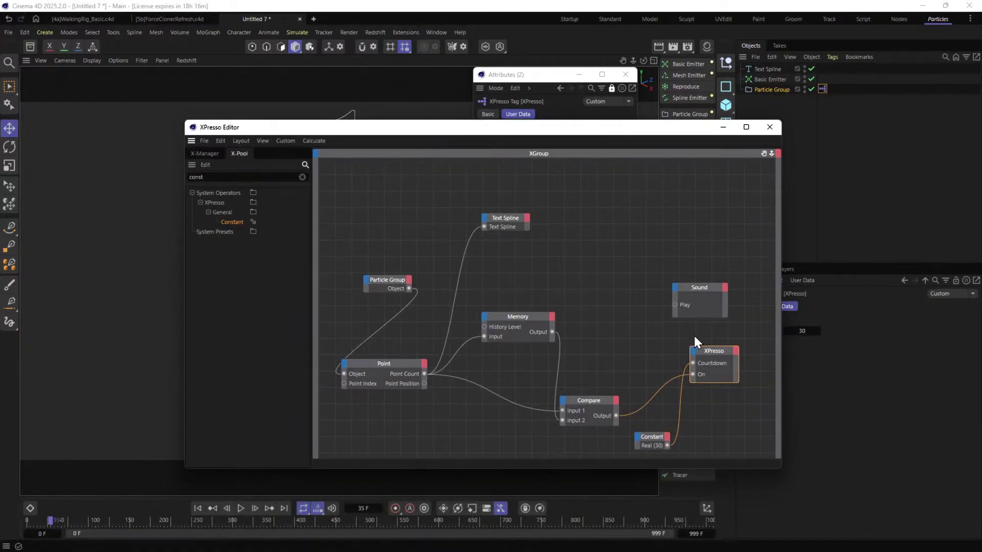
drag(695, 299, 717, 209)
drag(725, 352, 589, 404)
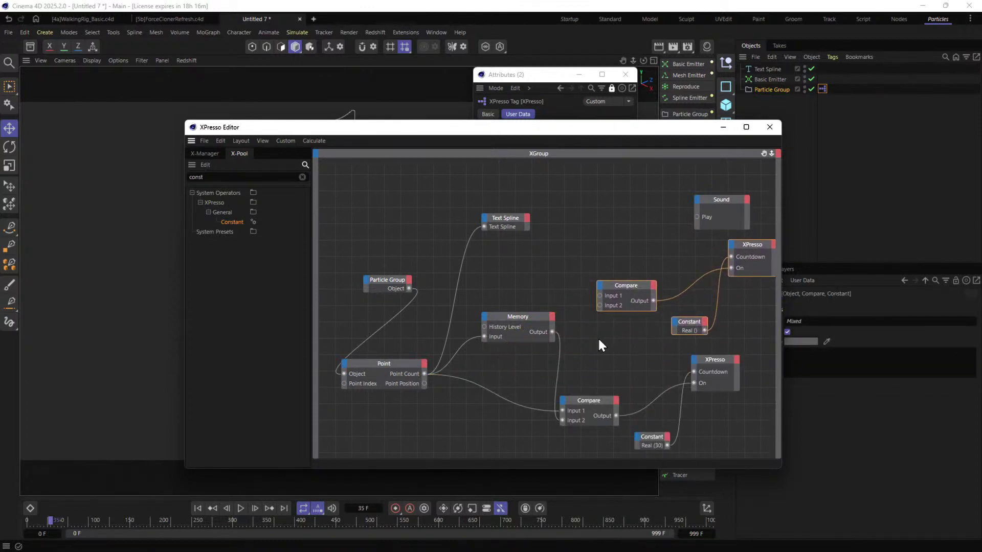
drag(552, 333, 598, 320)
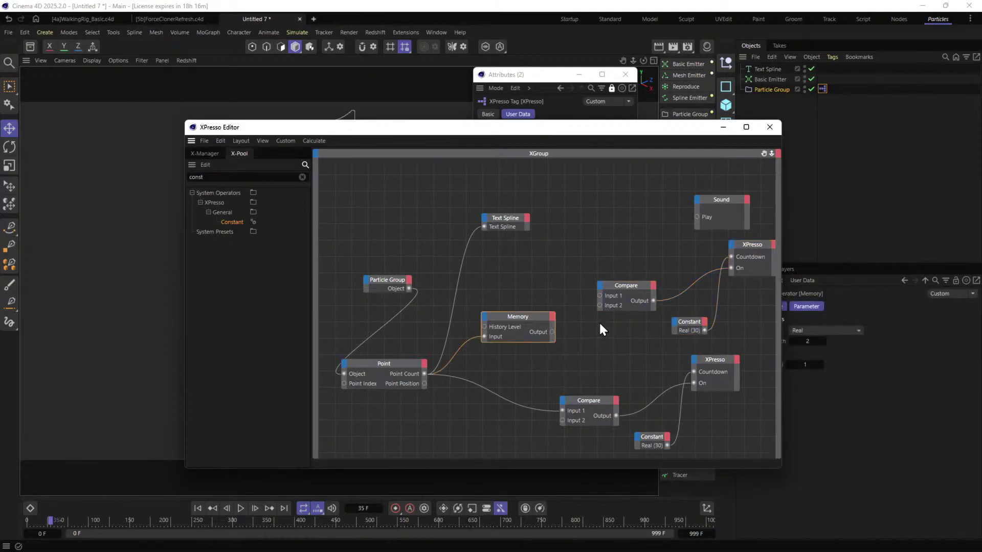
middle_drag(680, 281, 607, 290)
click(562, 297)
key(Delete)
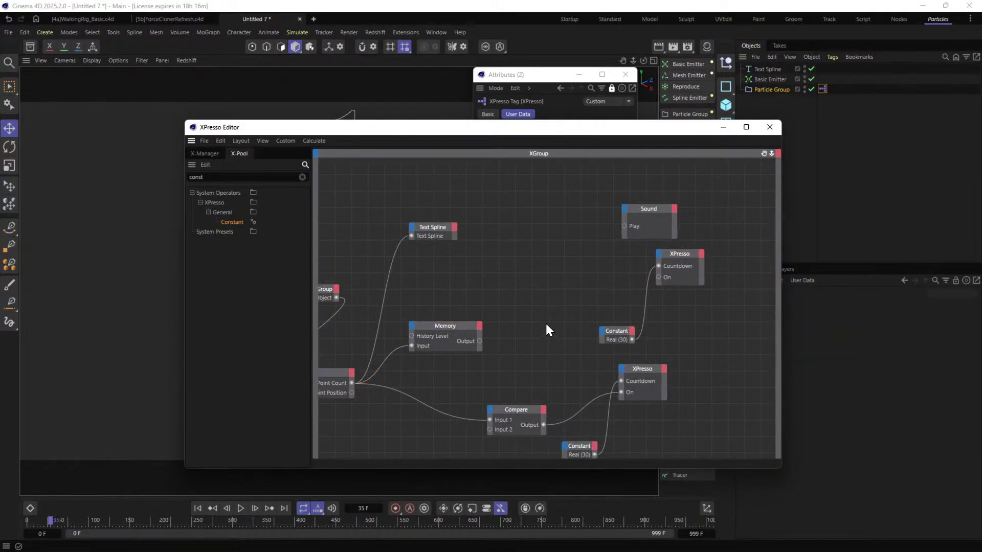
Add a NOT node beside the copied XPresso node and connect the Compare node's Output to its Input.
double_click(245, 177)
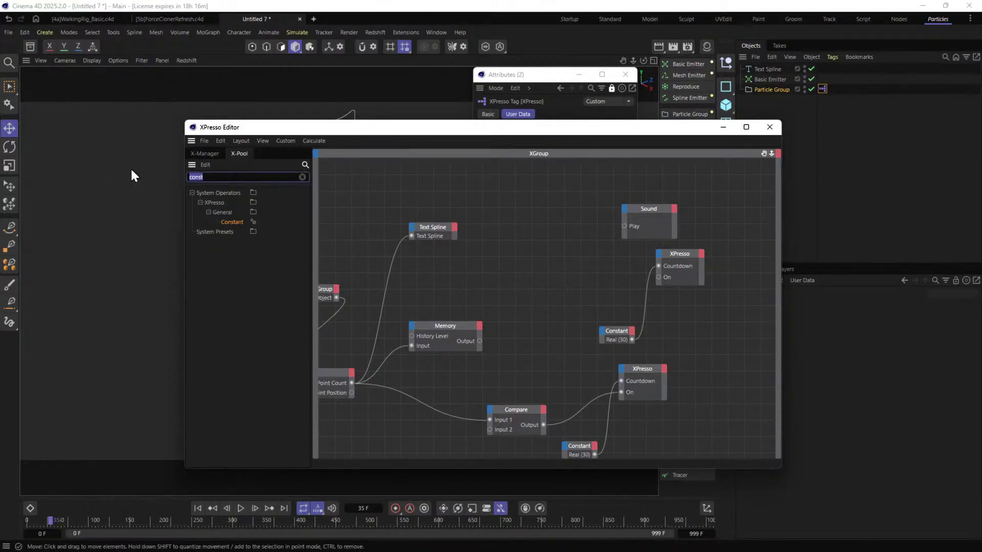
text(not)
drag(227, 222, 590, 286)
drag(489, 406, 481, 403)
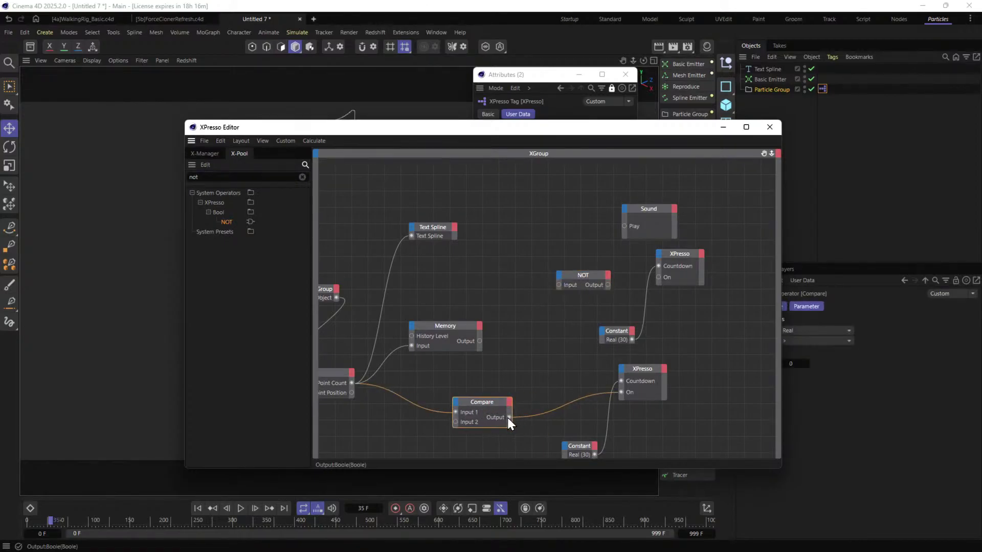
drag(508, 417, 558, 285)
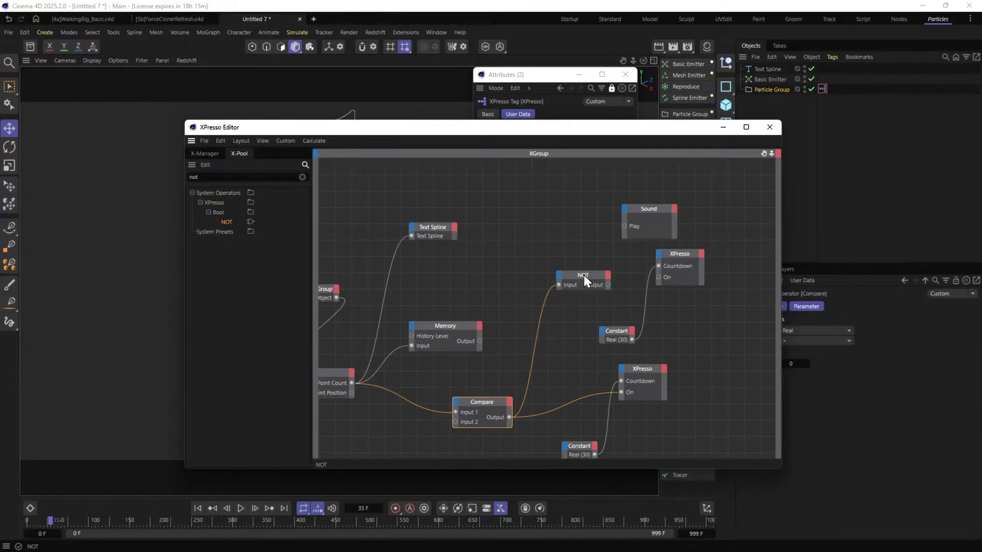
Connect the NOT node's Output to the copied XPresso node's On port and place On above Countdown in both XPresso nodes.
drag(581, 277, 544, 281)
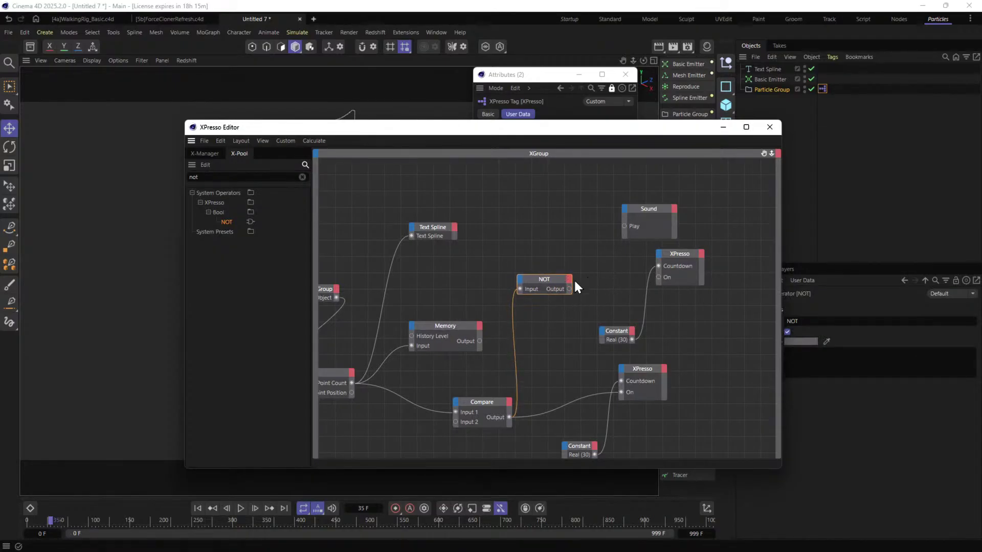
drag(569, 289, 673, 283)
drag(636, 382, 631, 394)
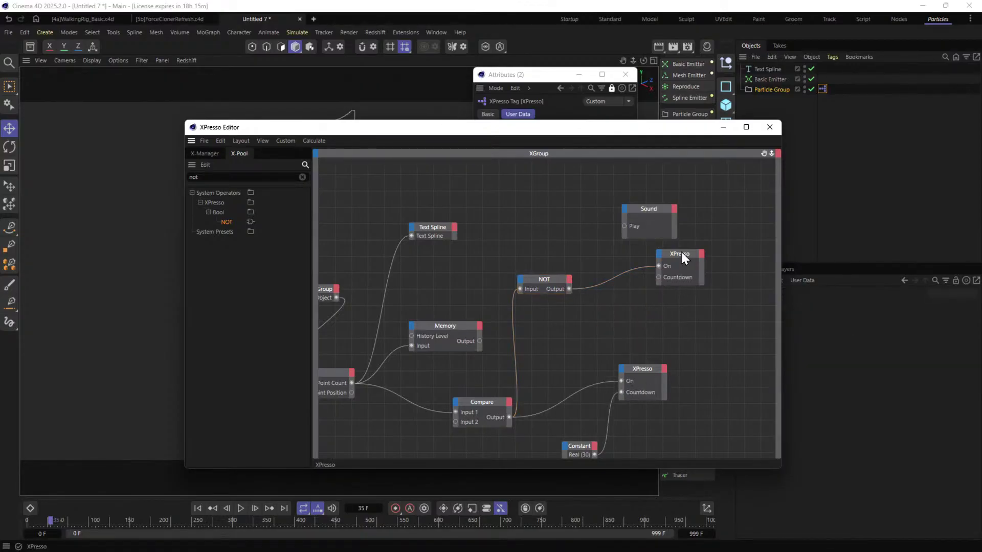
click(631, 333)
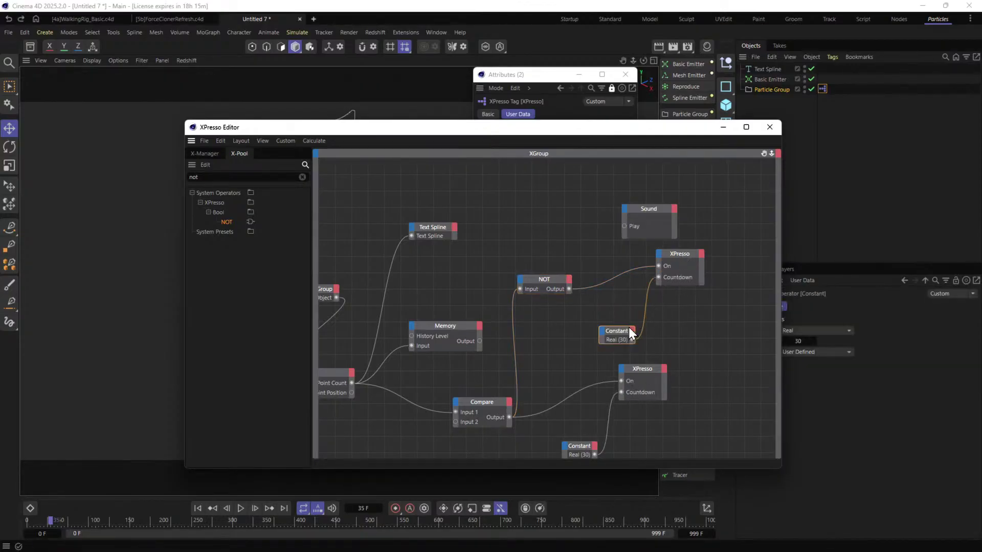
Copy the upper XPresso node below NOT, give it only a Countdown output, and move the overlapping Constant node clear.
click(680, 254)
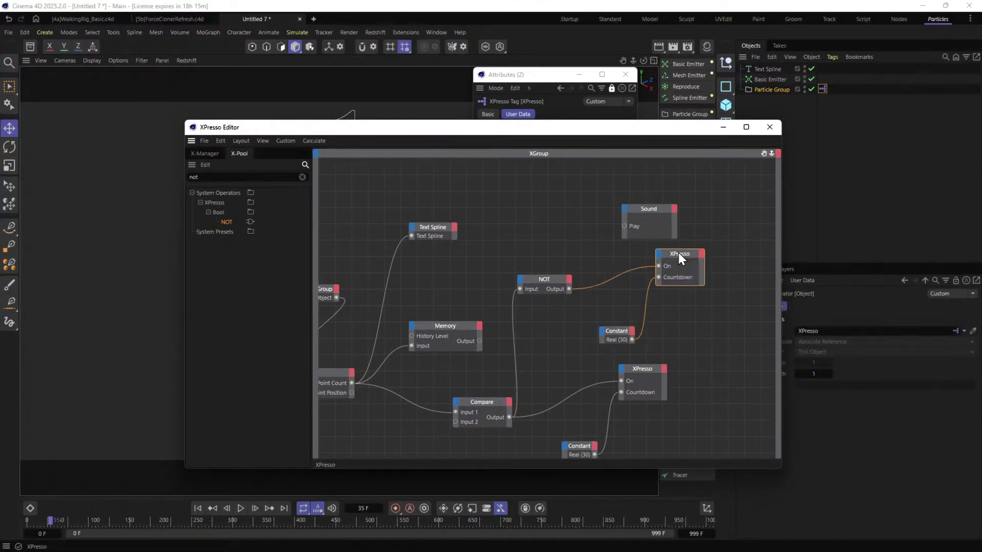
ctrl+drag(671, 267, 613, 312)
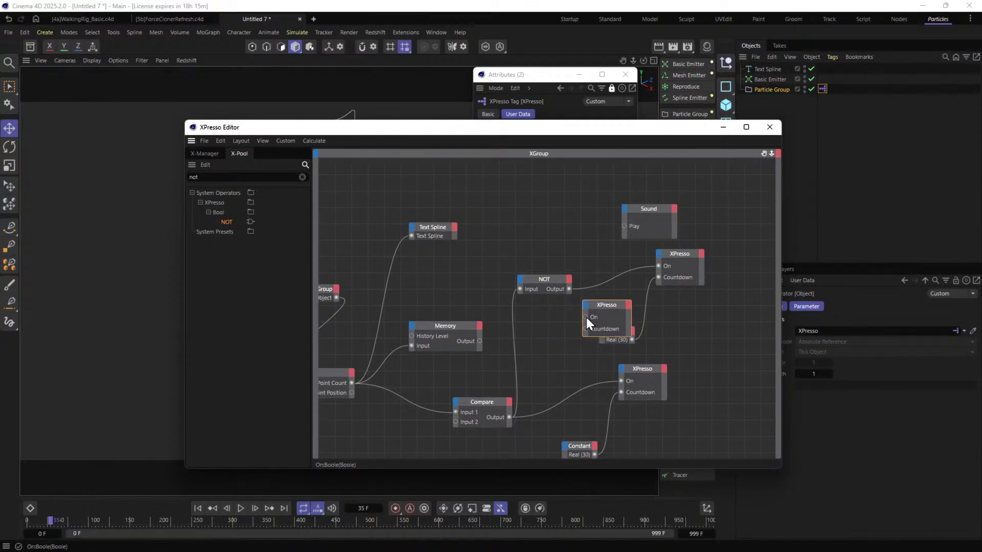
click(630, 338)
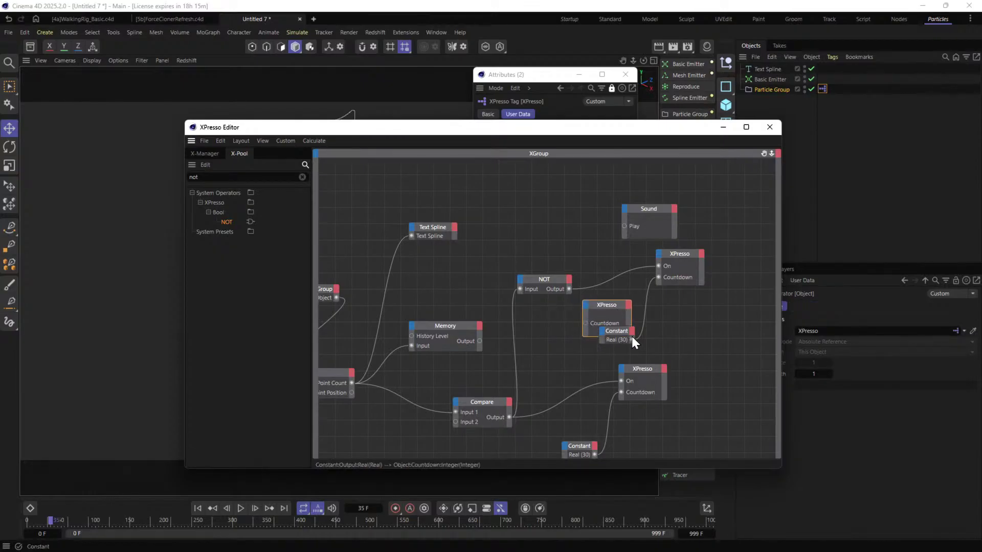
click(628, 305)
mouse_move(657, 337)
click(695, 338)
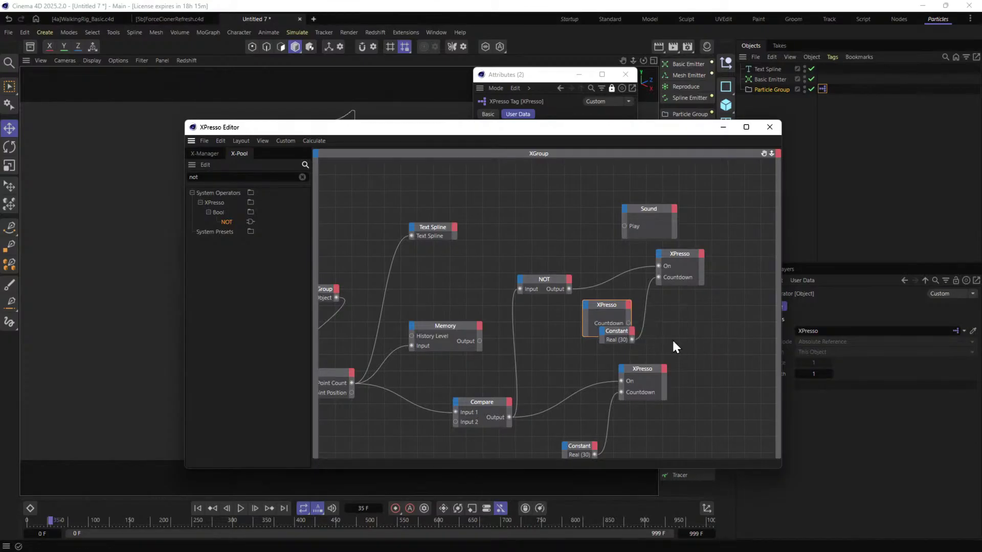
drag(611, 330, 708, 353)
drag(607, 308, 574, 311)
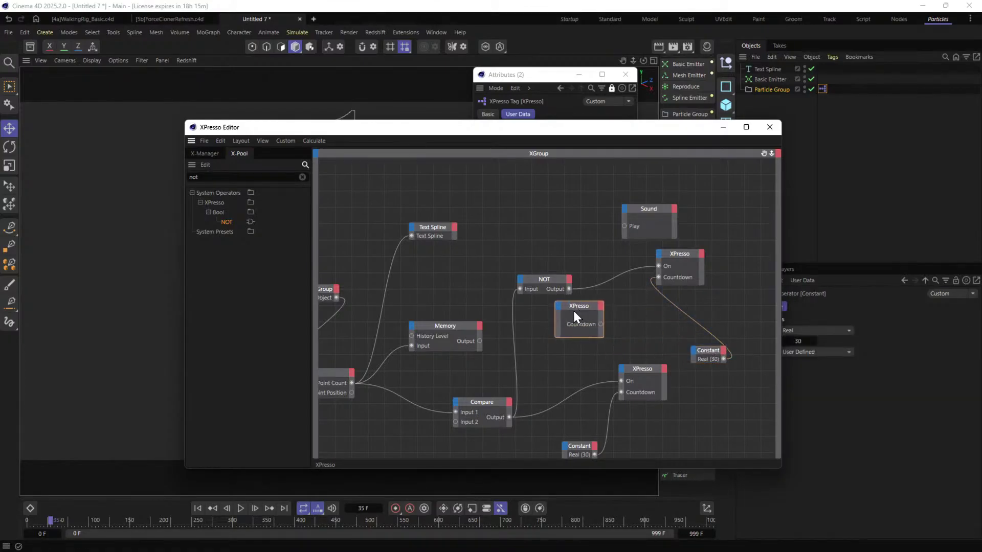
Find the Math:Add operator and add it to the graph, fed by the third XPresso node's Countdown output.
click(220, 178)
key(BackSpace)
key(BackSpace)
key(BackSpace)
text(amth)
key(BackSpace)
key(BackSpace)
key(BackSpace)
key(BackSpace)
text(math)
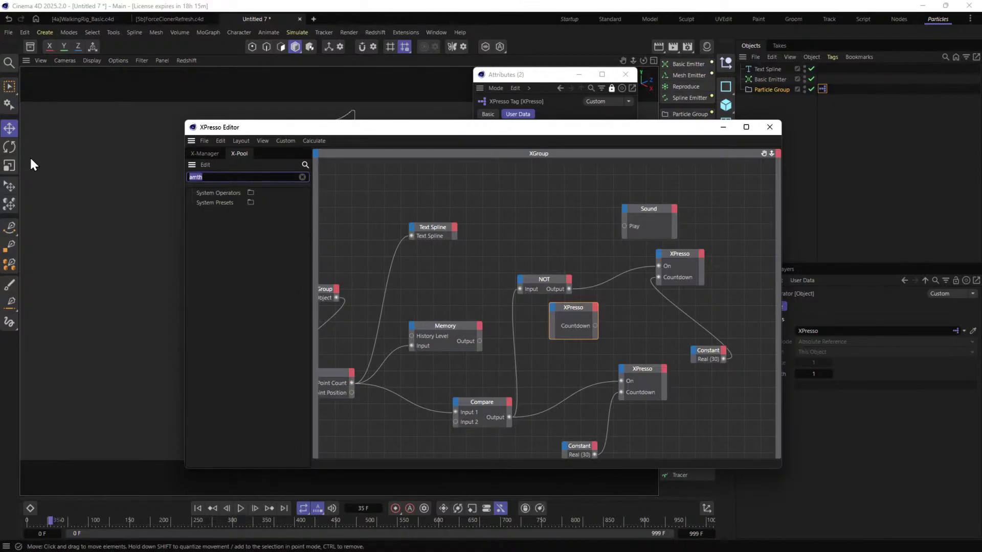
drag(233, 231, 624, 325)
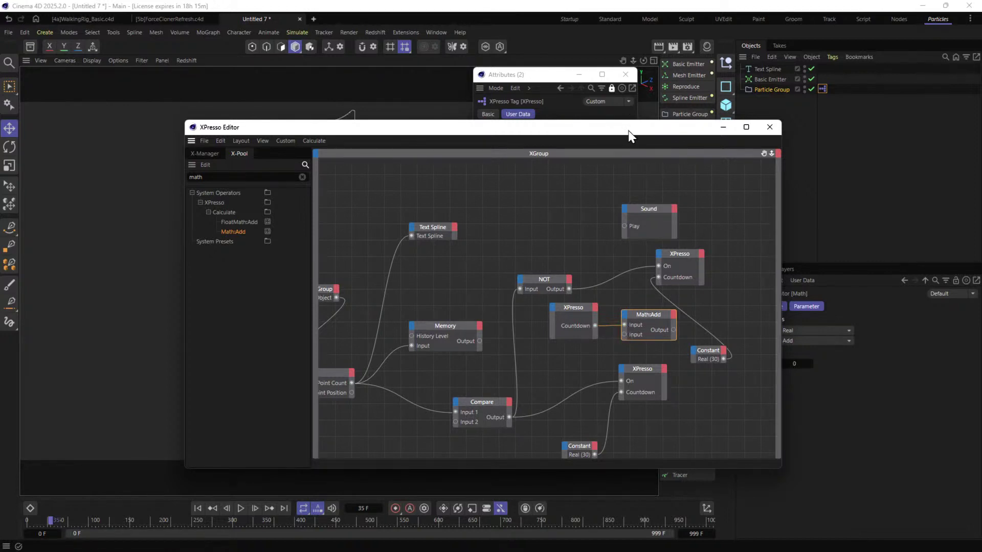
Set the Math node to Subtract with Input [2] of 1 and connect its Output to the upper XPresso node's Countdown.
drag(632, 127, 540, 118)
click(814, 340)
click(805, 369)
double_click(794, 363)
text(1)
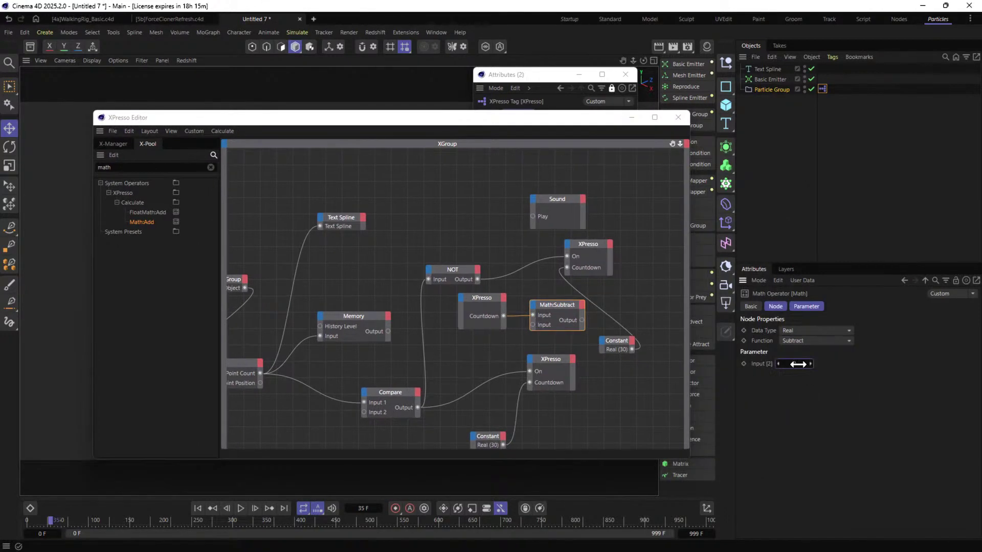
mouse_move(554, 308)
mouse_down()
mouse_move(546, 315)
mouse_move(566, 268)
mouse_move(496, 314)
mouse_move(536, 314)
mouse_up()
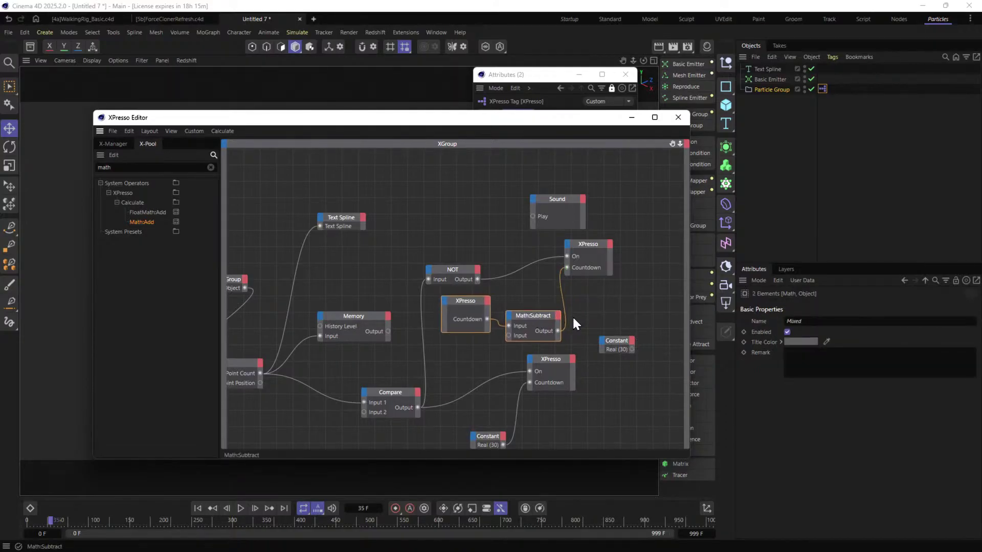
Place the spare Constant node below the Countdown-output XPresso node, connect it to Math:Subtract's second Input and set its Value to 1.
click(624, 349)
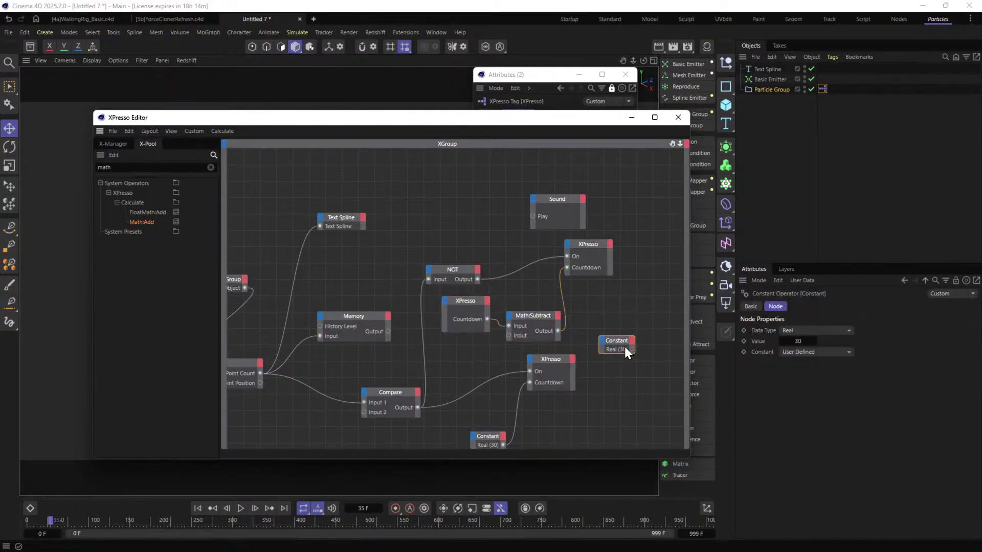
click(525, 328)
drag(622, 342, 473, 345)
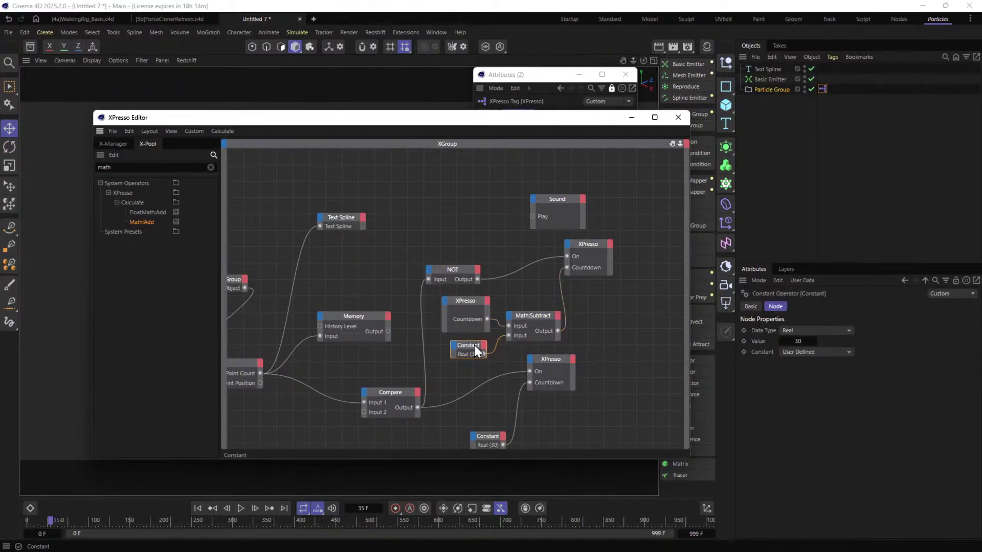
double_click(798, 341)
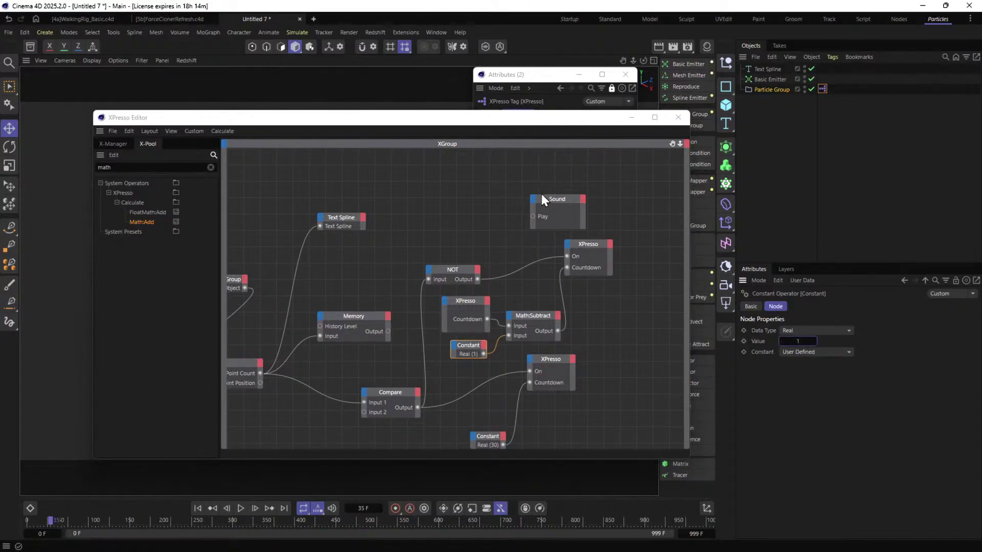
Play the animation from the first frame with the XPresso Editor moved aside and watch the Countdown value.
drag(579, 126, 894, 469)
click(197, 508)
click(241, 508)
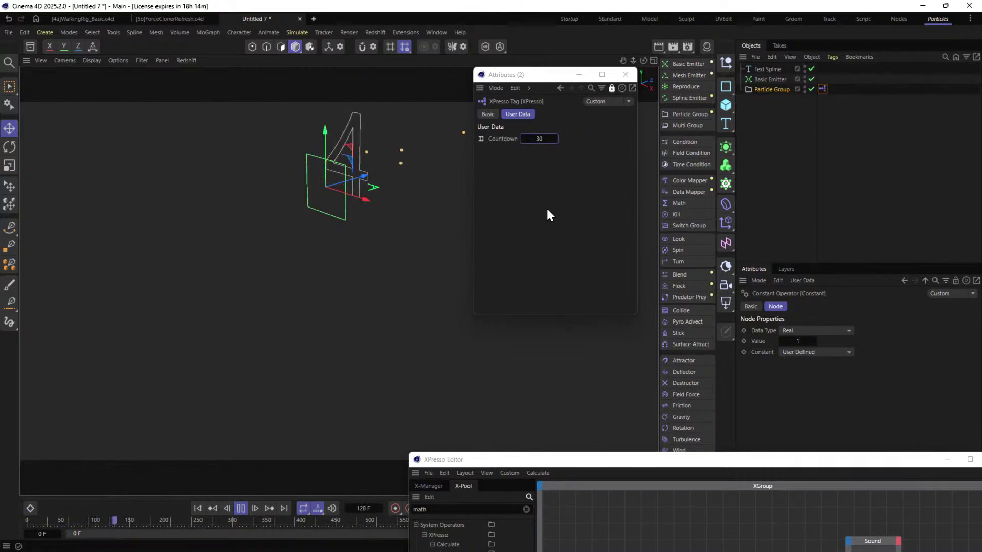
drag(544, 464, 355, 86)
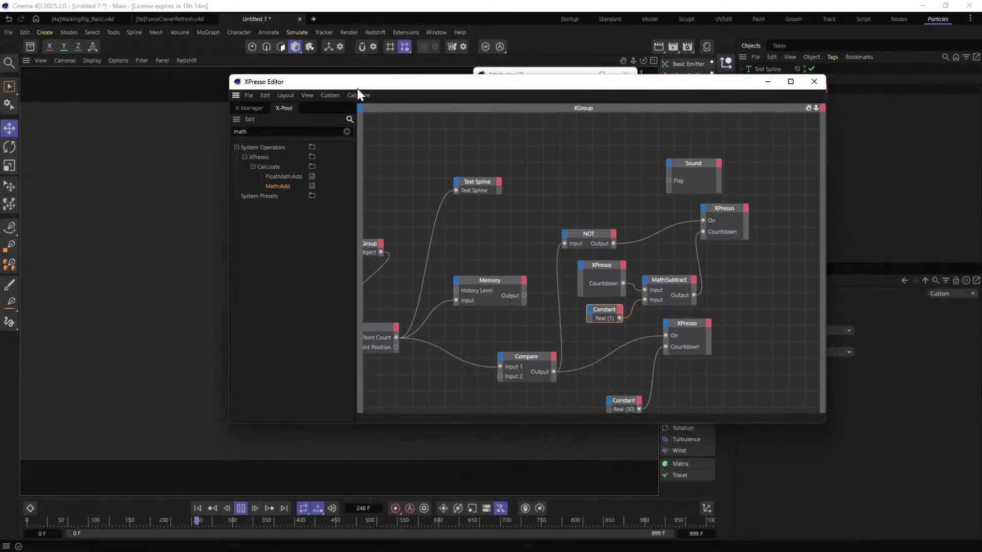
Connect the Memory node's Output to Input 2 of the Compare node.
click(589, 239)
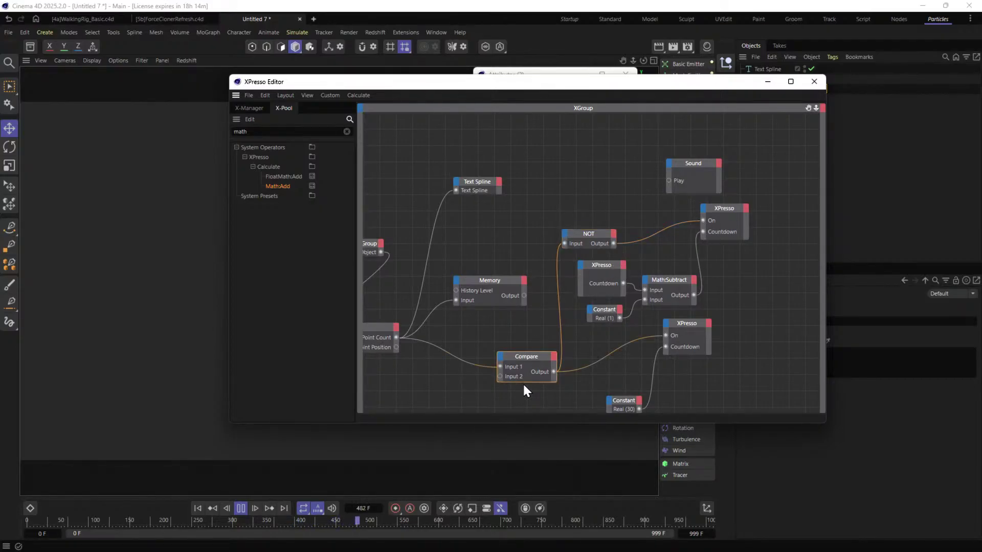
drag(523, 385, 524, 384)
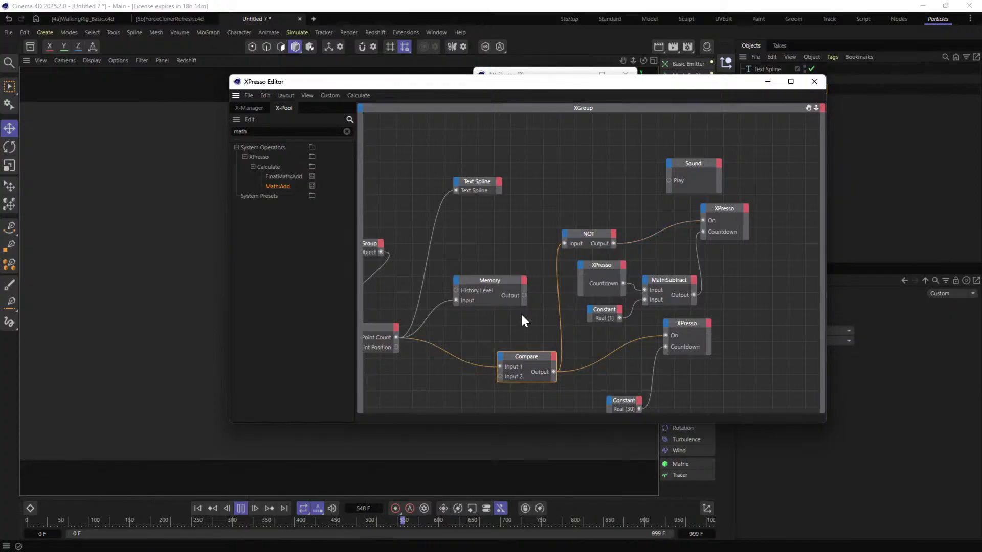
click(509, 286)
drag(523, 295, 500, 376)
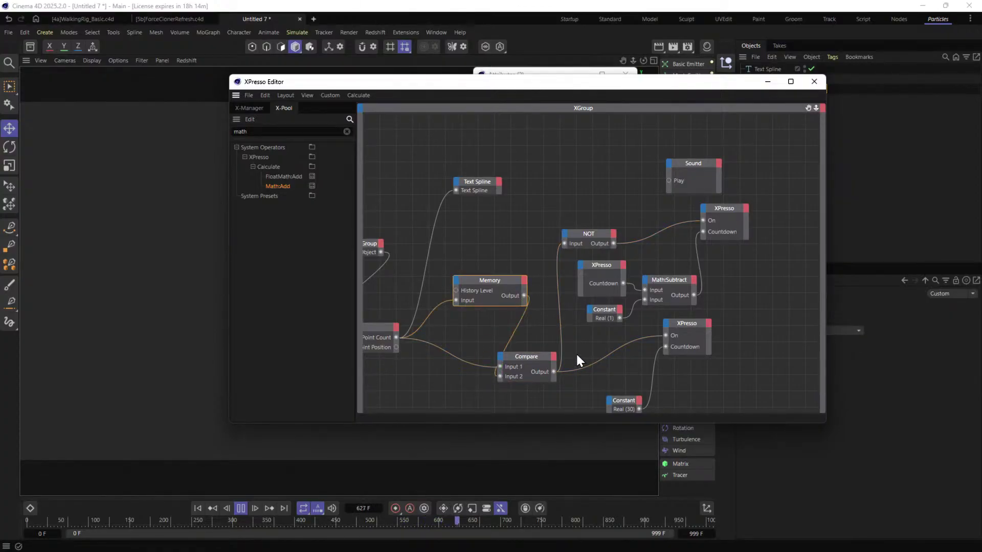
Watch the Countdown value during playback and arrange the Attributes window so it stays visible beside the XPresso Editor.
drag(550, 87, 729, 365)
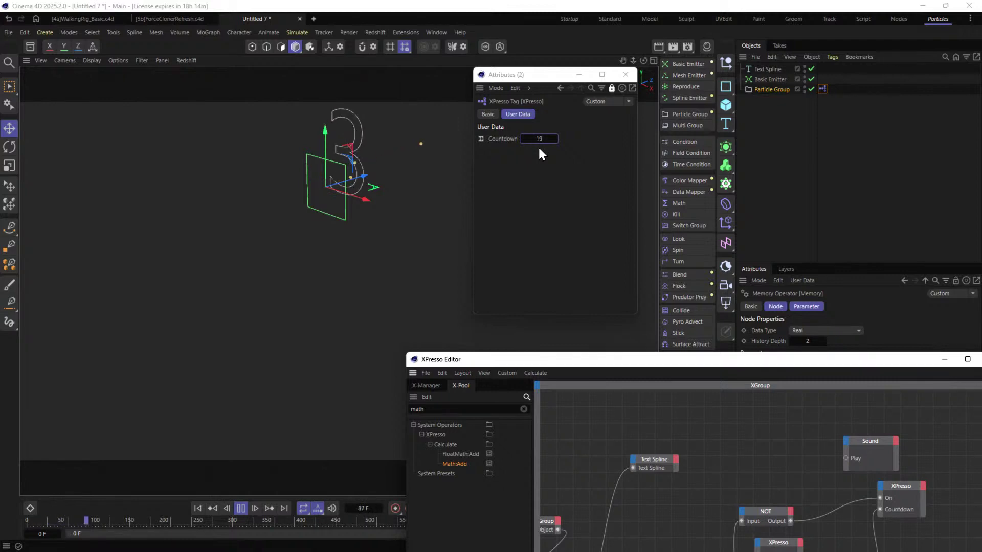
drag(557, 75, 244, 67)
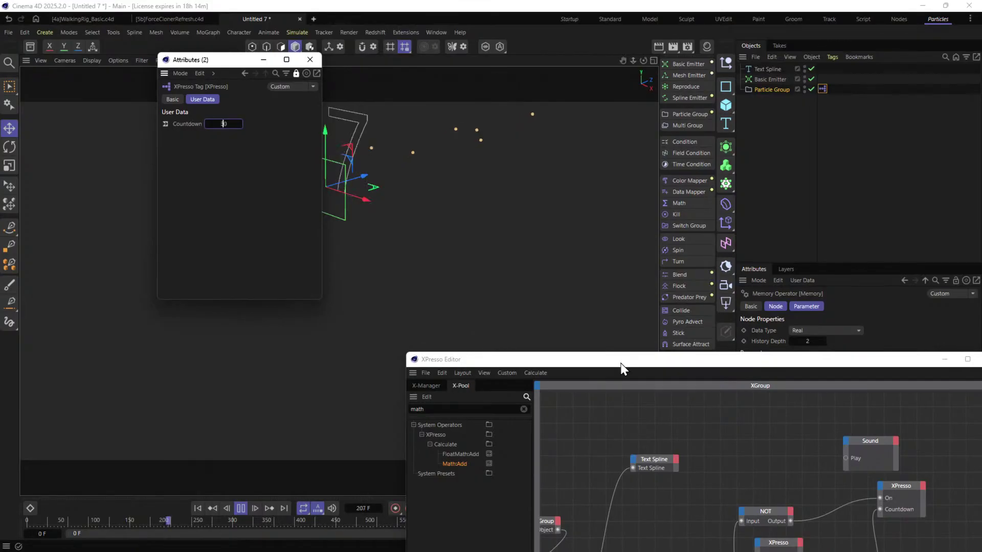
drag(621, 359, 481, 98)
drag(659, 412, 657, 410)
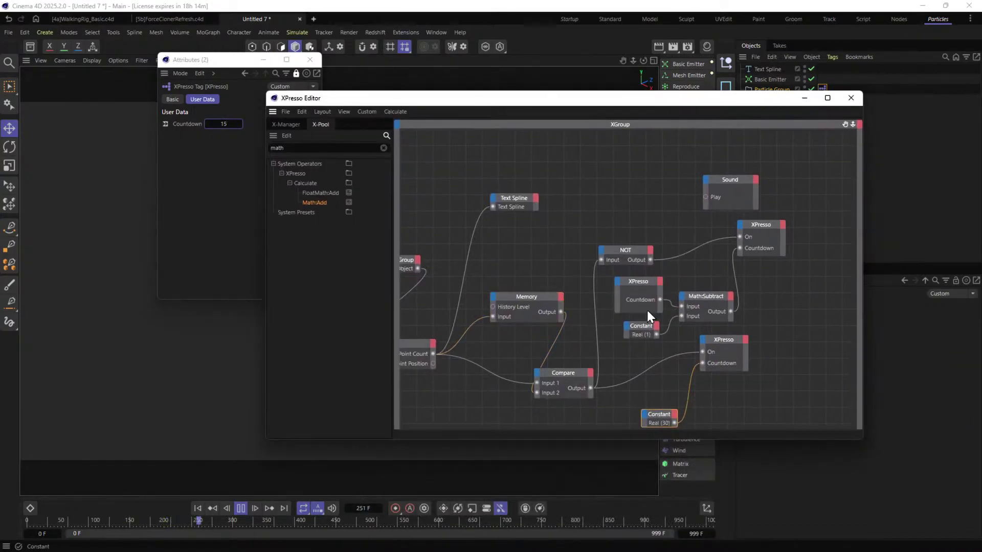
Find the Compare operator and add it to the graph beyond the upper XPresso node.
middle_drag(734, 179, 630, 185)
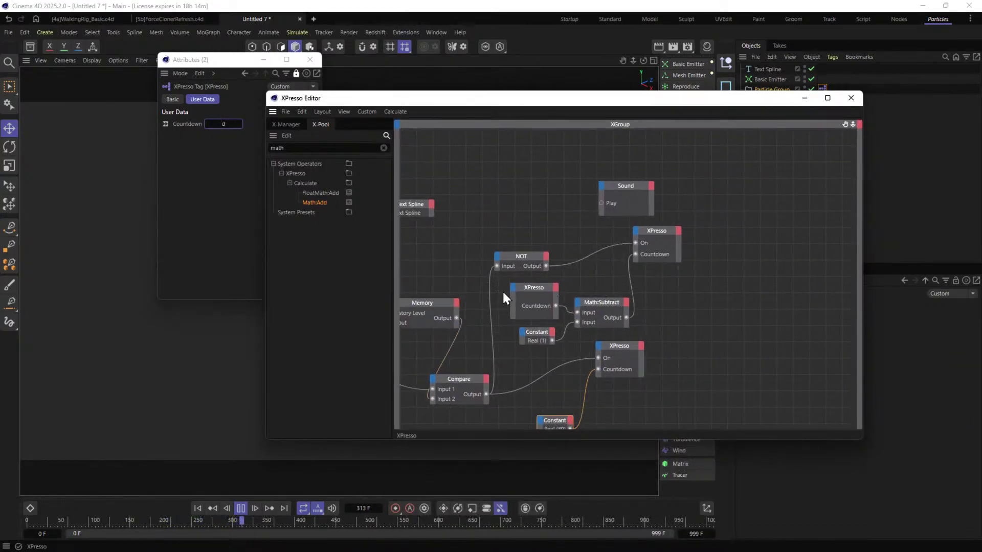
click(274, 148)
key(BackSpace)
key(BackSpace)
key(BackSpace)
key(BackSpace)
text(comp)
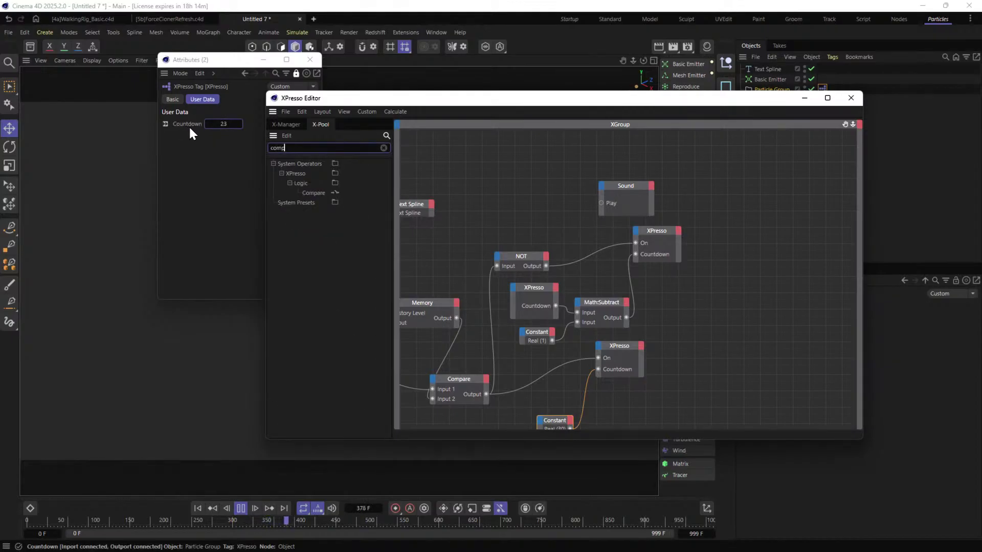
drag(313, 192, 749, 241)
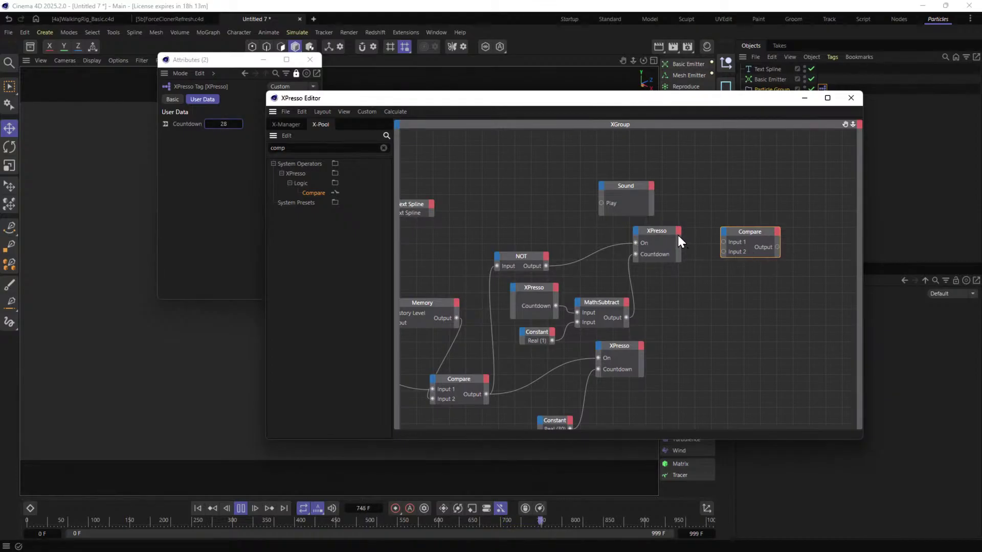
drag(717, 232, 774, 219)
Add another XPresso tag node with a Countdown output and connect it to Input 1 of the new Compare node.
drag(729, 103, 567, 114)
drag(822, 89, 581, 235)
click(581, 233)
mouse_move(599, 257)
click(667, 266)
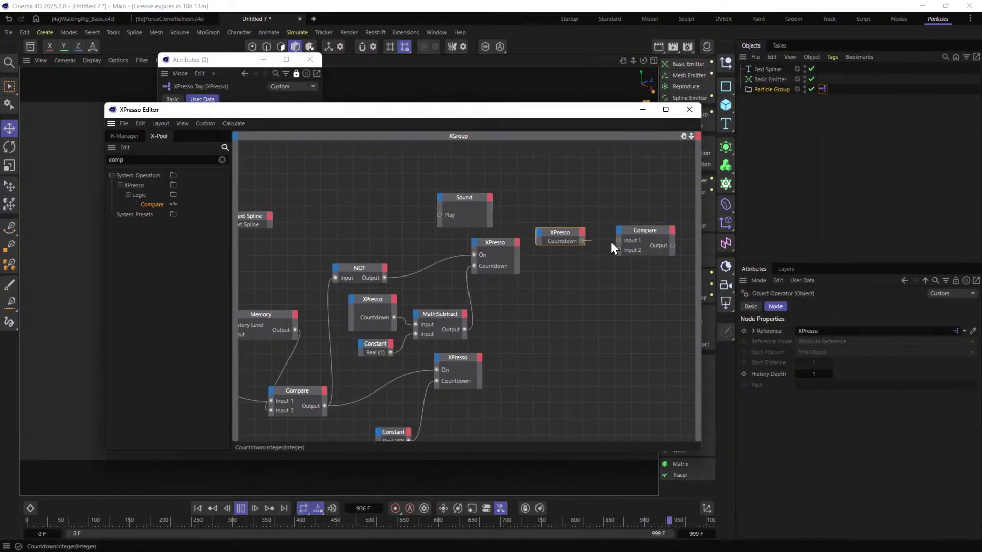
drag(621, 240, 620, 240)
Set the new Compare node's Function to != and connect its Output to the Play port of the Sound node placed beside it.
click(639, 230)
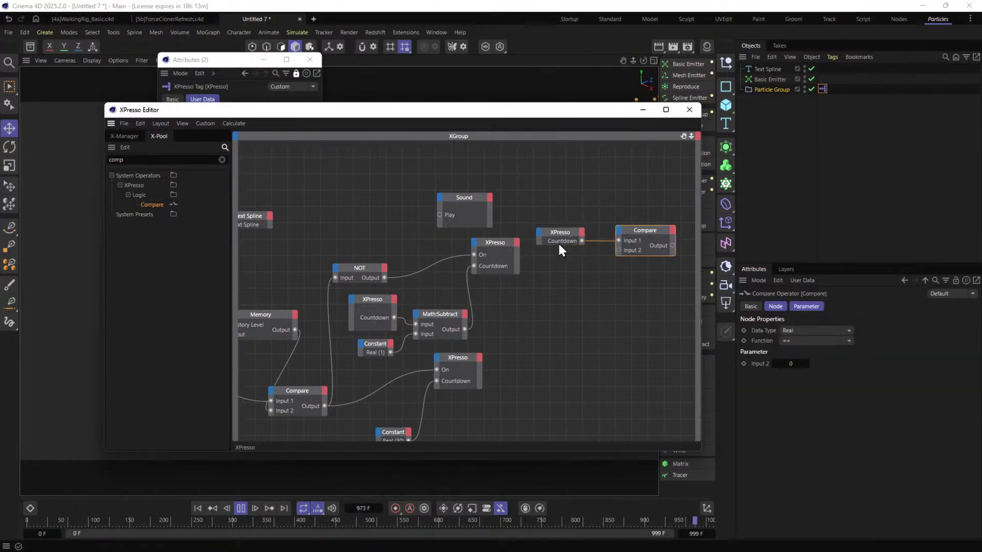
click(813, 341)
click(803, 406)
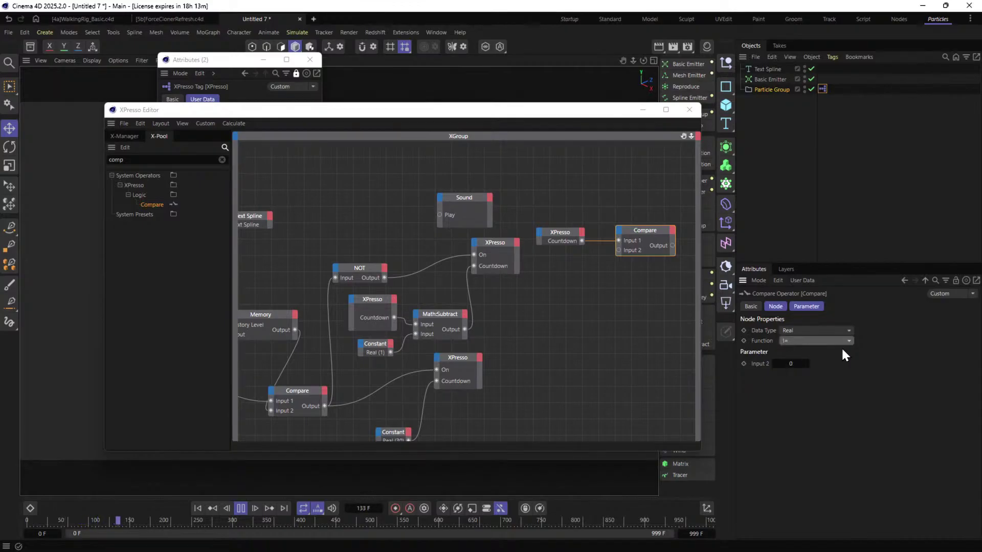
middle_drag(590, 210, 499, 213)
drag(377, 196, 614, 239)
drag(474, 203, 614, 260)
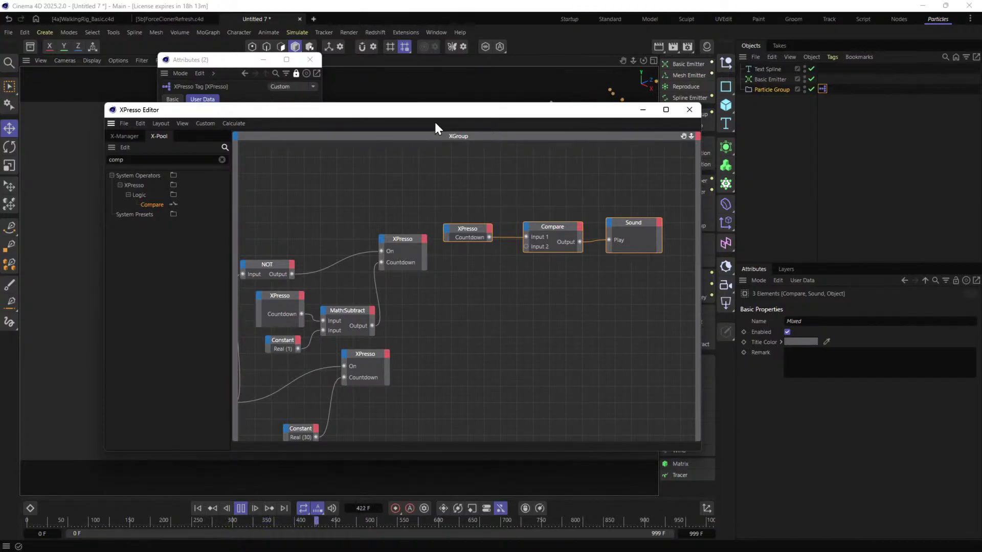
Check the sound and the Countdown value during playback with the XPresso Editor moved aside, and stop the animation.
key(XF86AudioRaiseVolume)
drag(347, 113, 648, 482)
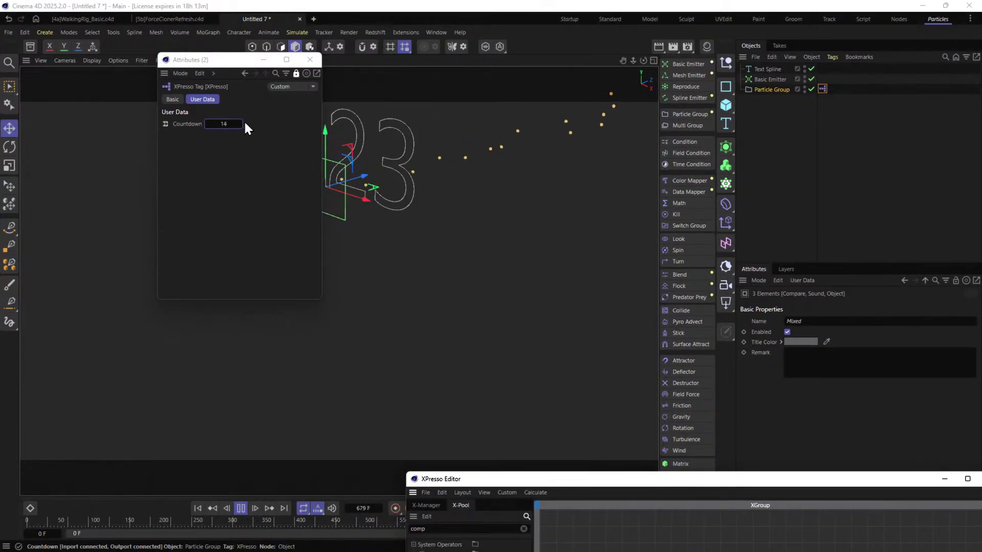
click(241, 507)
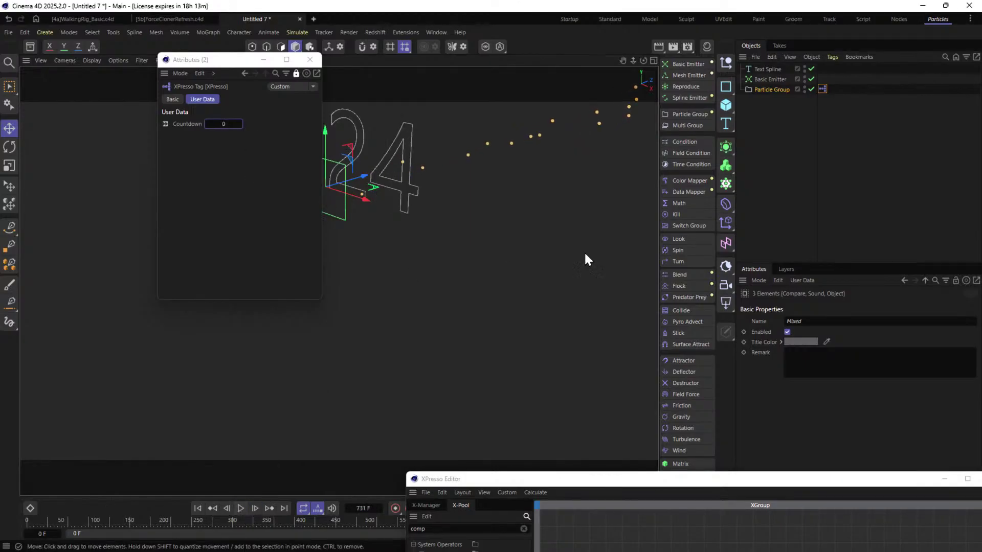
Set the Basic Emitter's Emission Mode to Pulse with a Pulse of 1, Duration of 1 F and Gap of 55 F.
click(760, 89)
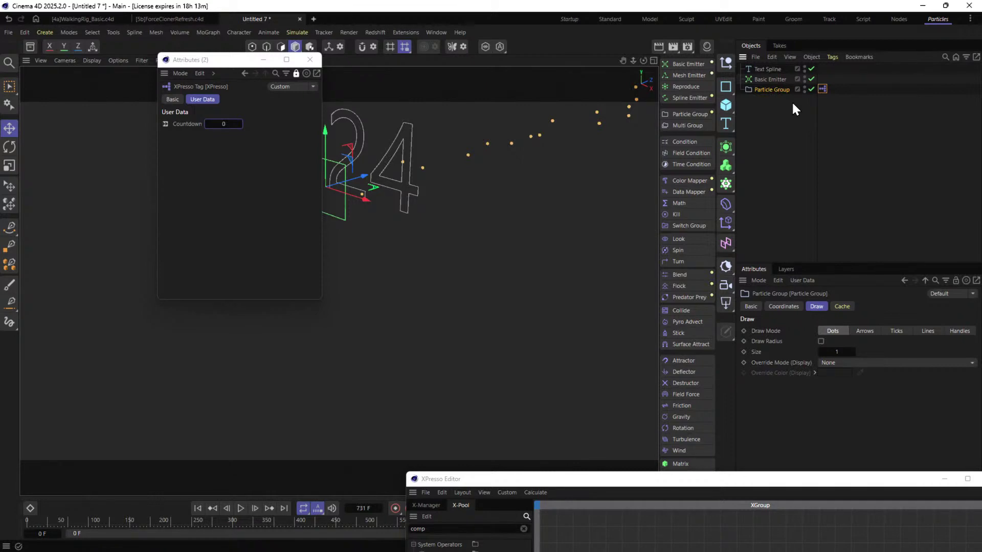
click(768, 79)
click(811, 411)
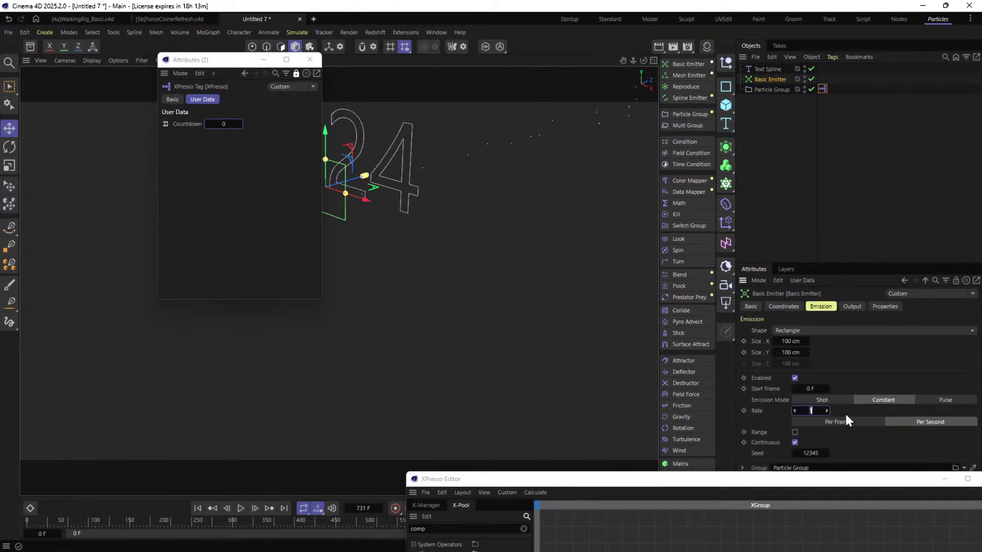
key(Return)
click(940, 399)
click(823, 411)
text(1)
scroll(766, 409, down, 2)
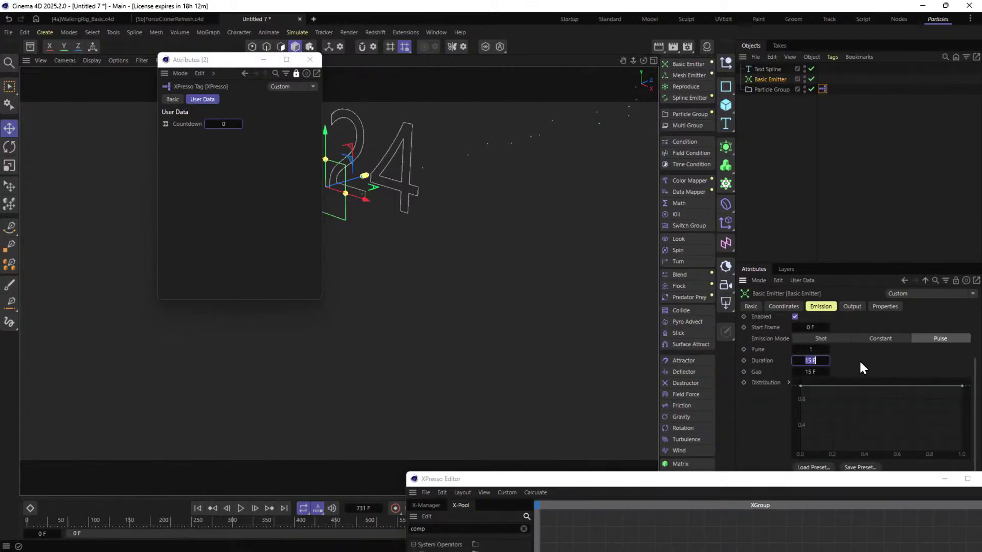
text(1)
key(Return)
text(55)
key(Return)
scroll(768, 386, down, 1)
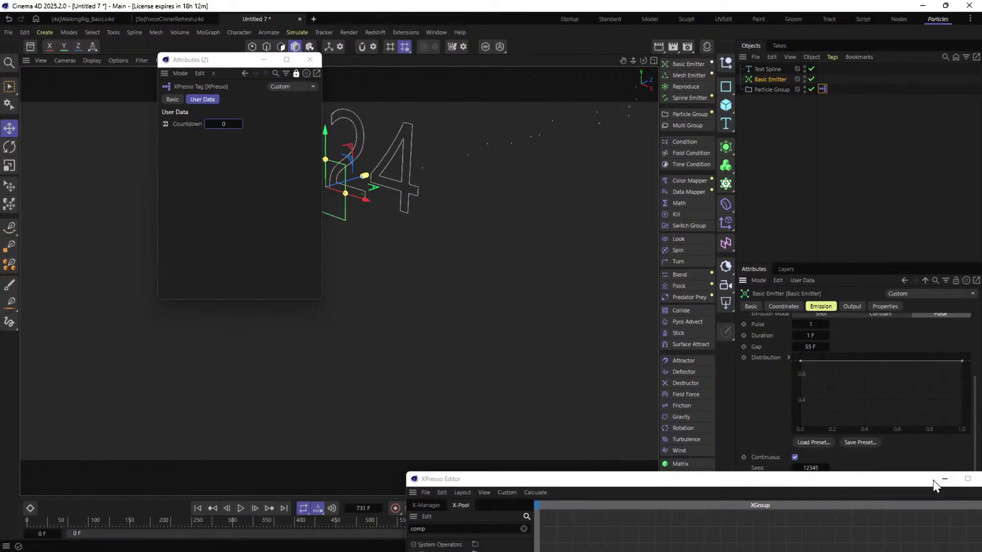
Play the pulsed emission from the first frame with the Attributes window moved clear of the emitter, and stop it.
click(198, 508)
click(240, 508)
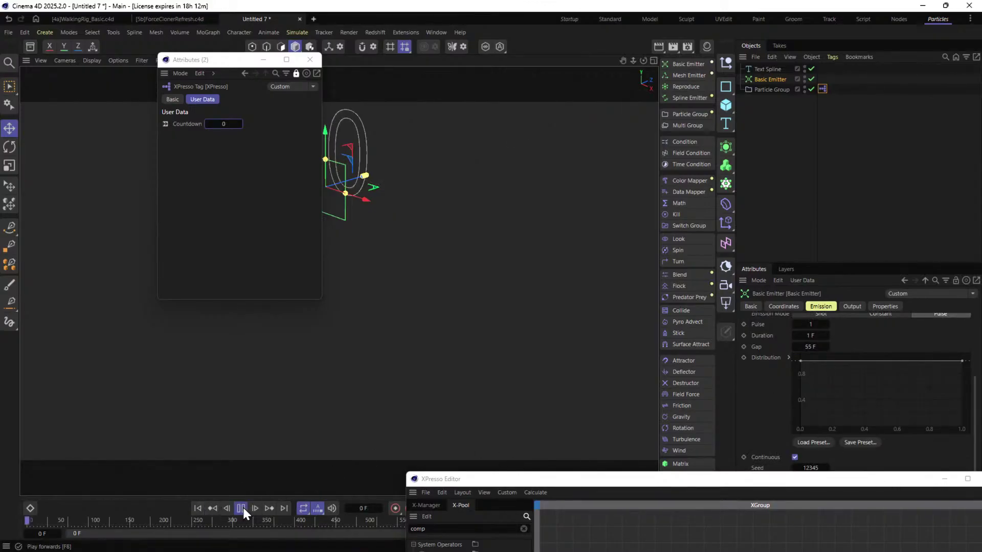
drag(218, 62, 111, 83)
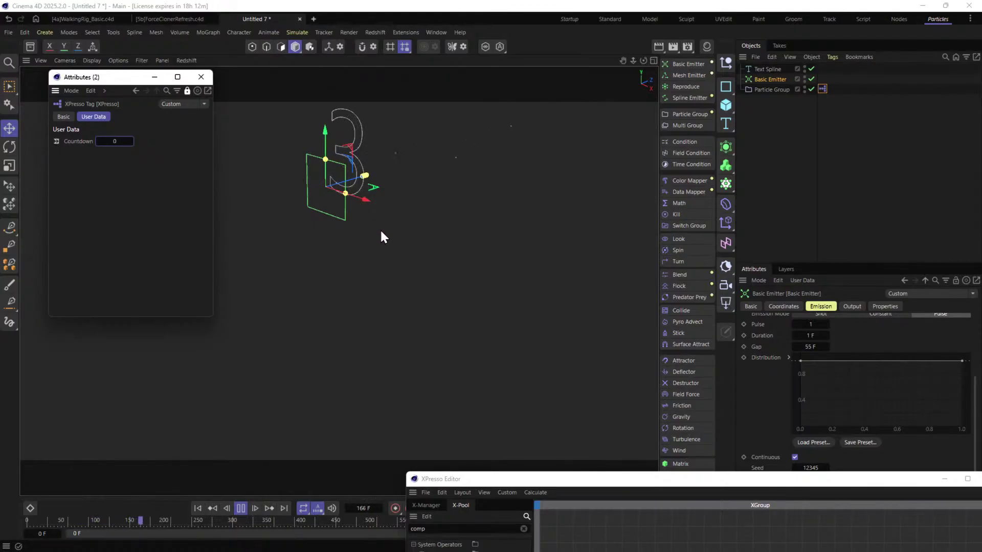
click(240, 508)
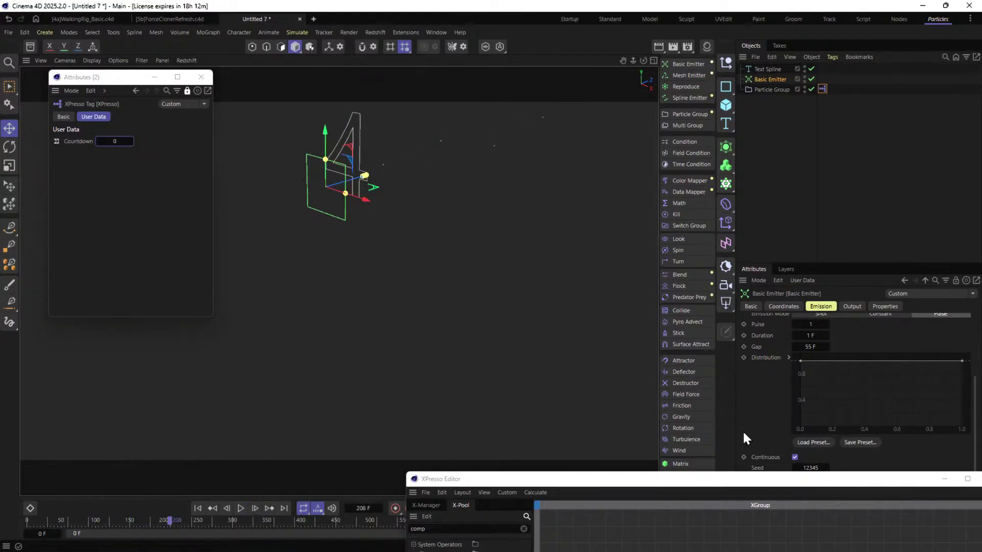
Bring the XPresso Editor back into view and set the Basic Emitter's pulse Gap to 90 F.
drag(656, 485, 347, 91)
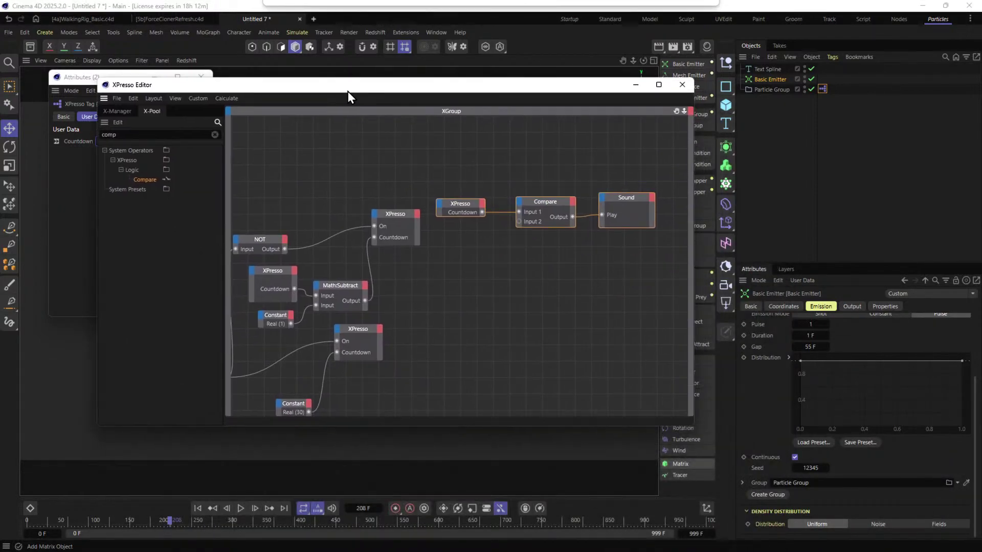
double_click(810, 347)
text(90)
key(Return)
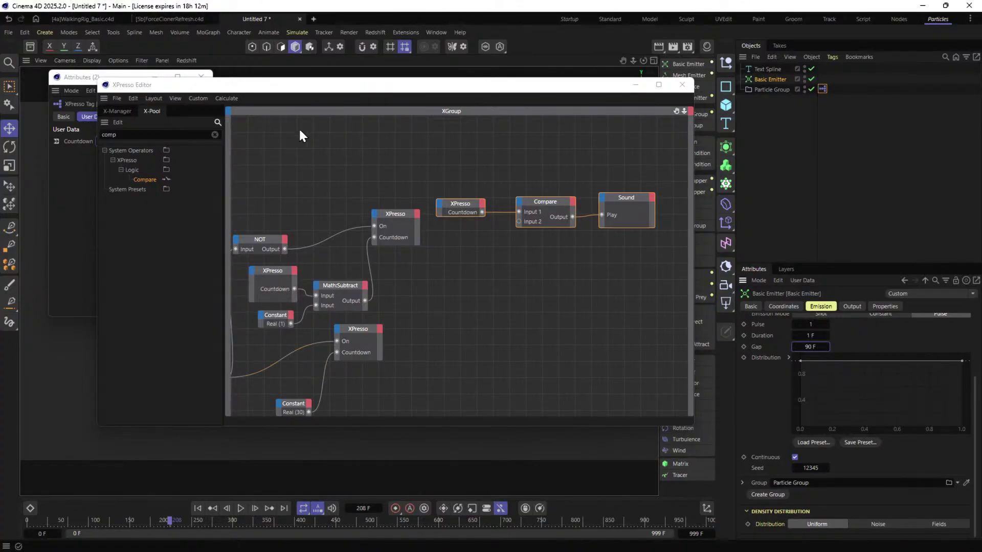
Set the Constant node feeding the lower XPresso node's Countdown to 50.
drag(272, 93, 488, 72)
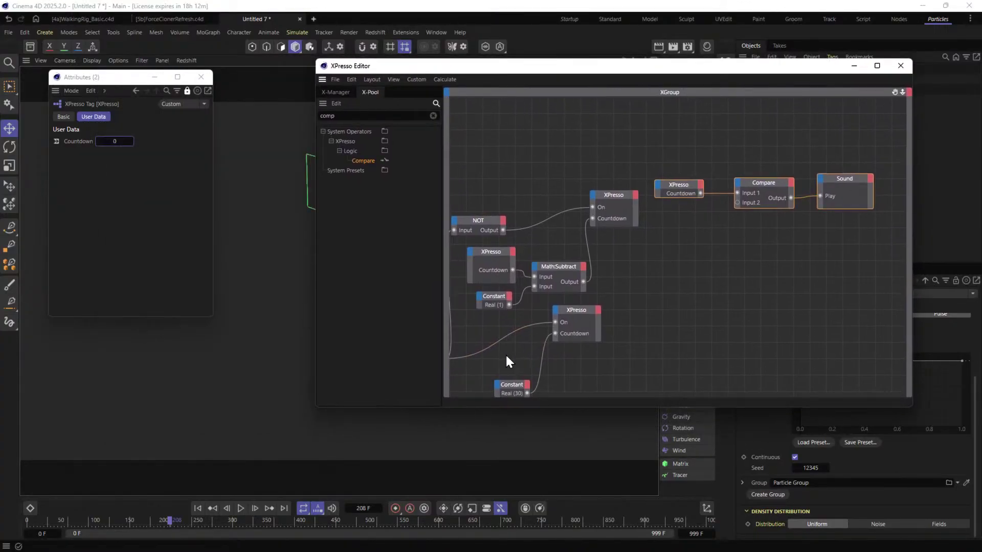
drag(738, 66, 539, 98)
click(798, 341)
text(50)
Test playback from the first frame, close the XPresso Editor and return to frame 0.
click(197, 507)
click(241, 508)
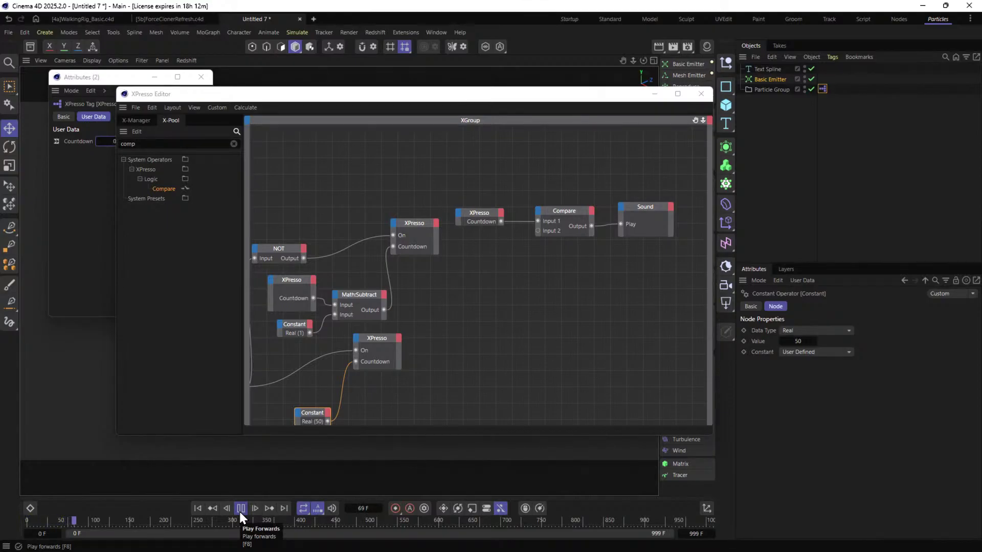
click(240, 508)
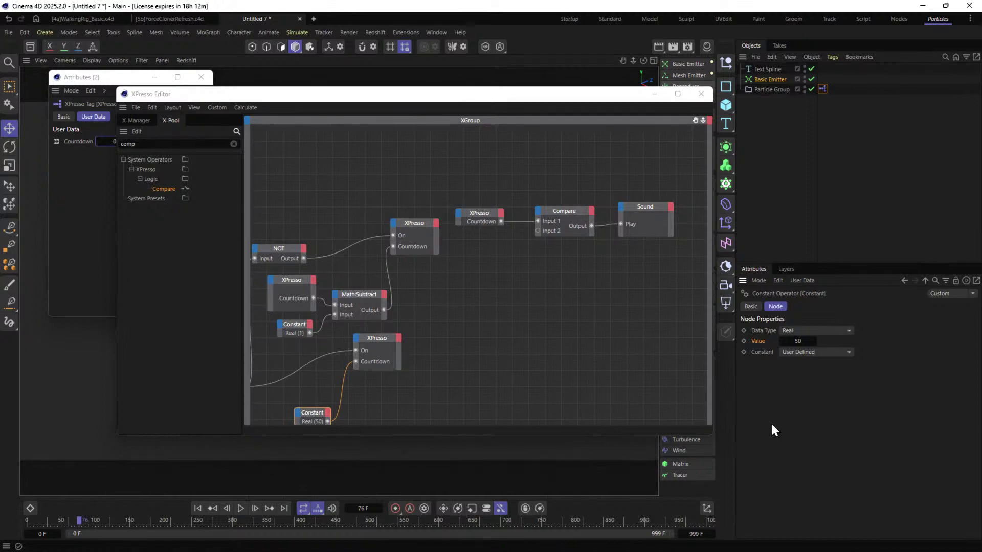
click(708, 97)
click(197, 508)
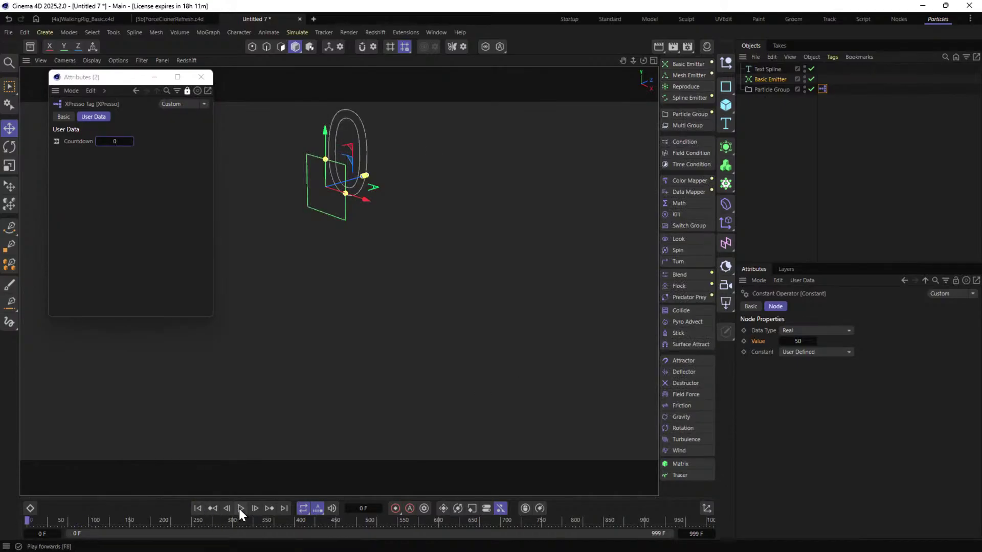
Set the Particle Group's draw Size to 15 and play the animation.
click(771, 89)
click(837, 351)
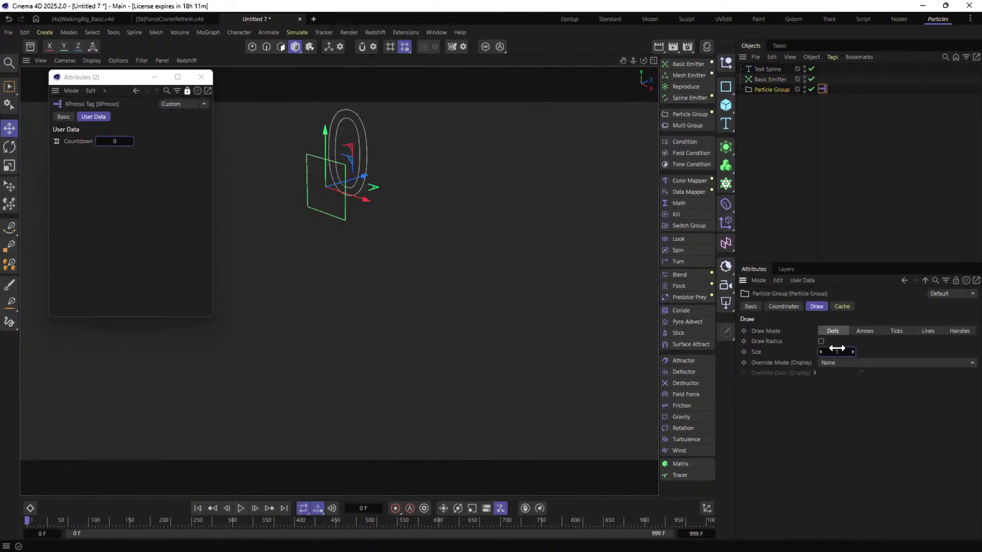
text(15)
key(Return)
click(239, 508)
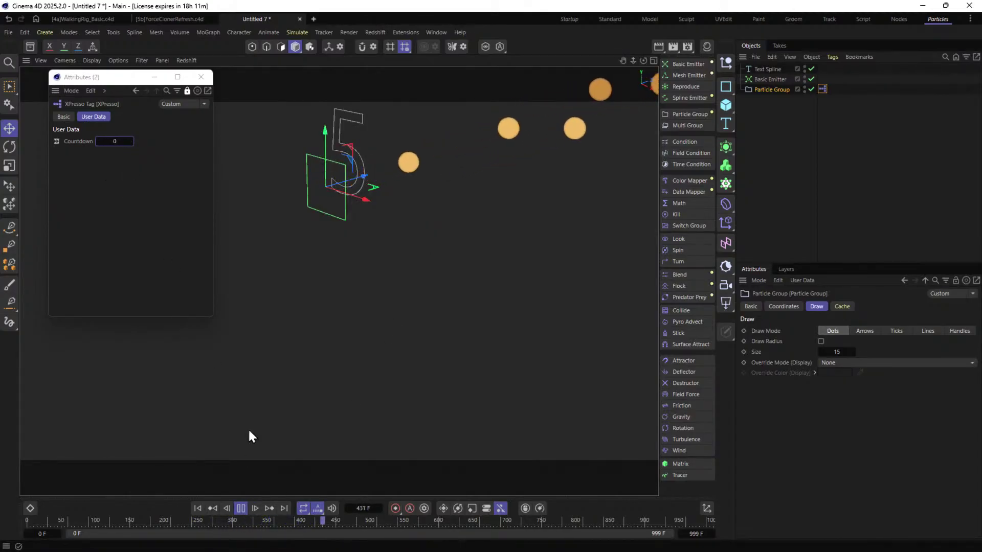
Stop the animation playback and reopen the Particle Group's XPresso setup.
click(241, 508)
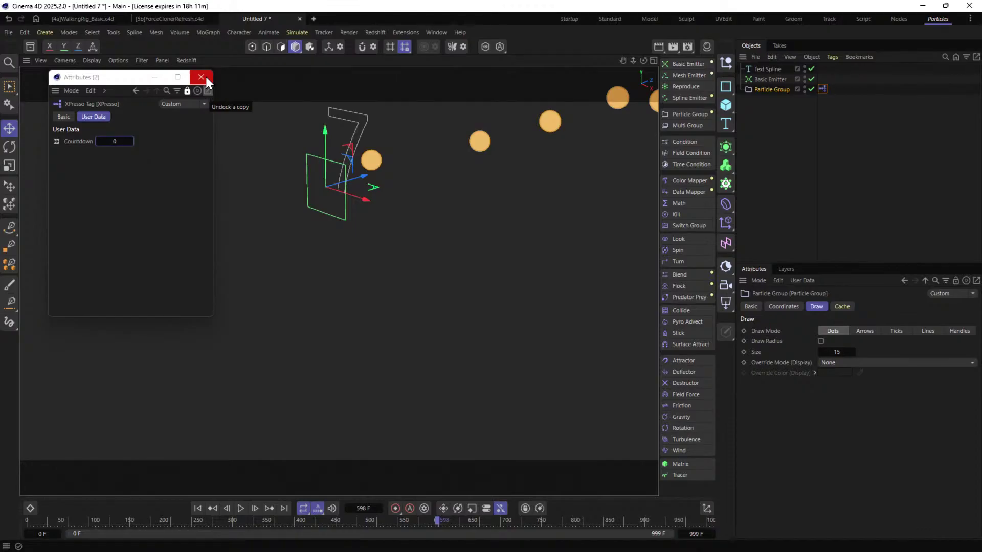
double_click(823, 89)
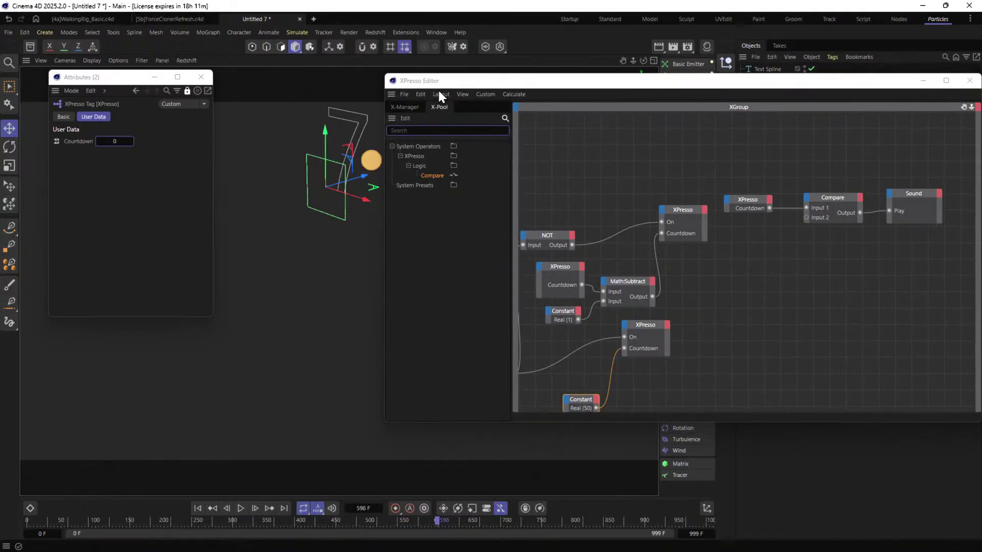
Save the scene in the SceneFiles folder as [6a]SoundPerParticleXpresso.c4d.
key(ctrl+s)
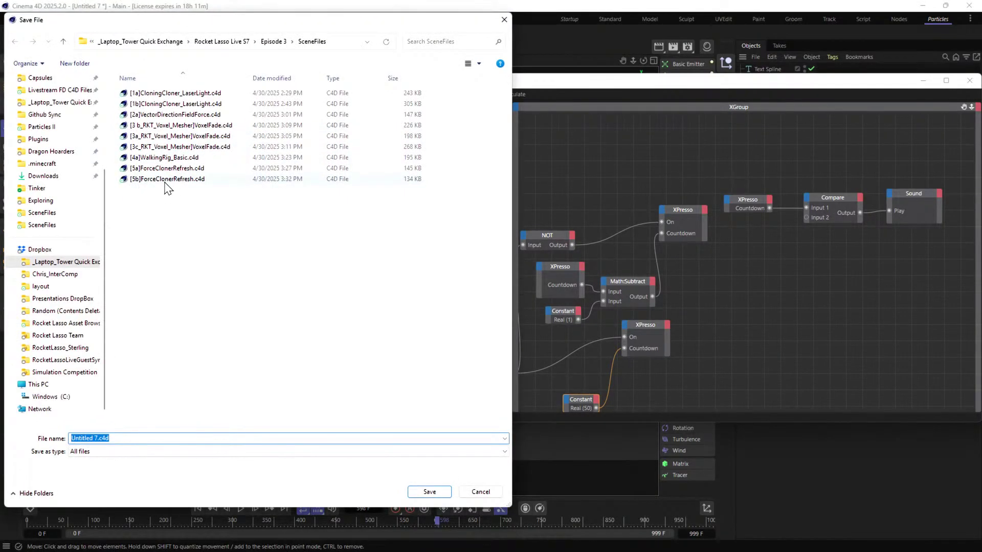
click(153, 94)
double_click(77, 438)
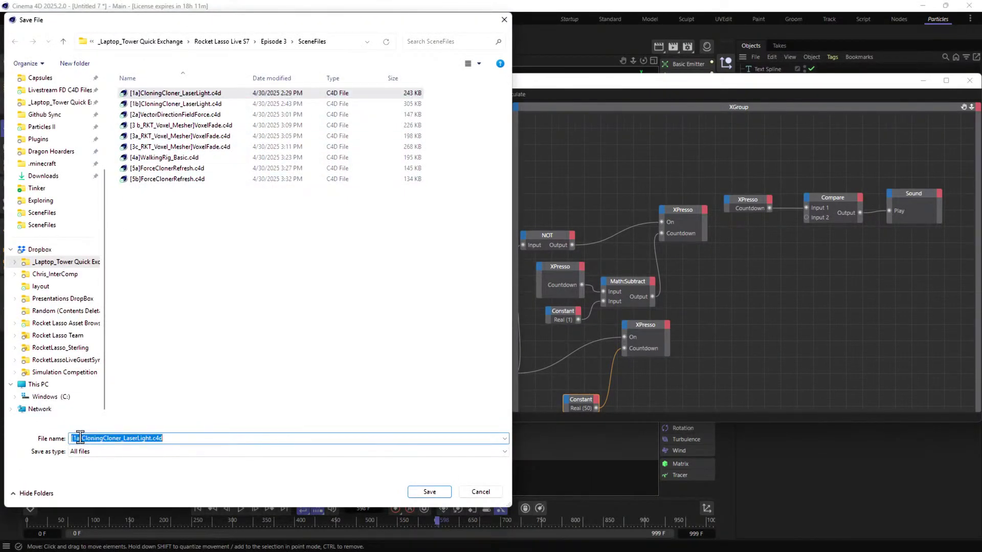
click(77, 438)
double_click(76, 438)
text(6b)
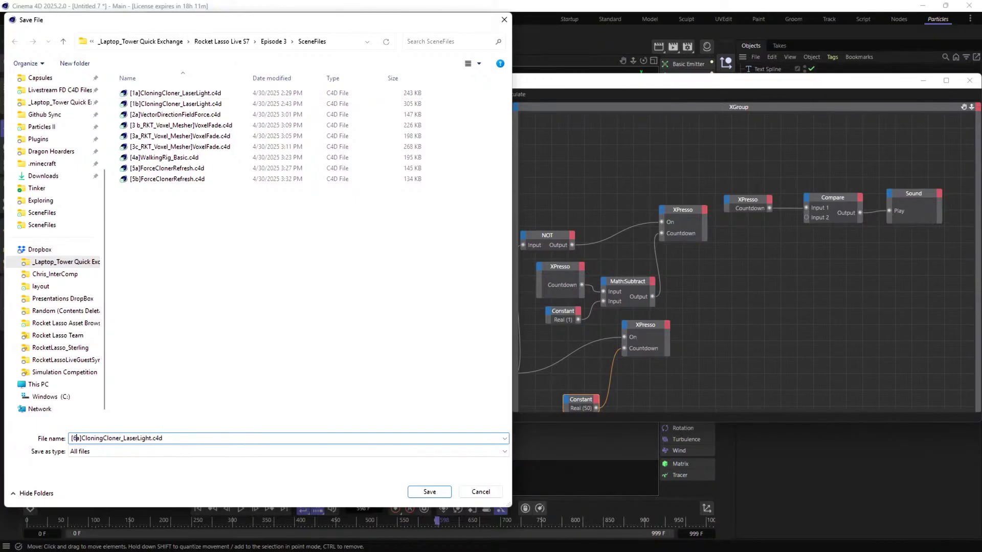
drag(83, 438, 142, 438)
text(P)
text(ound)
text(PerPartic)
text(leXpresso)
key(Return)
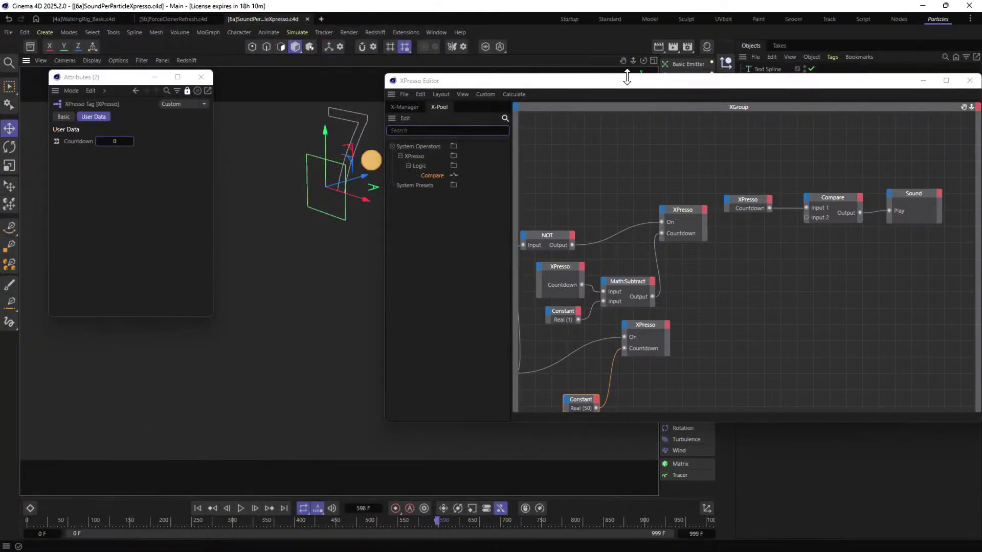
Remove the unneeded node from the XPresso graph and move the Particle Group node farther away from the Point node.
drag(717, 82, 503, 61)
key(h)
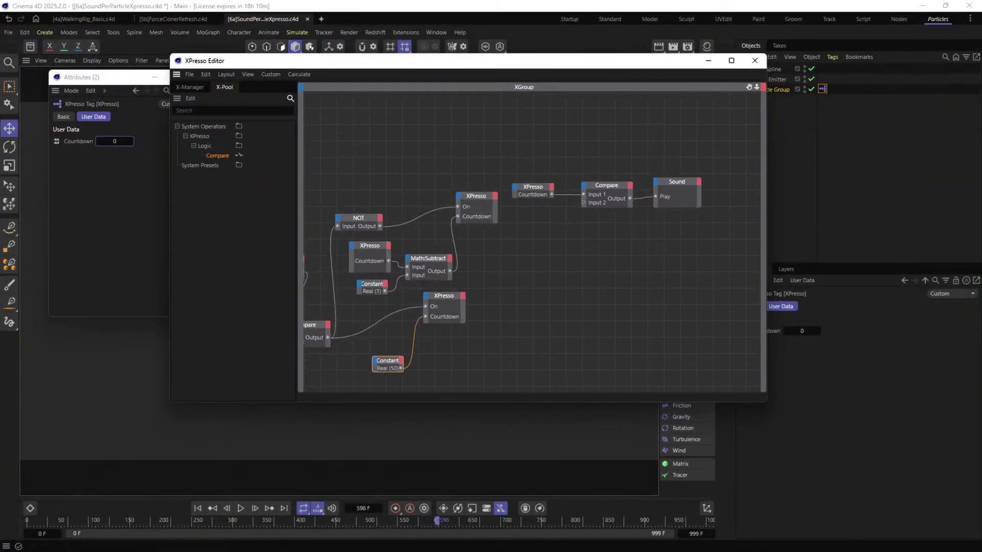
middle_drag(376, 124, 429, 138)
click(396, 152)
key(Delete)
scroll(454, 152, down, 2)
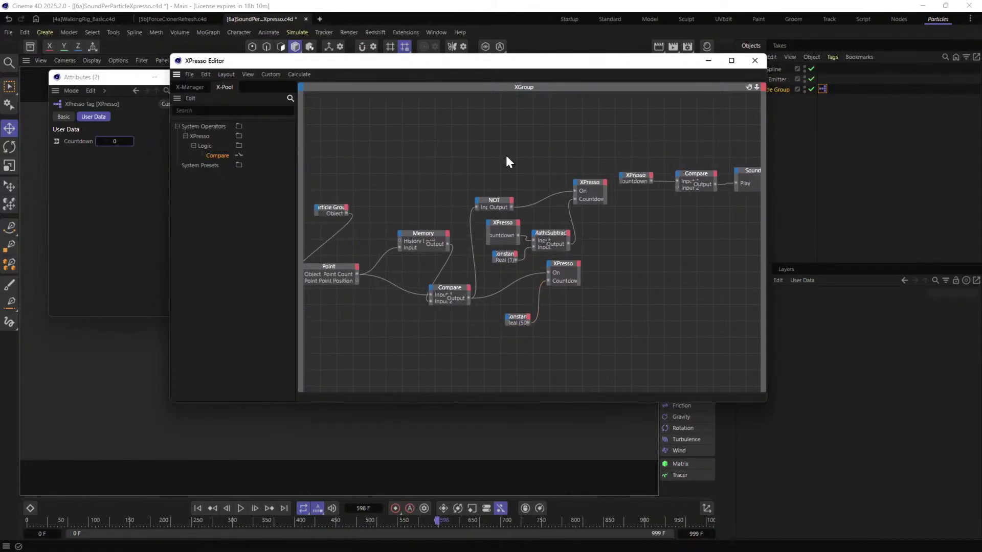
middle_drag(332, 212, 464, 187)
drag(460, 188, 390, 203)
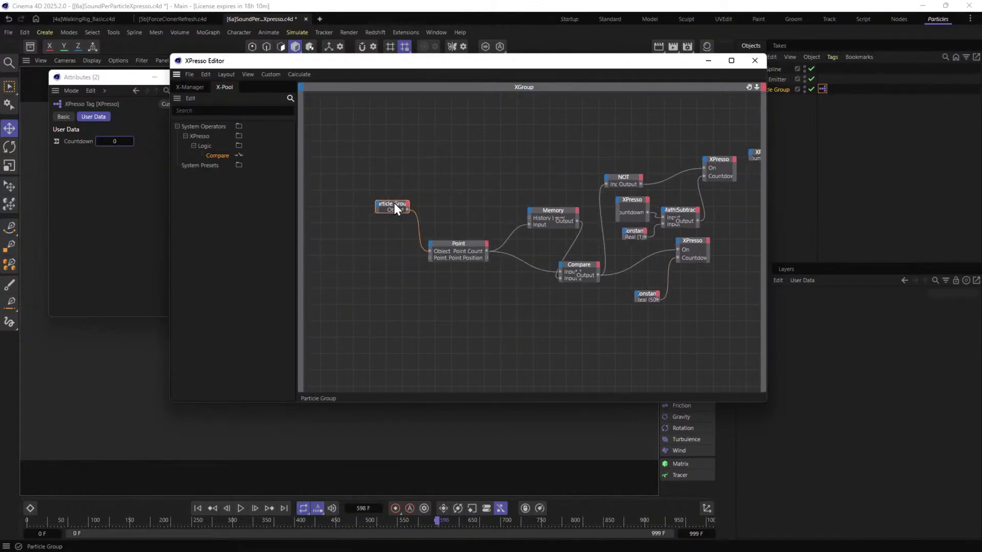
Give the Particle Group node a bright green title color and shift the Memory node slightly toward the Point node.
middle_drag(401, 234, 324, 253)
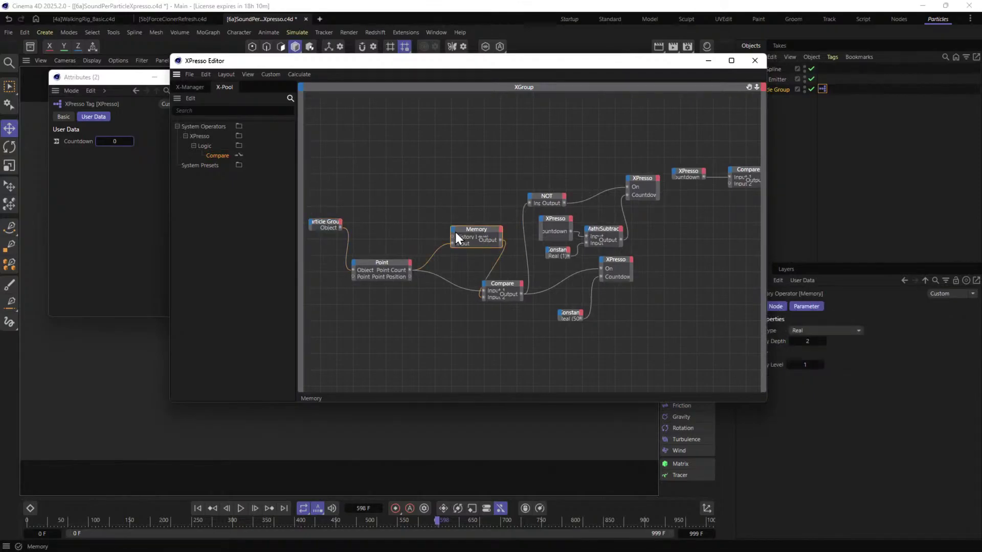
middle_drag(503, 196, 456, 202)
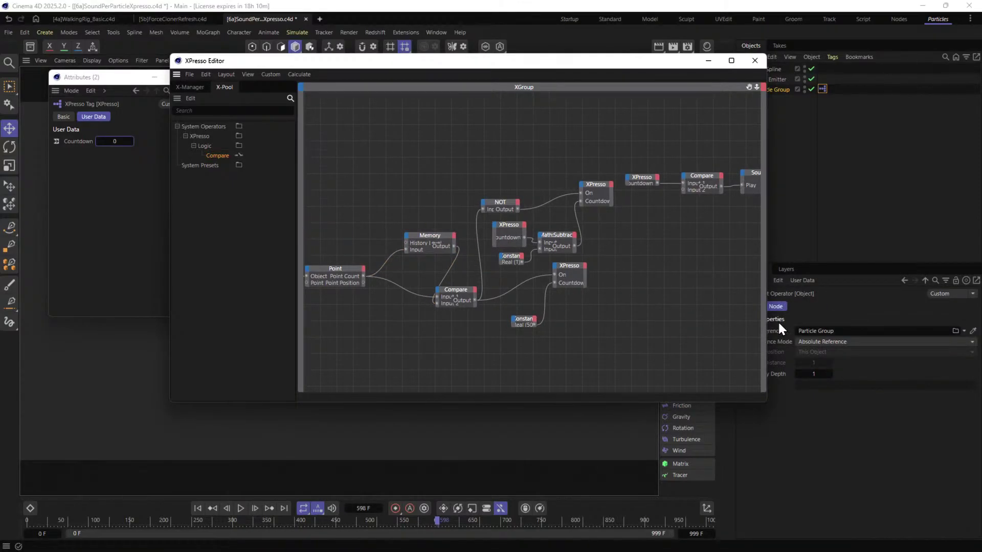
drag(374, 68, 259, 80)
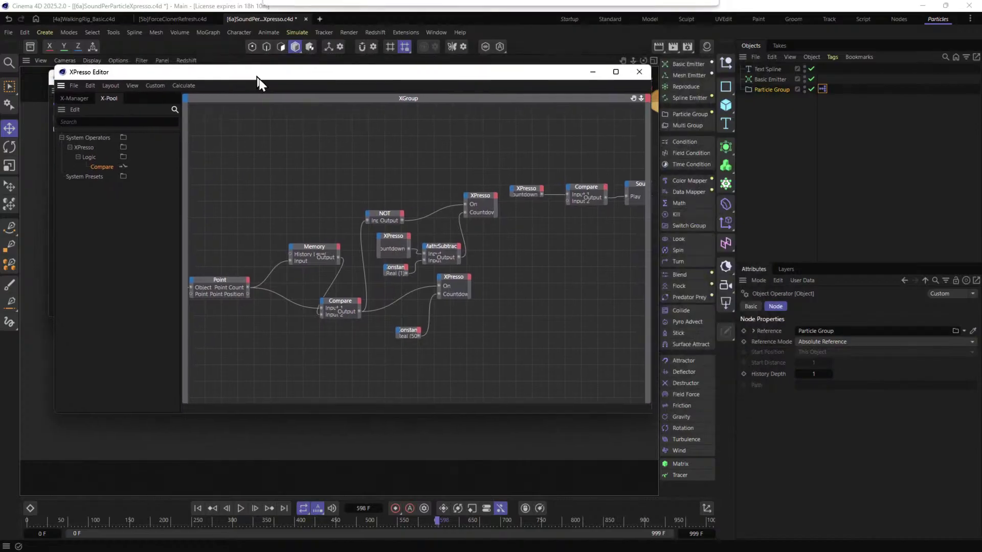
click(752, 306)
click(812, 351)
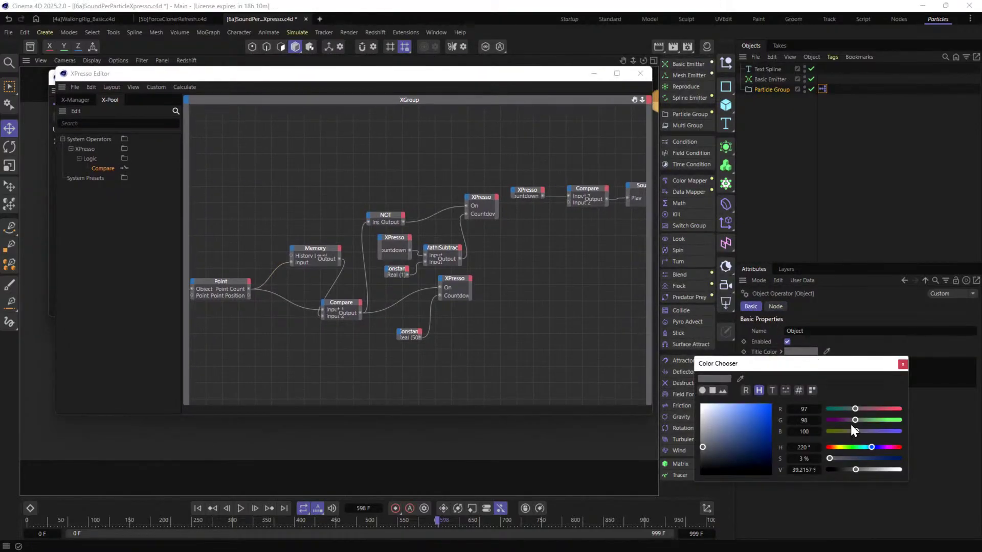
drag(850, 419, 922, 419)
middle_drag(396, 284, 502, 275)
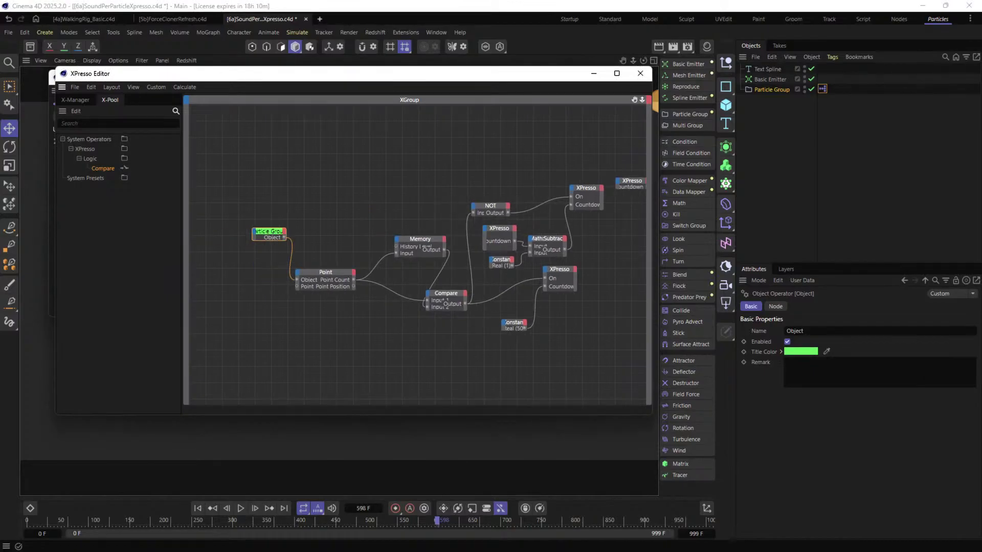
middle_drag(296, 240, 241, 244)
drag(366, 244, 351, 245)
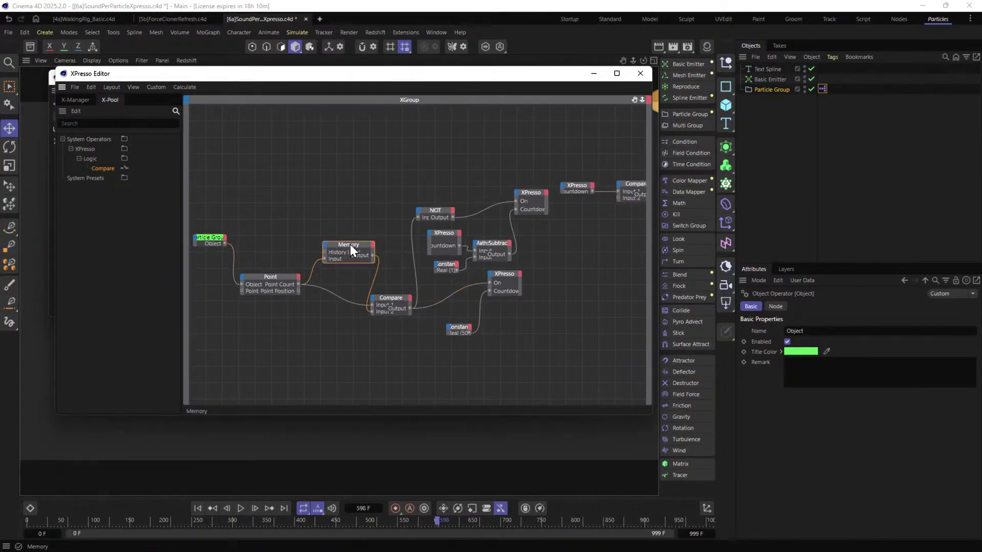
Give all four XPresso nodes in the graph a violet title color.
middle_drag(573, 271, 516, 286)
click(450, 284)
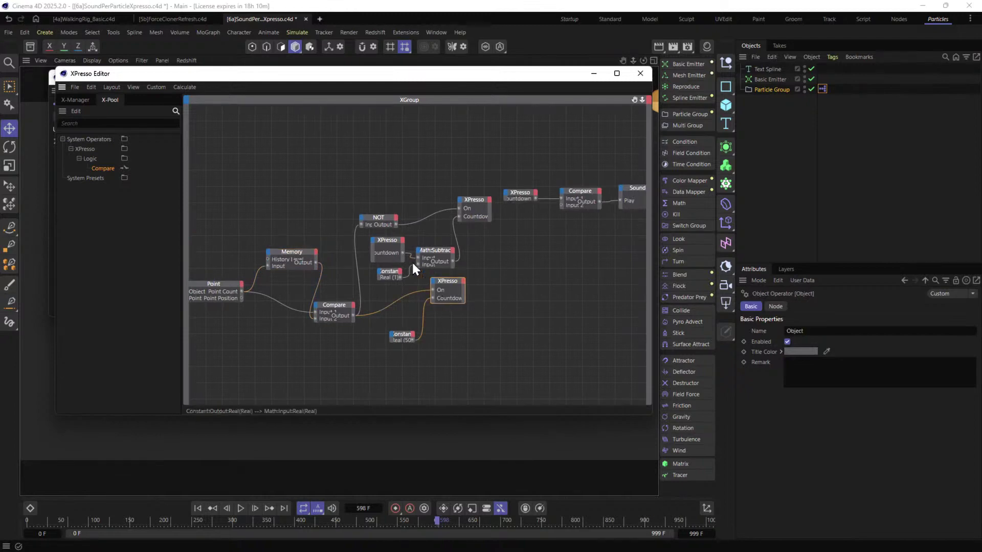
shift+click(381, 248)
shift+drag(519, 227, 504, 205)
shift+click(474, 200)
click(803, 352)
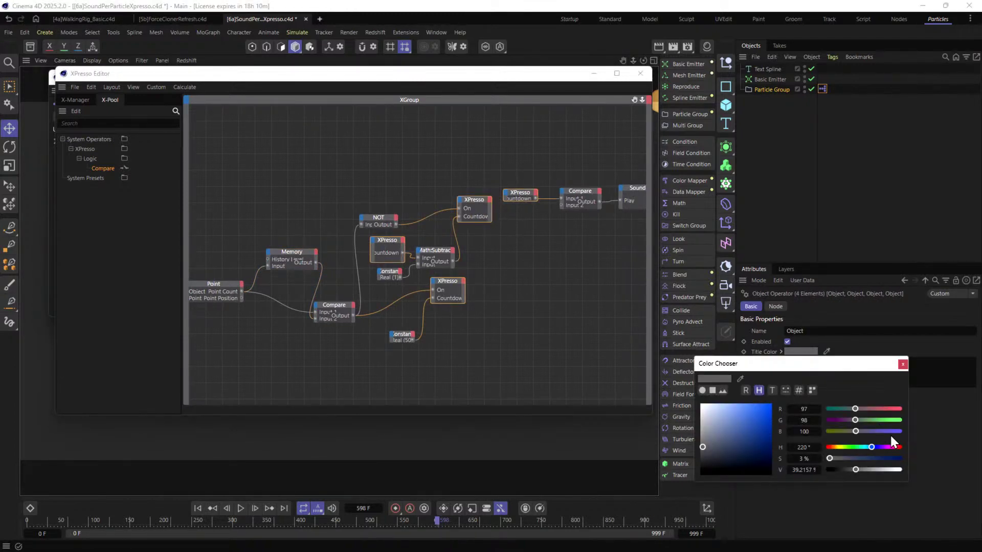
click(894, 432)
click(837, 420)
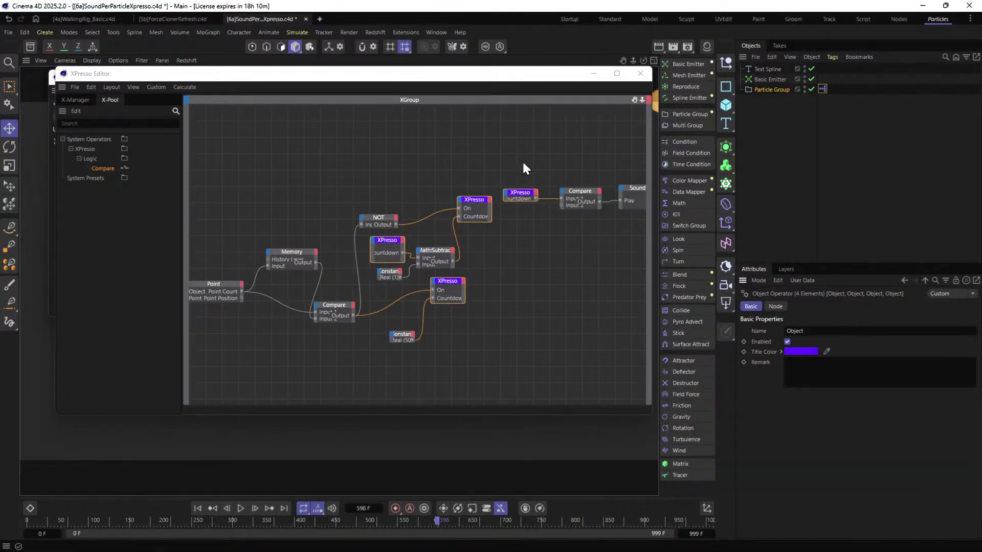
Give the Sound node a cyan title color.
middle_drag(466, 231, 440, 231)
click(611, 198)
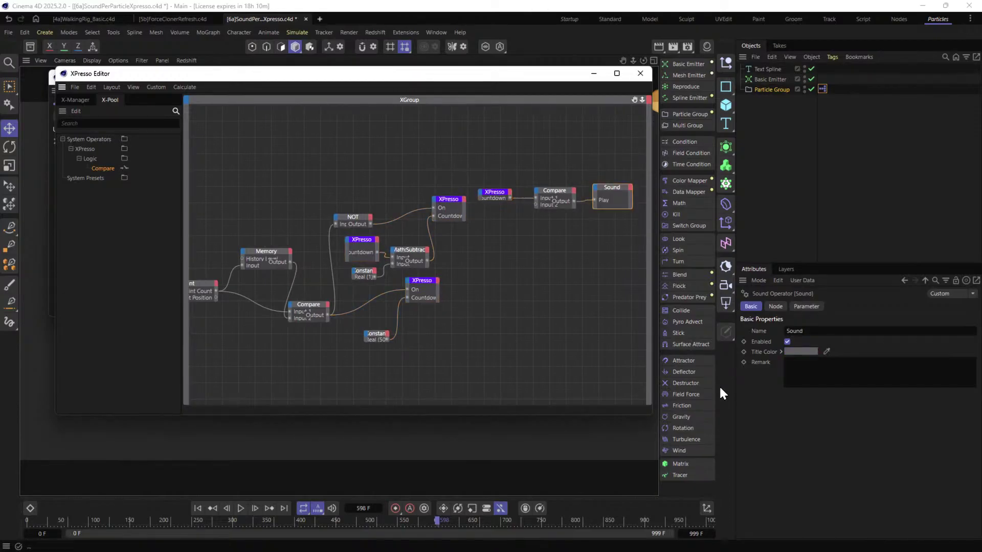
click(801, 351)
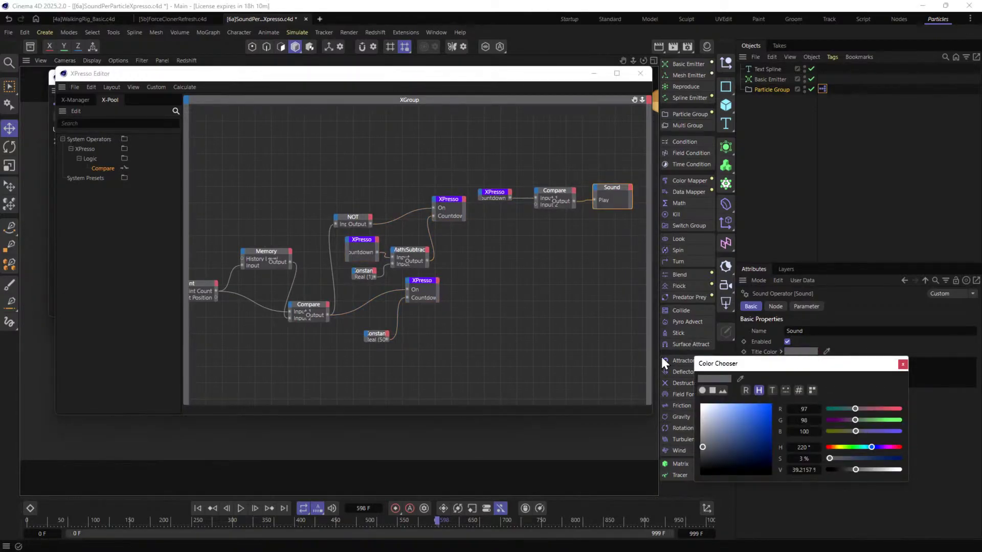
drag(754, 429, 771, 409)
click(894, 420)
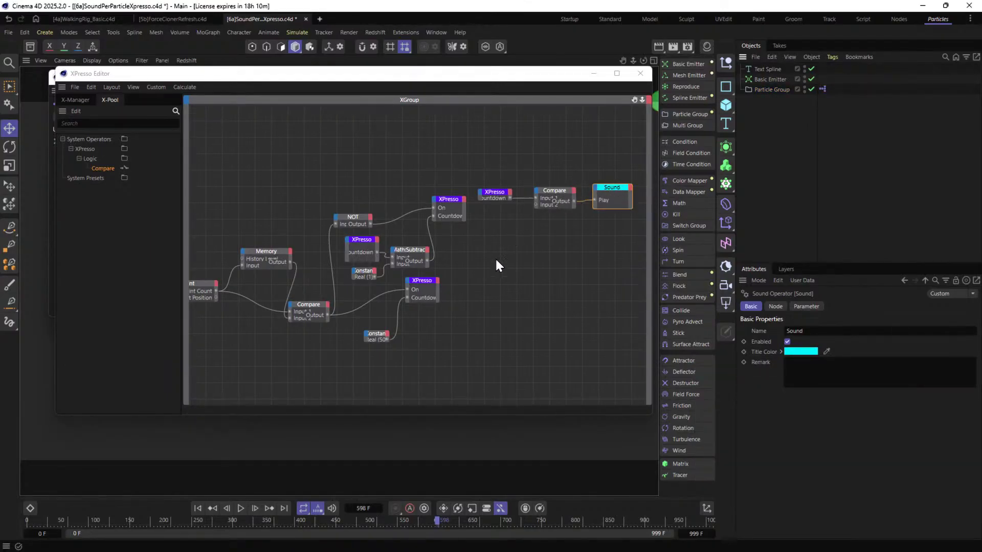
Give both Constant nodes a pale green title color of about RGB 158, 205, 159.
click(364, 272)
ctrl+click(383, 336)
click(805, 352)
drag(869, 420, 885, 421)
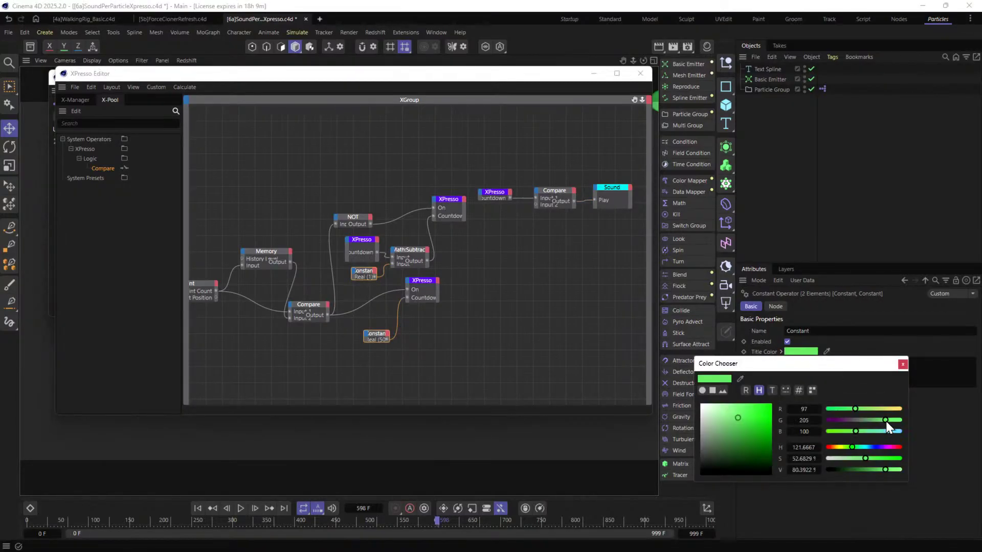
drag(880, 457, 844, 459)
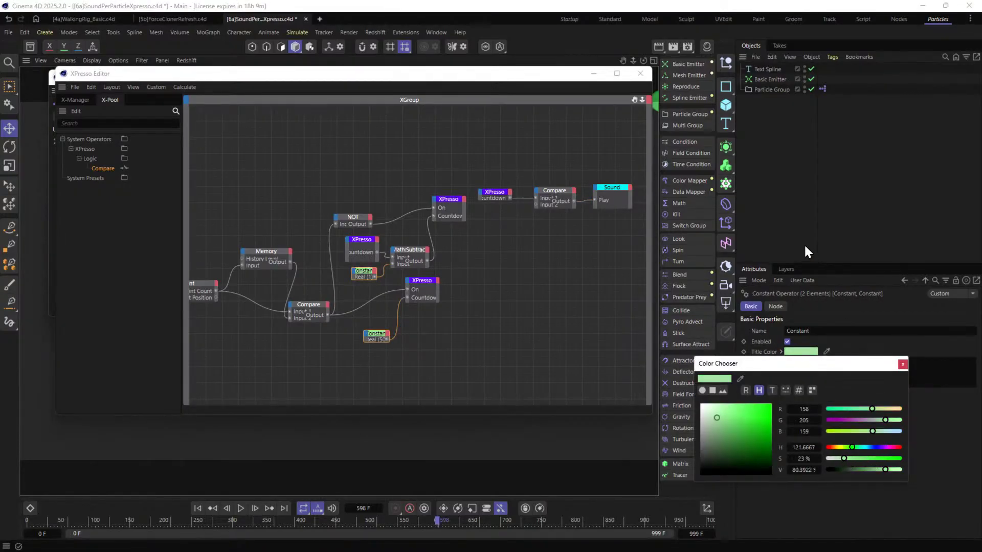
Maximize the XPresso Editor and move the Particle Group node a little farther from the Point node.
middle_drag(363, 309, 394, 280)
double_click(375, 74)
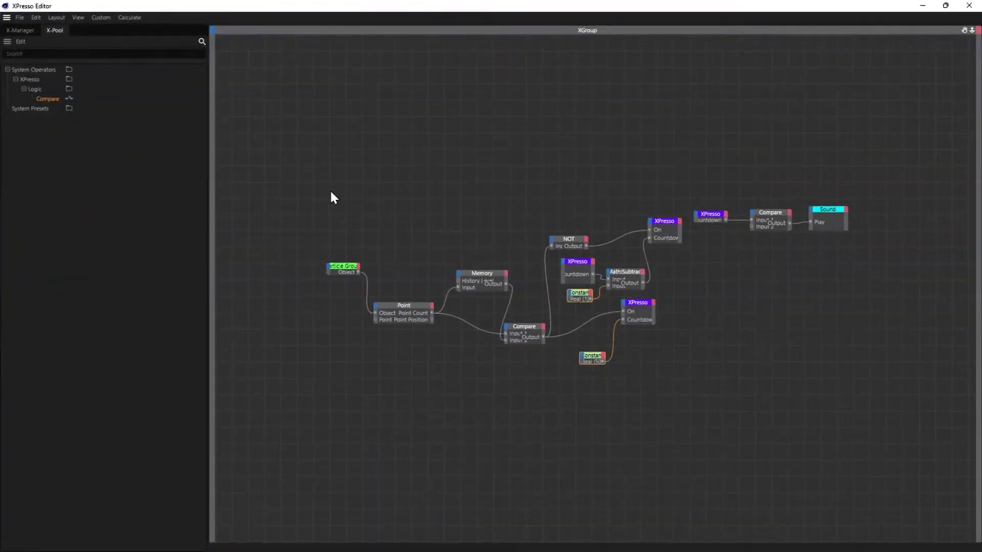
drag(351, 268, 335, 278)
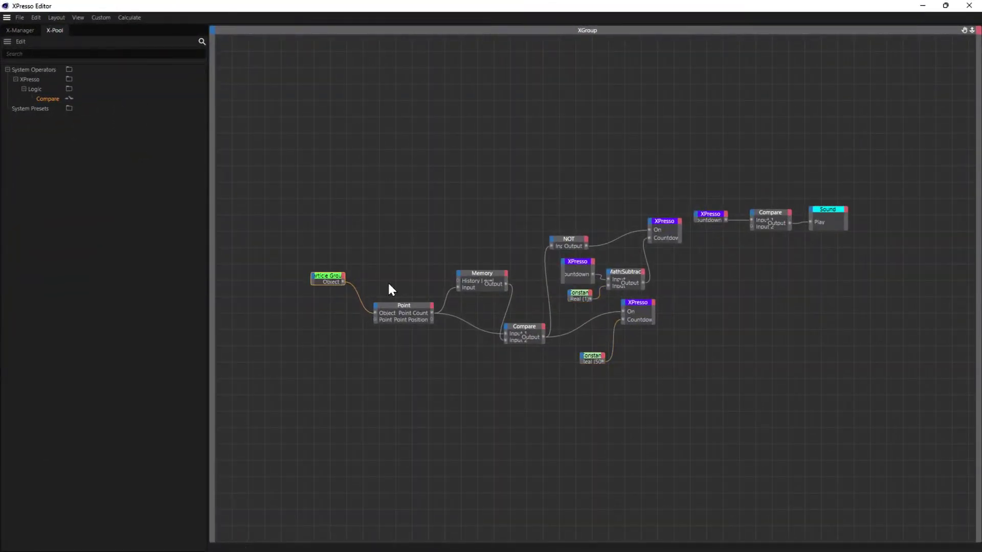
click(575, 297)
click(596, 354)
click(828, 220)
drag(697, 6, 429, 15)
Spread the Particle Group, Point, Memory and first Compare nodes away from the countdown nodes and make the Memory node taller.
drag(346, 251, 438, 328)
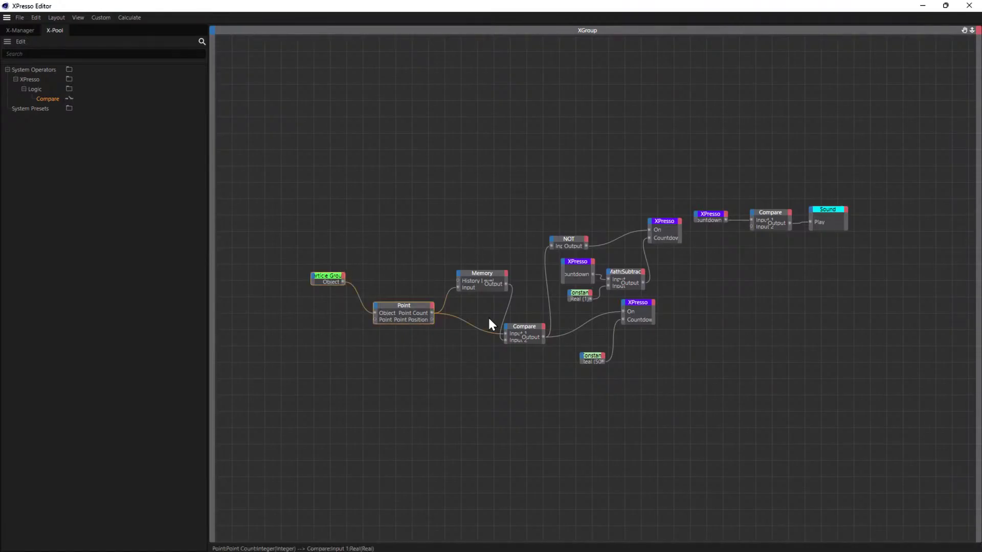
drag(491, 285, 427, 298)
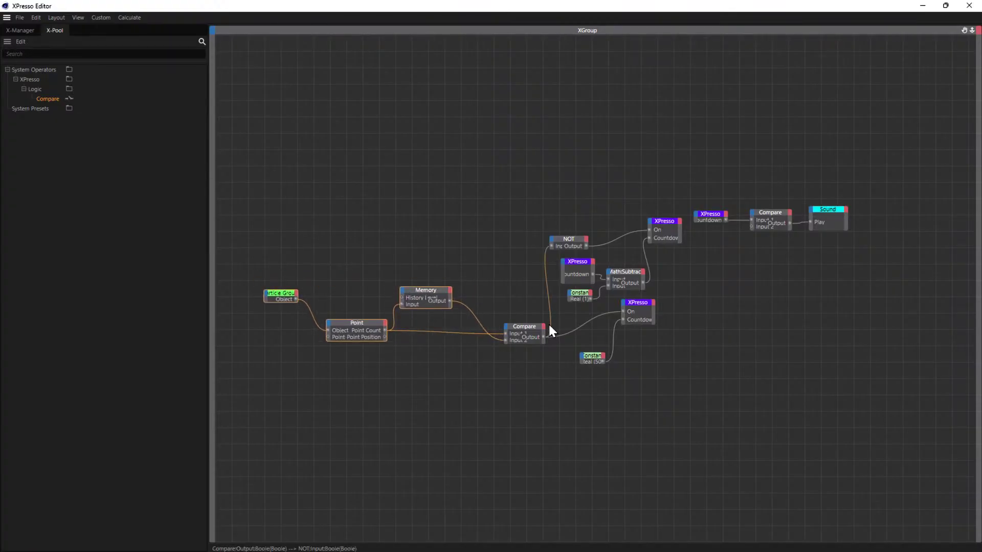
drag(526, 331, 512, 331)
drag(510, 331, 516, 331)
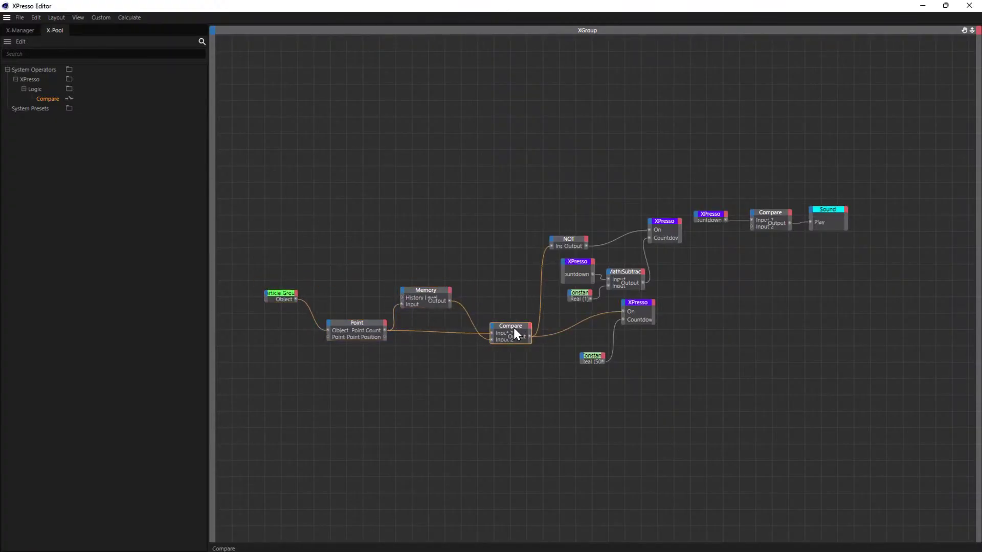
drag(422, 289, 429, 273)
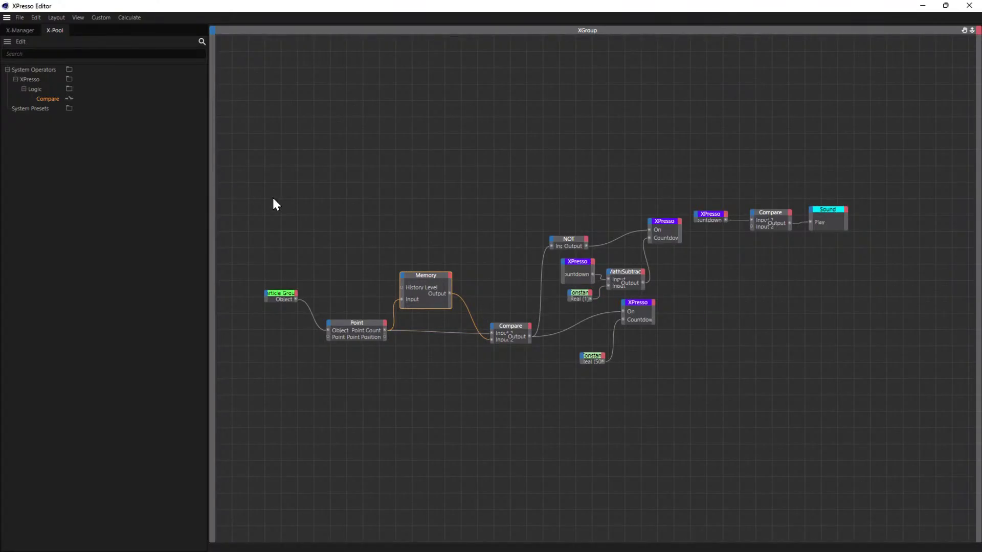
Move the entire node network higher in the graph, keeping the XPresso node that feeds the Subtract node expanded.
middle_drag(386, 208, 370, 174)
drag(285, 114, 864, 404)
drag(561, 241, 566, 156)
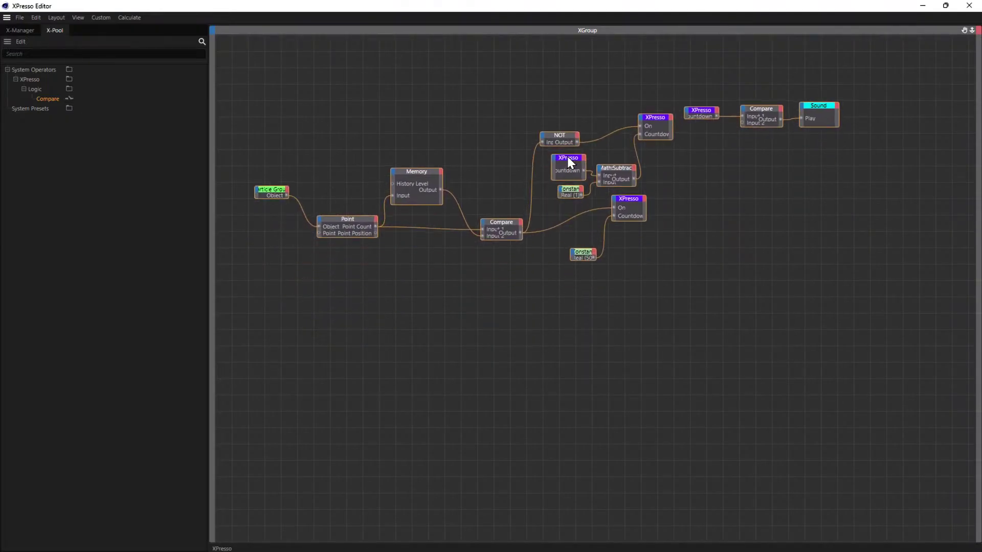
double_click(567, 156)
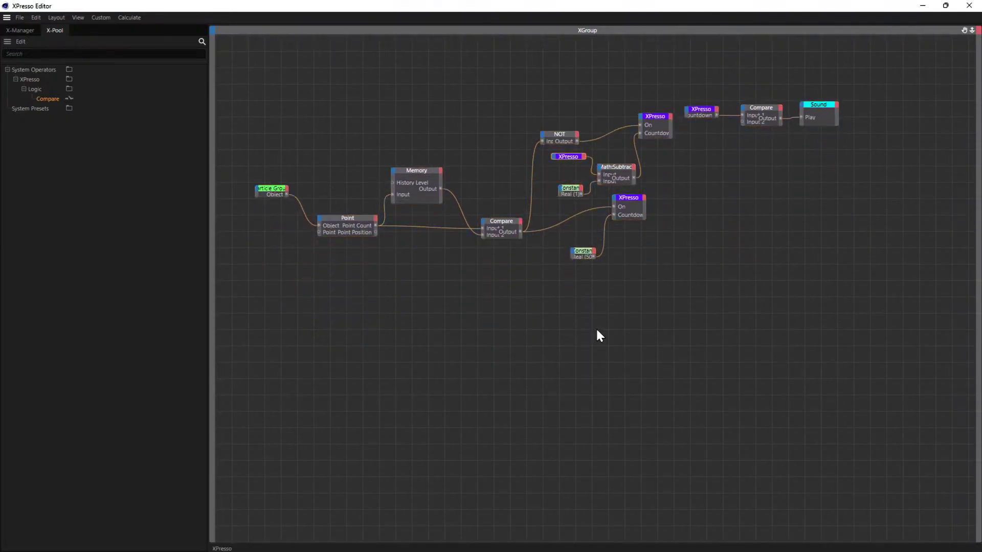
double_click(571, 156)
Shift the first Compare node closer to the Memory node and place an unconnected copy of it just below.
click(418, 171)
click(501, 226)
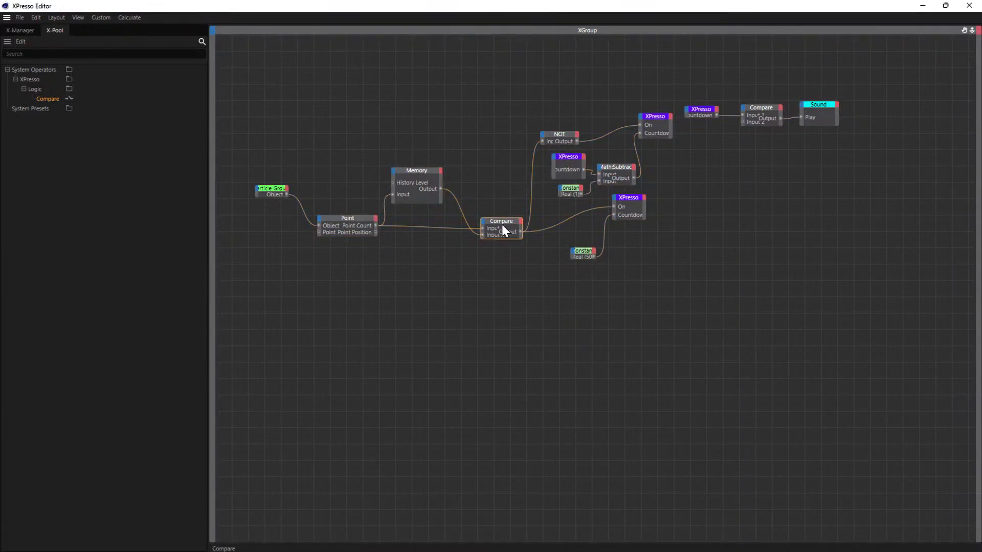
drag(508, 228, 509, 256)
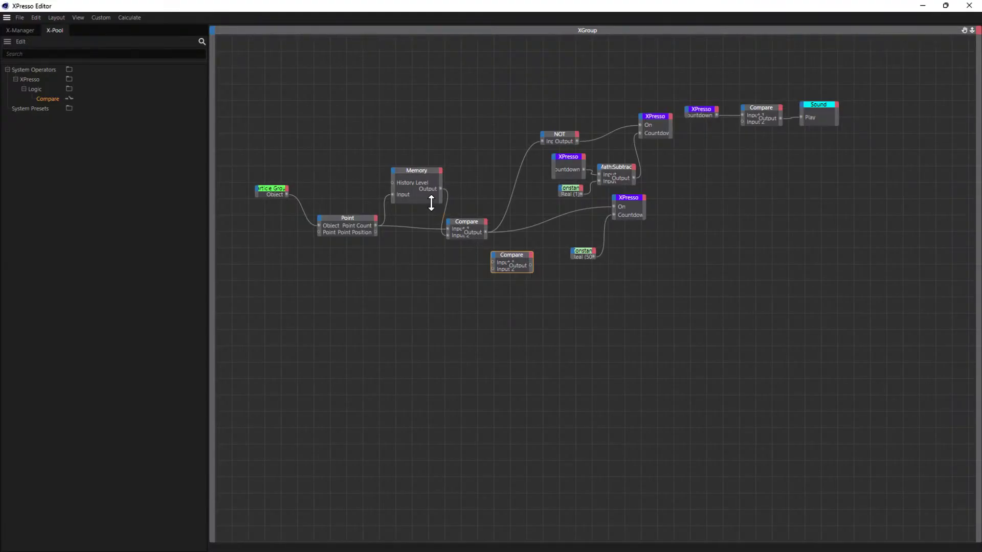
Duplicate the complete node network, including the spare Compare node, and place the copy below the original.
click(492, 231)
drag(851, 72, 326, 295)
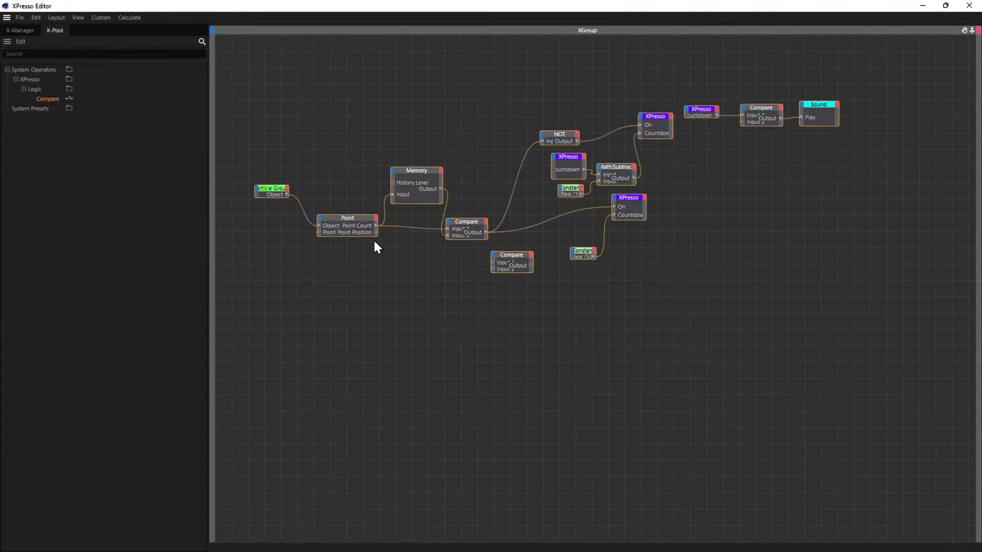
ctrl+drag(414, 189, 420, 375)
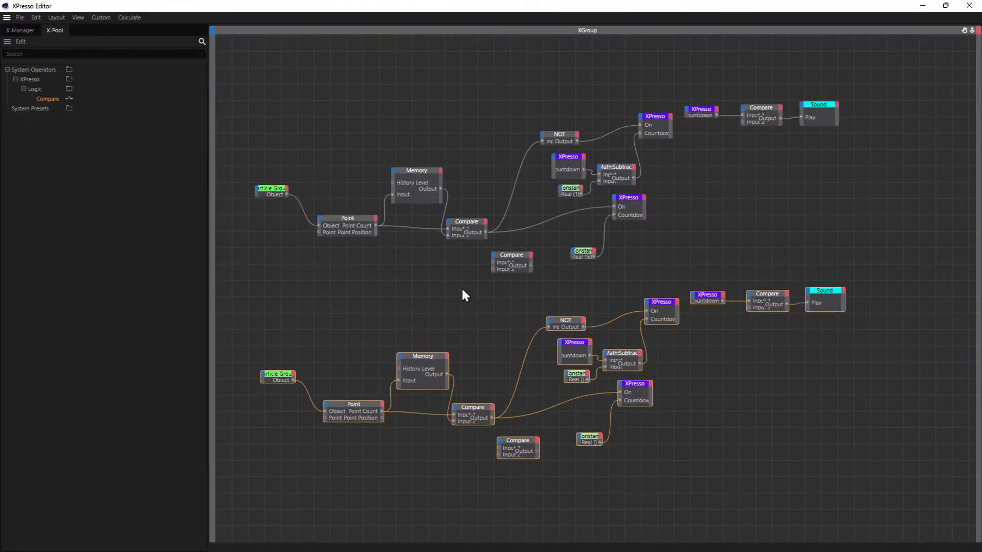
click(535, 450)
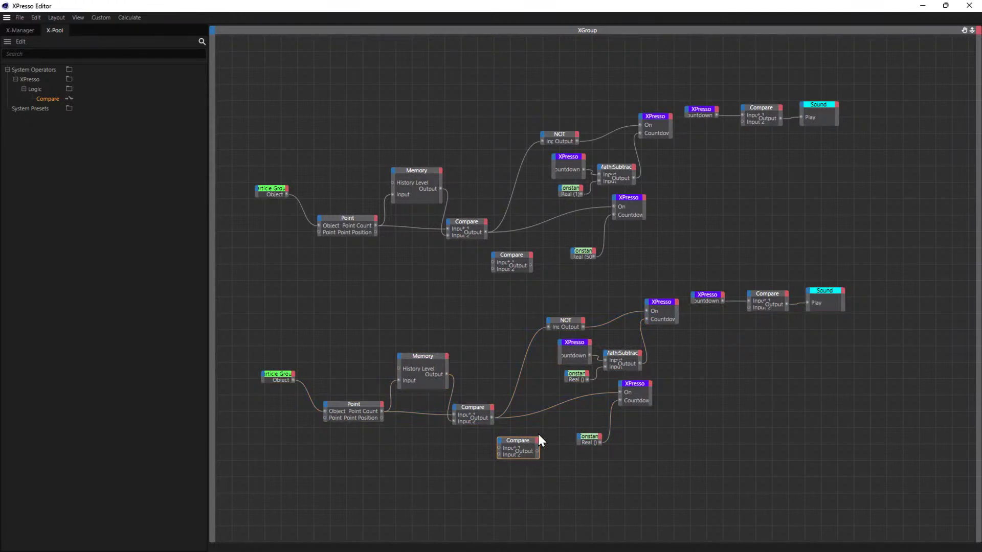
drag(846, 82, 818, 158)
click(826, 305)
click(818, 115)
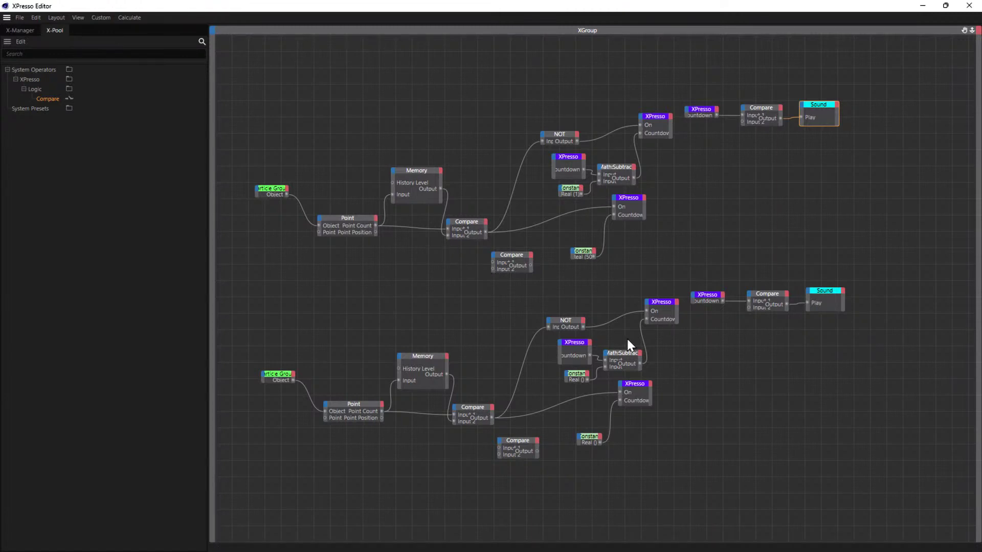
click(513, 275)
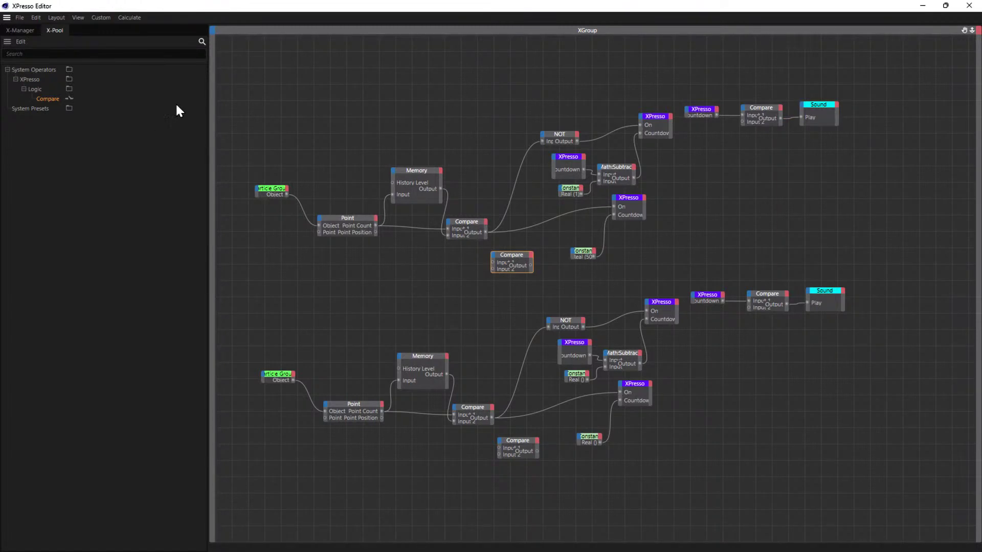
click(72, 54)
click(513, 446)
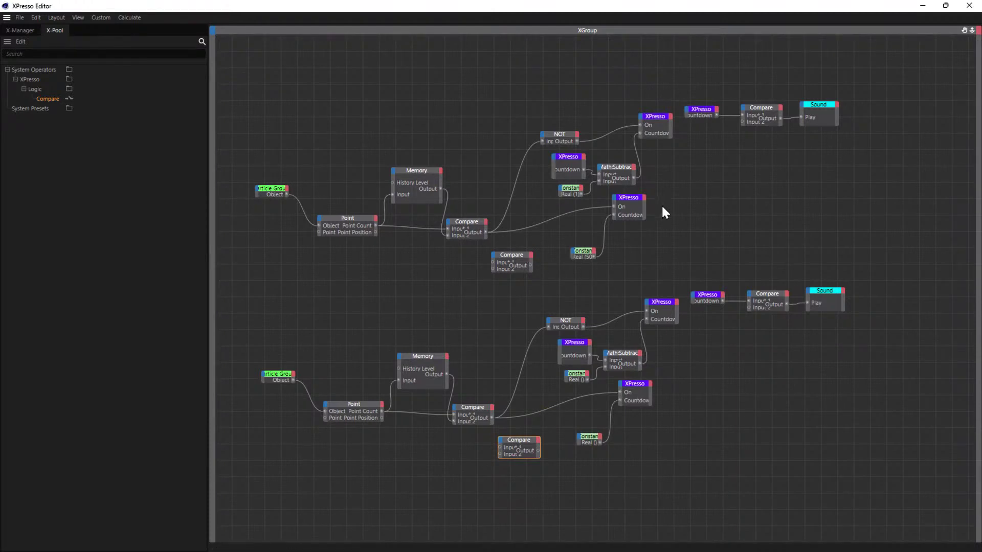
drag(517, 255, 515, 264)
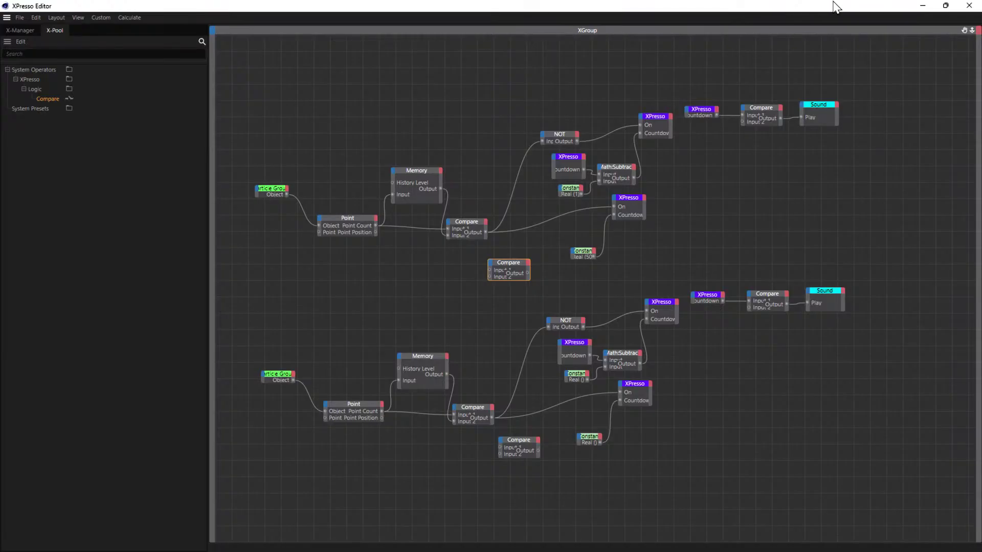
Close the XPresso Editor, cancel the quit request and save the scene.
click(968, 6)
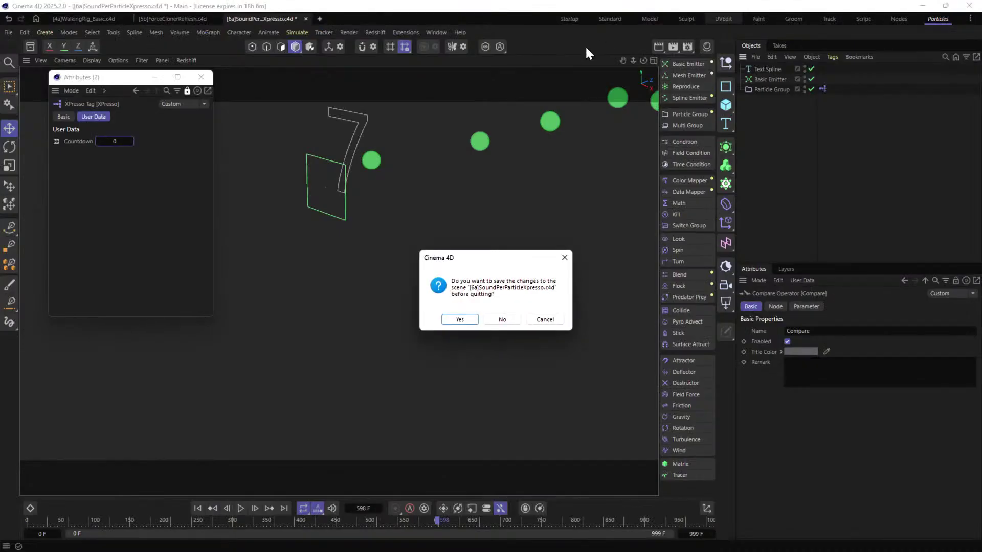
click(552, 319)
key(ctrl+s)
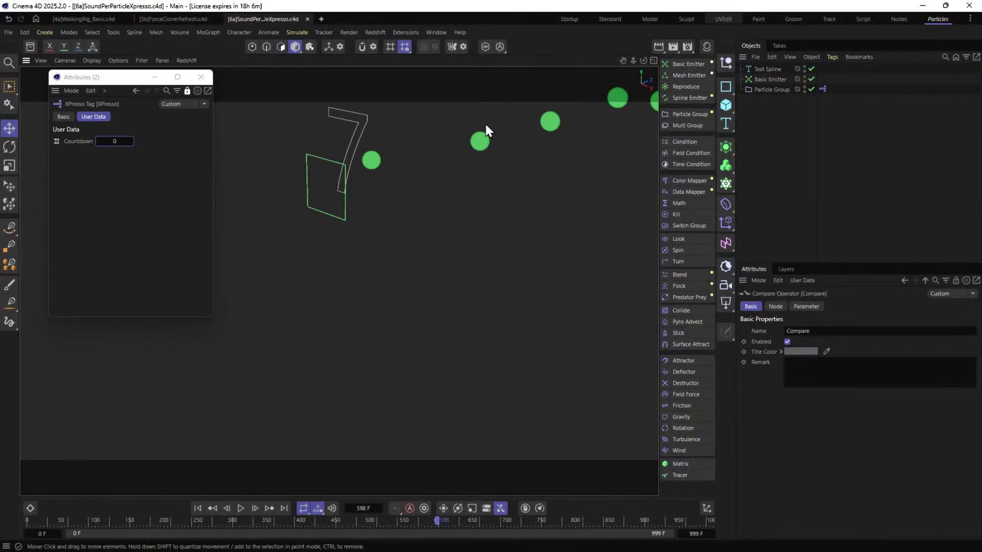
Delete the duplicated lower network and the unconnected Compare nodes from the Particle Group's XPresso, and save the scene.
double_click(822, 89)
drag(862, 285, 276, 506)
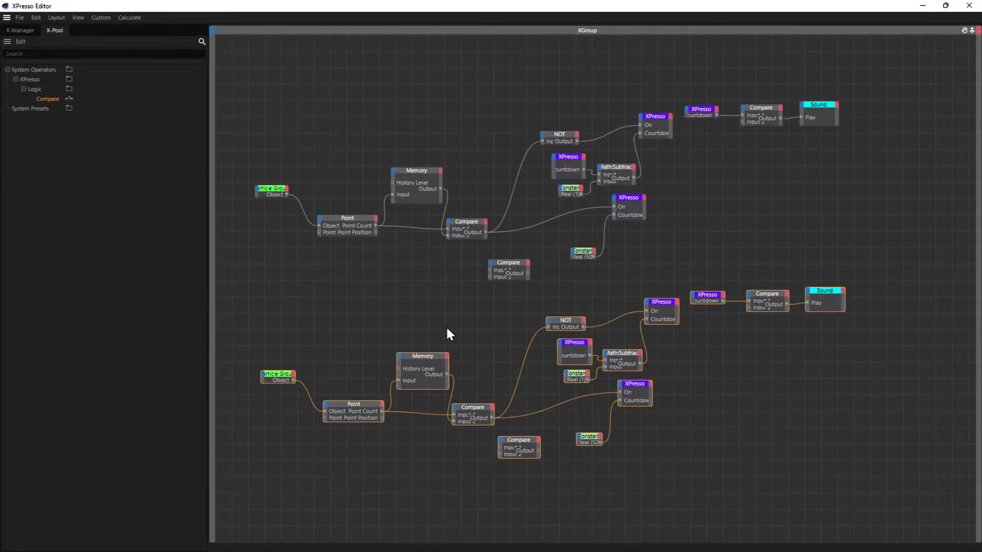
key(Delete)
click(490, 269)
key(Delete)
click(969, 6)
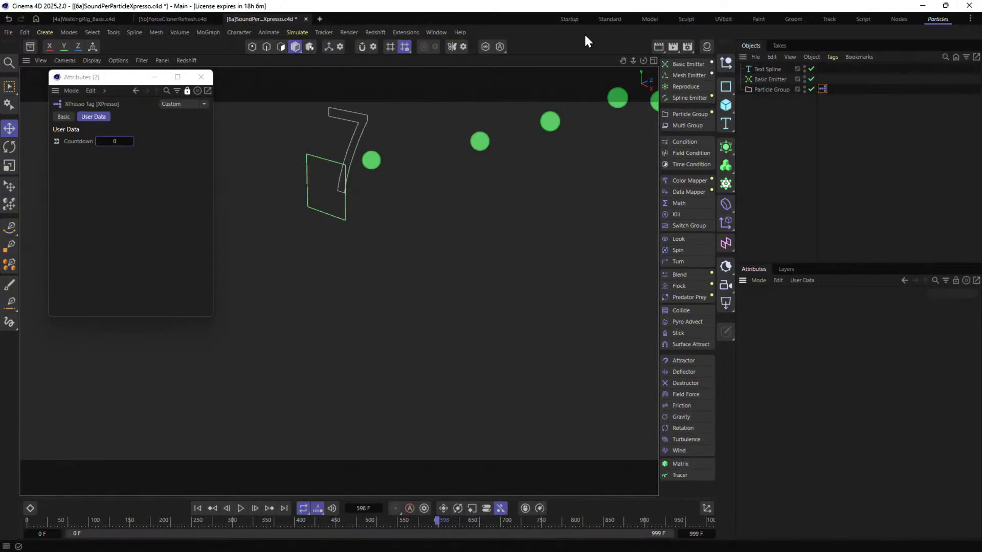
key(ctrl+s)
Open the render settings and examine the Output, Save and compositing project file options for the Redshift renderer.
key(ctrl+b)
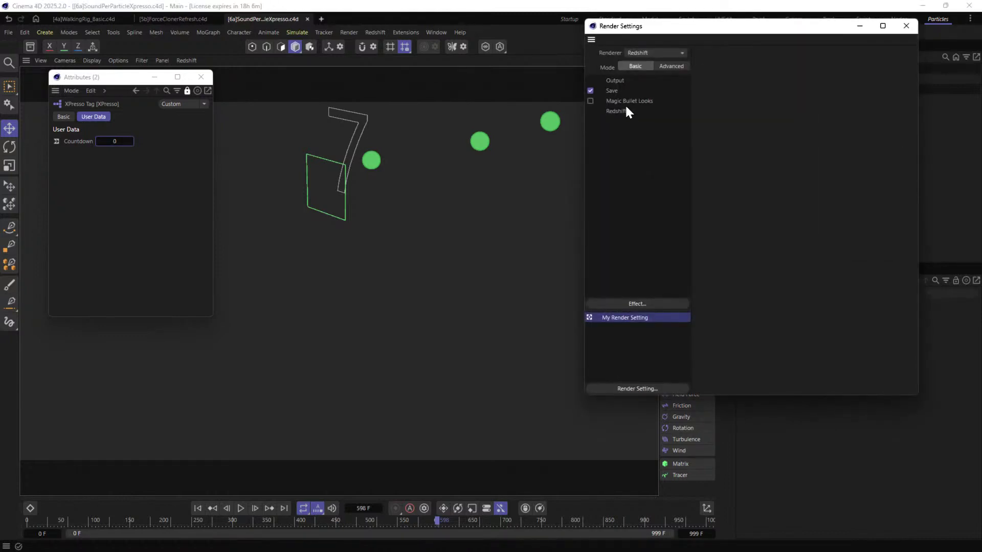
click(616, 81)
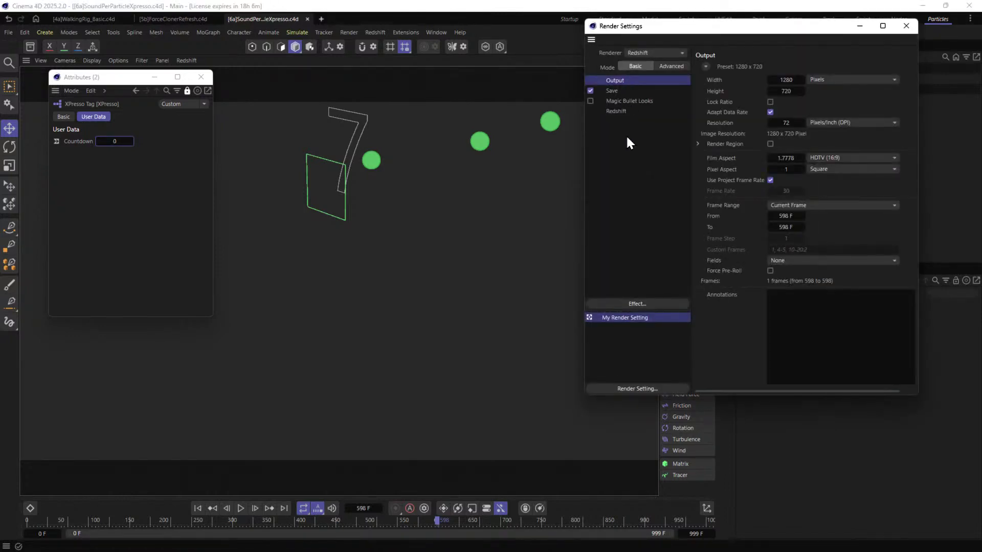
click(614, 90)
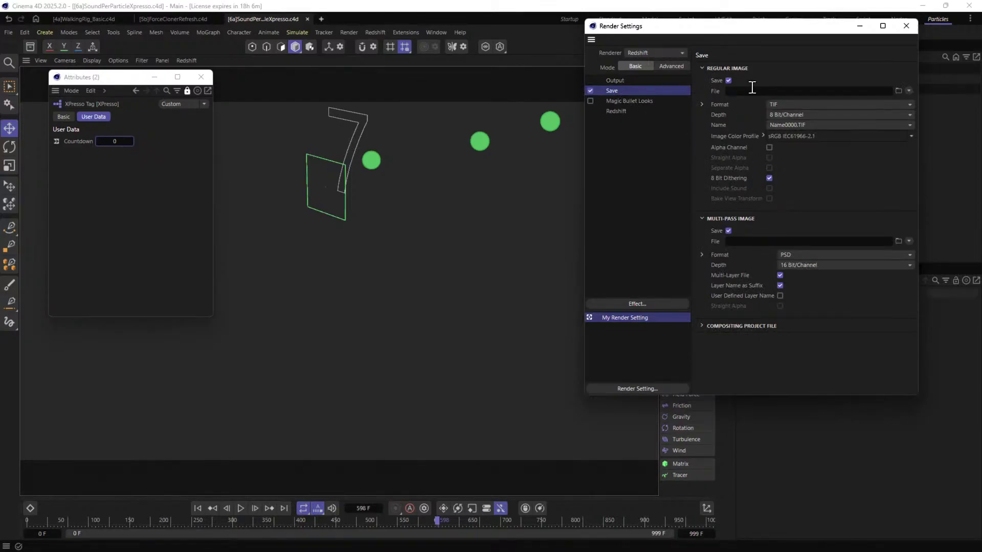
drag(736, 42, 542, 63)
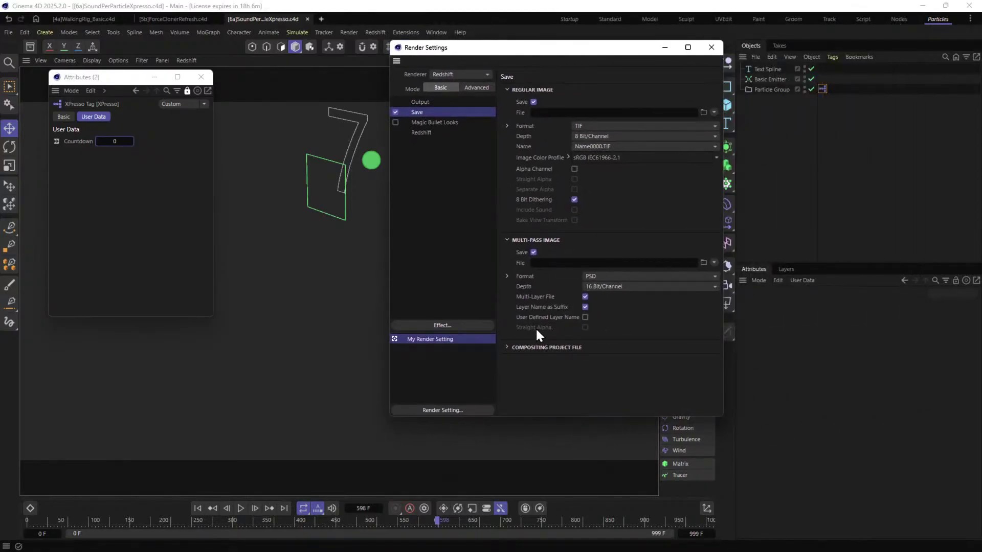
click(523, 347)
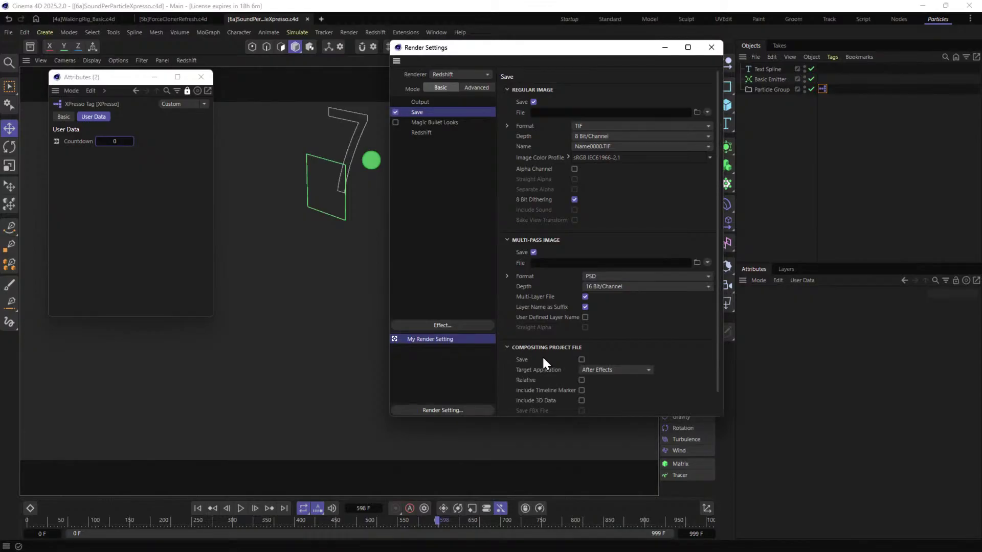
click(528, 348)
click(418, 102)
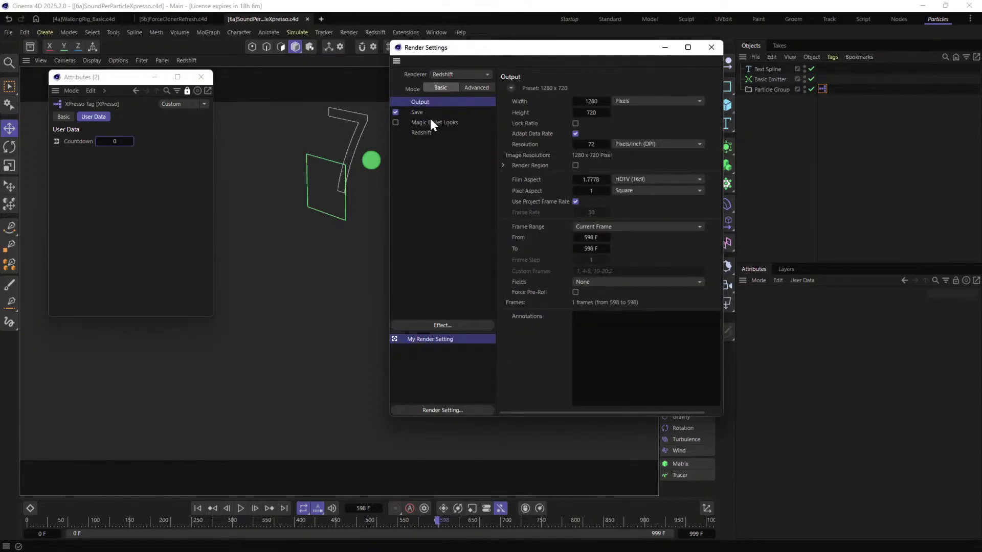
click(454, 76)
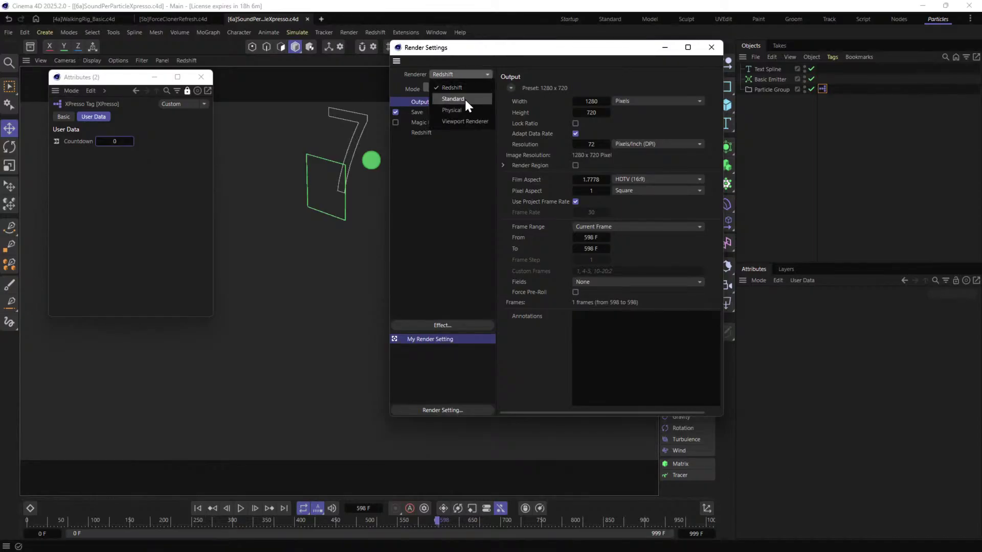
click(464, 97)
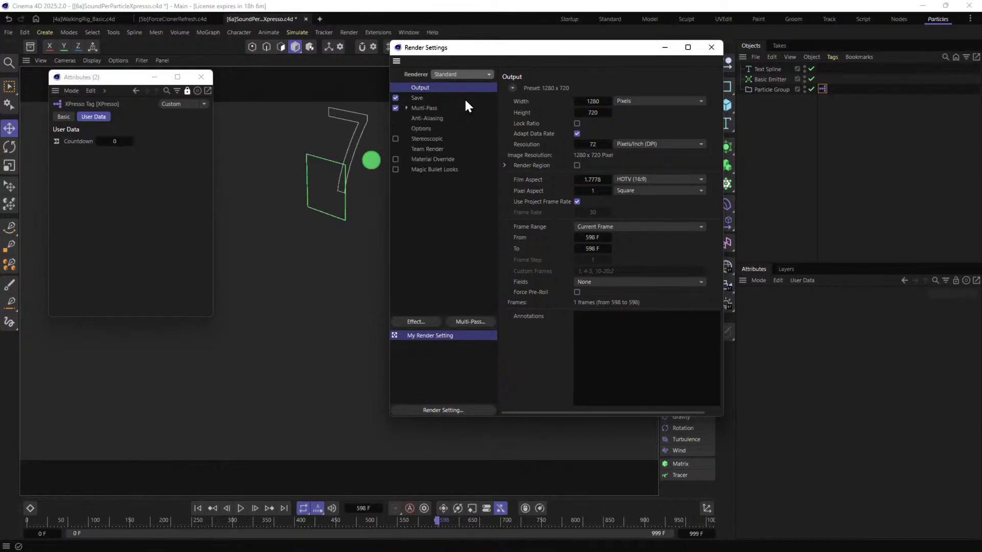
click(427, 99)
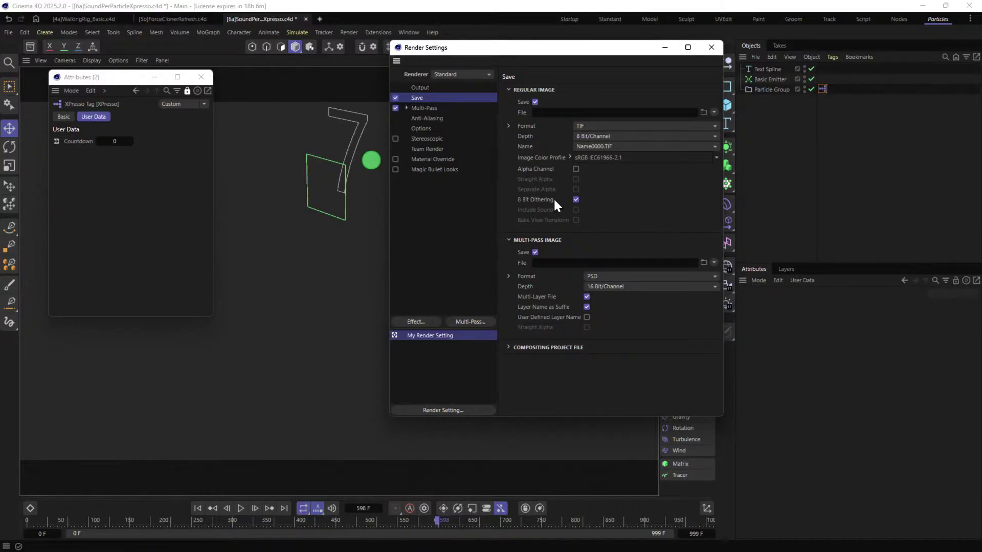
click(450, 75)
click(464, 87)
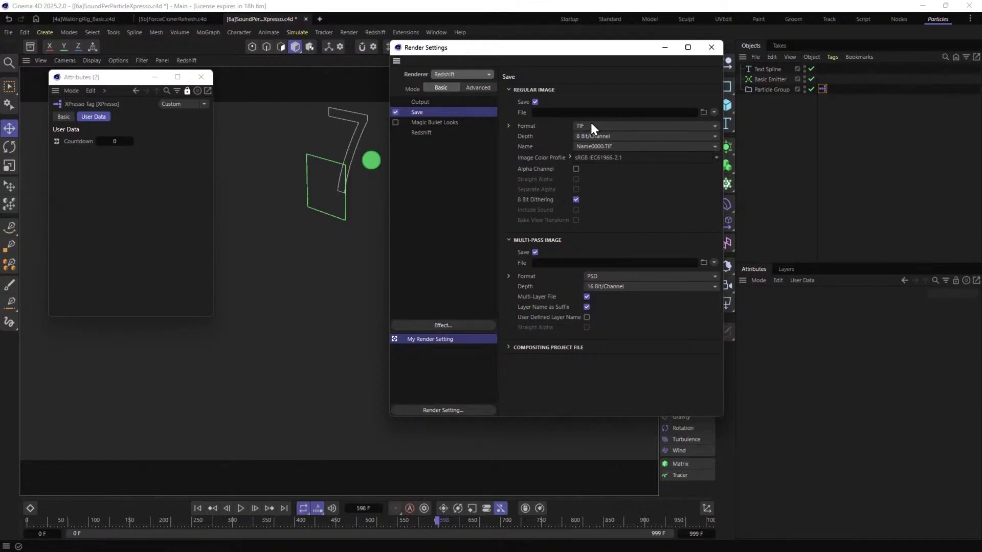
Set the regular image's save format to MP4 with Include Sound enabled and close the render settings.
click(593, 127)
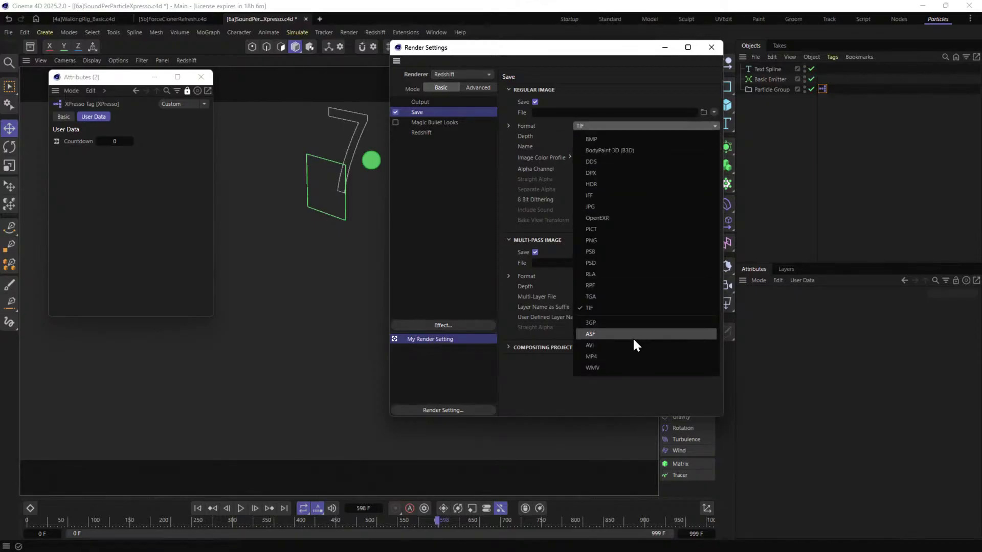
click(603, 355)
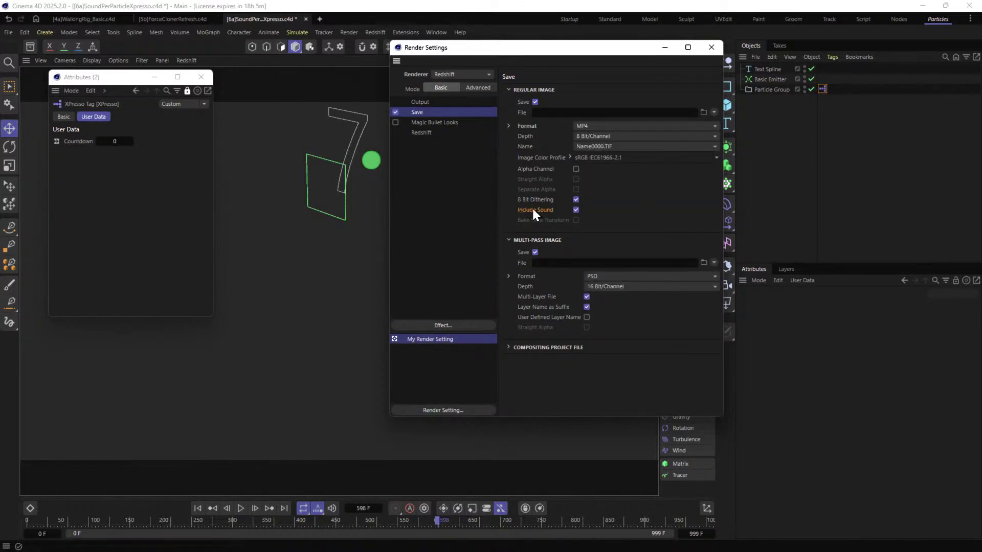
click(575, 209)
click(584, 134)
click(542, 207)
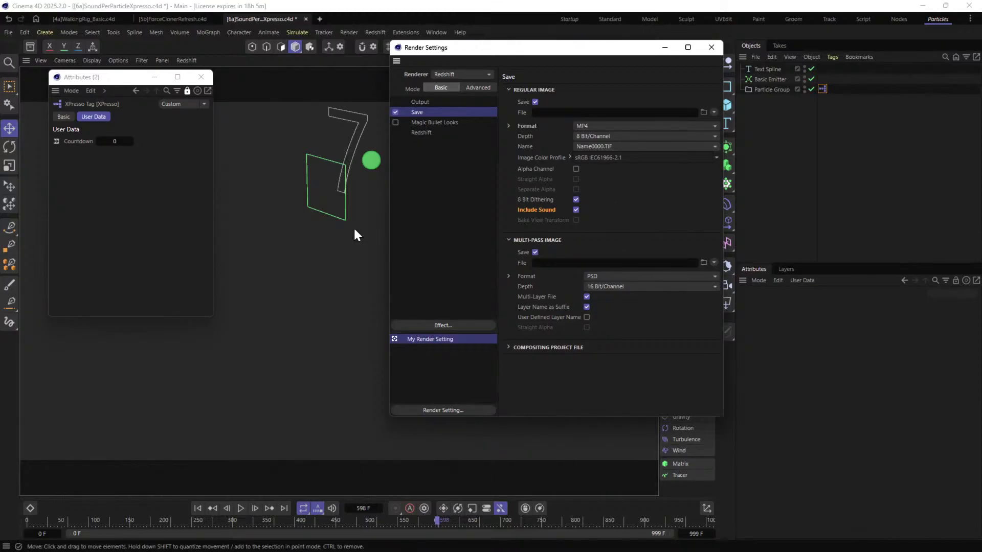
click(703, 47)
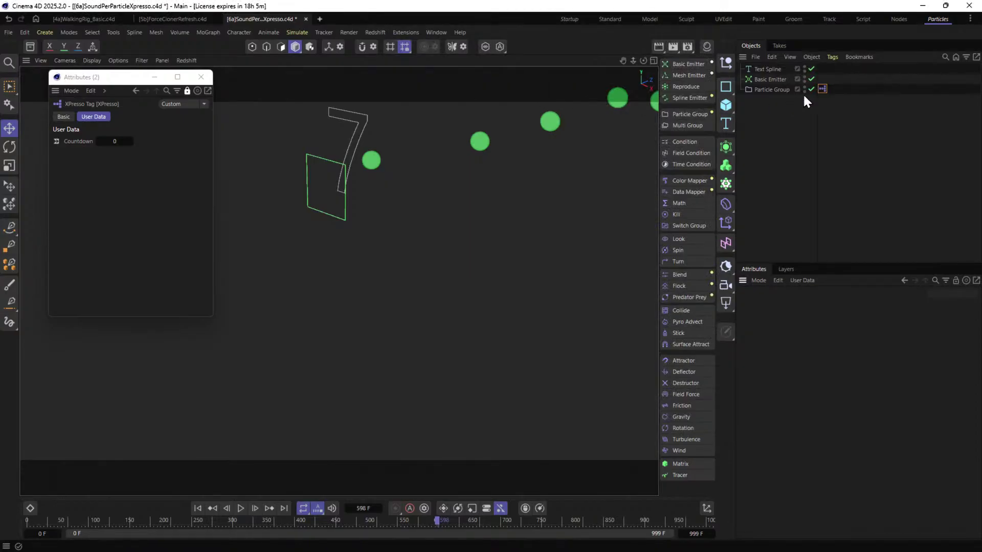
Reopen the Particle Group's XPresso network, search the node pool for "mod" and clear the search.
double_click(822, 89)
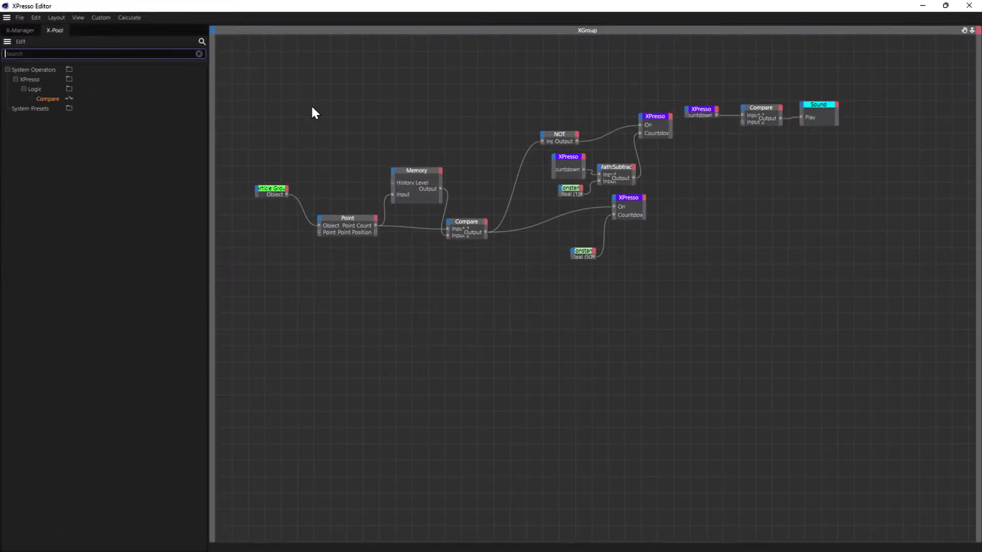
drag(282, 60, 852, 330)
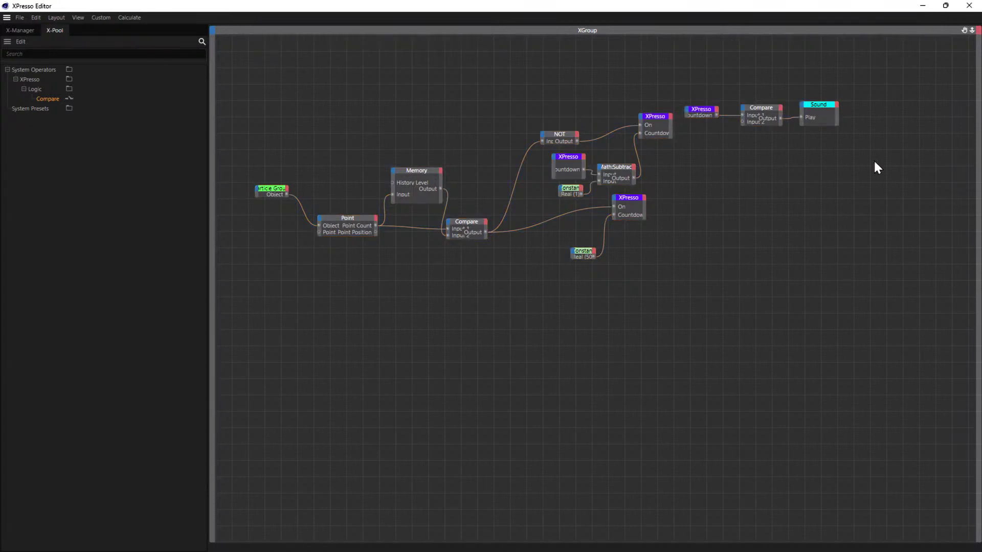
drag(272, 67, 854, 308)
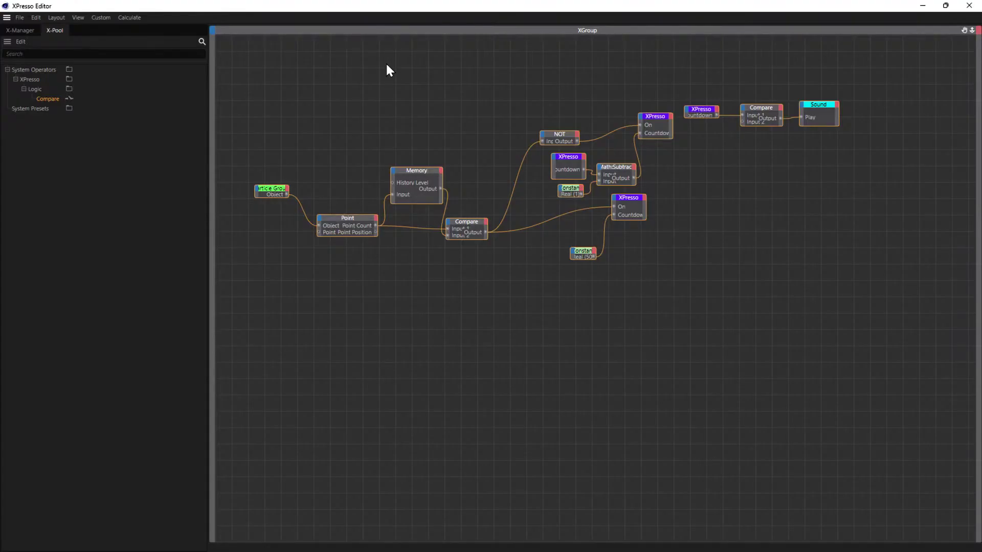
click(73, 55)
text(mod)
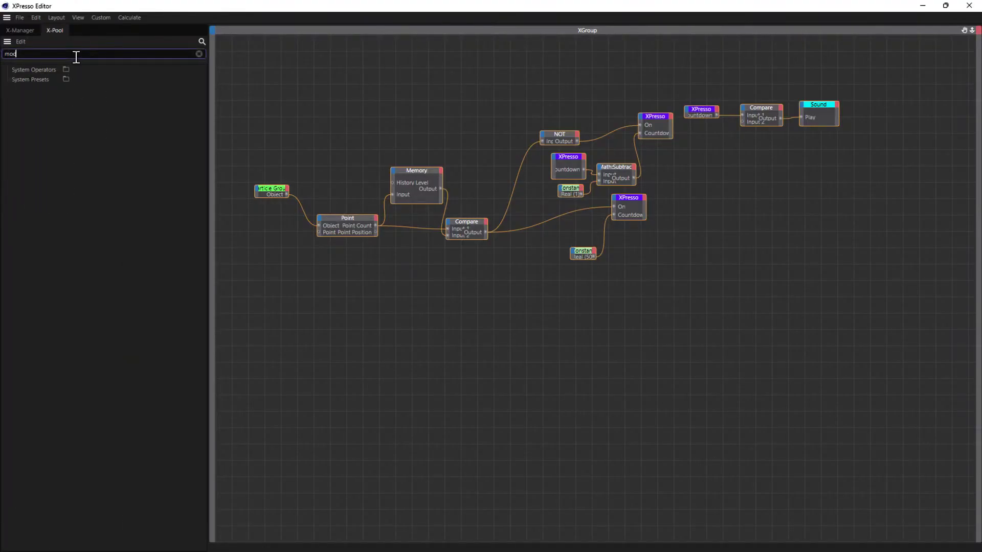
click(198, 54)
click(26, 28)
click(54, 30)
Add an unconnected Math node in the empty area above the Memory node.
click(349, 83)
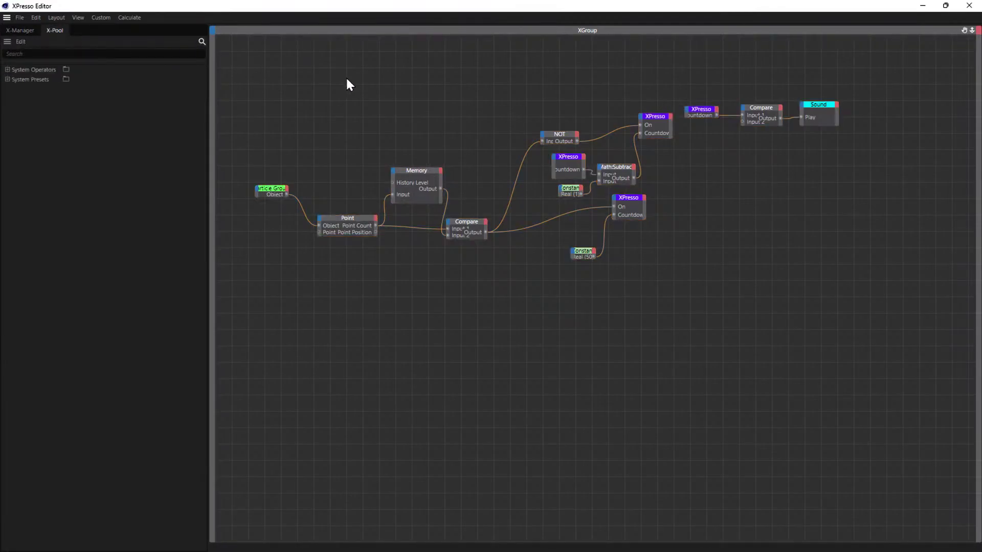
right_click(349, 83)
mouse_move(388, 106)
mouse_move(445, 108)
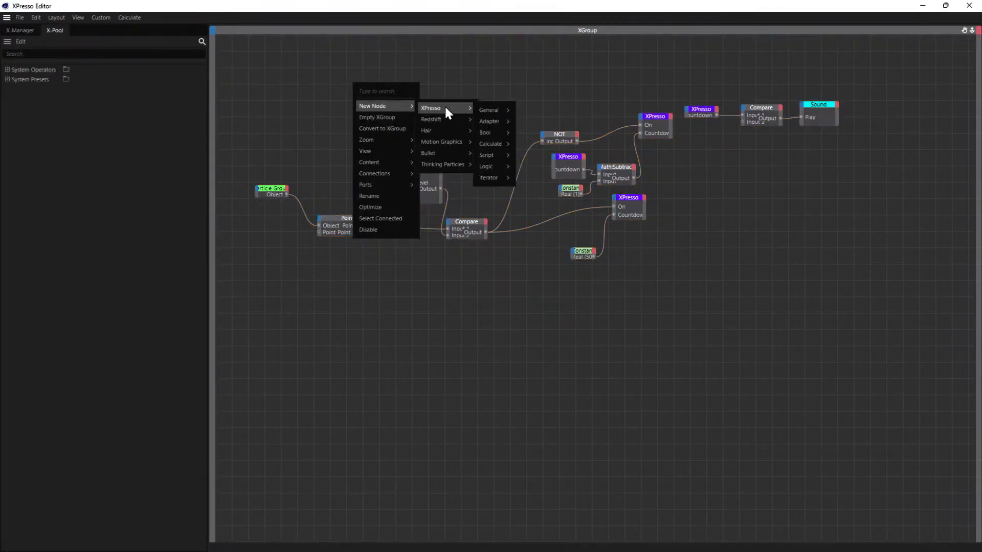
mouse_move(499, 126)
mouse_move(498, 144)
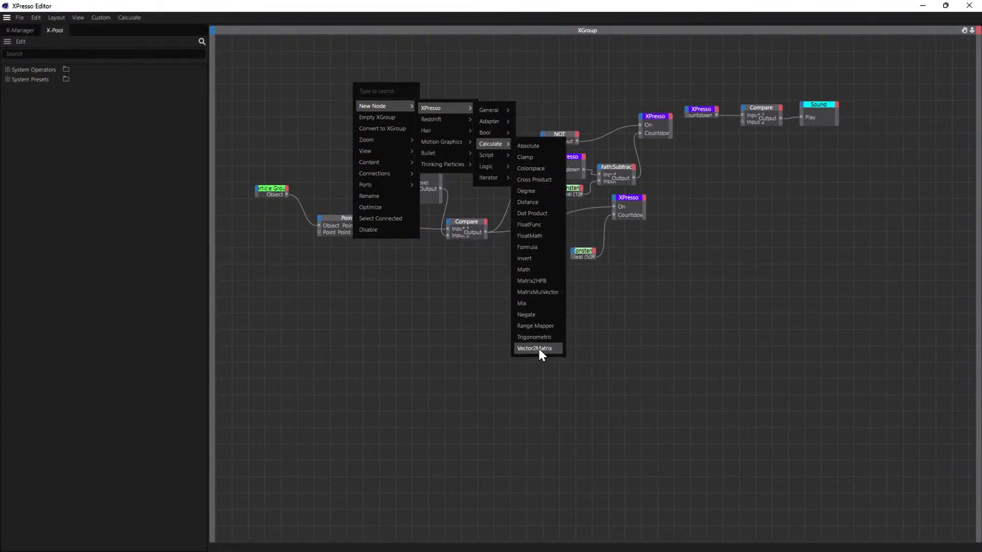
click(539, 271)
Examine the new Math node's Data Type and Function options and close the XPresso Editor.
drag(471, 4, 154, 135)
click(806, 307)
click(782, 307)
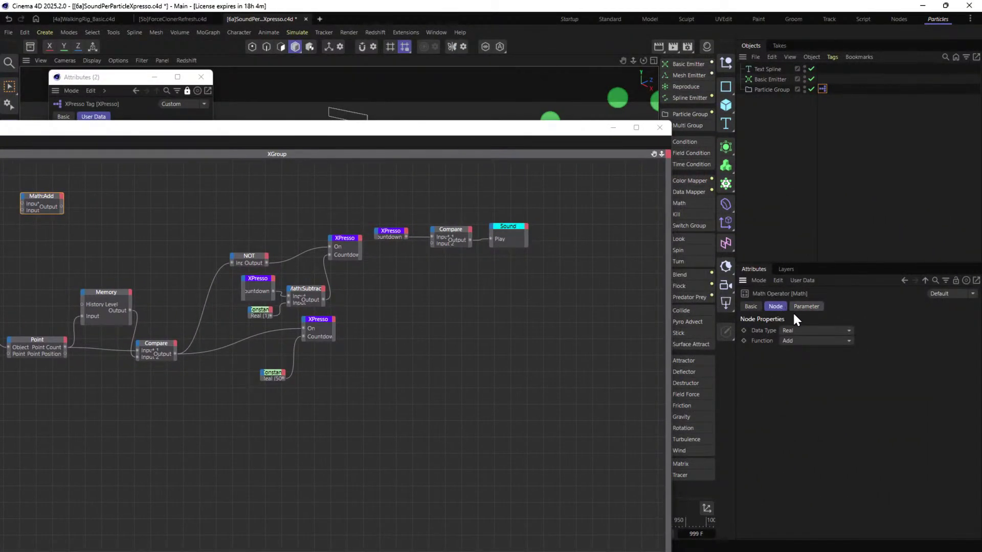
click(802, 330)
click(803, 330)
click(806, 340)
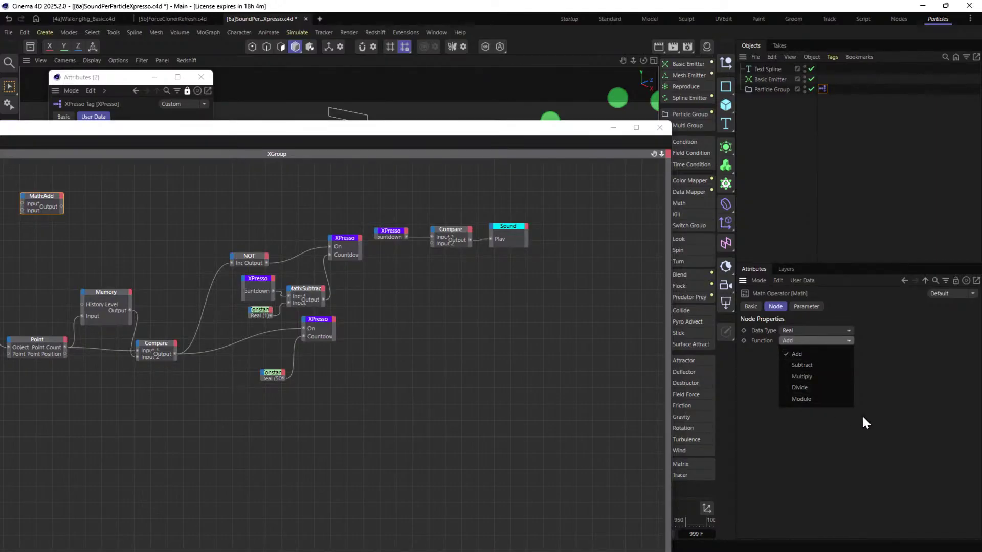
drag(565, 131, 724, 64)
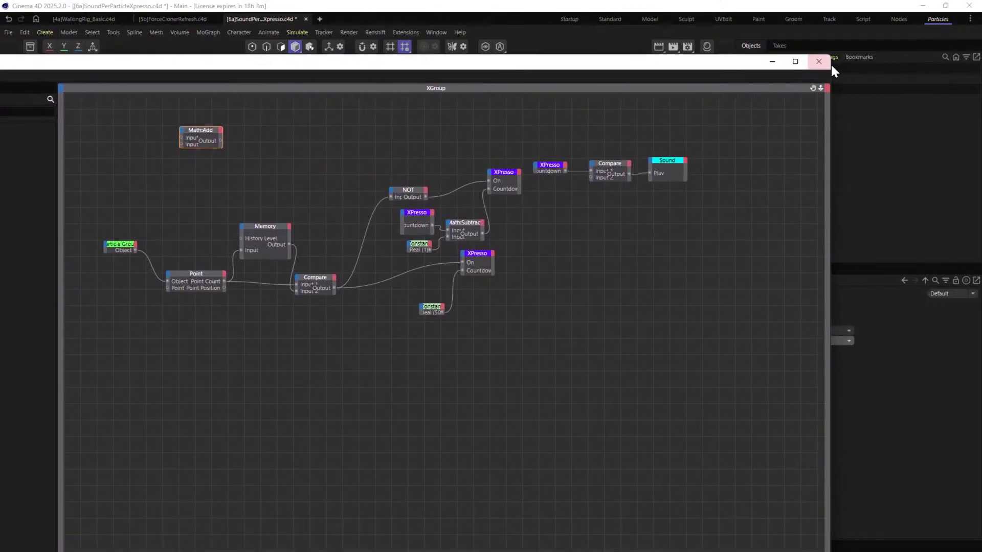
drag(831, 56, 607, 166)
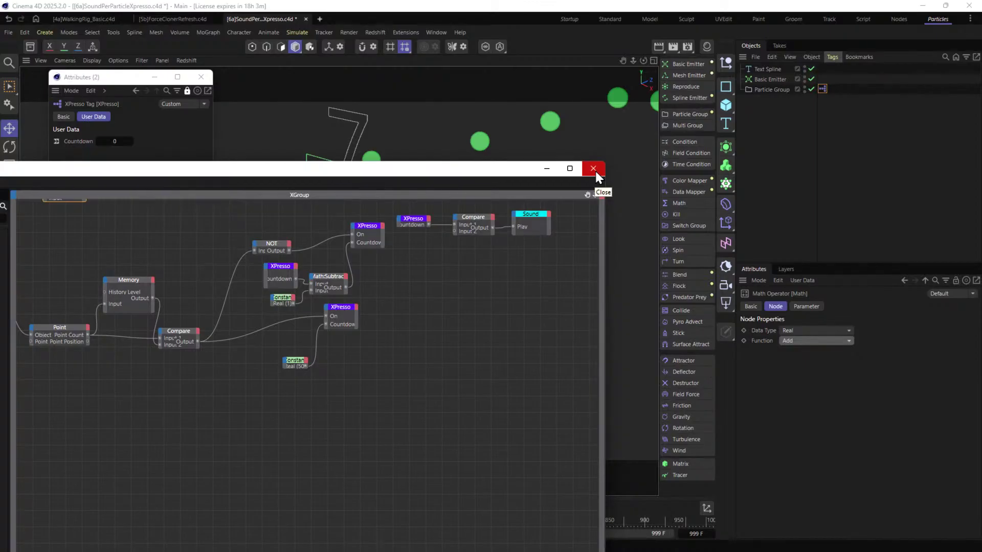
click(595, 169)
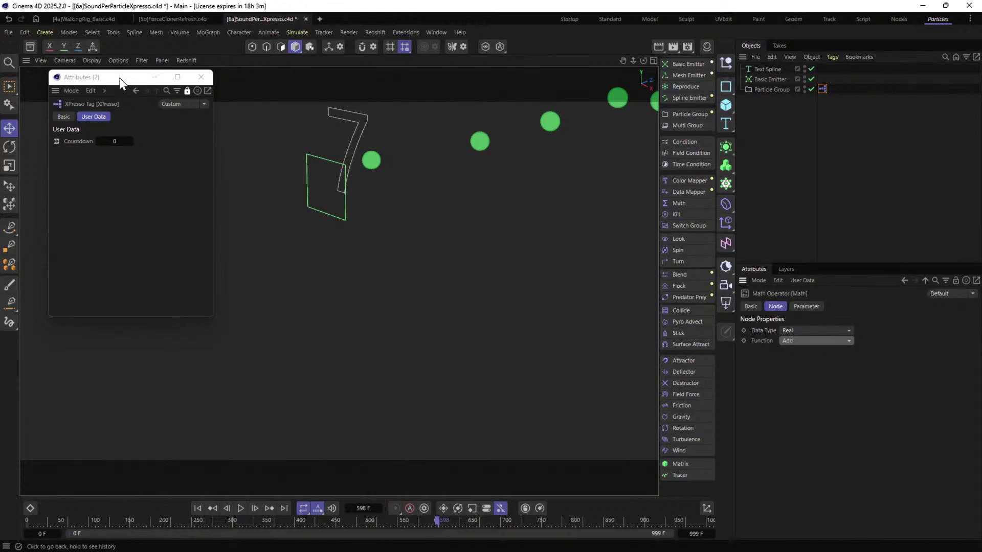
Close the floating Attributes window and reopen the Particle Group's XPresso network.
drag(122, 78, 324, 106)
click(404, 106)
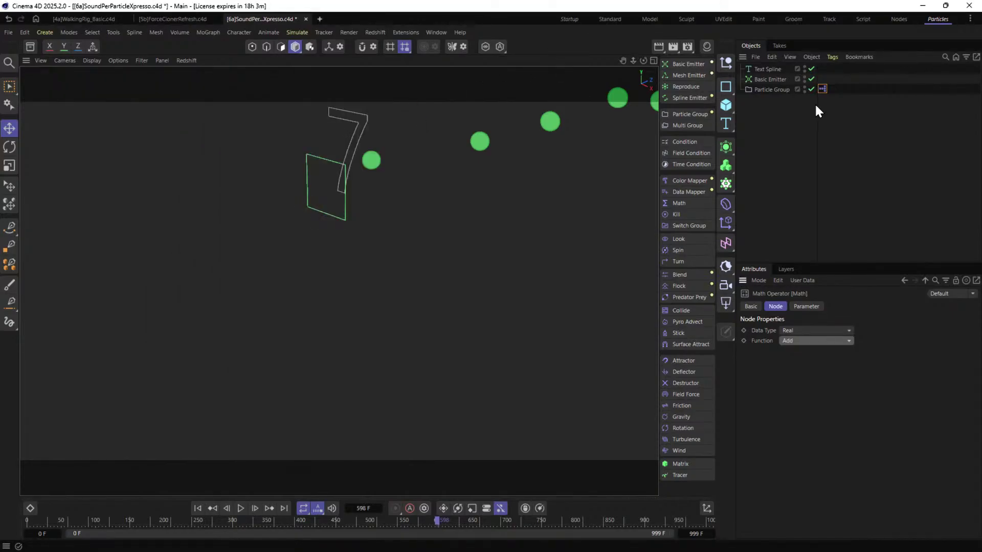
double_click(822, 88)
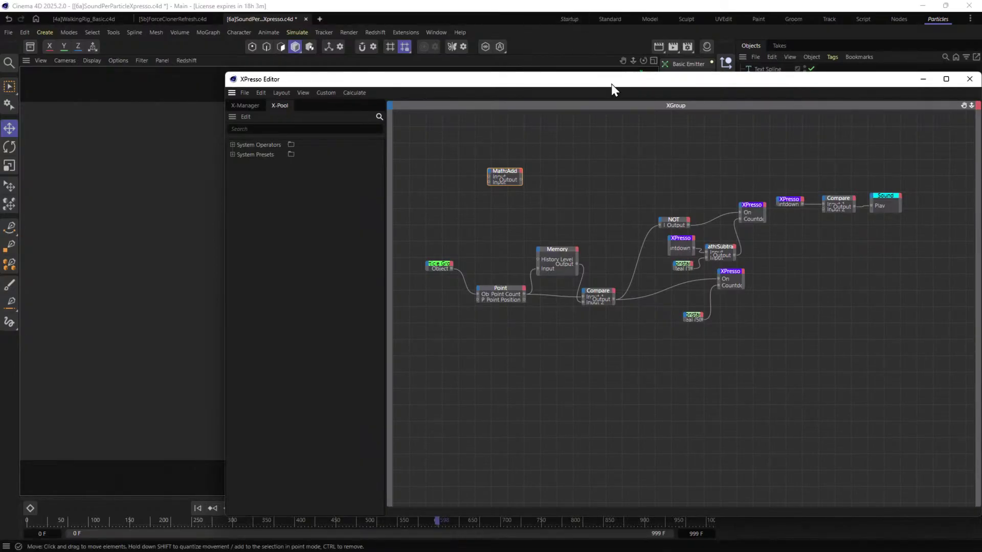
drag(613, 89, 392, 52)
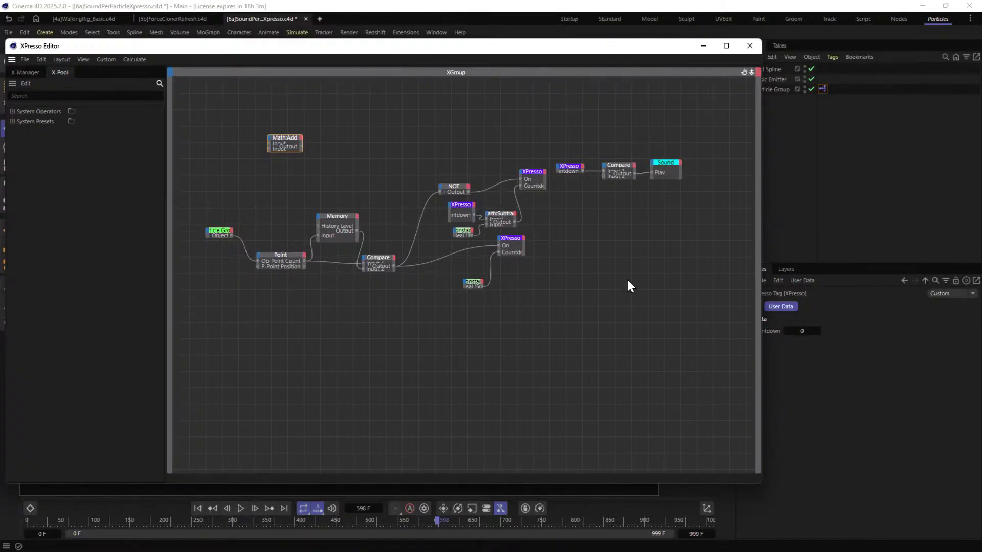
Delete the unconnected Math:Add node above the Memory node.
click(626, 116)
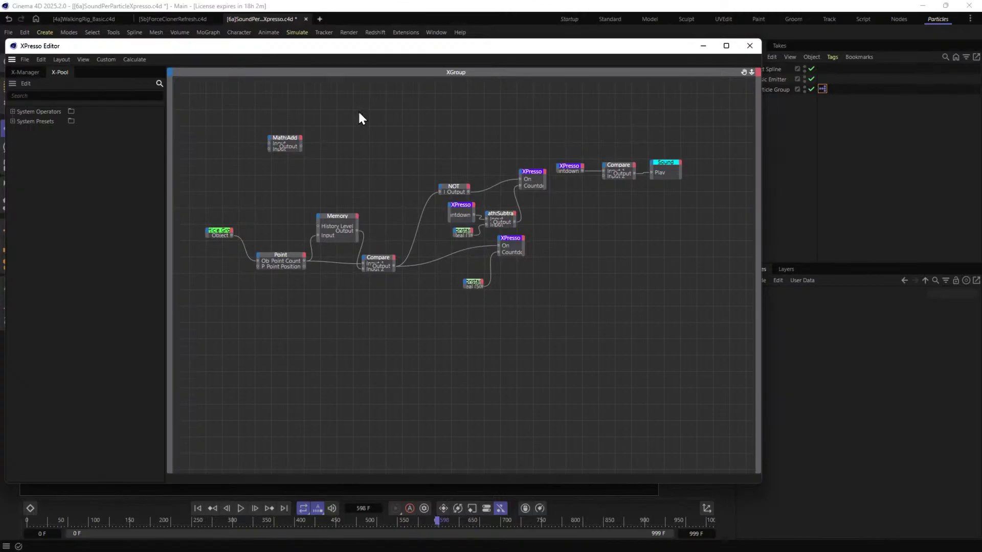
click(284, 144)
key(Delete)
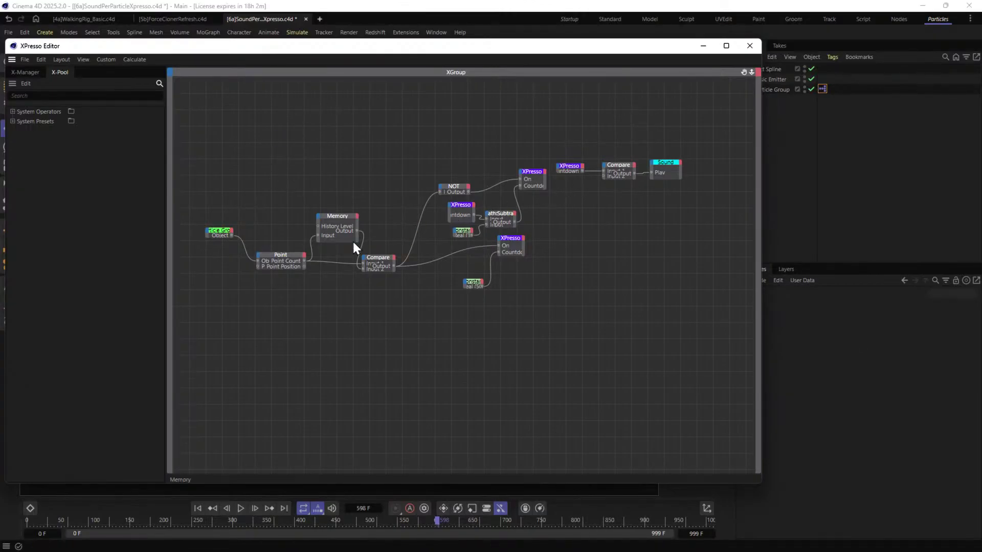
Move the Countdown and Constant (1) nodes further away from the Math:Subtract node they feed.
scroll(471, 234, up, 3)
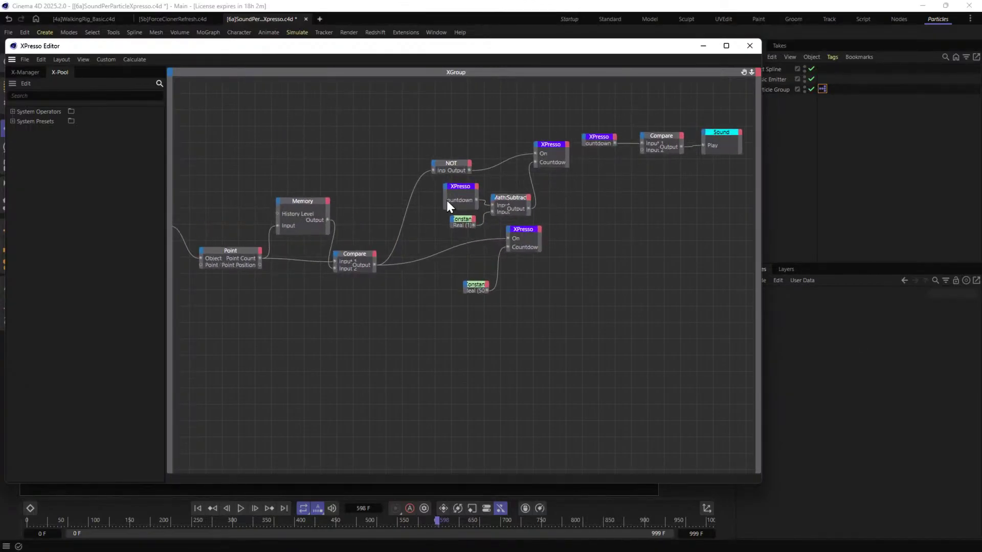
drag(443, 203, 457, 225)
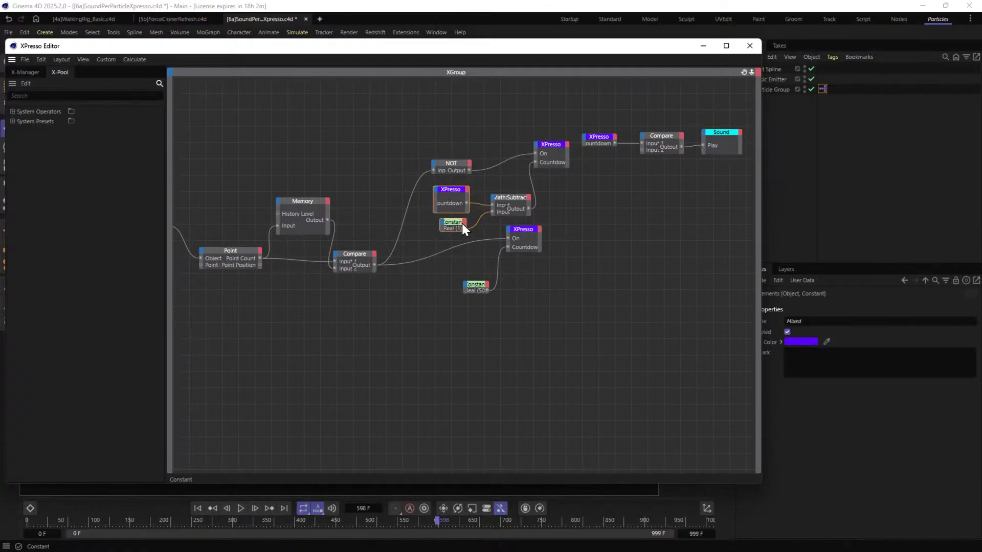
Examine how the Point, Memory and Compare nodes use the Particle Group's point count to drive the countdown nodes.
middle_drag(241, 195, 308, 190)
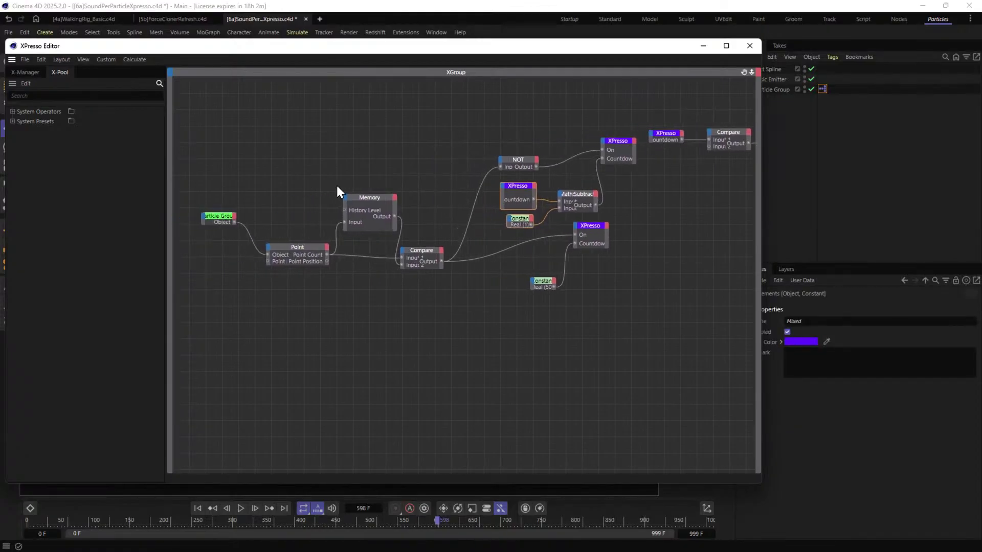
scroll(425, 192, up, 2)
middle_drag(443, 138, 433, 173)
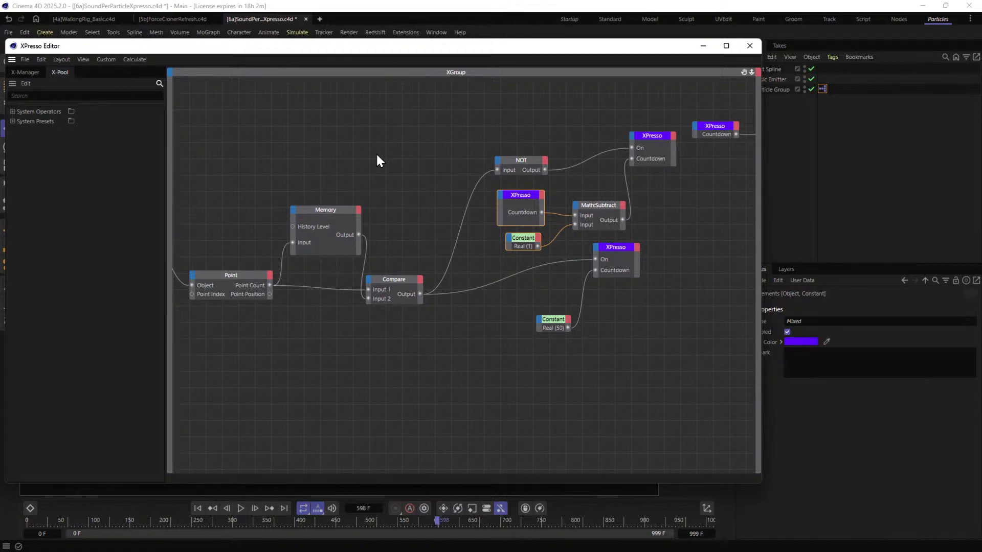
middle_drag(376, 160, 381, 158)
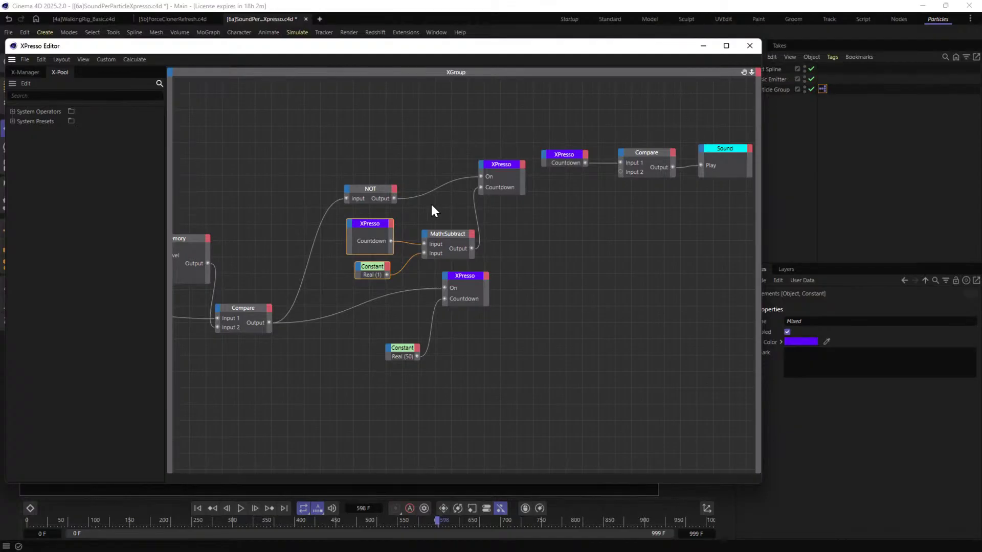
middle_drag(449, 197, 681, 169)
click(426, 227)
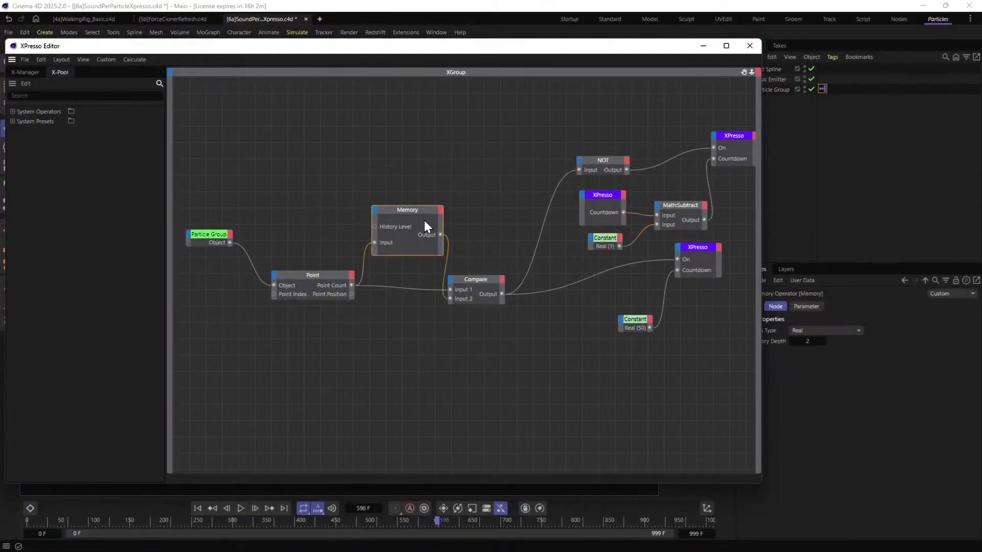
drag(409, 178, 496, 312)
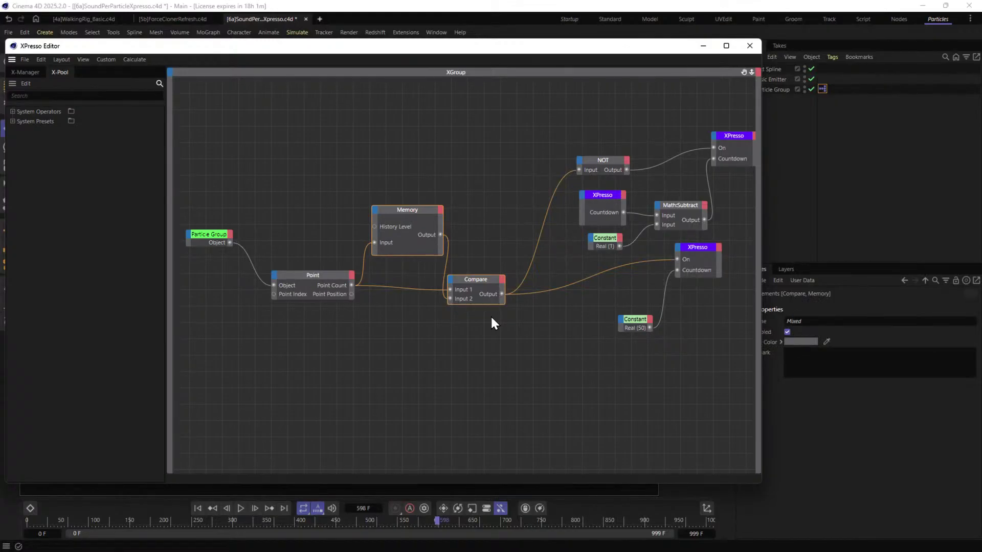
click(332, 276)
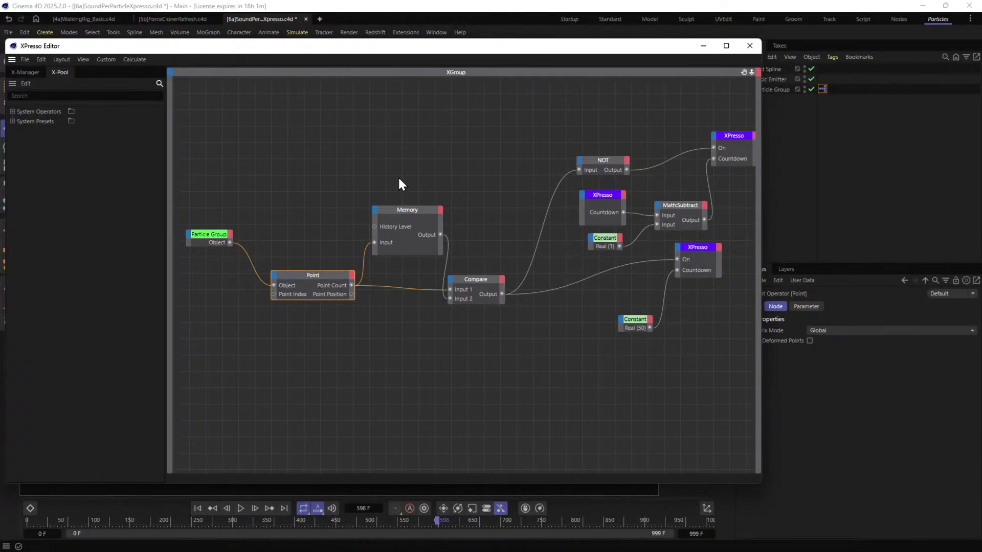
click(475, 280)
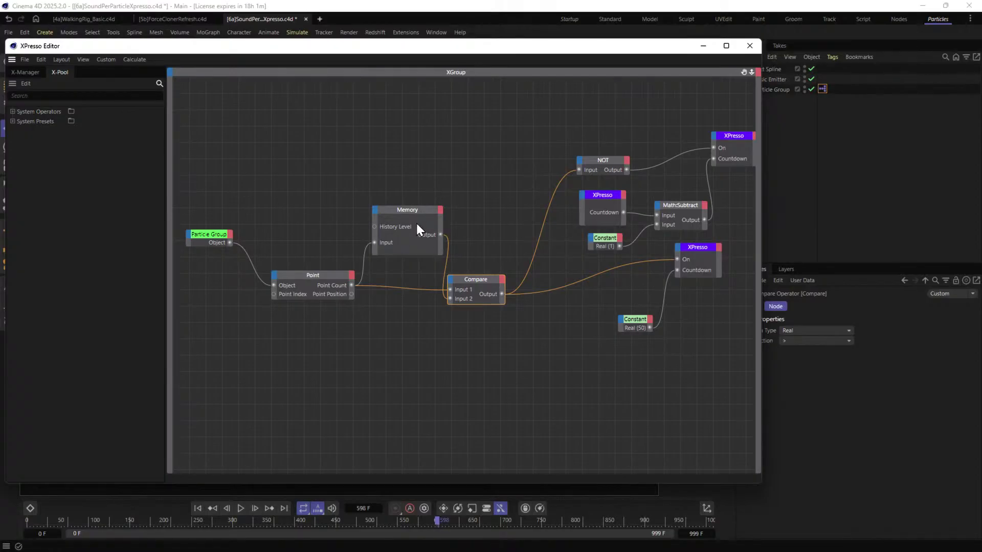
Shift the Memory node slightly away from Compare and move the NOT node higher above the countdown nodes.
drag(406, 208, 398, 198)
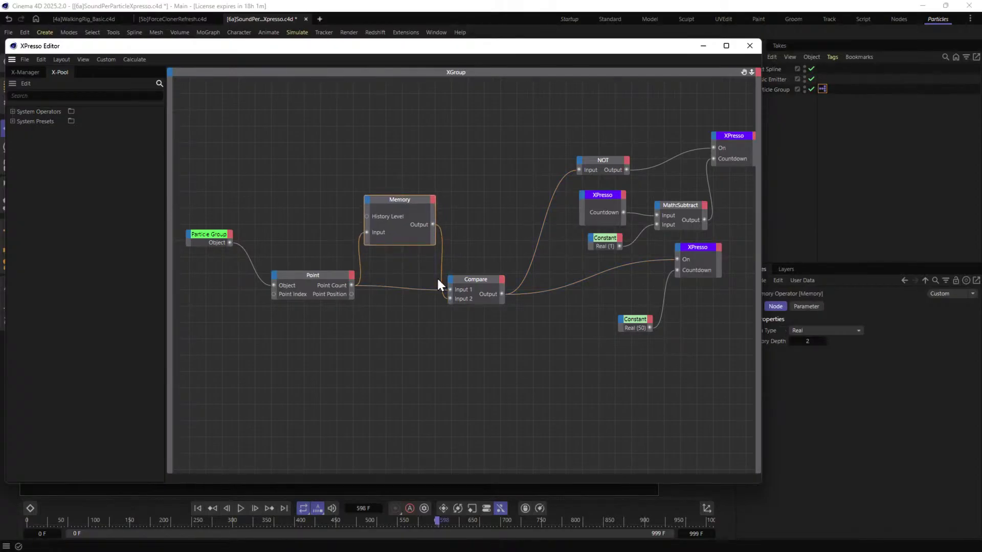
scroll(535, 148, down, 3)
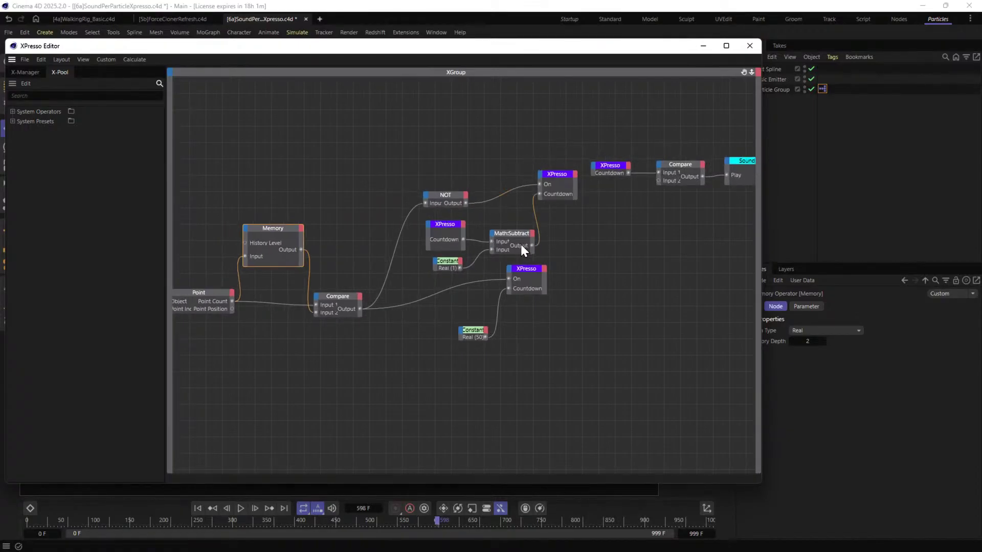
drag(555, 140, 422, 365)
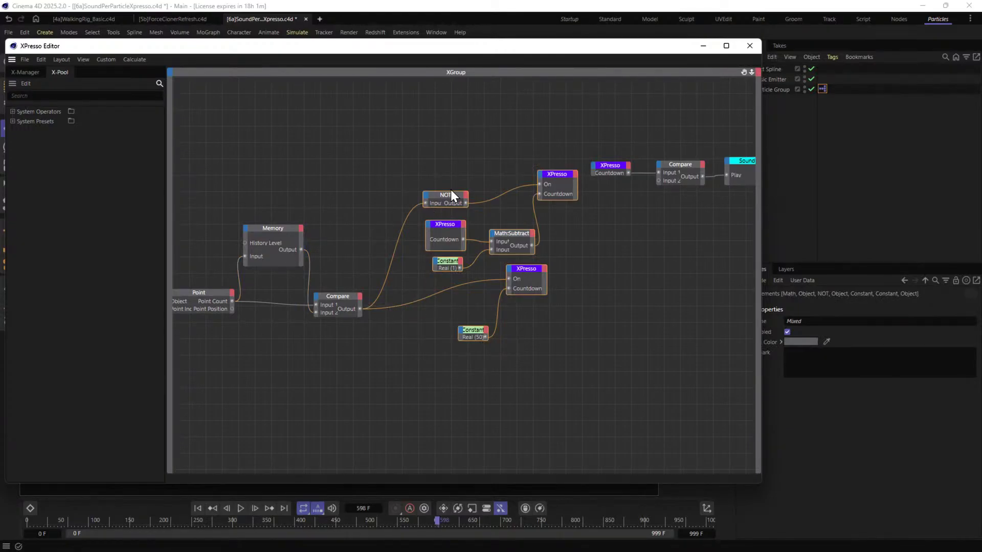
drag(449, 194, 448, 144)
click(546, 142)
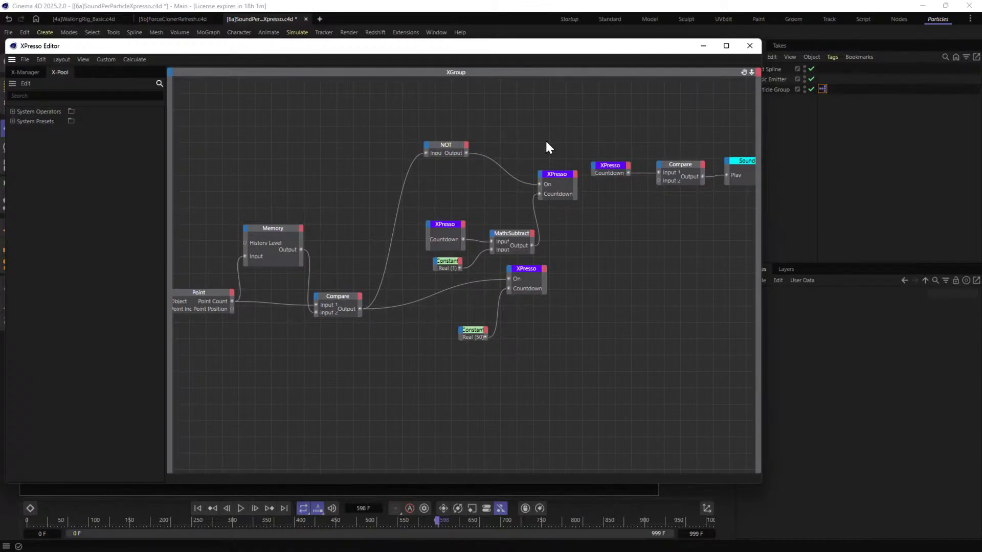
Review the network from the Memory and Compare check through the countdown nodes to the Sound node.
alt+middle_drag(356, 188, 445, 164)
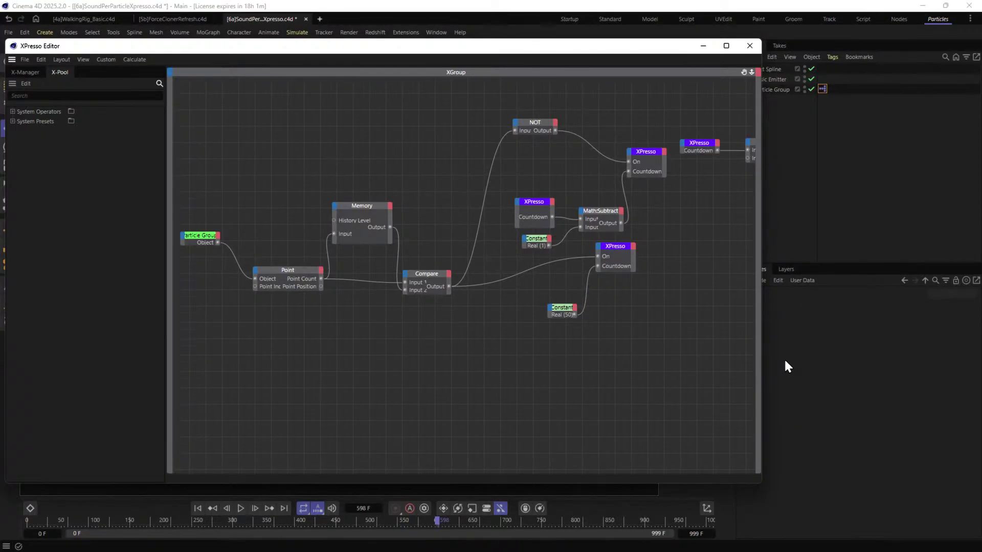
drag(429, 292, 363, 174)
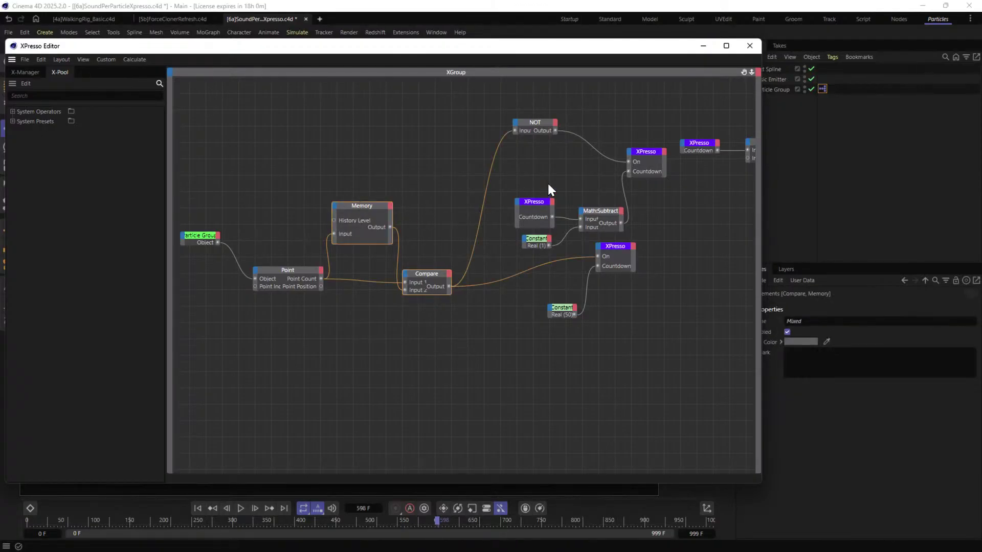
middle_drag(546, 183, 537, 191)
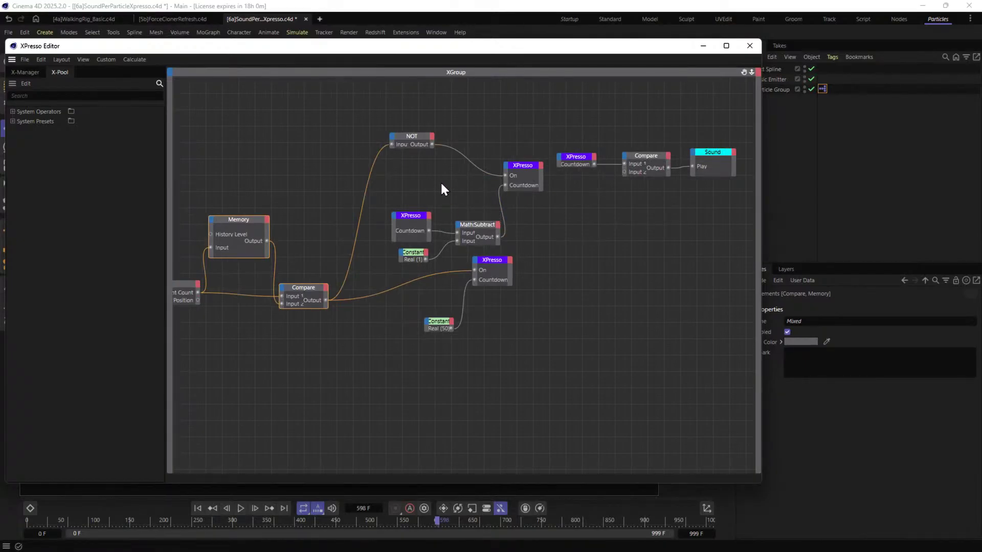
click(380, 127)
drag(391, 179, 516, 373)
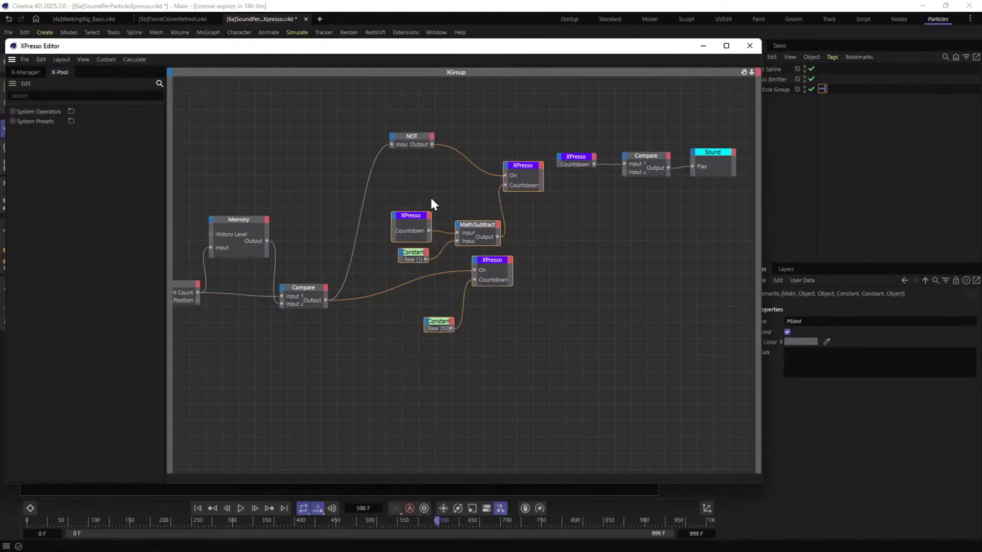
click(459, 185)
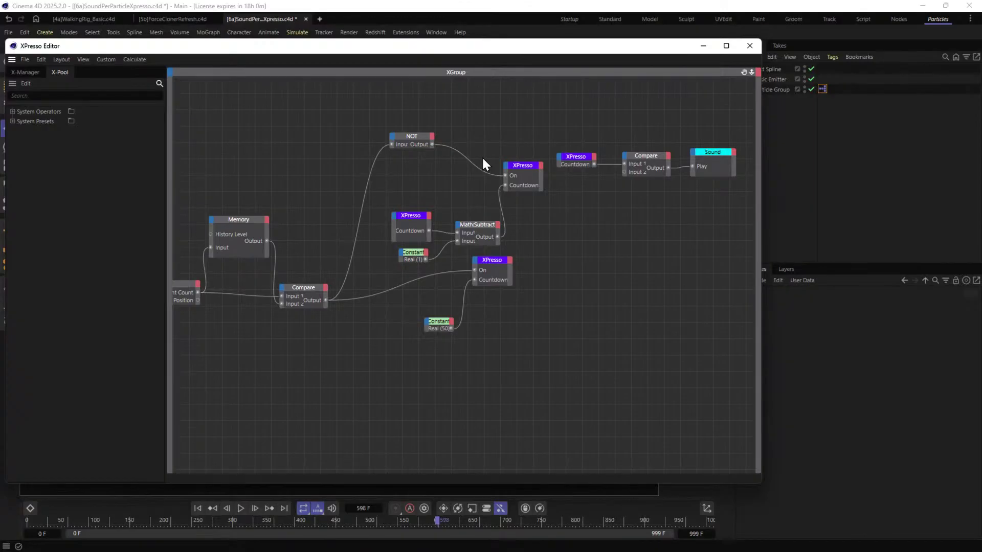
middle_drag(404, 174, 443, 159)
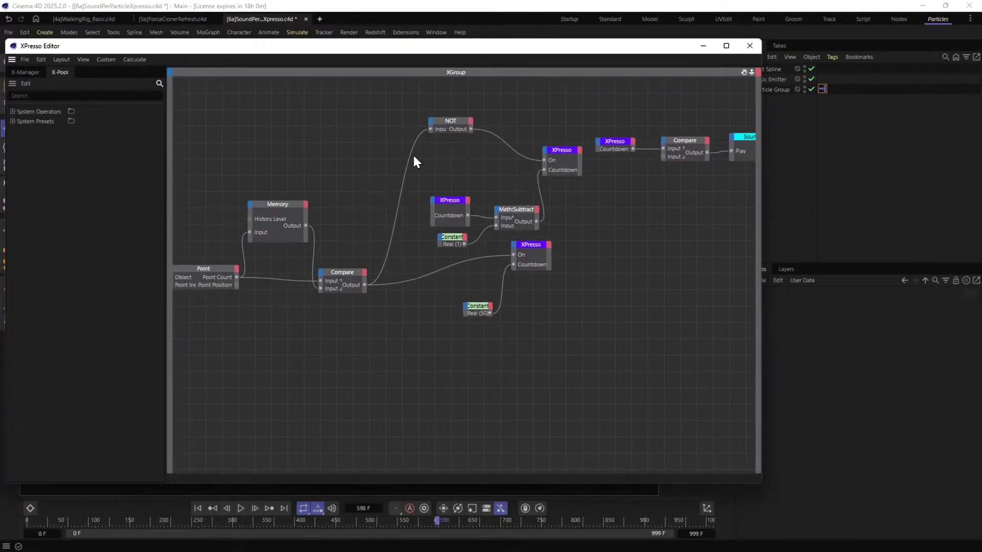
middle_drag(379, 161, 390, 160)
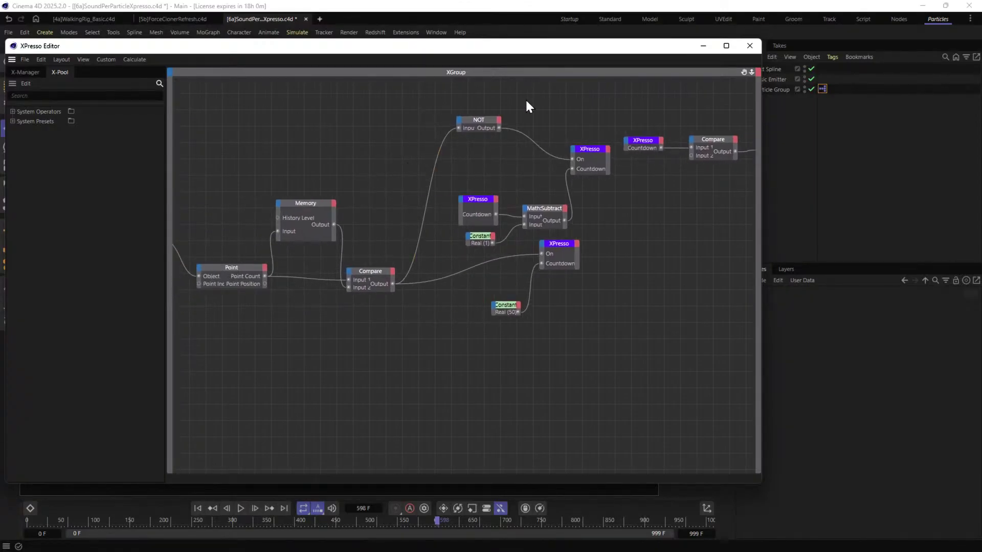
Close the XPresso Editor and play the particle animation from the first frame, then stop it.
click(749, 46)
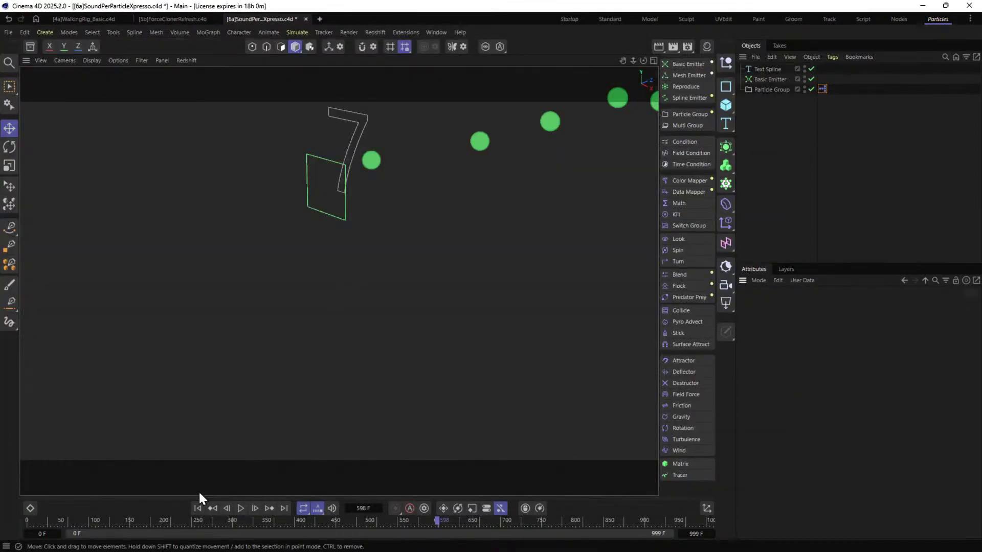
click(197, 508)
click(240, 508)
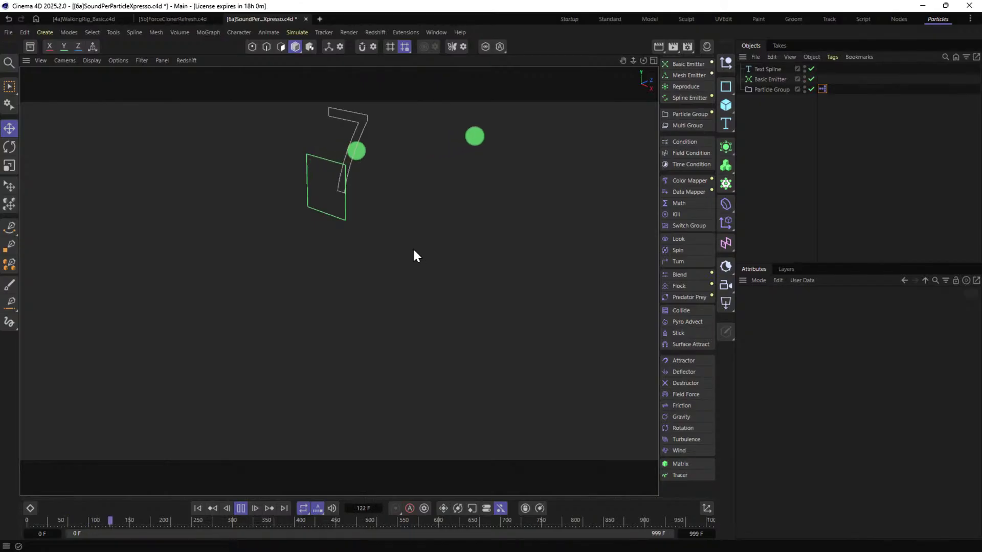
click(240, 508)
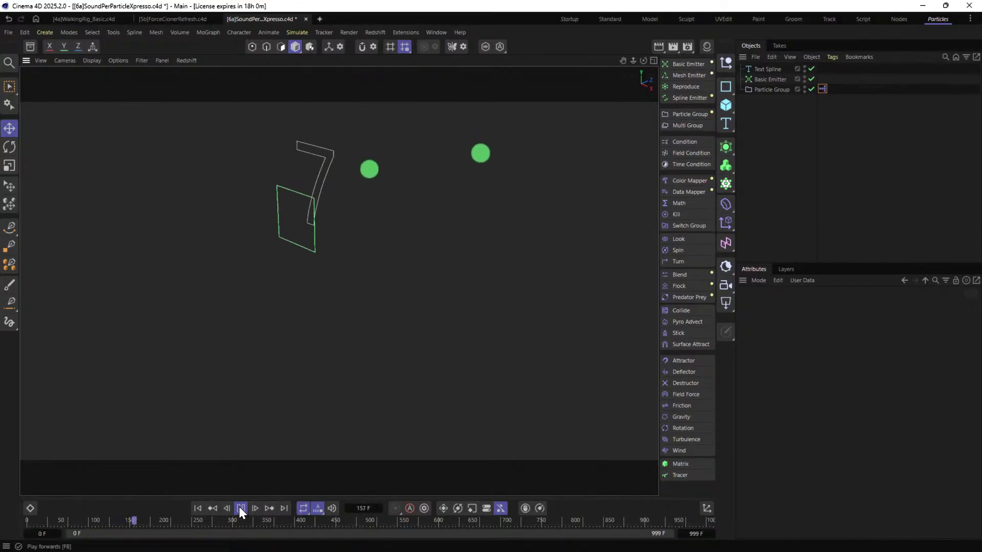
Recheck the Particle Group's XPresso network, close it and save the scene under its existing file name.
double_click(822, 88)
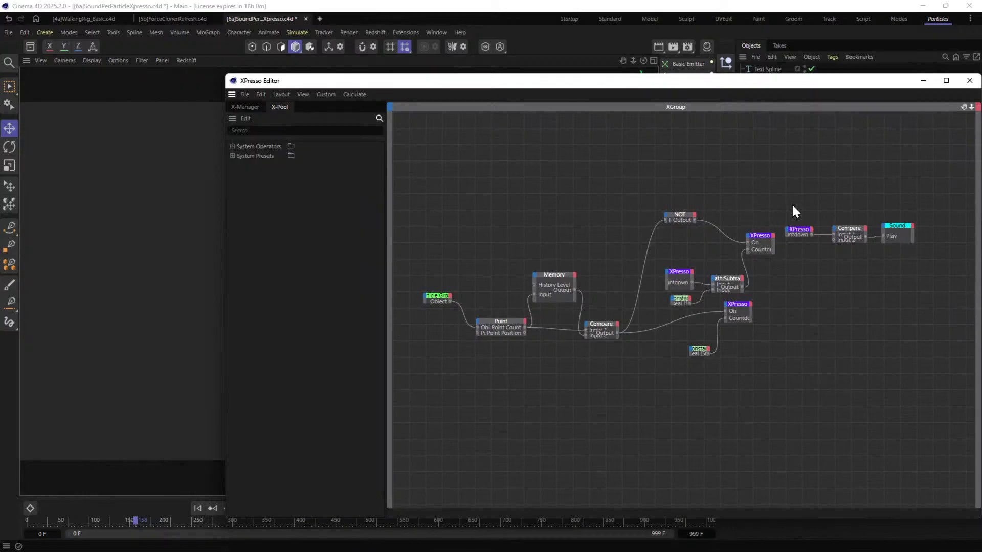
click(969, 80)
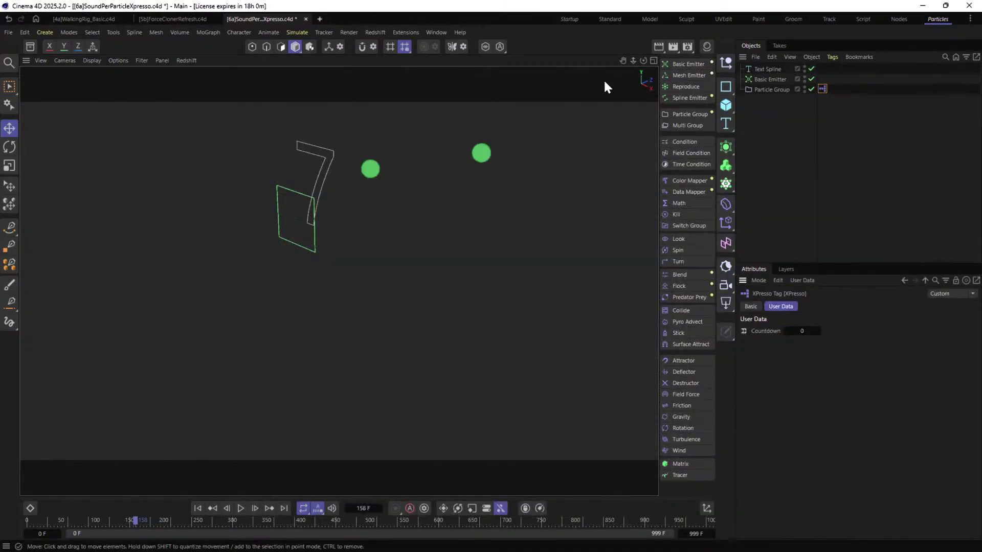
key(ctrl+s)
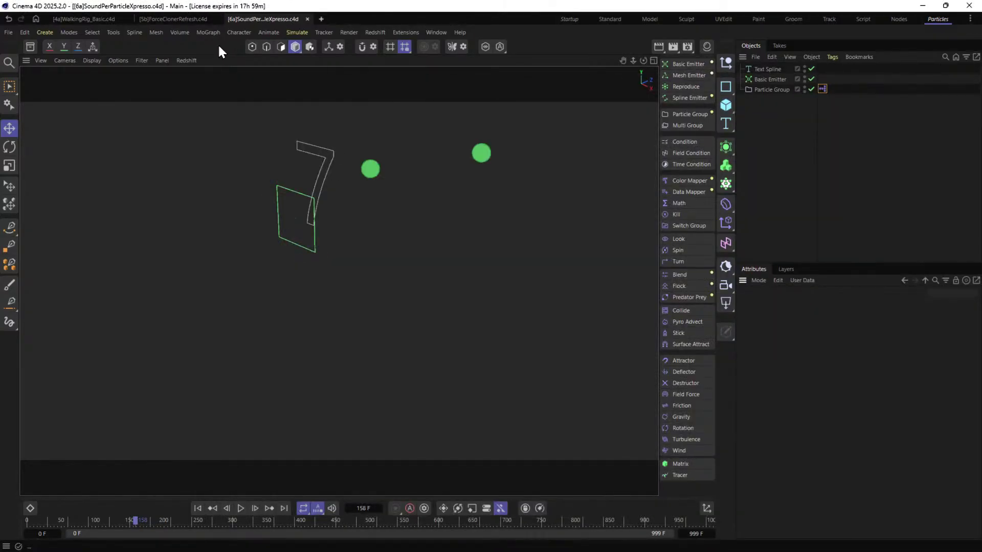
key(ctrl+shift+s)
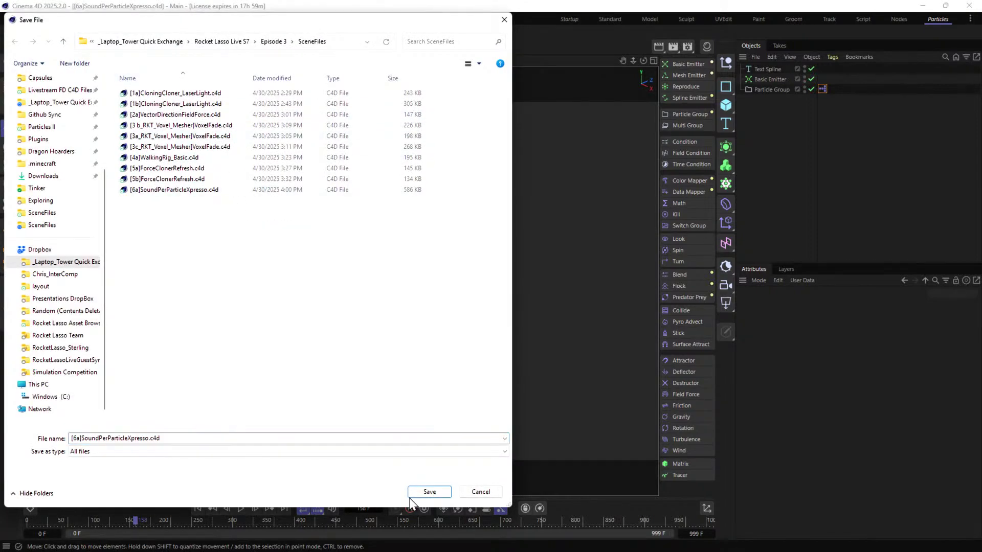
click(481, 492)
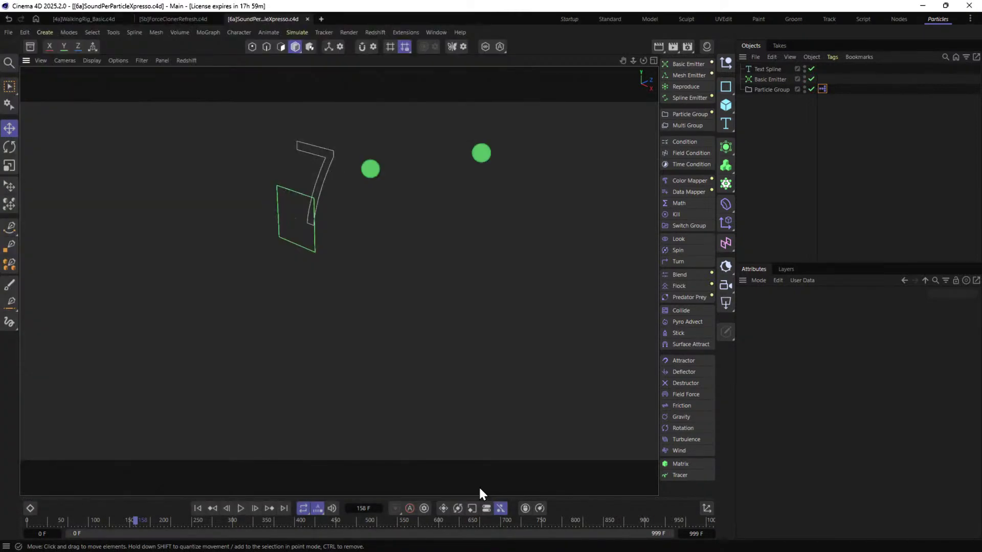
Open [1b]CloningCloner_LaserLight.c4d from the SceneFiles folder and preview its animation.
key(ctrl+o)
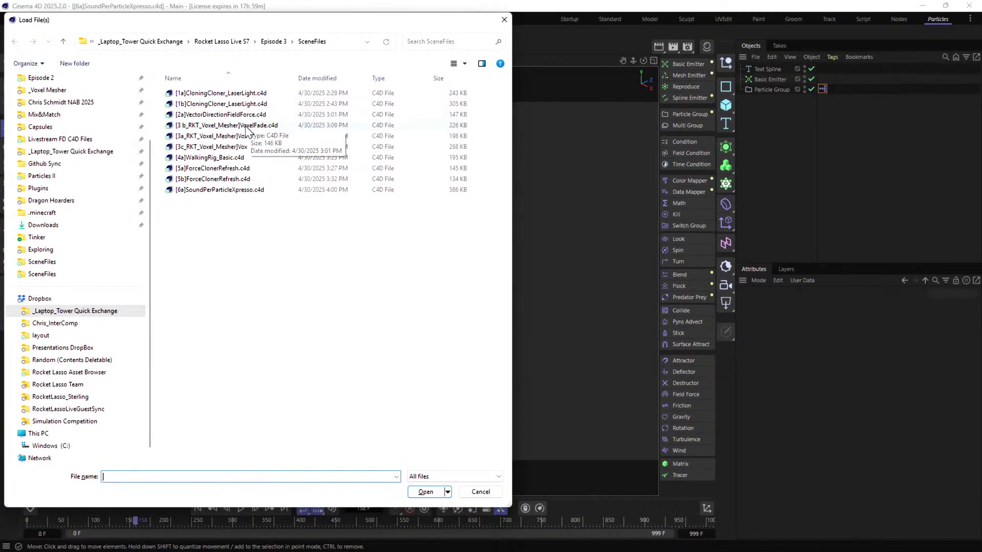
click(231, 103)
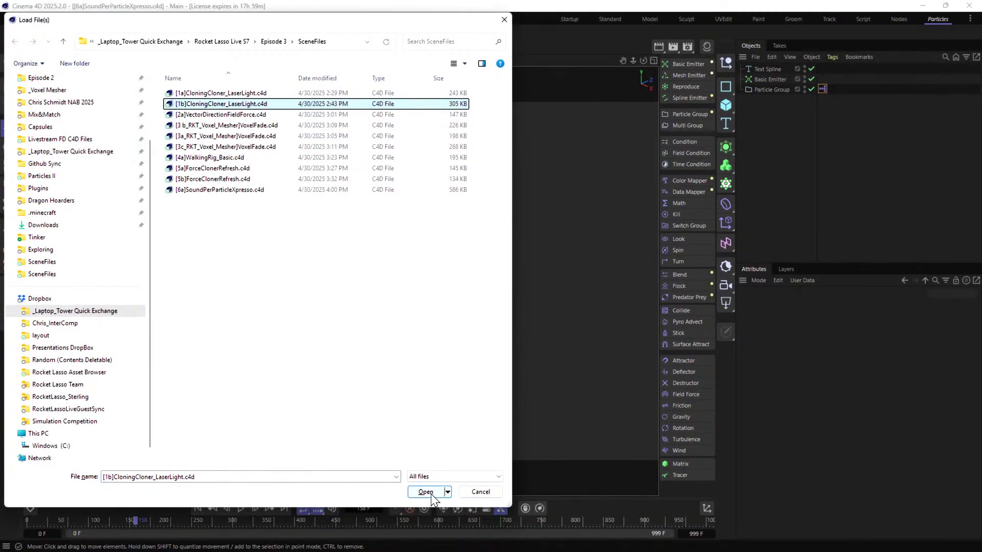
click(431, 492)
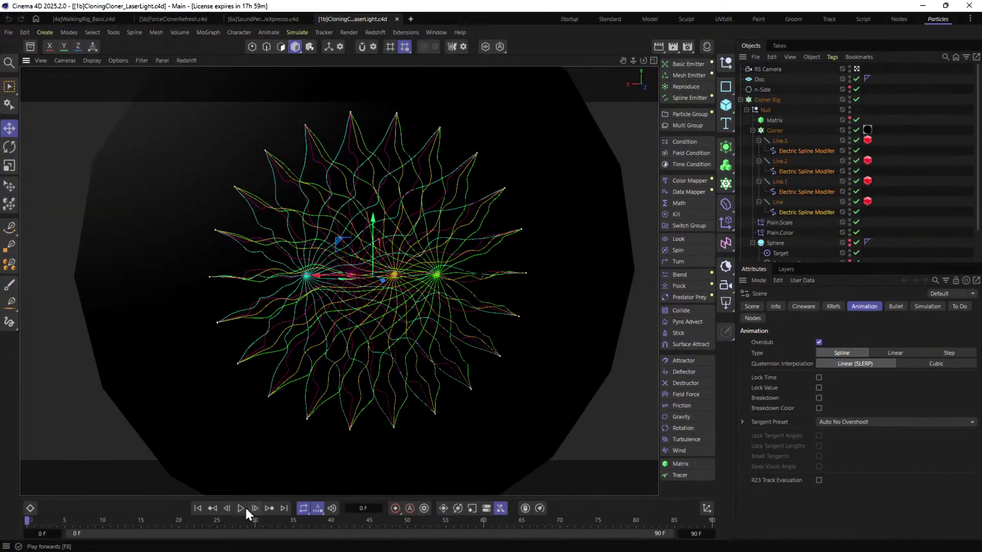
click(243, 509)
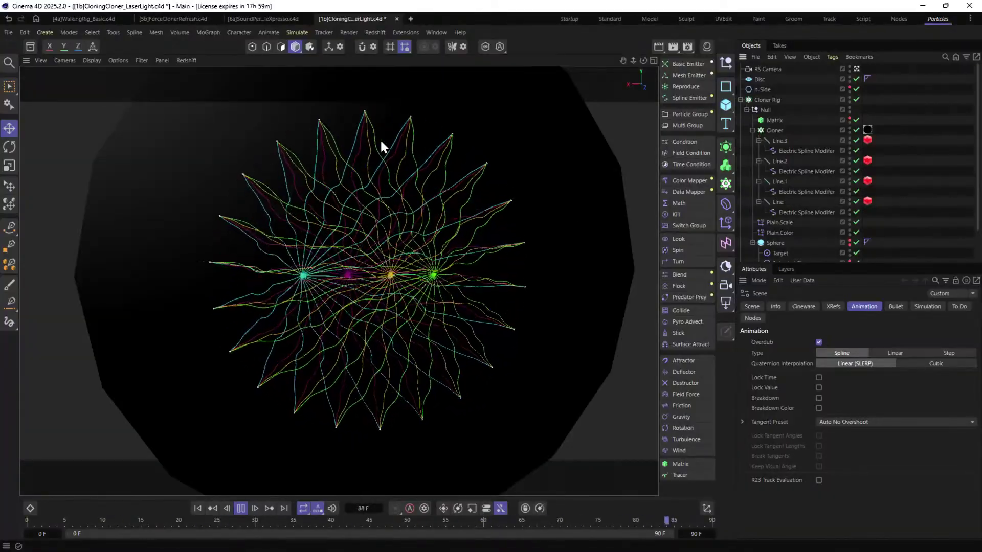
click(245, 509)
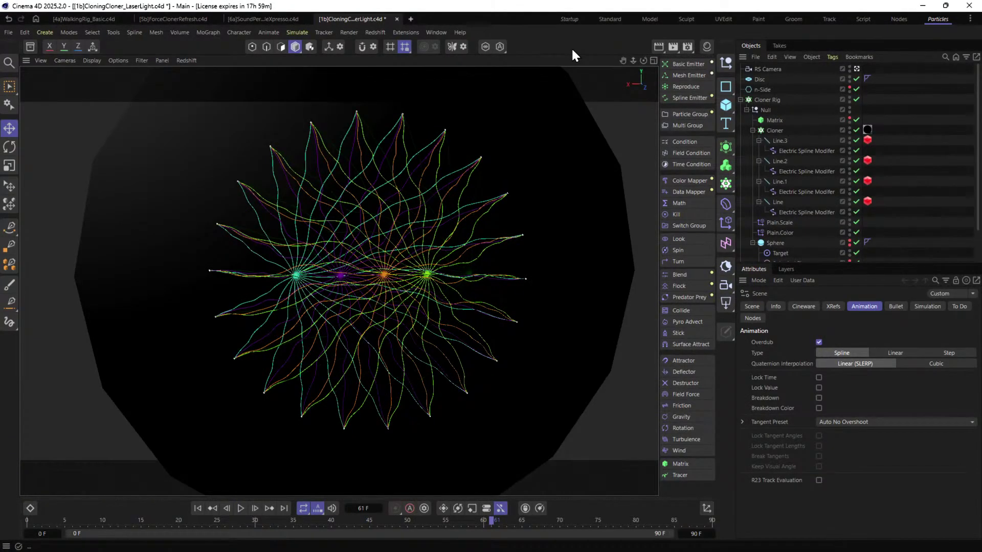